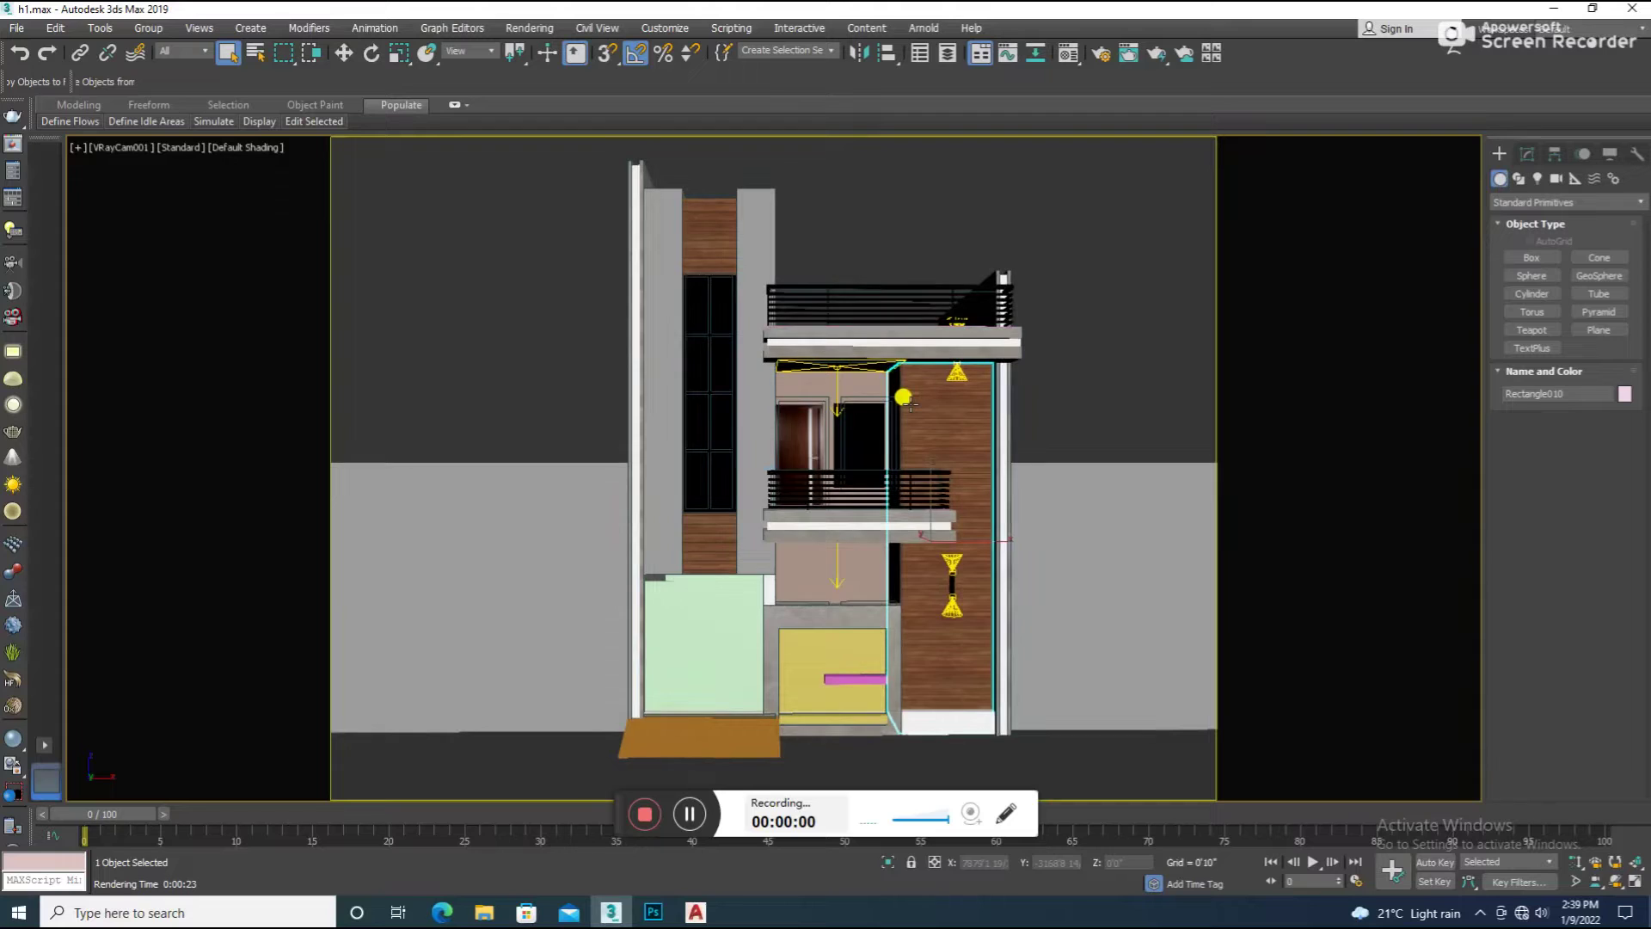
Clone the small pink strip across onto the wood-clad wall
{"action": "key", "text": "w"}
{"action": "left_click", "coordinate": [886, 503]}
{"action": "key", "text": "Delete"}
{"action": "left_click_drag", "start_coordinate": [739, 654], "coordinate": [823, 655]}
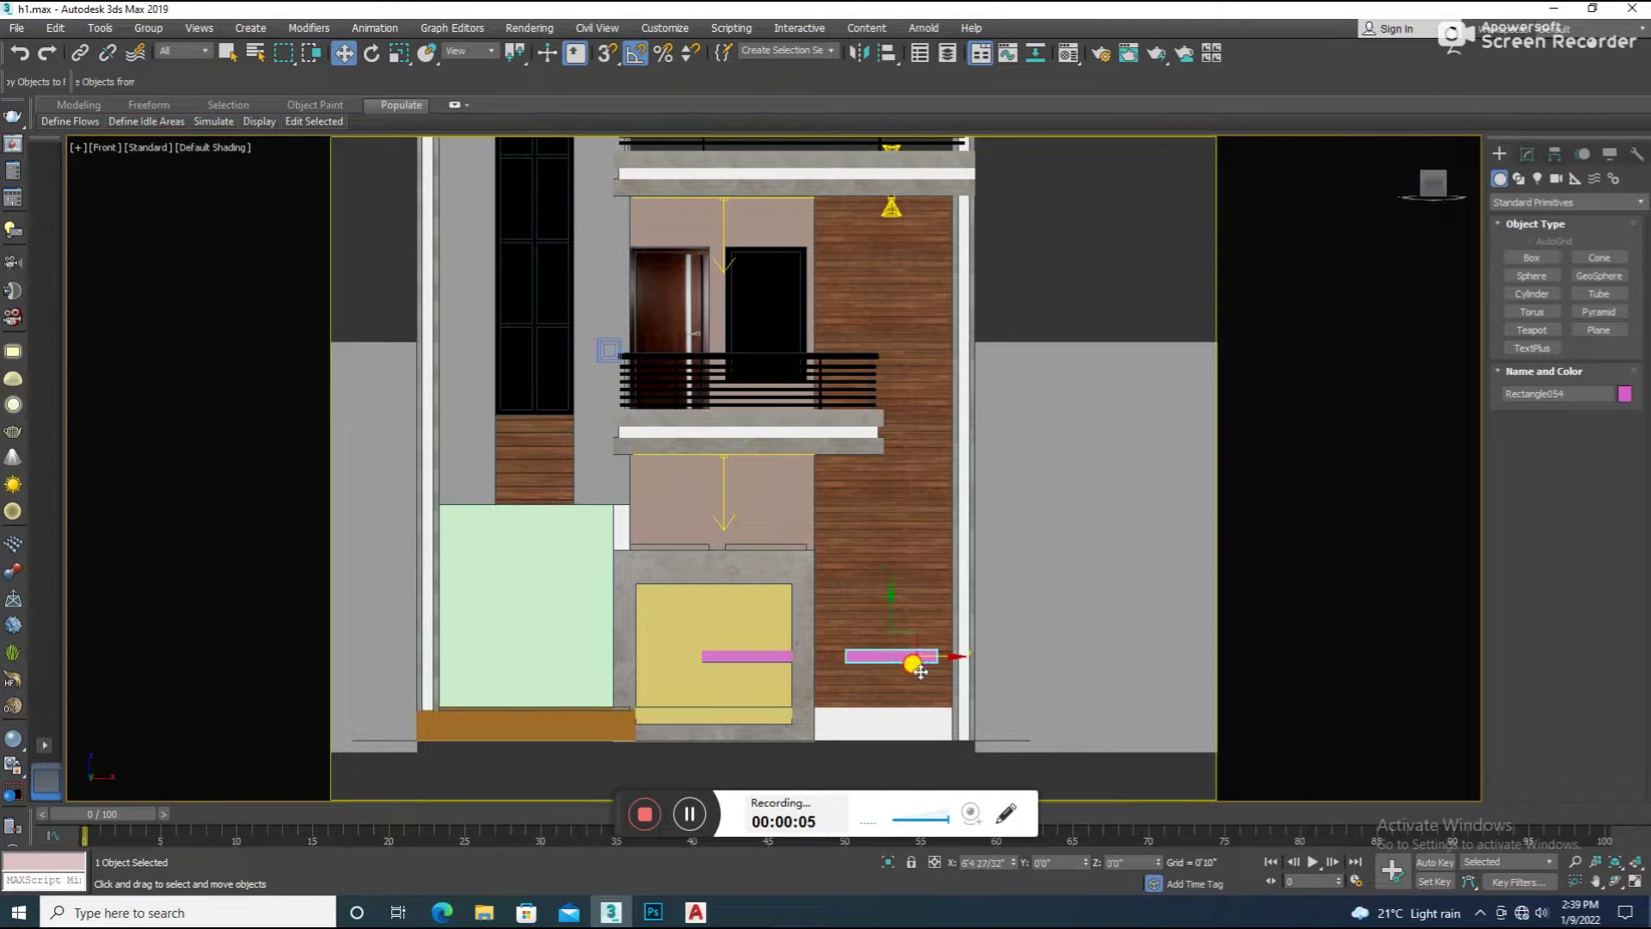
{"action": "left_click", "coordinate": [832, 527]}
Stretch the pink copy into a tall vertical bar and raise it up the wood wall
{"action": "key", "text": "r"}
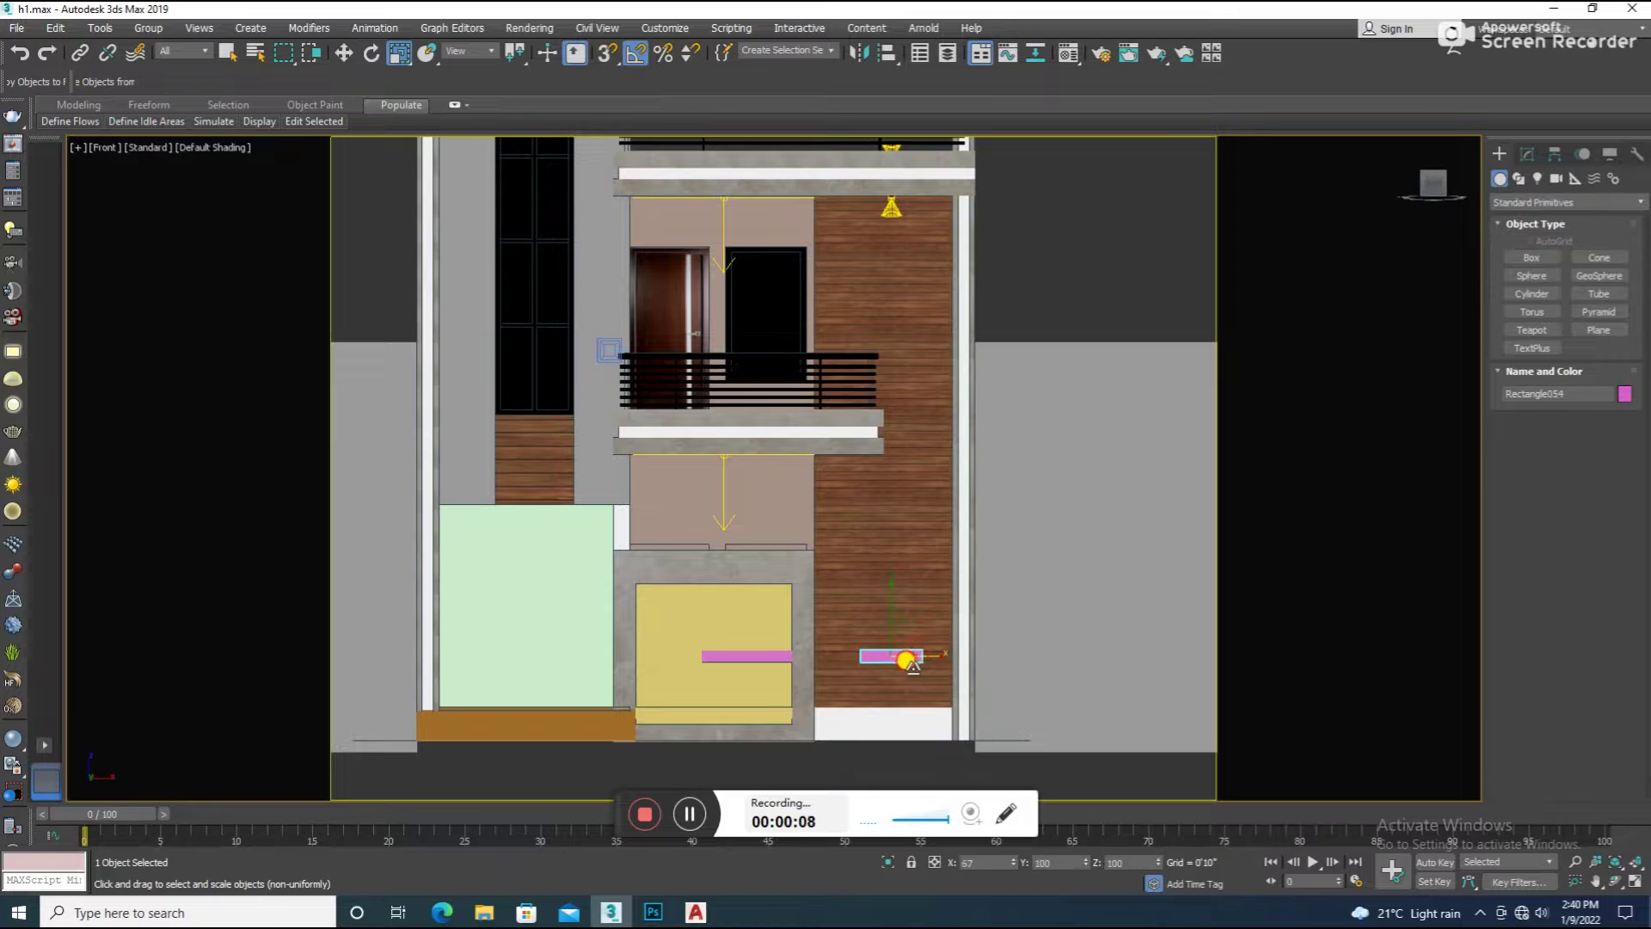
{"action": "key", "text": "r"}
{"action": "left_click_drag", "start_coordinate": [917, 411], "coordinate": [1371, 645]}
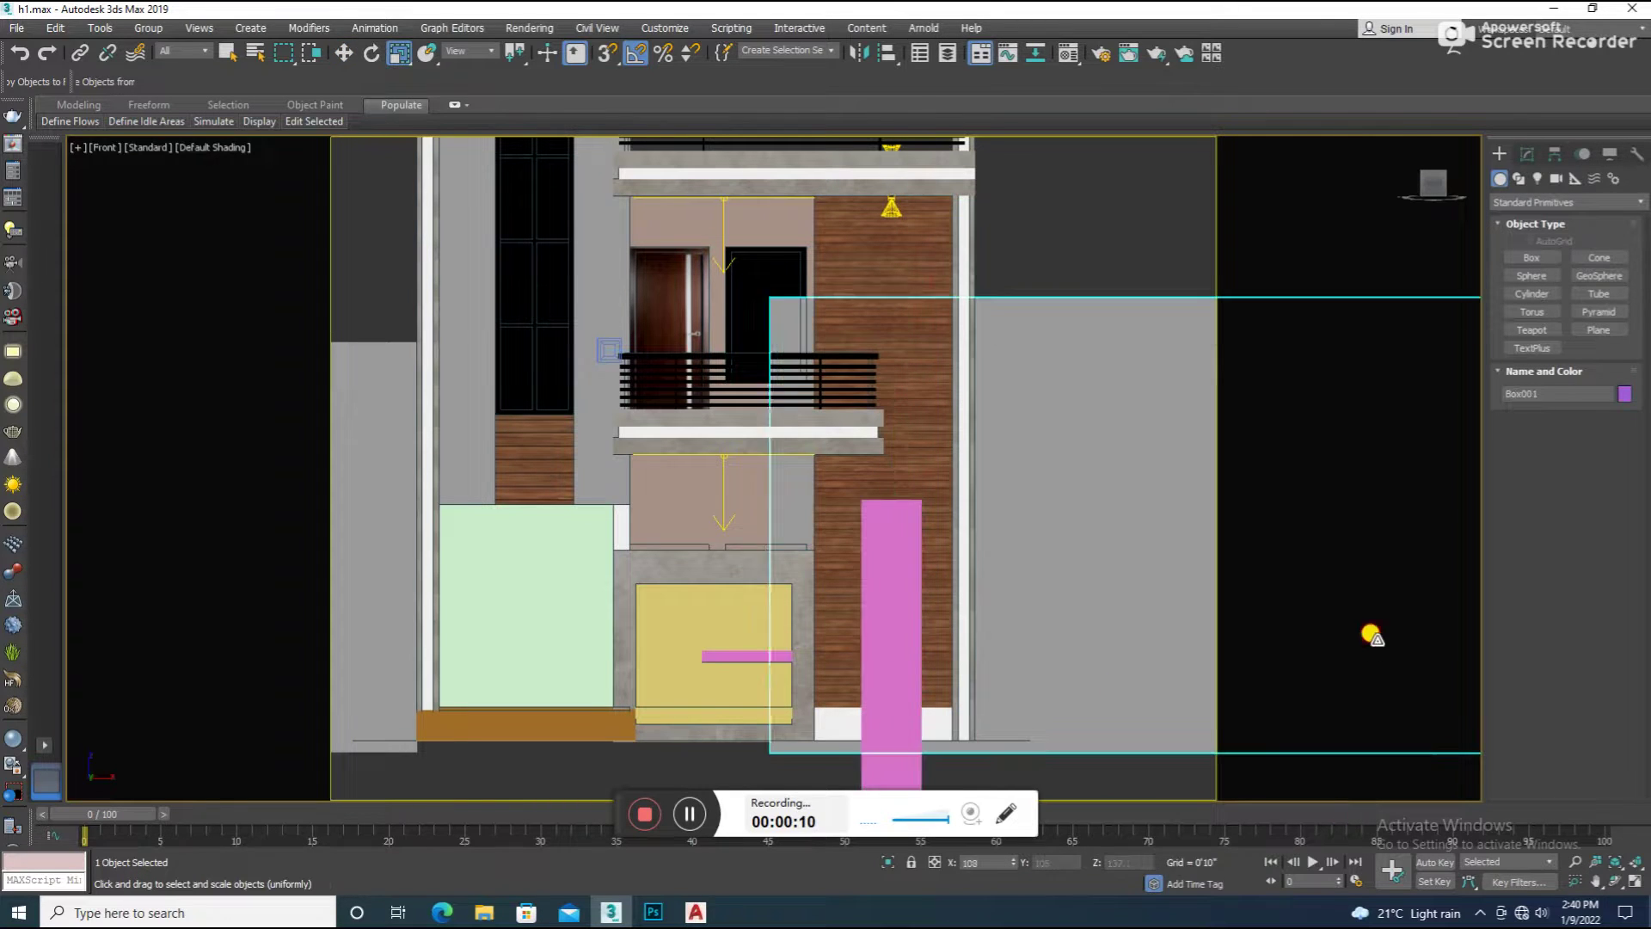
{"action": "key", "text": "w"}
{"action": "scroll", "coordinate": [892, 579], "scroll_direction": "down", "scroll_amount": 3}
{"action": "left_click_drag", "start_coordinate": [892, 579], "coordinate": [917, 453]}
{"action": "key", "text": "r"}
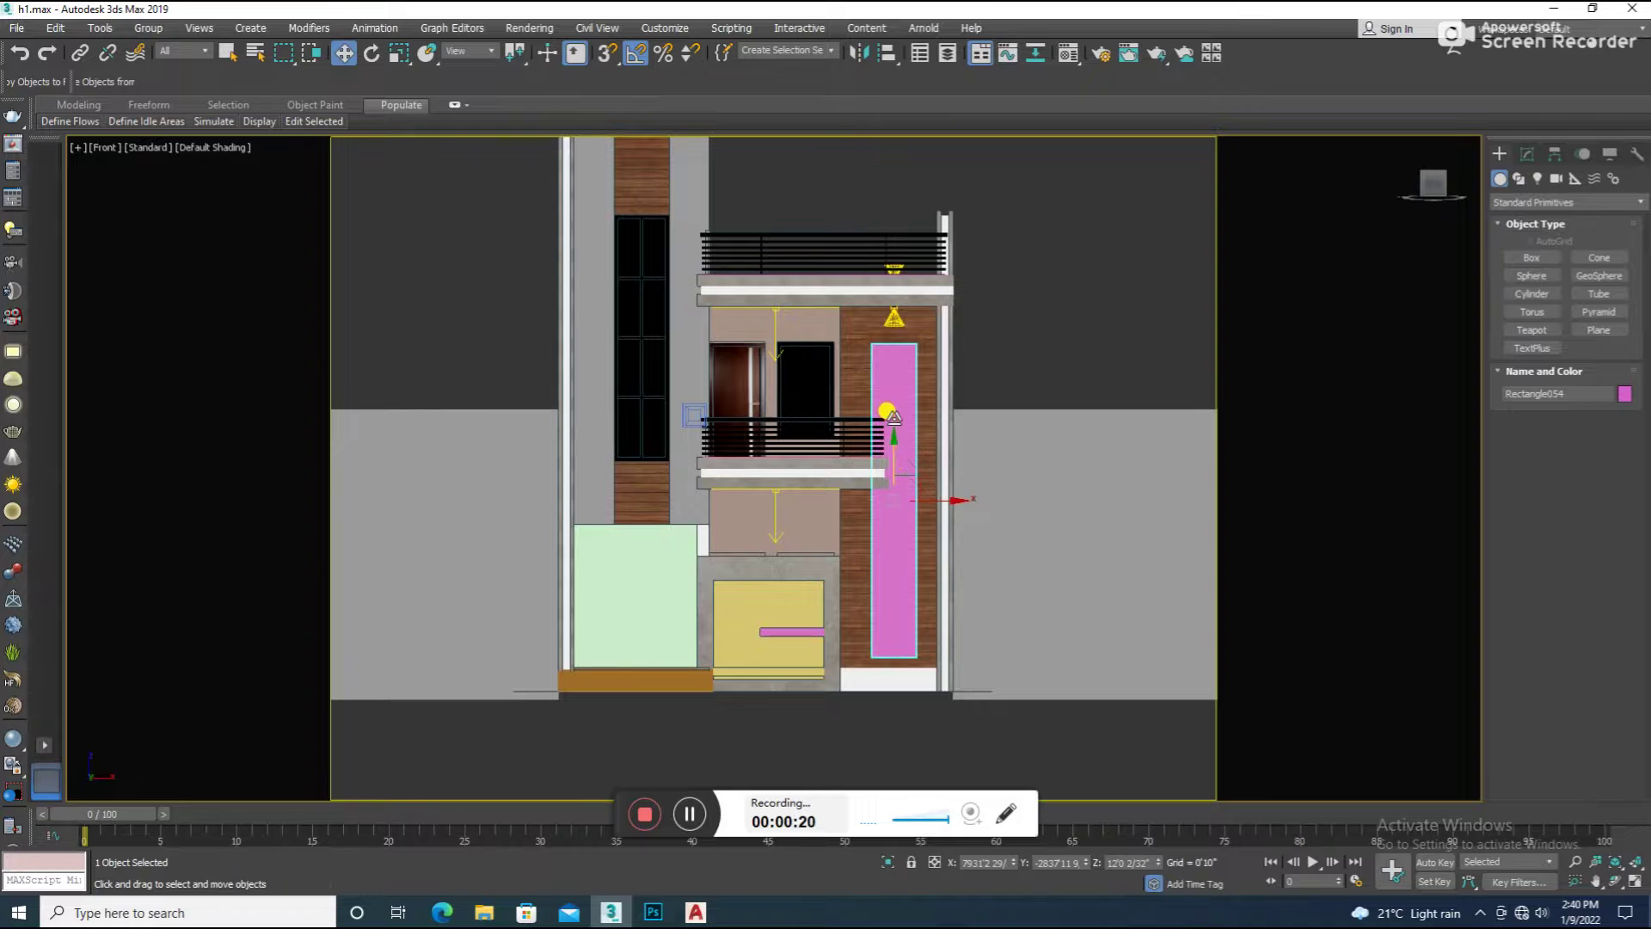
{"action": "middle_click_drag", "start_coordinate": [911, 468], "coordinate": [987, 520], "text": "alt"}
Make a copy of the pink bar off to the side
{"action": "scroll", "coordinate": [946, 516], "scroll_direction": "up", "scroll_amount": 5}
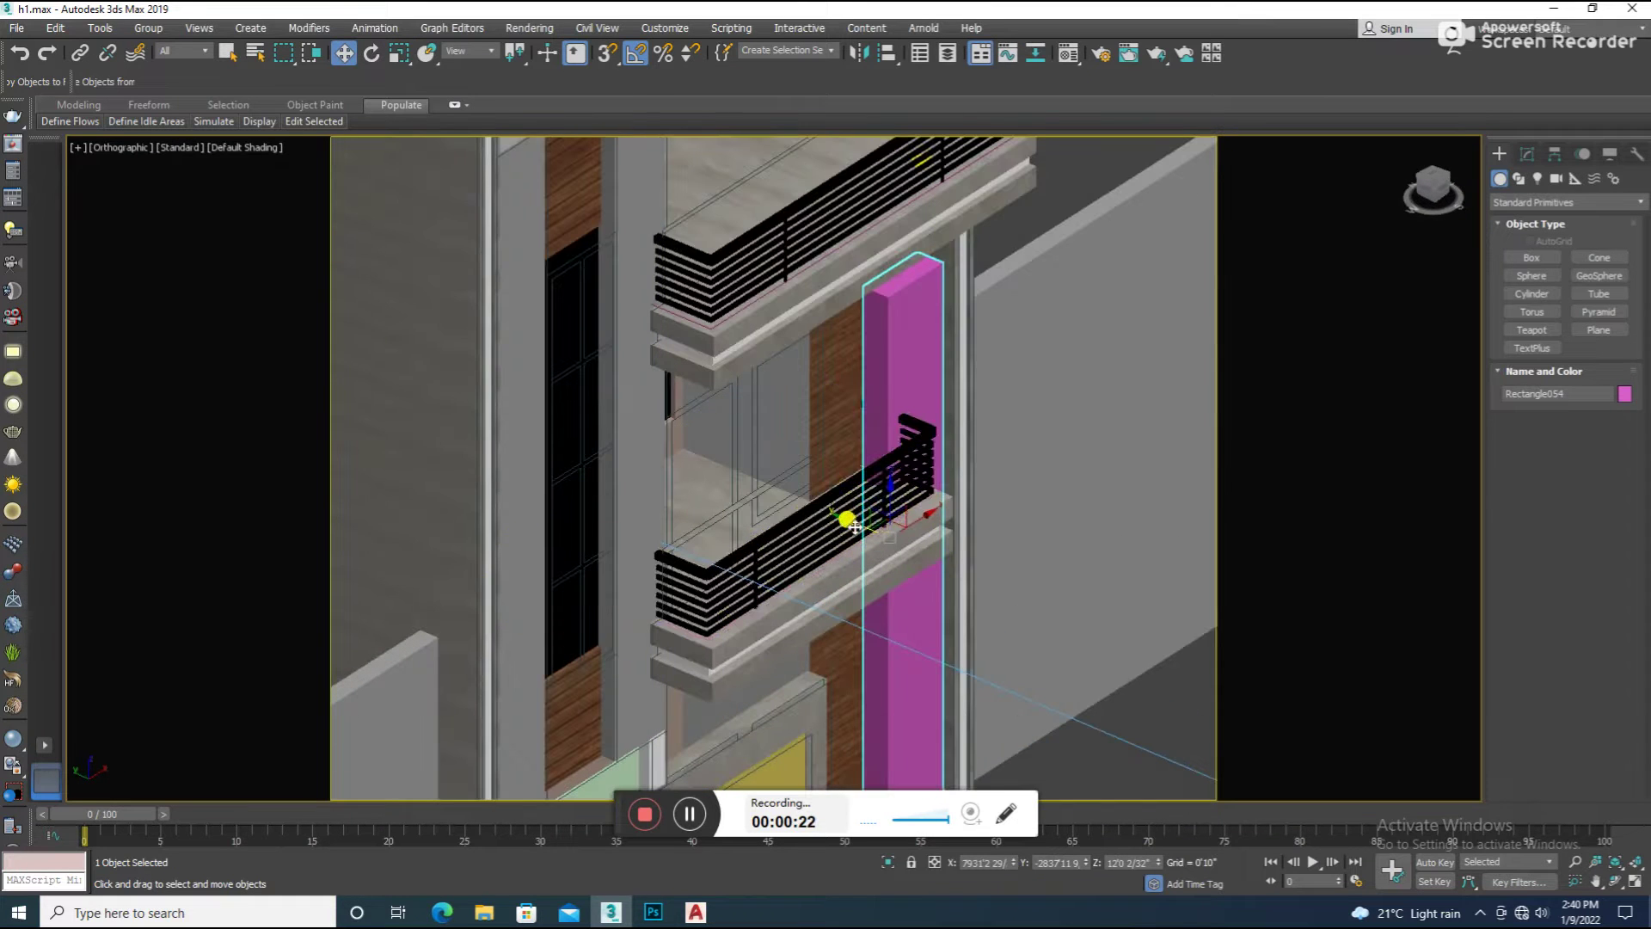
{"action": "left_click", "coordinate": [826, 522]}
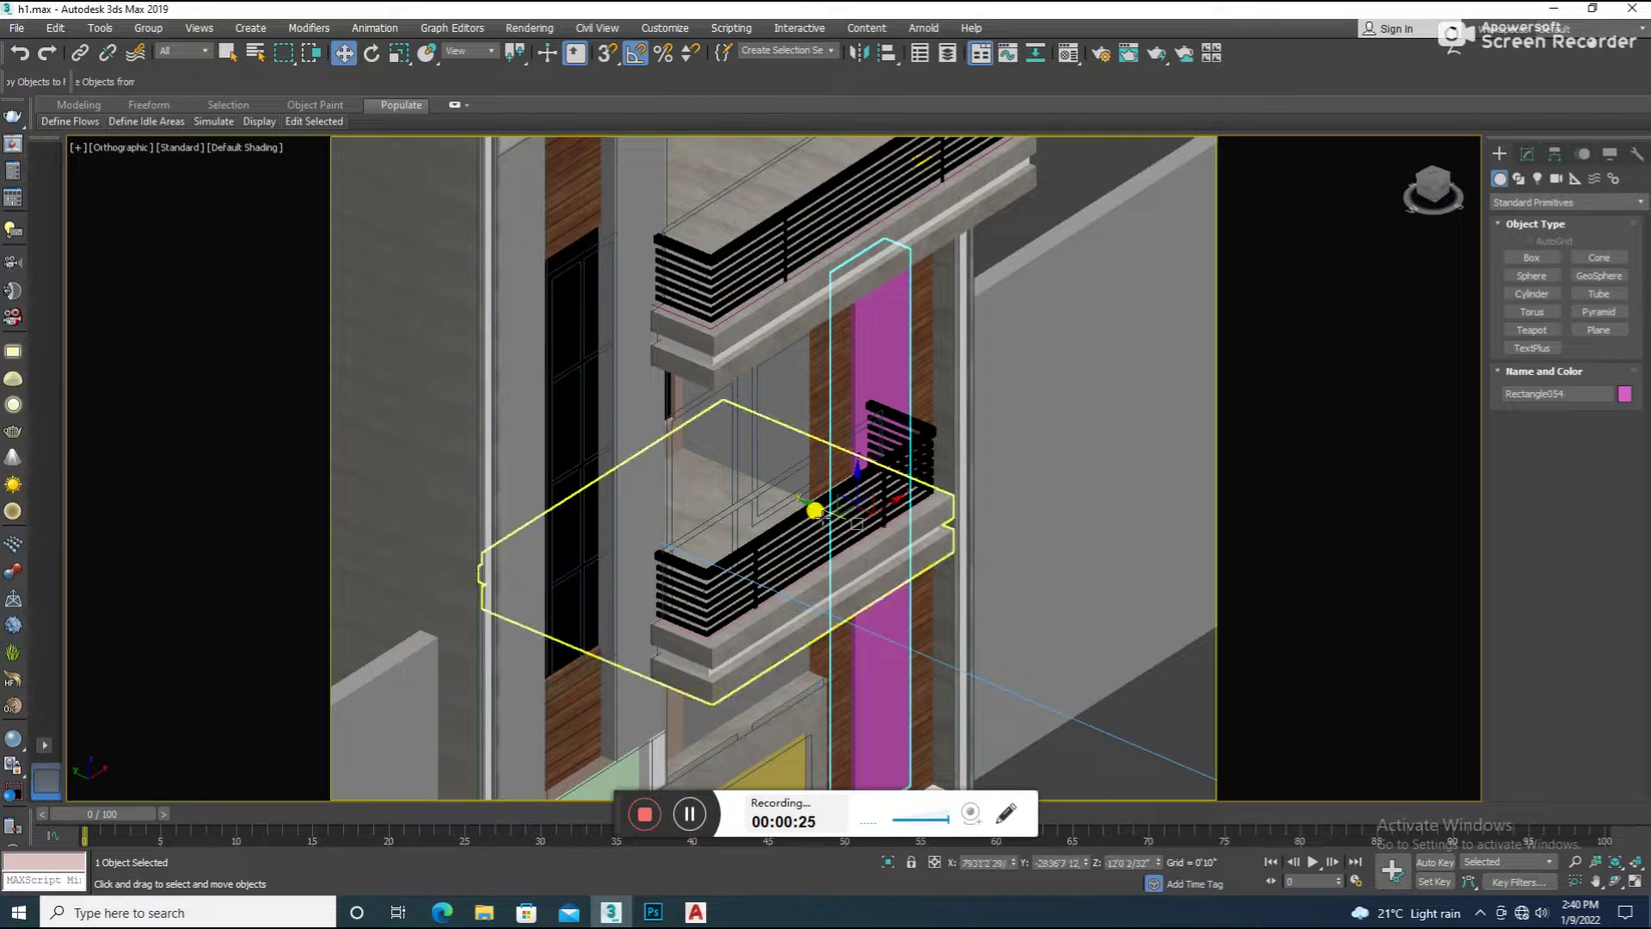
{"action": "left_click_drag", "start_coordinate": [825, 509], "coordinate": [1118, 602], "text": "shift"}
{"action": "left_click", "coordinate": [899, 527]}
Subtract the pink copy from the wood-clad wall using a ProBoolean compound object
{"action": "left_click", "coordinate": [839, 387]}
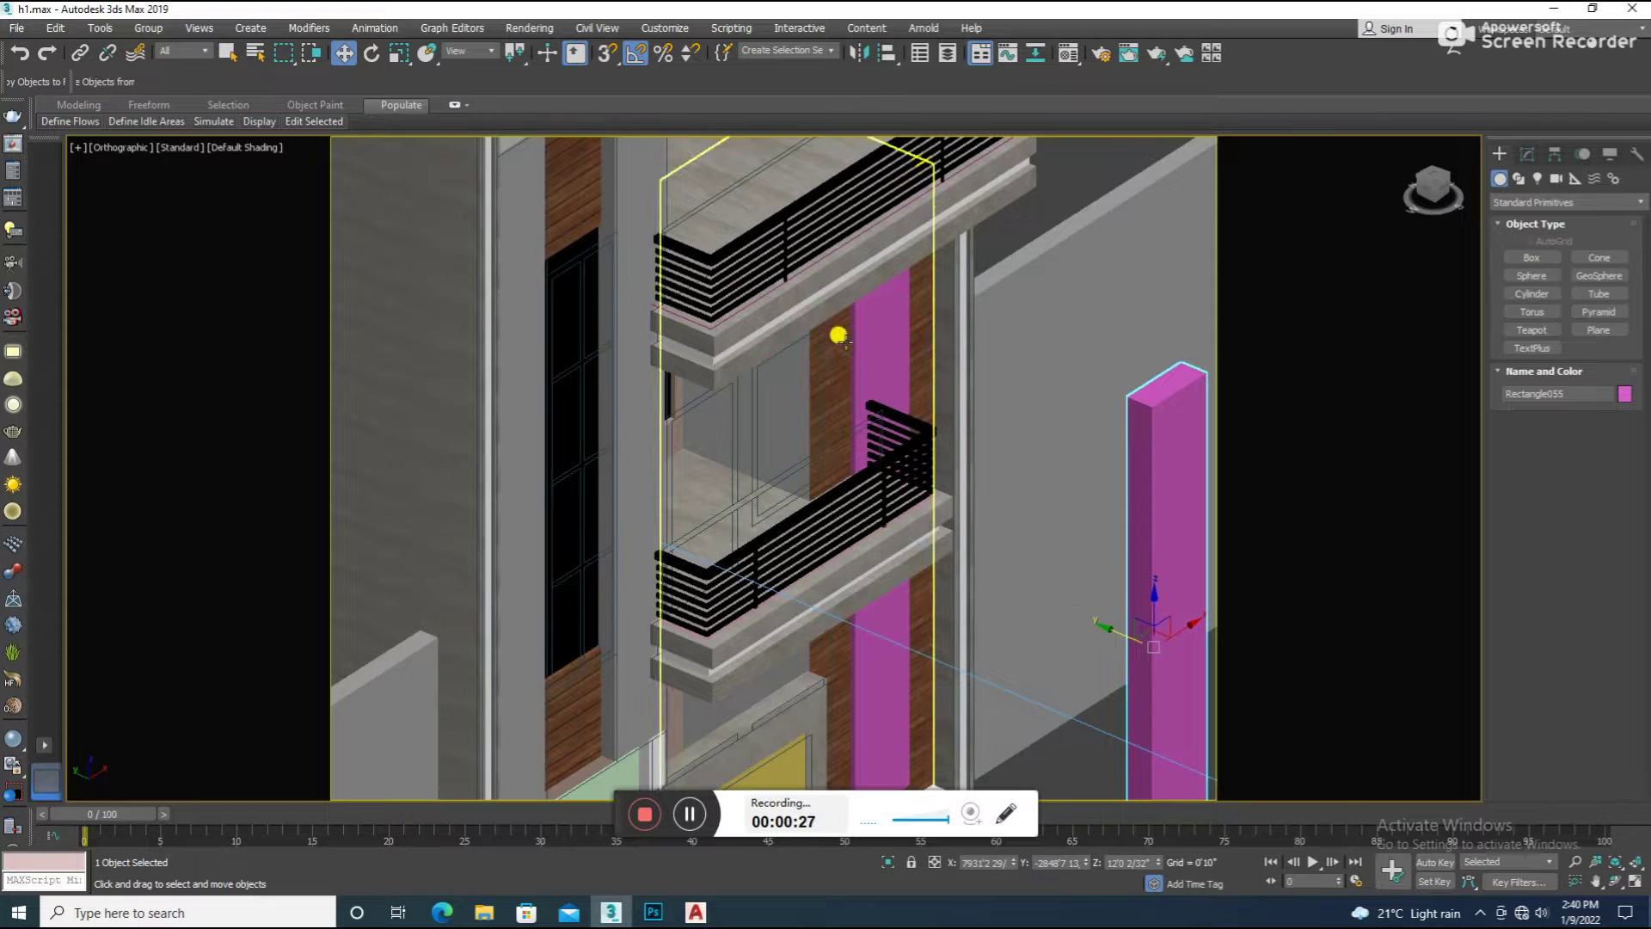
{"action": "left_click", "coordinate": [1505, 202]}
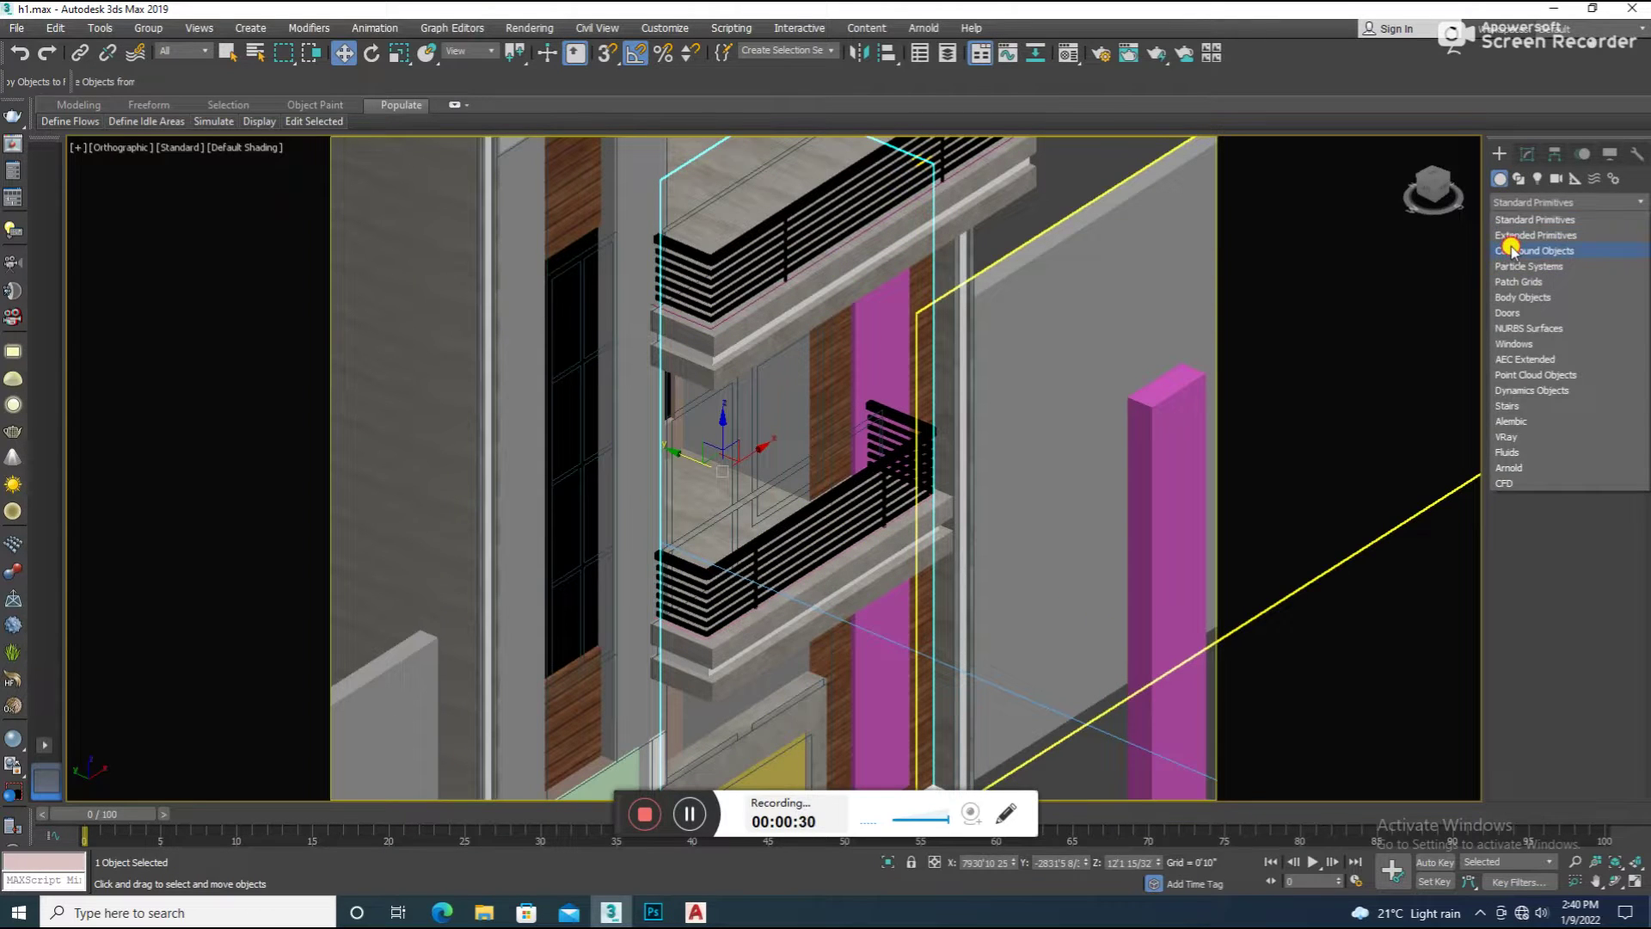
{"action": "left_click", "coordinate": [1512, 249]}
{"action": "left_click", "coordinate": [1559, 348]}
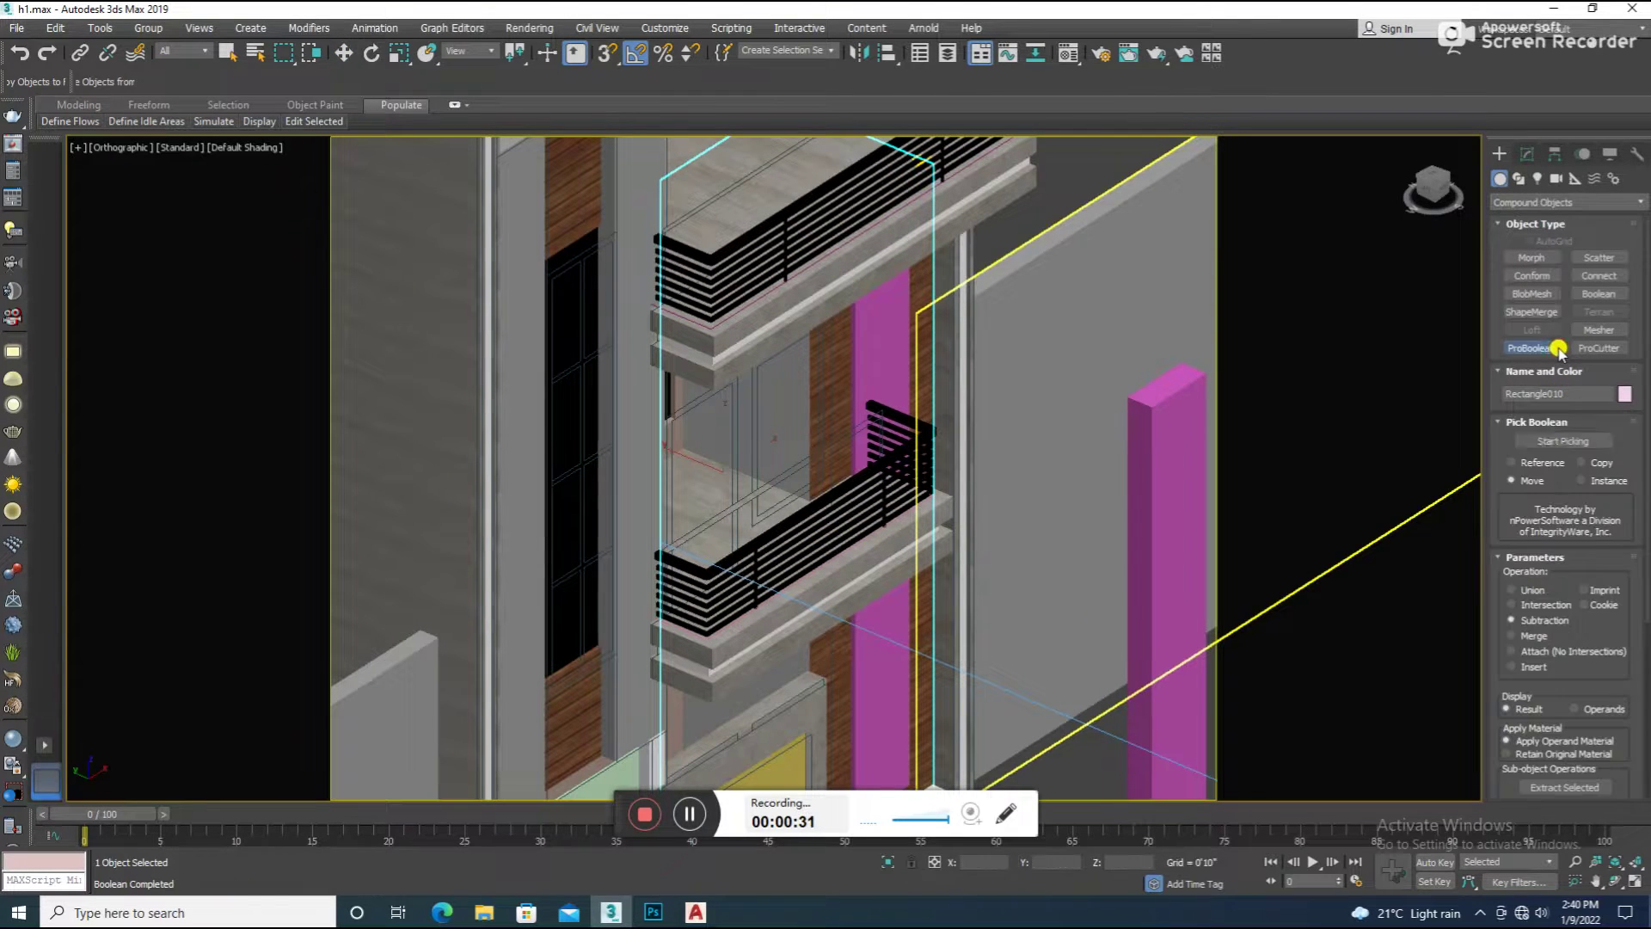
{"action": "left_click", "coordinate": [1569, 439]}
{"action": "left_click", "coordinate": [891, 378]}
Convert the cut wall to an Editable Poly
{"action": "scroll", "coordinate": [946, 481], "scroll_direction": "down", "scroll_amount": 5}
{"action": "key", "text": "w"}
{"action": "scroll", "coordinate": [886, 370], "scroll_direction": "up", "scroll_amount": 7}
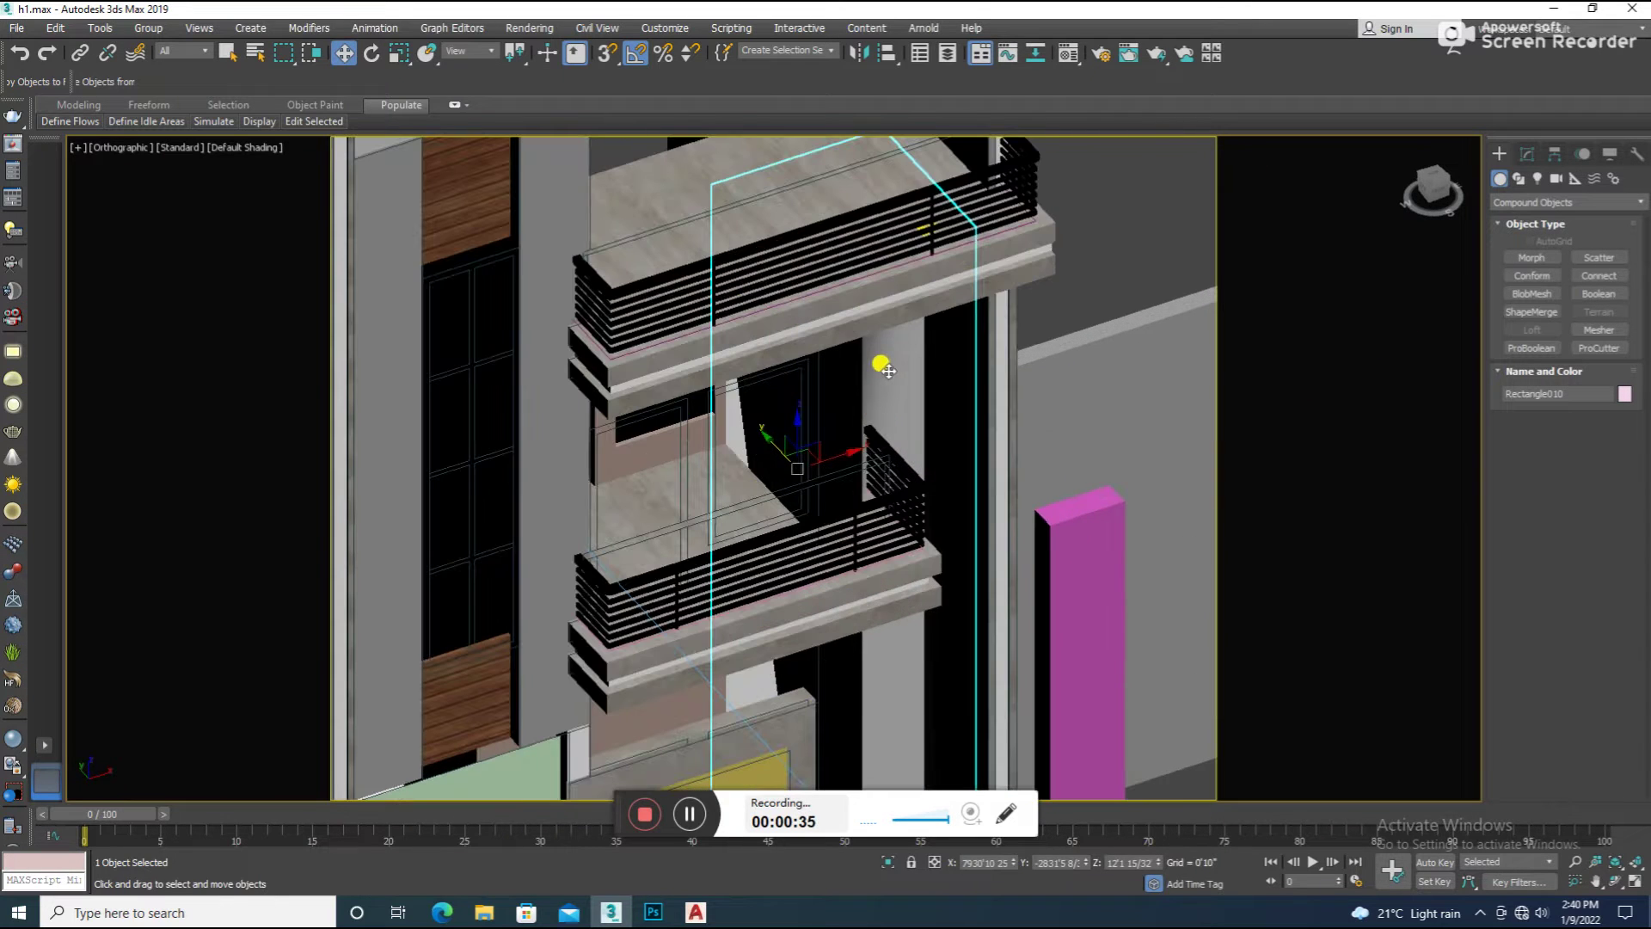
{"action": "right_click", "coordinate": [877, 365]}
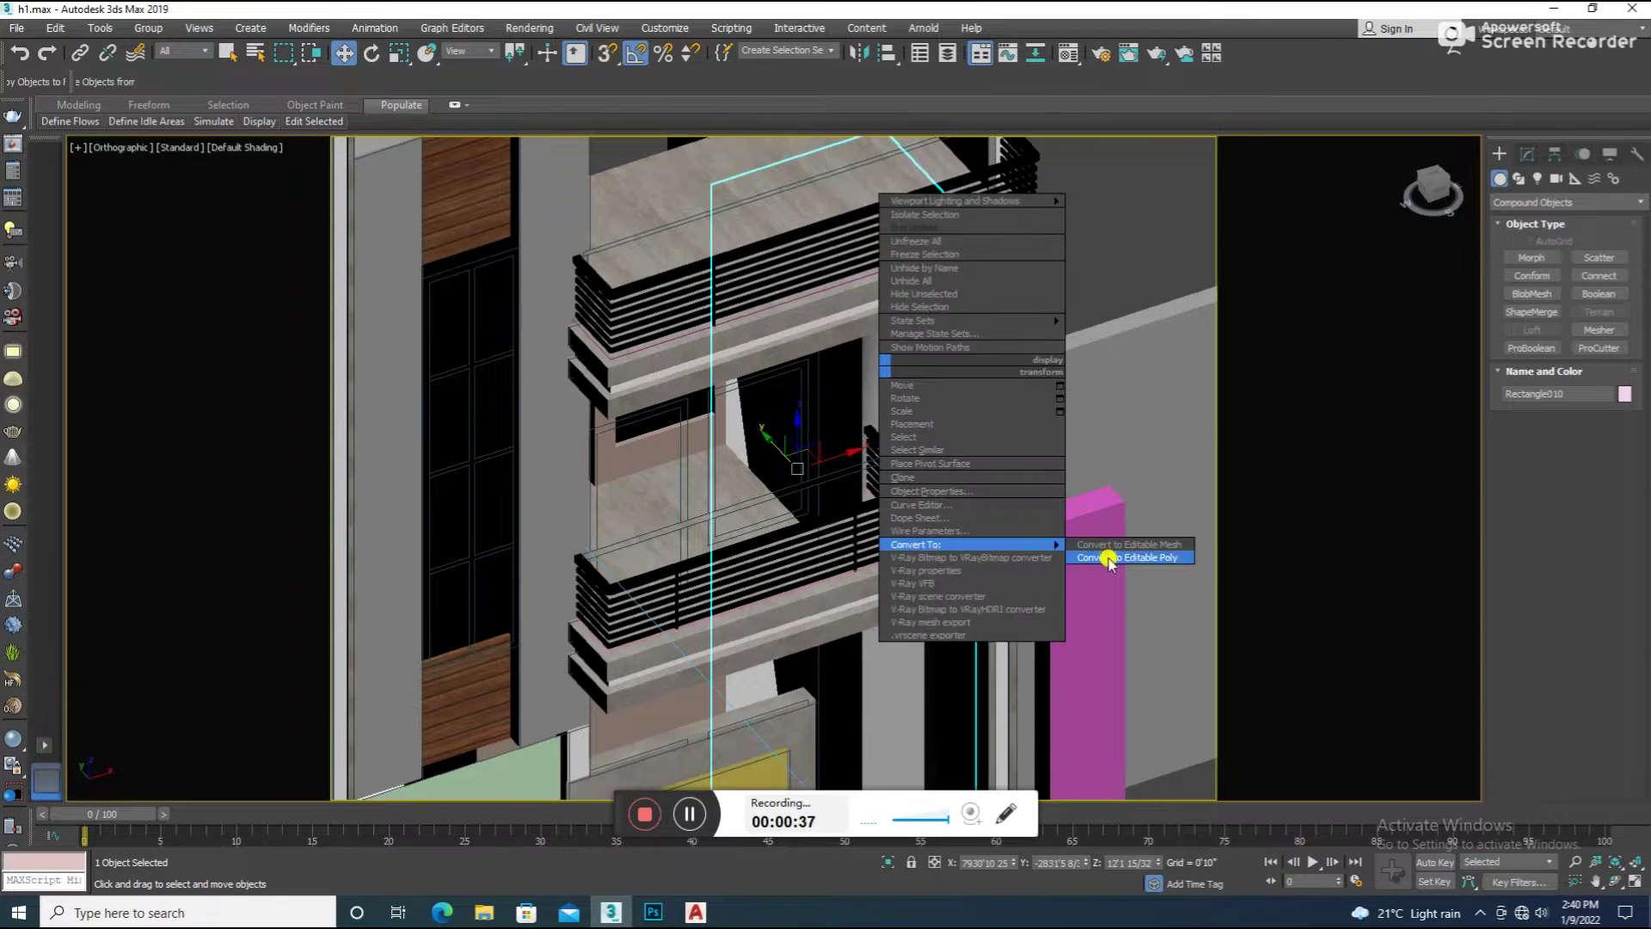
{"action": "left_click", "coordinate": [1086, 549]}
Move the pink panel into the wall opening, then pick an empty material slot
{"action": "scroll", "coordinate": [1041, 639], "scroll_direction": "up", "scroll_amount": 2}
{"action": "left_click_drag", "start_coordinate": [1041, 639], "coordinate": [789, 439]}
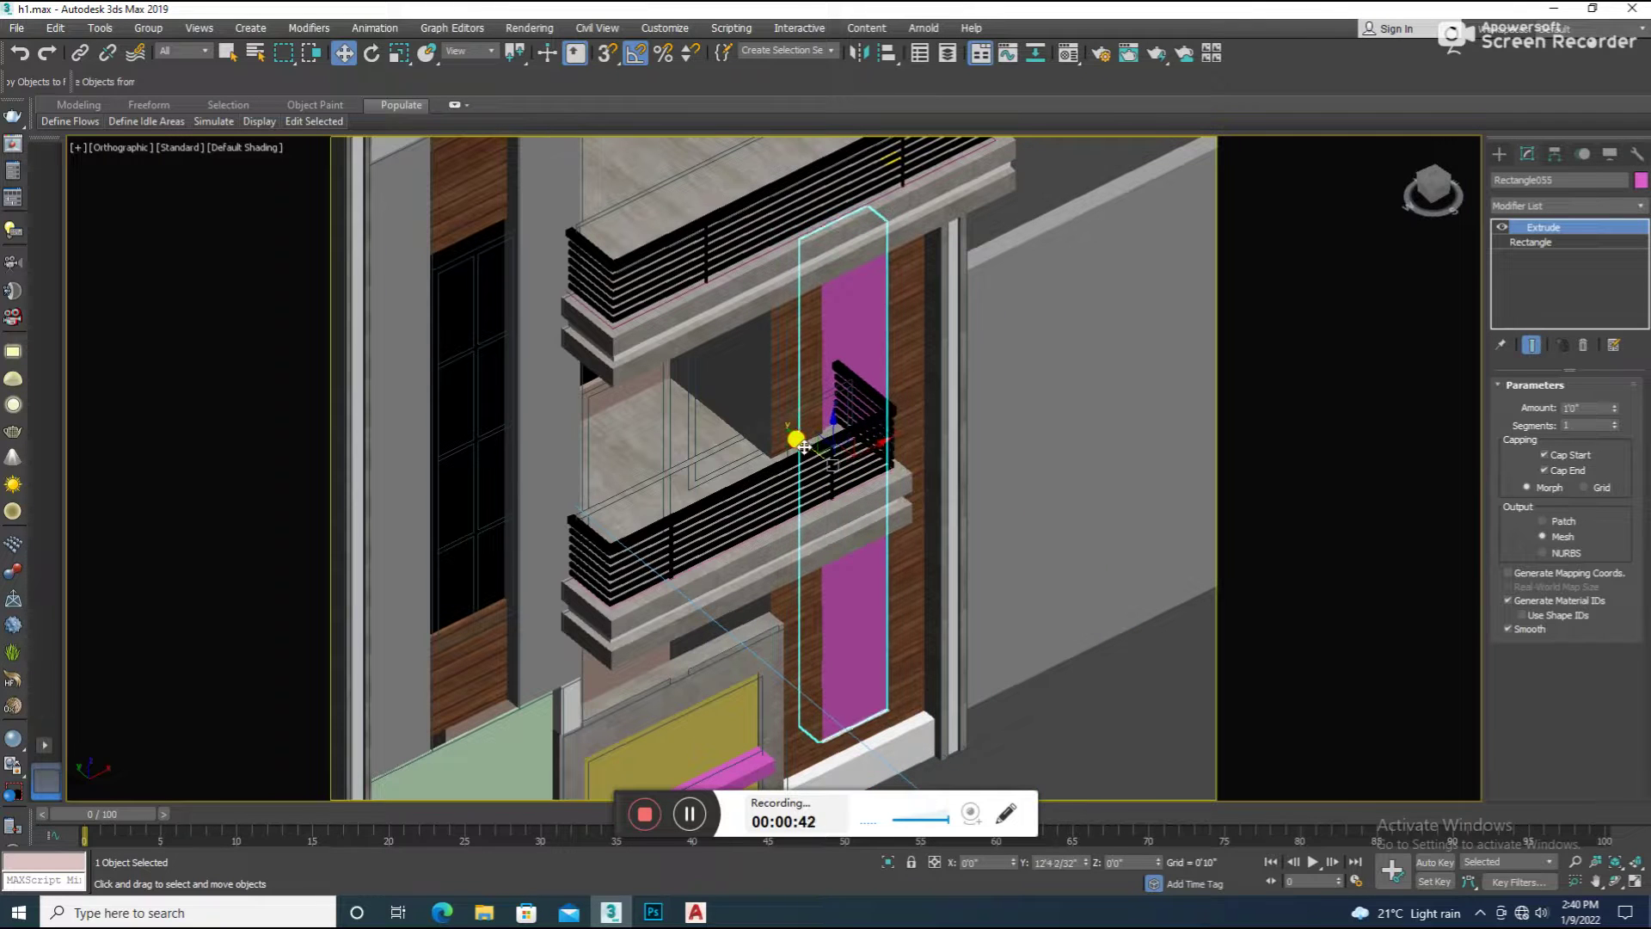
{"action": "key", "text": "f"}
{"action": "scroll", "coordinate": [789, 468], "scroll_direction": "down", "scroll_amount": 5}
{"action": "left_click", "coordinate": [1020, 317]}
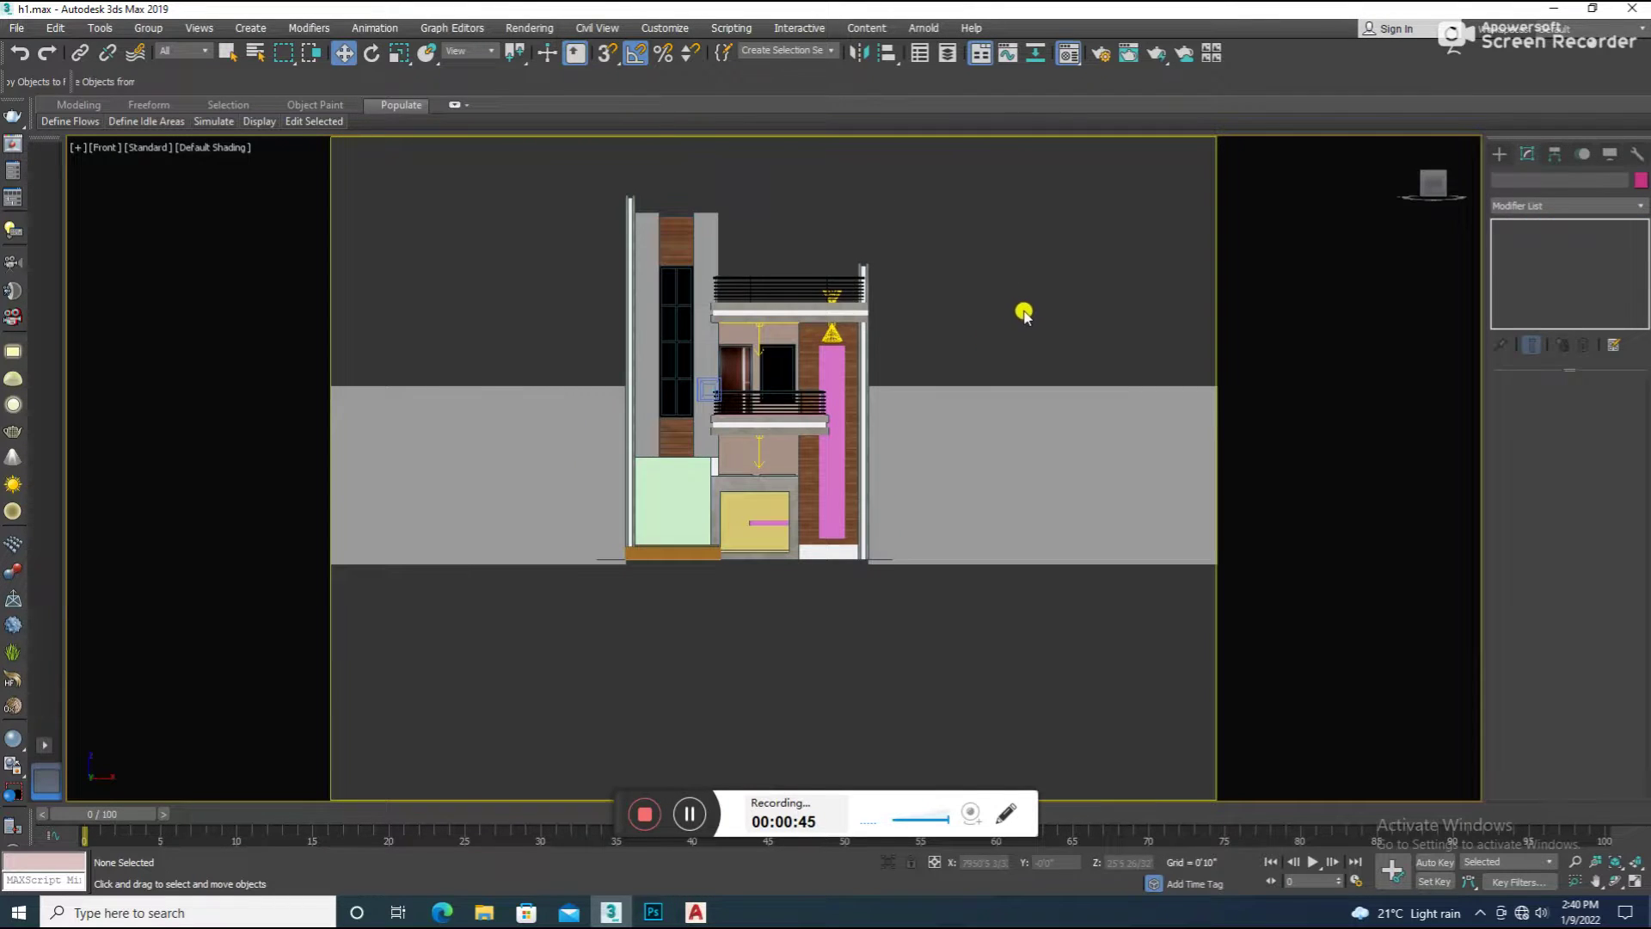
{"action": "key", "text": "m"}
{"action": "left_click", "coordinate": [1410, 302]}
Make the slot a VRayMtl with a Bitmap map on its Diffuse colour
{"action": "left_click", "coordinate": [1511, 465]}
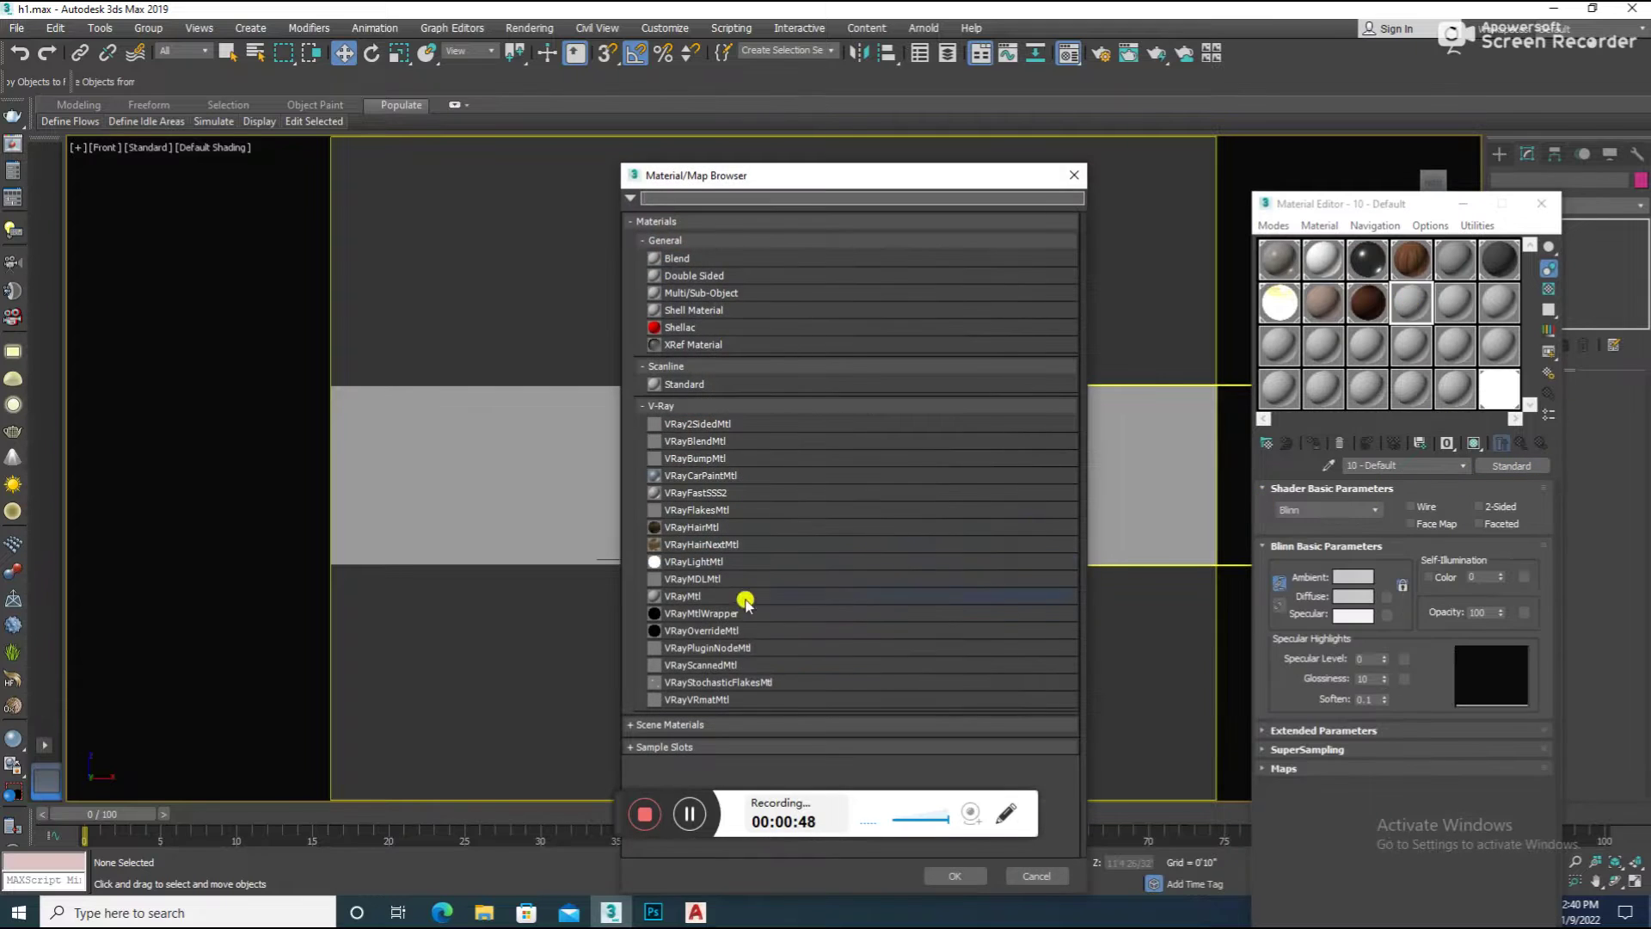
{"action": "double_click", "coordinate": [721, 602]}
{"action": "left_click", "coordinate": [1389, 508]}
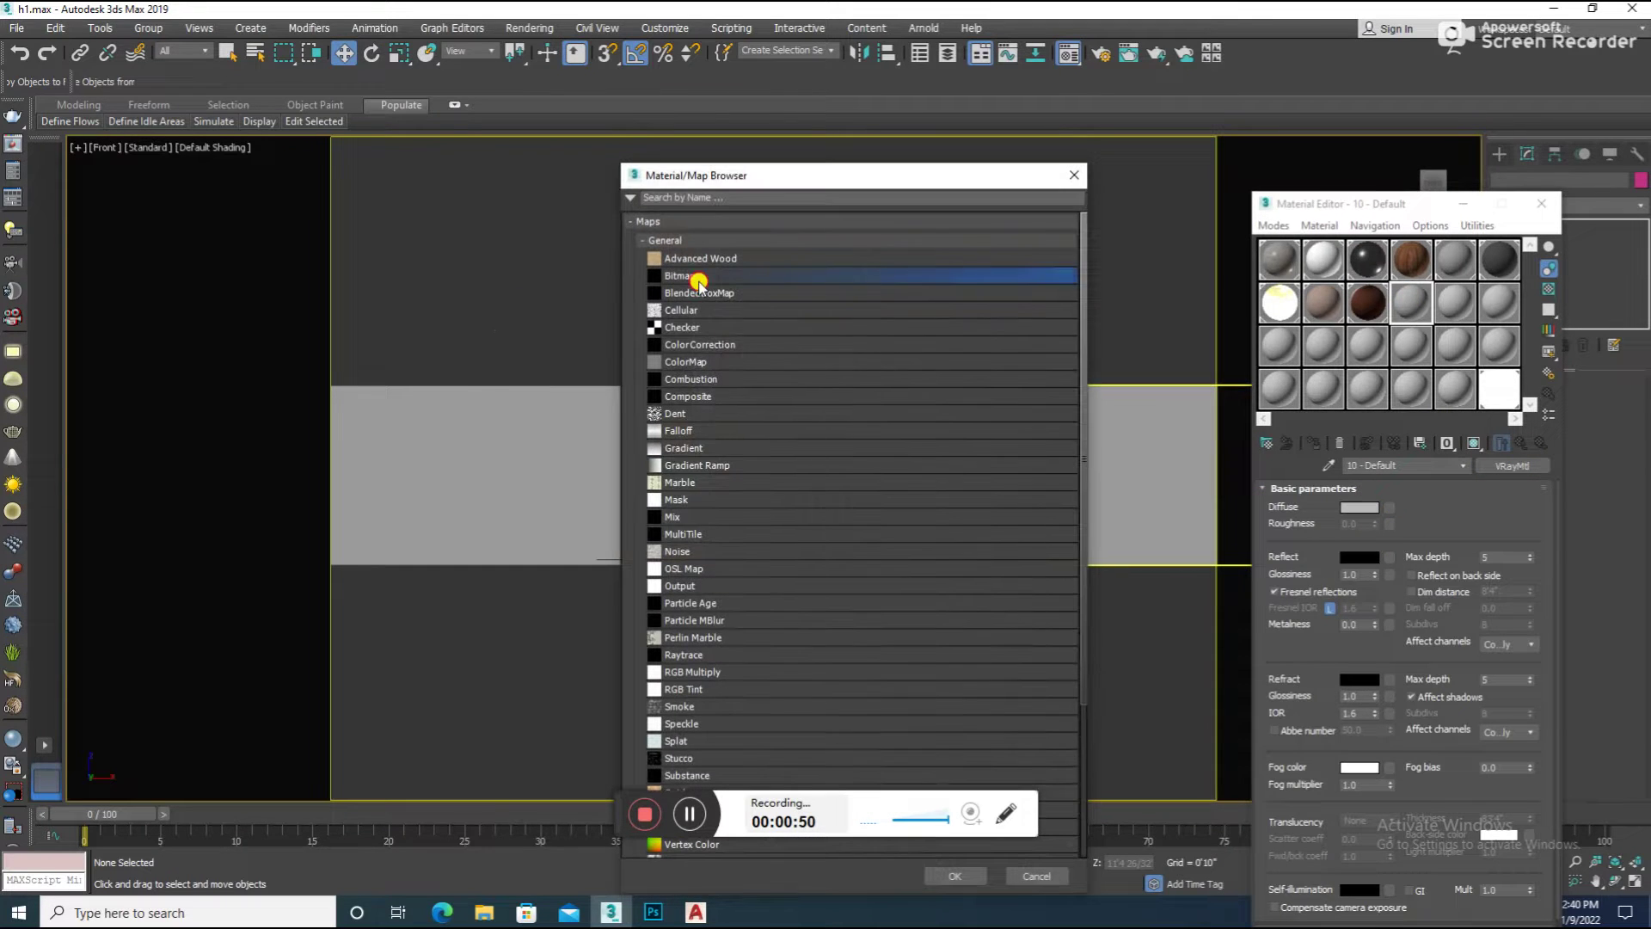
{"action": "double_click", "coordinate": [697, 277]}
Load the leaf lattice jali image from the Downloads folder as the bitmap
{"action": "left_click", "coordinate": [65, 282]}
{"action": "double_click", "coordinate": [774, 145]}
{"action": "scroll", "coordinate": [688, 384], "scroll_direction": "down", "scroll_amount": 3}
{"action": "scroll", "coordinate": [685, 385], "scroll_direction": "down", "scroll_amount": 5}
{"action": "scroll", "coordinate": [737, 361], "scroll_direction": "down", "scroll_amount": 10}
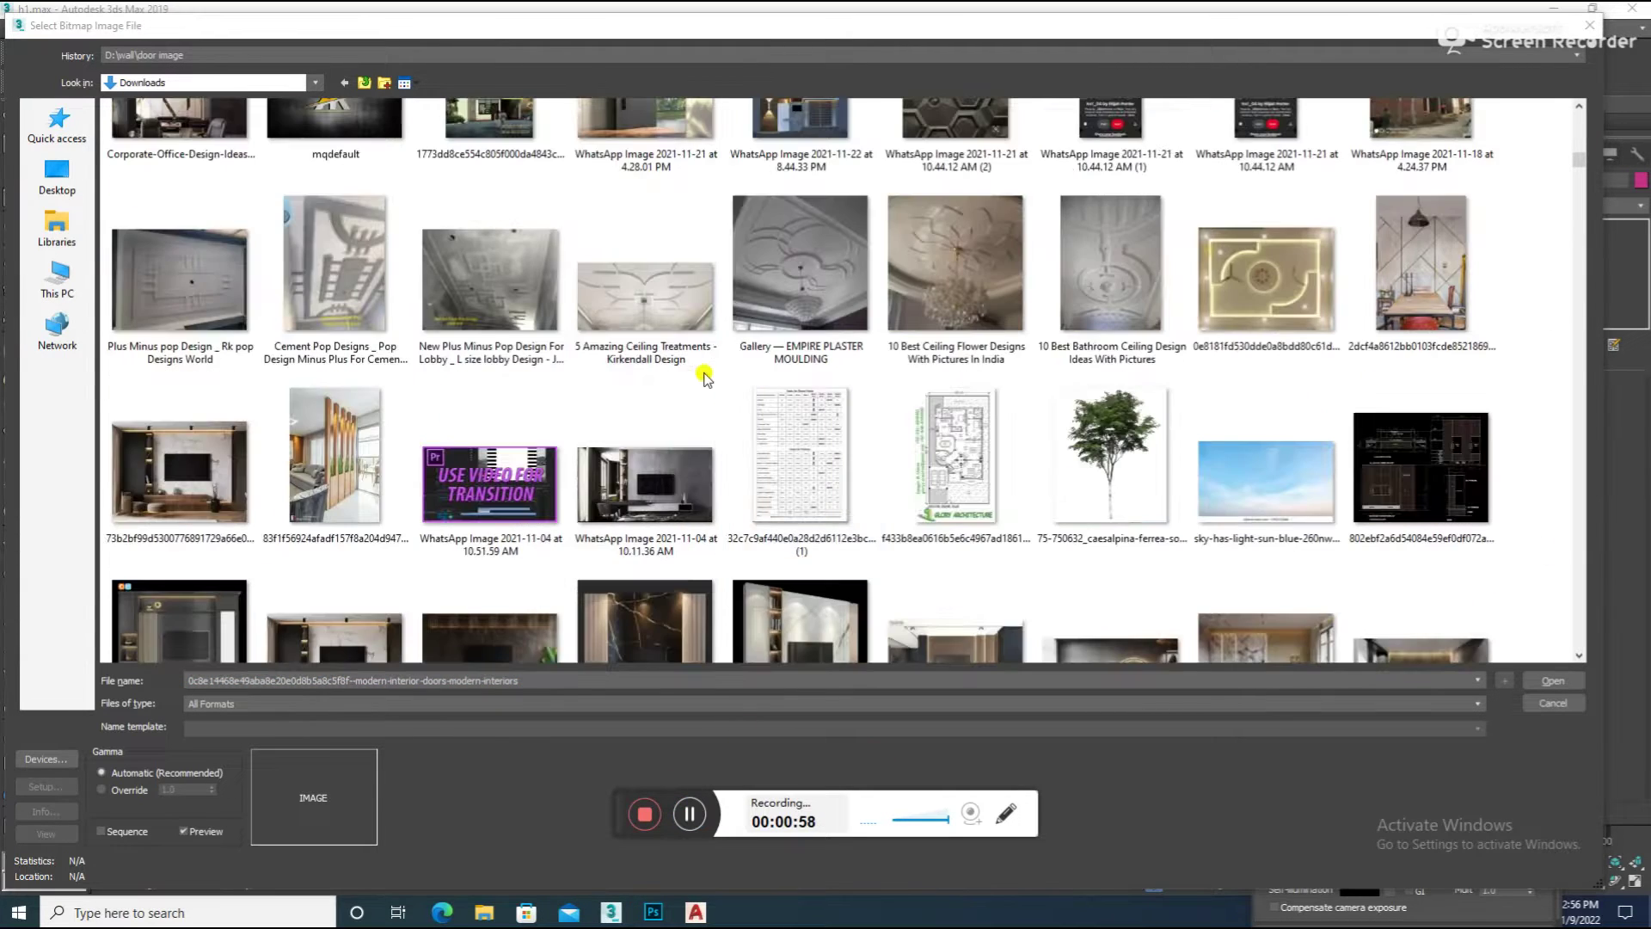
{"action": "scroll", "coordinate": [937, 387], "scroll_direction": "down", "scroll_amount": 5}
{"action": "scroll", "coordinate": [886, 448], "scroll_direction": "down", "scroll_amount": 5}
{"action": "scroll", "coordinate": [886, 448], "scroll_direction": "down", "scroll_amount": 3}
{"action": "scroll", "coordinate": [886, 447], "scroll_direction": "down", "scroll_amount": 5}
{"action": "scroll", "coordinate": [886, 447], "scroll_direction": "down", "scroll_amount": 5}
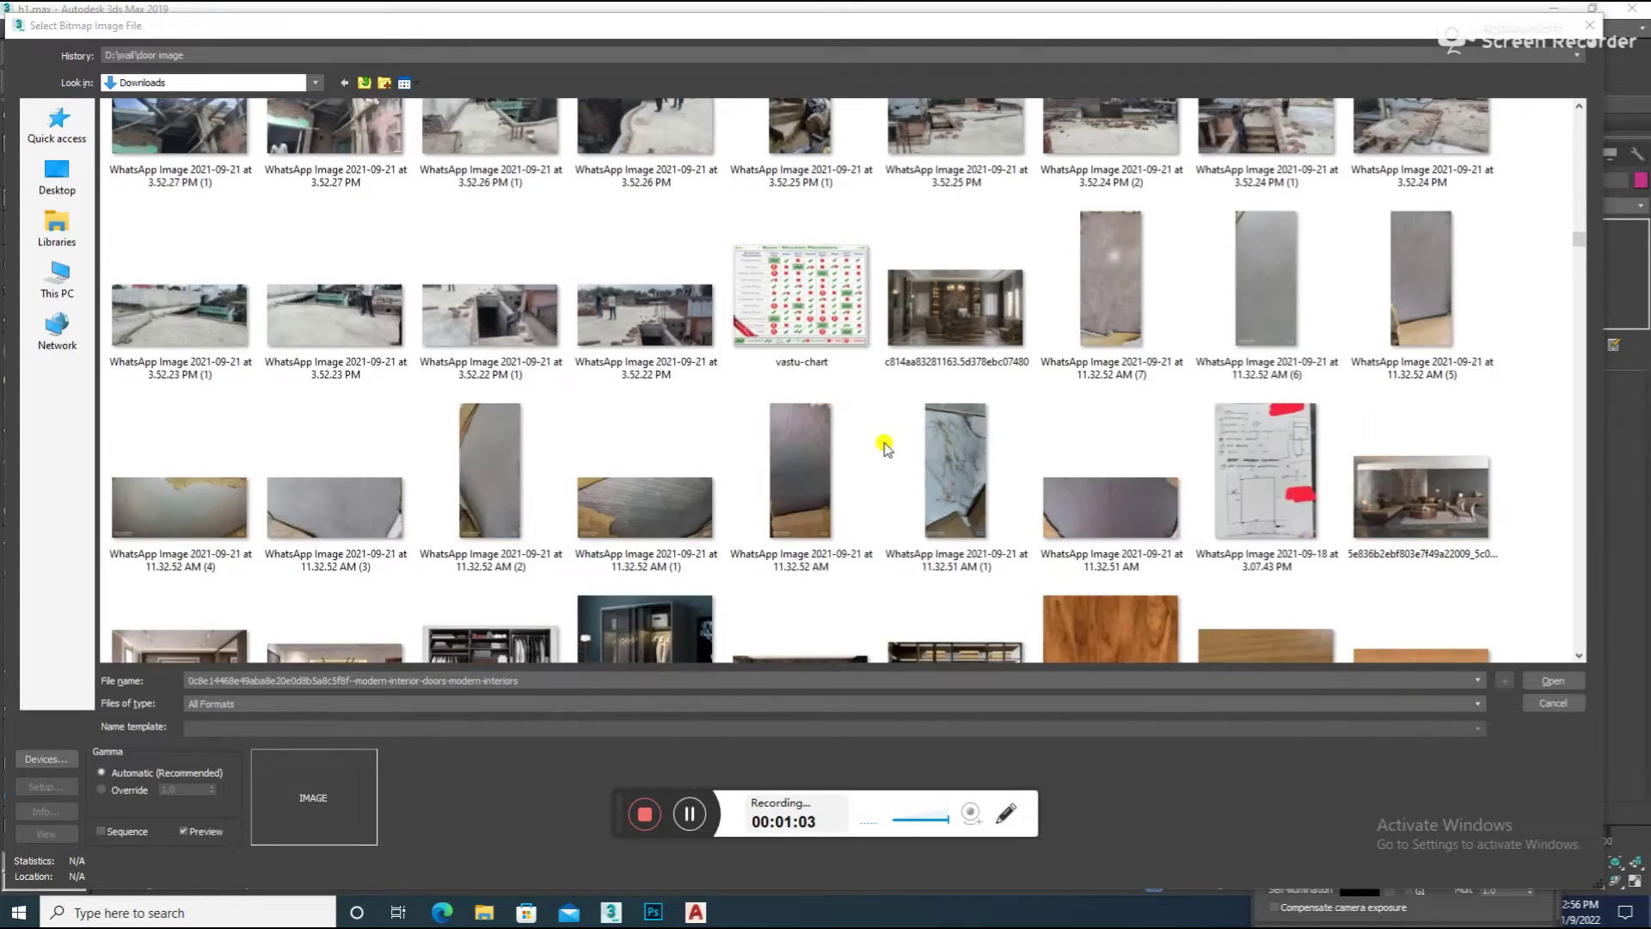
{"action": "scroll", "coordinate": [886, 447], "scroll_direction": "down", "scroll_amount": 5}
{"action": "scroll", "coordinate": [886, 447], "scroll_direction": "down", "scroll_amount": 5}
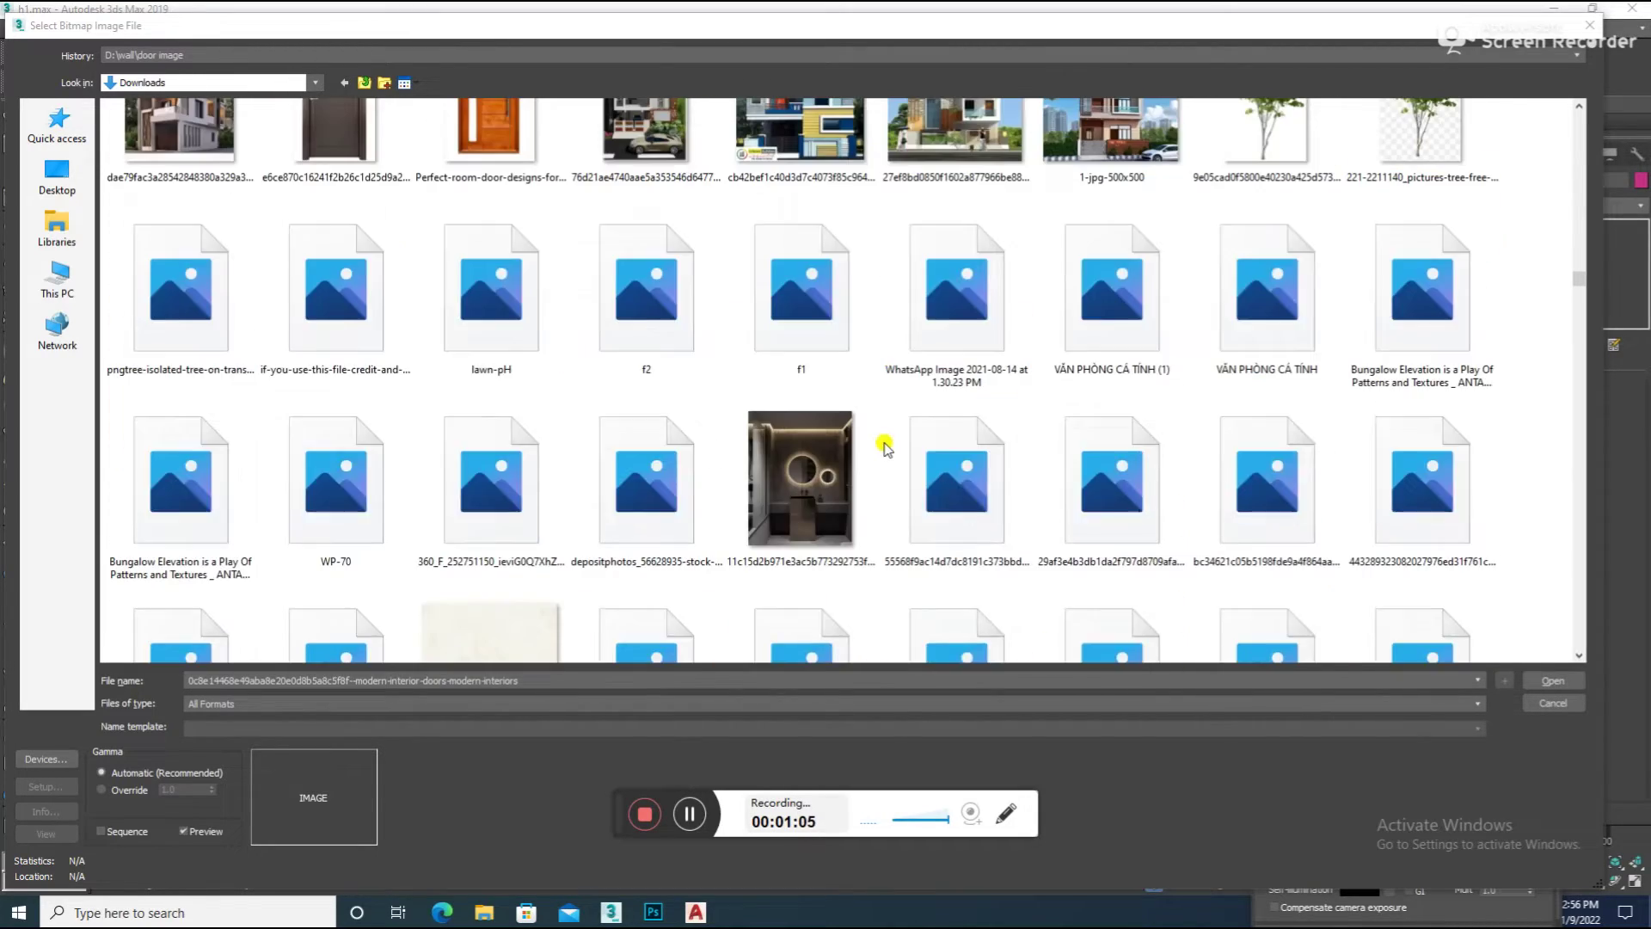
{"action": "scroll", "coordinate": [886, 447], "scroll_direction": "down", "scroll_amount": 5}
{"action": "scroll", "coordinate": [886, 446], "scroll_direction": "down", "scroll_amount": 5}
{"action": "scroll", "coordinate": [885, 444], "scroll_direction": "down", "scroll_amount": 5}
{"action": "scroll", "coordinate": [882, 444], "scroll_direction": "down", "scroll_amount": 5}
{"action": "scroll", "coordinate": [877, 443], "scroll_direction": "down", "scroll_amount": 5}
{"action": "scroll", "coordinate": [877, 443], "scroll_direction": "up", "scroll_amount": 5}
{"action": "scroll", "coordinate": [877, 443], "scroll_direction": "up", "scroll_amount": 5}
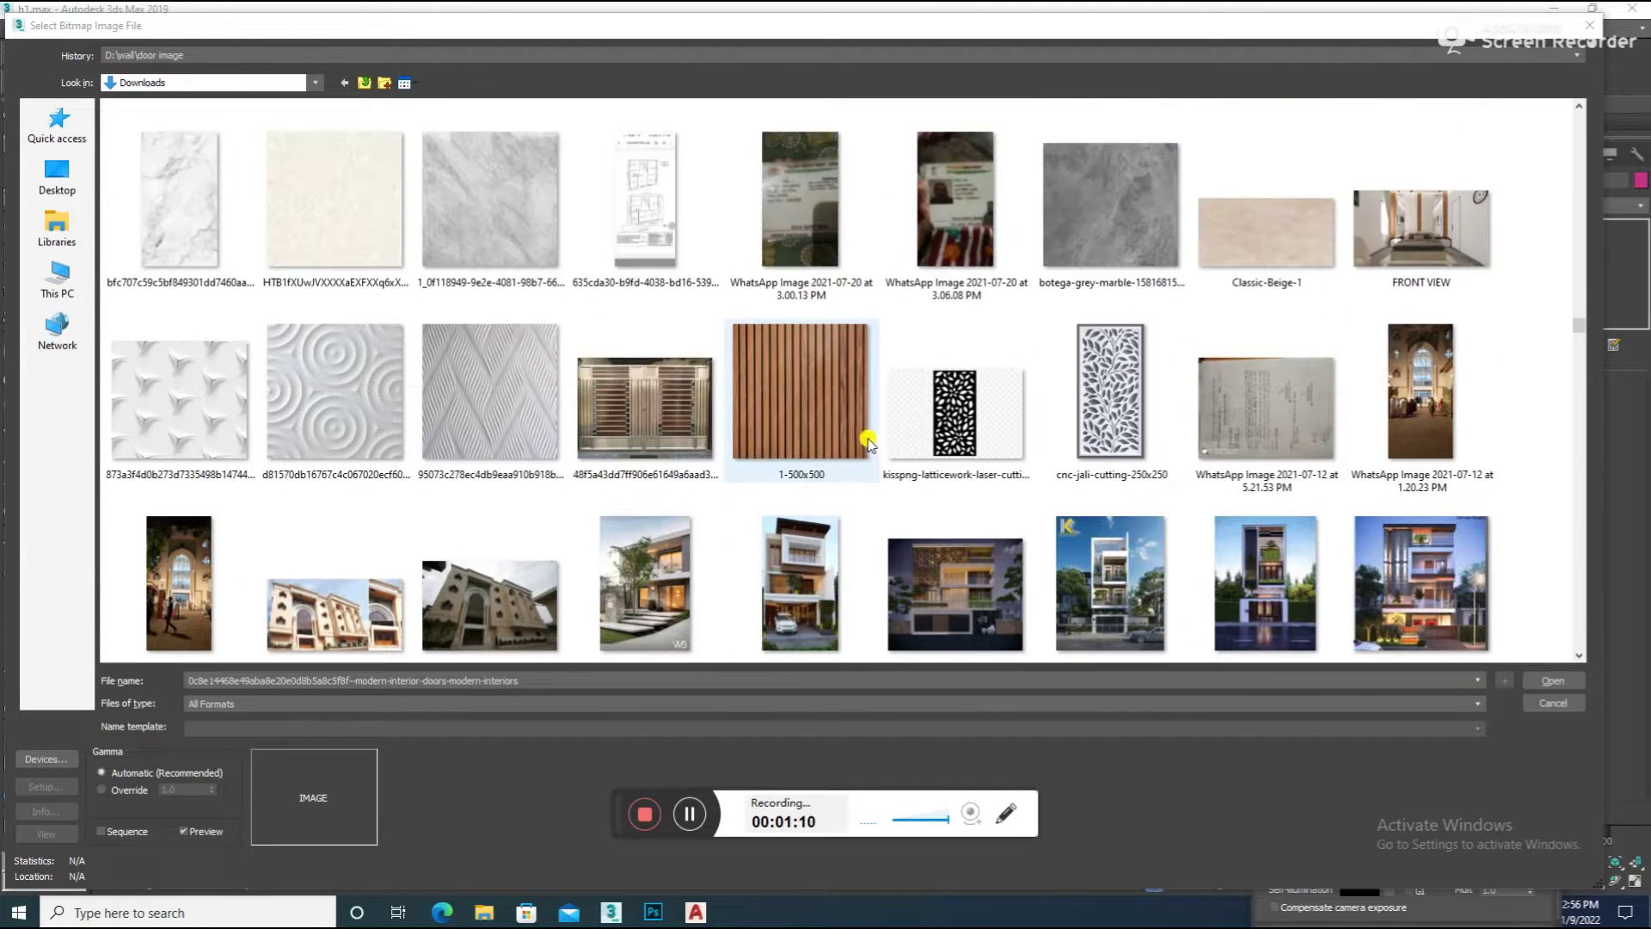
{"action": "left_click", "coordinate": [1117, 387]}
{"action": "double_click", "coordinate": [977, 406]}
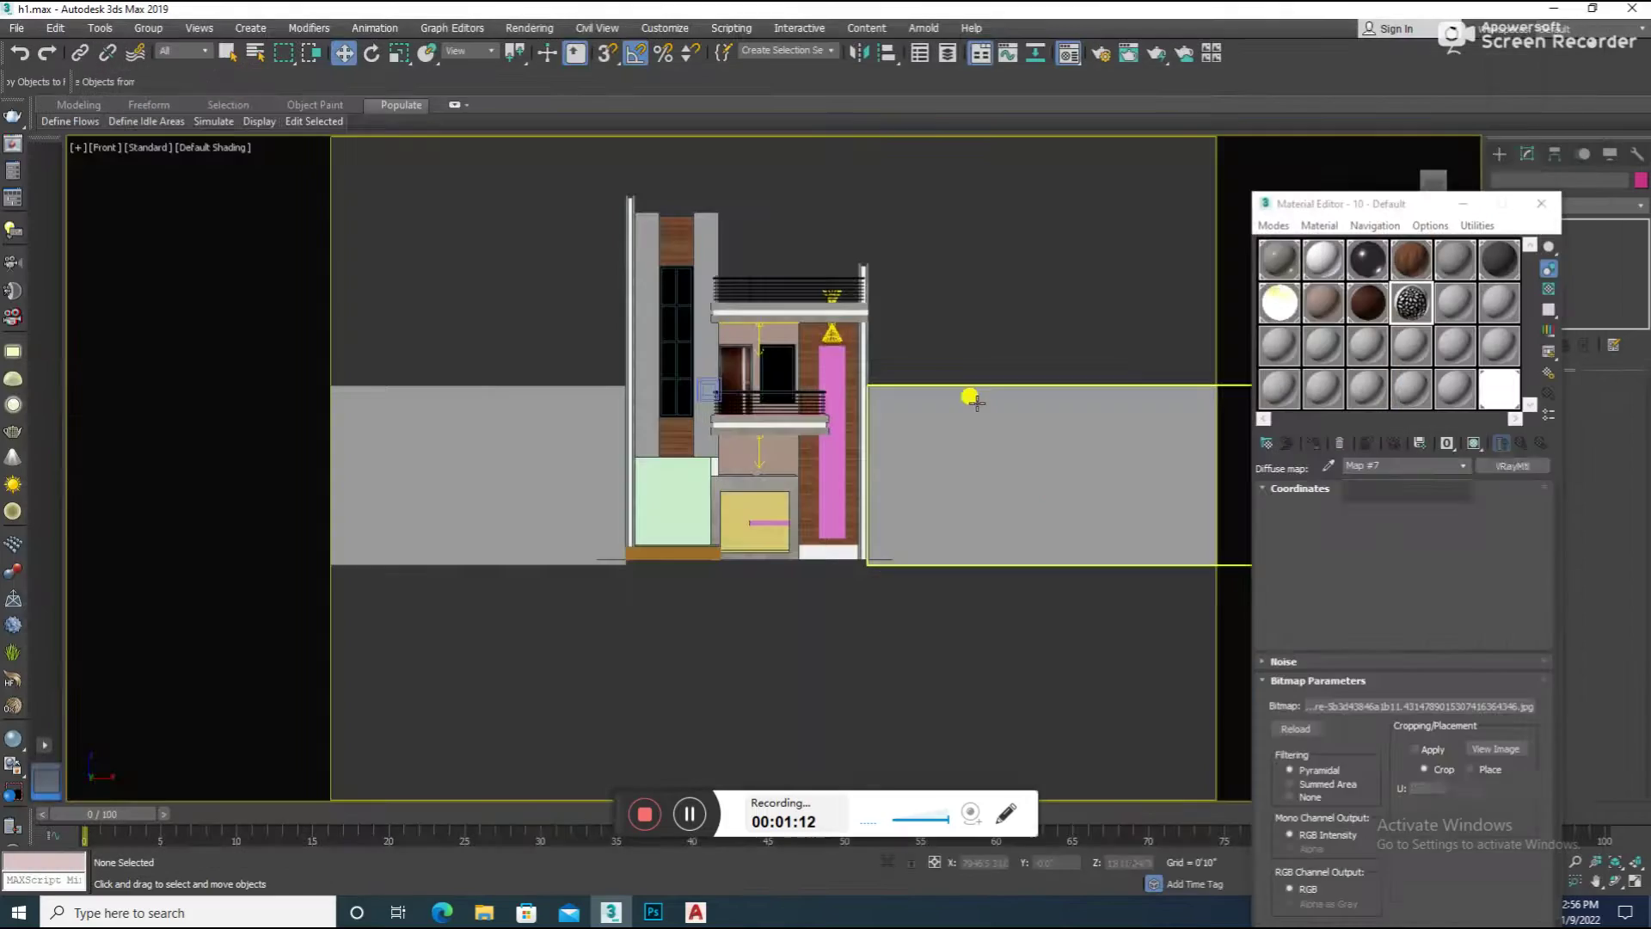
Crop the lattice bitmap to just the black leaf panel and apply the crop
{"action": "left_click", "coordinate": [1467, 747]}
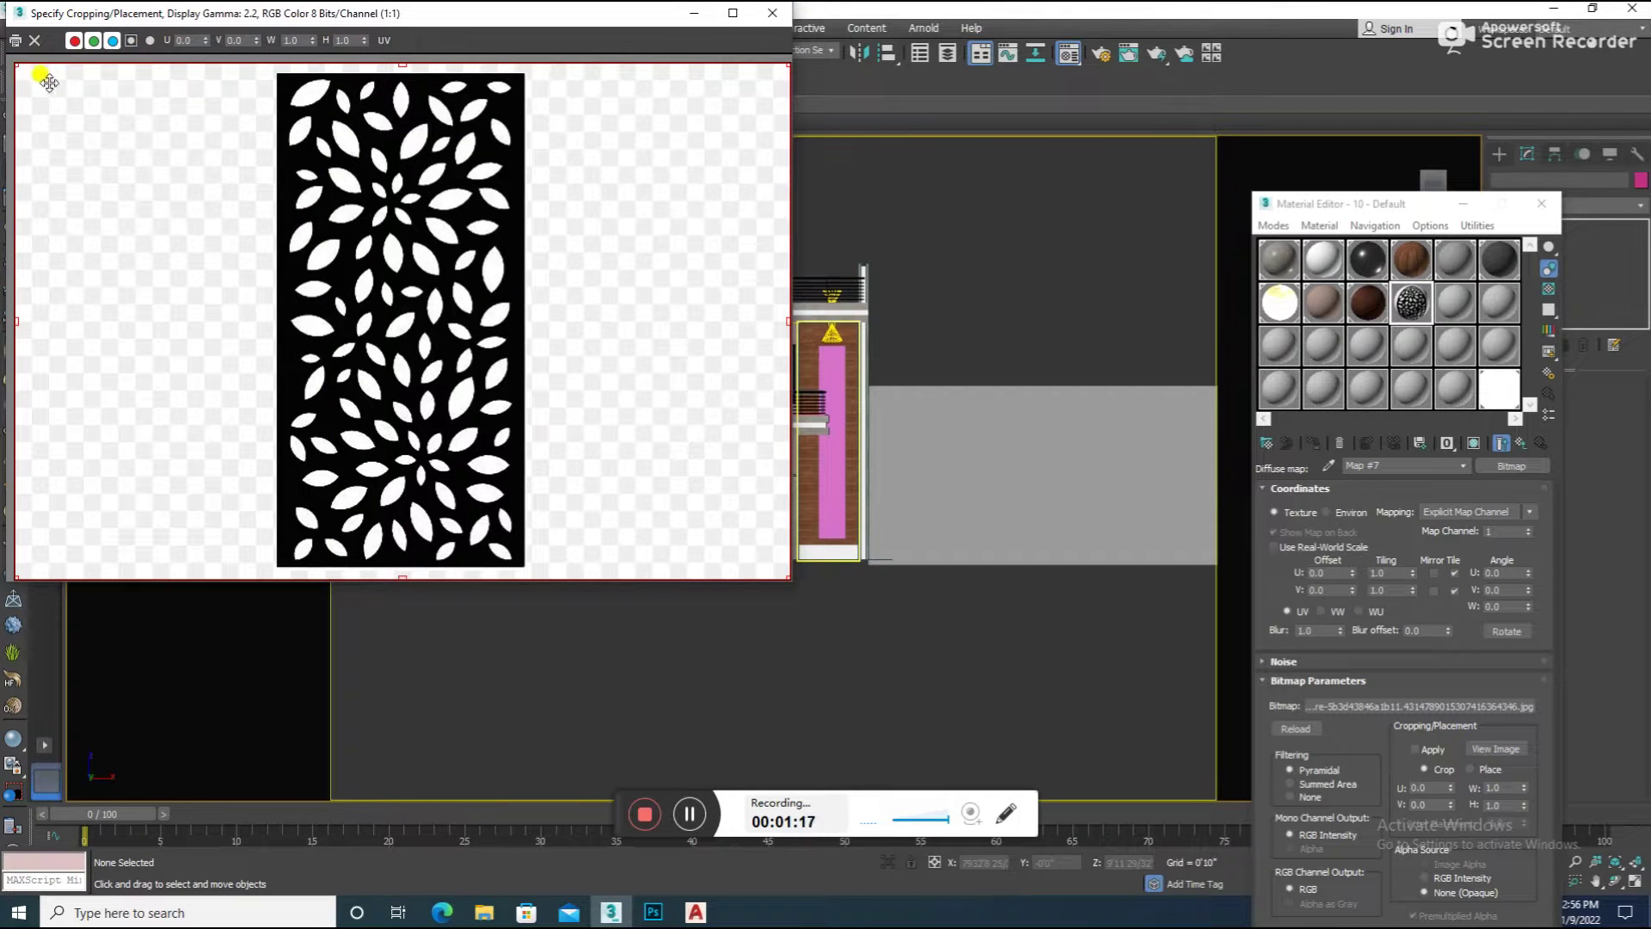
{"action": "left_click_drag", "start_coordinate": [11, 54], "coordinate": [273, 68]}
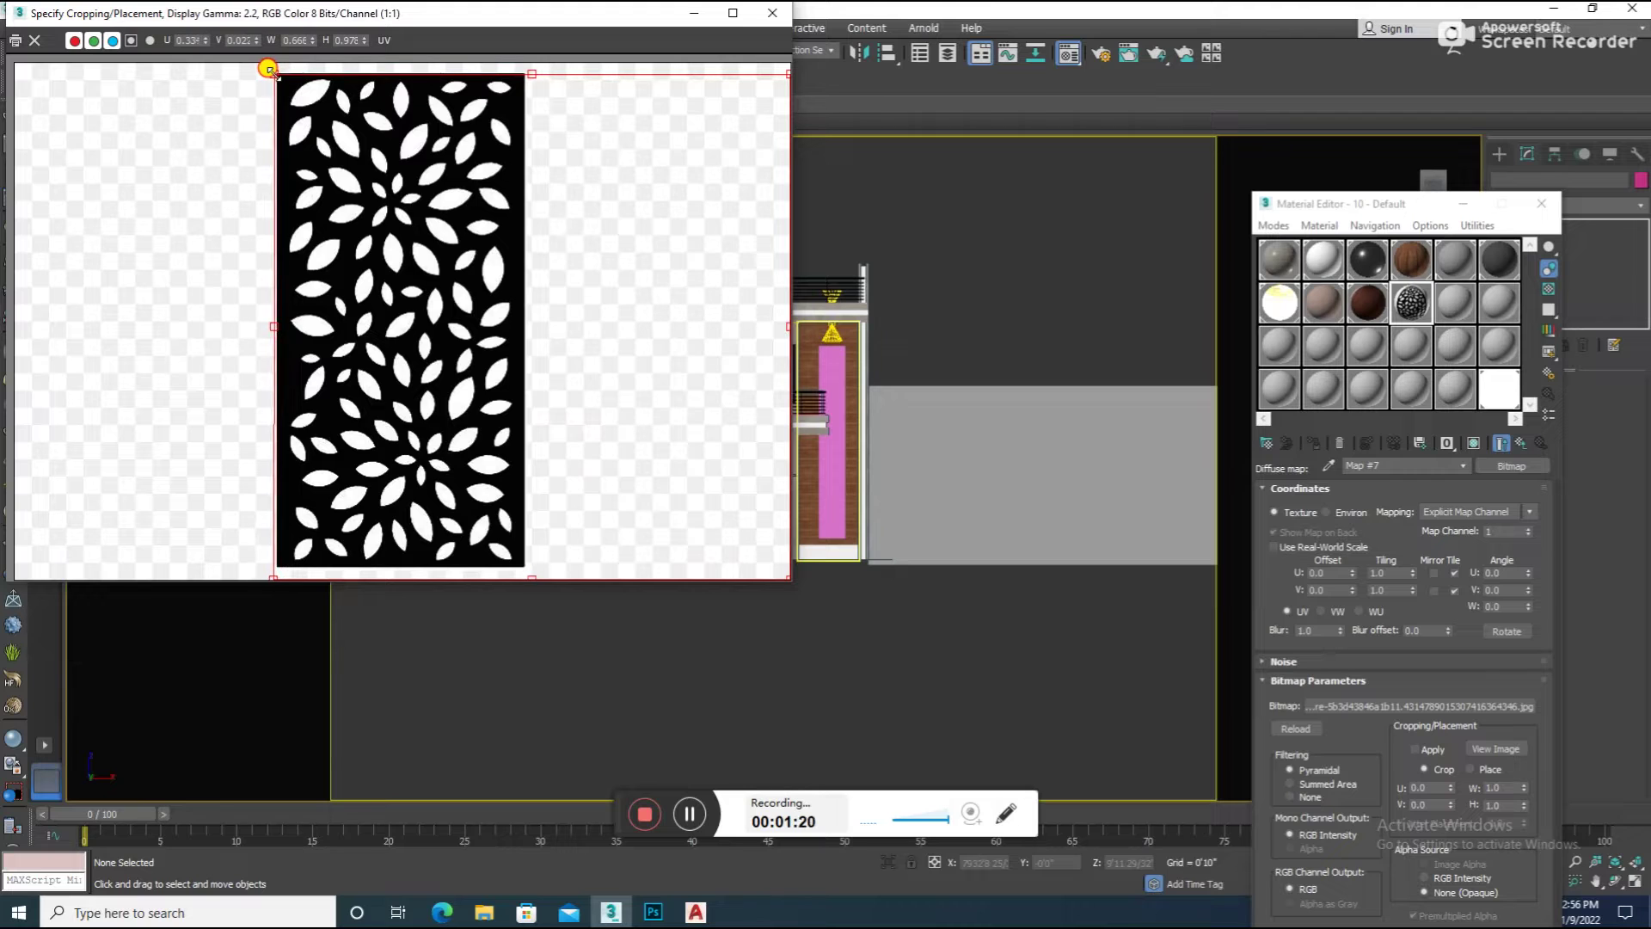
{"action": "left_click_drag", "start_coordinate": [783, 575], "coordinate": [519, 564]}
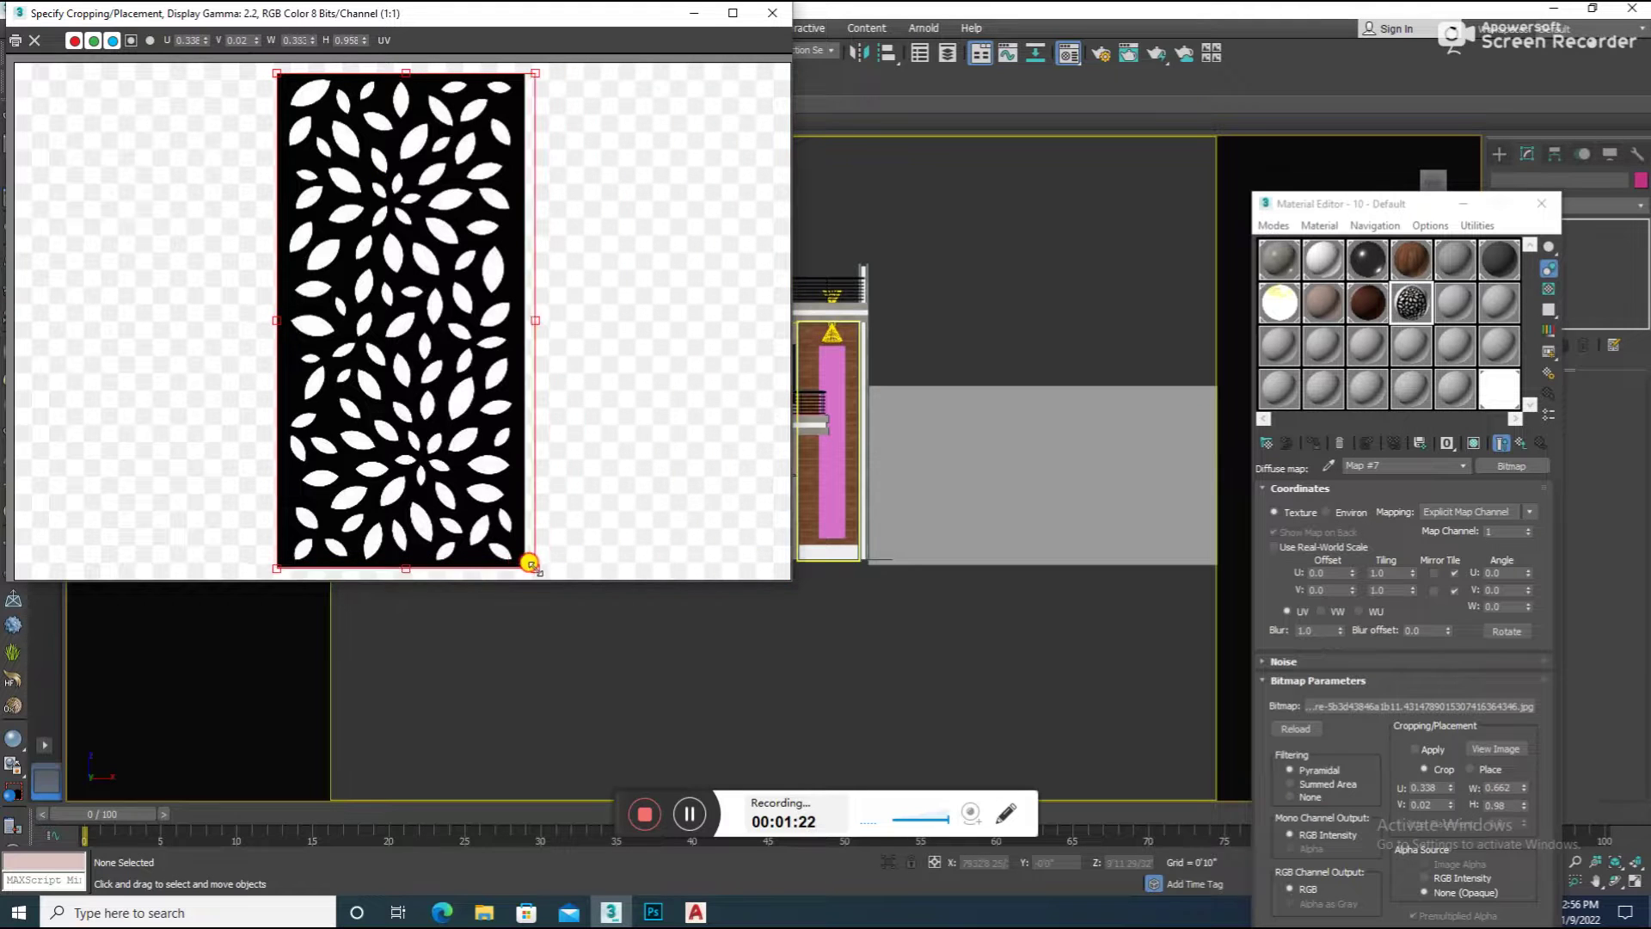
{"action": "left_click", "coordinate": [1415, 749]}
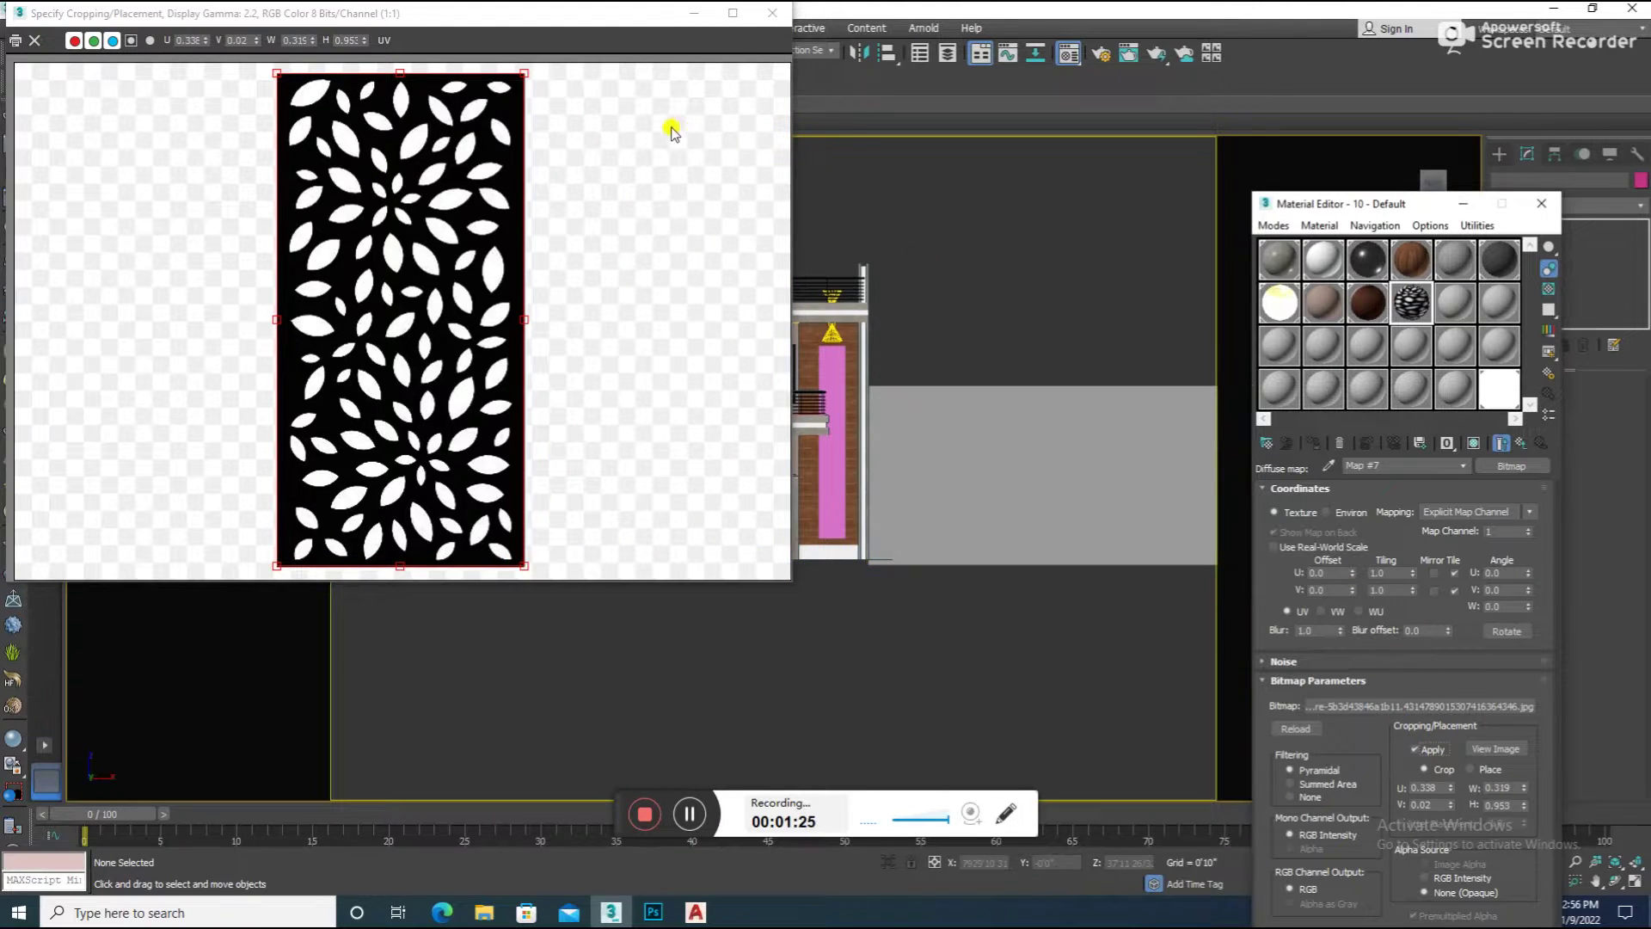
{"action": "left_click", "coordinate": [762, 11]}
{"action": "left_click", "coordinate": [831, 430]}
{"action": "scroll", "coordinate": [864, 409], "scroll_direction": "up", "scroll_amount": 4}
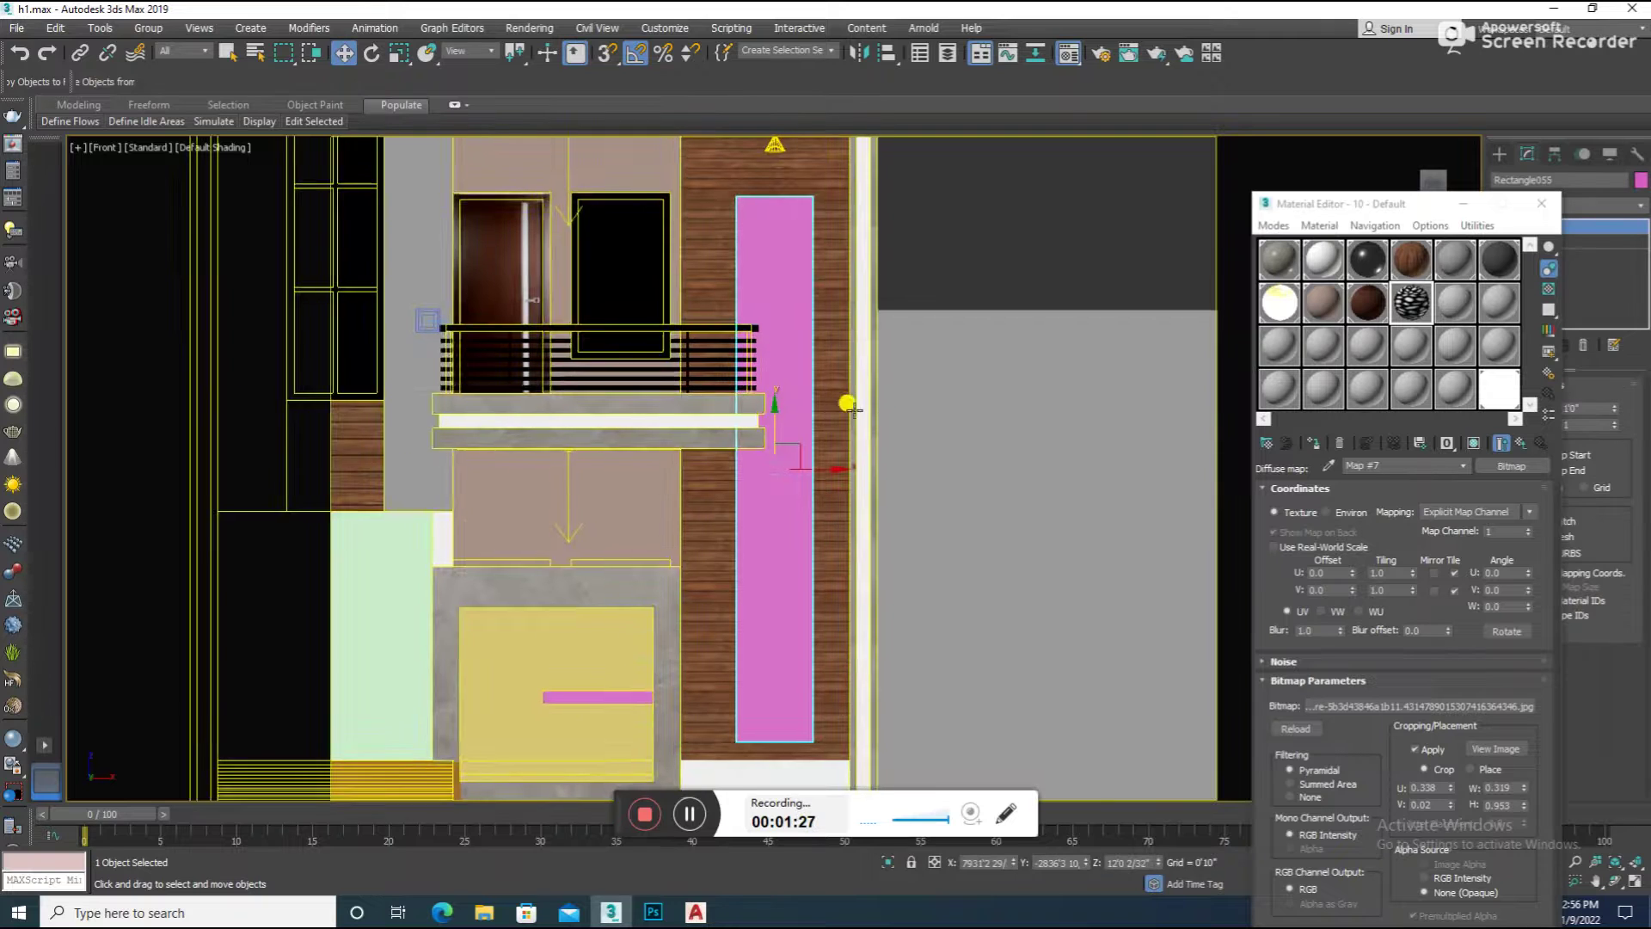
Assign the jali material to the pink panel and show it in the viewport
{"action": "left_click", "coordinate": [1316, 436]}
{"action": "left_click", "coordinate": [1469, 442]}
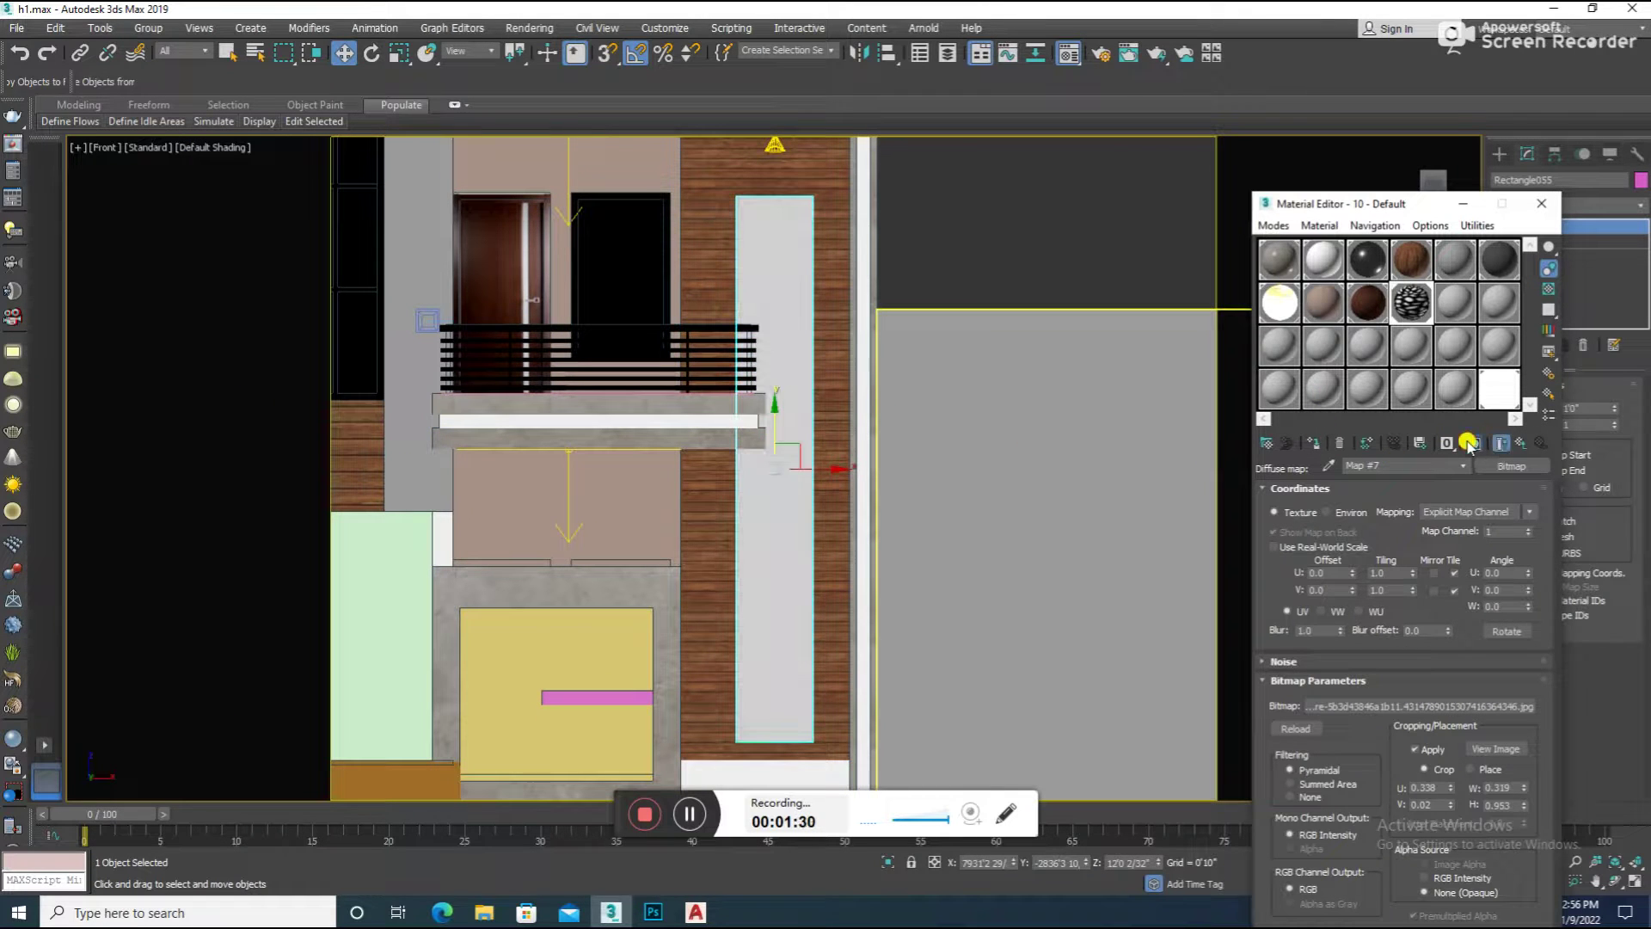
{"action": "left_click", "coordinate": [1544, 207]}
Add a Box UVW Map and adjust Length and Width so the pattern repeats vertically
{"action": "left_click", "coordinate": [1561, 207]}
{"action": "scroll", "coordinate": [1535, 516], "scroll_direction": "down", "scroll_amount": 10}
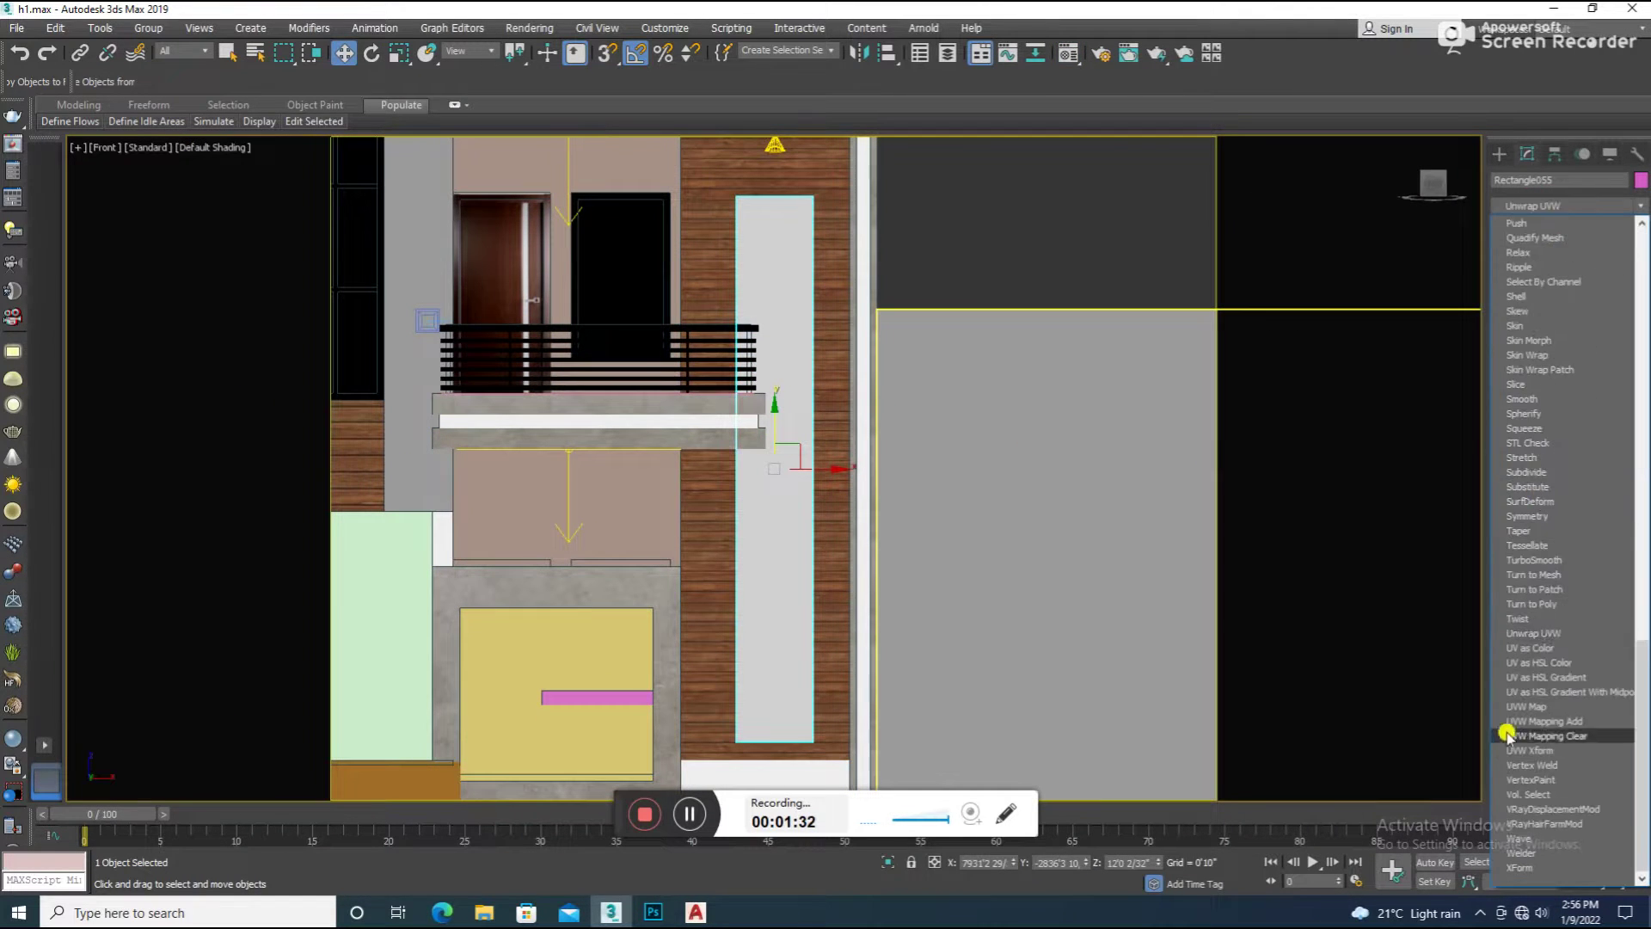
{"action": "left_click", "coordinate": [1539, 706]}
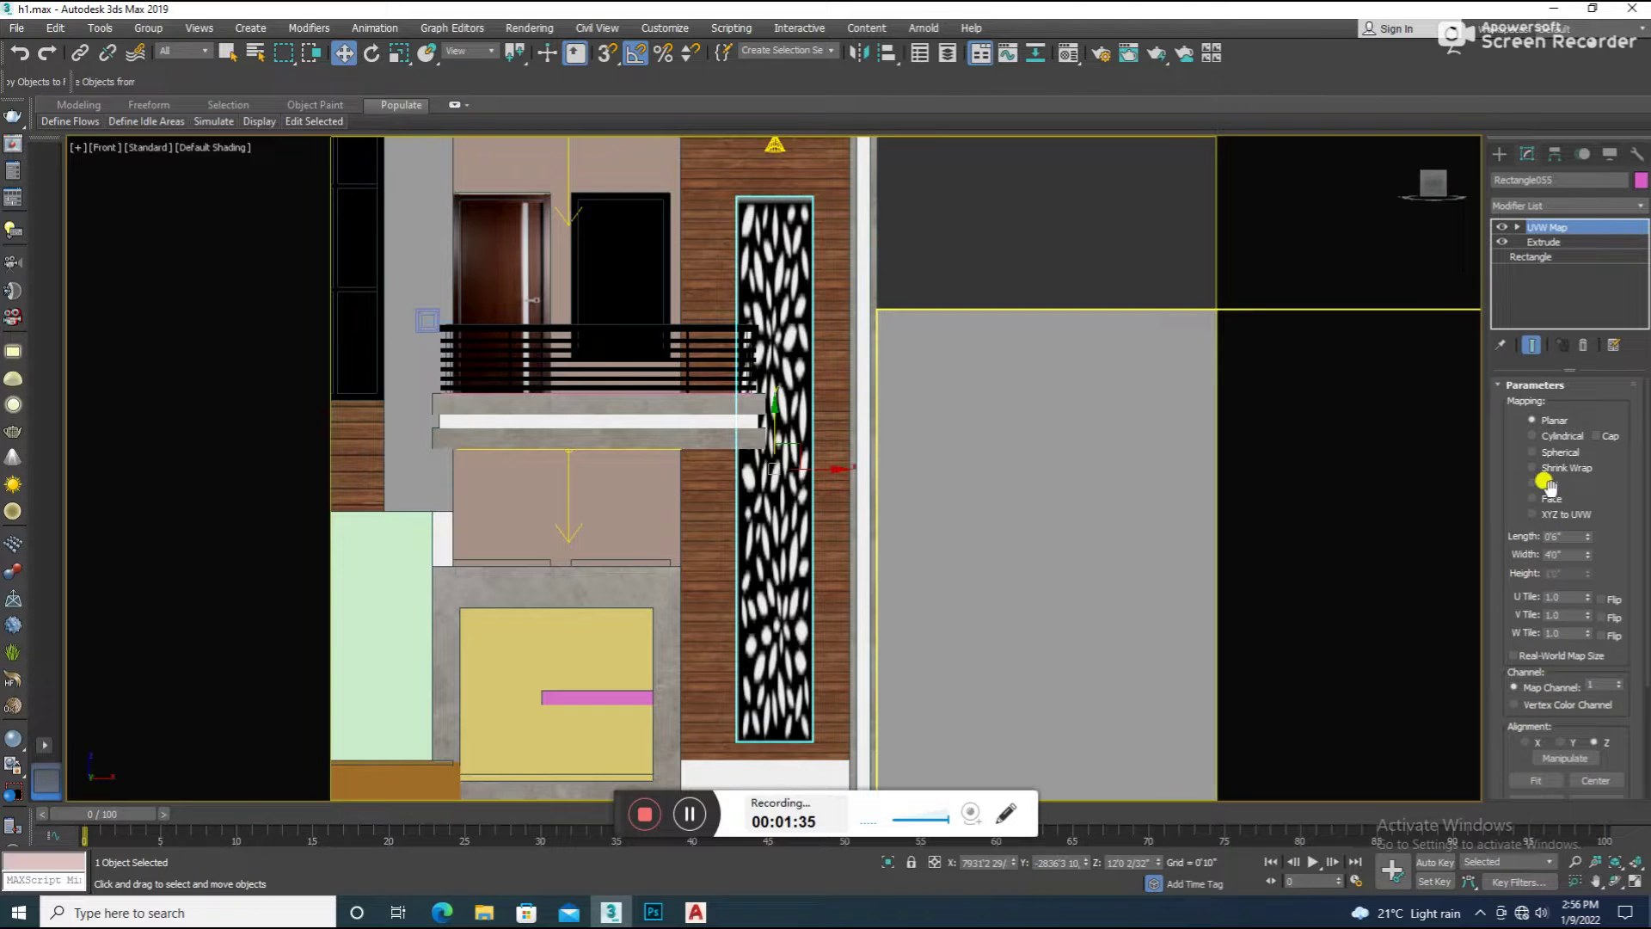
{"action": "left_click_drag", "start_coordinate": [1587, 536], "coordinate": [1585, 583]}
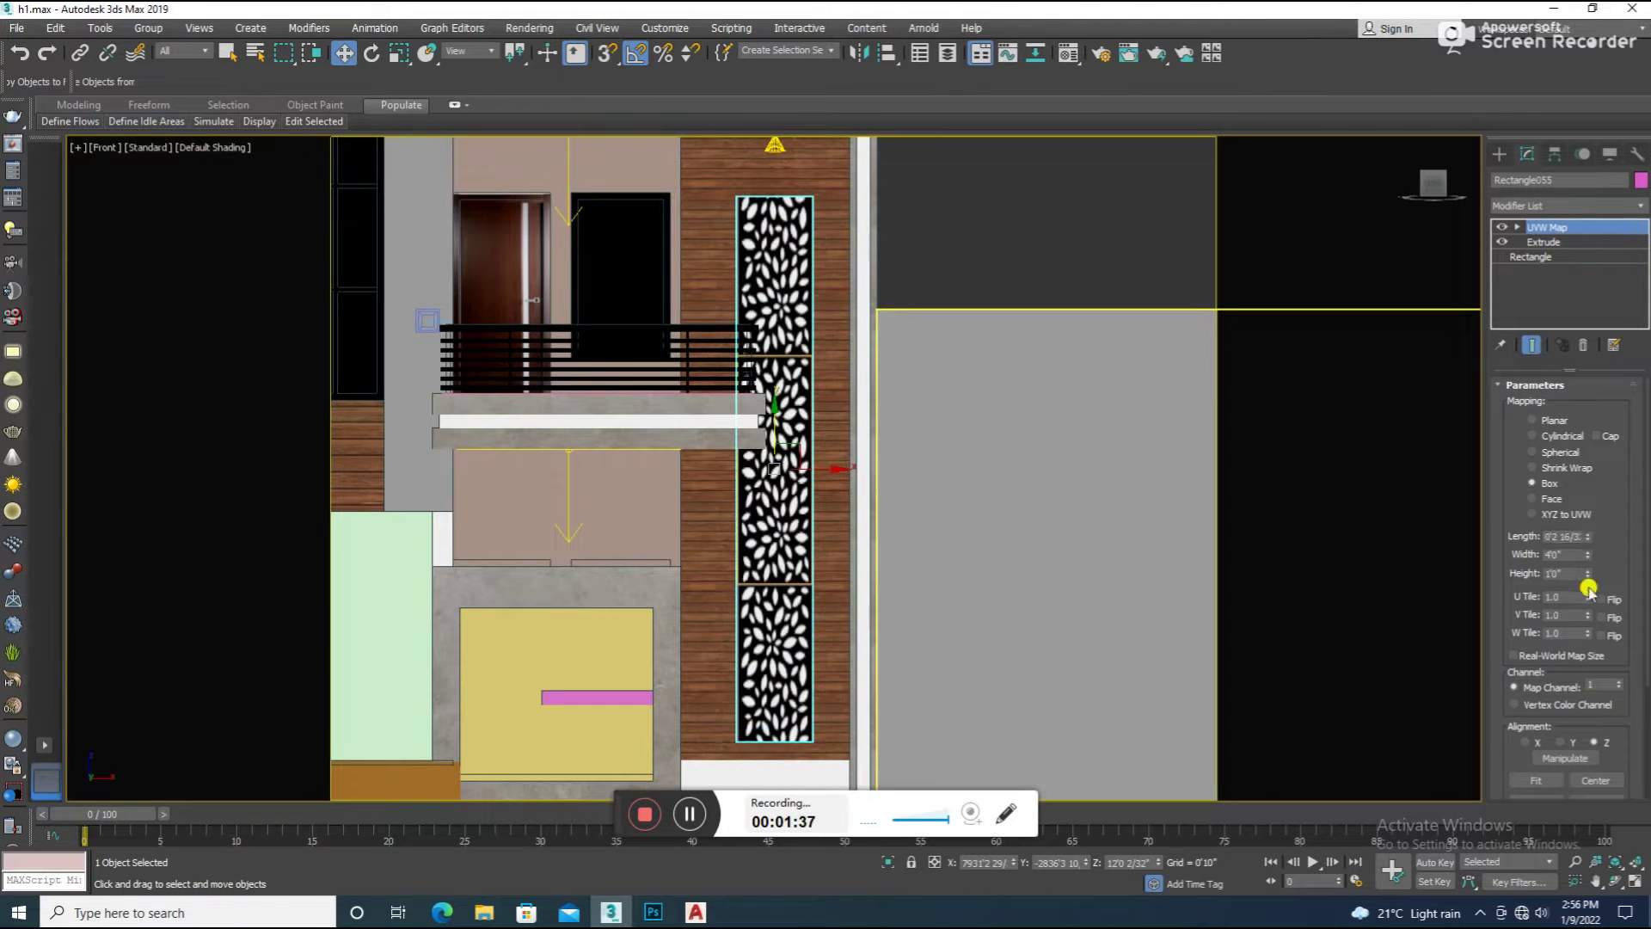
{"action": "left_click_drag", "start_coordinate": [1588, 557], "coordinate": [1579, 520]}
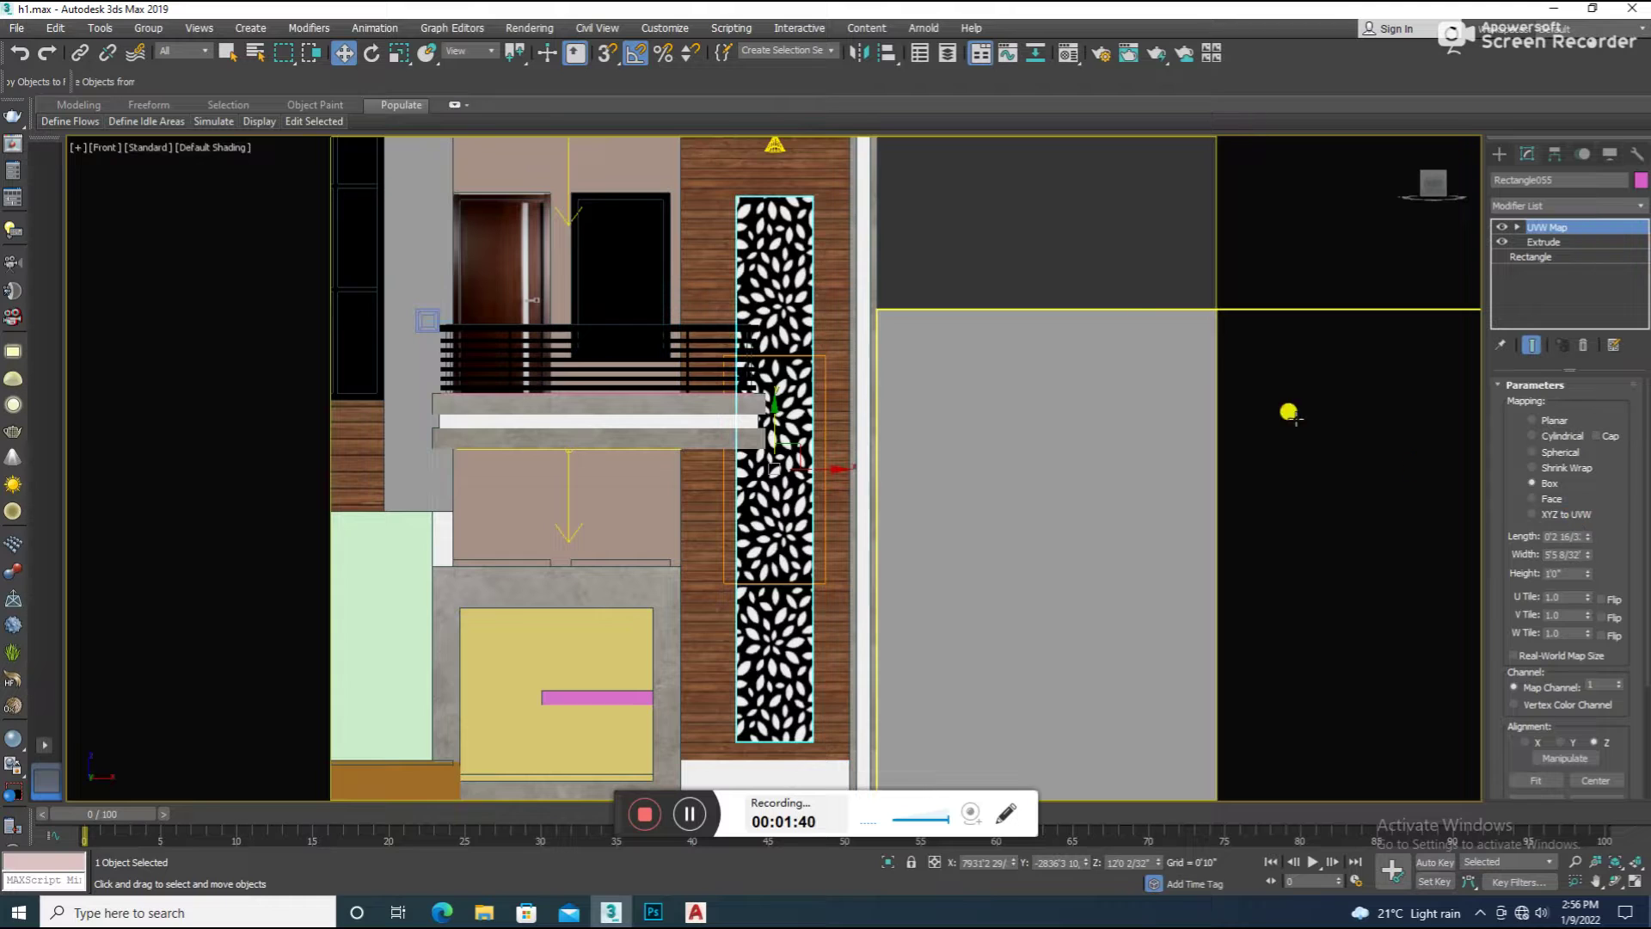
Render the V-Ray camera view of the facade
{"action": "left_click", "coordinate": [1121, 266]}
{"action": "key", "text": "c"}
{"action": "key", "text": "shift+q"}
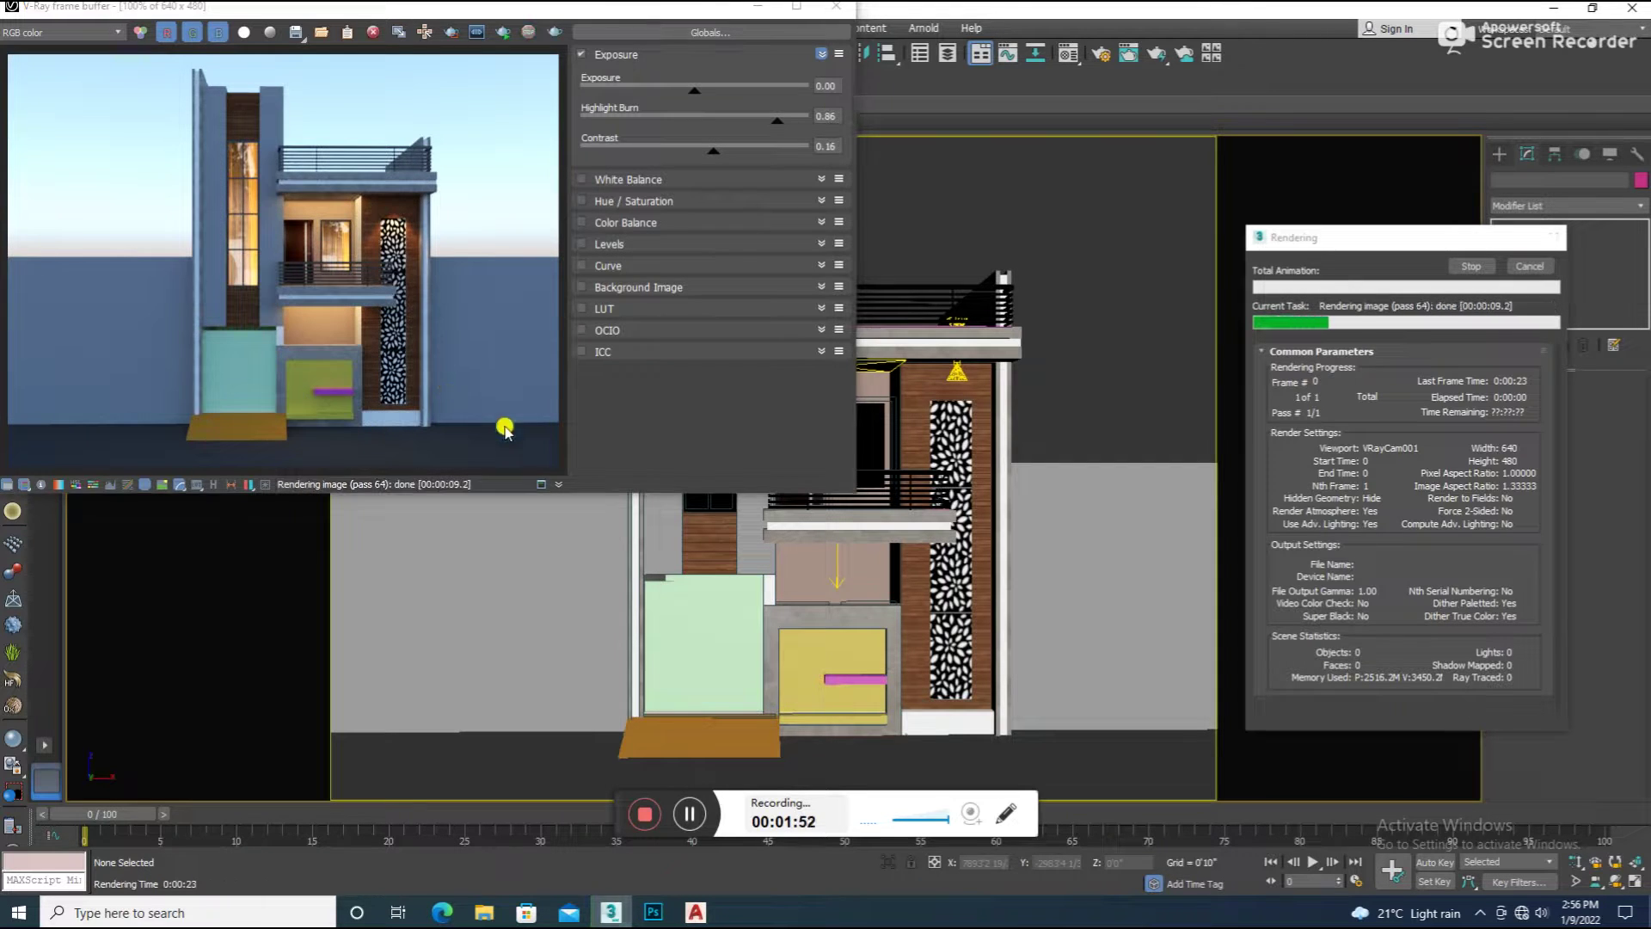
Close the render and reopen the Material Editor to choose a new diffuse map
{"action": "left_click", "coordinate": [835, 7]}
{"action": "key", "text": "m"}
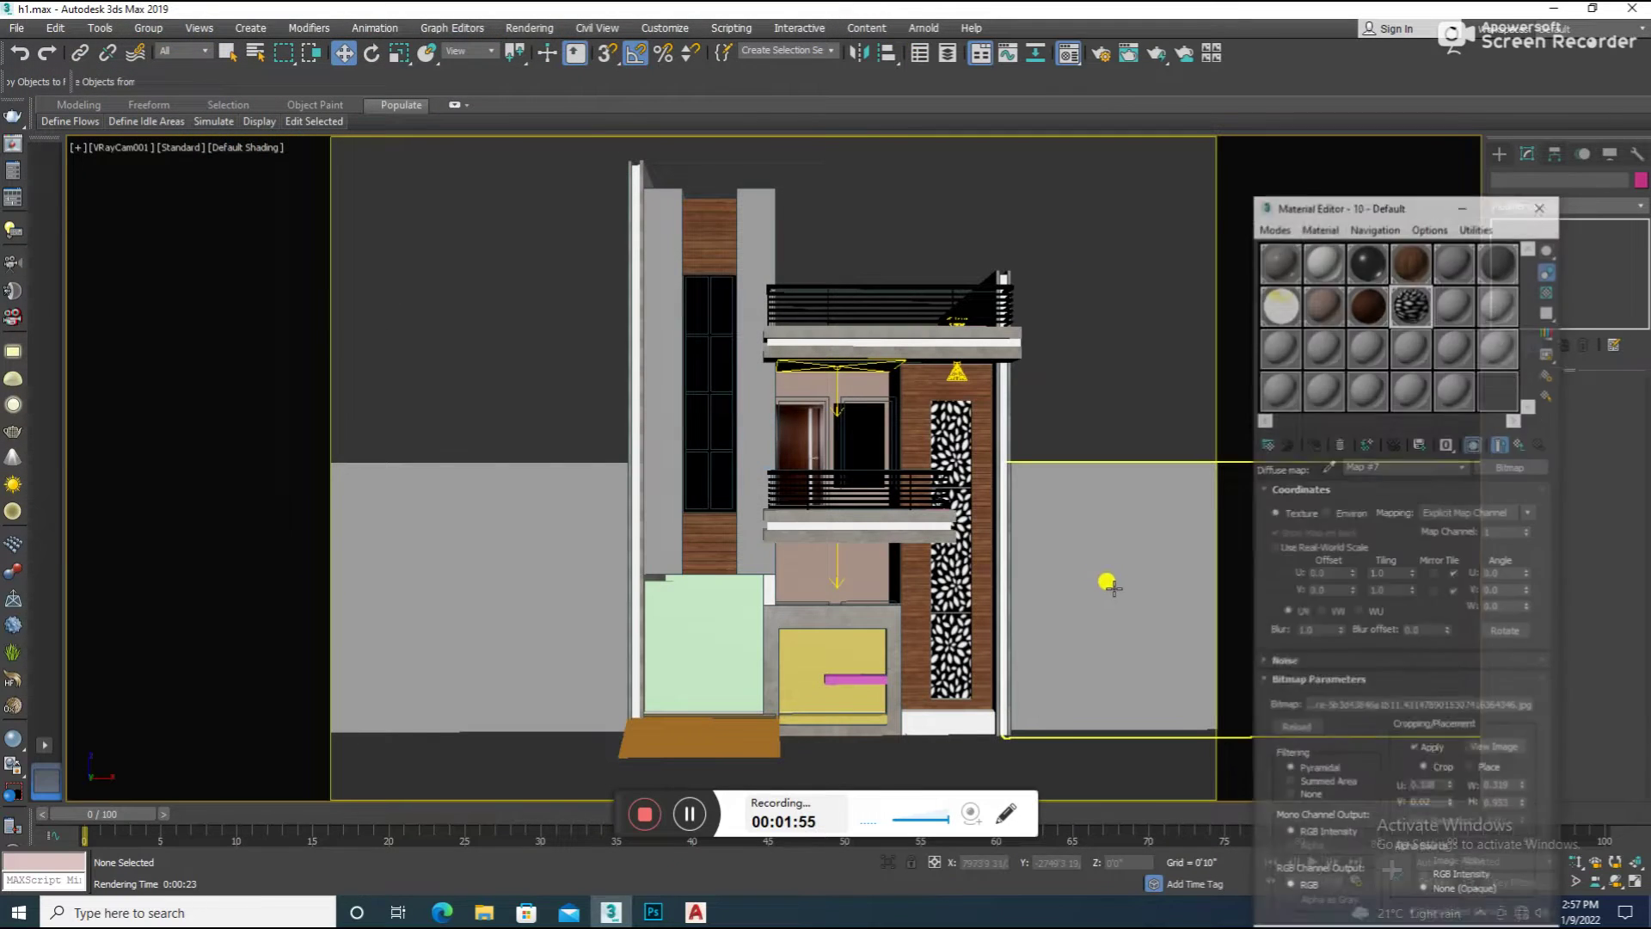
{"action": "left_click", "coordinate": [1511, 466]}
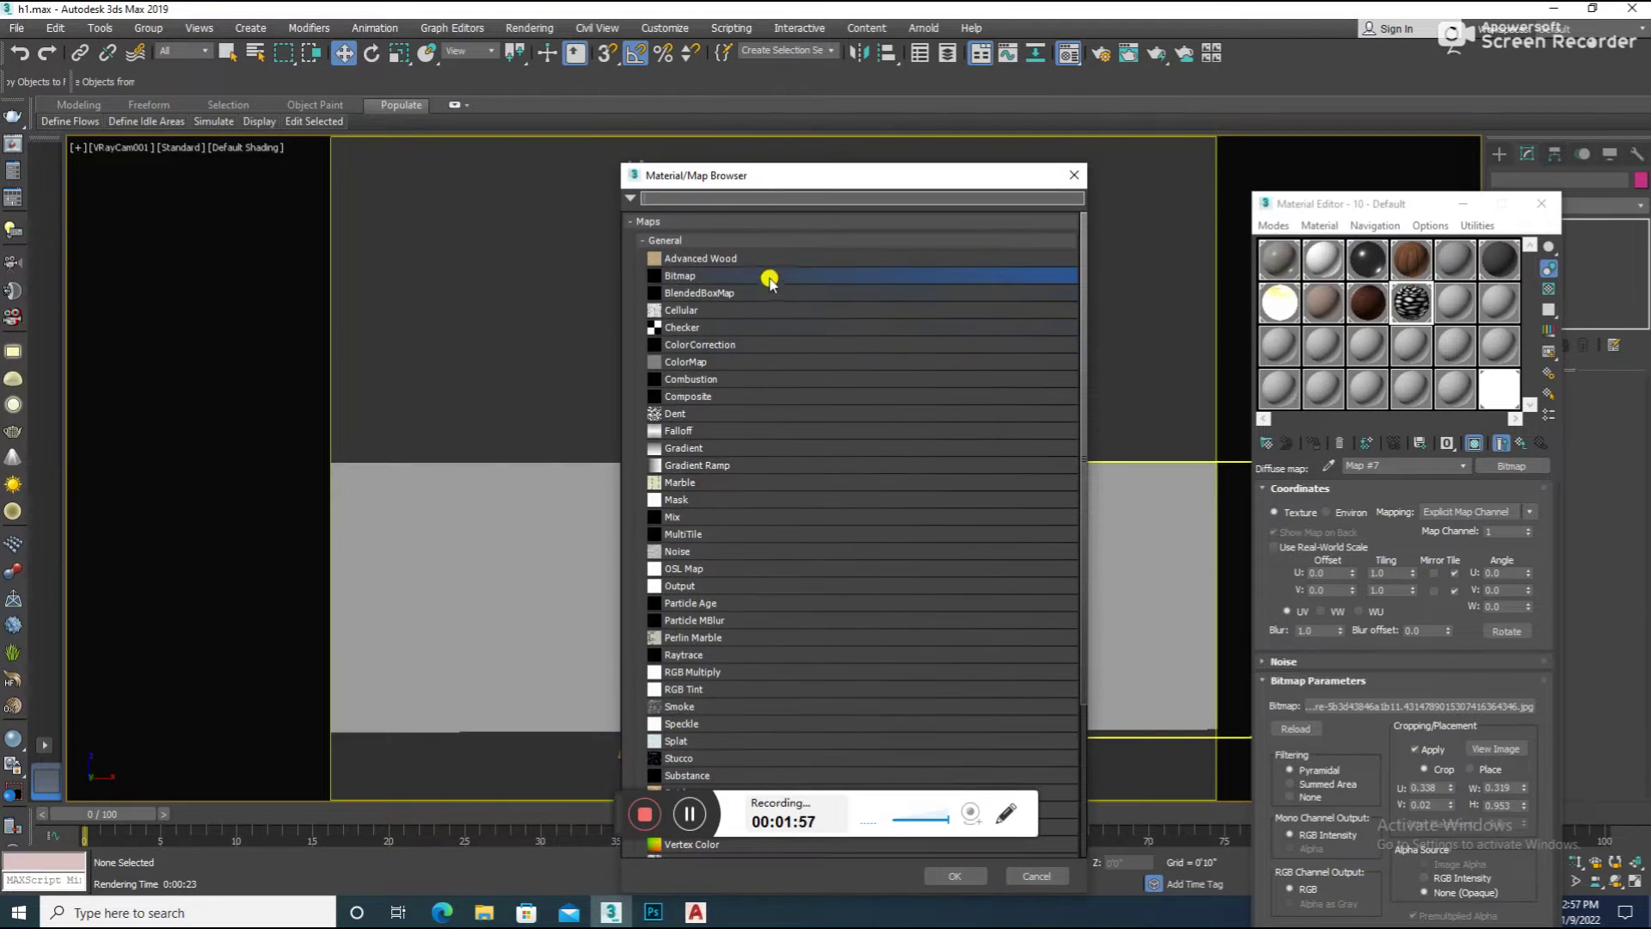
Load cnc-jali-cutting-250x250.jpg as the diffuse Bitmap
{"action": "double_click", "coordinate": [770, 277]}
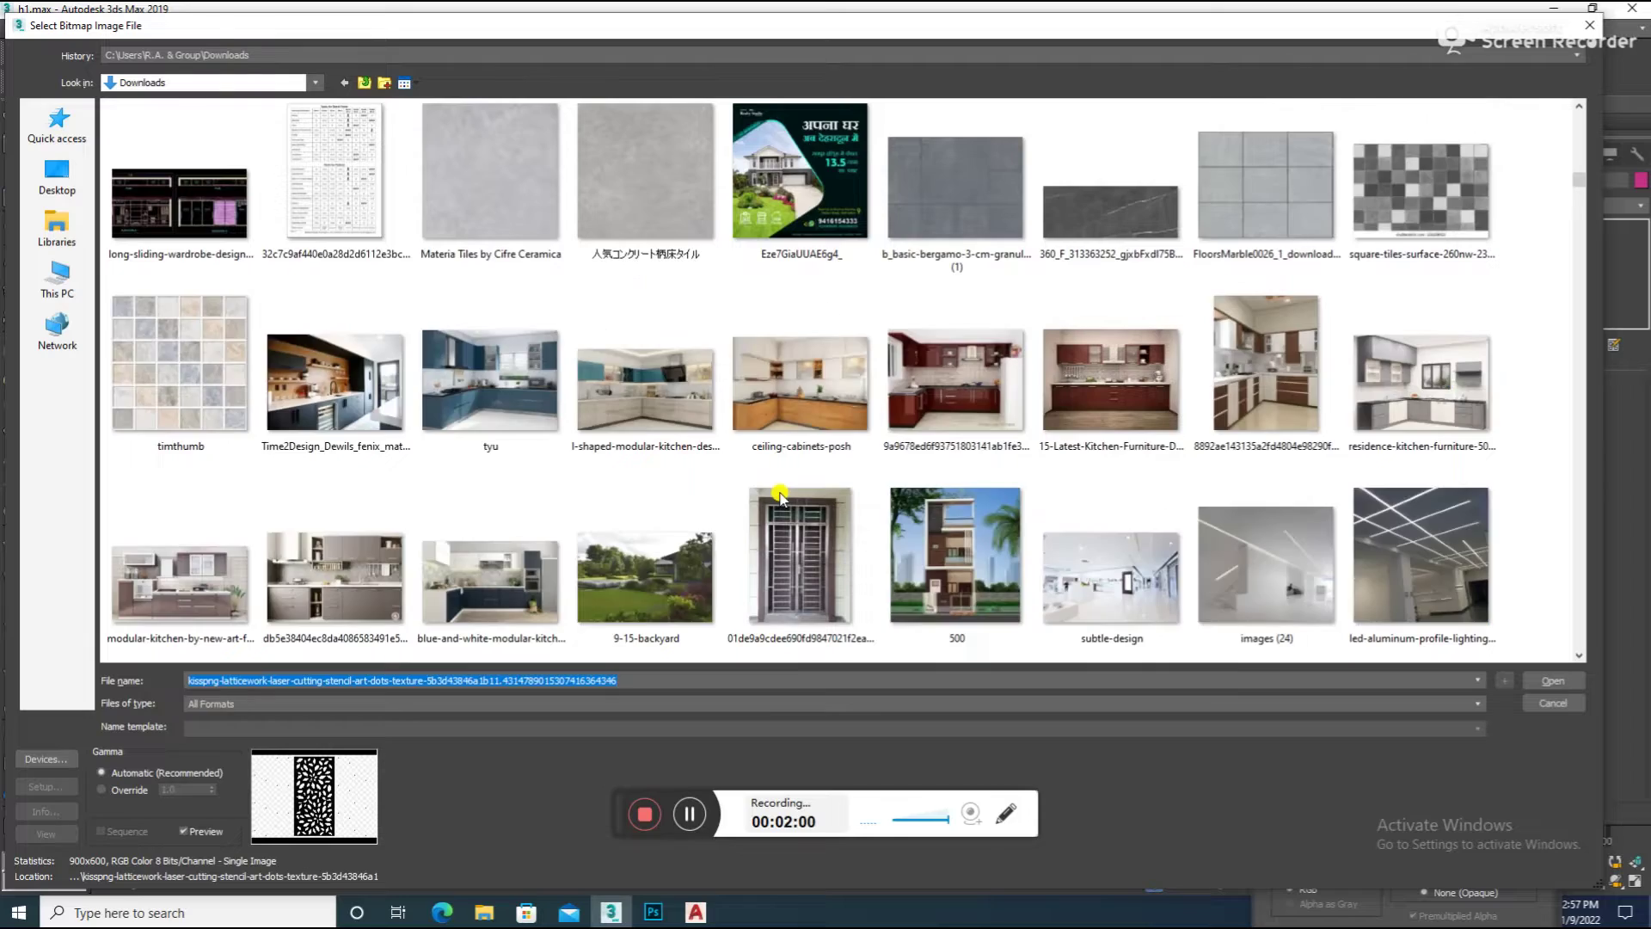
{"action": "scroll", "coordinate": [779, 496], "scroll_direction": "down", "scroll_amount": 3}
{"action": "scroll", "coordinate": [779, 496], "scroll_direction": "down", "scroll_amount": 3}
{"action": "scroll", "coordinate": [779, 496], "scroll_direction": "down", "scroll_amount": 2}
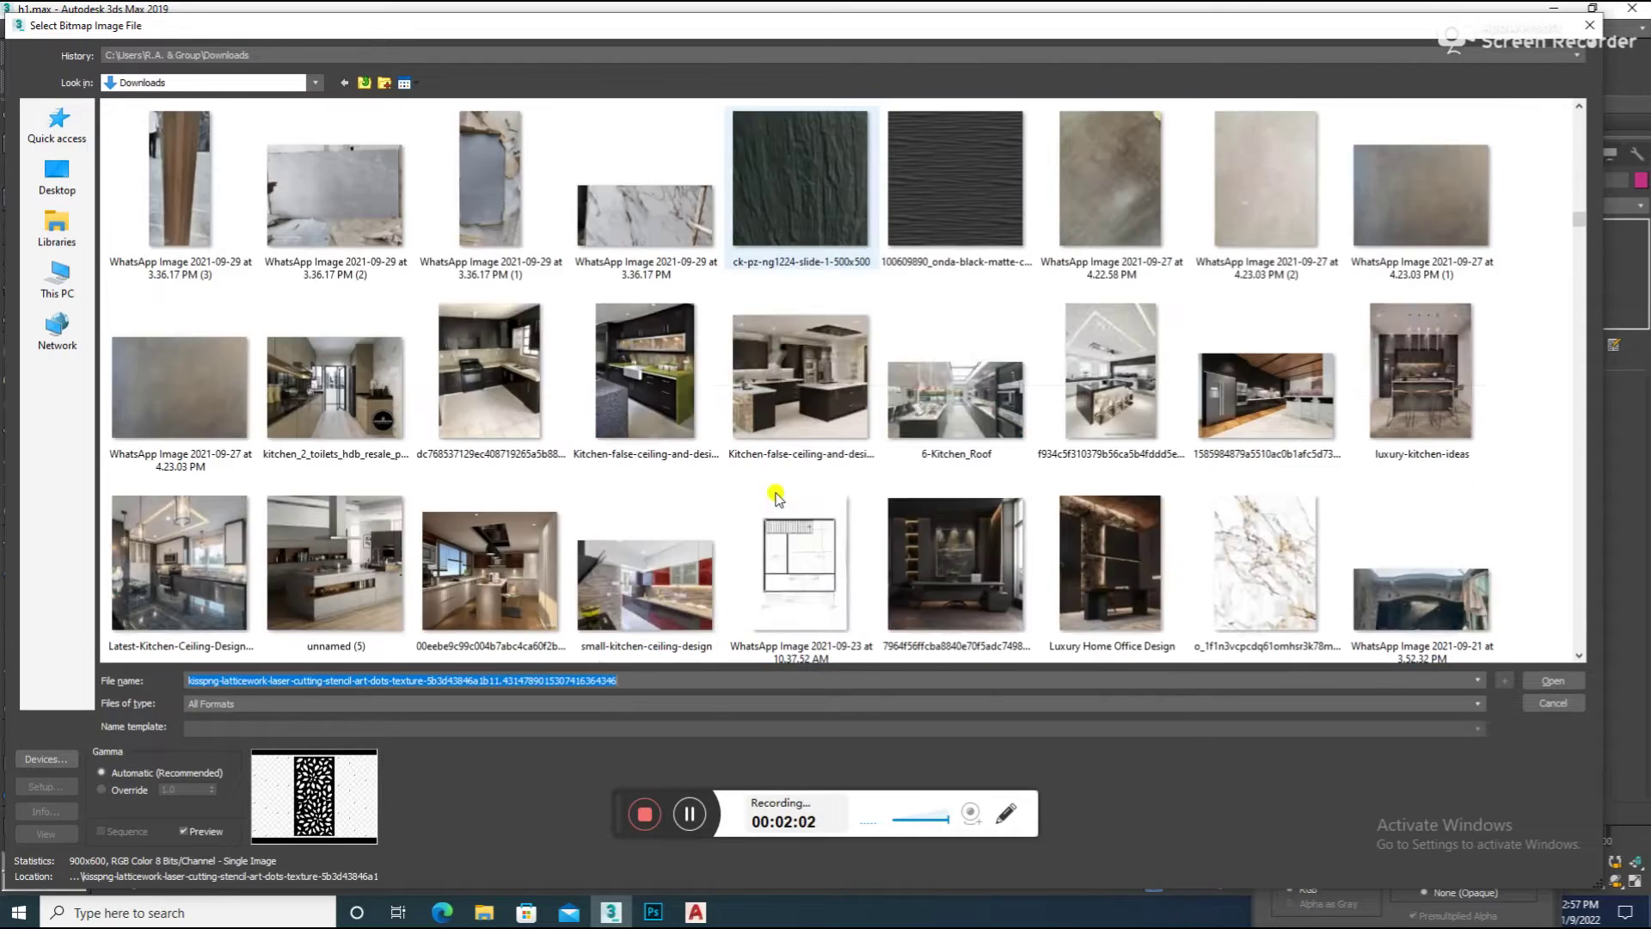
{"action": "scroll", "coordinate": [777, 498], "scroll_direction": "down", "scroll_amount": 3}
{"action": "scroll", "coordinate": [776, 497], "scroll_direction": "down", "scroll_amount": 3}
{"action": "scroll", "coordinate": [776, 497], "scroll_direction": "down", "scroll_amount": 3}
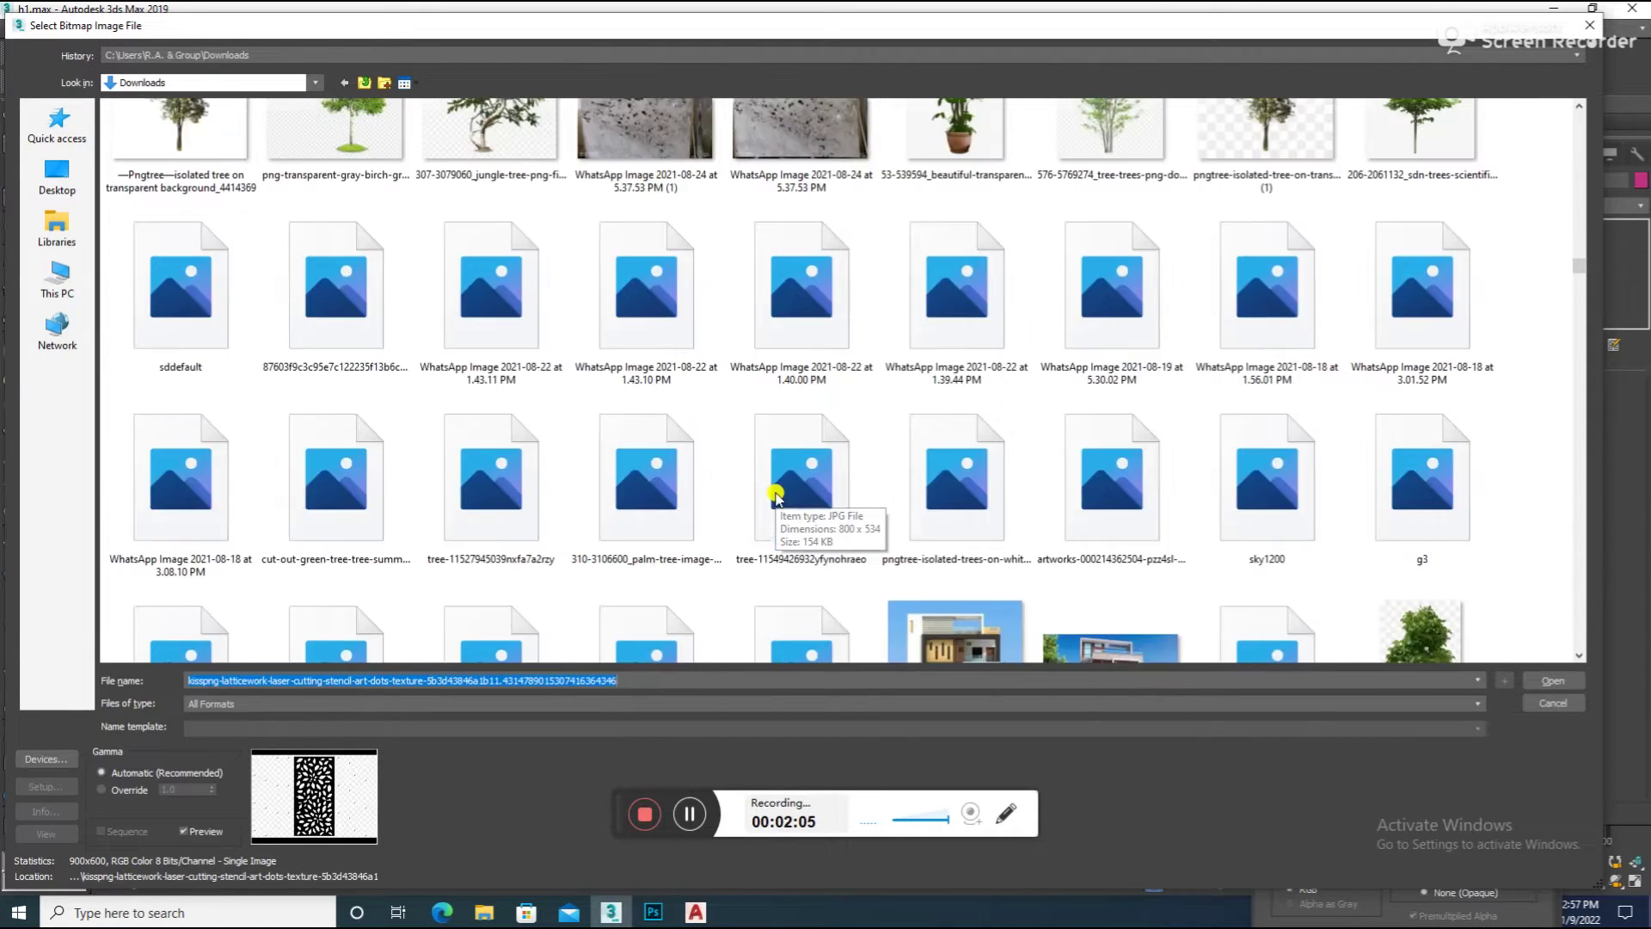
{"action": "scroll", "coordinate": [777, 496], "scroll_direction": "down", "scroll_amount": 3}
{"action": "scroll", "coordinate": [777, 496], "scroll_direction": "down", "scroll_amount": 3}
{"action": "scroll", "coordinate": [777, 496], "scroll_direction": "down", "scroll_amount": 3}
{"action": "scroll", "coordinate": [776, 496], "scroll_direction": "down", "scroll_amount": 3}
{"action": "scroll", "coordinate": [777, 496], "scroll_direction": "down", "scroll_amount": 3}
{"action": "scroll", "coordinate": [777, 497], "scroll_direction": "down", "scroll_amount": 3}
{"action": "scroll", "coordinate": [776, 497], "scroll_direction": "down", "scroll_amount": 3}
{"action": "scroll", "coordinate": [776, 496], "scroll_direction": "down", "scroll_amount": 2}
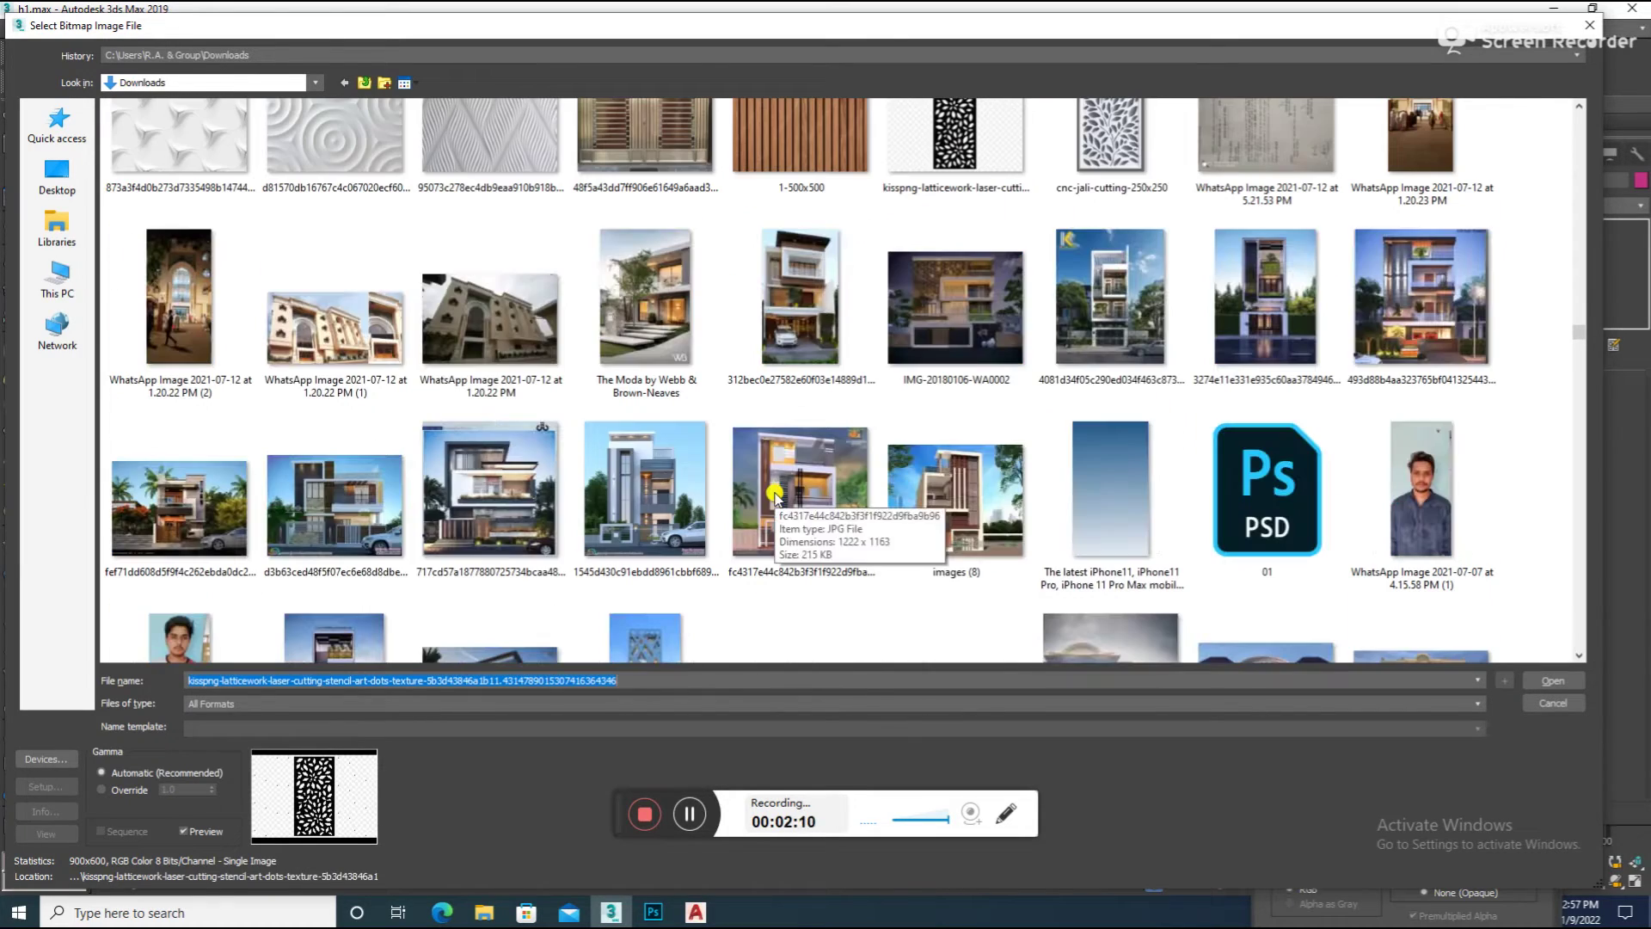
{"action": "double_click", "coordinate": [1143, 147]}
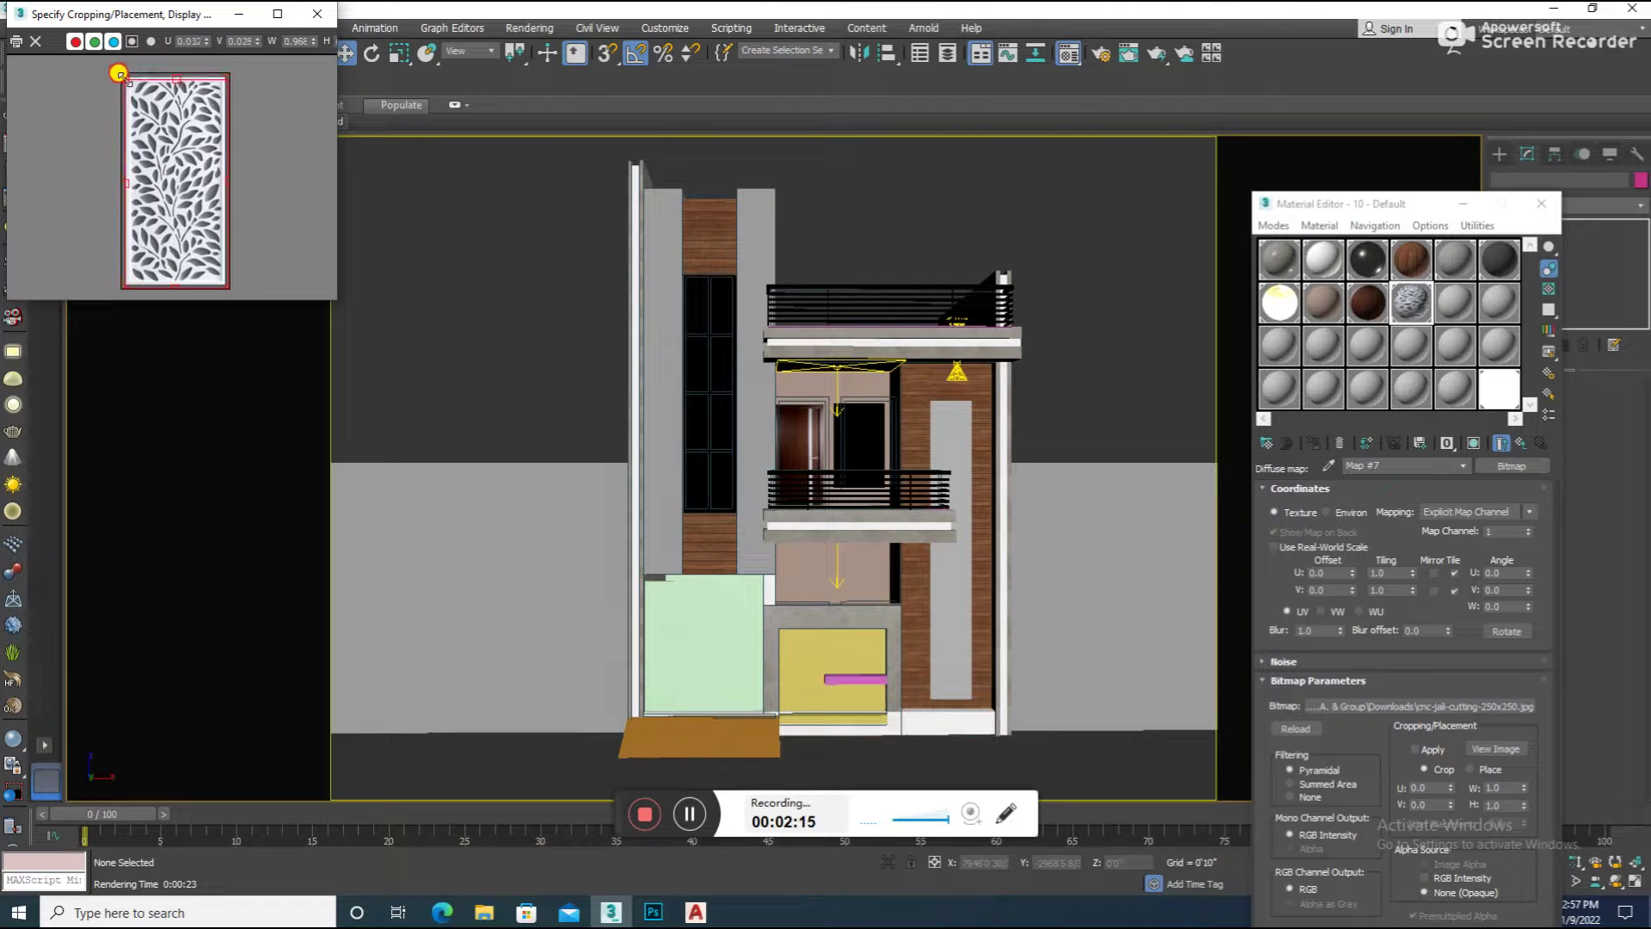
Crop the jali image slightly, apply the crop, and show it in the viewport
{"action": "left_click_drag", "start_coordinate": [121, 73], "coordinate": [125, 76]}
{"action": "left_click_drag", "start_coordinate": [220, 282], "coordinate": [218, 279]}
{"action": "left_click", "coordinate": [1459, 745]}
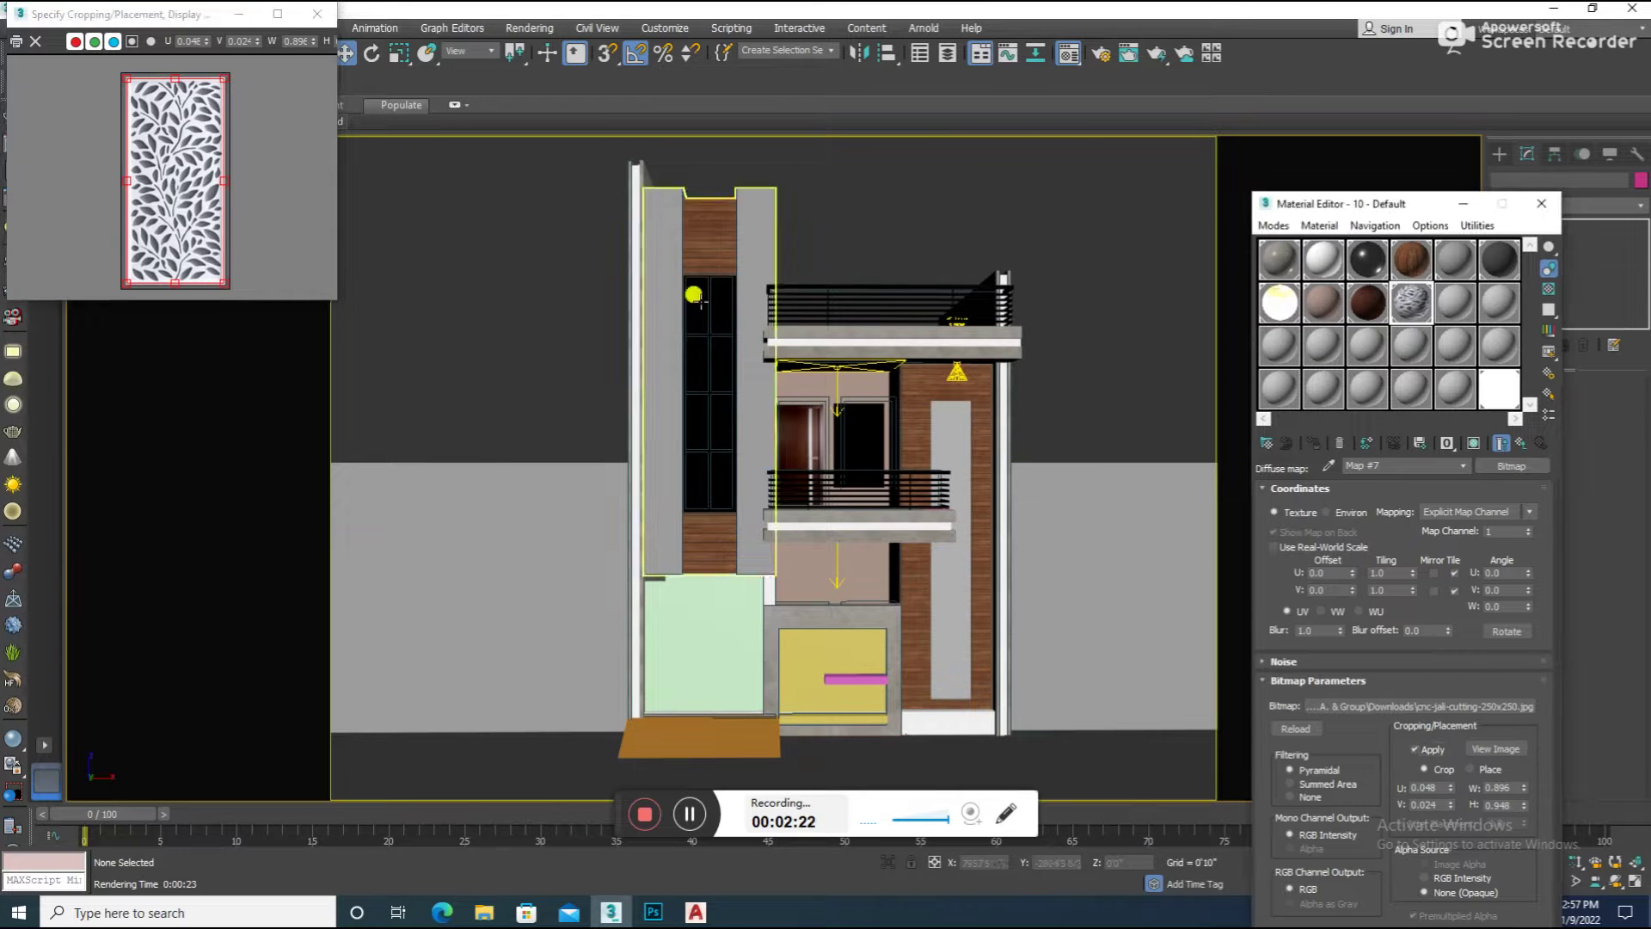
{"action": "left_click", "coordinate": [317, 14]}
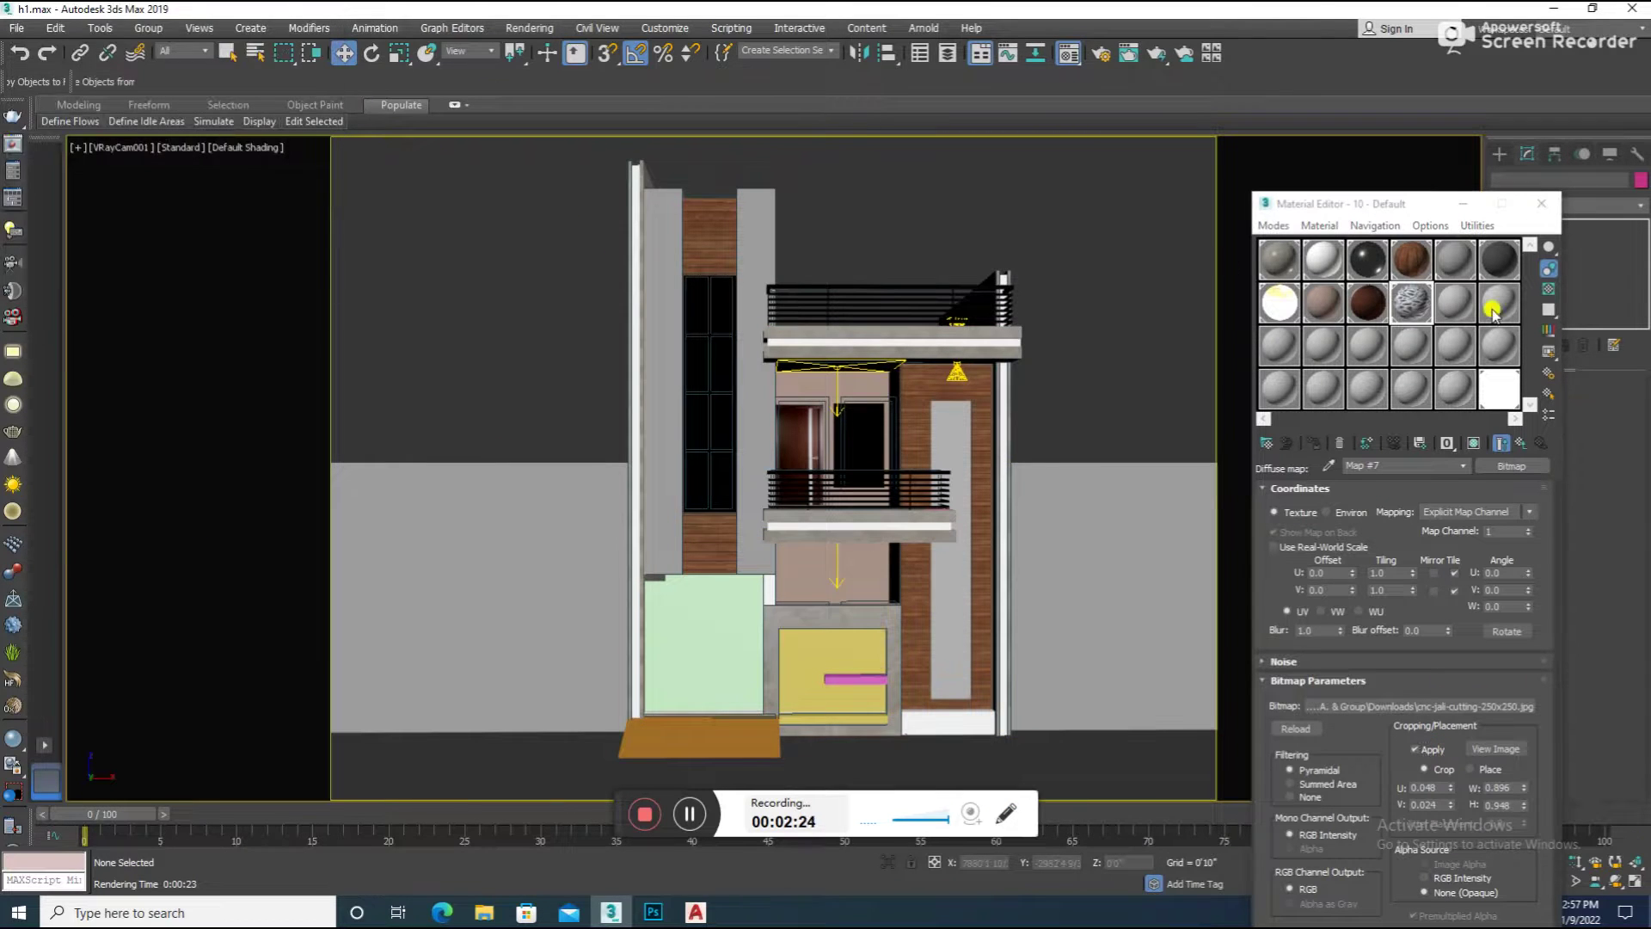
{"action": "left_click", "coordinate": [1470, 444]}
Check the Front view, then render VRayCam001 with V-Ray and close the result
{"action": "key", "text": "f"}
{"action": "key", "text": "z"}
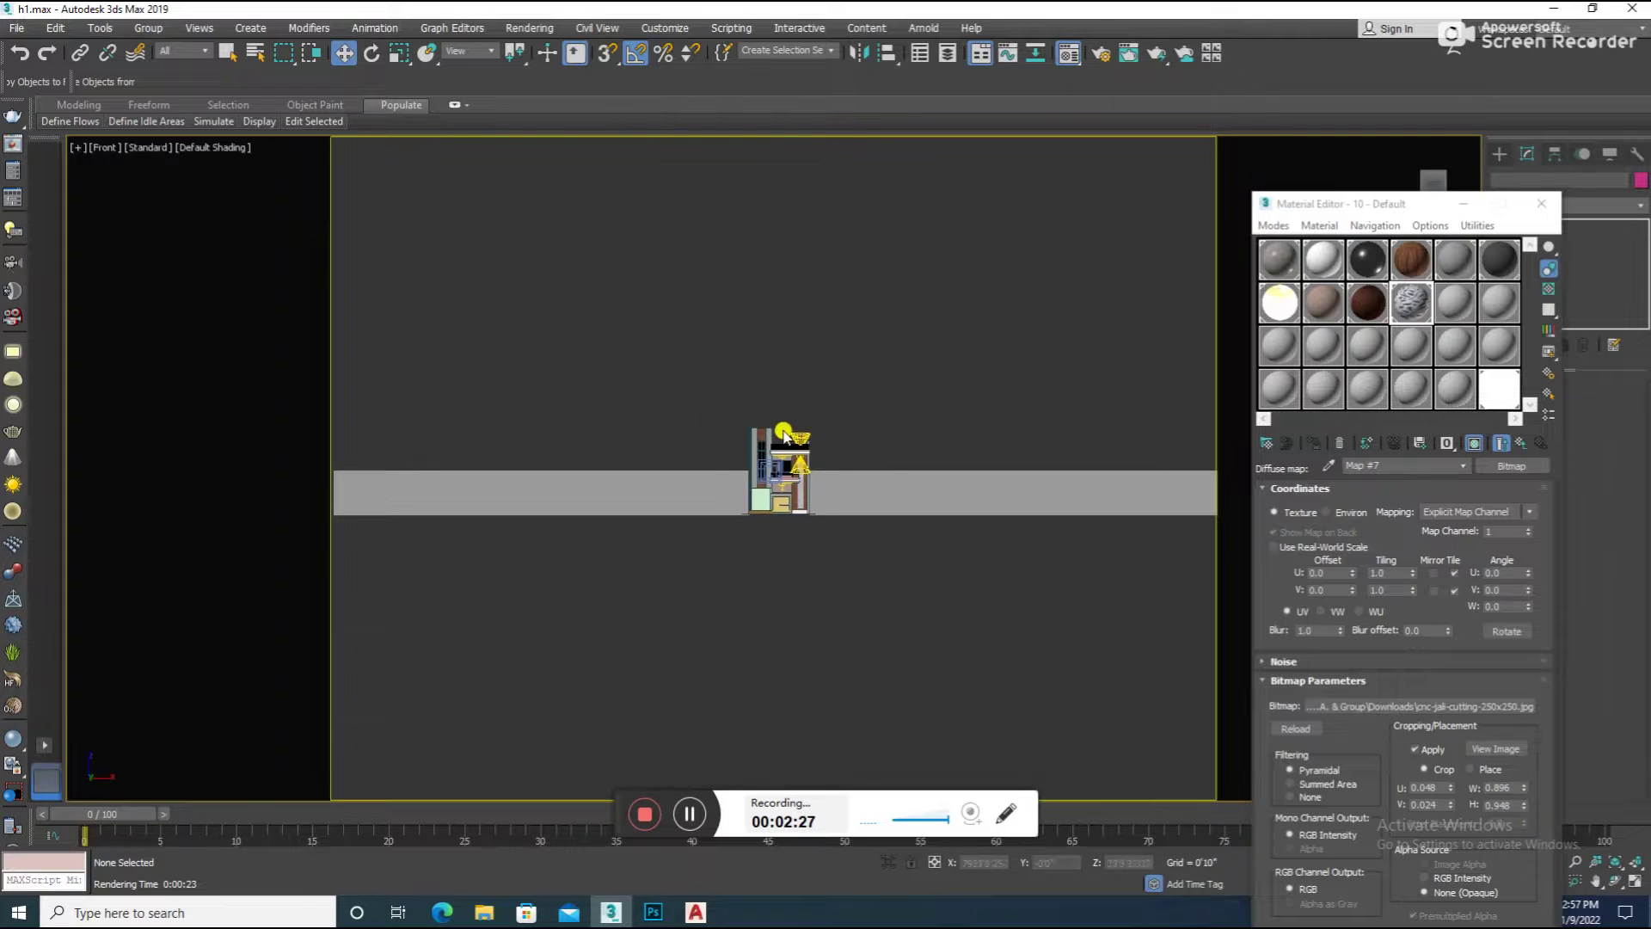
{"action": "scroll", "coordinate": [825, 430], "scroll_direction": "up", "scroll_amount": 10}
{"action": "scroll", "coordinate": [852, 417], "scroll_direction": "down", "scroll_amount": 3}
{"action": "key", "text": "c"}
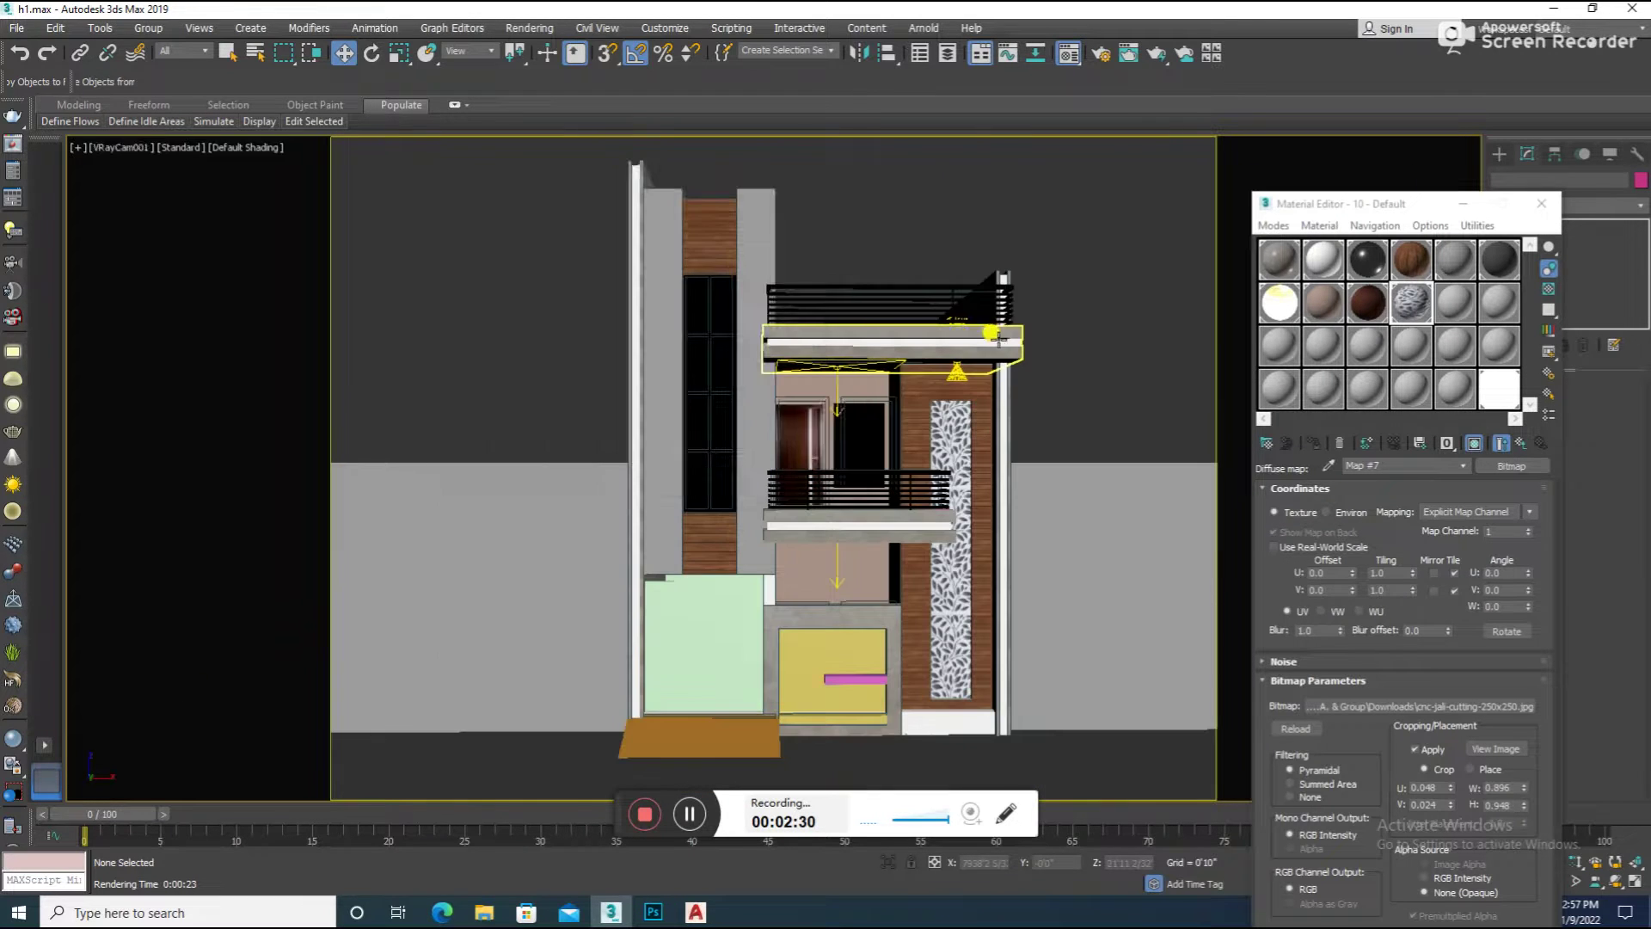
{"action": "key", "text": "shift+q"}
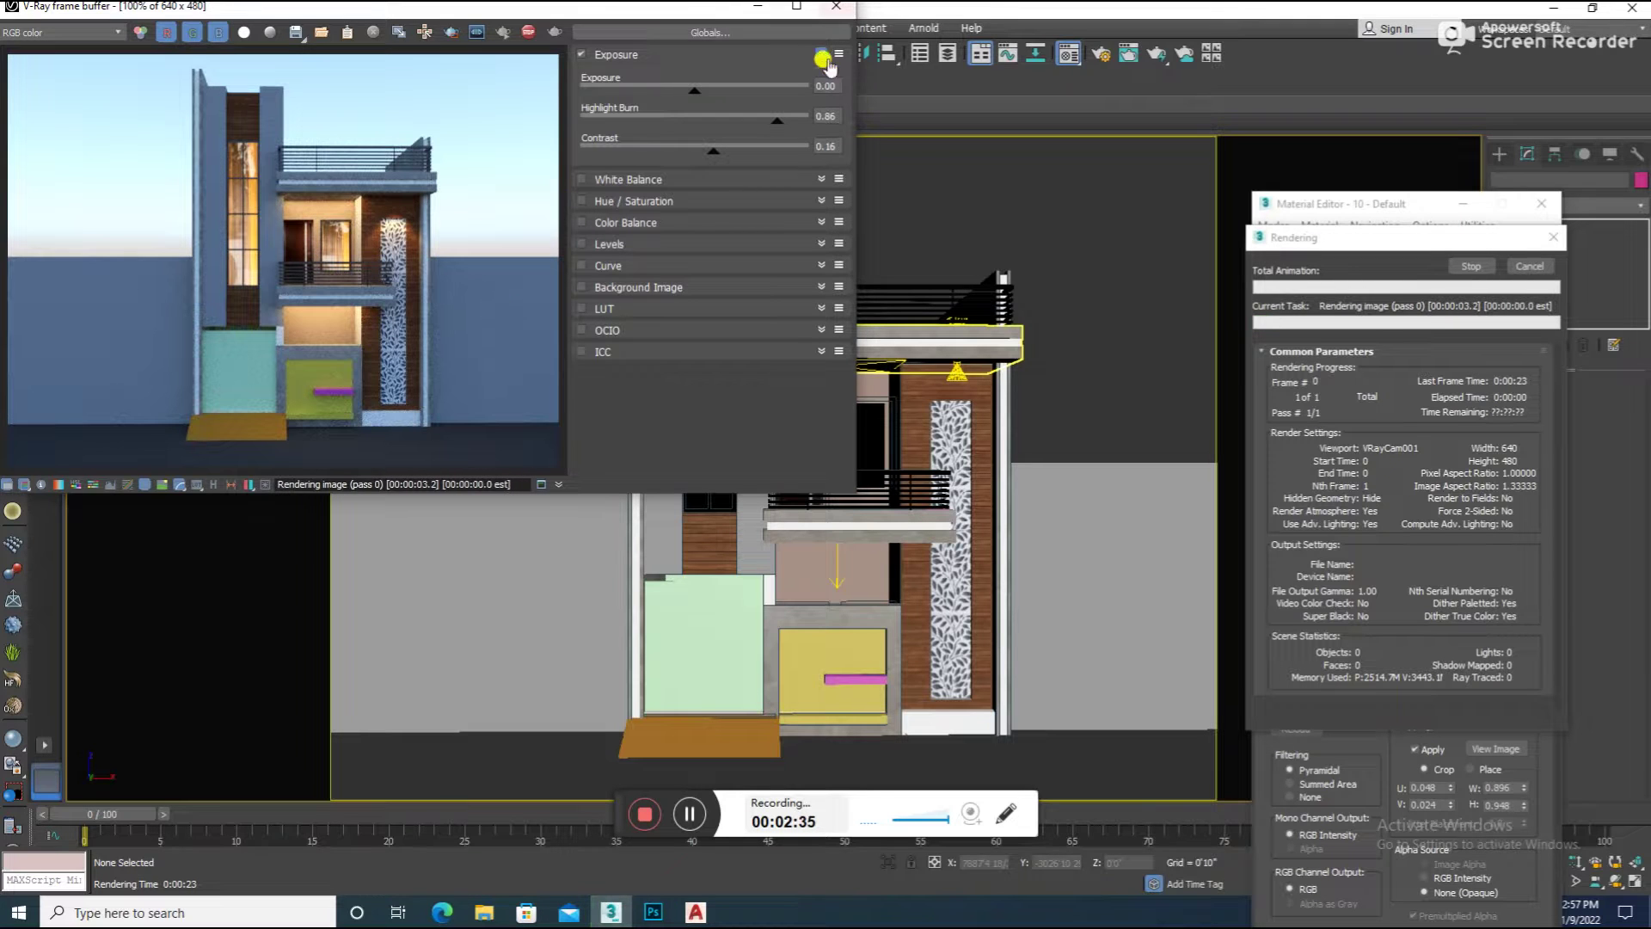
{"action": "left_click", "coordinate": [836, 6]}
Select the tall window frame on the left tower
{"action": "left_click", "coordinate": [707, 338]}
{"action": "scroll", "coordinate": [707, 338], "scroll_direction": "down", "scroll_amount": 5}
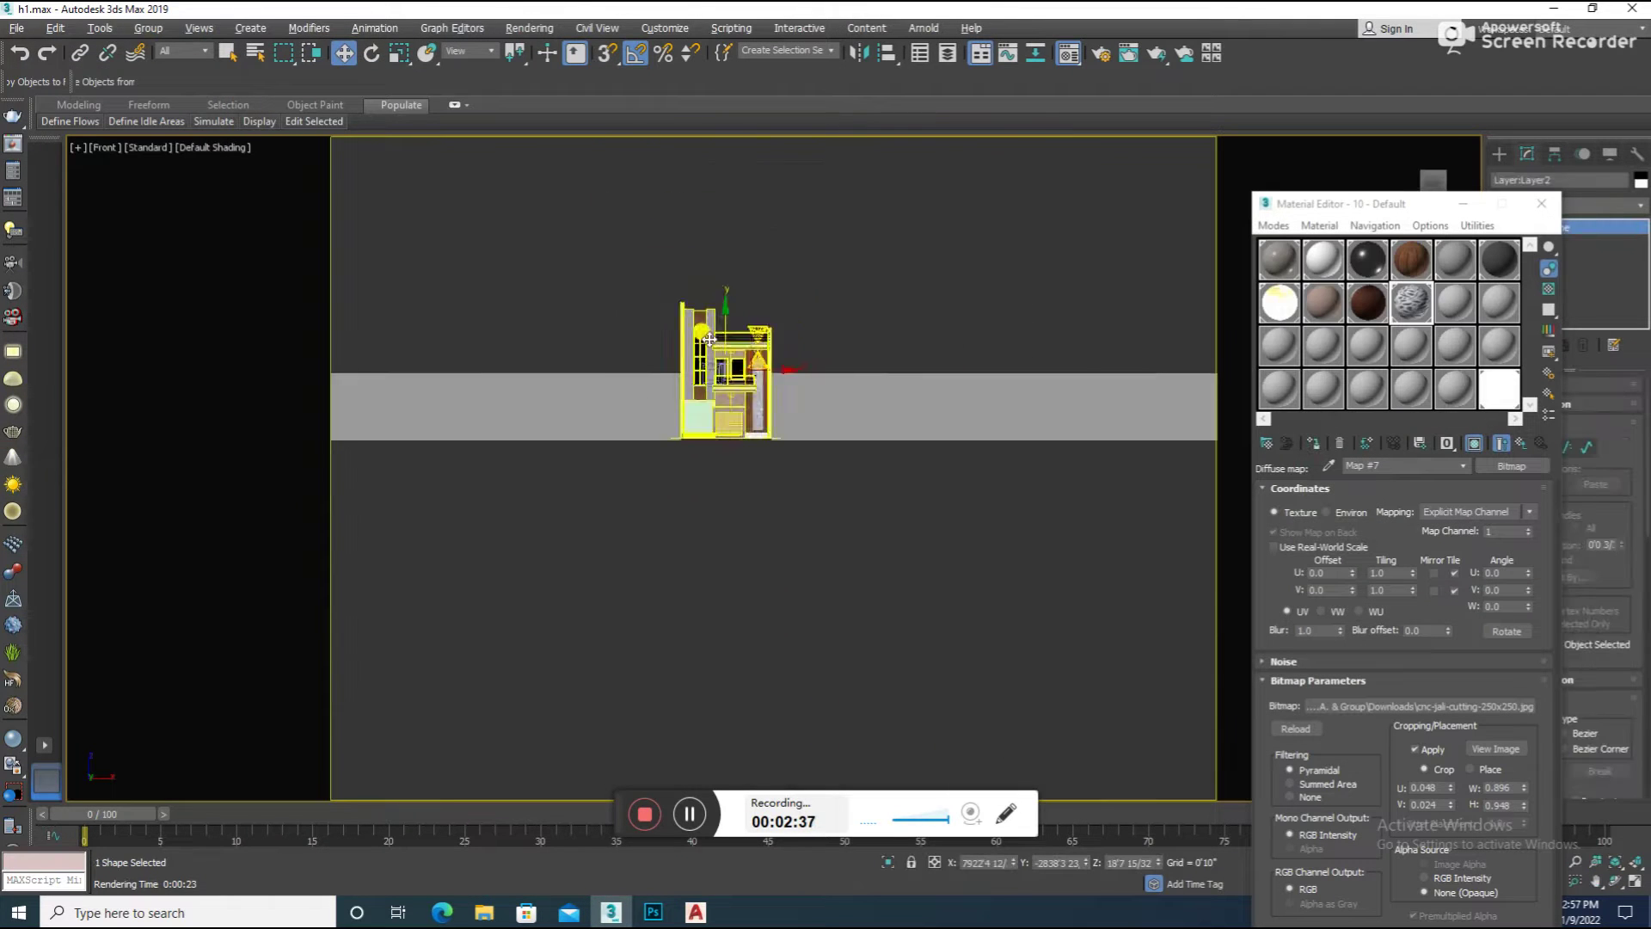
{"action": "middle_click_drag", "start_coordinate": [707, 338], "coordinate": [674, 310], "text": "alt"}
{"action": "scroll", "coordinate": [674, 309], "scroll_direction": "up", "scroll_amount": 5}
{"action": "scroll", "coordinate": [848, 408], "scroll_direction": "up", "scroll_amount": 3}
{"action": "left_click", "coordinate": [786, 240]}
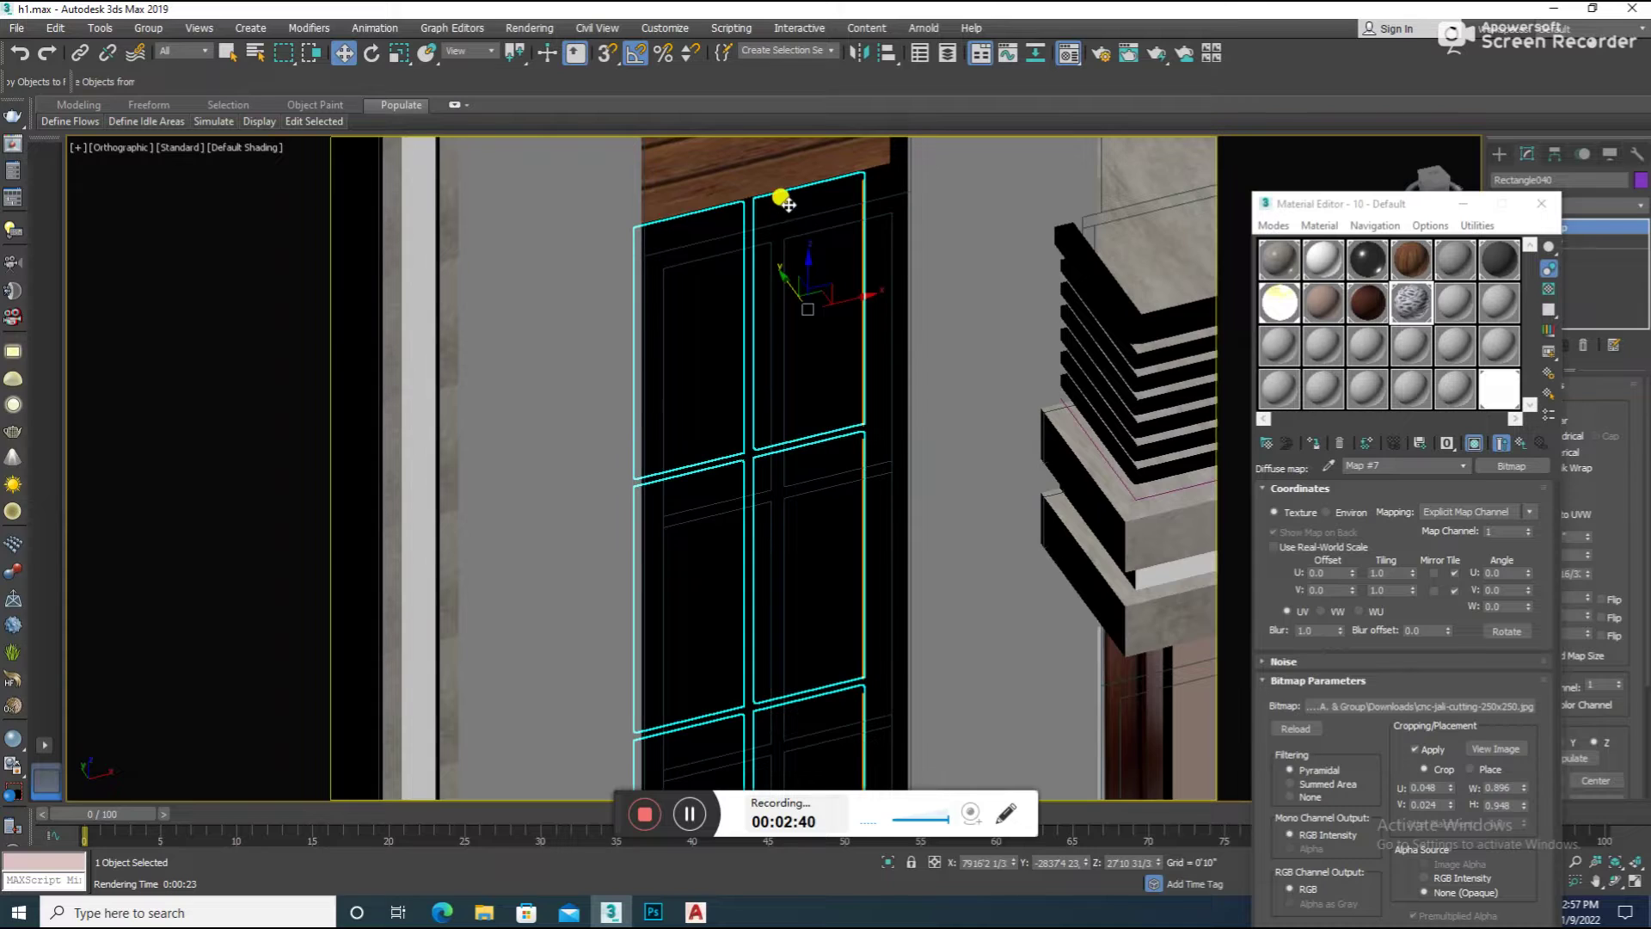
{"action": "scroll", "coordinate": [788, 205], "scroll_direction": "down", "scroll_amount": 5}
{"action": "scroll", "coordinate": [800, 194], "scroll_direction": "up", "scroll_amount": 5}
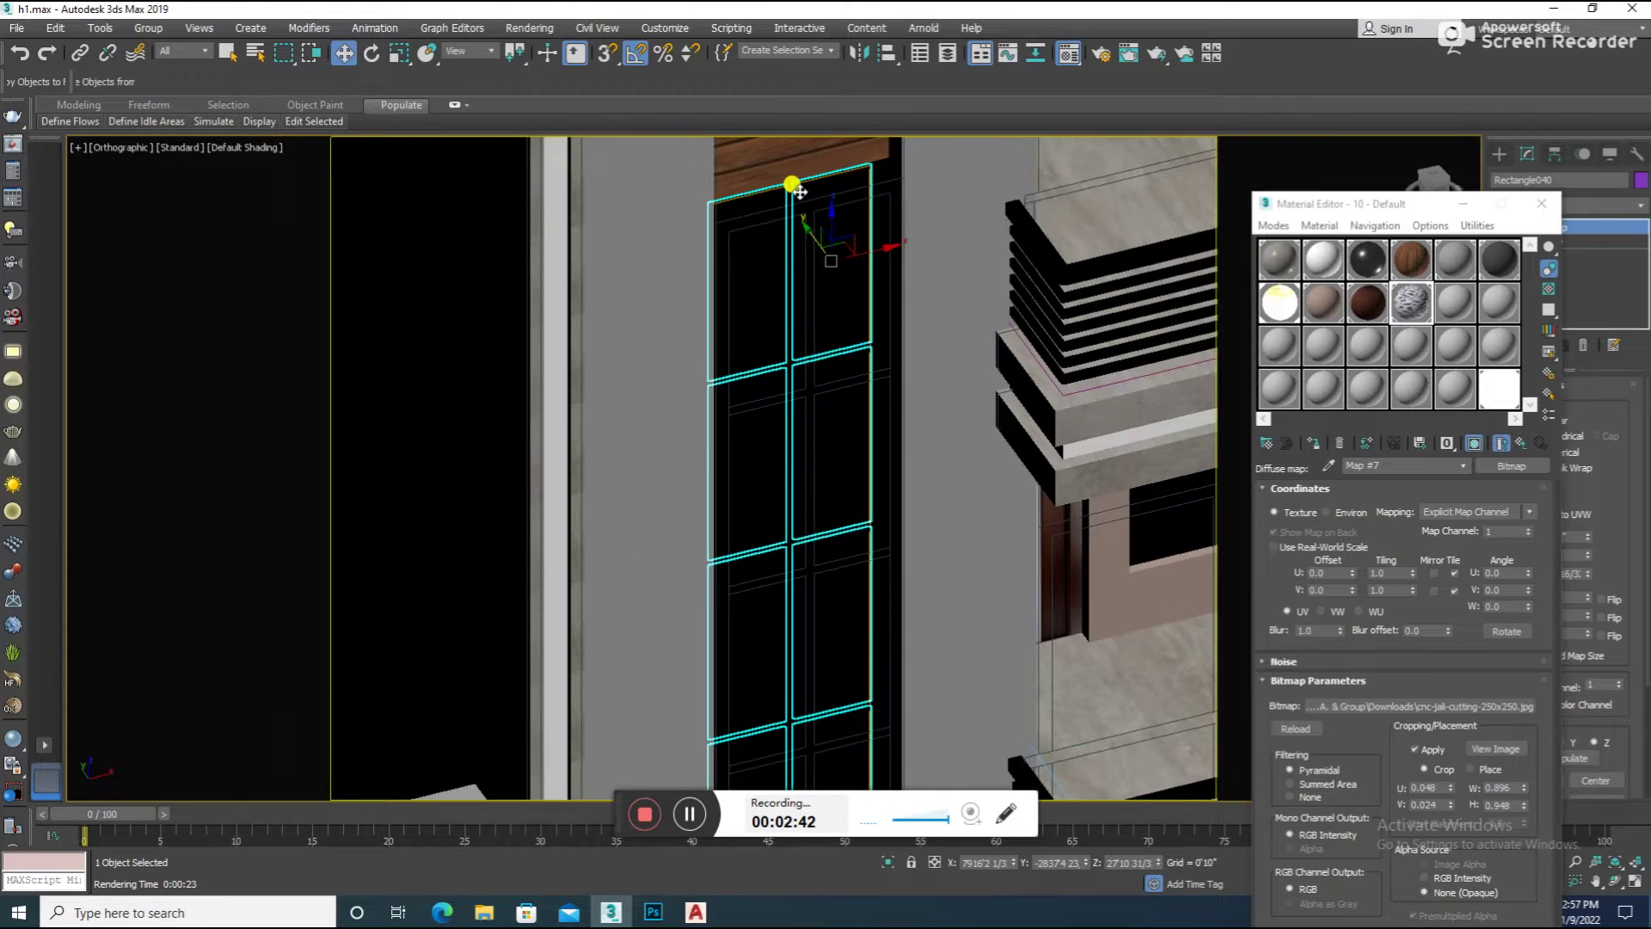
{"action": "scroll", "coordinate": [798, 189], "scroll_direction": "down", "scroll_amount": 5}
{"action": "scroll", "coordinate": [788, 251], "scroll_direction": "up", "scroll_amount": 6}
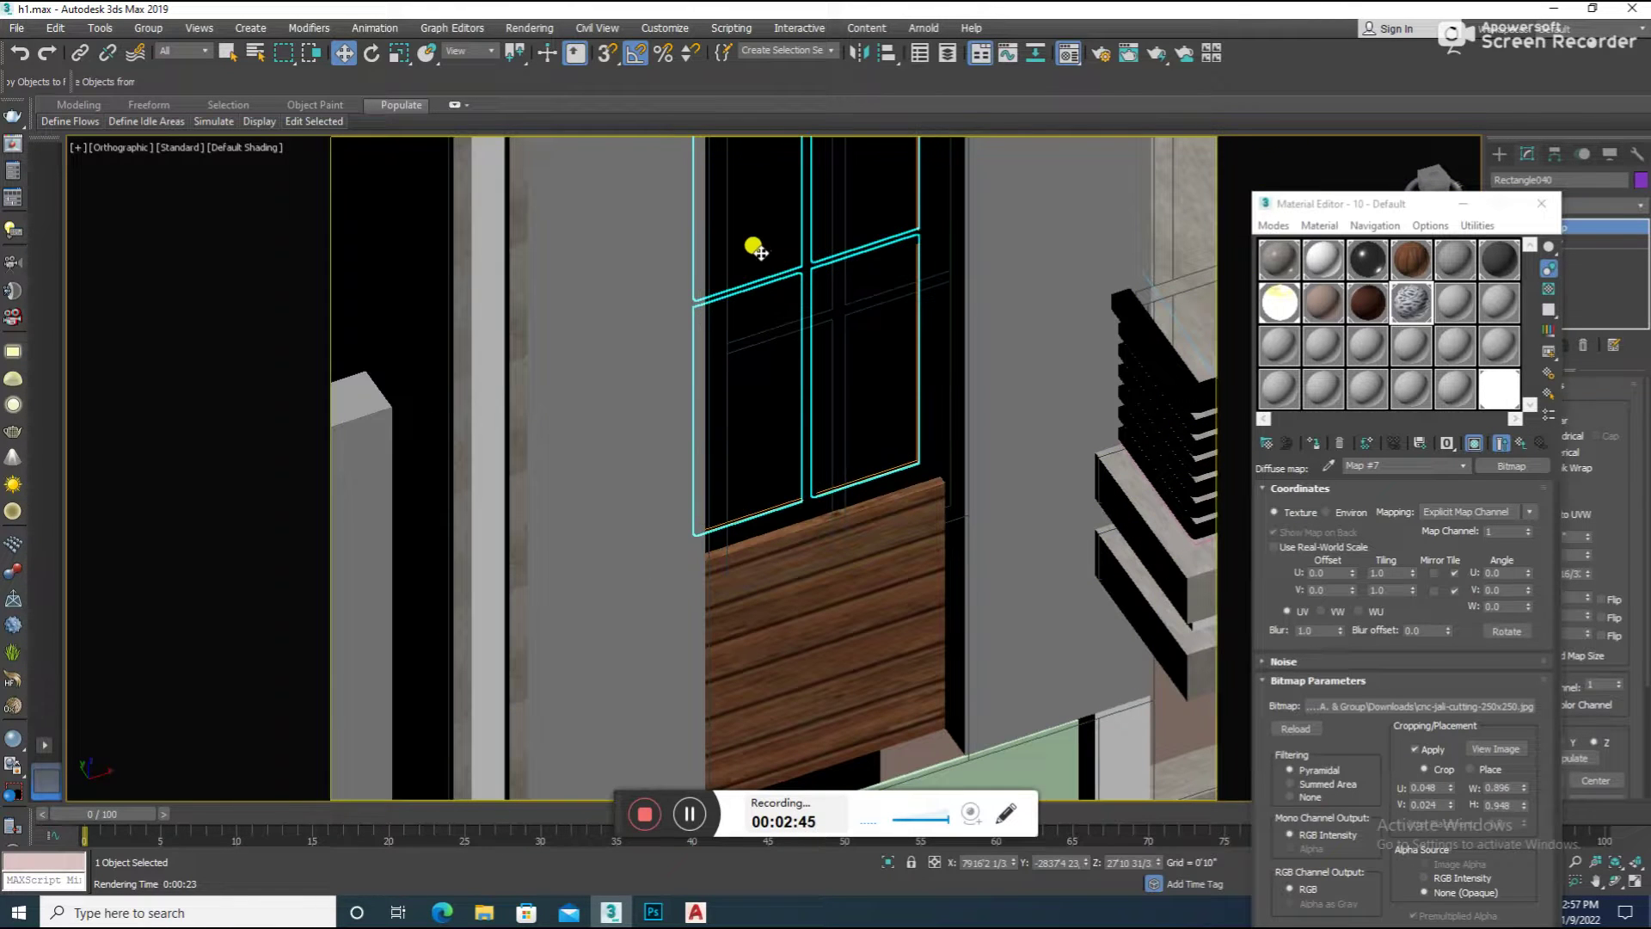
Frame the window in the Front view and isolate it with Alt+Q
{"action": "key", "text": "f"}
{"action": "key", "text": "z"}
{"action": "scroll", "coordinate": [830, 258], "scroll_direction": "up", "scroll_amount": 3}
{"action": "scroll", "coordinate": [848, 313], "scroll_direction": "up", "scroll_amount": 2}
{"action": "left_click", "coordinate": [777, 411]}
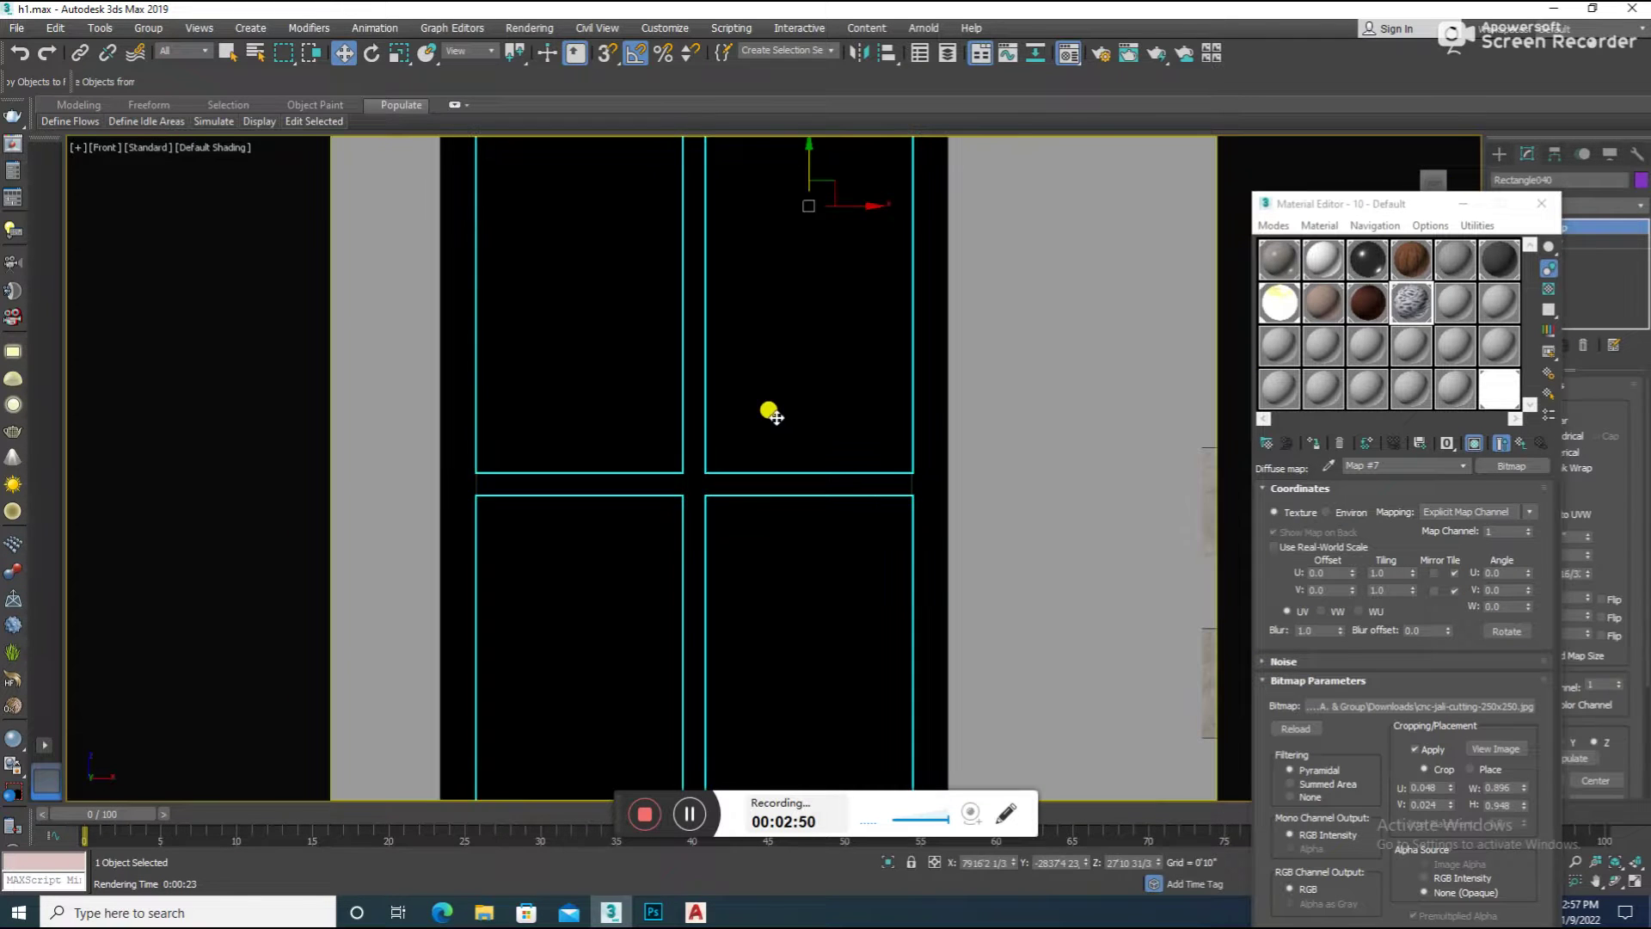
{"action": "key", "text": "shift+z"}
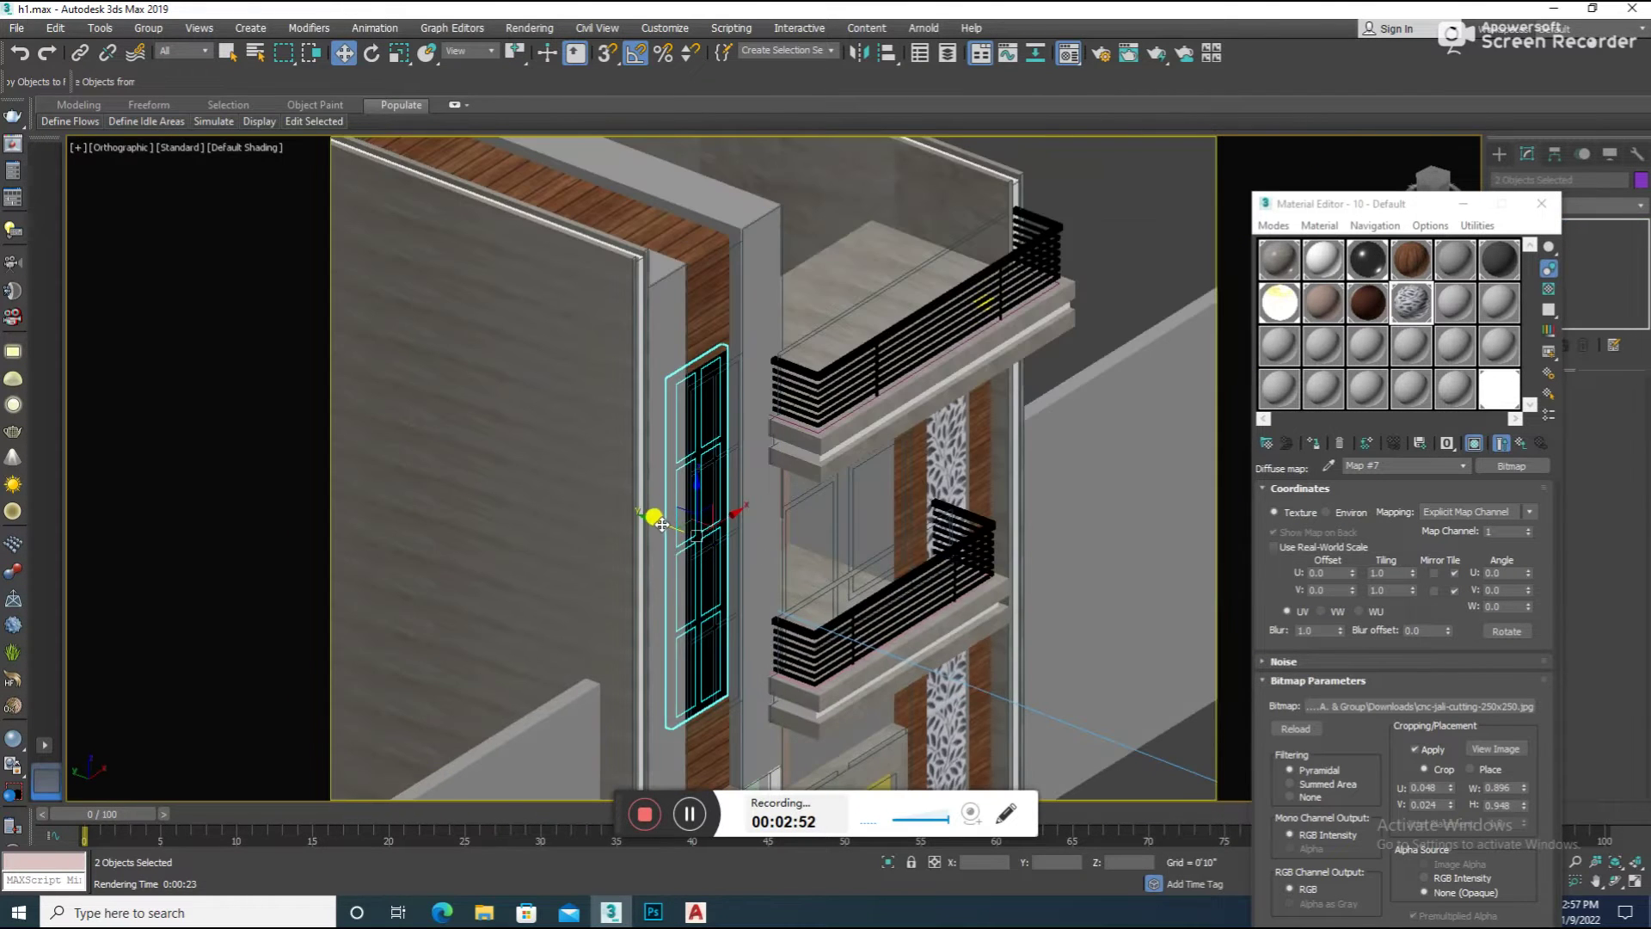
{"action": "key", "text": "f"}
{"action": "key", "text": "z"}
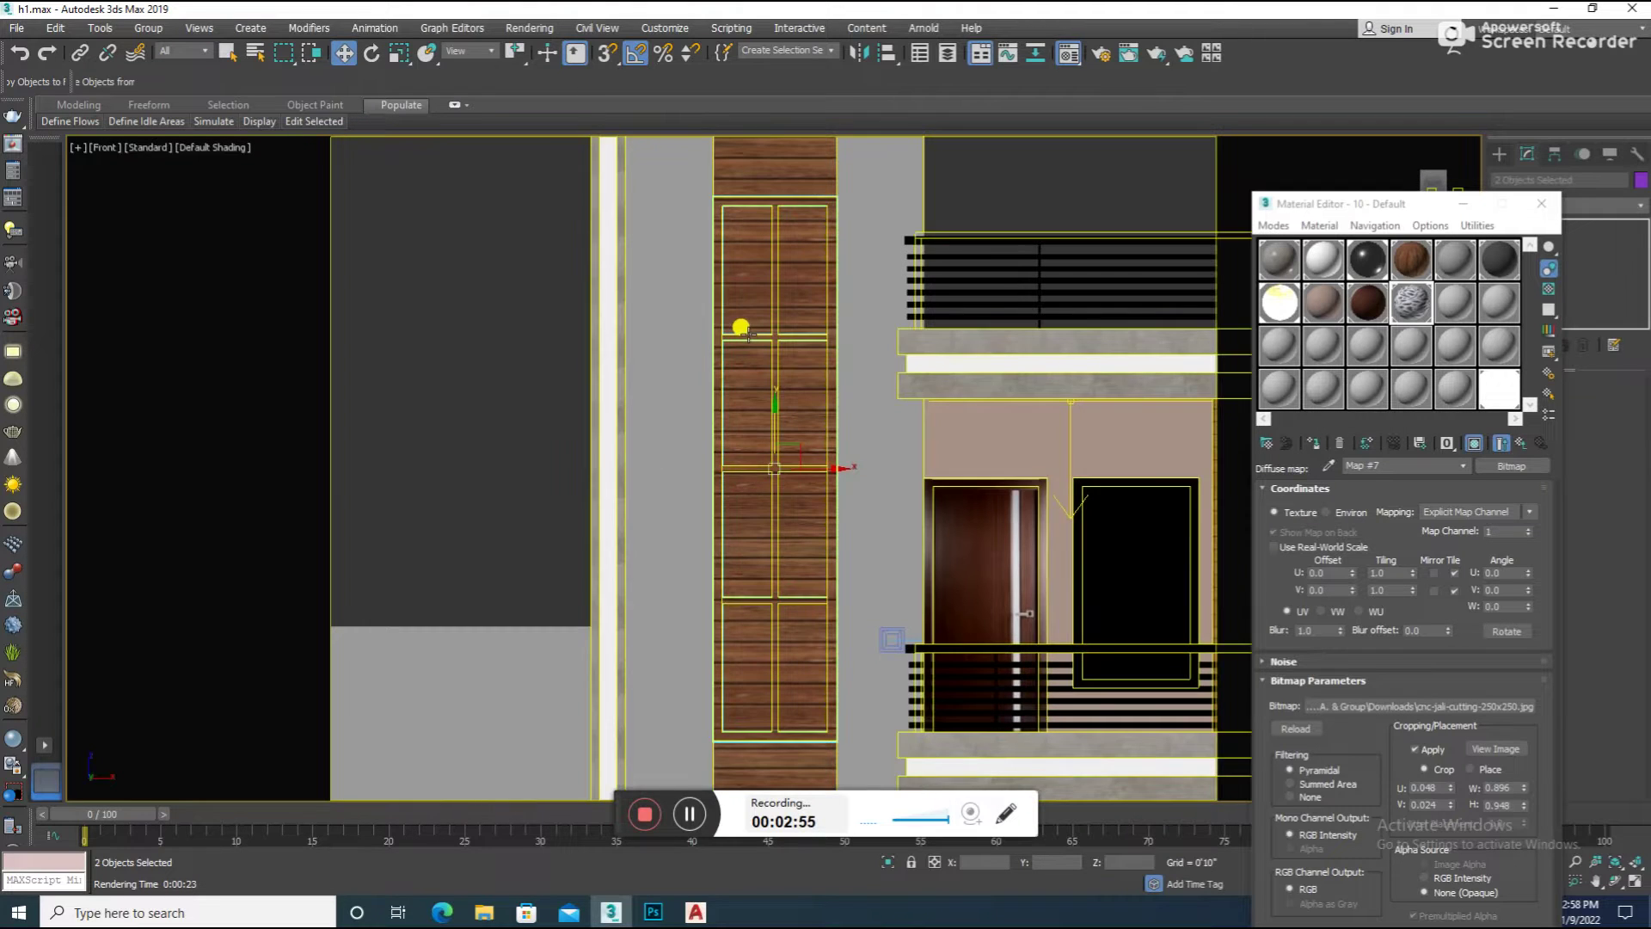
{"action": "key", "text": "alt+q"}
{"action": "left_click", "coordinate": [1500, 153]}
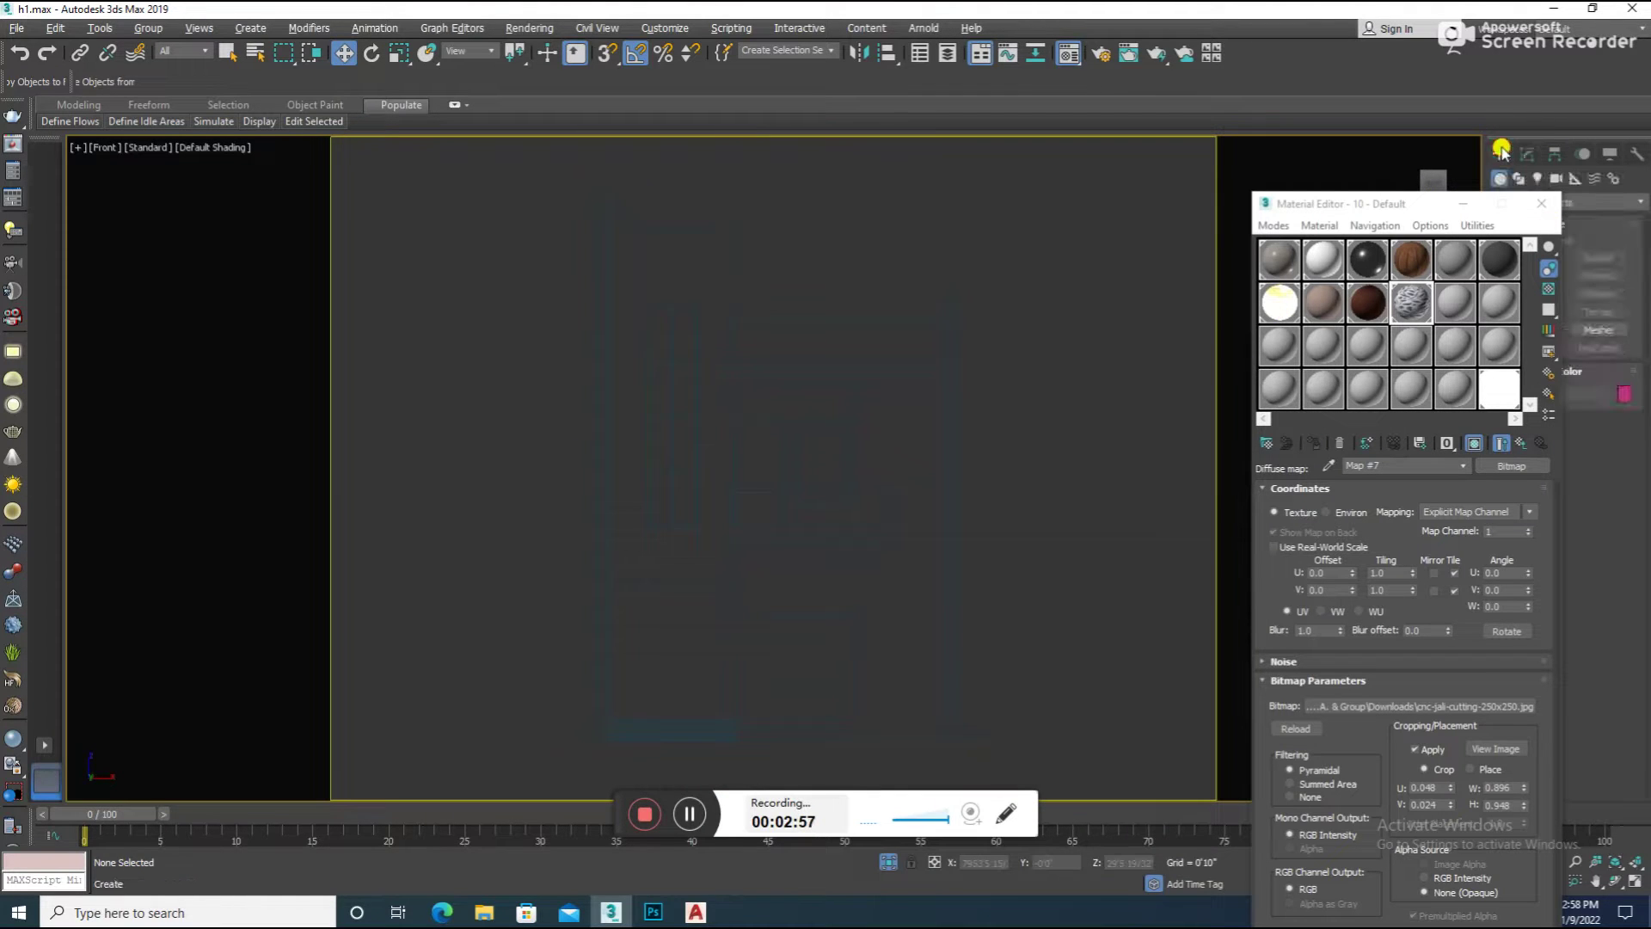
Draw a snapped rectangle inside the tall left window and extrude it into a thin panel
{"action": "left_click", "coordinate": [1542, 203]}
{"action": "left_click", "coordinate": [1518, 178]}
{"action": "left_click", "coordinate": [1600, 271]}
{"action": "key", "text": "s"}
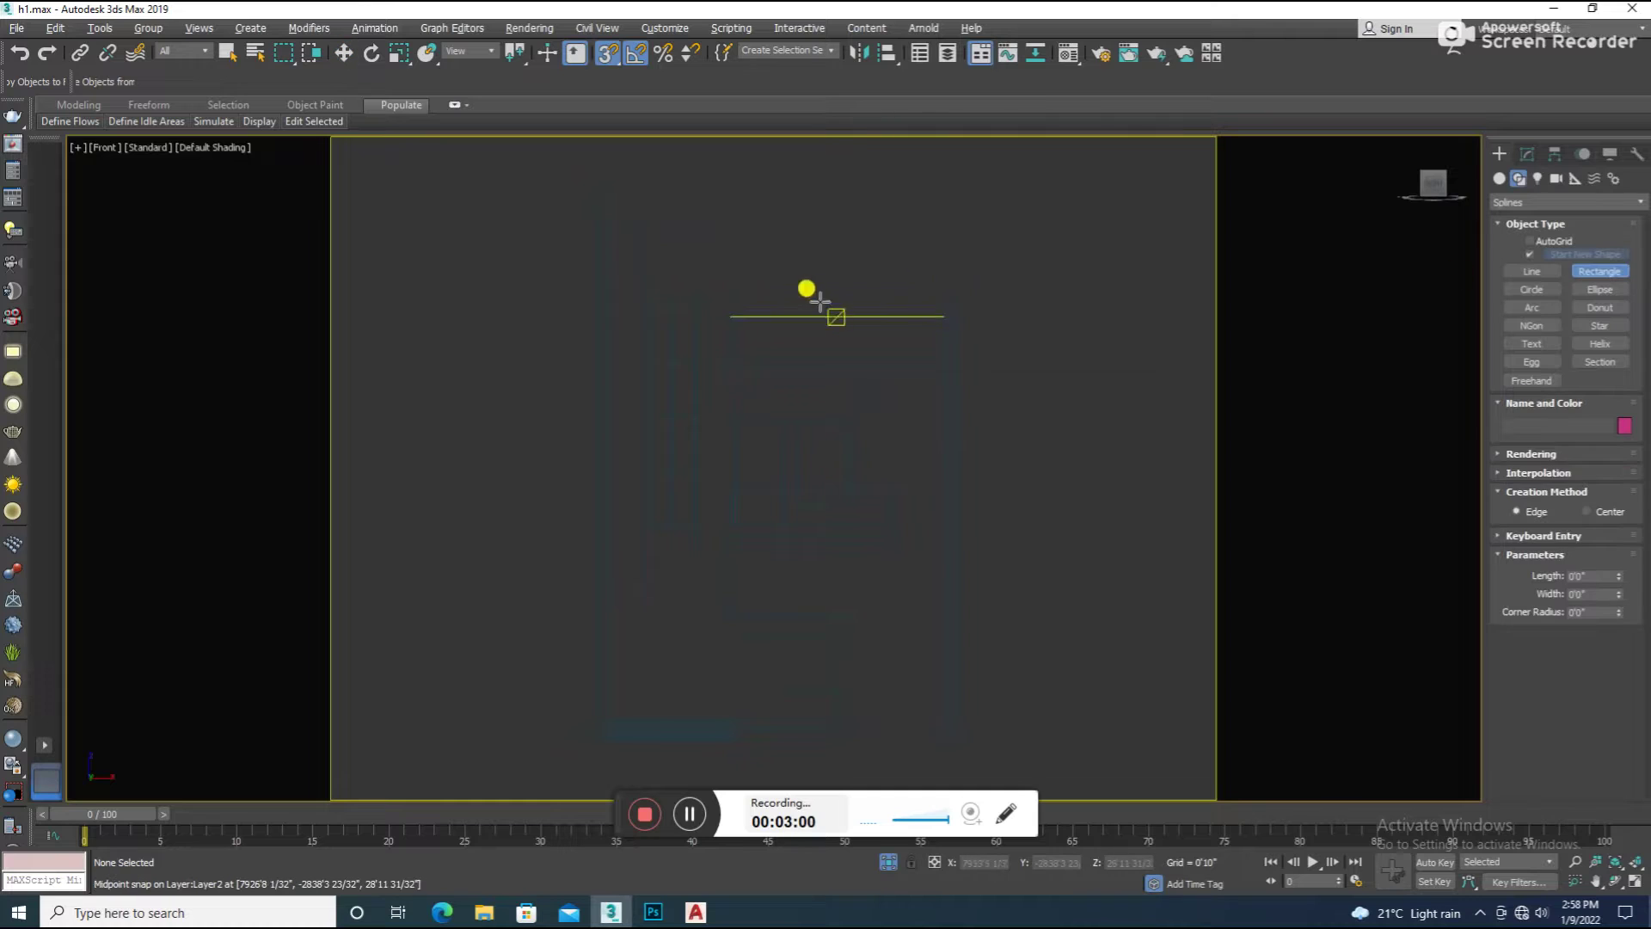
{"action": "left_click_drag", "start_coordinate": [623, 308], "coordinate": [696, 537]}
{"action": "key", "text": "w"}
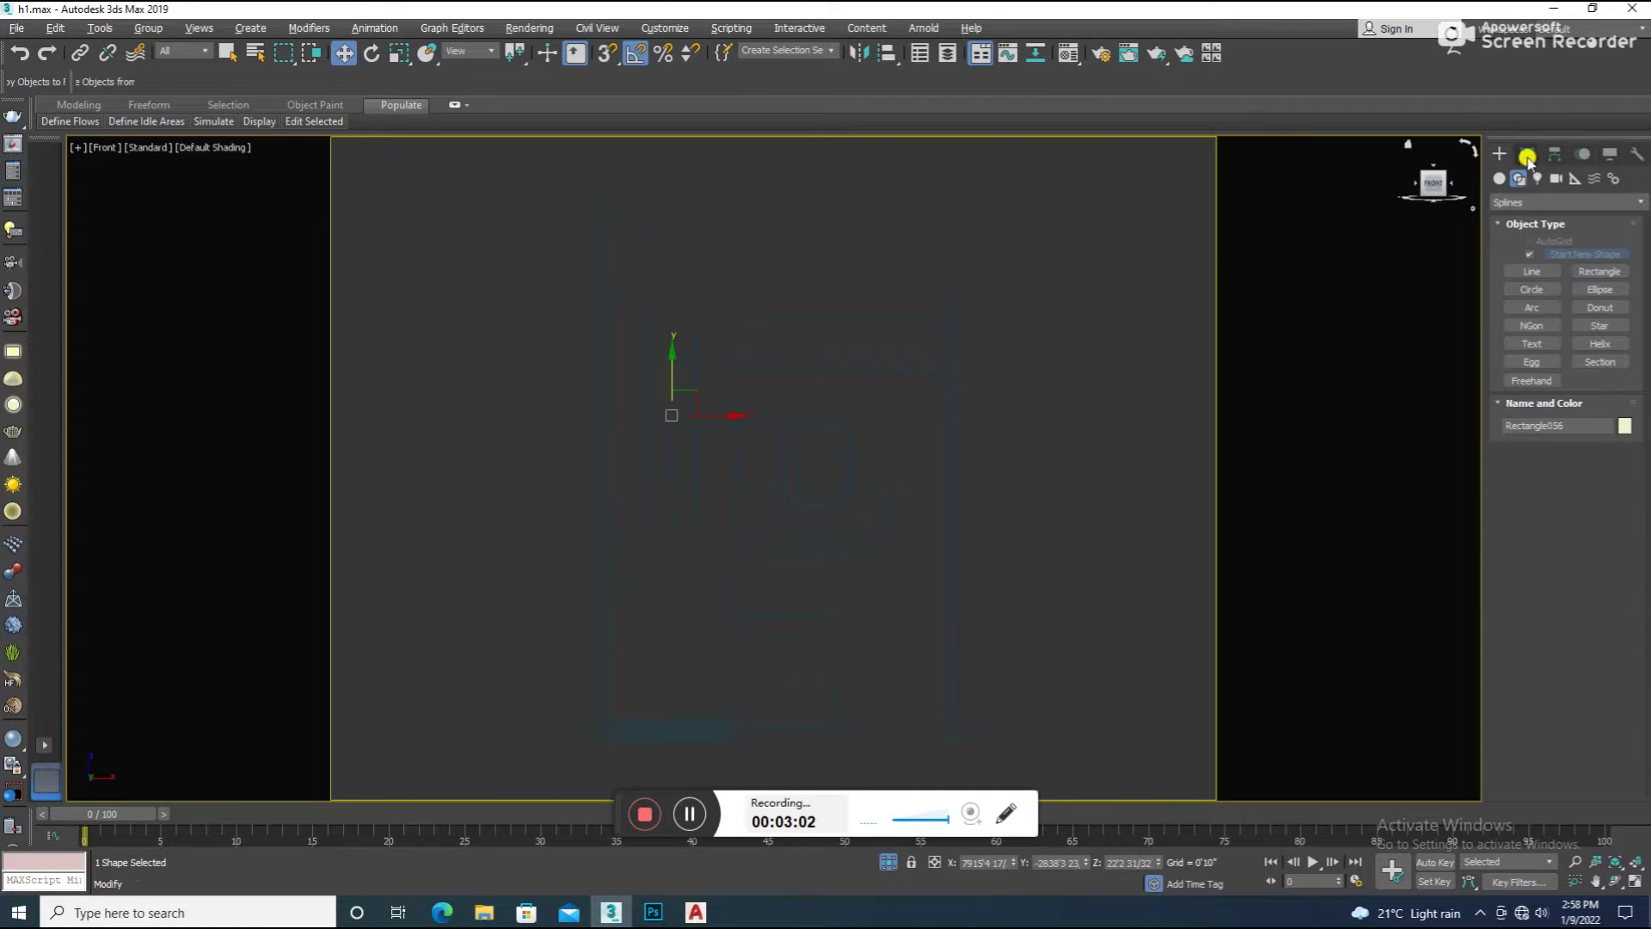
{"action": "left_click", "coordinate": [1527, 153]}
{"action": "left_click", "coordinate": [1597, 209]}
{"action": "left_click", "coordinate": [1578, 401]}
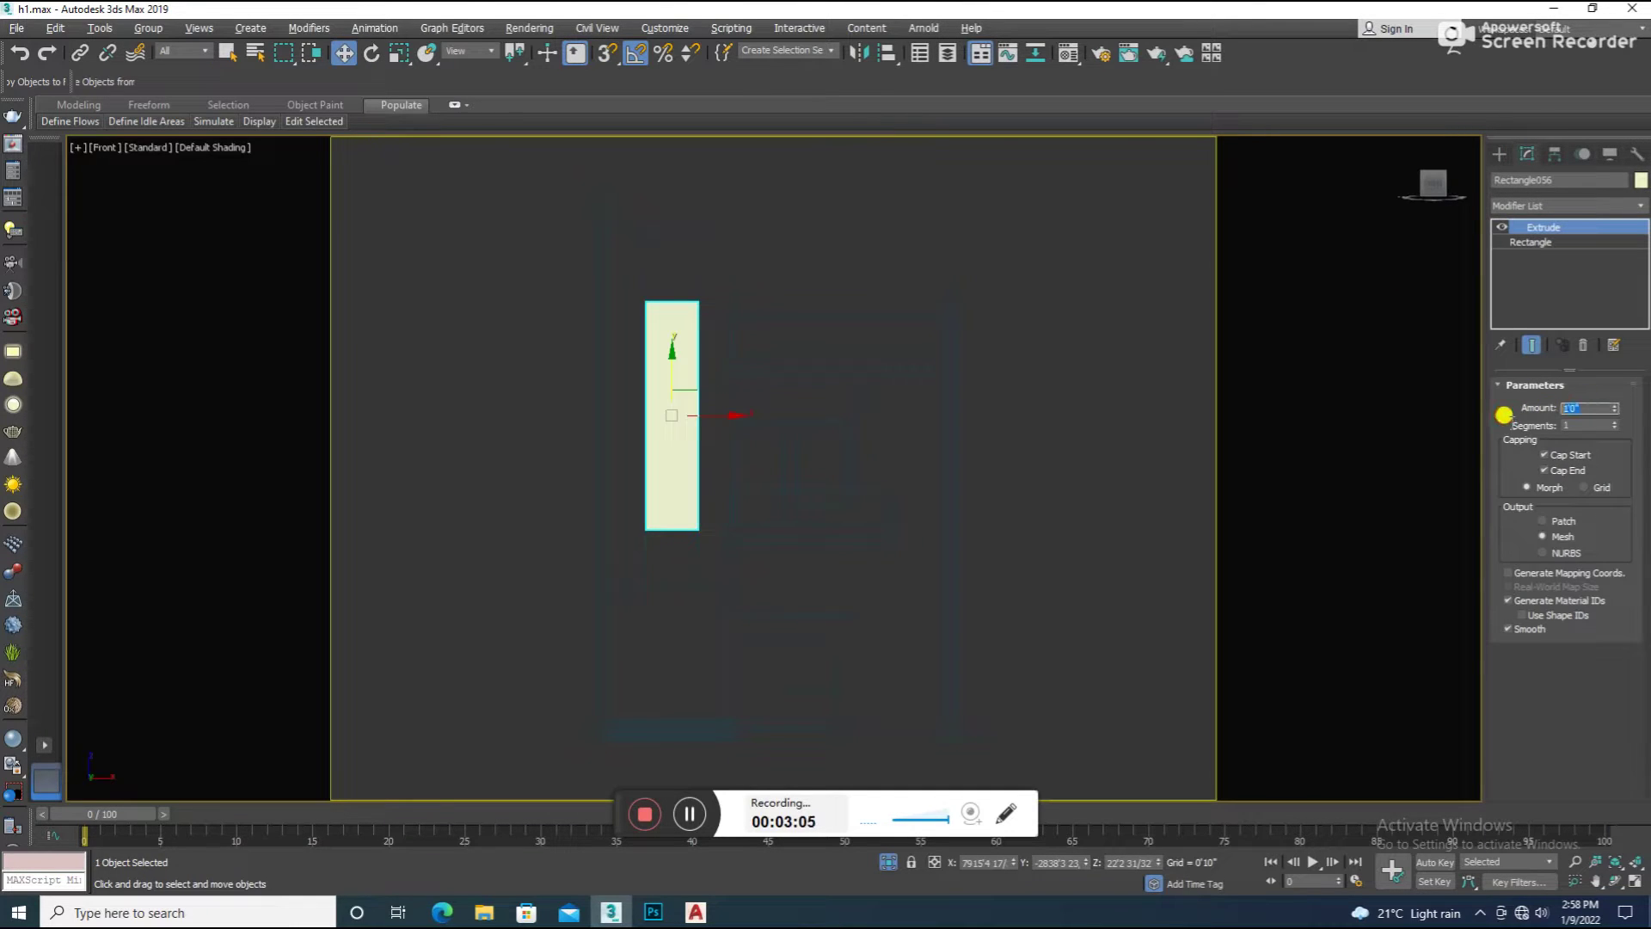
{"action": "key", "text": "Return"}
Orbit and zoom around the new panel to check its extrusion, then return to front view
{"action": "mouse_move", "coordinate": [966, 383]}
{"action": "middle_mouse_down", "text": "alt"}
{"action": "mouse_move", "coordinate": [800, 637]}
{"action": "mouse_move", "coordinate": [787, 540]}
{"action": "middle_mouse_up", "text": "alt"}
{"action": "scroll", "coordinate": [784, 541], "scroll_direction": "up", "scroll_amount": 4}
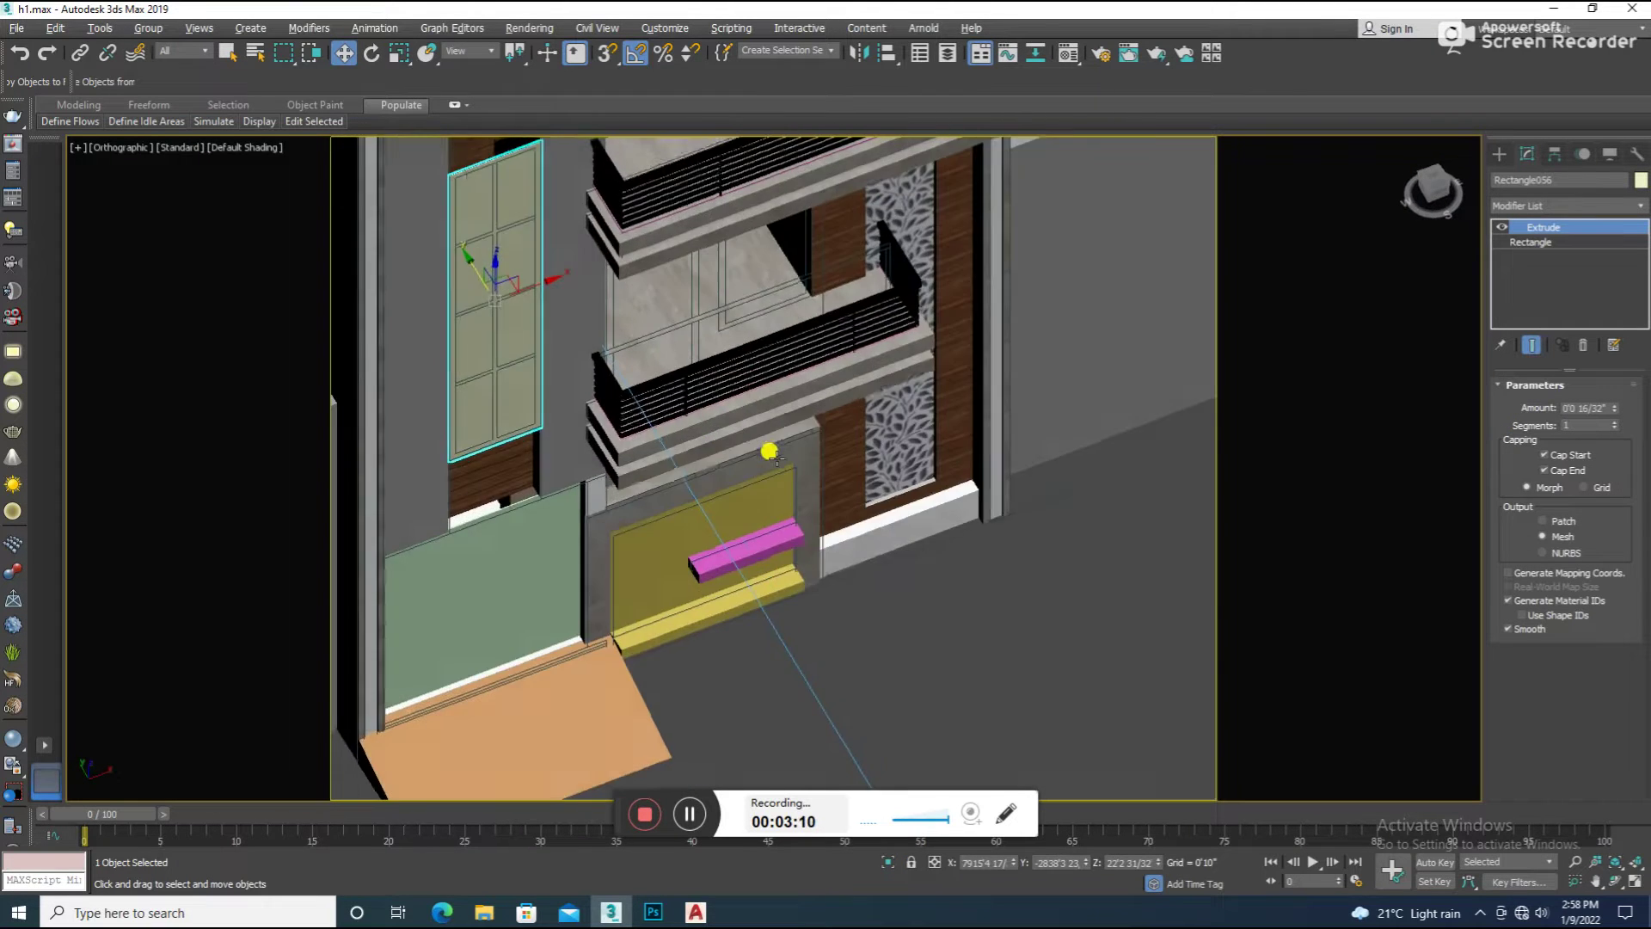
{"action": "scroll", "coordinate": [771, 449], "scroll_direction": "up", "scroll_amount": 3}
{"action": "scroll", "coordinate": [840, 553], "scroll_direction": "up", "scroll_amount": 3}
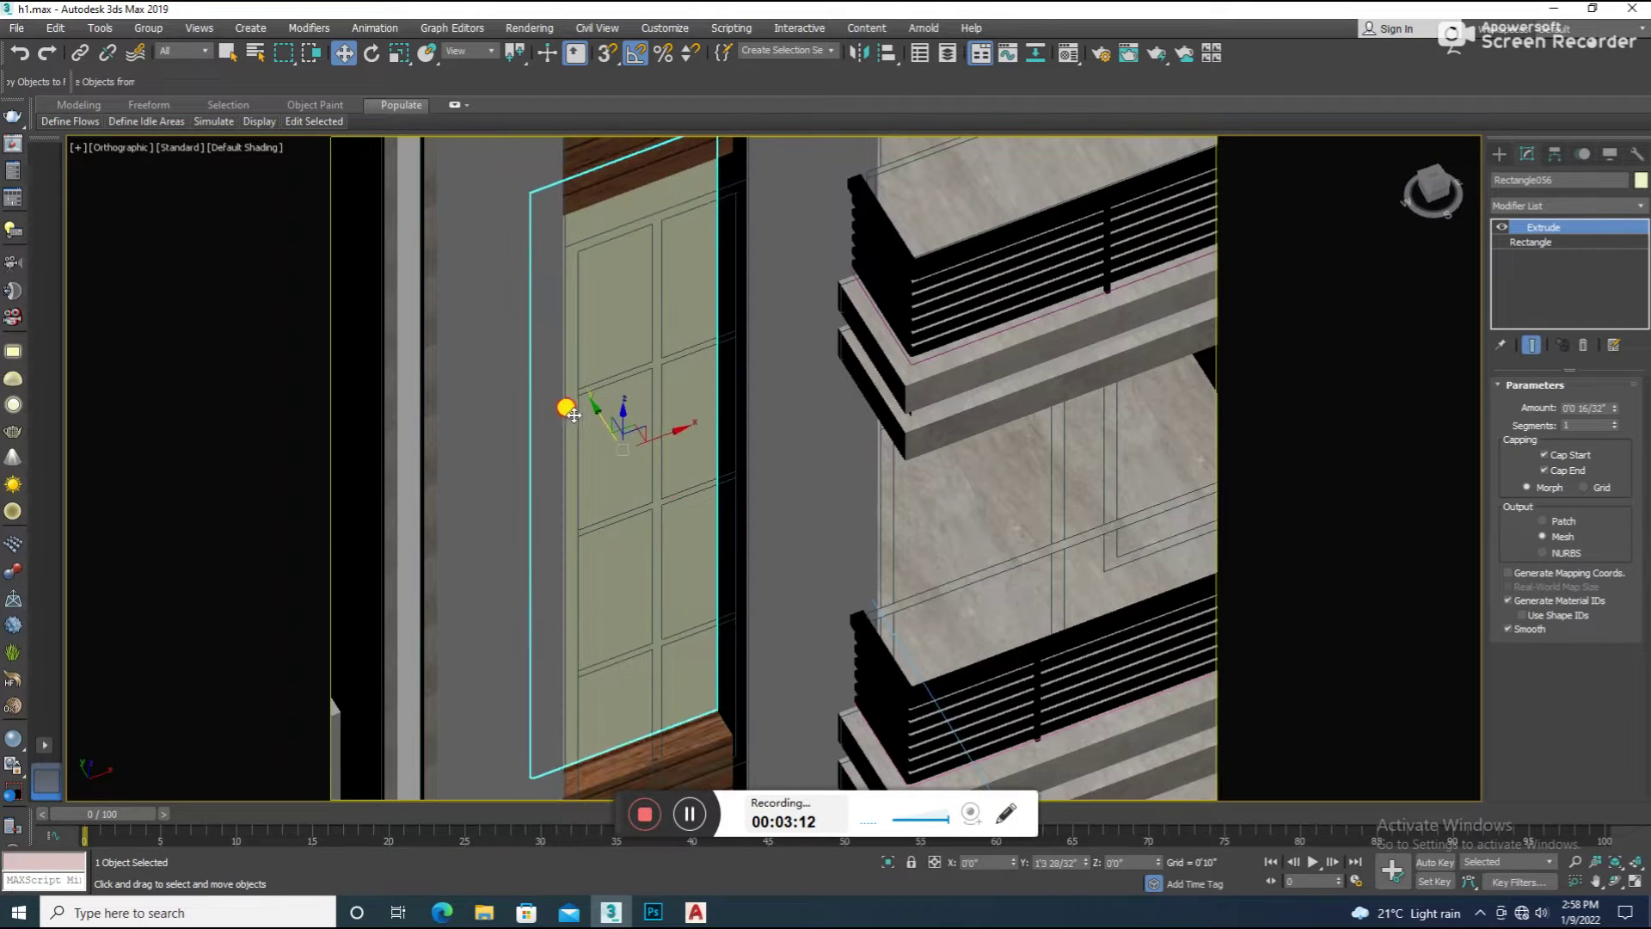
{"action": "mouse_move", "coordinate": [668, 442]}
{"action": "middle_mouse_down", "text": "alt"}
{"action": "mouse_move", "coordinate": [545, 442]}
{"action": "mouse_move", "coordinate": [568, 456]}
{"action": "middle_mouse_up", "text": "alt"}
{"action": "key", "text": "f"}
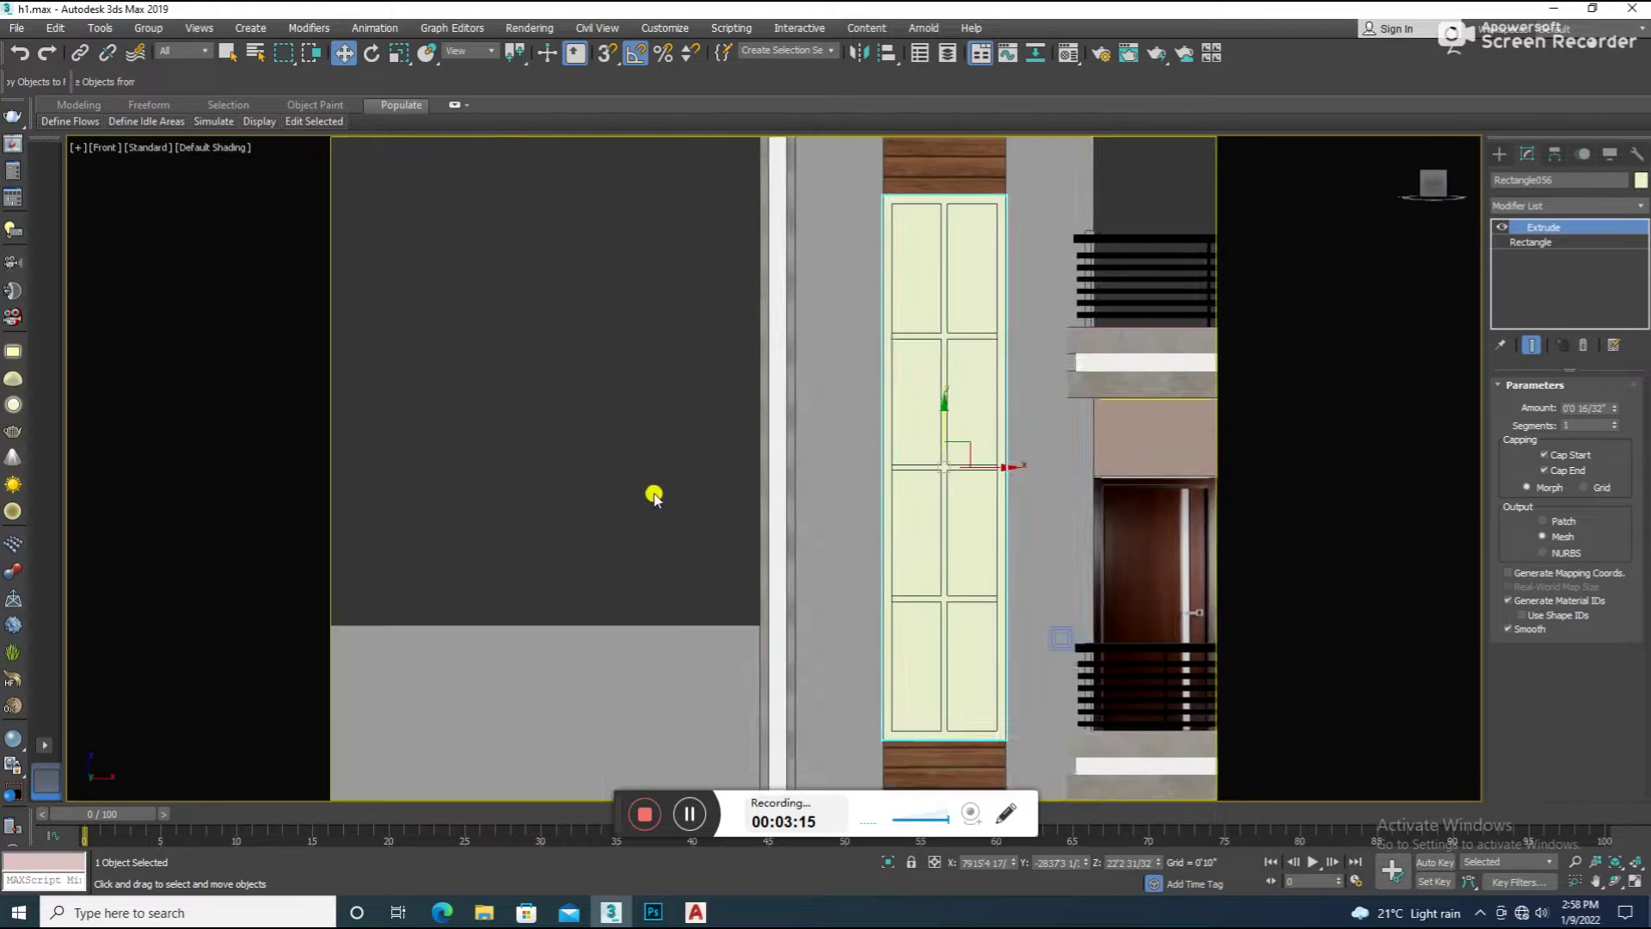
{"action": "scroll", "coordinate": [834, 419], "scroll_direction": "down", "scroll_amount": 5}
Assign the leaf jali material to the panel and add a UVW Map modifier
{"action": "key", "text": "m"}
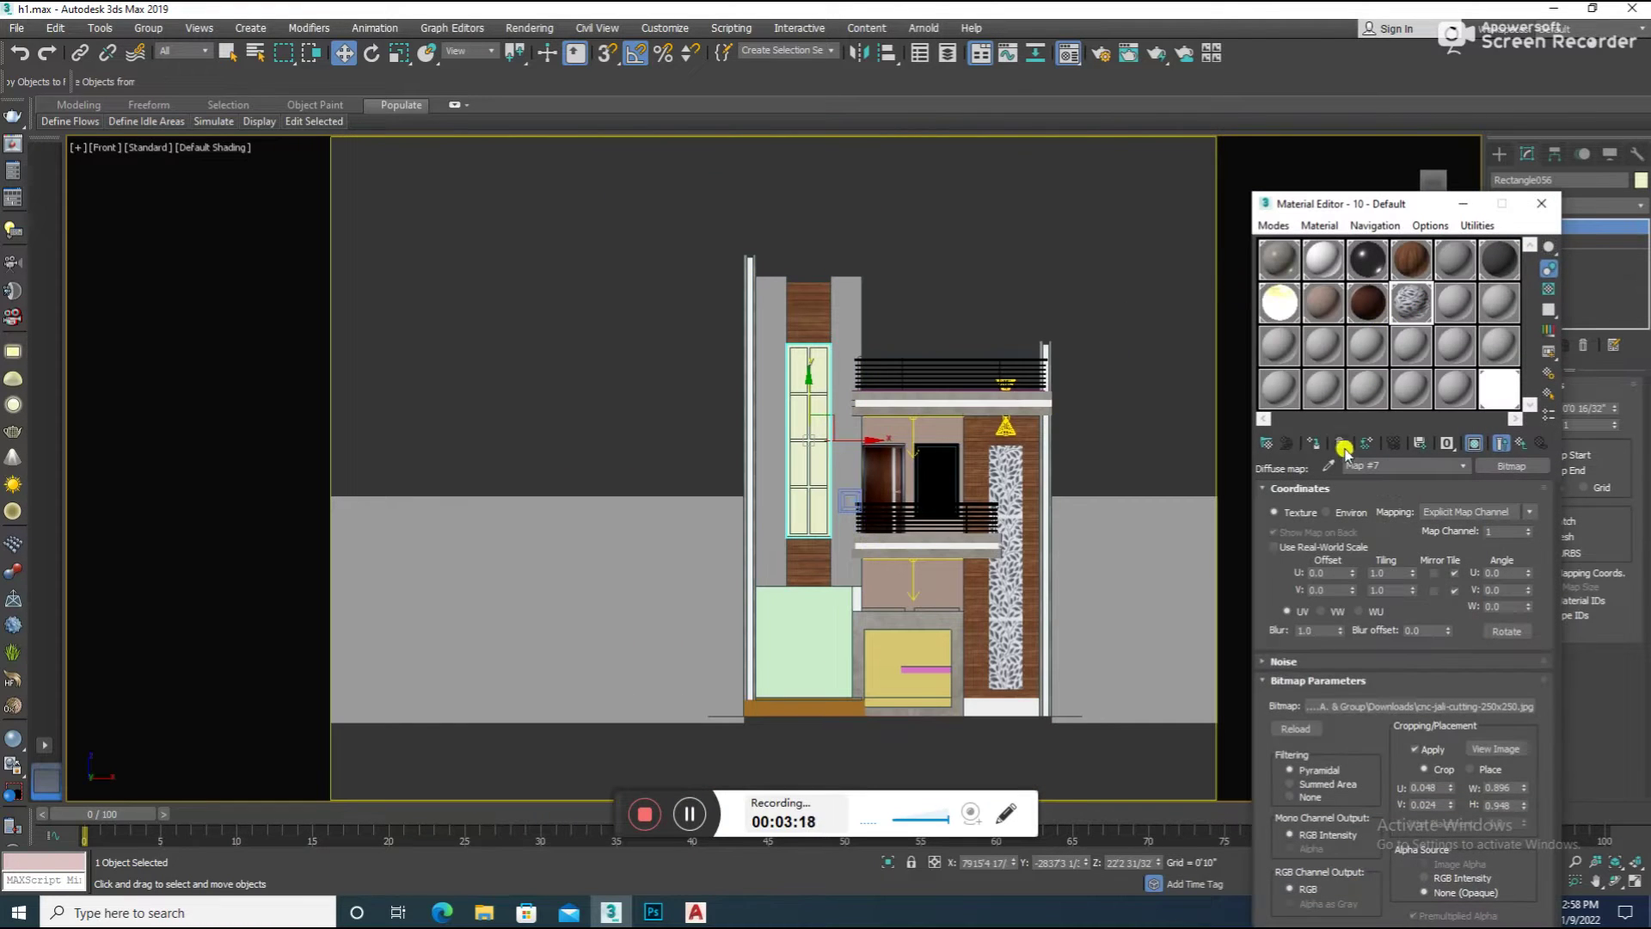
{"action": "left_click", "coordinate": [1318, 441]}
{"action": "left_click", "coordinate": [1540, 206]}
{"action": "left_click", "coordinate": [1565, 206]}
{"action": "scroll", "coordinate": [1549, 516], "scroll_direction": "down", "scroll_amount": 10}
{"action": "scroll", "coordinate": [1539, 653], "scroll_direction": "down", "scroll_amount": 5}
{"action": "left_click", "coordinate": [1533, 706]}
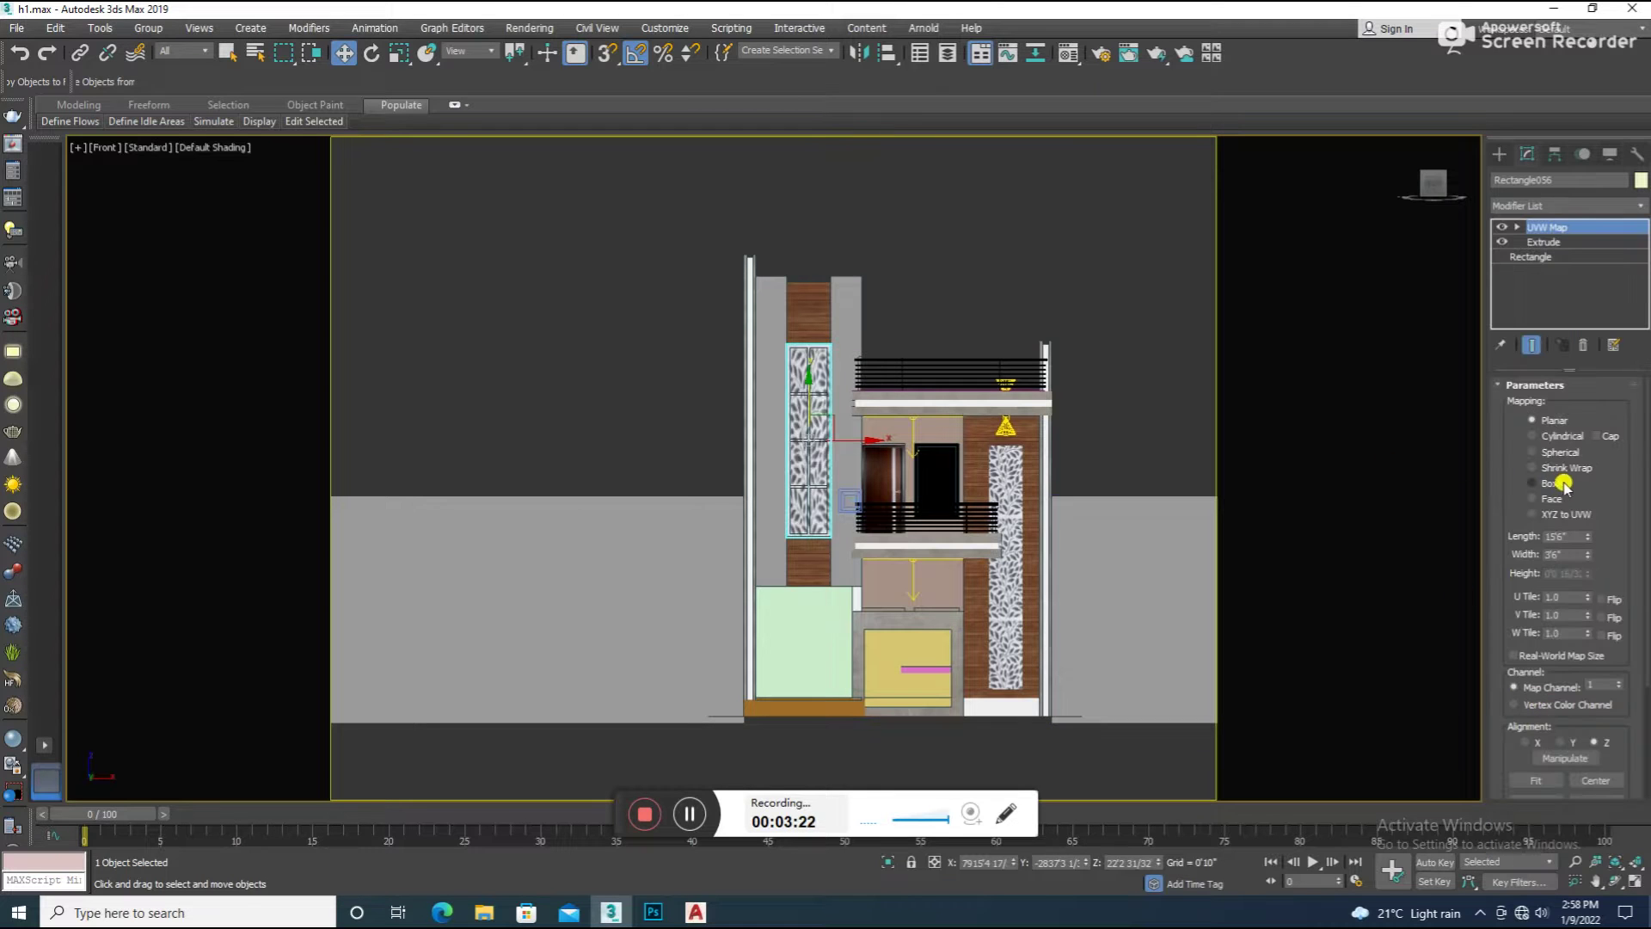
{"action": "key", "text": "c"}
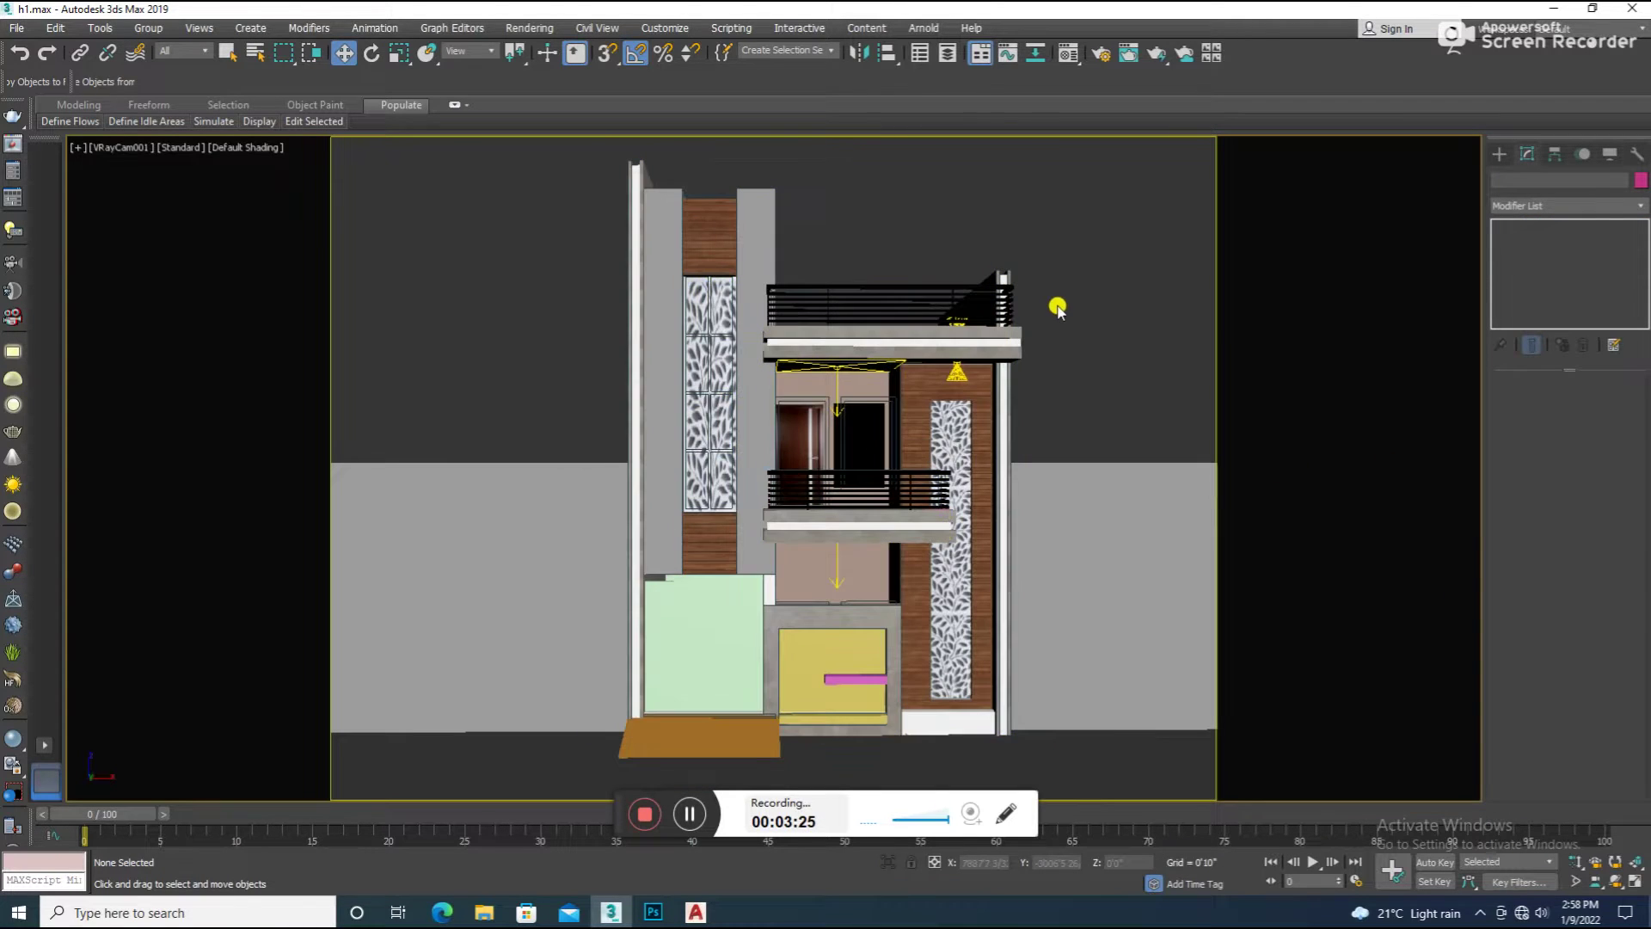
Render the camera view in V-Ray and zoom in to inspect both leaf jali panels
{"action": "key", "text": "shift+q"}
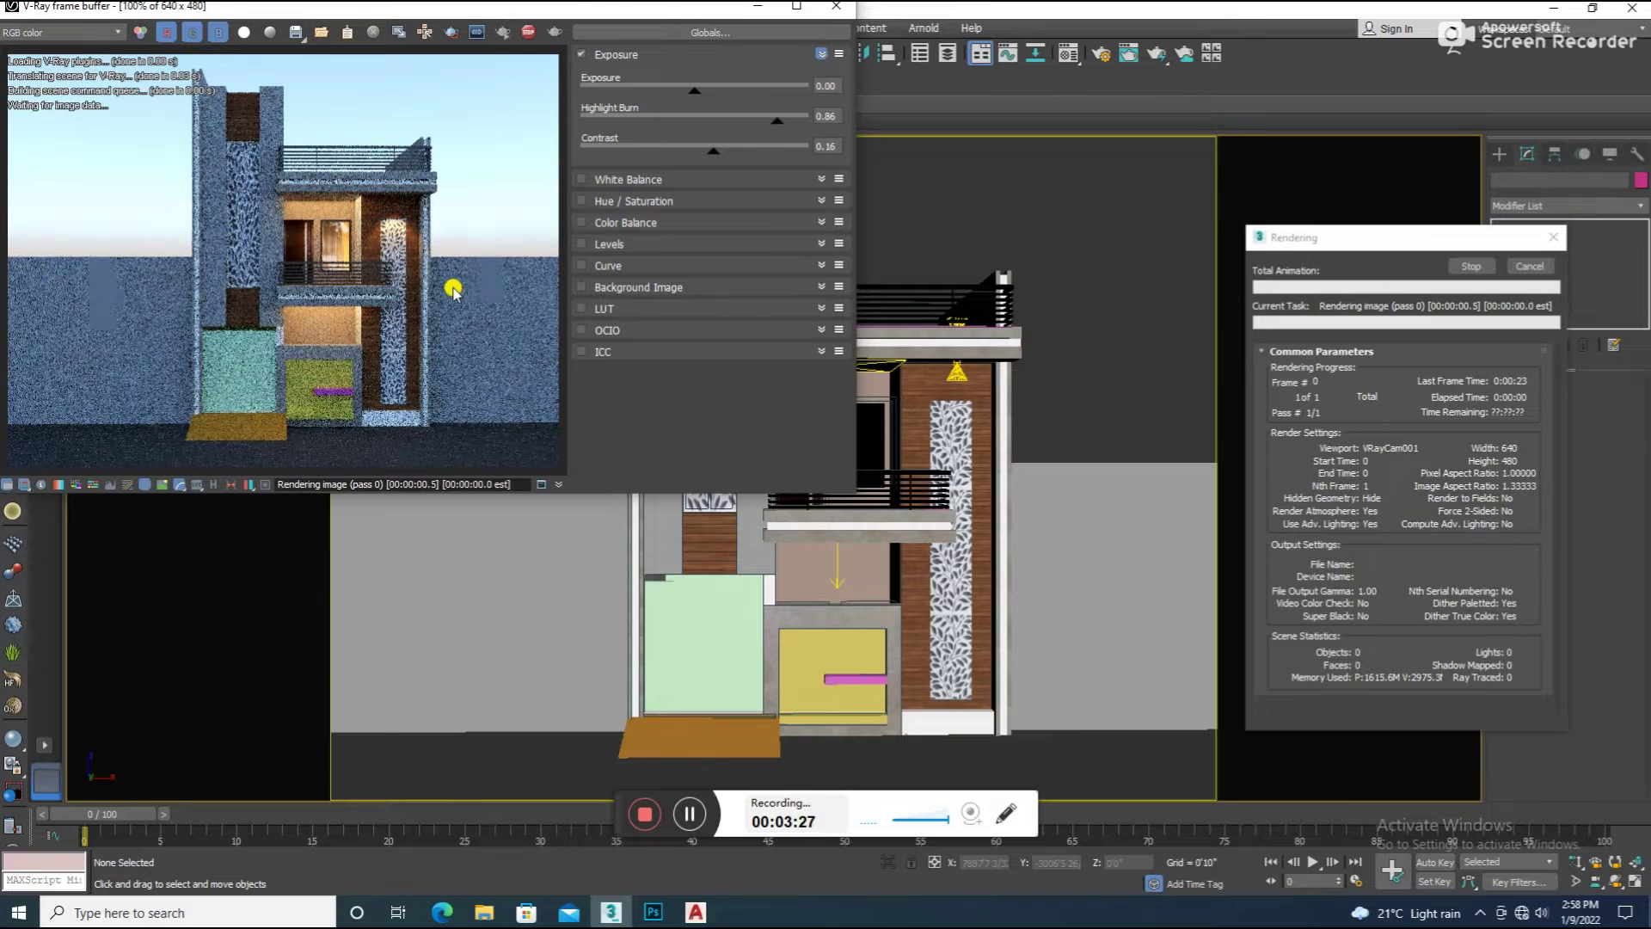
{"action": "scroll", "coordinate": [263, 197], "scroll_direction": "up", "scroll_amount": 4}
{"action": "scroll", "coordinate": [268, 248], "scroll_direction": "down", "scroll_amount": 2}
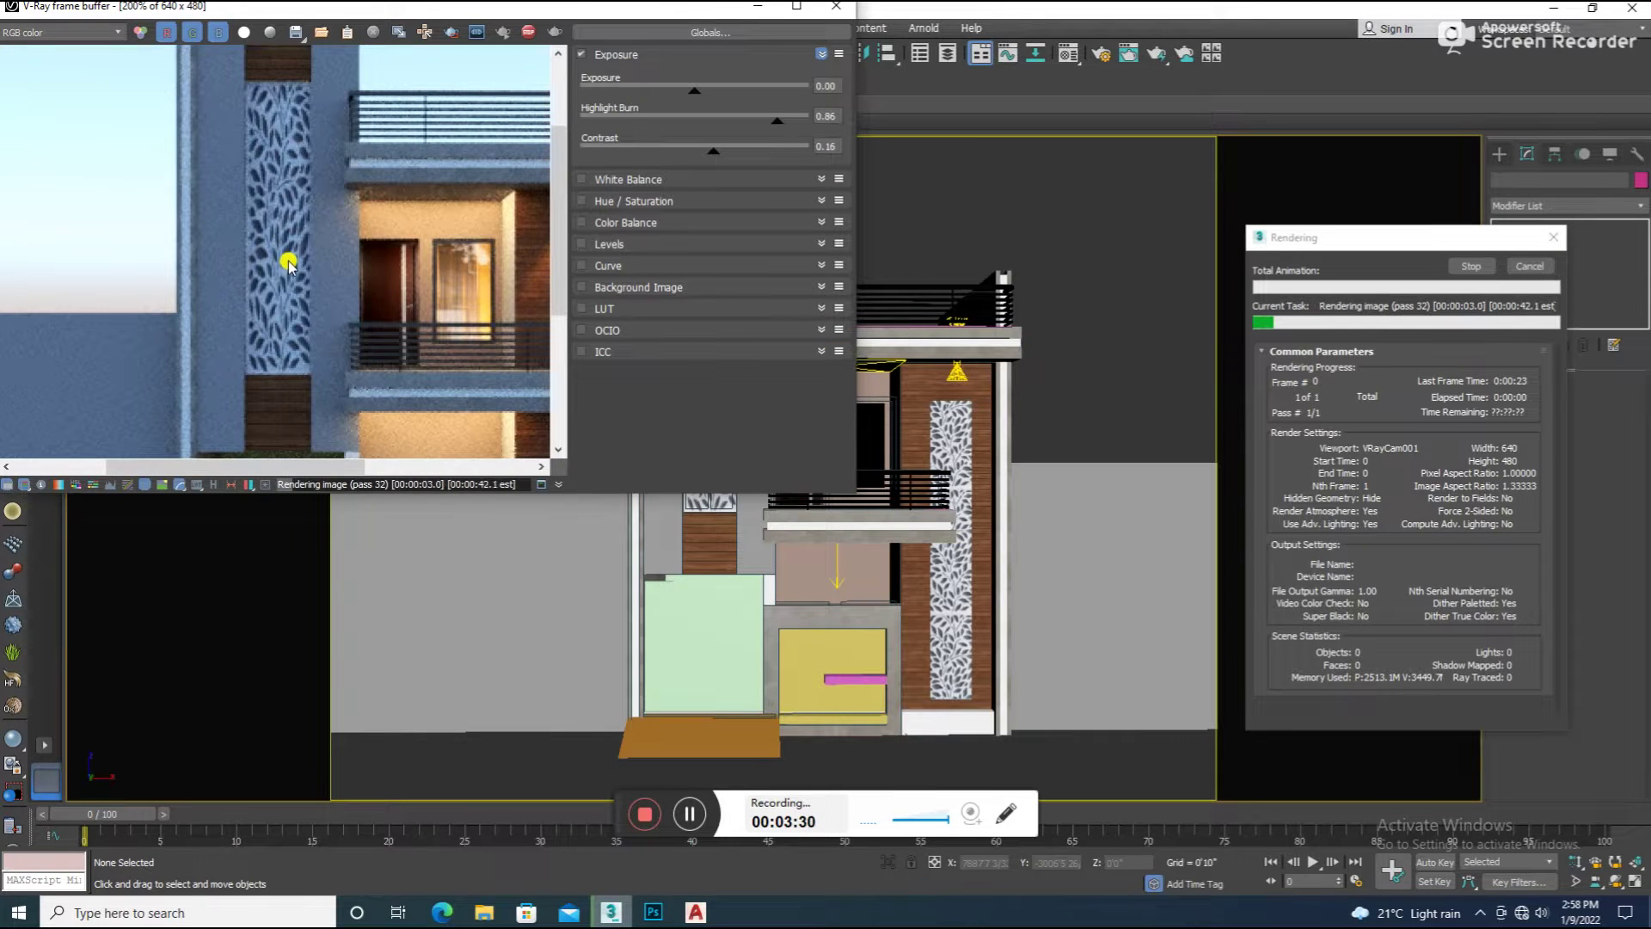
{"action": "scroll", "coordinate": [289, 264], "scroll_direction": "down", "scroll_amount": 2}
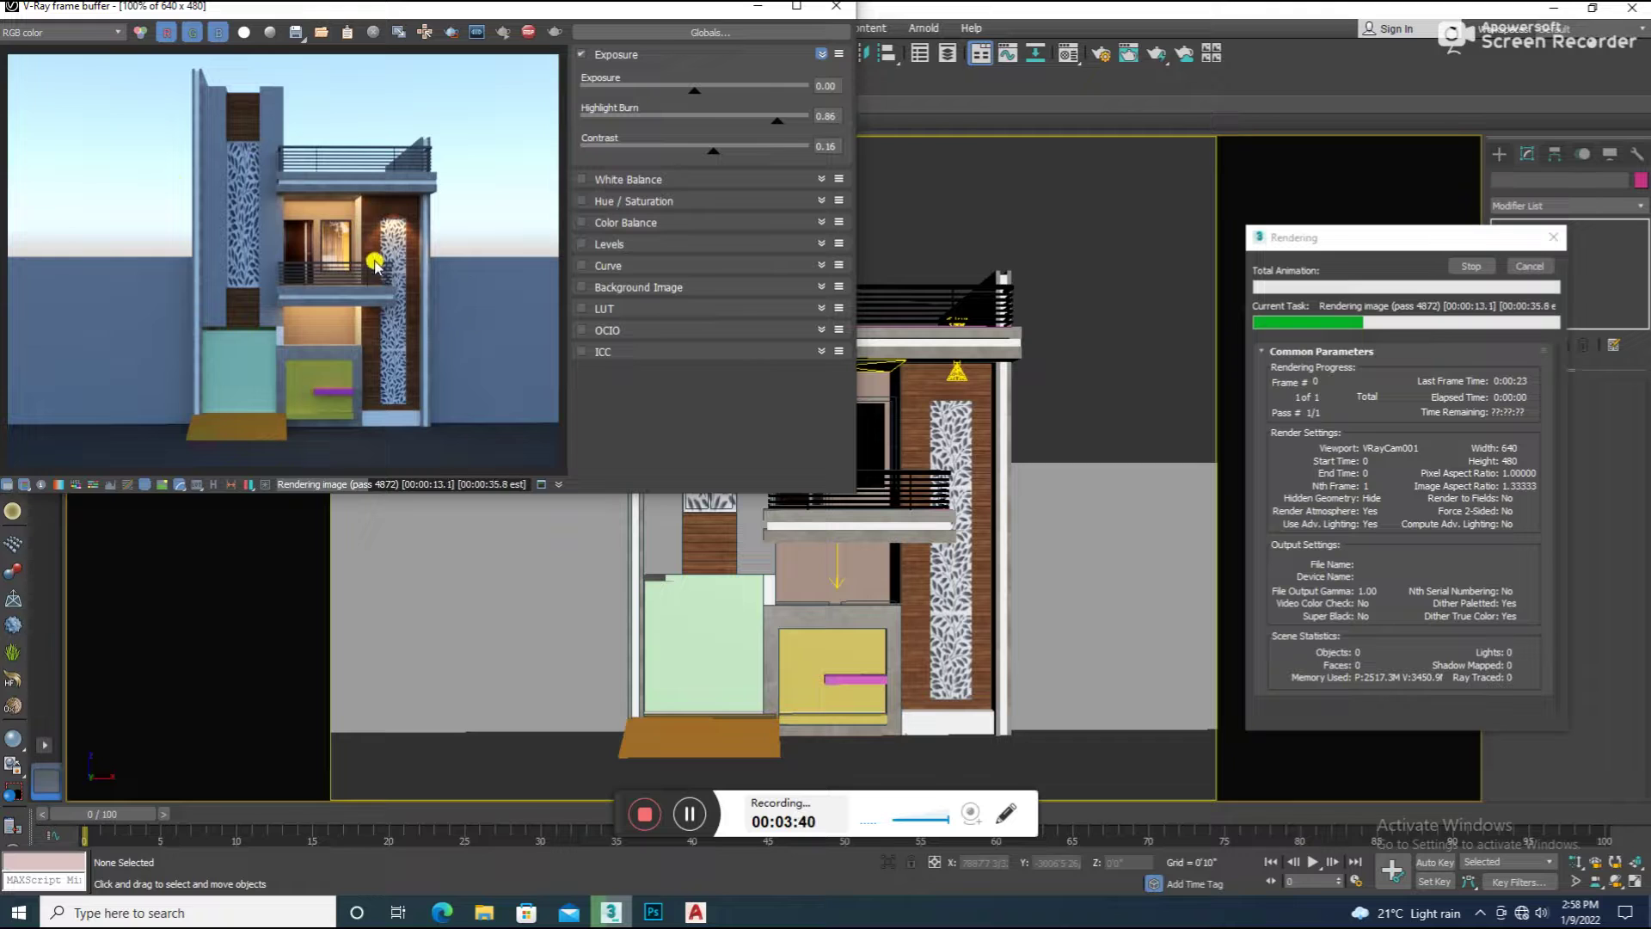
{"action": "scroll", "coordinate": [375, 262], "scroll_direction": "up", "scroll_amount": 2}
{"action": "scroll", "coordinate": [276, 172], "scroll_direction": "down", "scroll_amount": 1}
{"action": "scroll", "coordinate": [296, 194], "scroll_direction": "down", "scroll_amount": 2}
{"action": "scroll", "coordinate": [328, 213], "scroll_direction": "up", "scroll_amount": 1}
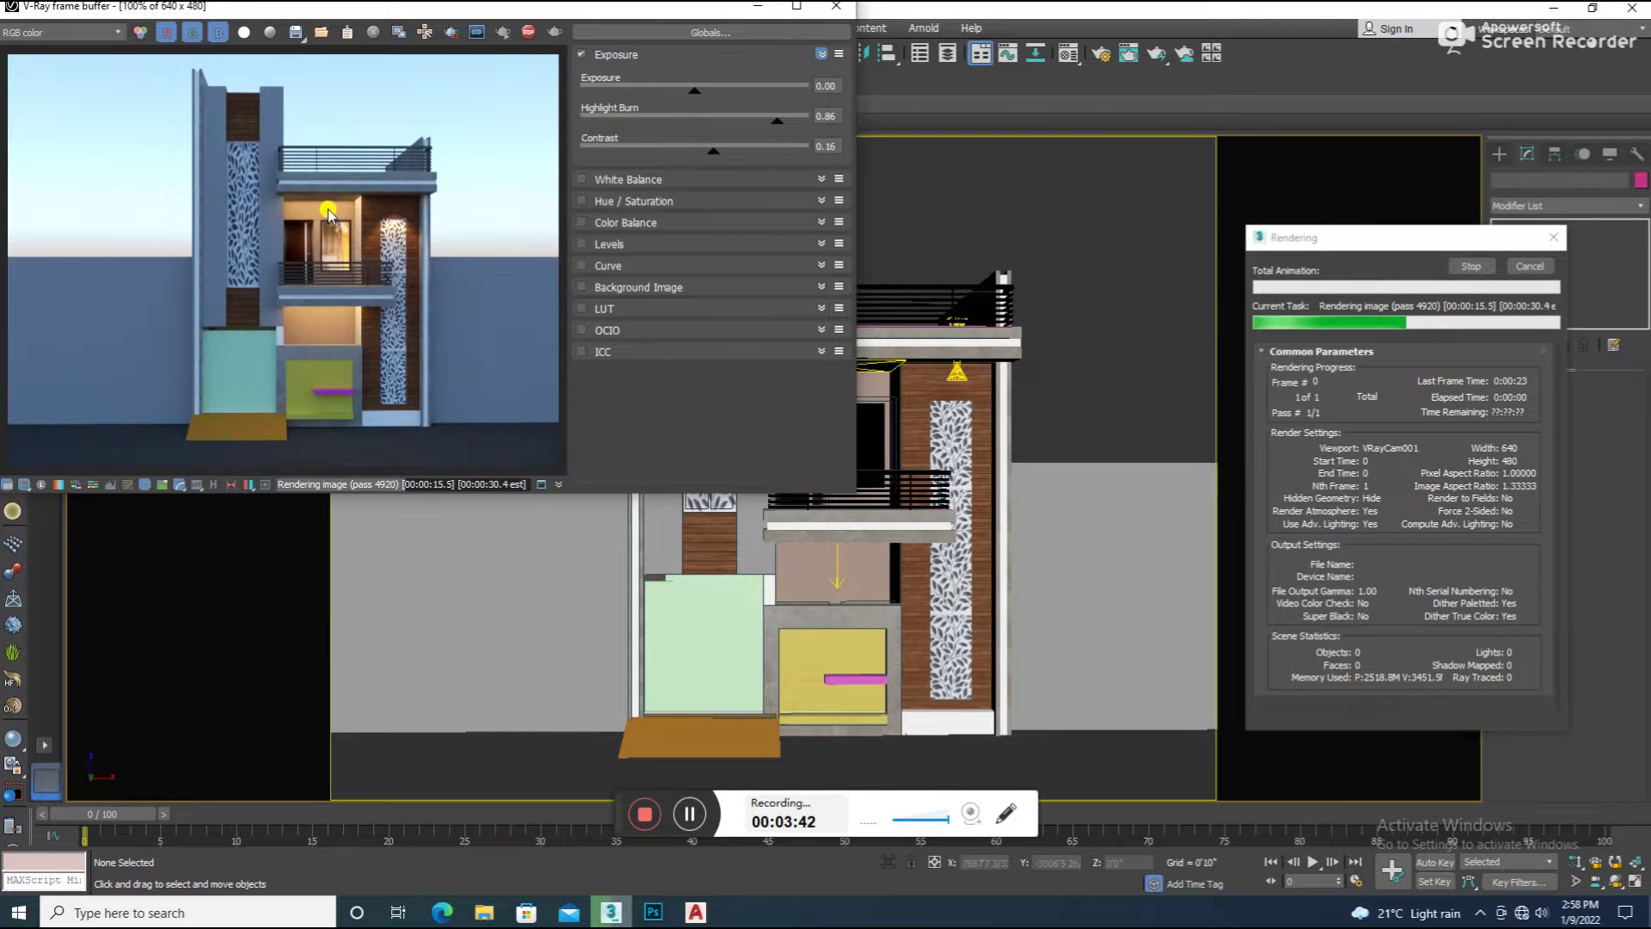
{"action": "left_click", "coordinate": [759, 10]}
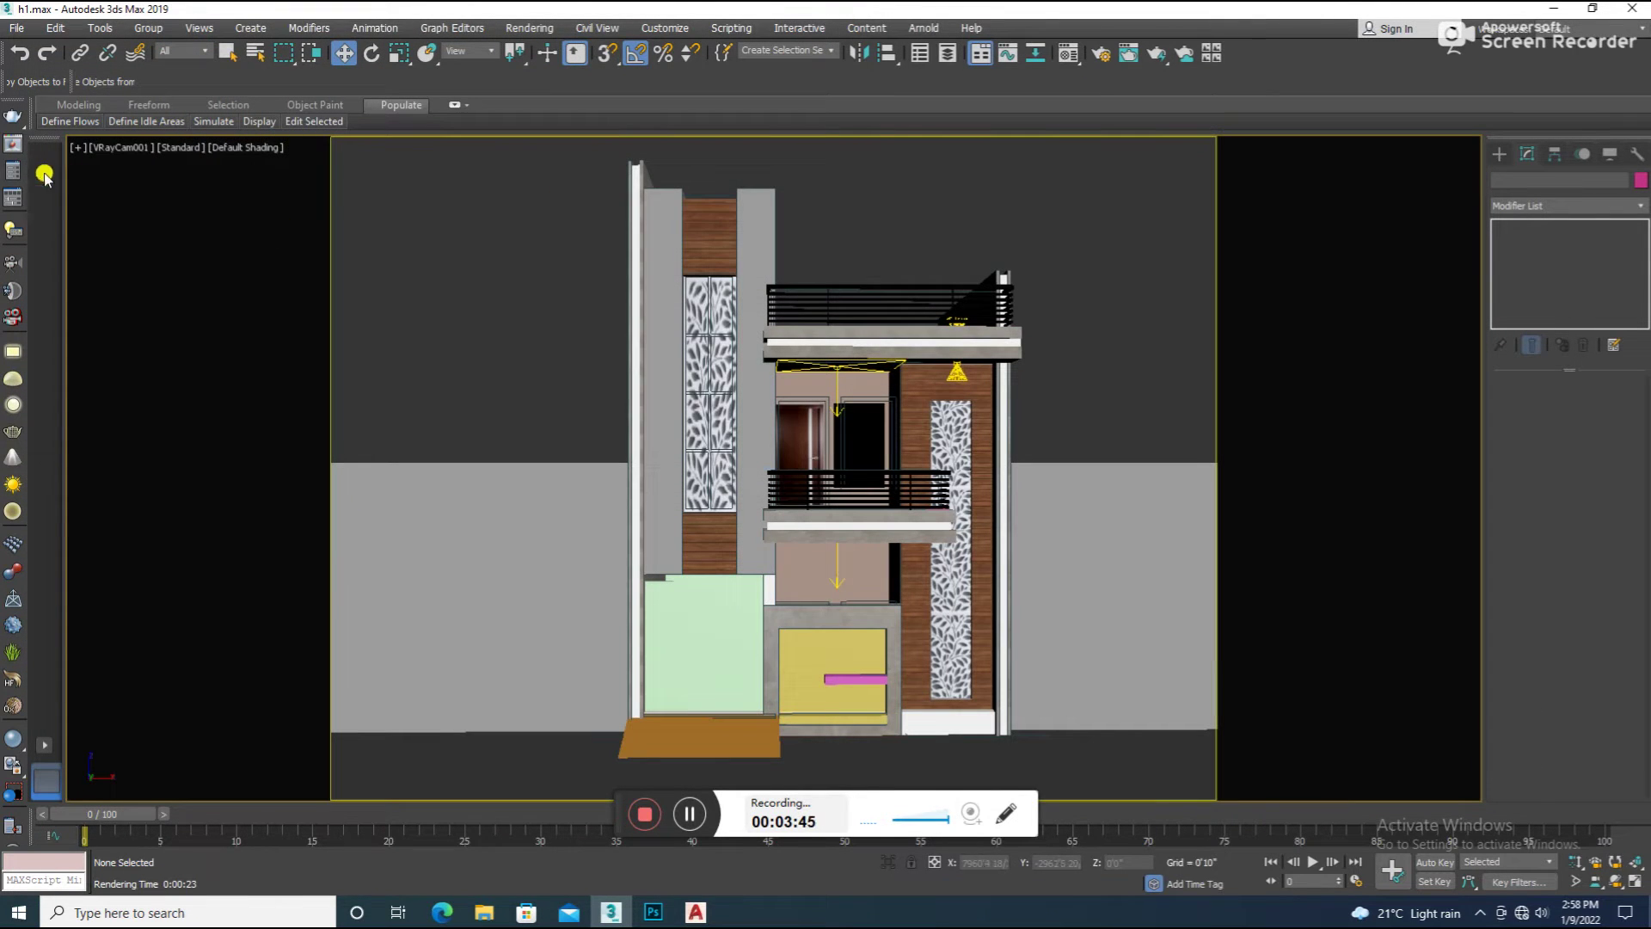
Set the render output size to the HDTV 1920x1080 preset
{"action": "key", "text": "F10"}
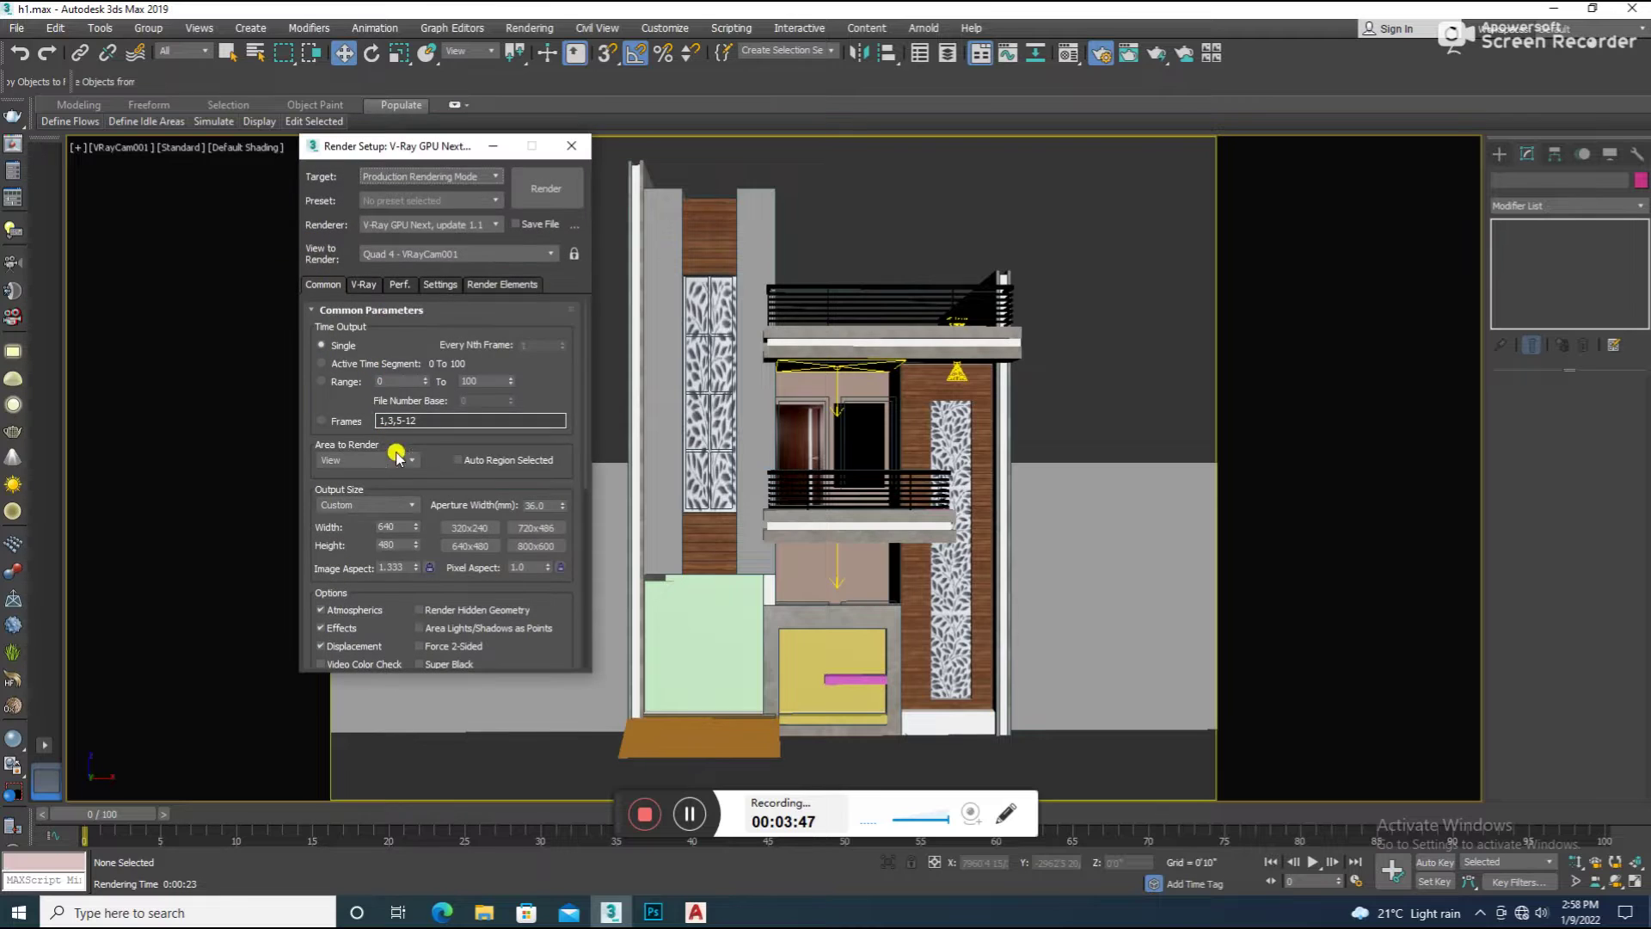
{"action": "left_click", "coordinate": [366, 514]}
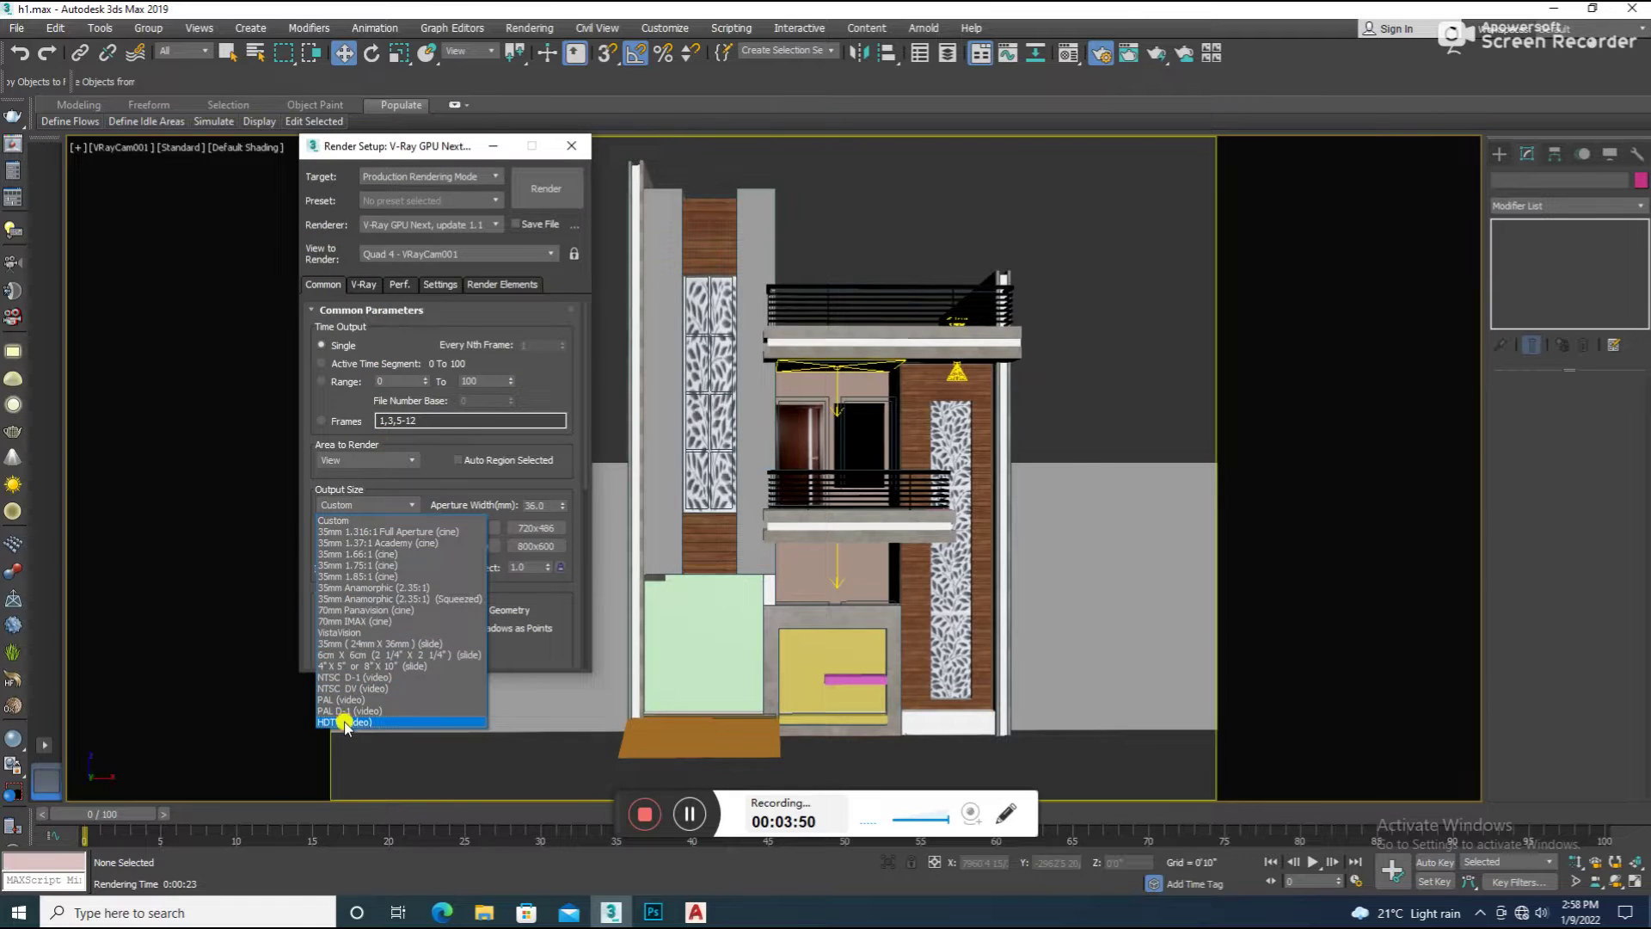
{"action": "left_click", "coordinate": [345, 722]}
{"action": "left_click", "coordinate": [565, 145]}
Dolly the camera back so the building sits smaller, and run a test V-Ray render
{"action": "left_click", "coordinate": [1572, 867]}
{"action": "left_click_drag", "start_coordinate": [1253, 623], "coordinate": [1256, 646]}
{"action": "right_click", "coordinate": [1241, 589]}
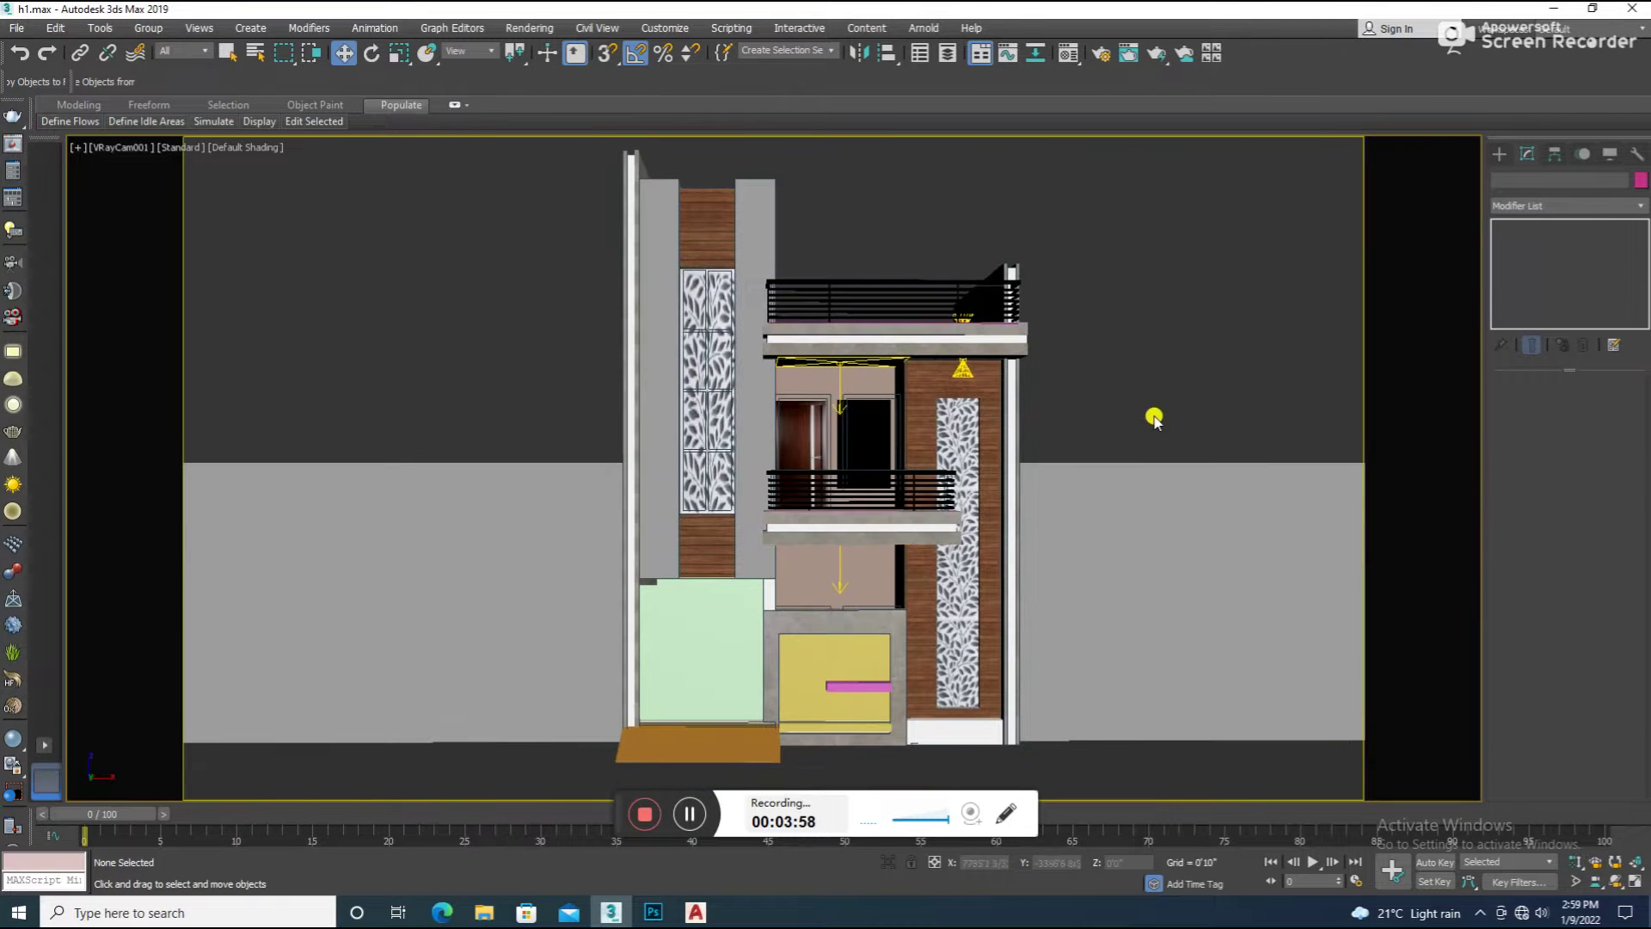
{"action": "key", "text": "shift+q"}
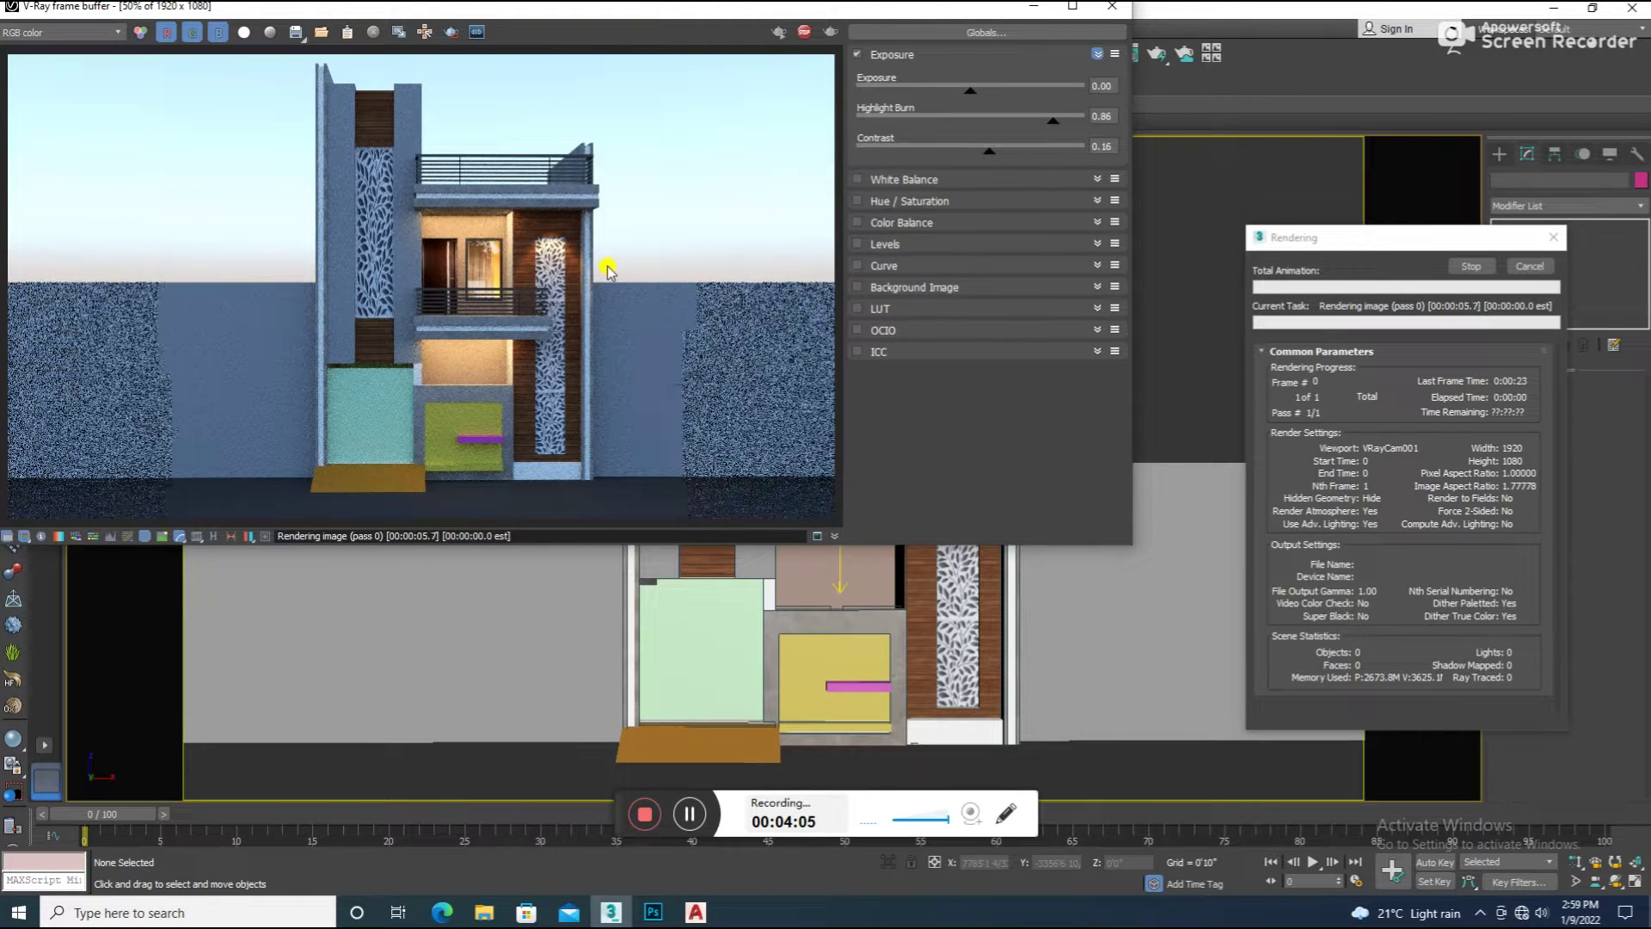
{"action": "left_click", "coordinate": [1113, 6]}
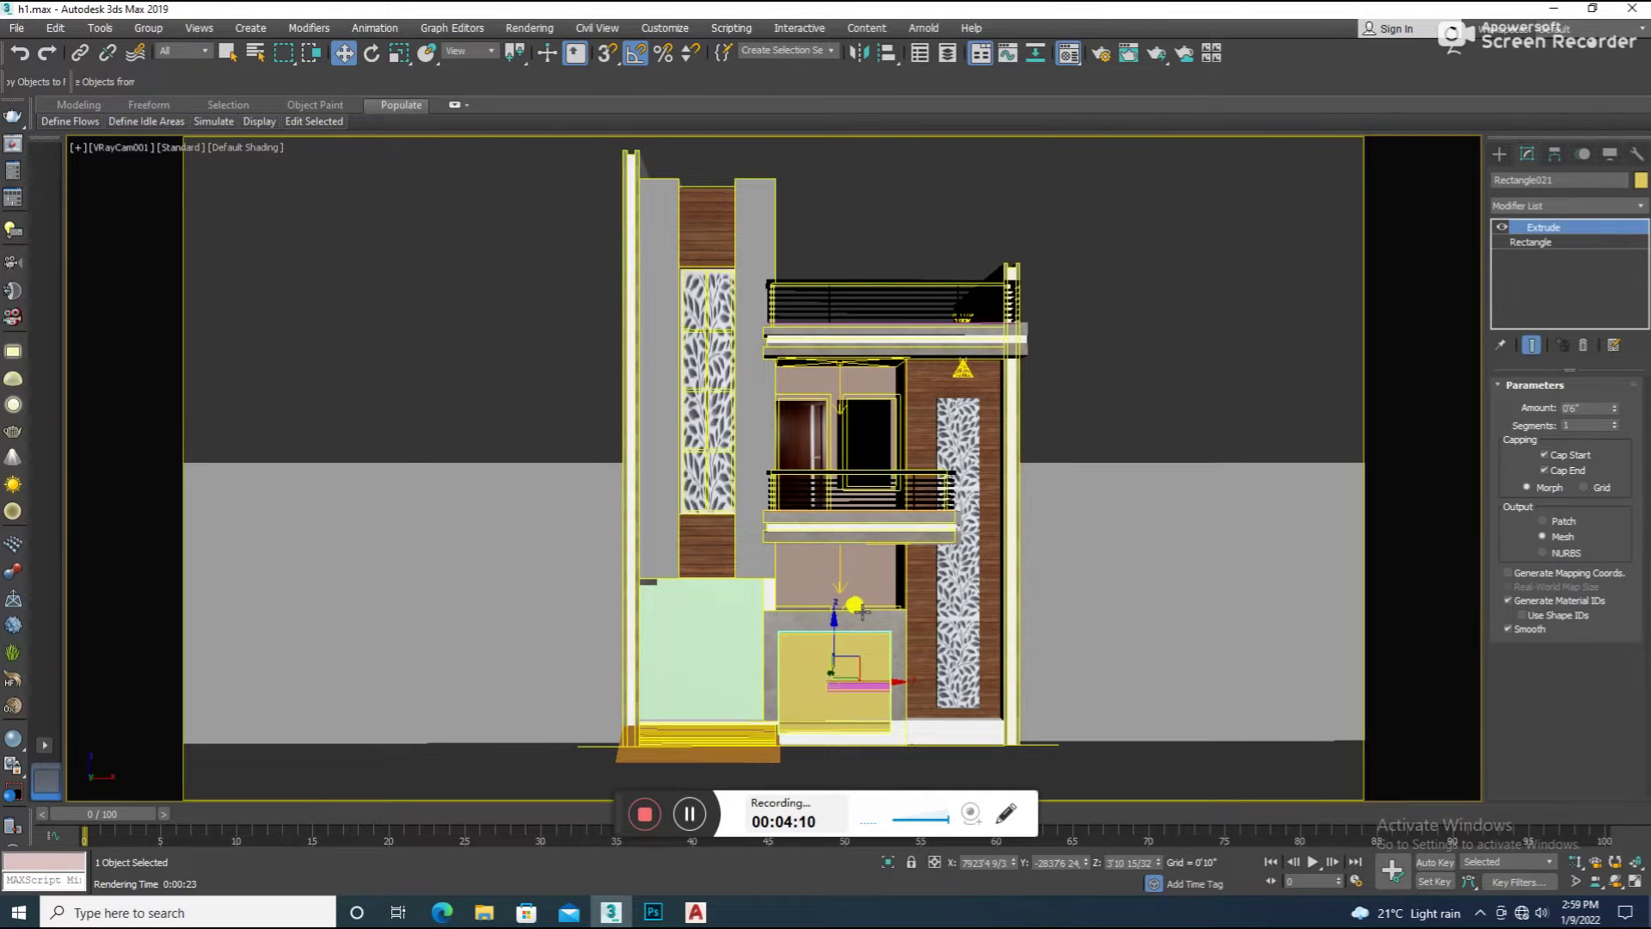
Assign the leaf jali material to the yellow ground-floor panel and add a UVW Map modifier
{"action": "left_click", "coordinate": [1069, 53]}
{"action": "left_click", "coordinate": [1313, 442]}
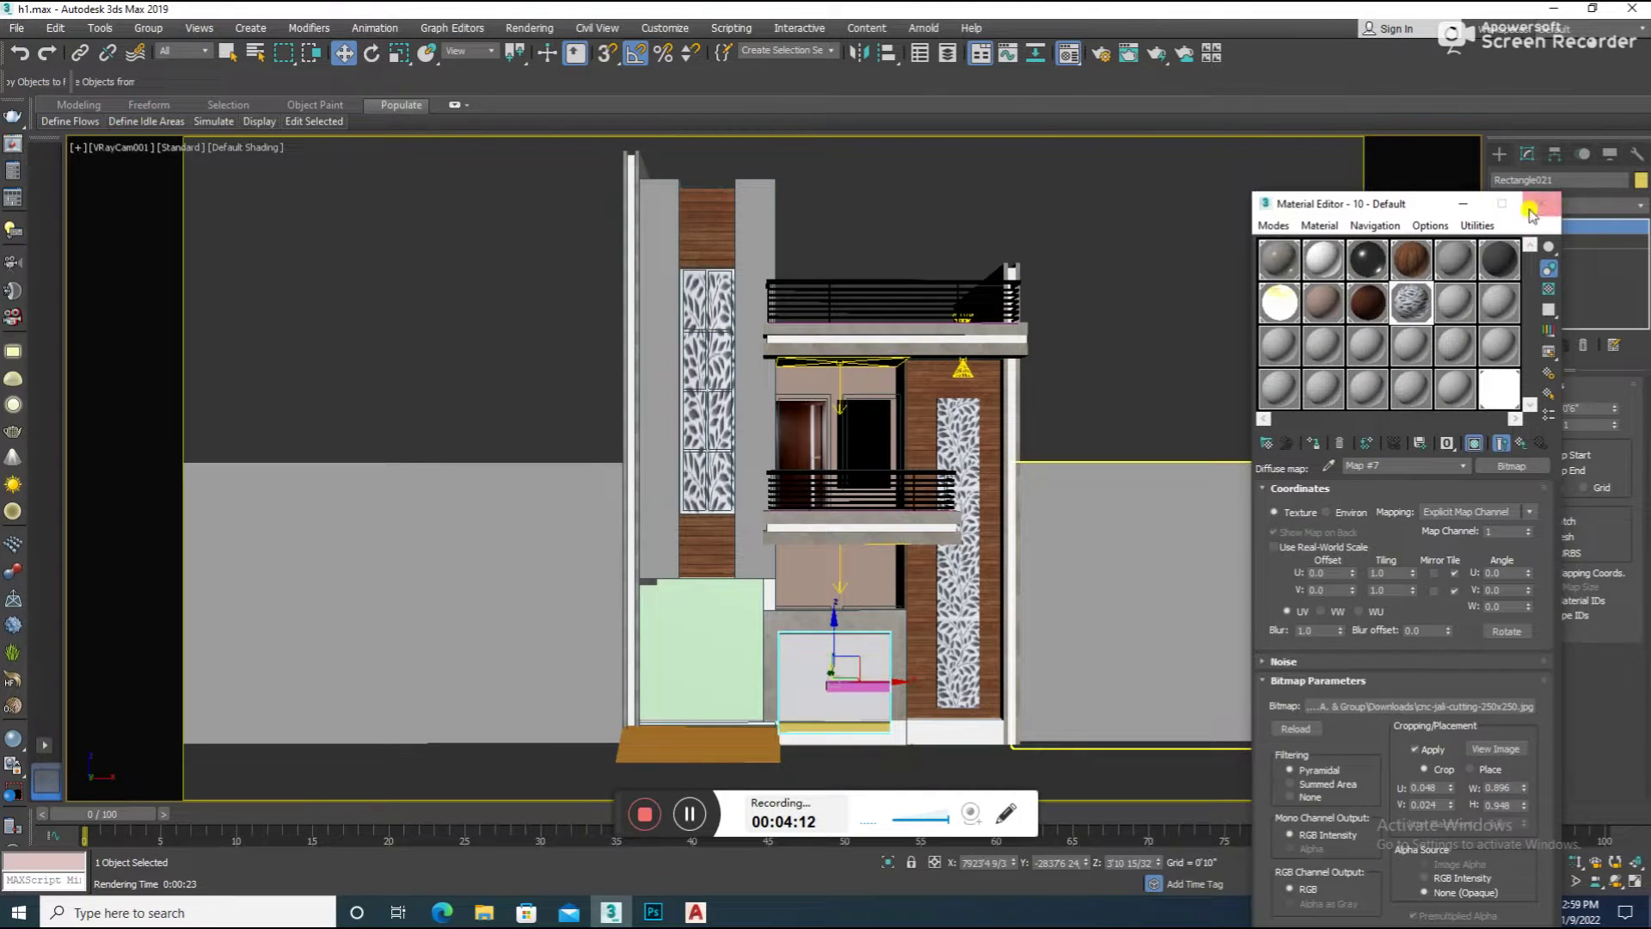
{"action": "left_click", "coordinate": [1542, 203]}
{"action": "left_click", "coordinate": [1561, 205]}
{"action": "key", "text": "u"}
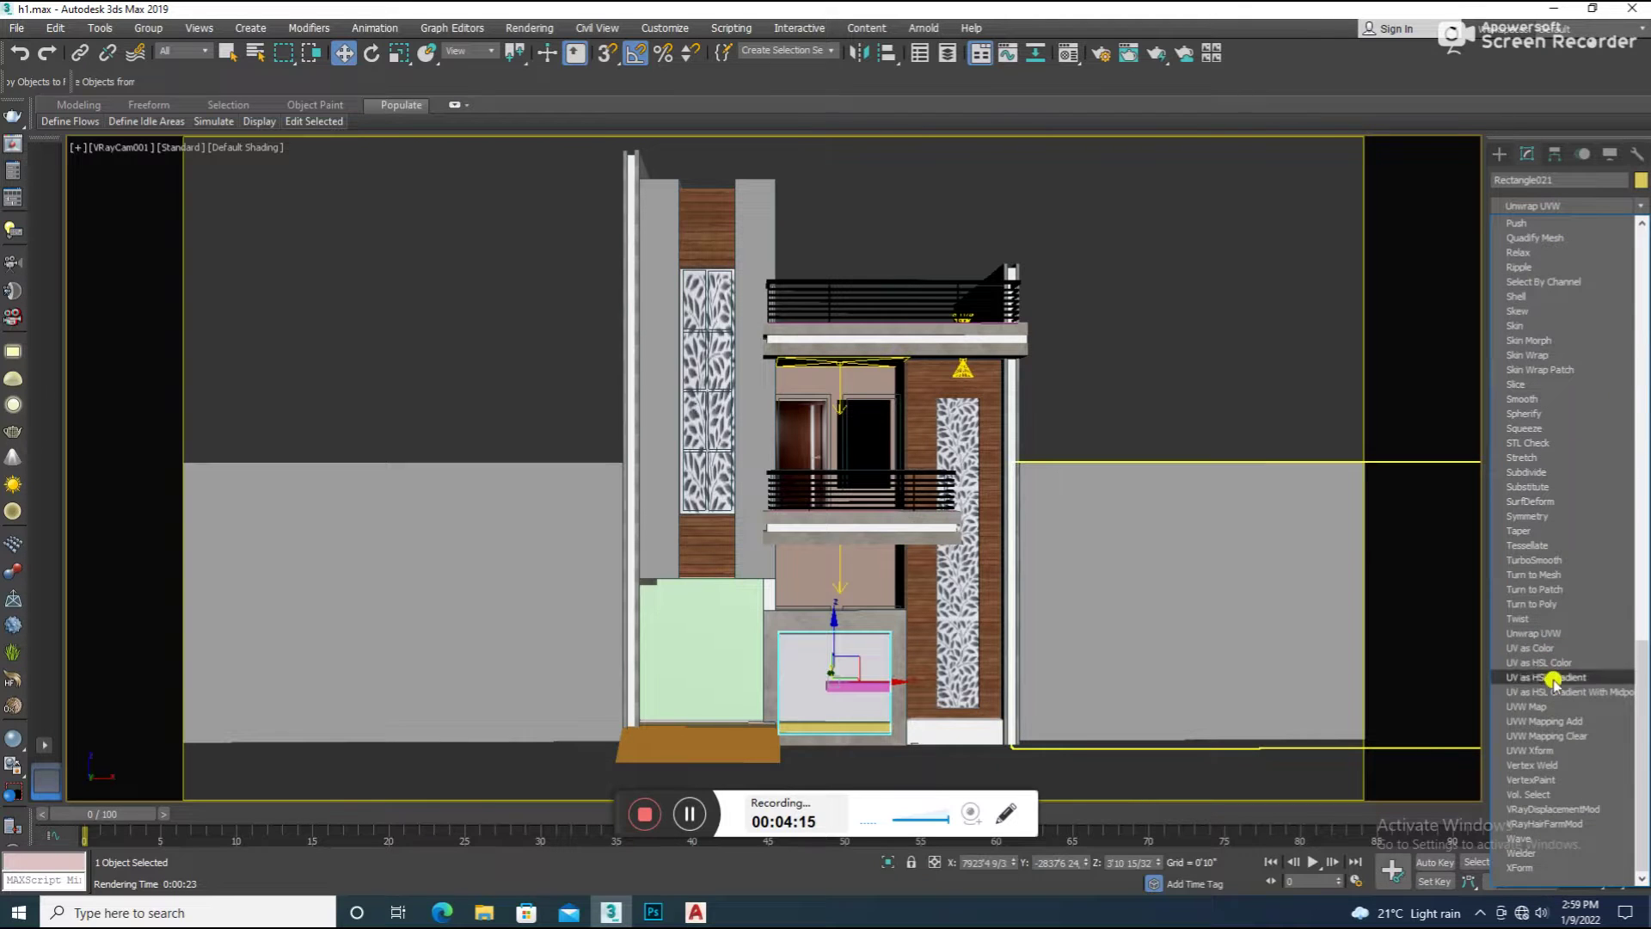
{"action": "left_click", "coordinate": [1552, 707]}
Align the panel's mapping to X and adjust Length, Width and Height so leaves tile cleanly
{"action": "key", "text": "f"}
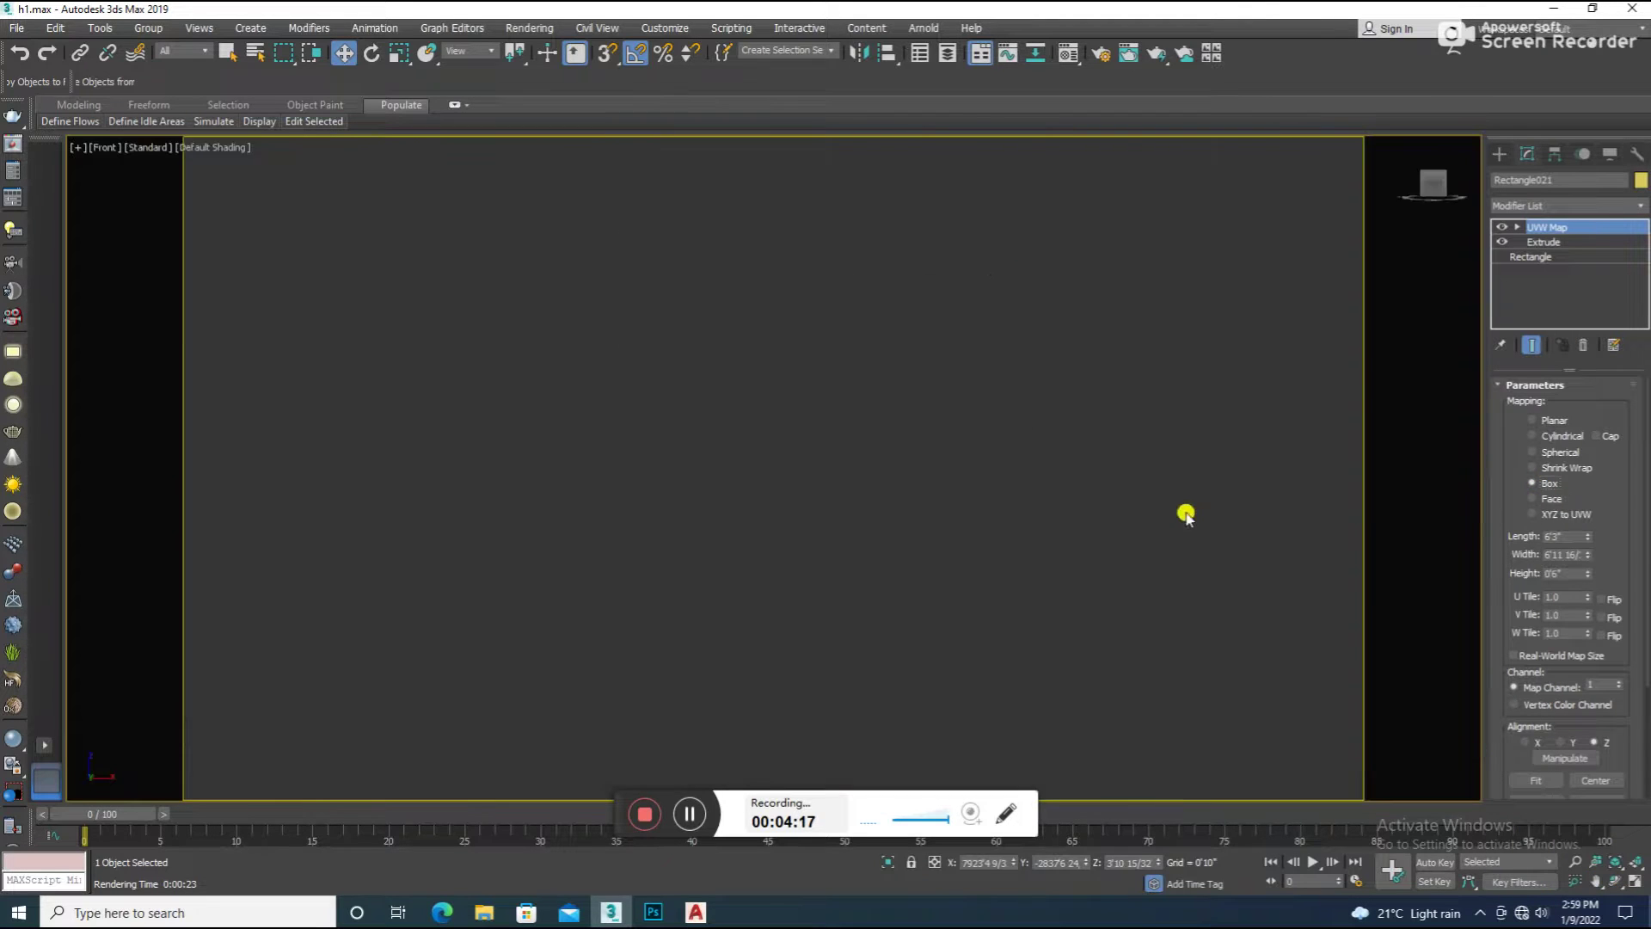
{"action": "key", "text": "z"}
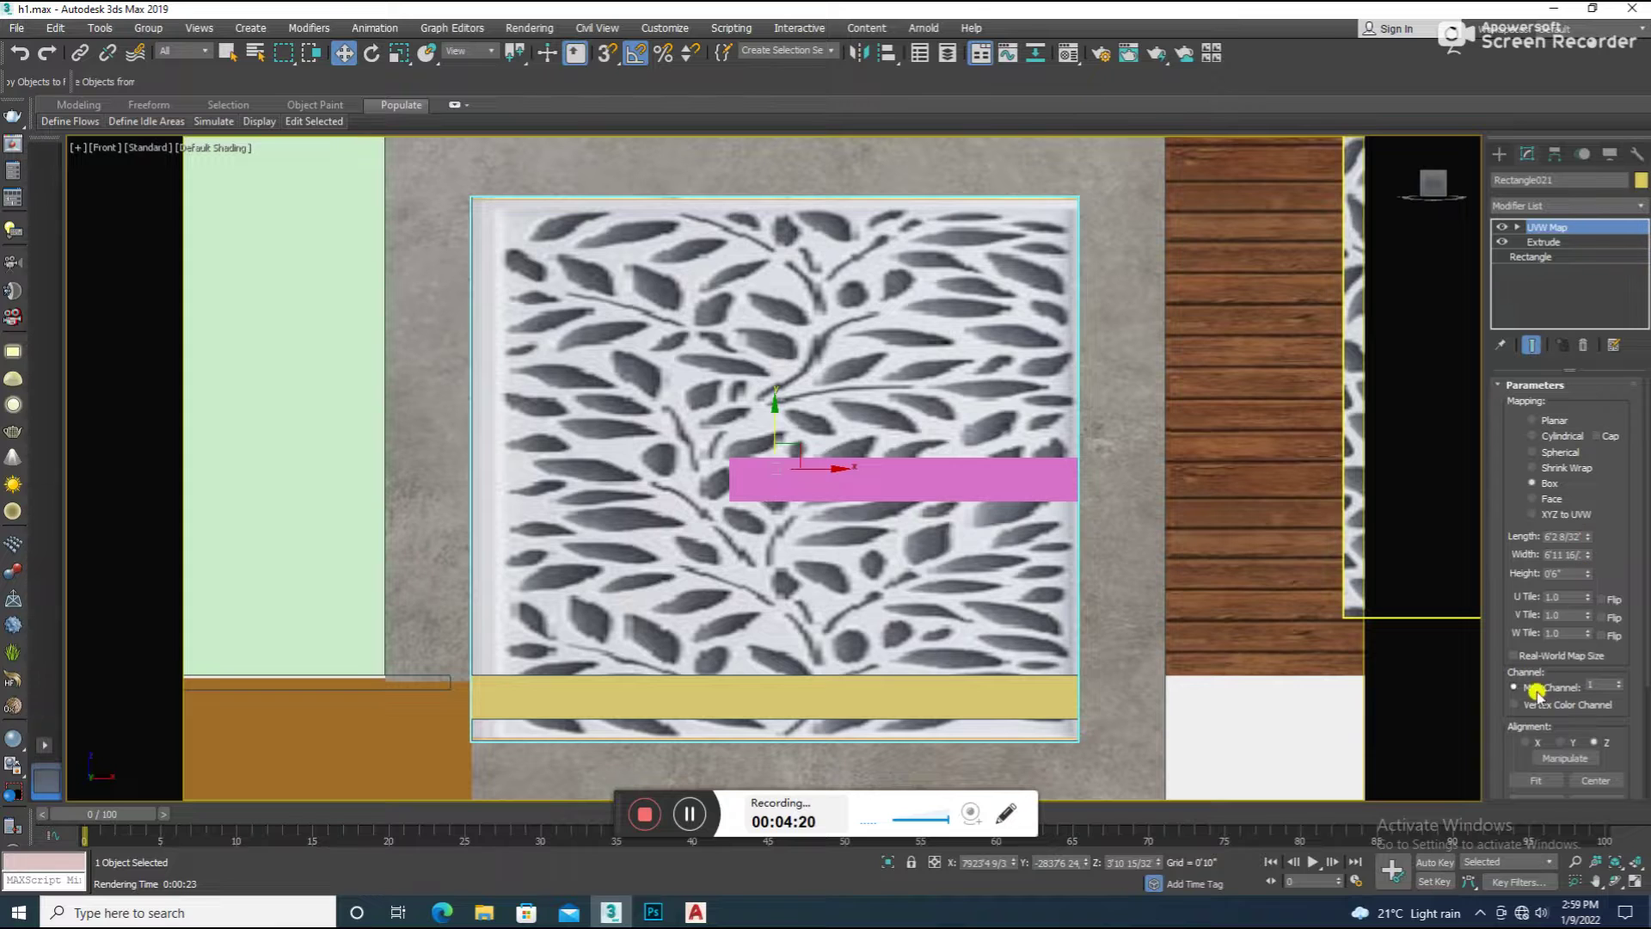
{"action": "left_click", "coordinate": [1530, 745]}
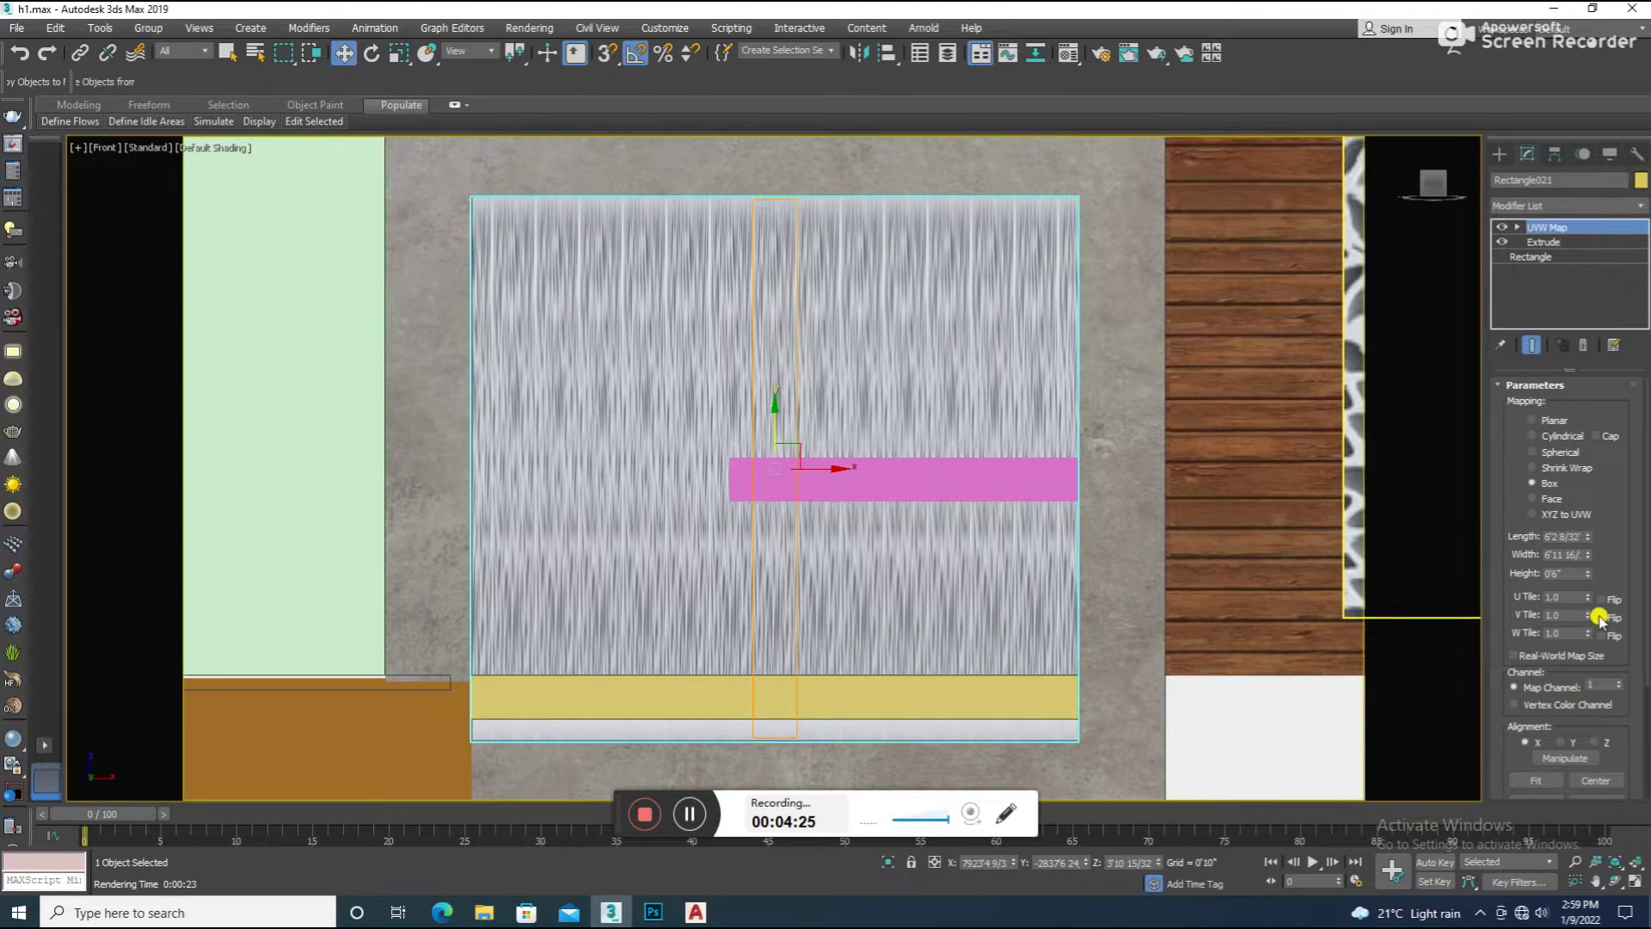
{"action": "left_click_drag", "start_coordinate": [1587, 573], "coordinate": [1592, 846]}
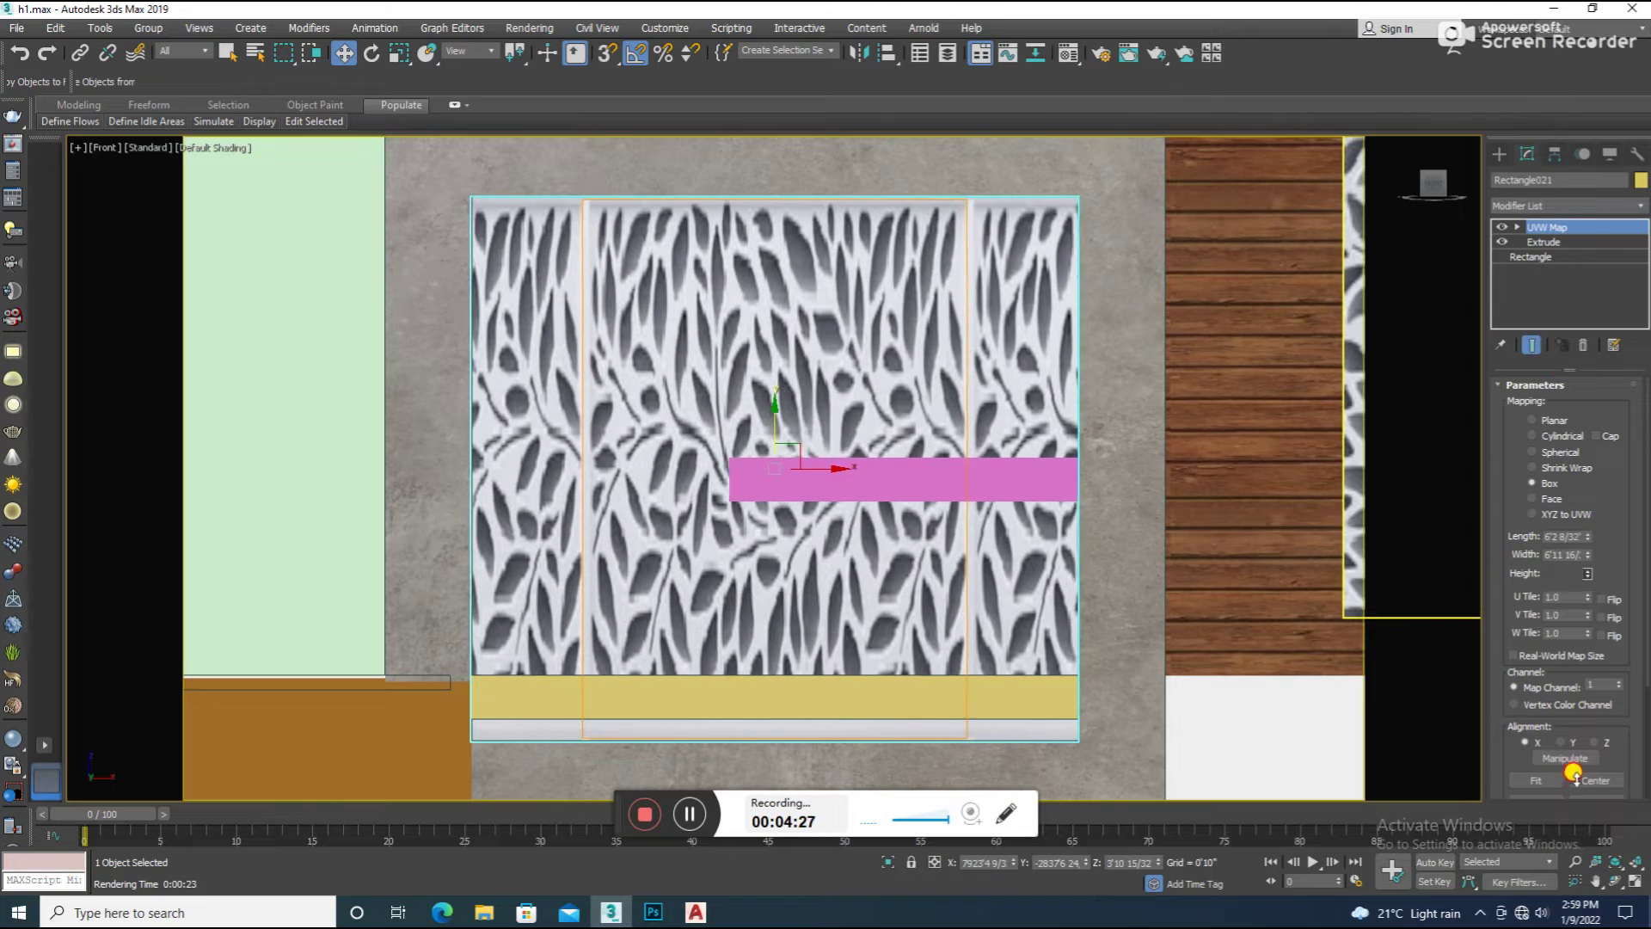
{"action": "left_click_drag", "start_coordinate": [1588, 536], "coordinate": [1613, 578]}
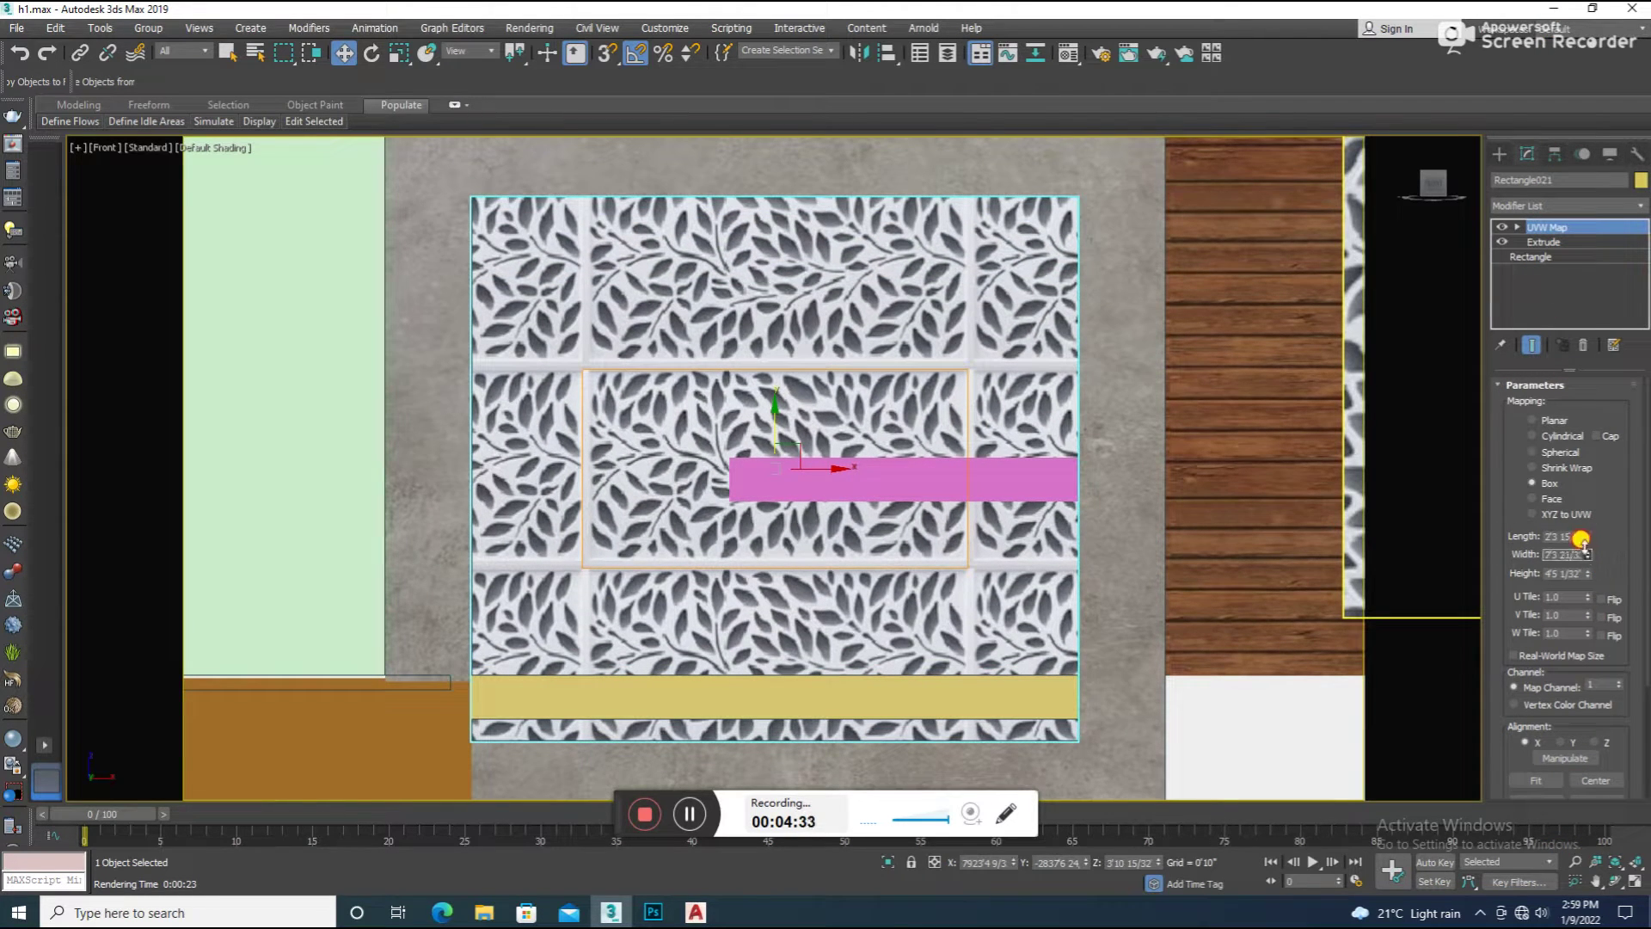
{"action": "mouse_move", "coordinate": [1586, 554]}
{"action": "left_mouse_down"}
{"action": "mouse_move", "coordinate": [1579, 519]}
{"action": "mouse_move", "coordinate": [1585, 545]}
{"action": "left_mouse_up"}
{"action": "key", "text": "c"}
{"action": "left_click", "coordinate": [1196, 355]}
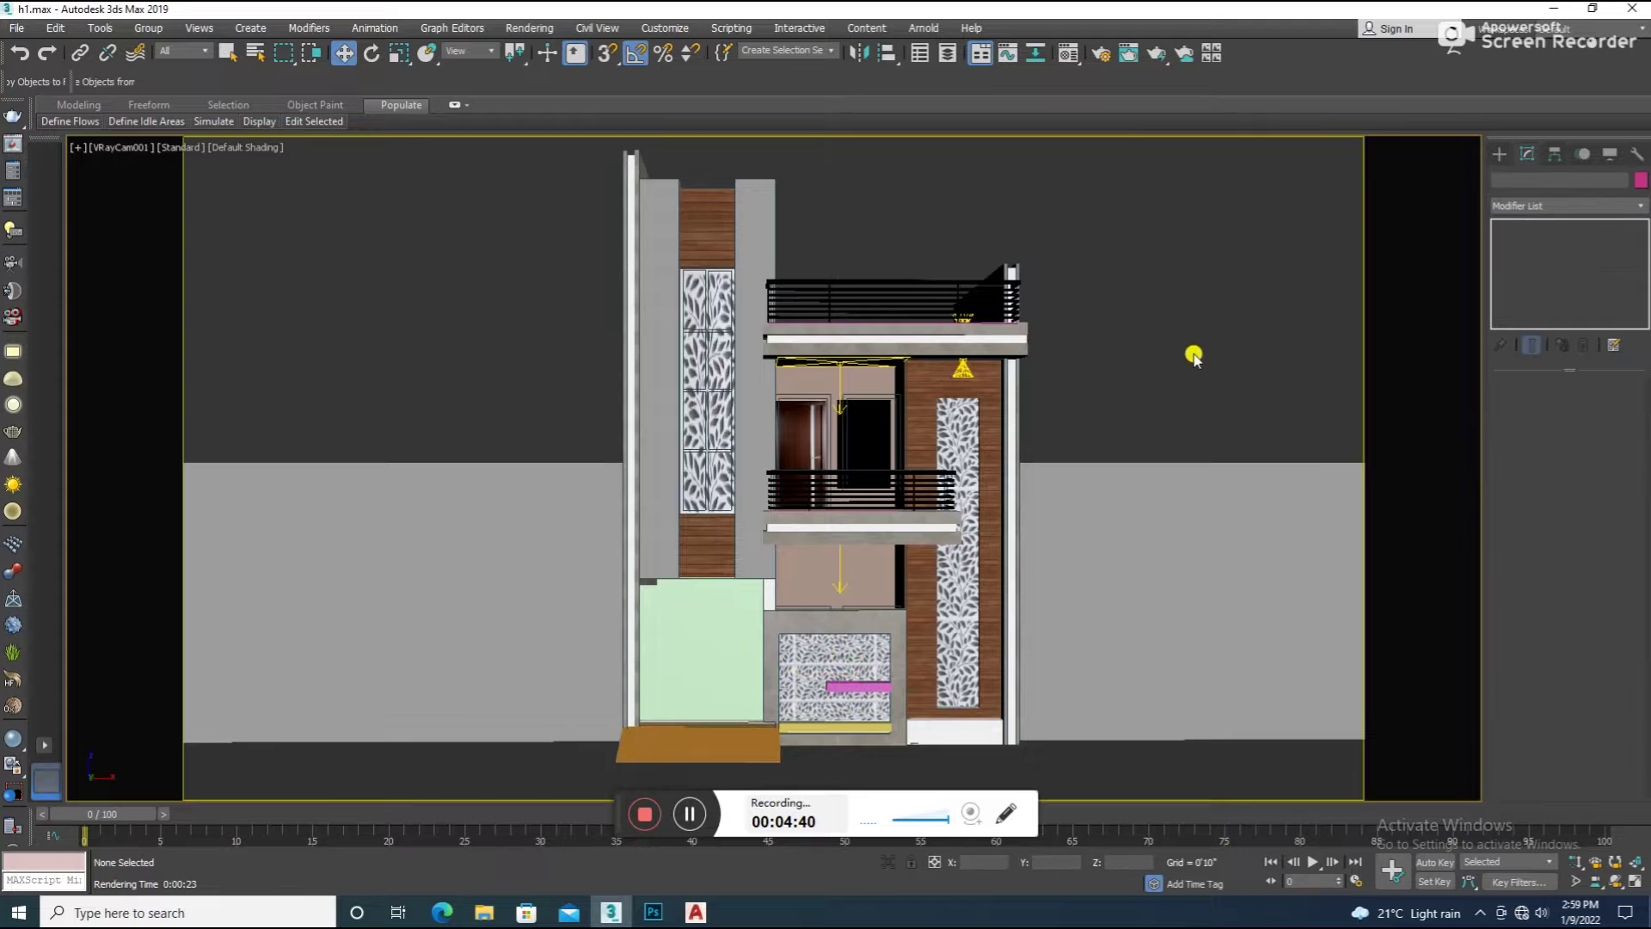
Render the camera view in V-Ray and zoom in to inspect the ground-floor panel
{"action": "key", "text": "shift+q"}
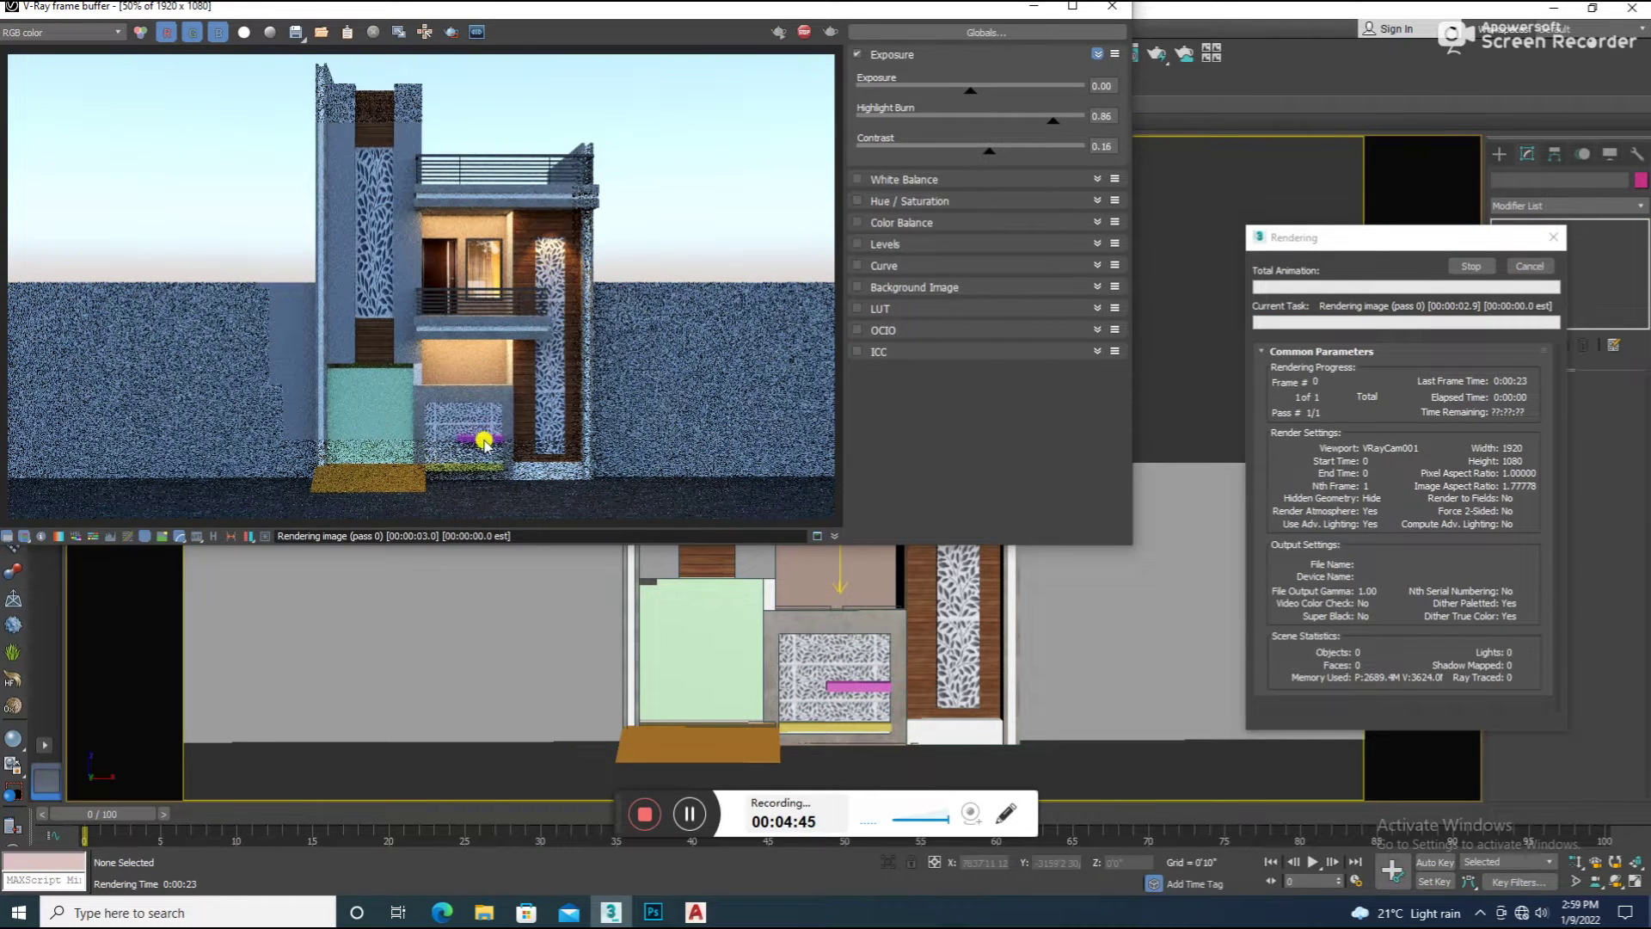
{"action": "scroll", "coordinate": [482, 438], "scroll_direction": "up", "scroll_amount": 2}
{"action": "scroll", "coordinate": [465, 435], "scroll_direction": "down", "scroll_amount": 1}
{"action": "scroll", "coordinate": [465, 435], "scroll_direction": "down", "scroll_amount": 2}
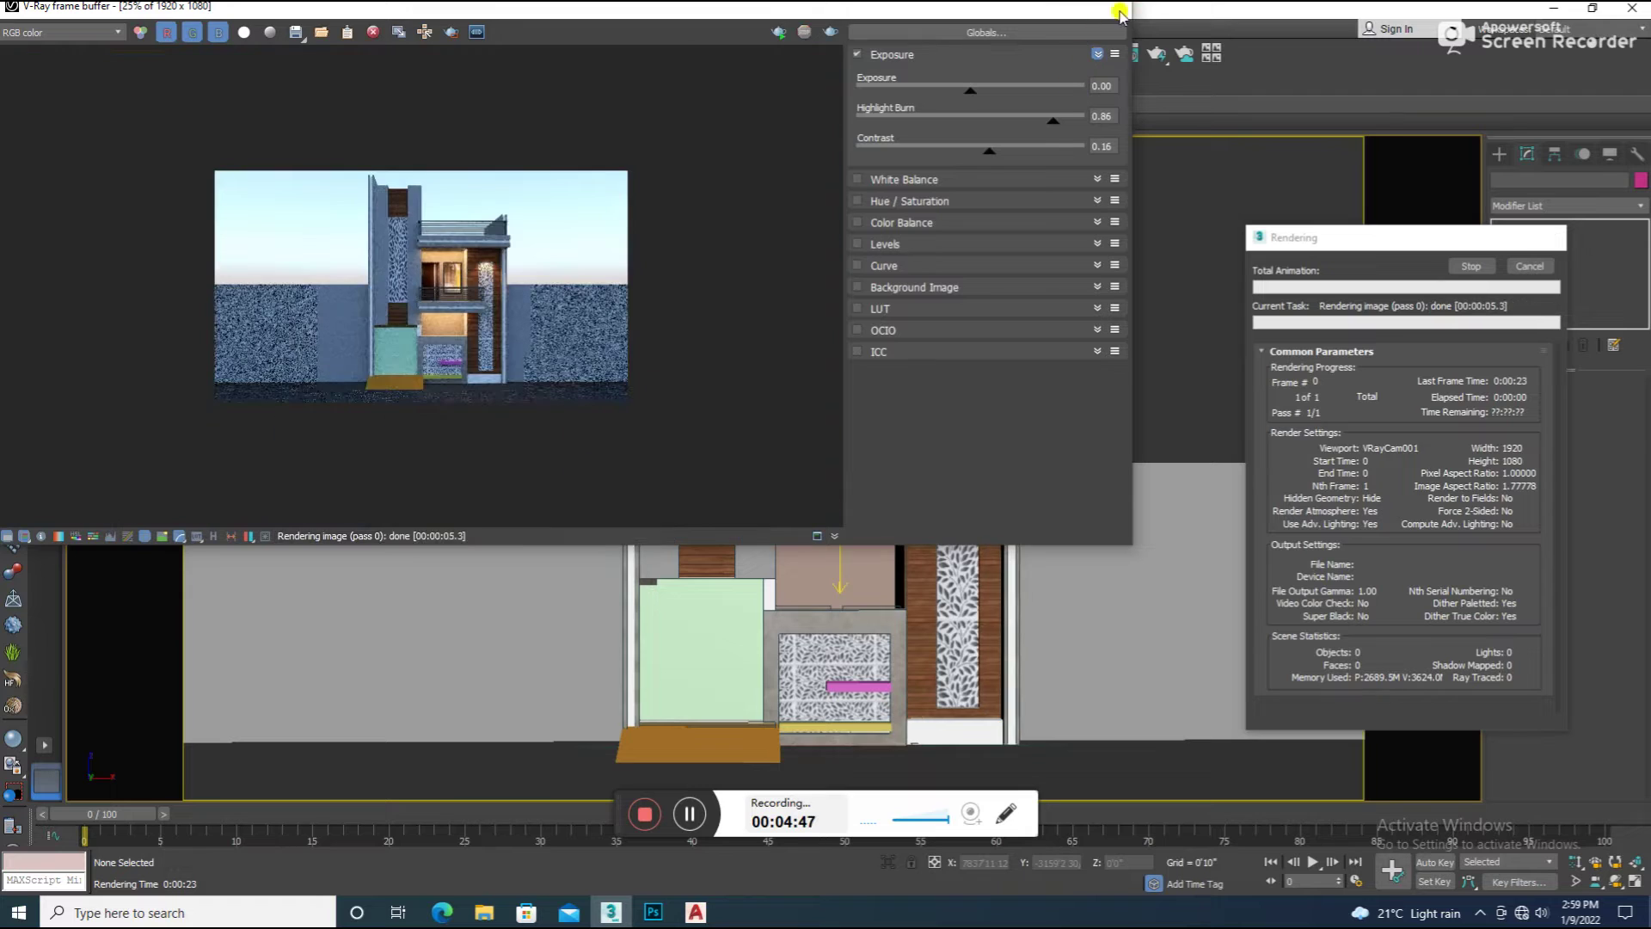
{"action": "left_click", "coordinate": [1121, 10]}
Assign the grey 05 - Default material to the leaf-patterned ground-floor panel and re-render
{"action": "left_click", "coordinate": [868, 642]}
{"action": "key", "text": "m"}
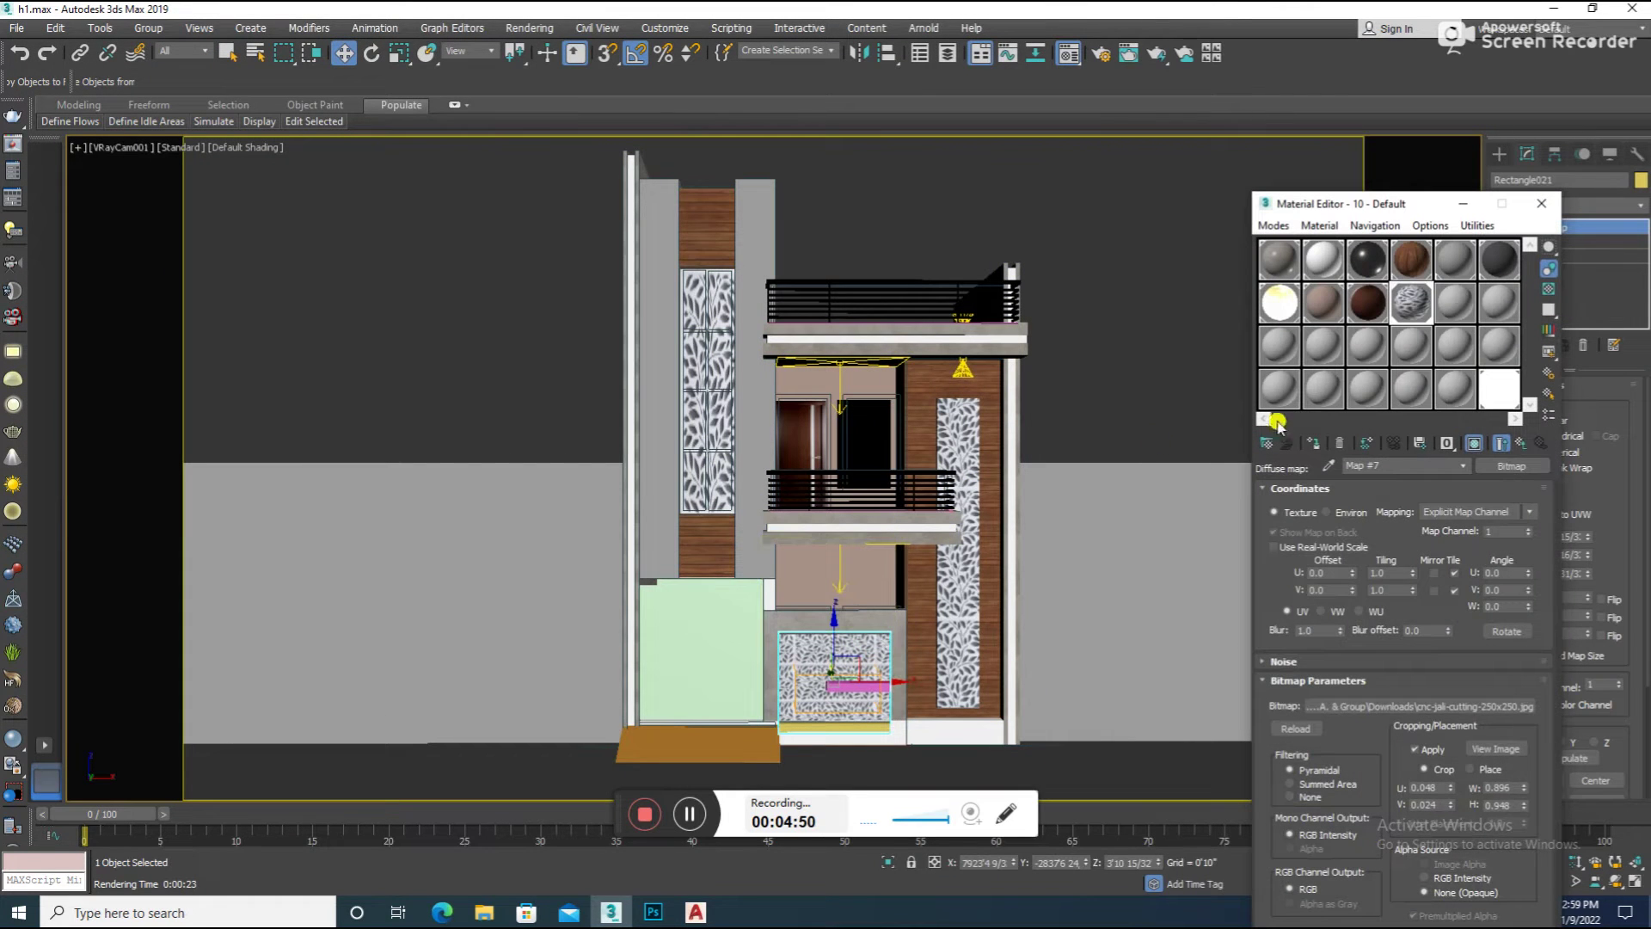
{"action": "left_click", "coordinate": [1439, 298]}
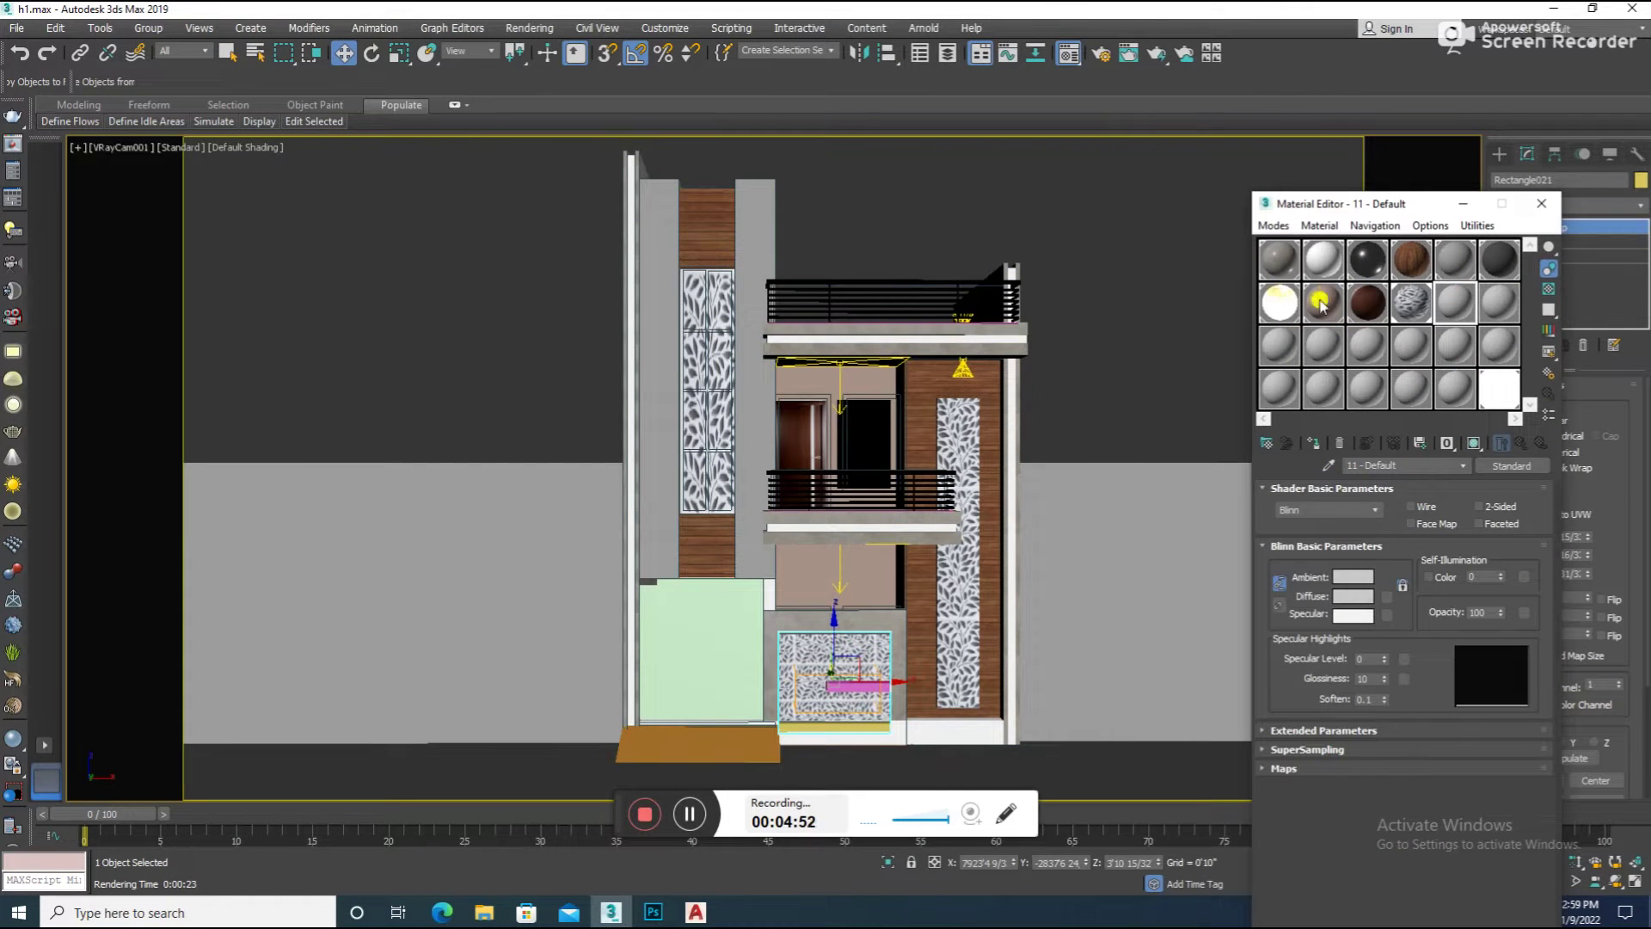
{"action": "left_click", "coordinate": [1455, 258]}
{"action": "left_click", "coordinate": [1314, 443]}
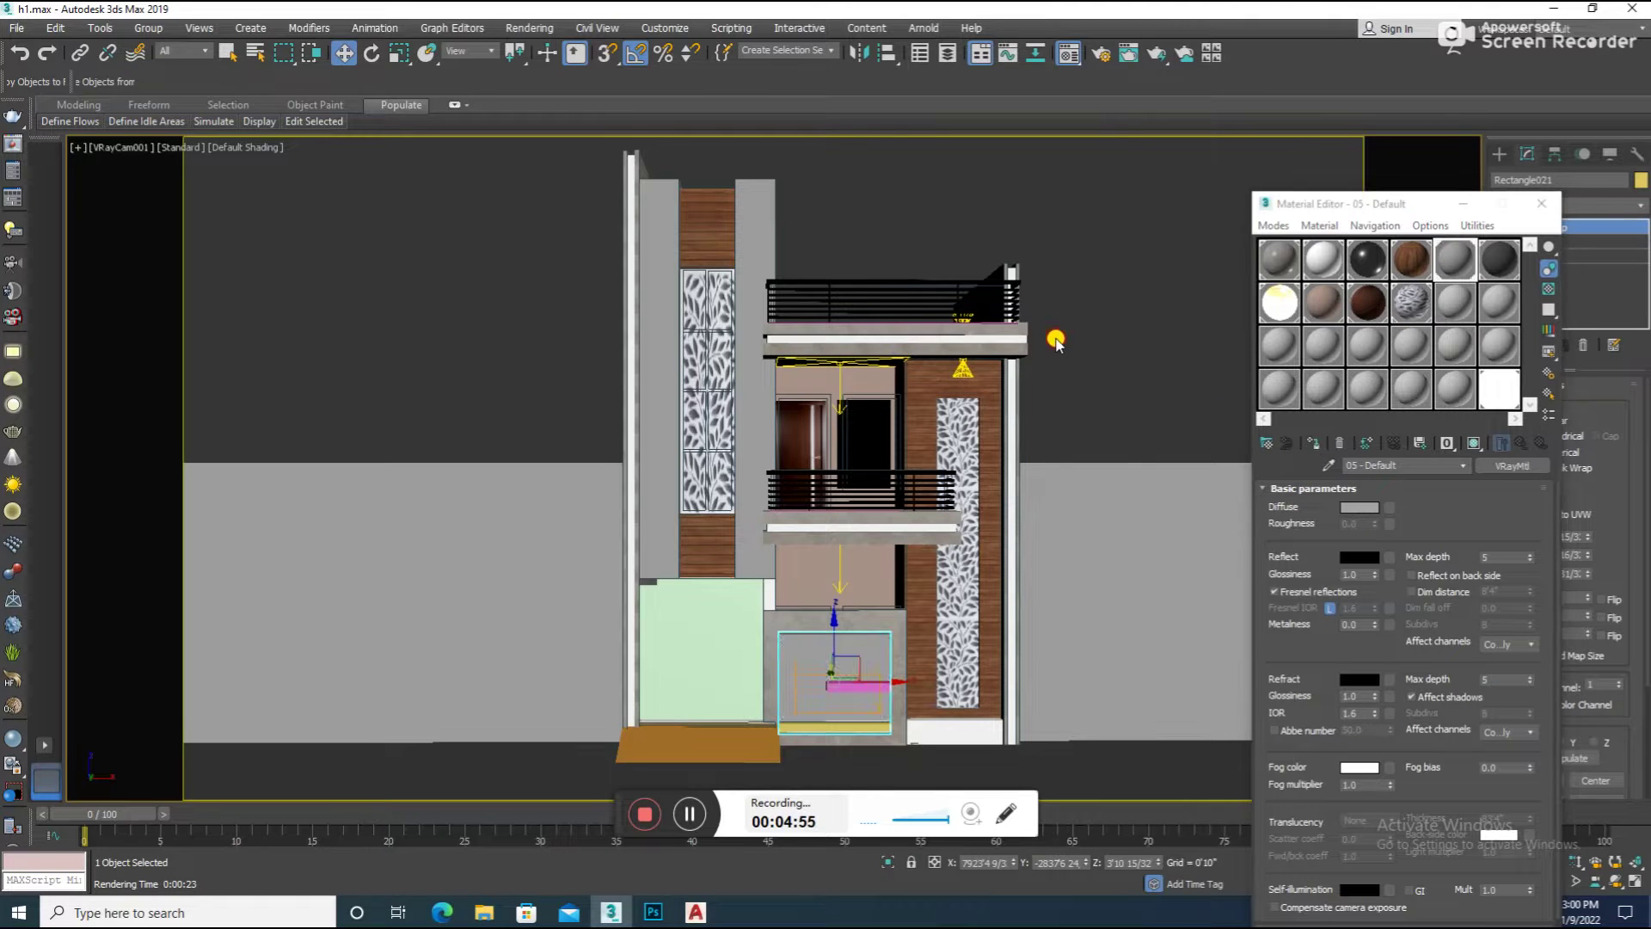
{"action": "key", "text": "shift+q"}
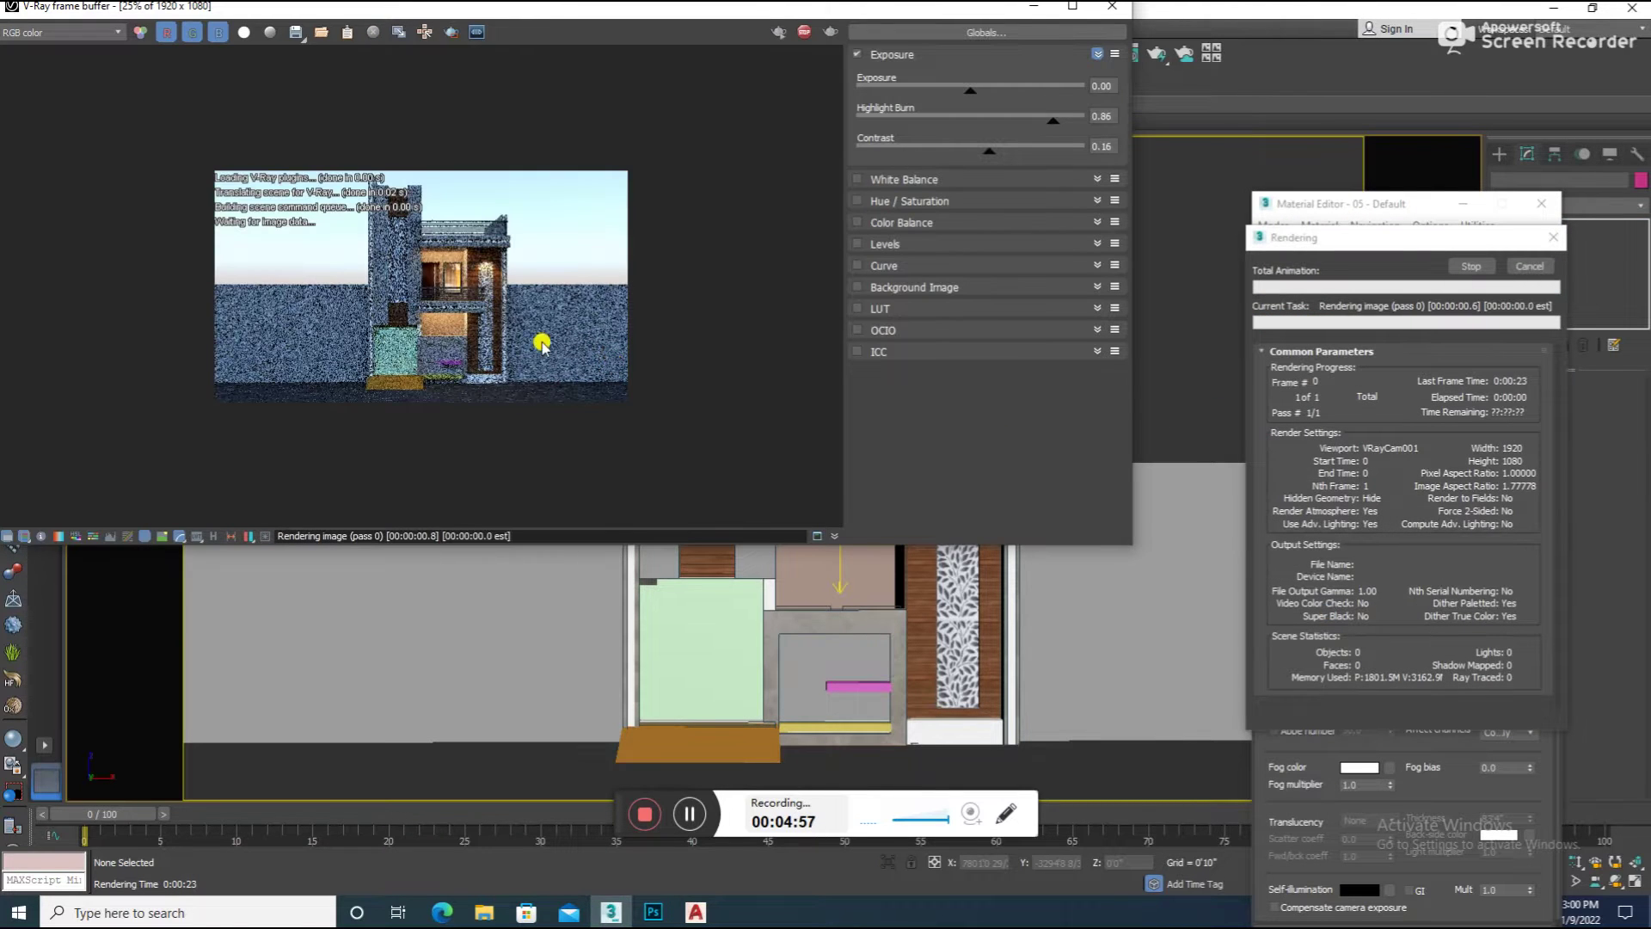
{"action": "left_click", "coordinate": [1112, 6]}
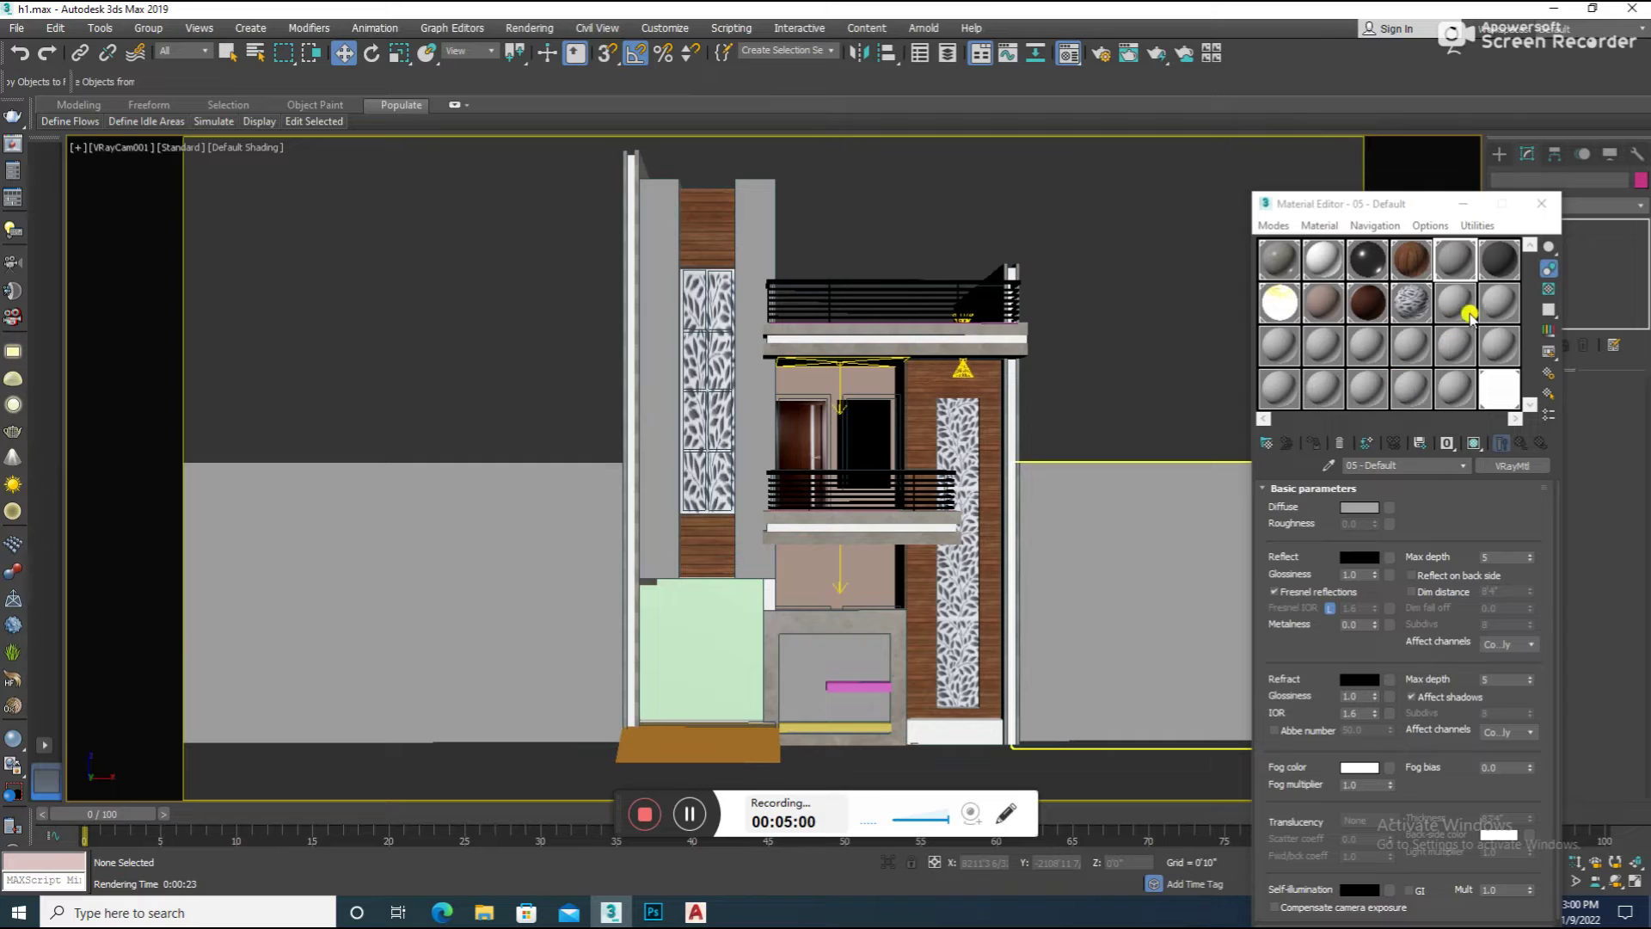
Convert material slot 11 to a VRayMtl and choose a Bitmap for its diffuse map
{"action": "left_click", "coordinate": [1454, 302]}
{"action": "left_click", "coordinate": [1520, 465]}
{"action": "double_click", "coordinate": [955, 596]}
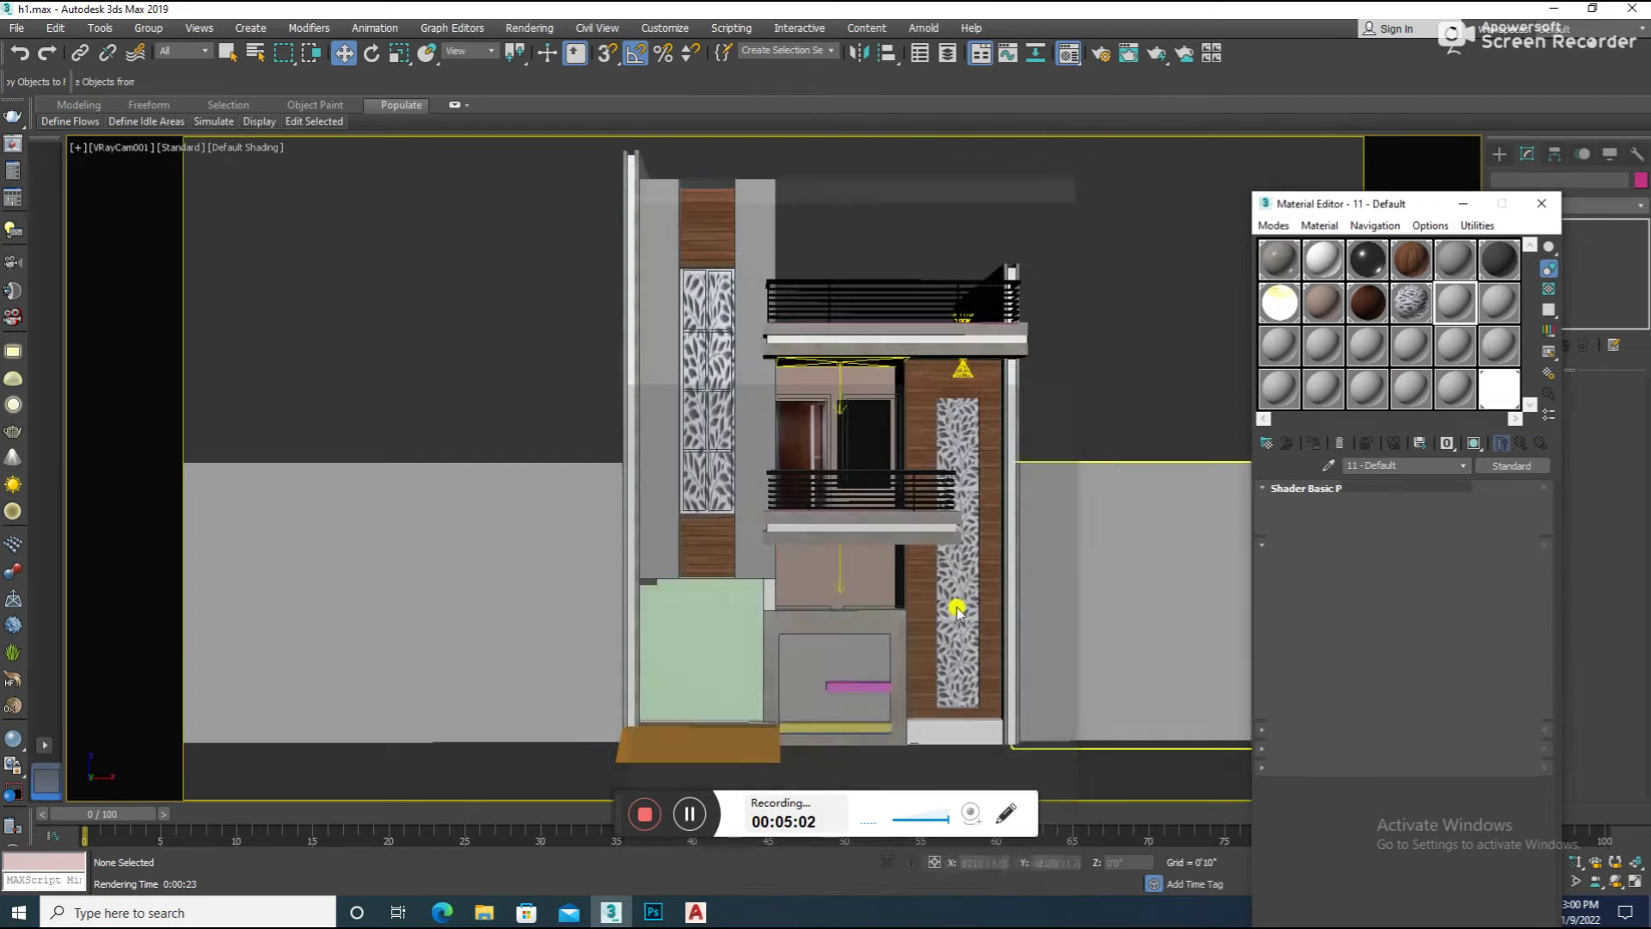
{"action": "left_click", "coordinate": [1390, 507]}
{"action": "double_click", "coordinate": [688, 276]}
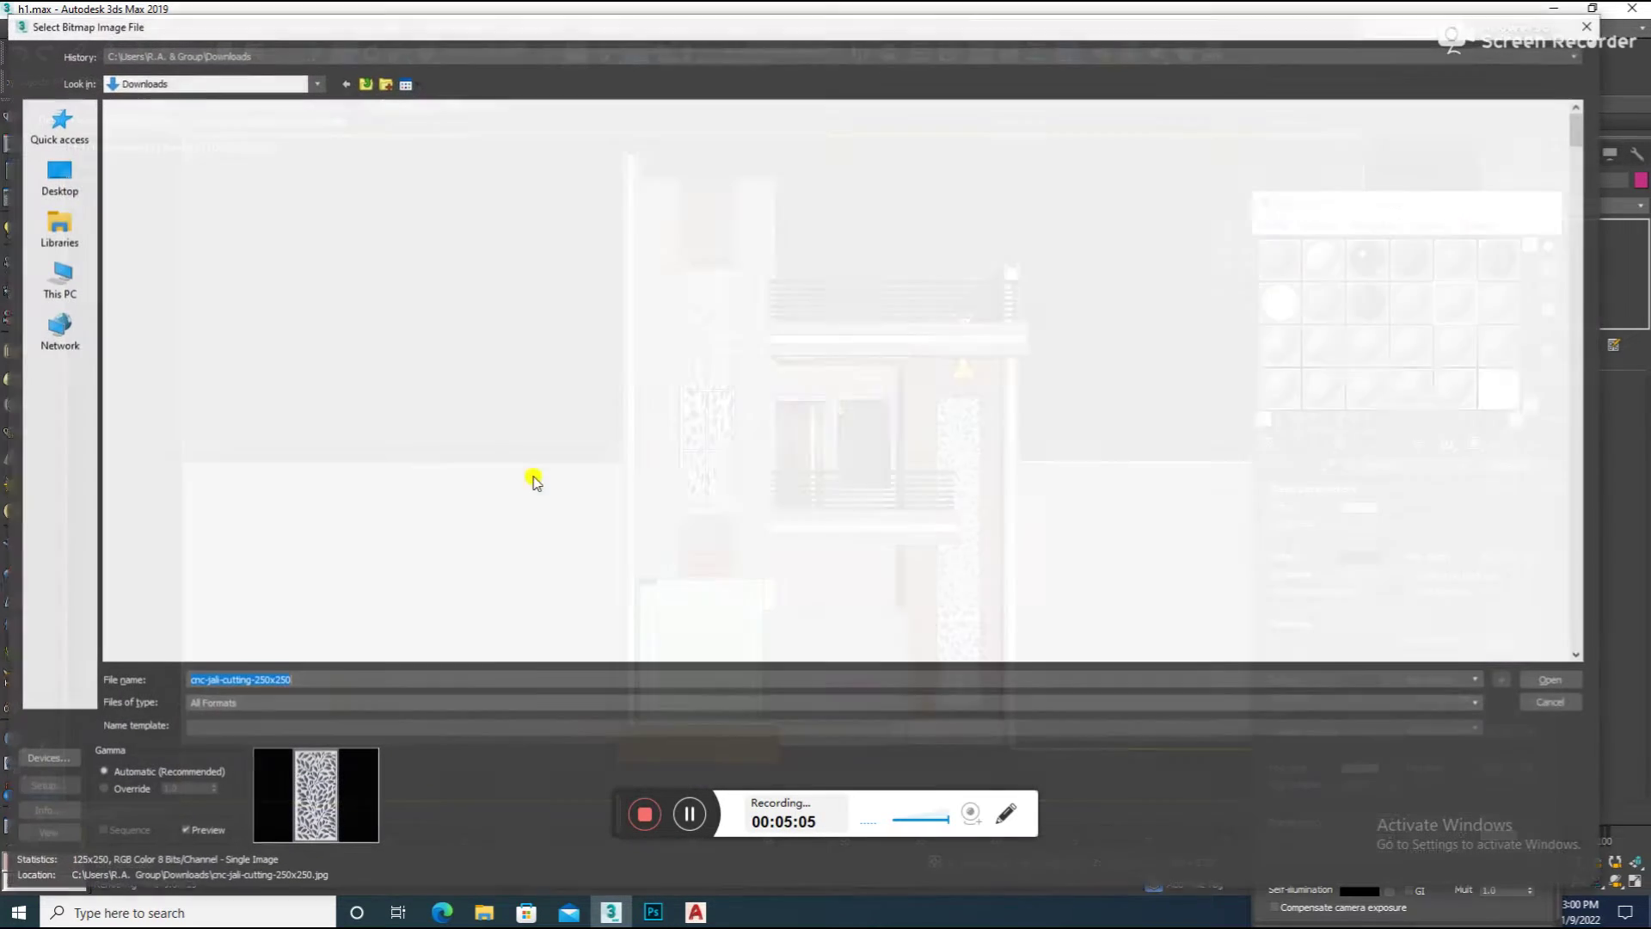
Scroll through Downloads and pick the European Castle Stone - Mutual Materials image as the diffuse bitmap
{"action": "scroll", "coordinate": [568, 471], "scroll_direction": "down", "scroll_amount": 5}
{"action": "scroll", "coordinate": [593, 463], "scroll_direction": "down", "scroll_amount": 5}
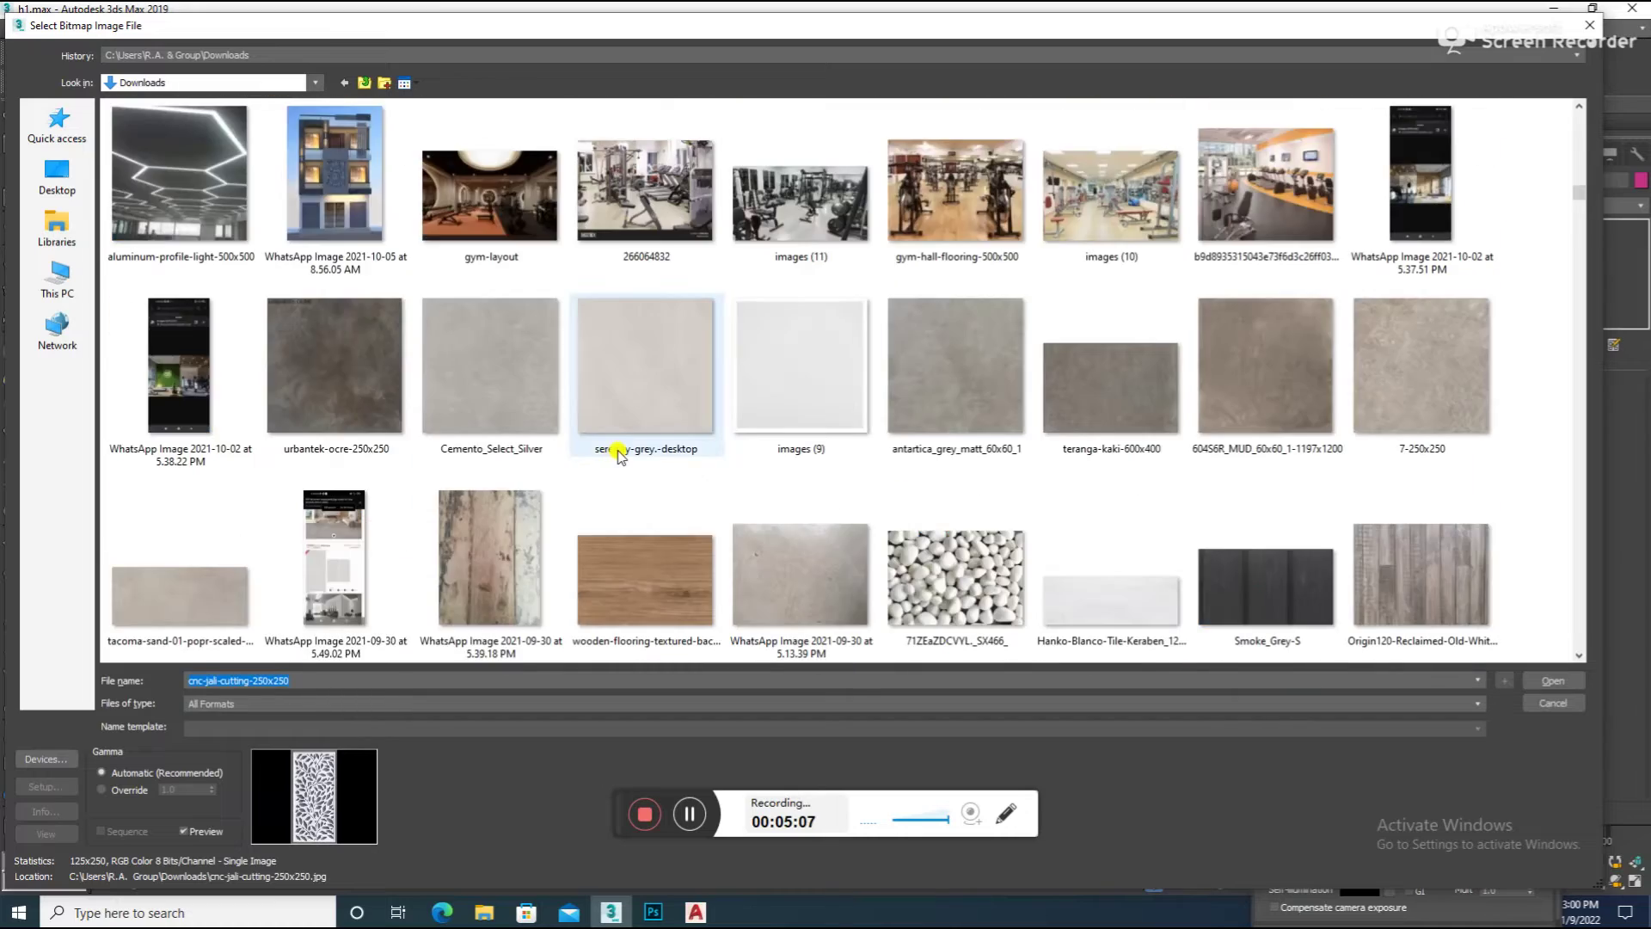
{"action": "scroll", "coordinate": [606, 457], "scroll_direction": "down", "scroll_amount": 5}
{"action": "scroll", "coordinate": [619, 454], "scroll_direction": "down", "scroll_amount": 5}
{"action": "scroll", "coordinate": [622, 451], "scroll_direction": "down", "scroll_amount": 5}
{"action": "scroll", "coordinate": [622, 450], "scroll_direction": "down", "scroll_amount": 5}
{"action": "scroll", "coordinate": [622, 449], "scroll_direction": "down", "scroll_amount": 5}
{"action": "scroll", "coordinate": [621, 449], "scroll_direction": "down", "scroll_amount": 5}
{"action": "scroll", "coordinate": [621, 448], "scroll_direction": "down", "scroll_amount": 5}
{"action": "scroll", "coordinate": [621, 448], "scroll_direction": "down", "scroll_amount": 5}
{"action": "scroll", "coordinate": [621, 448], "scroll_direction": "down", "scroll_amount": 5}
{"action": "scroll", "coordinate": [622, 449], "scroll_direction": "down", "scroll_amount": 5}
{"action": "scroll", "coordinate": [621, 449], "scroll_direction": "down", "scroll_amount": 3}
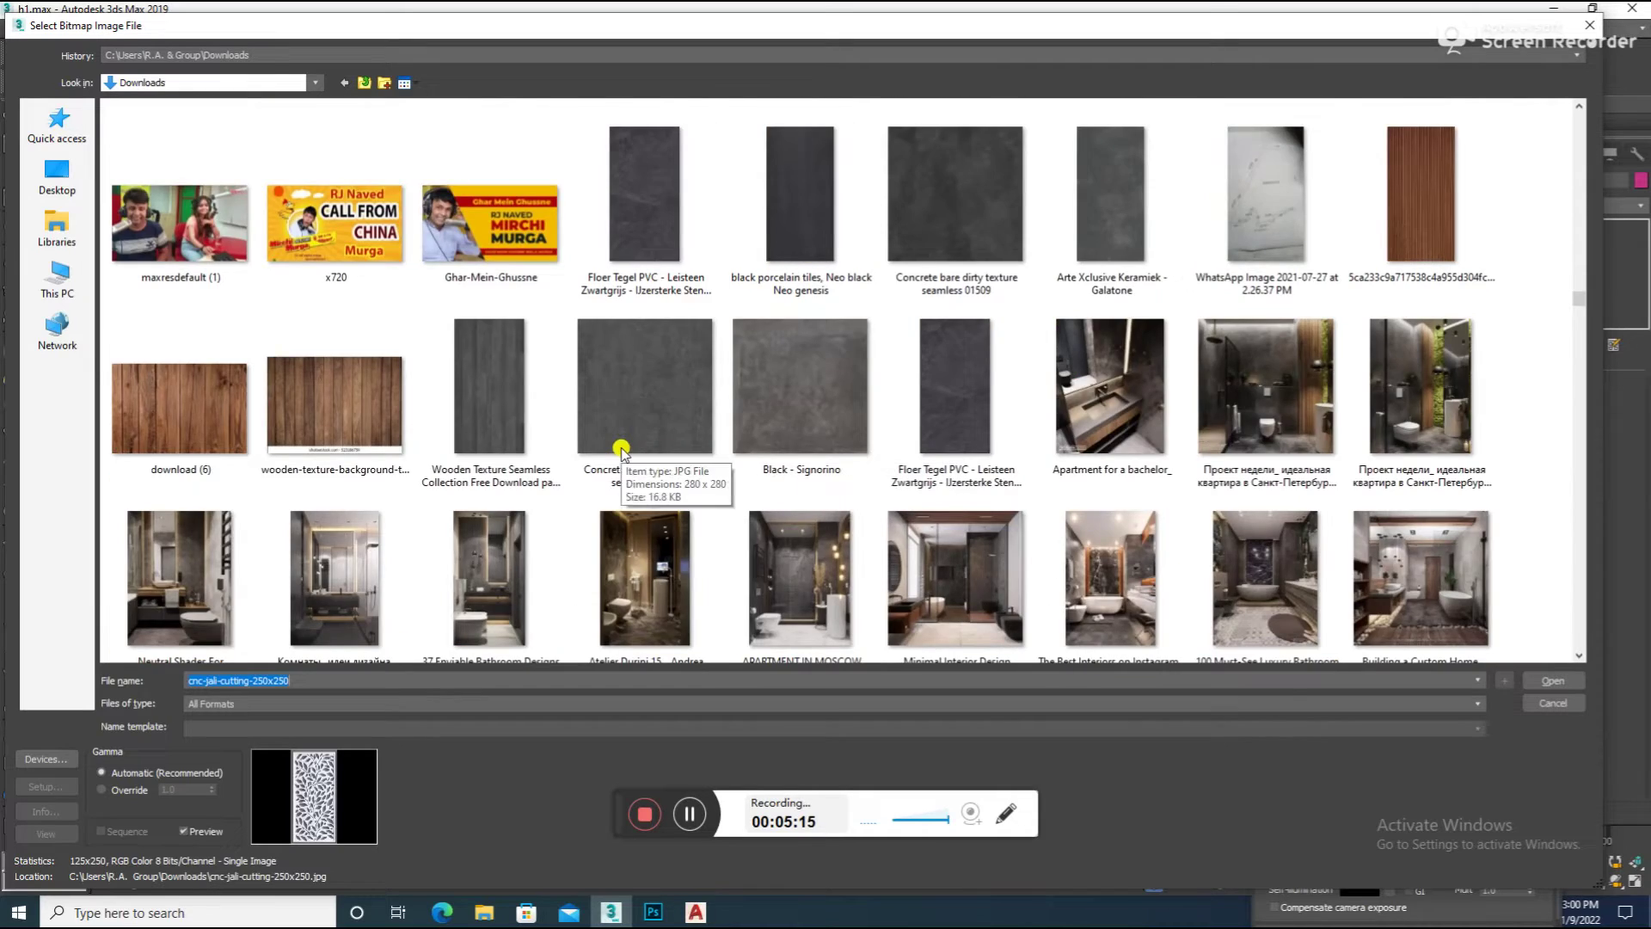
{"action": "scroll", "coordinate": [622, 449], "scroll_direction": "down", "scroll_amount": 5}
{"action": "scroll", "coordinate": [621, 449], "scroll_direction": "down", "scroll_amount": 5}
{"action": "scroll", "coordinate": [622, 450], "scroll_direction": "down", "scroll_amount": 5}
{"action": "scroll", "coordinate": [622, 449], "scroll_direction": "down", "scroll_amount": 5}
{"action": "scroll", "coordinate": [621, 448], "scroll_direction": "down", "scroll_amount": 5}
{"action": "scroll", "coordinate": [622, 449], "scroll_direction": "down", "scroll_amount": 5}
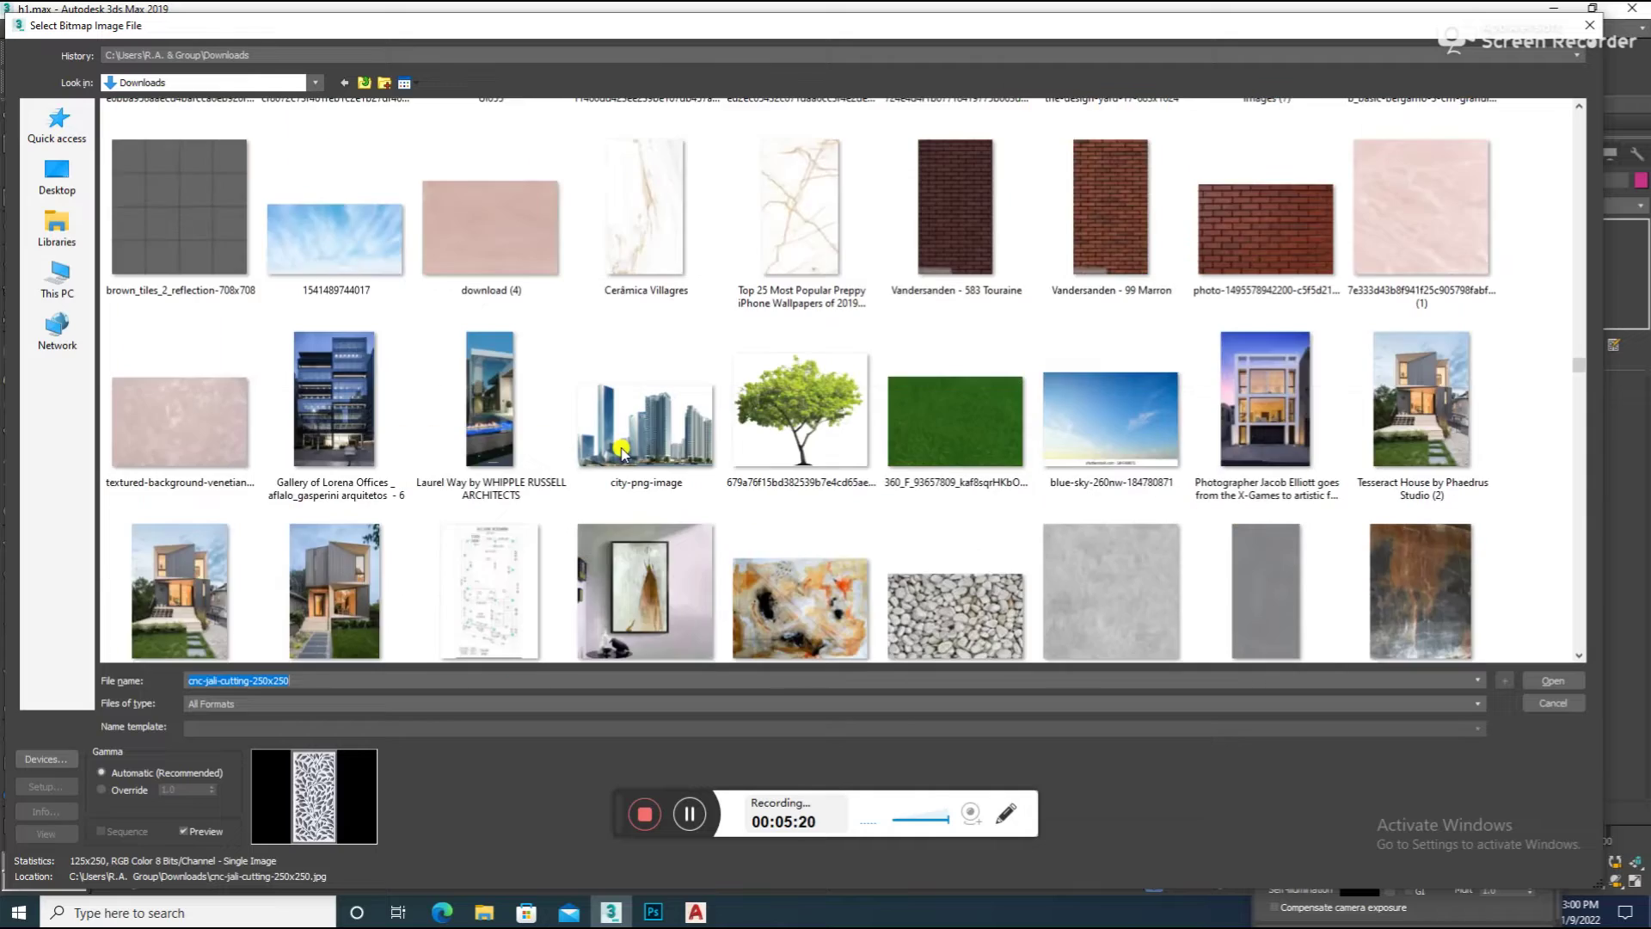
{"action": "scroll", "coordinate": [621, 449], "scroll_direction": "down", "scroll_amount": 5}
{"action": "scroll", "coordinate": [619, 449], "scroll_direction": "down", "scroll_amount": 5}
{"action": "scroll", "coordinate": [612, 450], "scroll_direction": "down", "scroll_amount": 5}
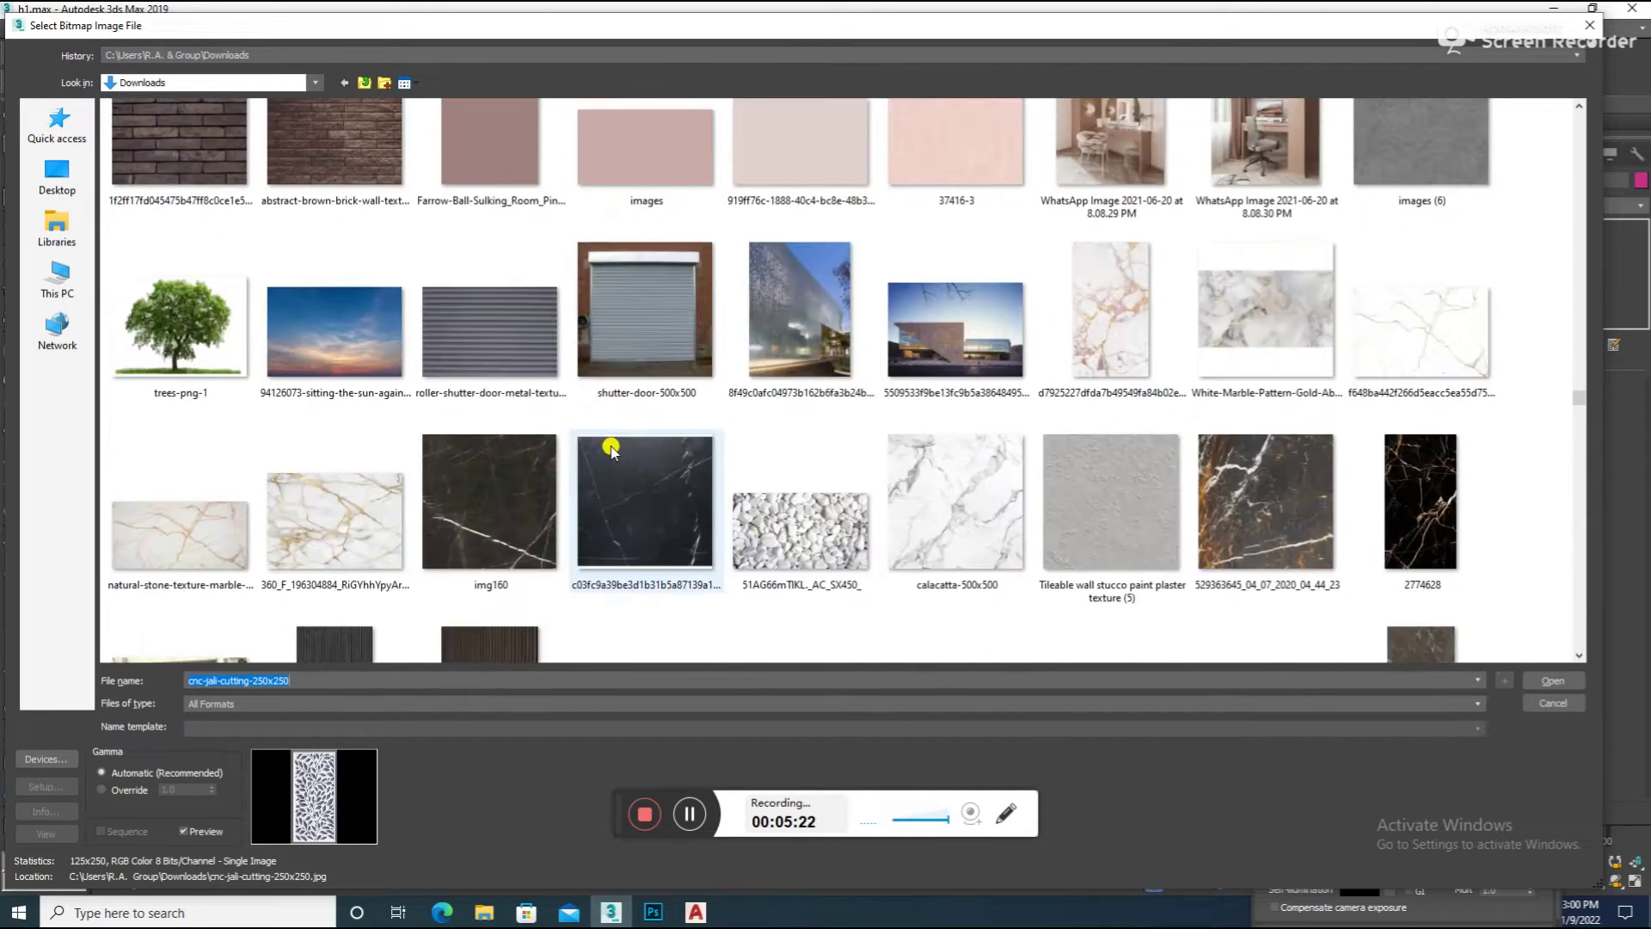
{"action": "scroll", "coordinate": [611, 449], "scroll_direction": "down", "scroll_amount": 5}
{"action": "scroll", "coordinate": [637, 430], "scroll_direction": "down", "scroll_amount": 5}
{"action": "scroll", "coordinate": [658, 422], "scroll_direction": "down", "scroll_amount": 5}
{"action": "scroll", "coordinate": [666, 423], "scroll_direction": "down", "scroll_amount": 5}
{"action": "scroll", "coordinate": [669, 425], "scroll_direction": "down", "scroll_amount": 5}
{"action": "scroll", "coordinate": [671, 424], "scroll_direction": "down", "scroll_amount": 5}
{"action": "scroll", "coordinate": [676, 426], "scroll_direction": "down", "scroll_amount": 3}
{"action": "scroll", "coordinate": [675, 426], "scroll_direction": "down", "scroll_amount": 5}
{"action": "scroll", "coordinate": [675, 426], "scroll_direction": "down", "scroll_amount": 5}
{"action": "scroll", "coordinate": [675, 425], "scroll_direction": "down", "scroll_amount": 5}
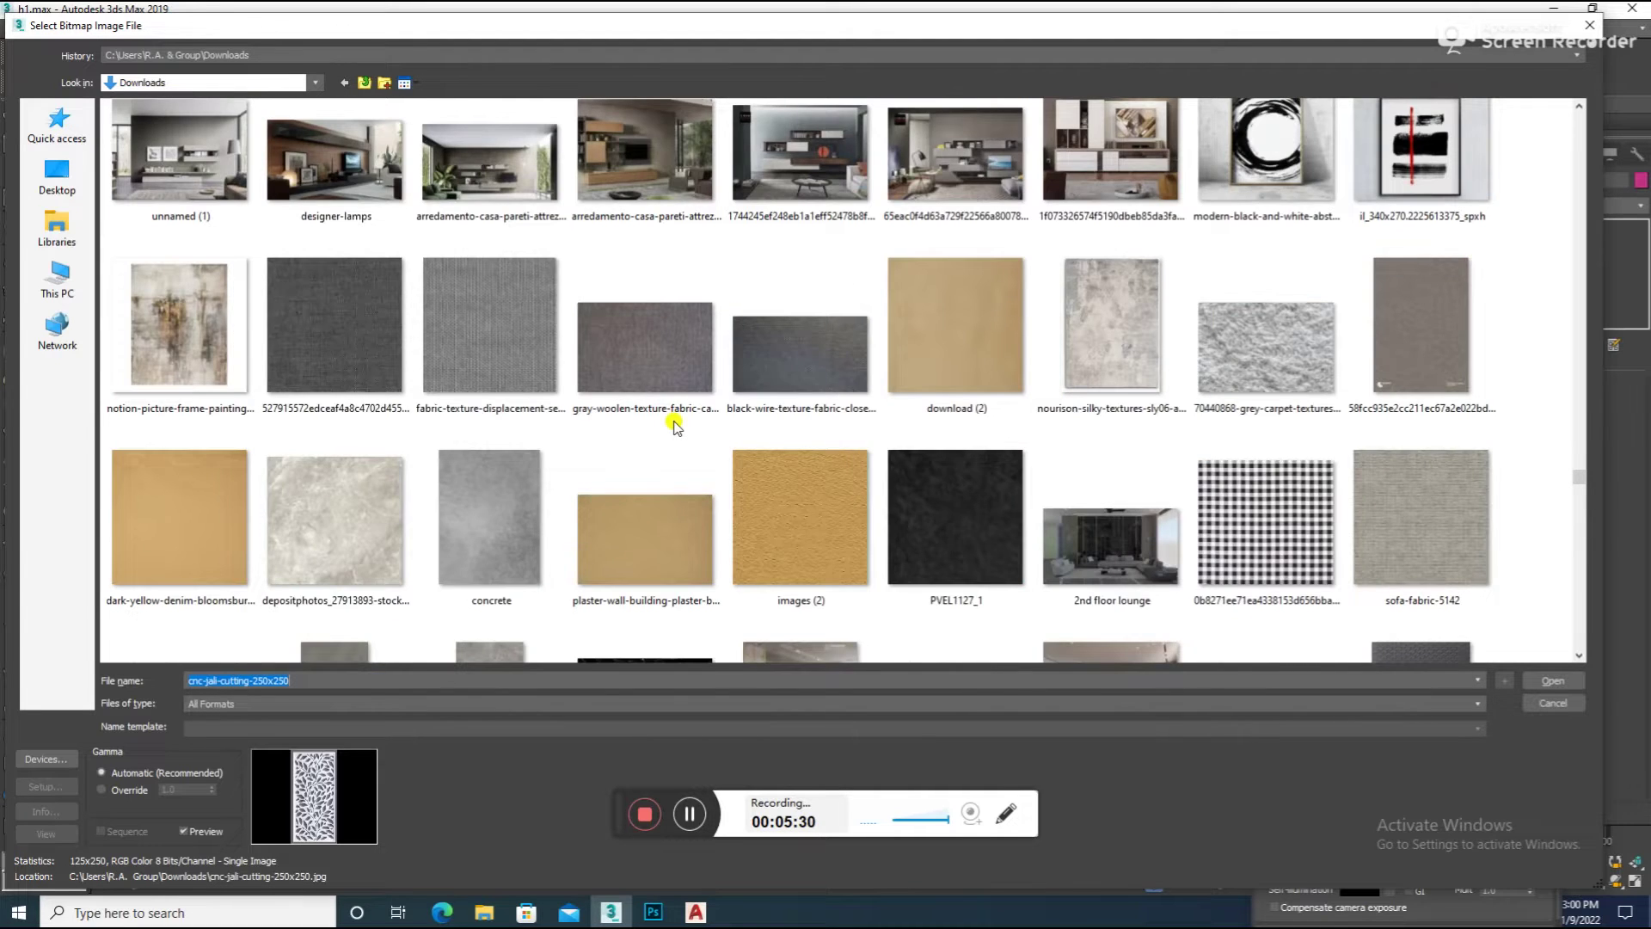
{"action": "scroll", "coordinate": [676, 424], "scroll_direction": "down", "scroll_amount": 5}
{"action": "scroll", "coordinate": [675, 418], "scroll_direction": "down", "scroll_amount": 5}
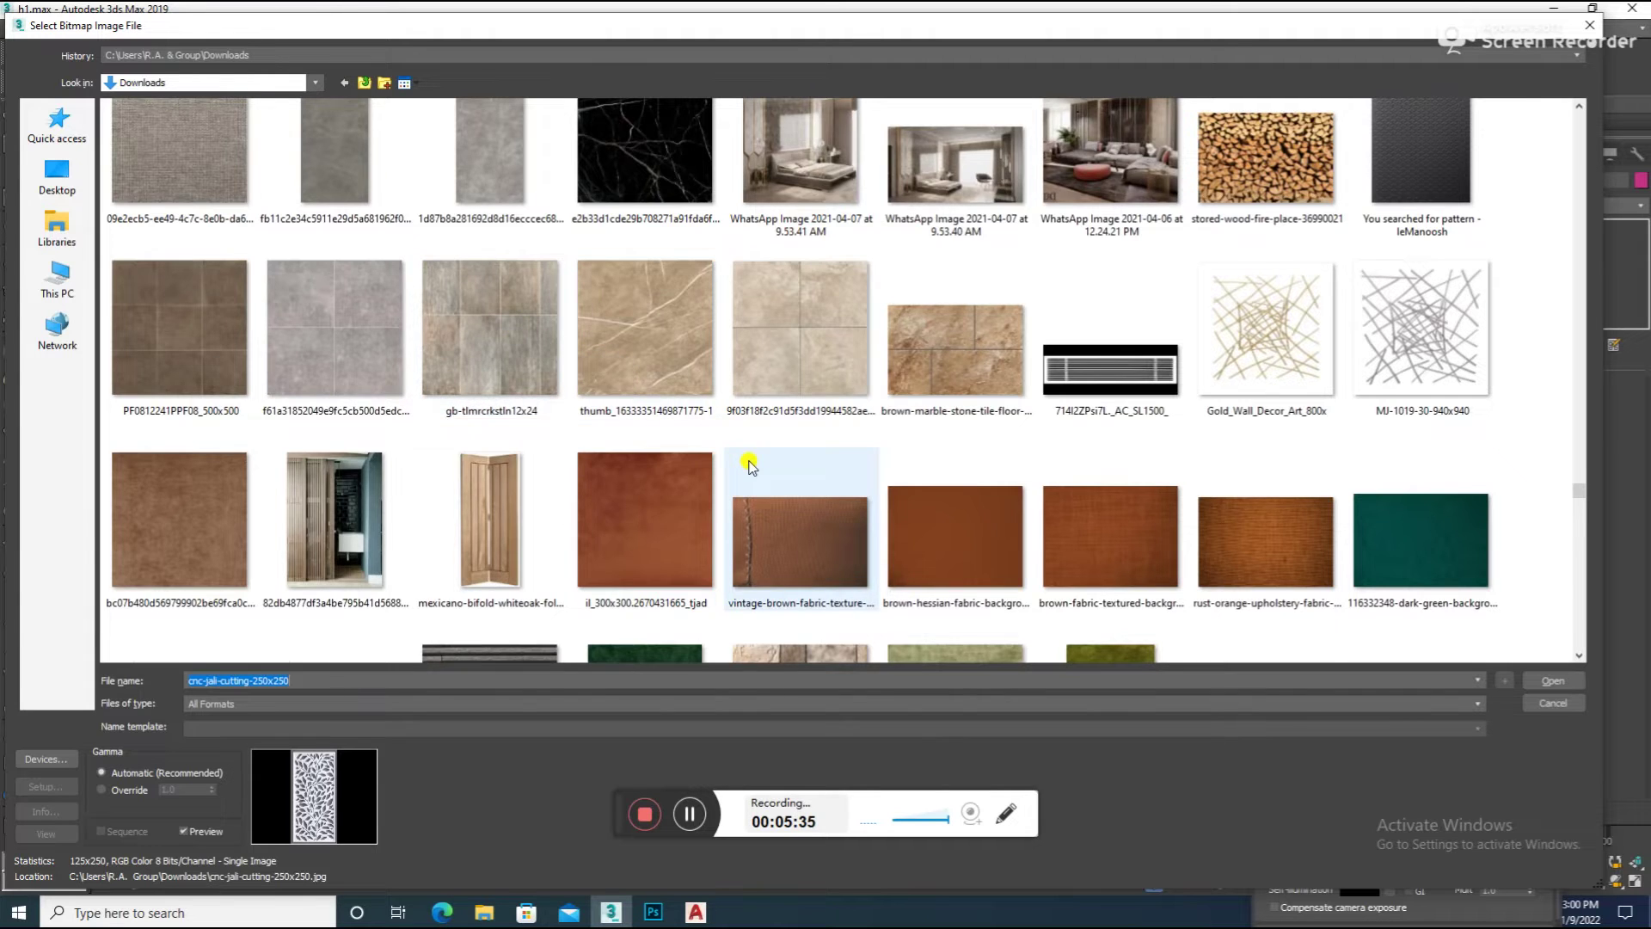
{"action": "scroll", "coordinate": [750, 465], "scroll_direction": "down", "scroll_amount": 5}
{"action": "left_click", "coordinate": [972, 311]}
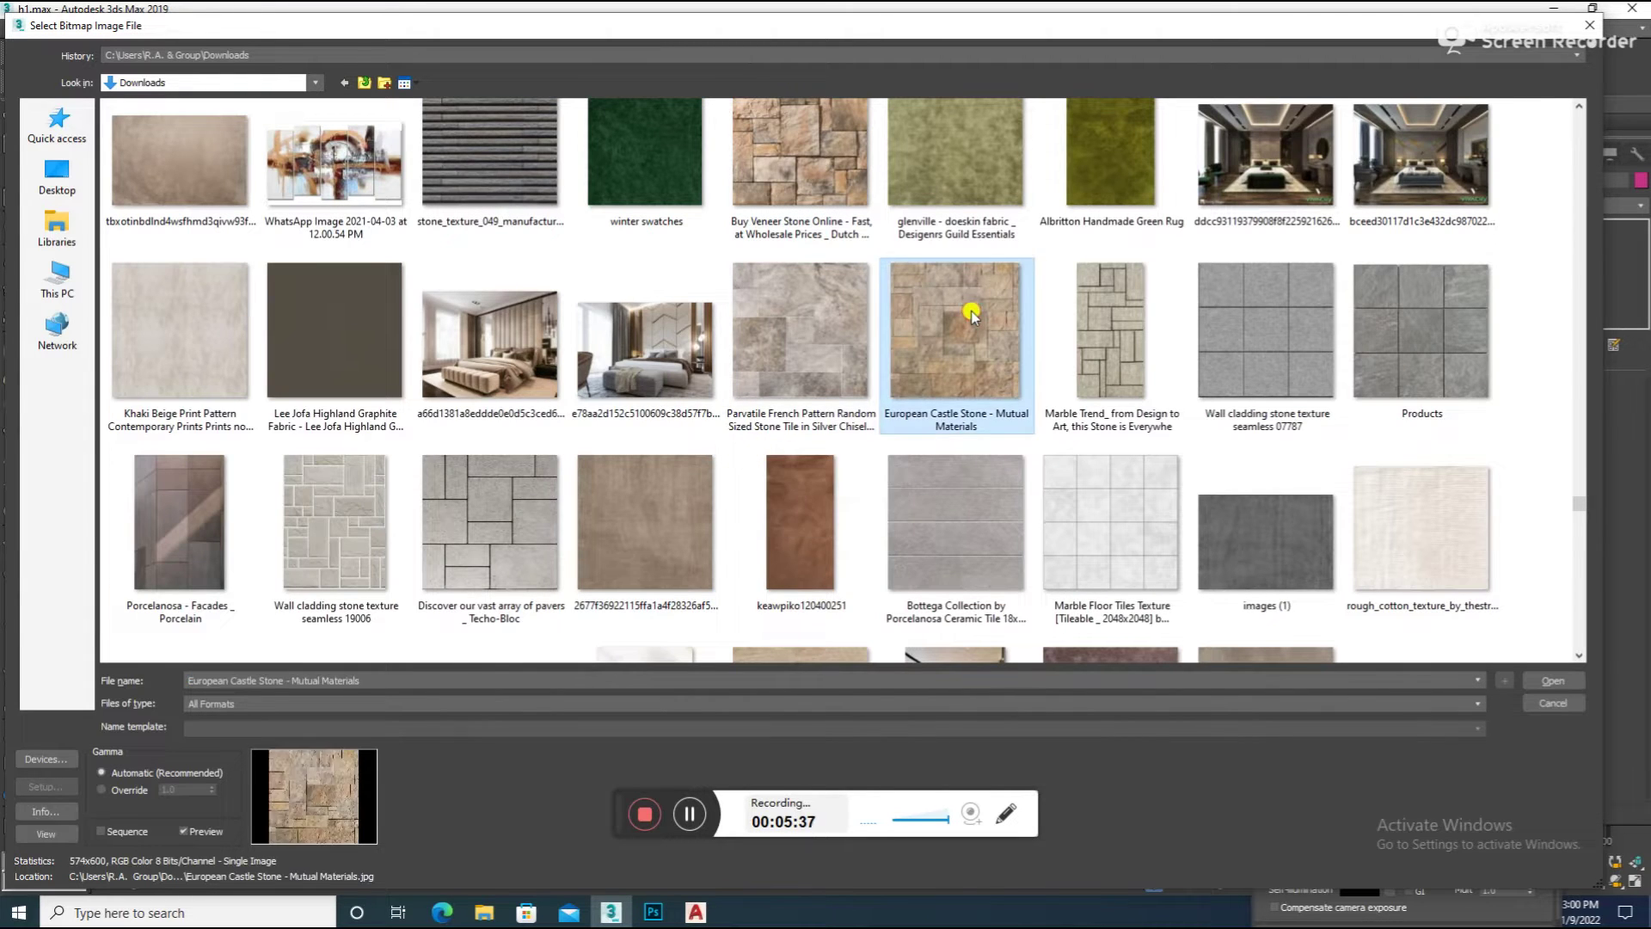
{"action": "double_click", "coordinate": [972, 312]}
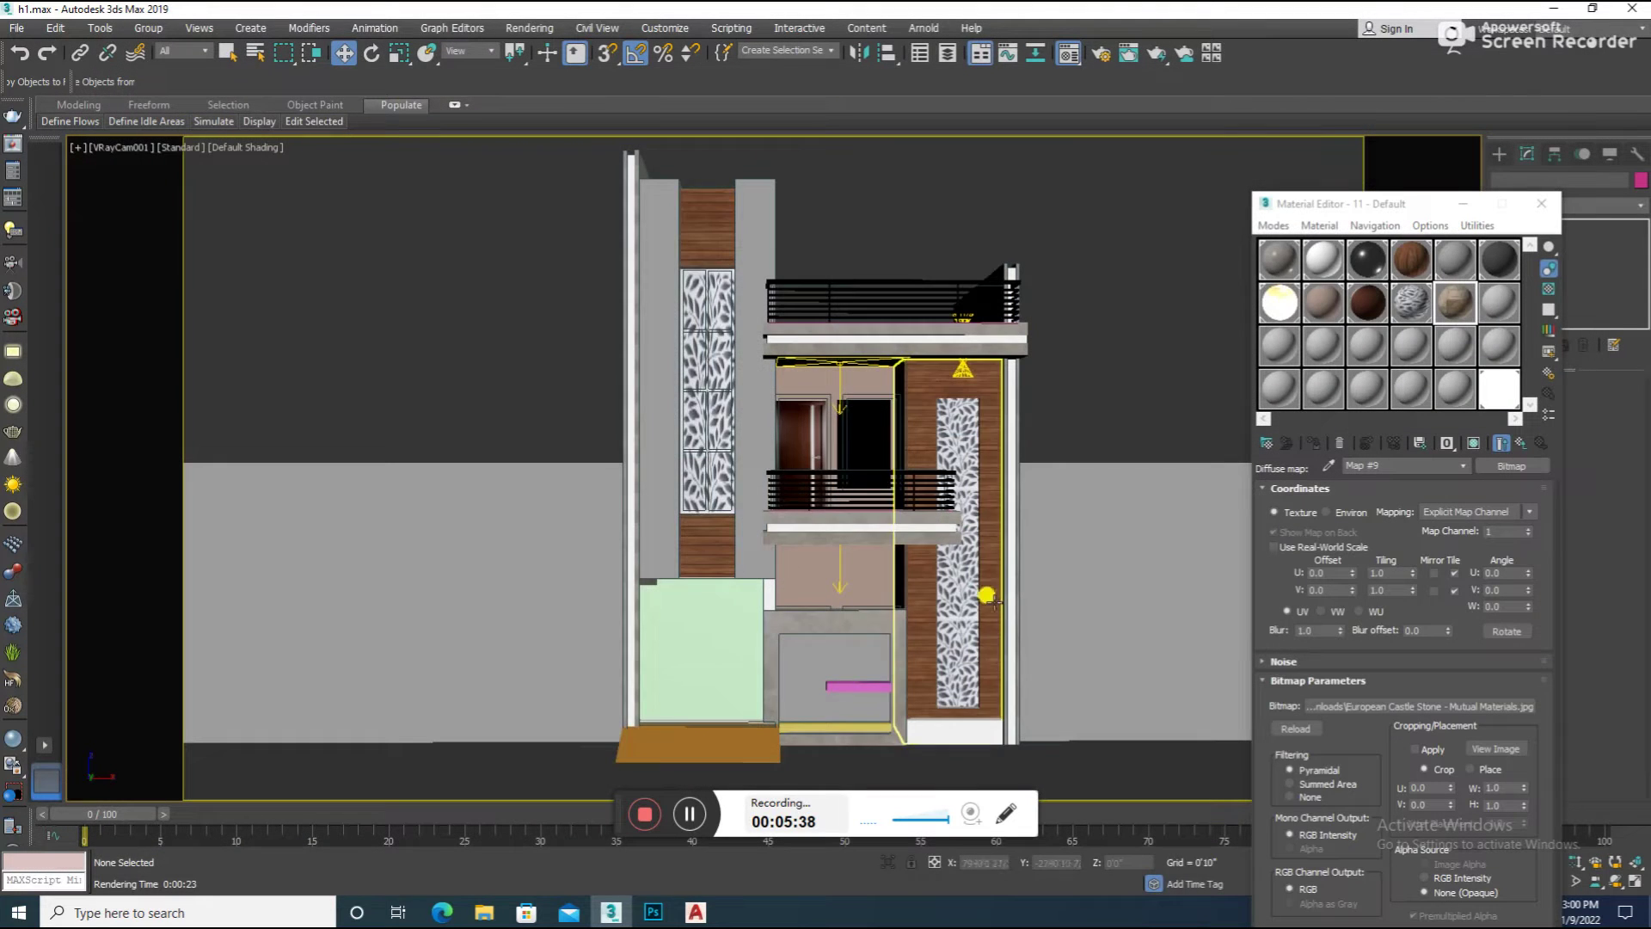
Enable shaded display of the stone texture in the viewport
{"action": "left_click", "coordinate": [1310, 441]}
{"action": "left_click", "coordinate": [966, 592]}
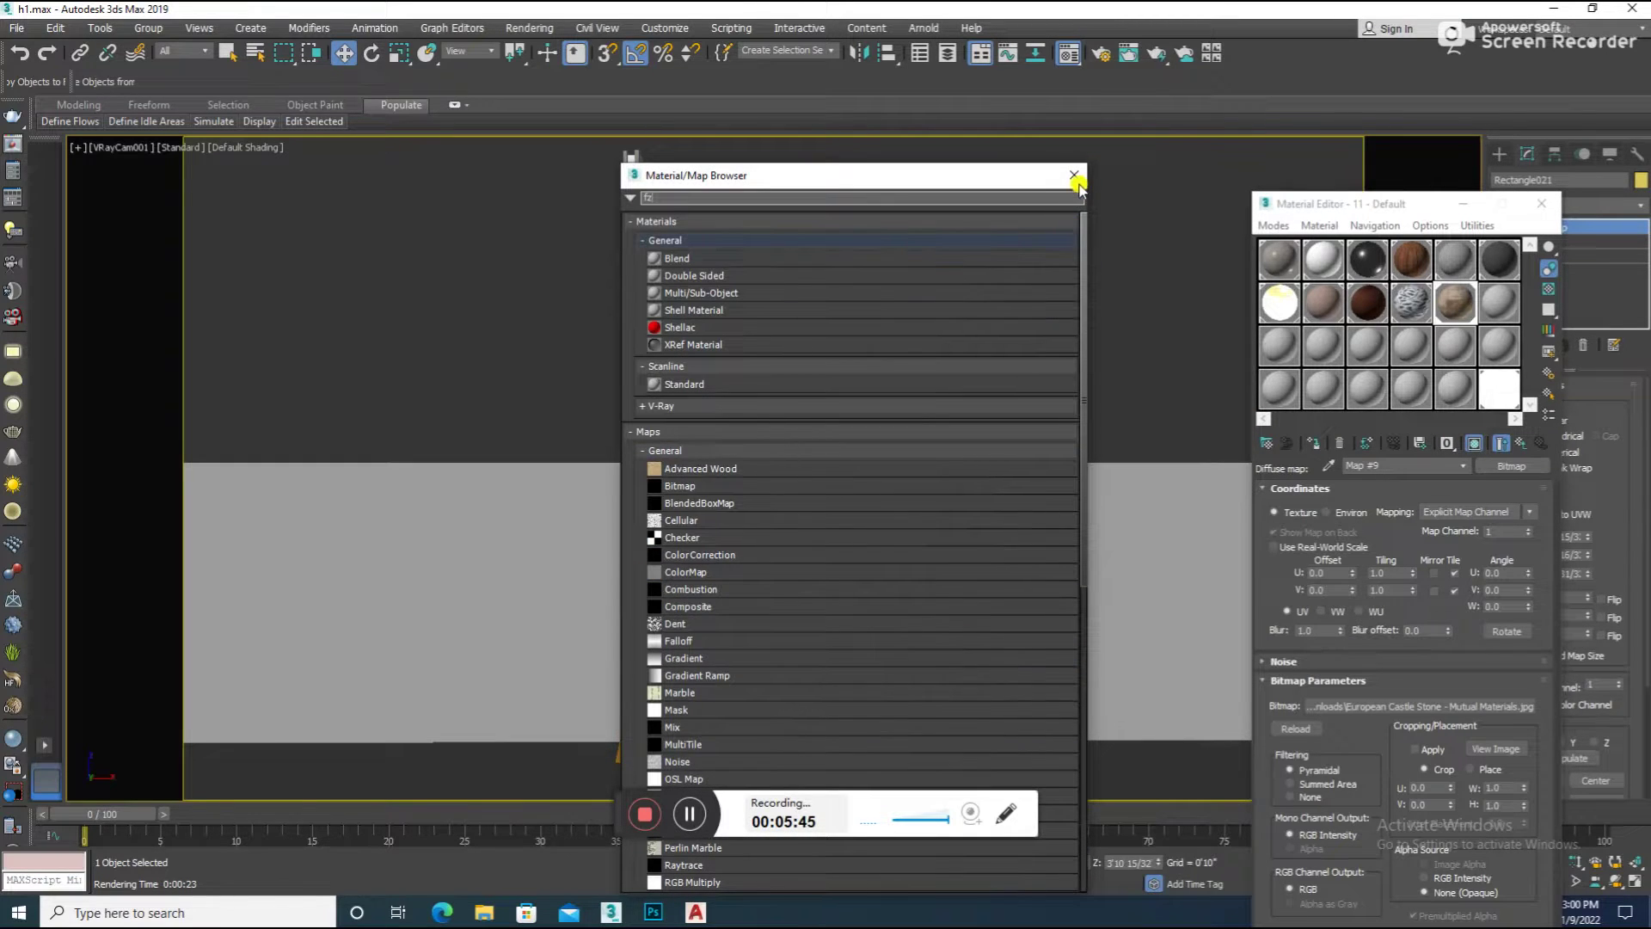
{"action": "left_click", "coordinate": [1073, 175]}
Lengthen the stone wall's UVW Map to about 3'9" and render the camera view
{"action": "key", "text": "f"}
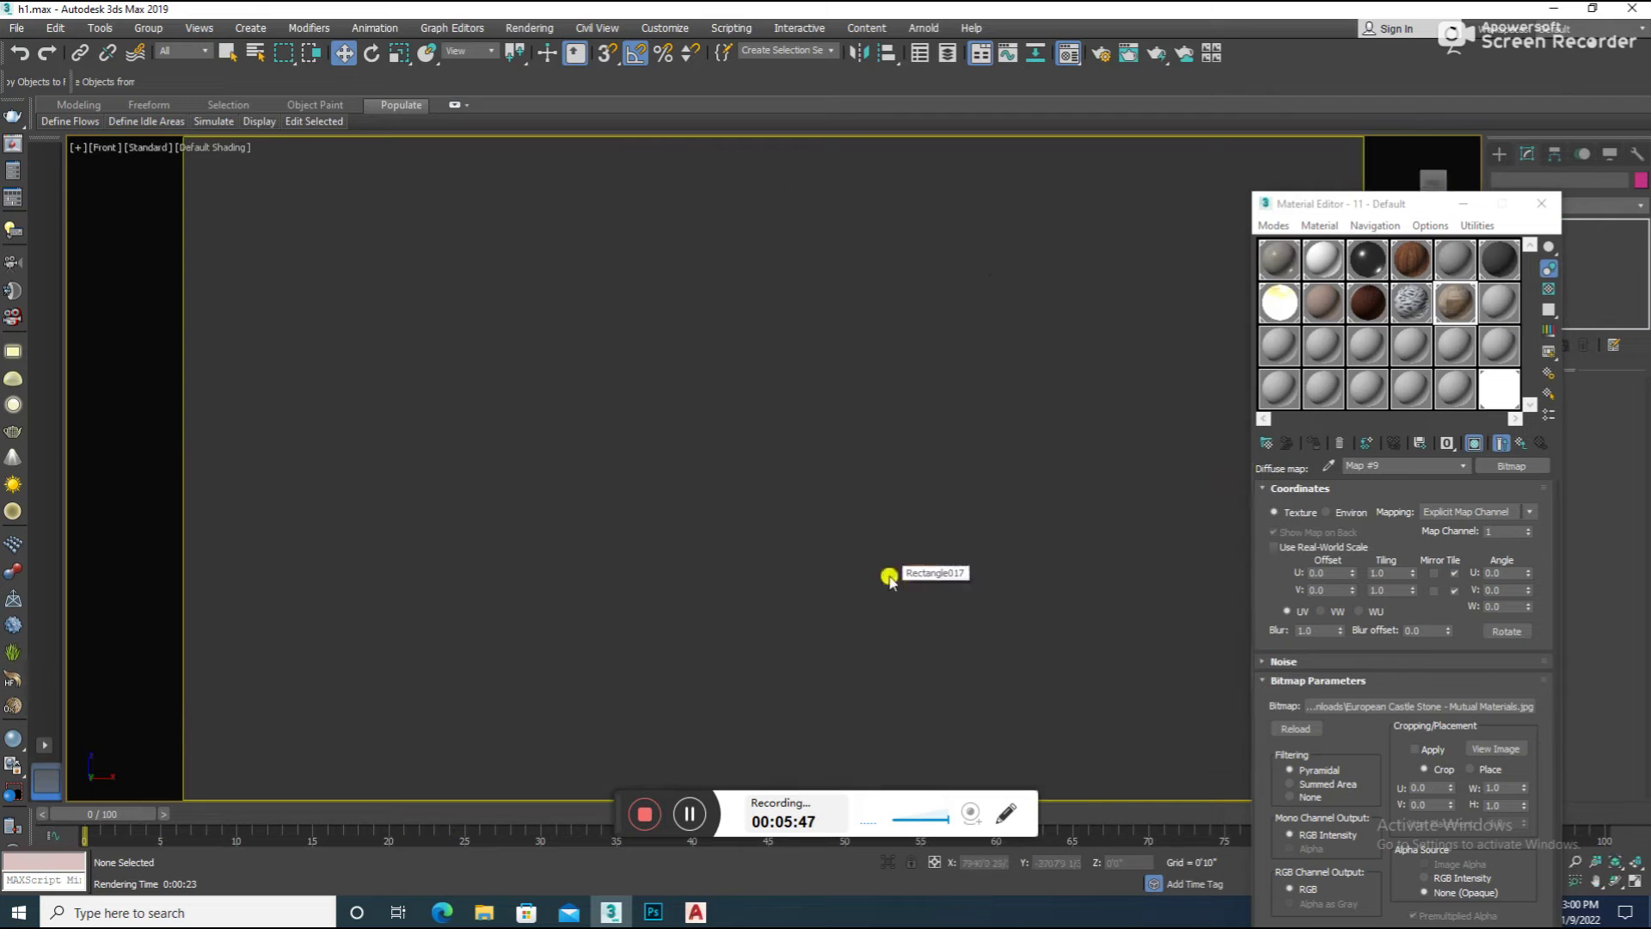
{"action": "scroll", "coordinate": [770, 497], "scroll_direction": "up", "scroll_amount": 10}
{"action": "left_click", "coordinate": [1542, 203]}
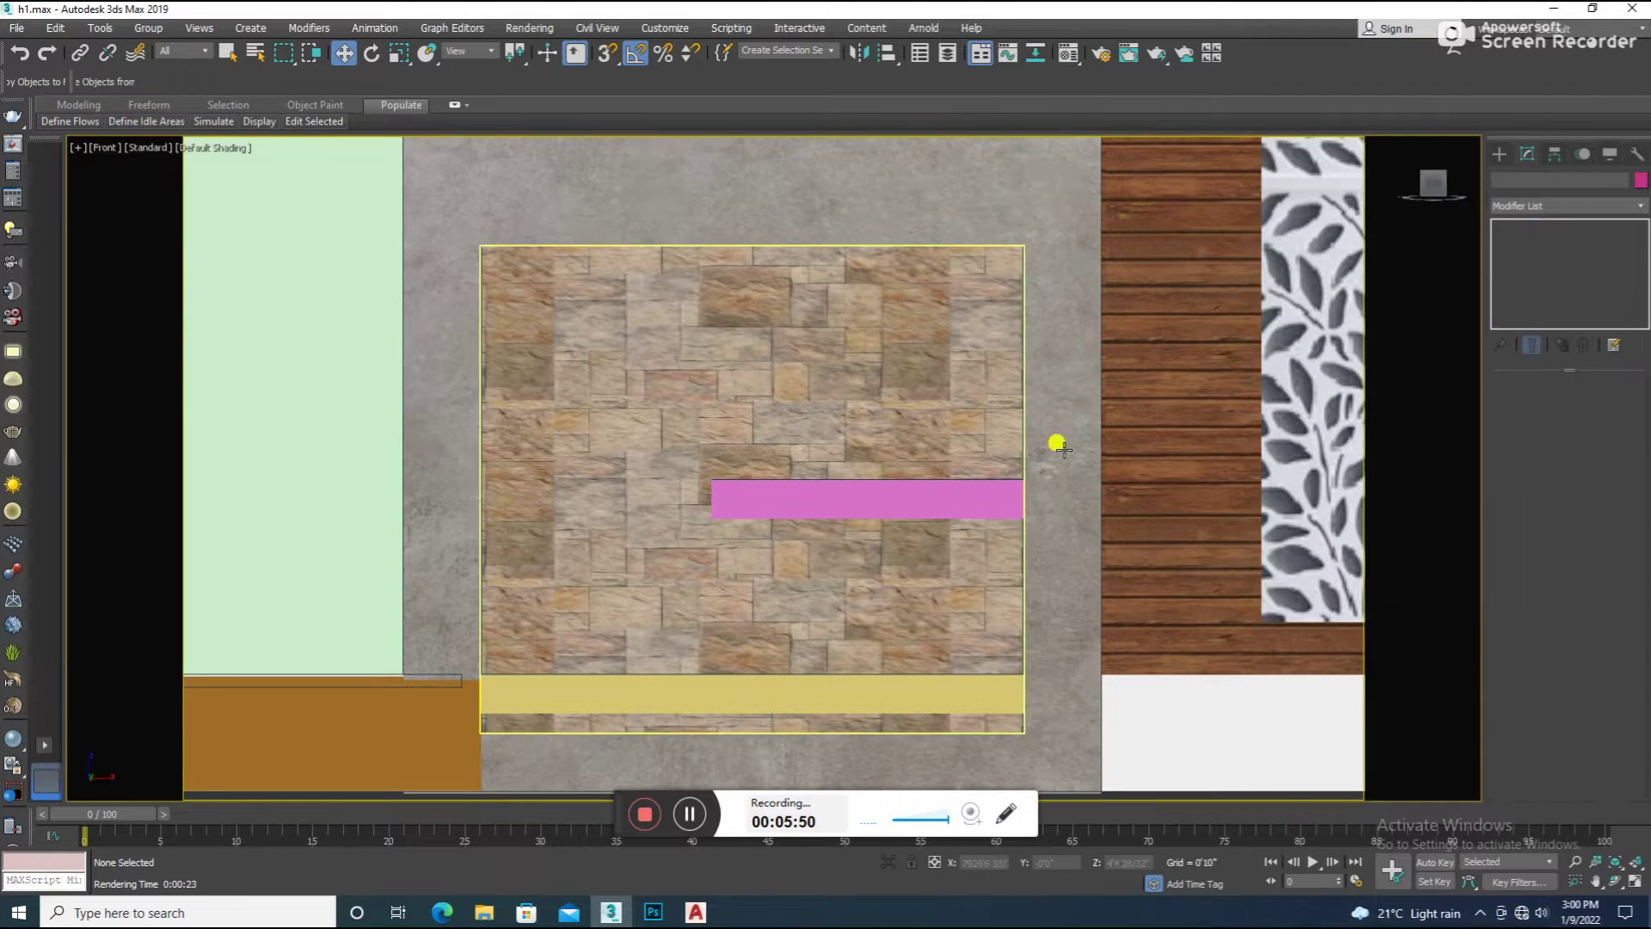
{"action": "left_click_drag", "start_coordinate": [1586, 540], "coordinate": [1585, 529]}
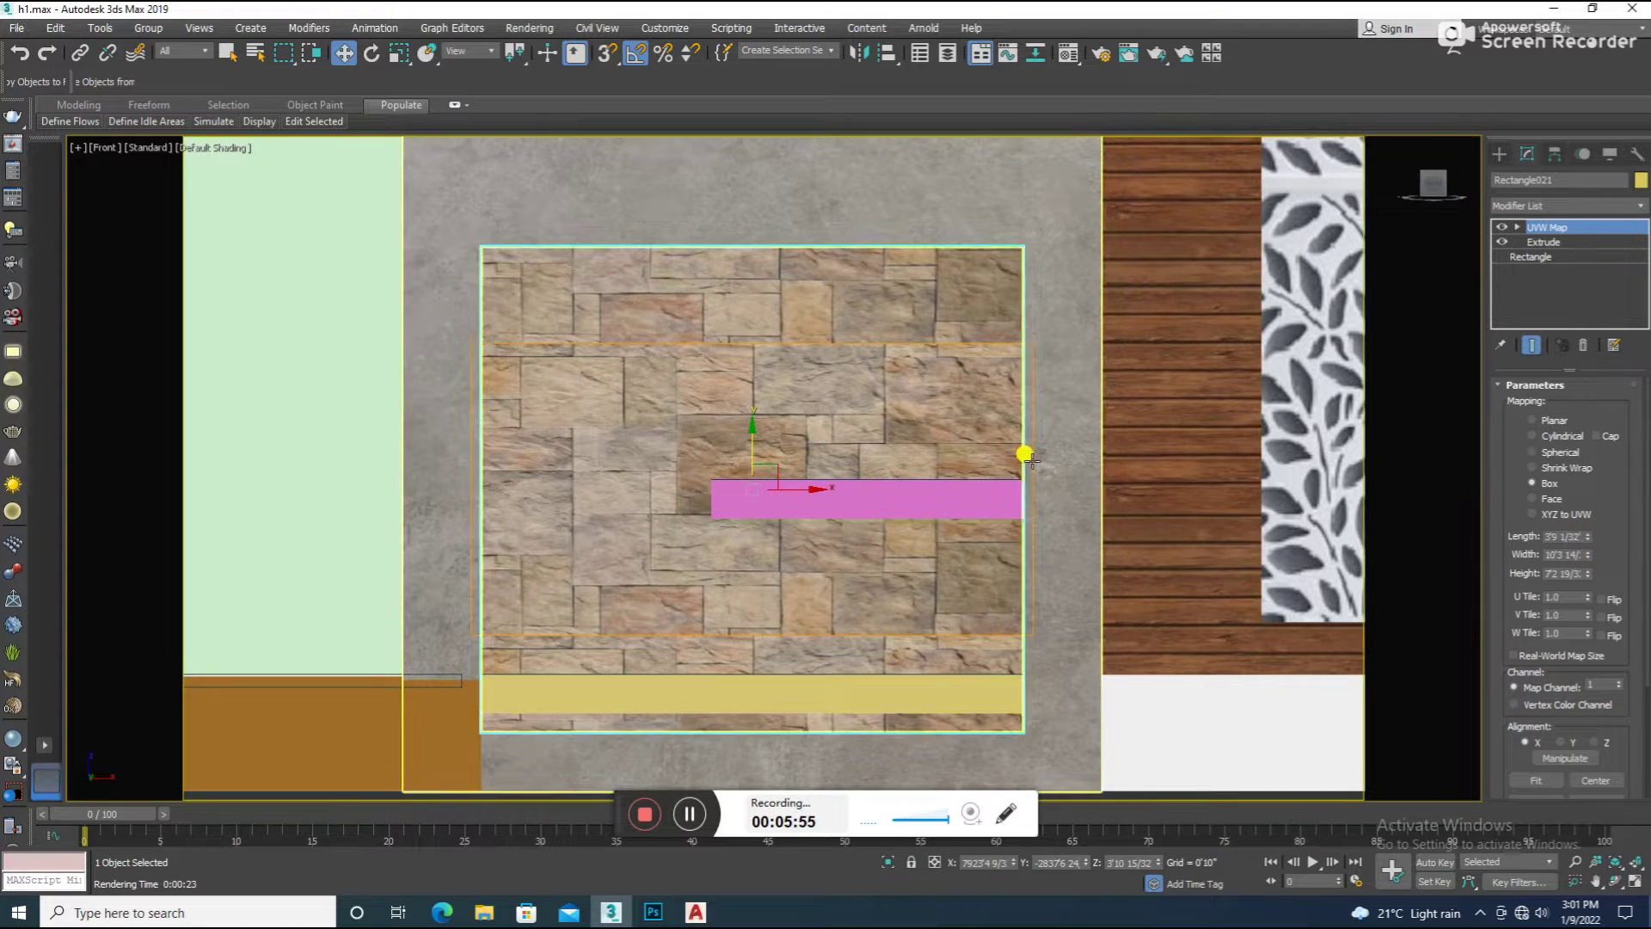
{"action": "key", "text": "c"}
{"action": "key", "text": "q"}
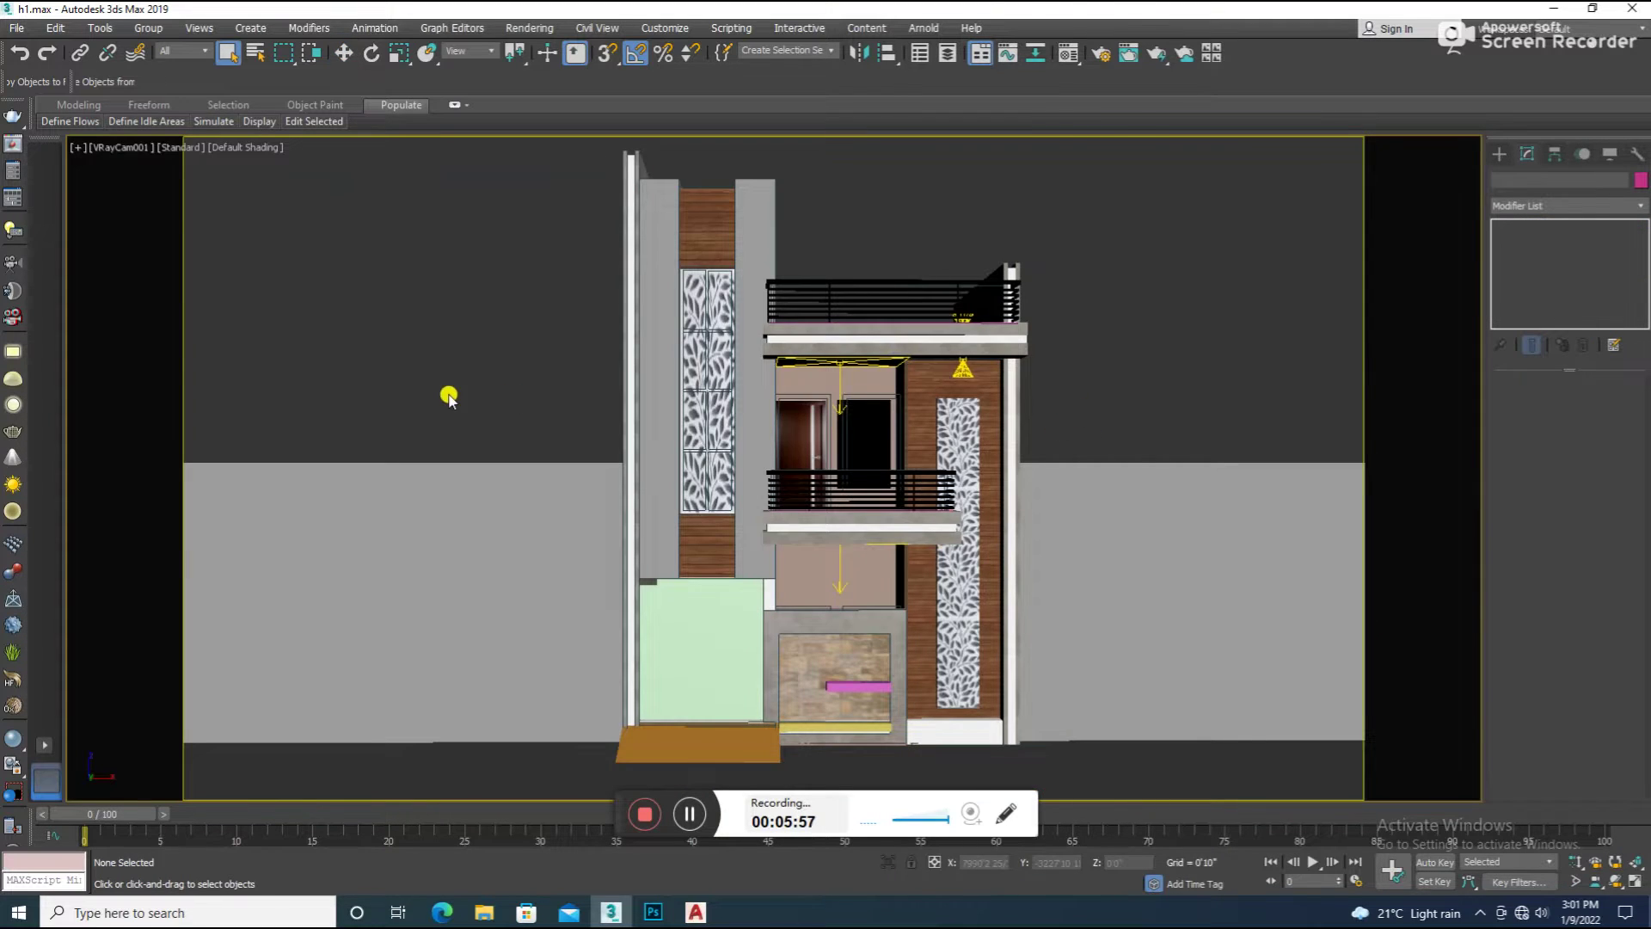
{"action": "key", "text": "shift+q"}
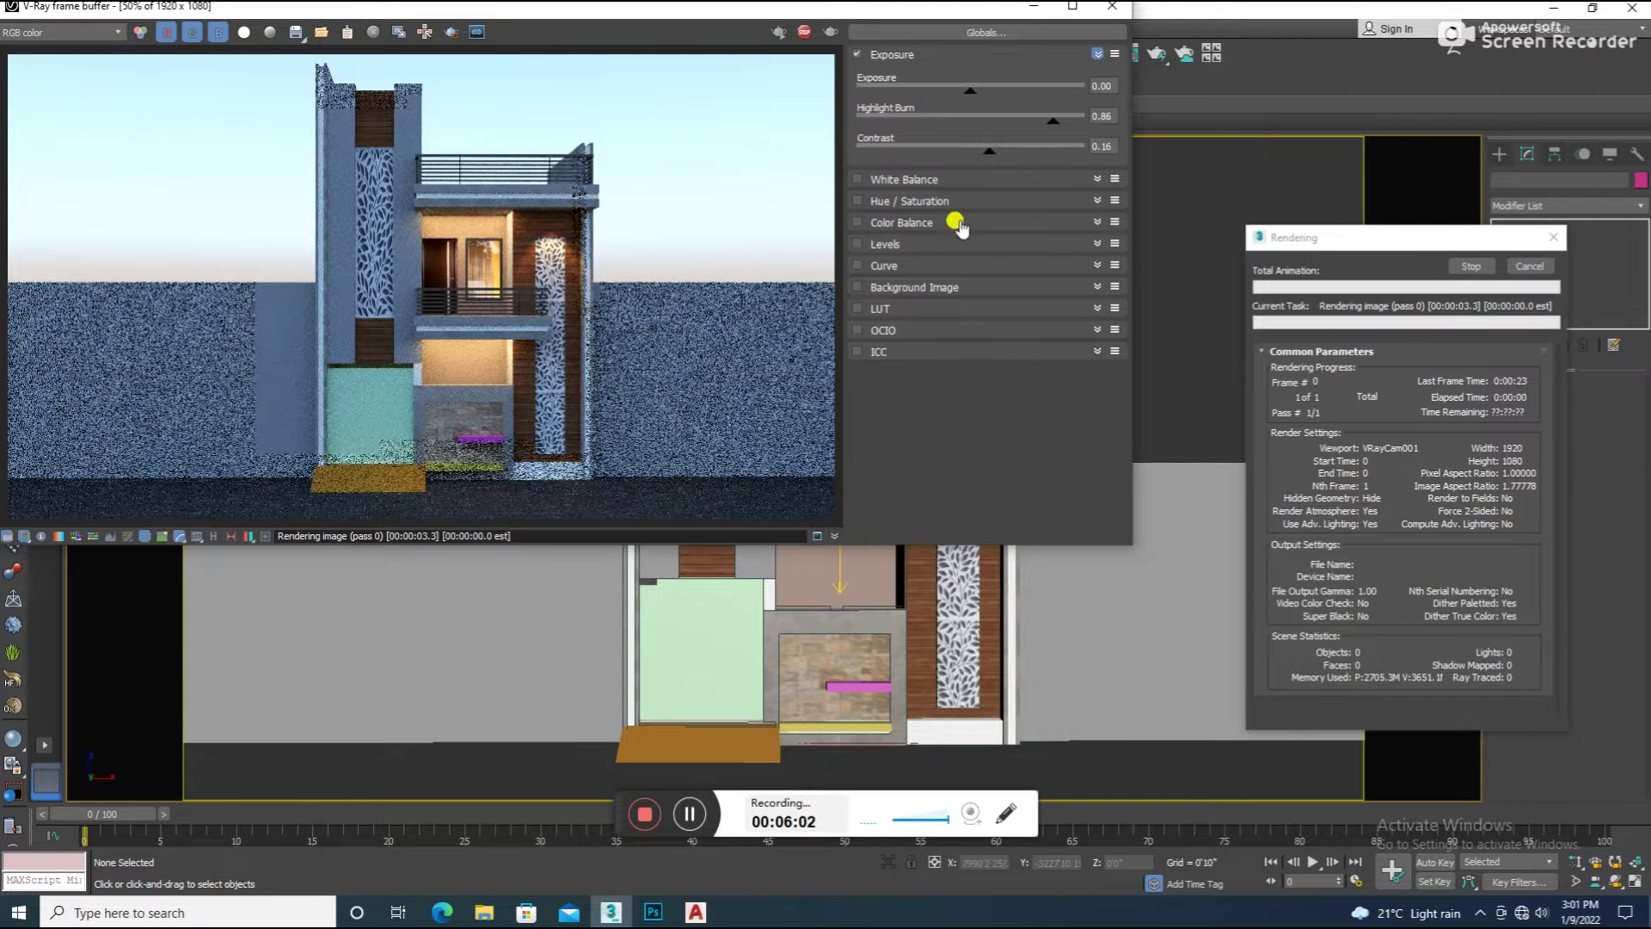
Select the pink bar and yellow strip on the stone wall and apply the white 02 - Default material
{"action": "left_click", "coordinate": [1118, 9]}
{"action": "left_click", "coordinate": [858, 688]}
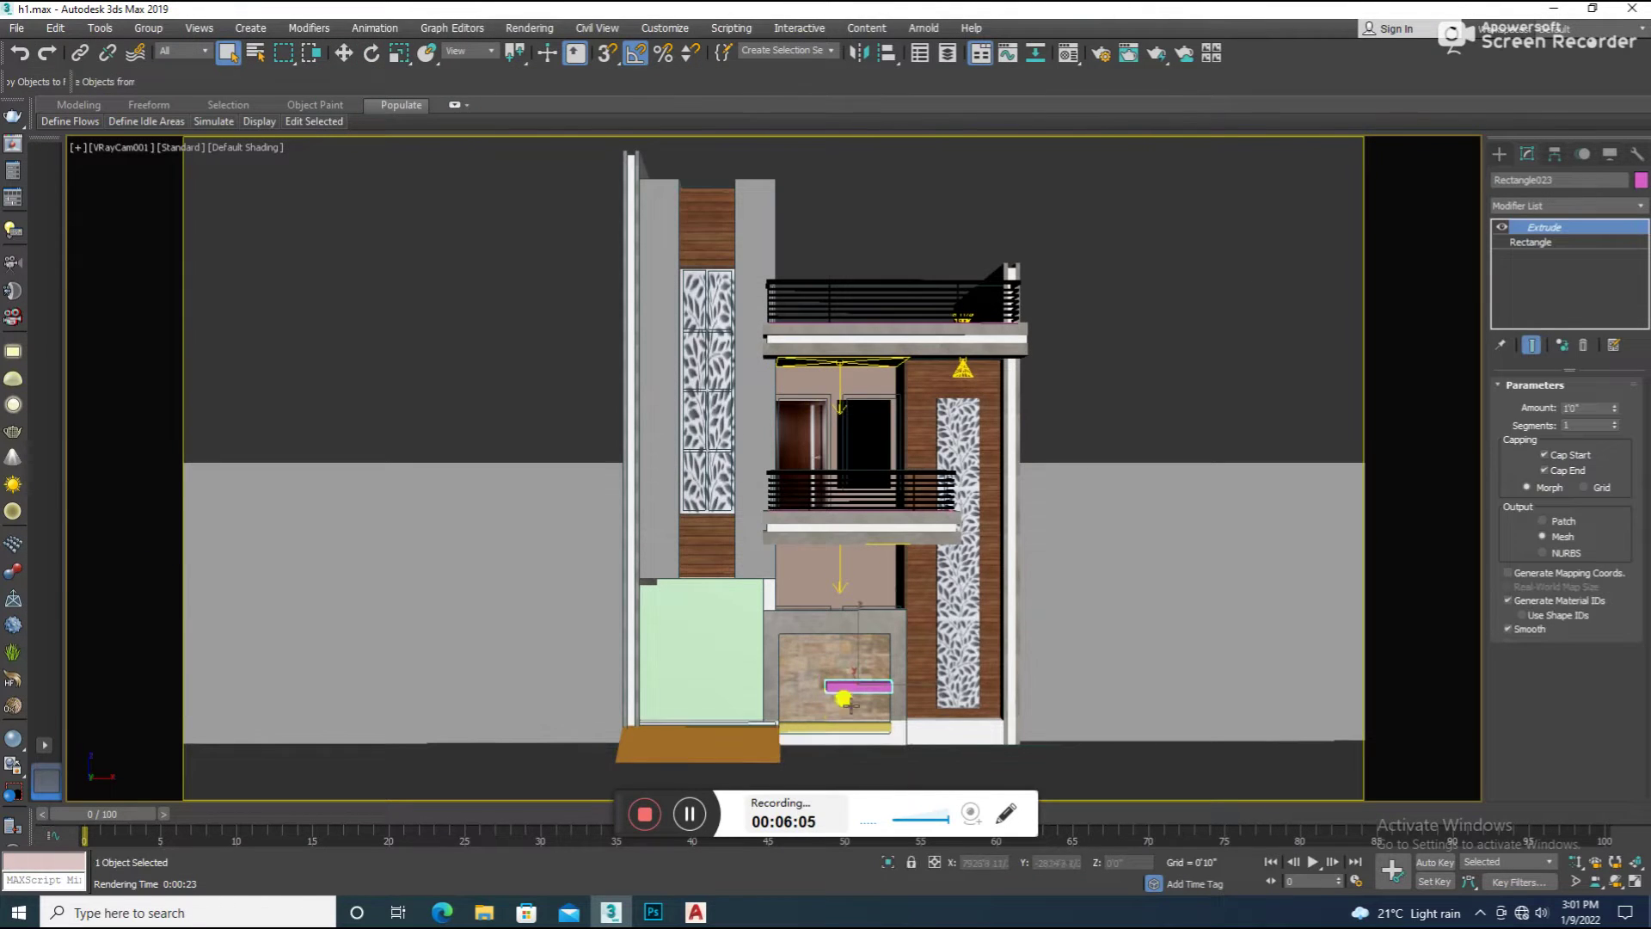
{"action": "key", "text": "u"}
{"action": "key", "text": "z"}
{"action": "middle_click_drag", "start_coordinate": [878, 682], "coordinate": [921, 700], "text": "alt"}
{"action": "key", "text": "m"}
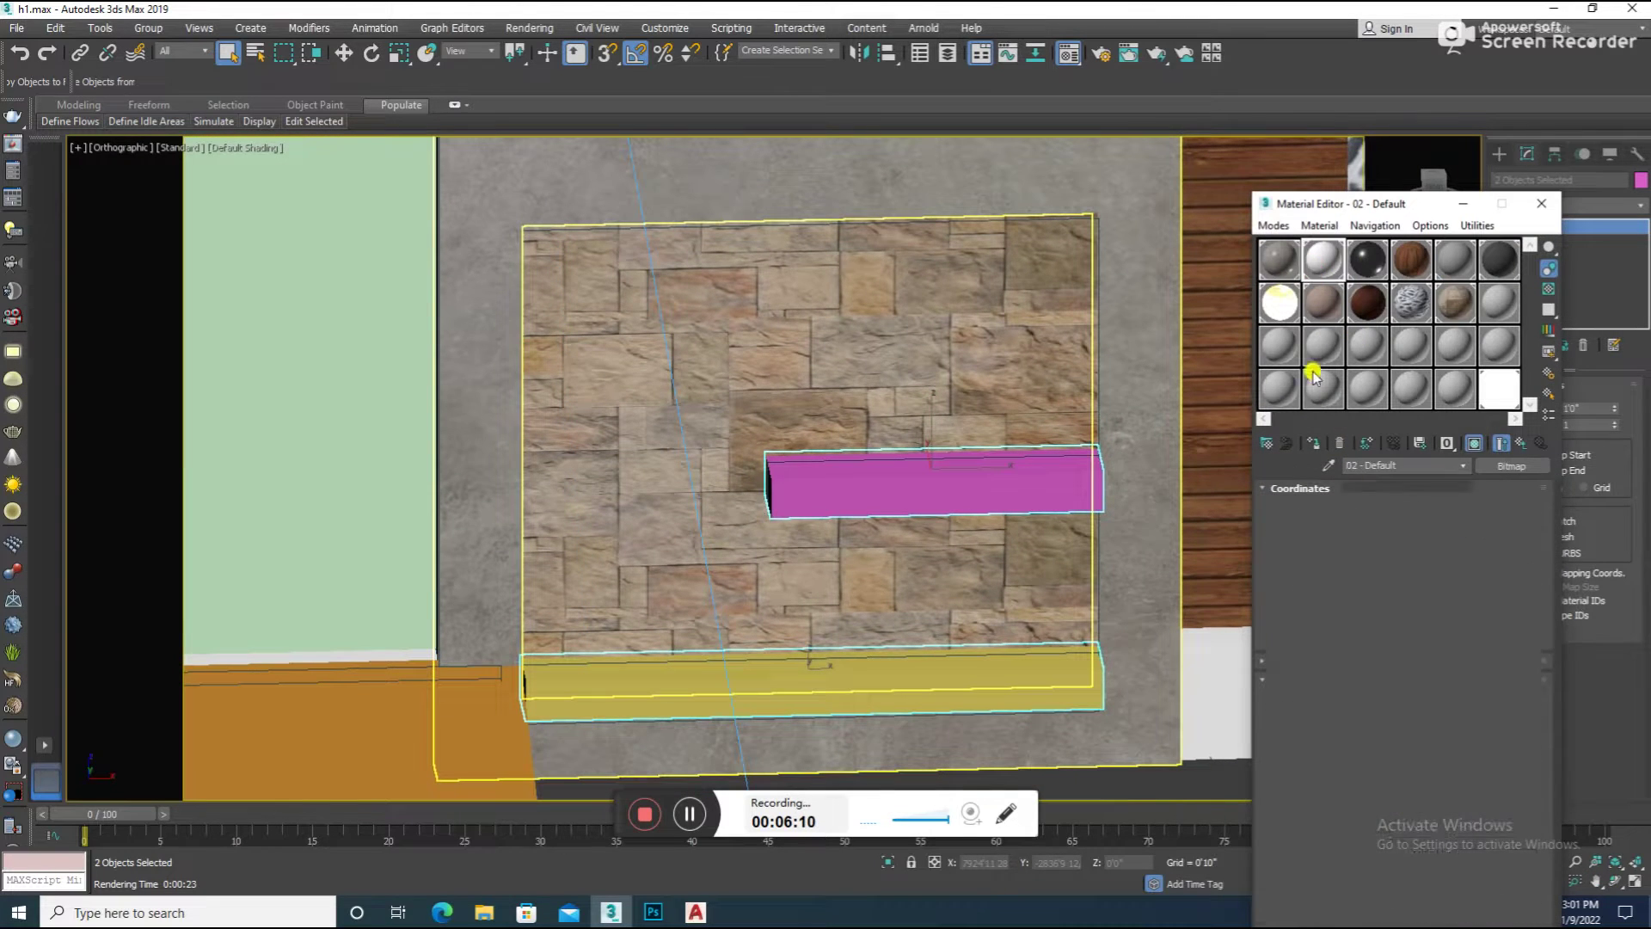
Render the camera view to confirm the white ledge strips, then select the left jali panel
{"action": "key", "text": "c"}
{"action": "key", "text": "shift+q"}
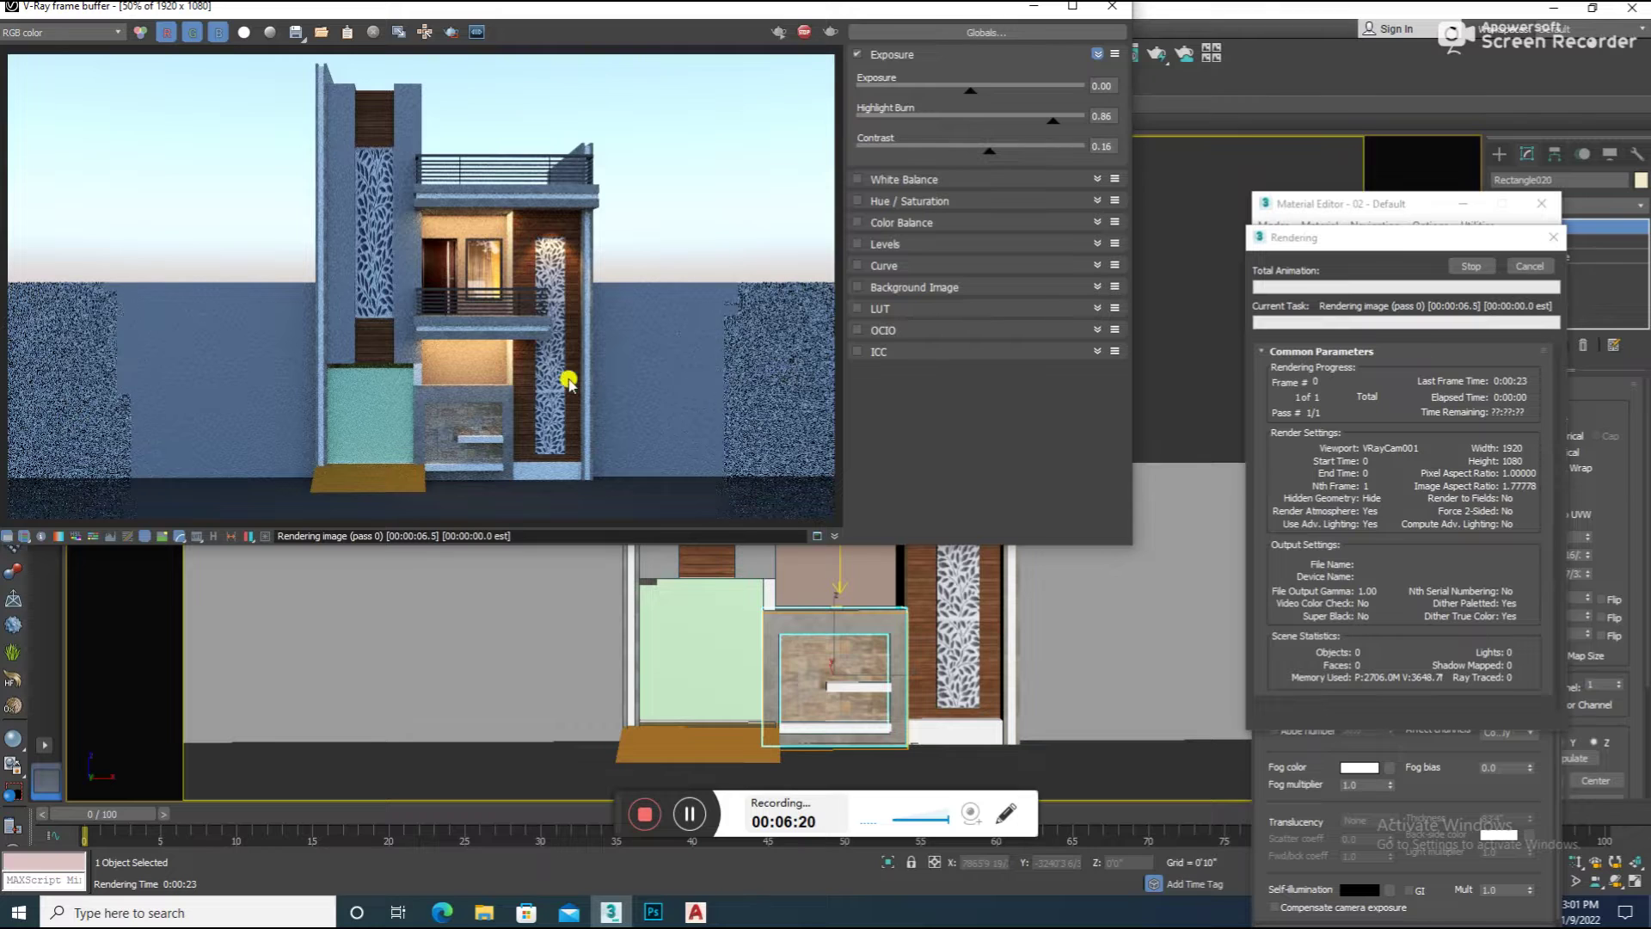
{"action": "left_click", "coordinate": [1114, 13]}
{"action": "left_click", "coordinate": [727, 369]}
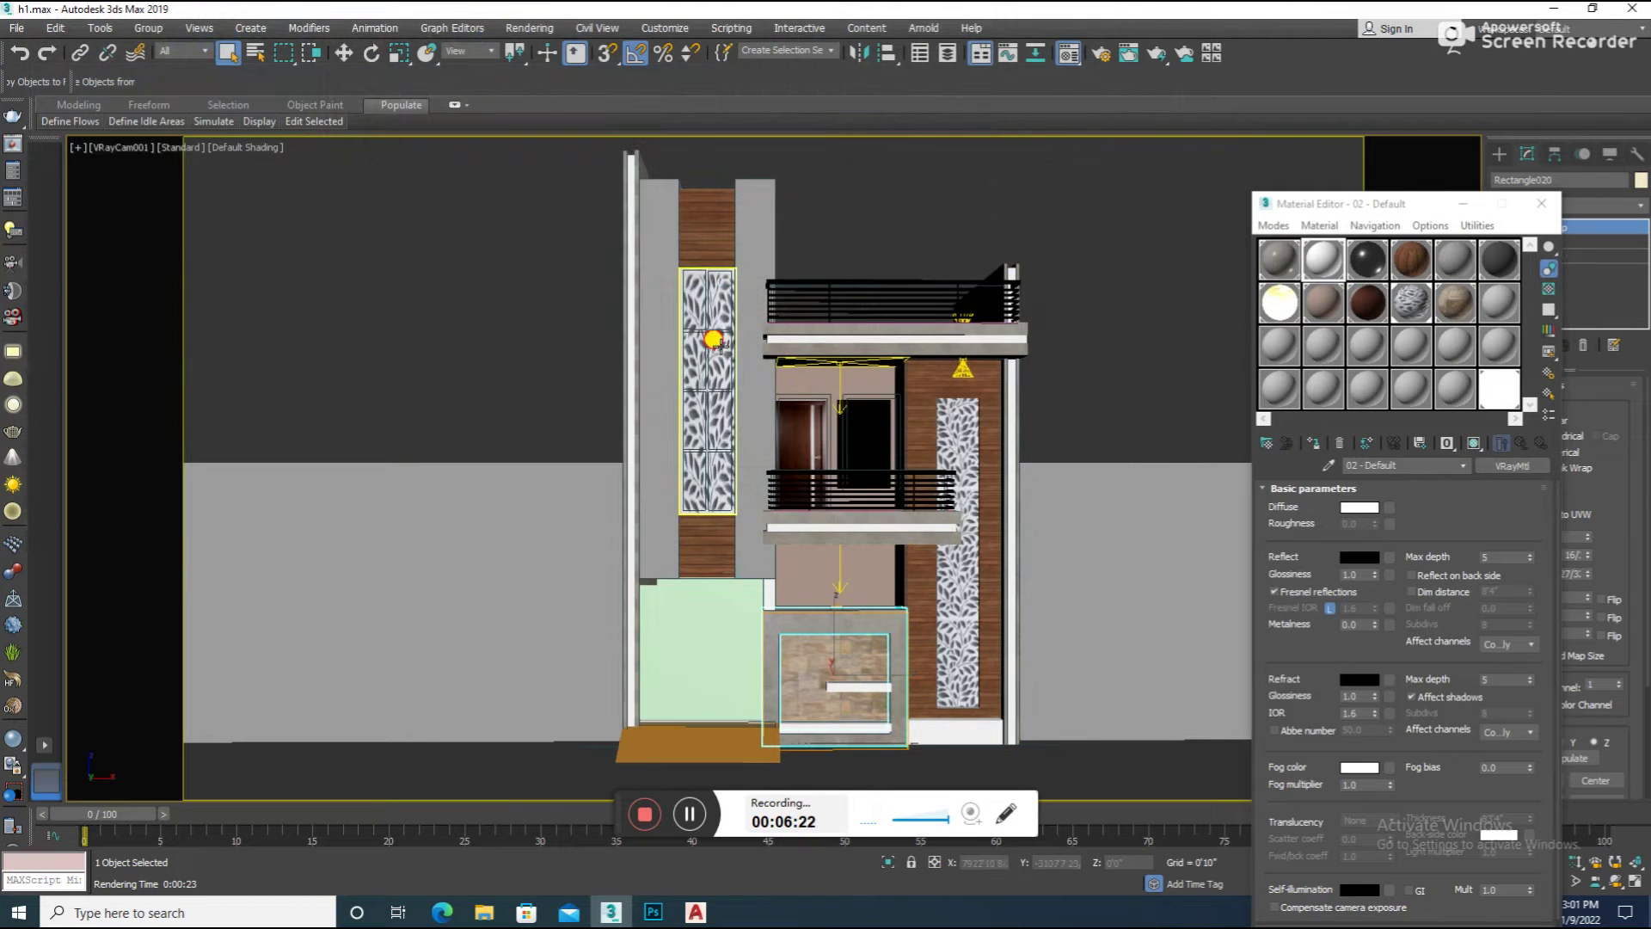
Shorten the left jali panel's UVW Map length from 15'6" to about 8'4" and re-render
{"action": "scroll", "coordinate": [712, 341], "scroll_direction": "up", "scroll_amount": 5}
{"action": "left_click", "coordinate": [1541, 204]}
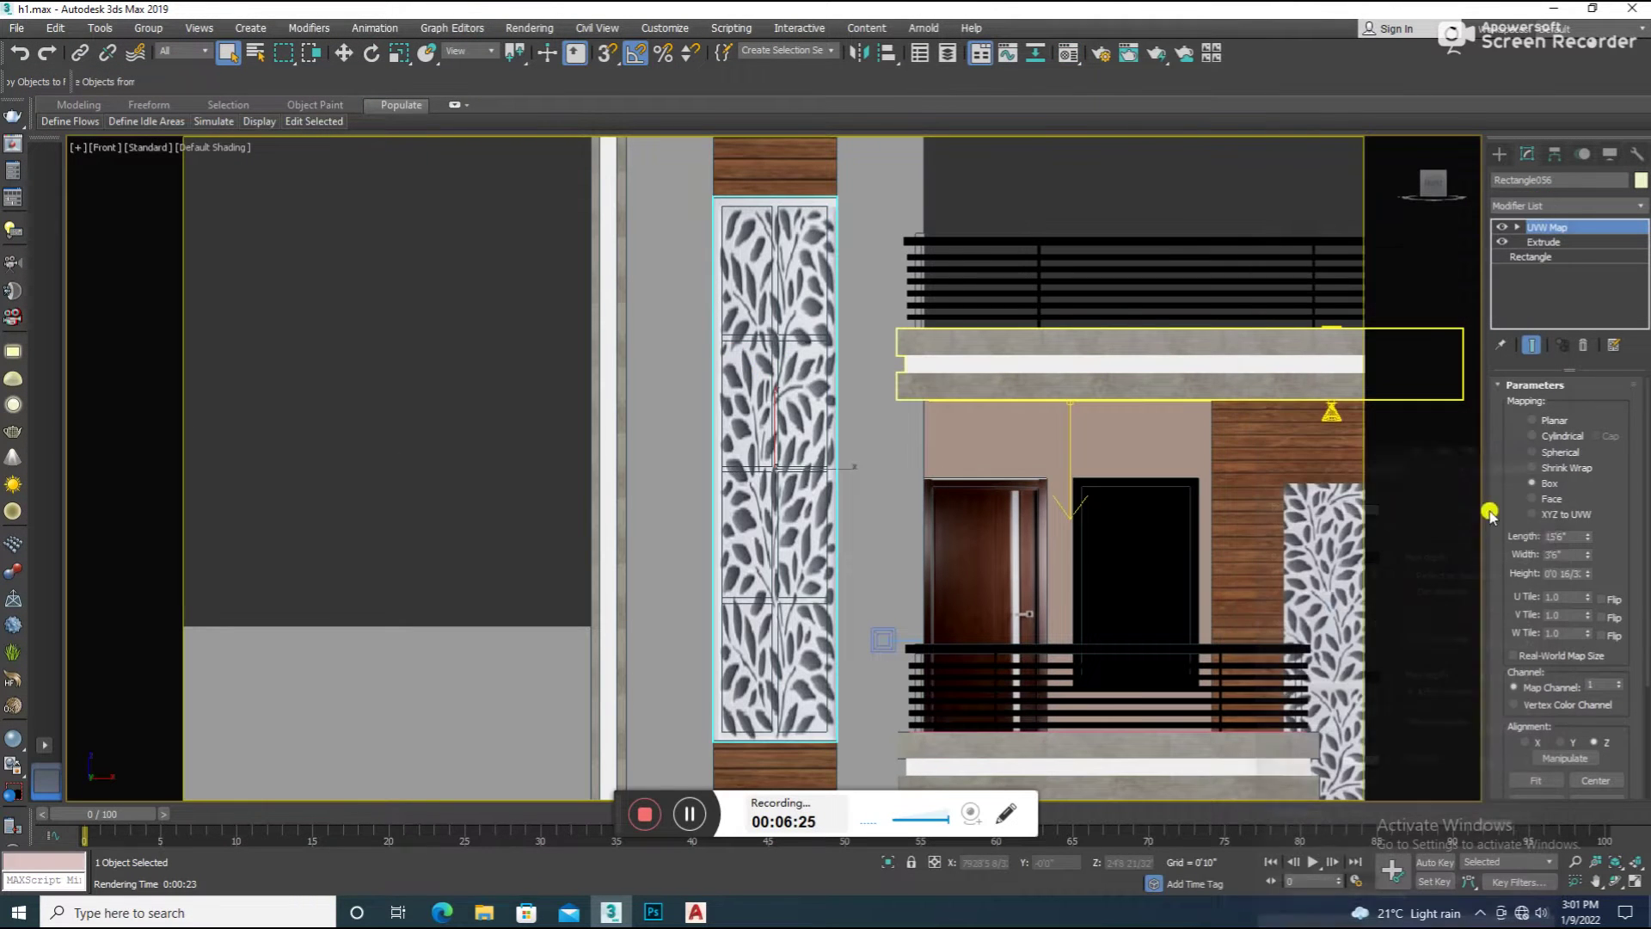
{"action": "left_click_drag", "start_coordinate": [1588, 536], "coordinate": [1601, 572]}
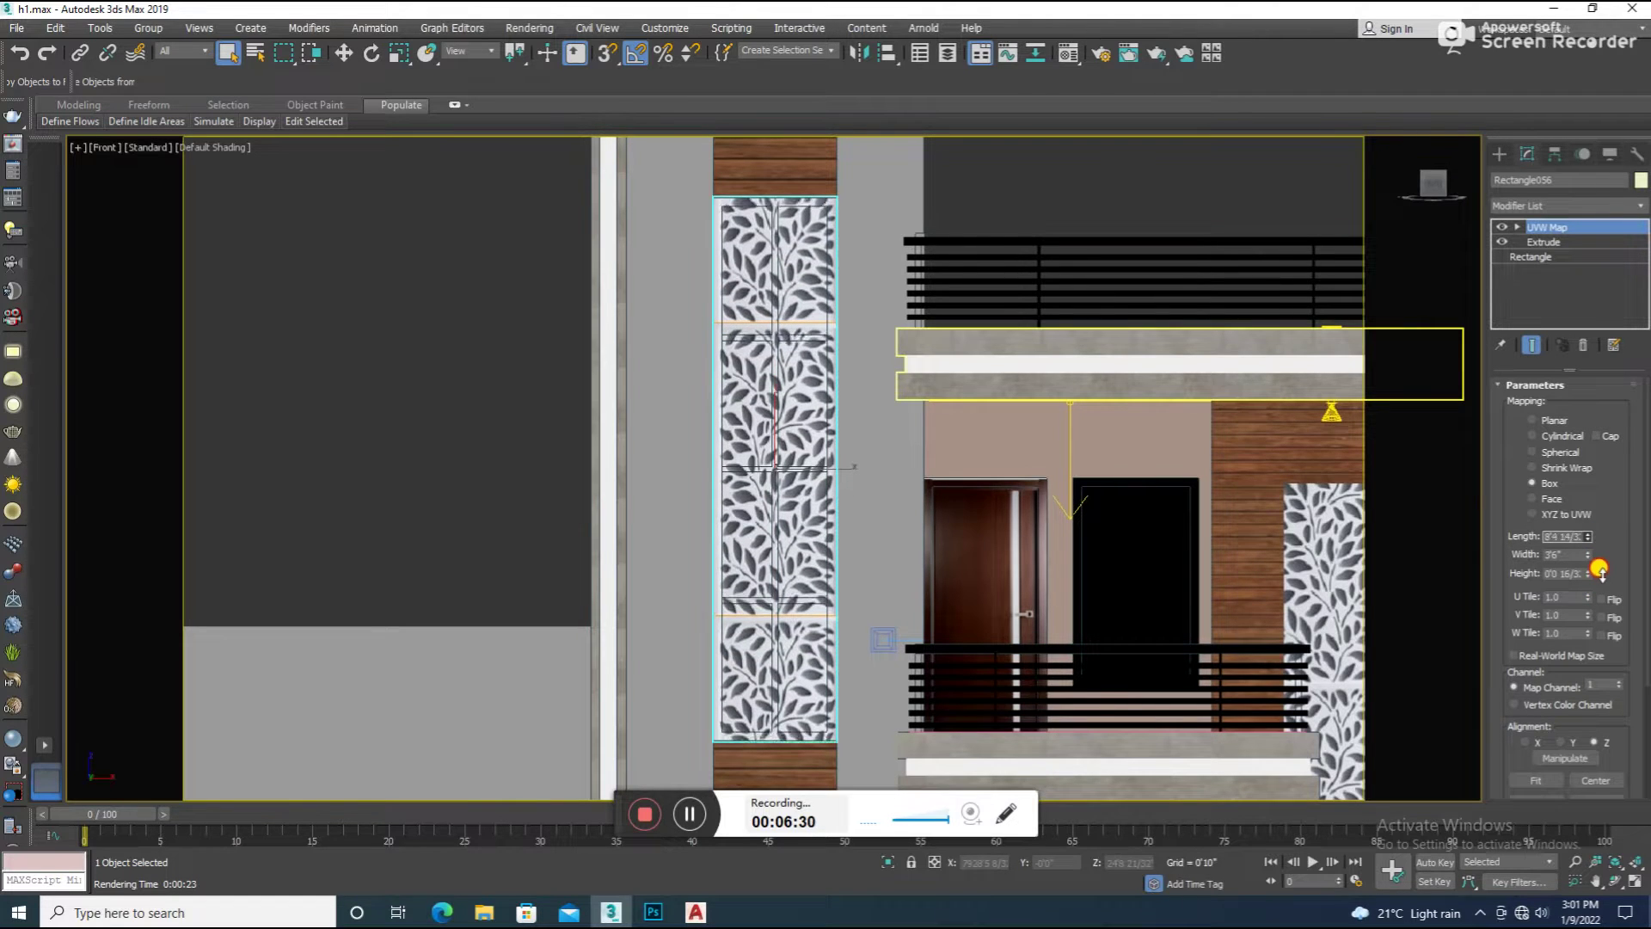
{"action": "scroll", "coordinate": [1065, 336], "scroll_direction": "down", "scroll_amount": 5}
{"action": "left_click", "coordinate": [1065, 335]}
{"action": "key", "text": "shift+q"}
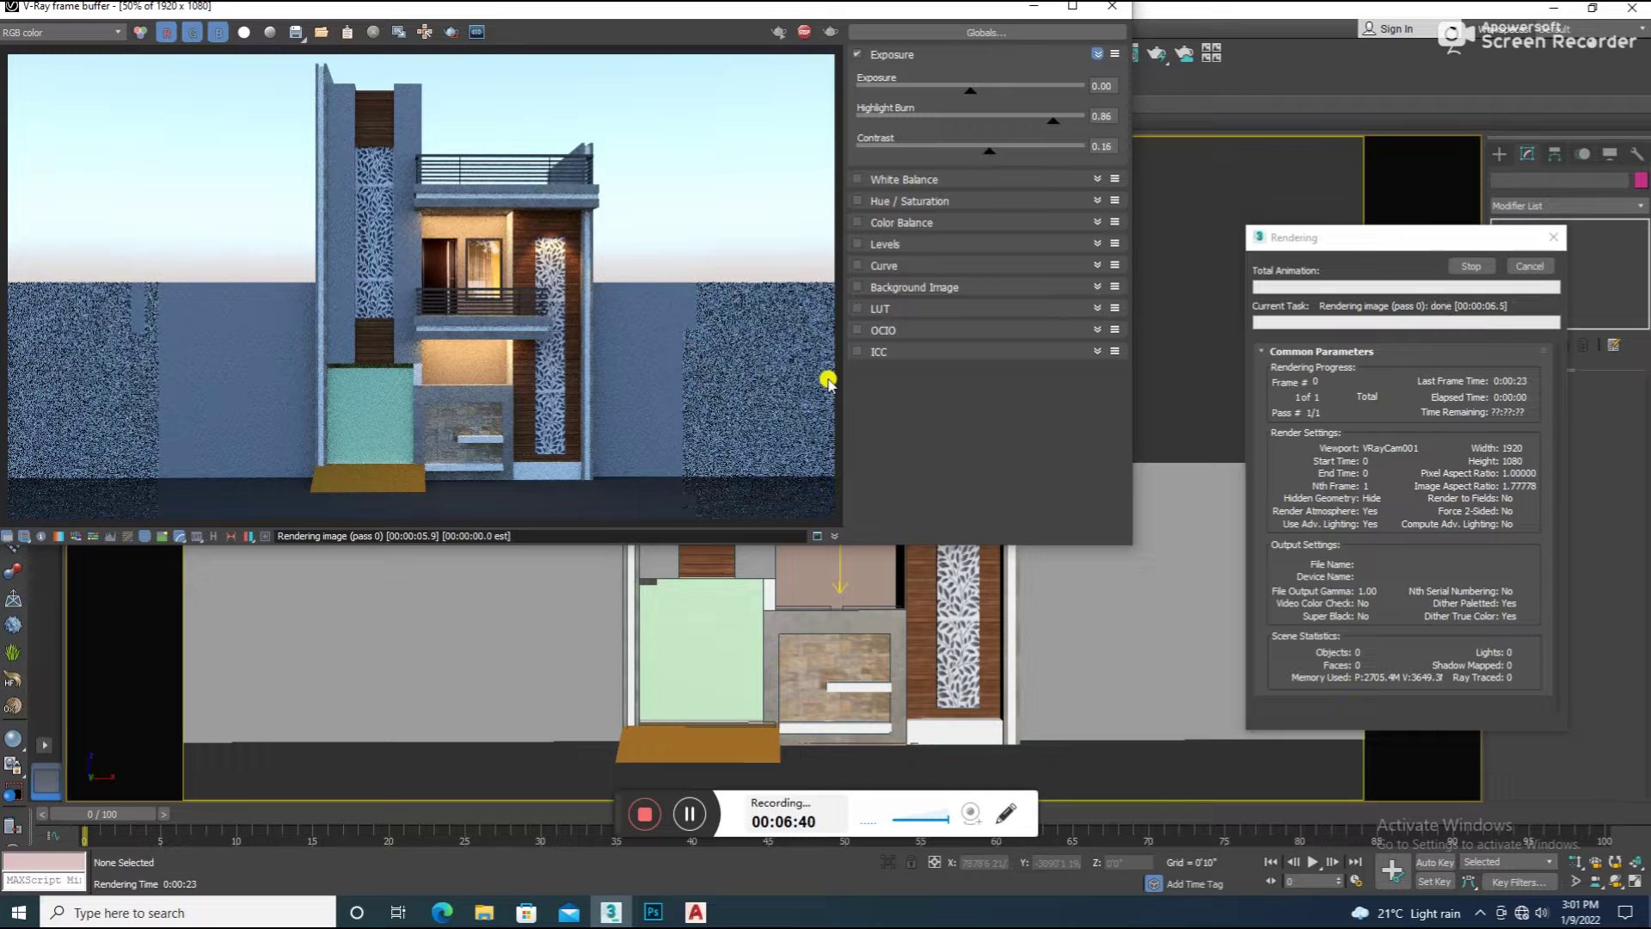
Close the render and orbit an orthographic view to inspect the entrance objects
{"action": "left_click", "coordinate": [1118, 12]}
{"action": "left_click", "coordinate": [947, 727]}
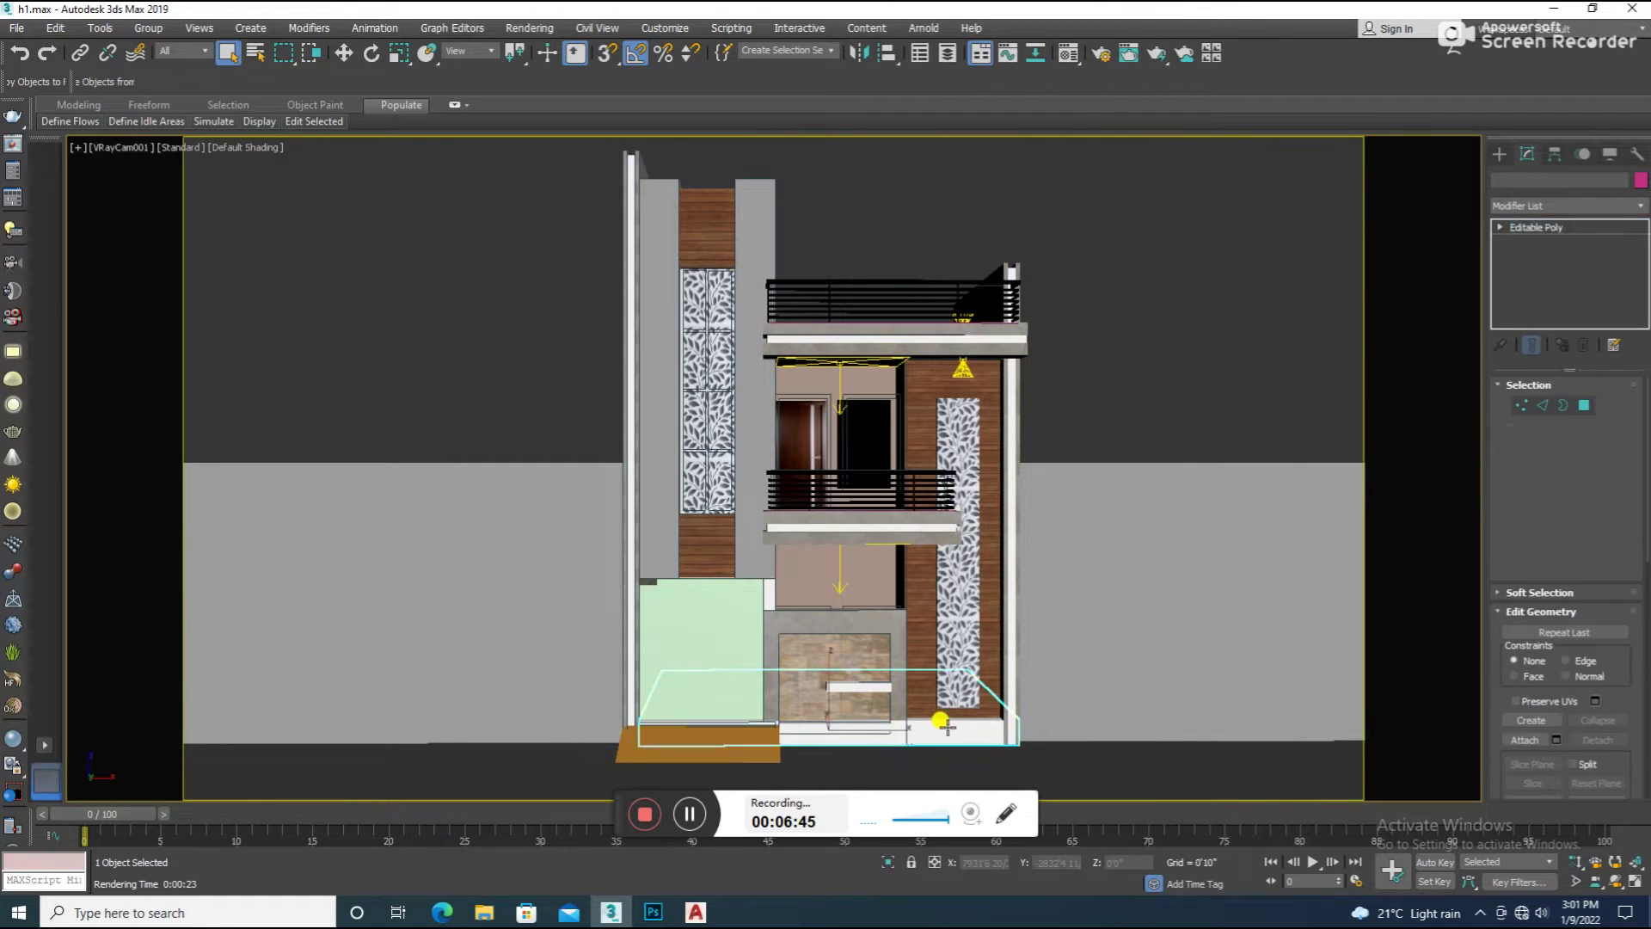
{"action": "key", "text": "u"}
{"action": "mouse_move", "coordinate": [937, 604]}
{"action": "middle_mouse_down", "text": "alt"}
{"action": "mouse_move", "coordinate": [966, 653]}
{"action": "mouse_move", "coordinate": [1069, 579]}
{"action": "mouse_move", "coordinate": [864, 606]}
{"action": "middle_mouse_up", "text": "alt"}
{"action": "left_click", "coordinate": [1585, 405]}
{"action": "left_click", "coordinate": [1021, 579]}
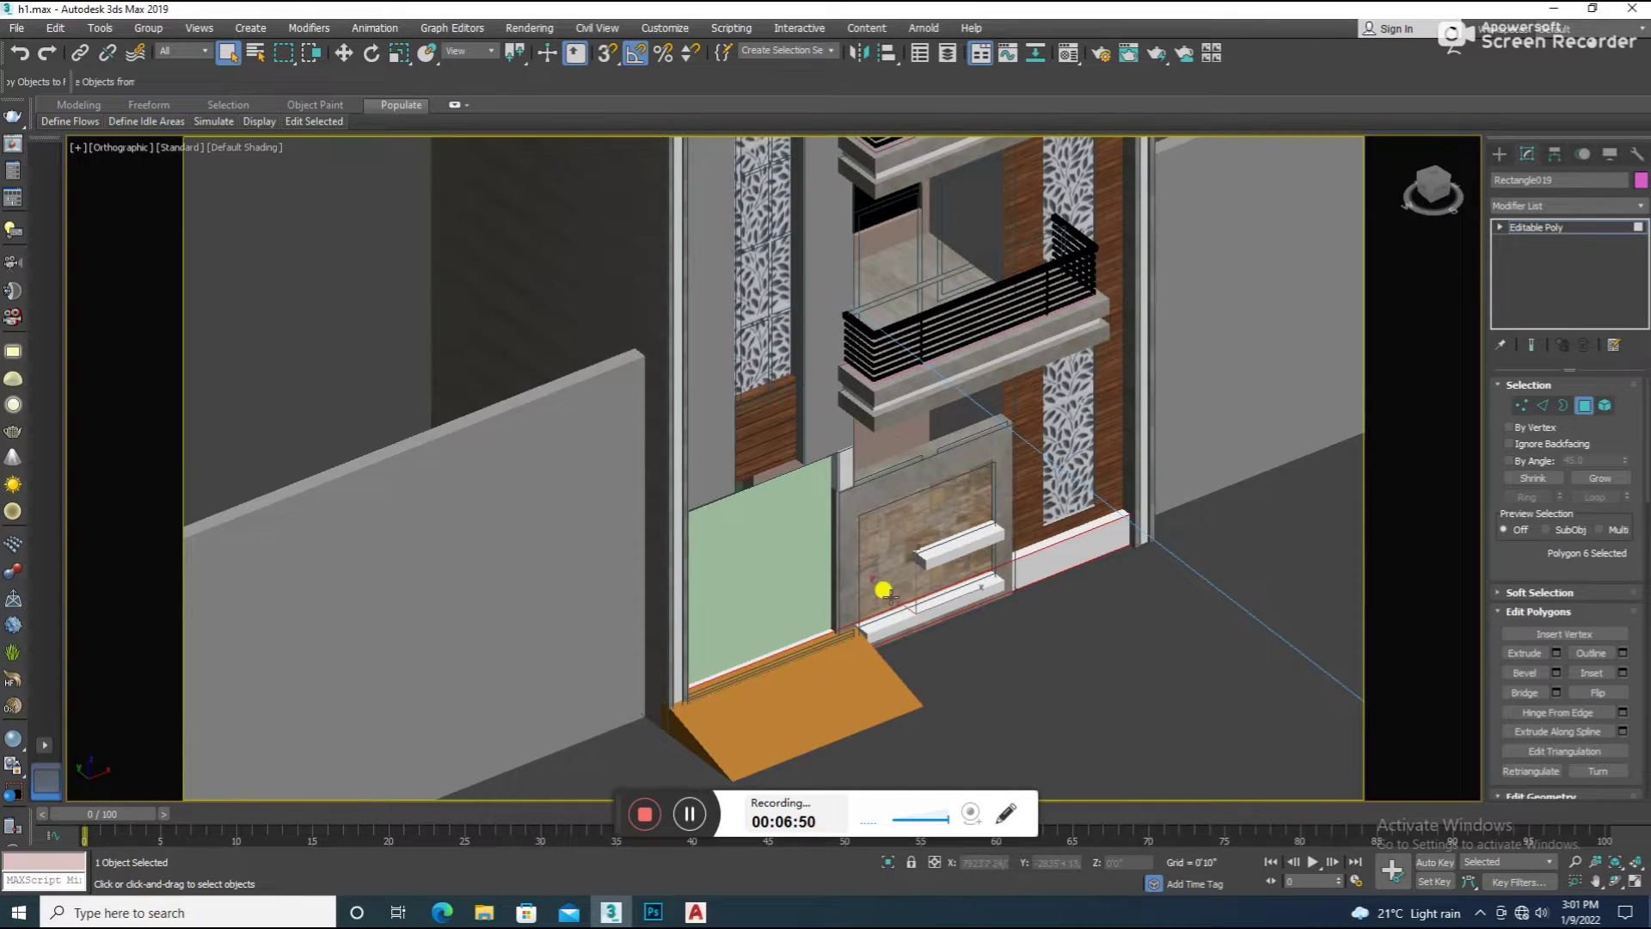
{"action": "left_click", "coordinate": [1589, 400]}
Select the orange entrance ramp Rectangle024 and return to whole-object level
{"action": "left_click", "coordinate": [767, 695]}
{"action": "left_click", "coordinate": [1585, 405]}
{"action": "scroll", "coordinate": [811, 668], "scroll_direction": "up", "scroll_amount": 5}
{"action": "key", "text": "F3"}
{"action": "key", "text": "F3"}
{"action": "right_click", "coordinate": [805, 593]}
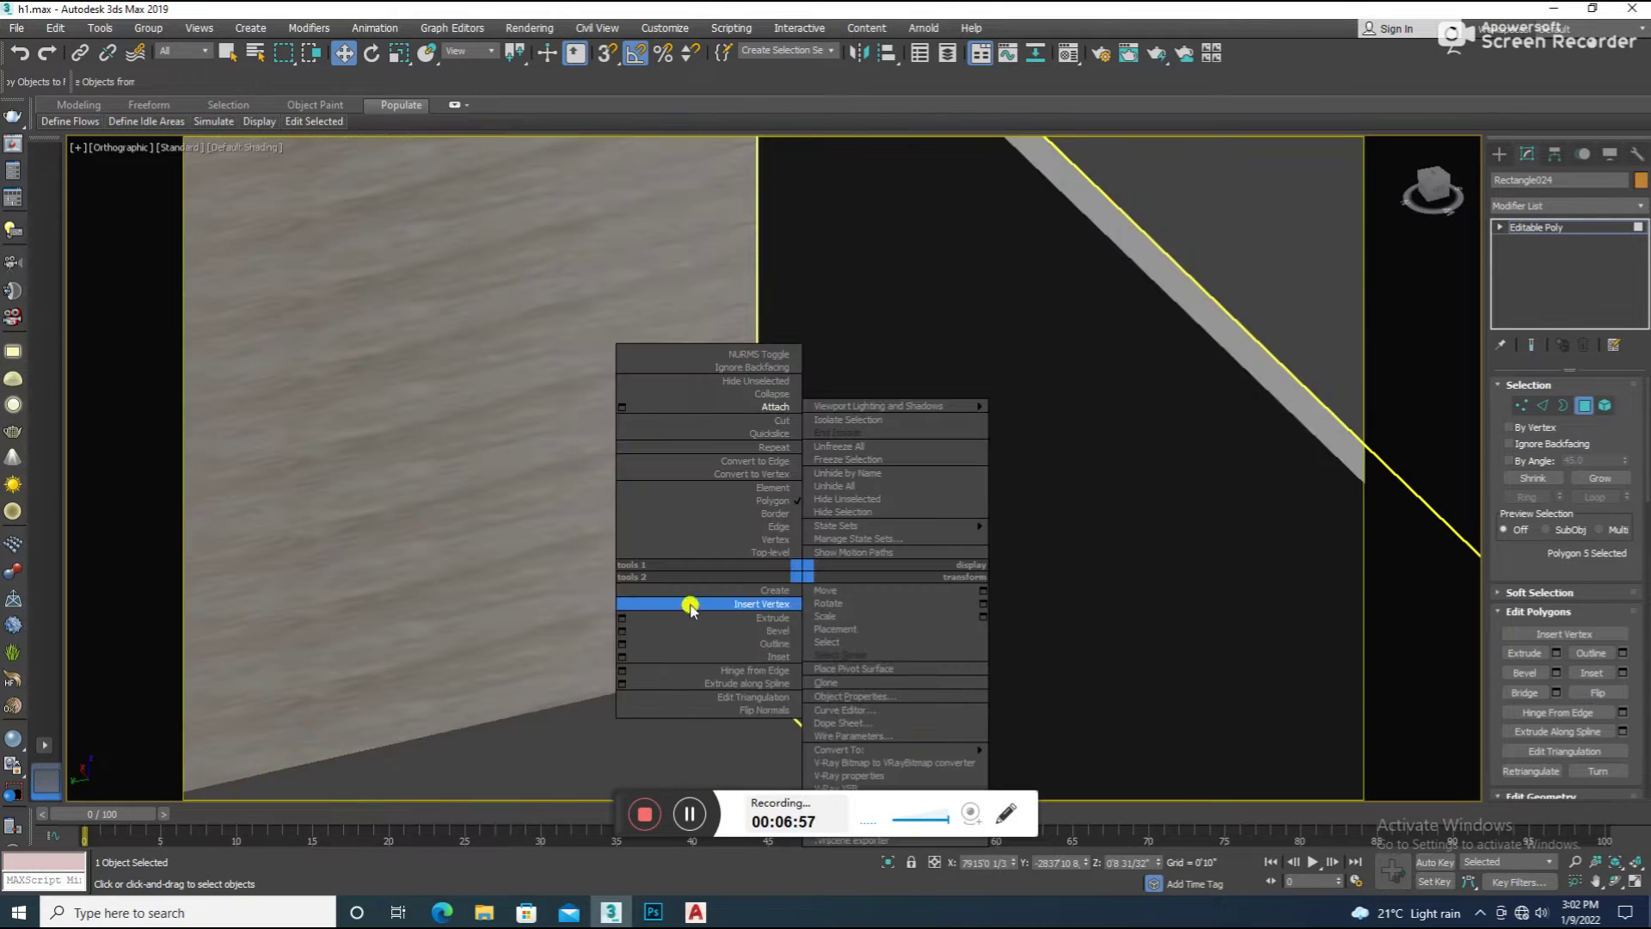
{"action": "left_click", "coordinate": [619, 612]}
{"action": "scroll", "coordinate": [755, 542], "scroll_direction": "down", "scroll_amount": 5}
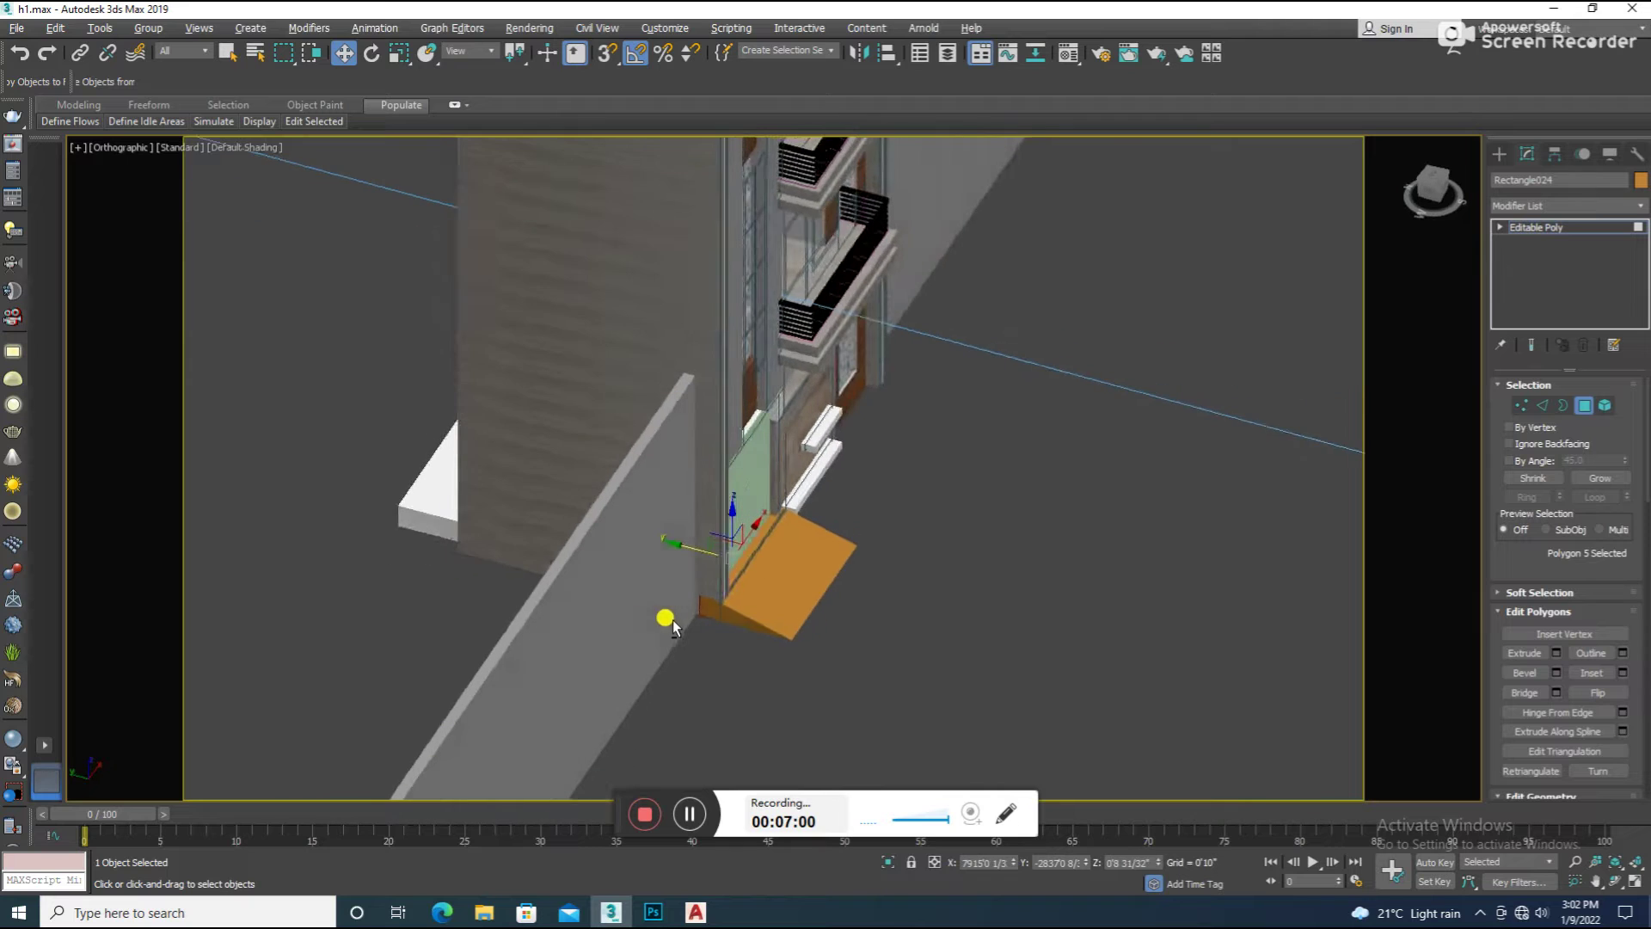
{"action": "left_click", "coordinate": [1585, 405]}
Create a new VRayMtl in an unused slot with a Tiles diffuse map
{"action": "key", "text": "m"}
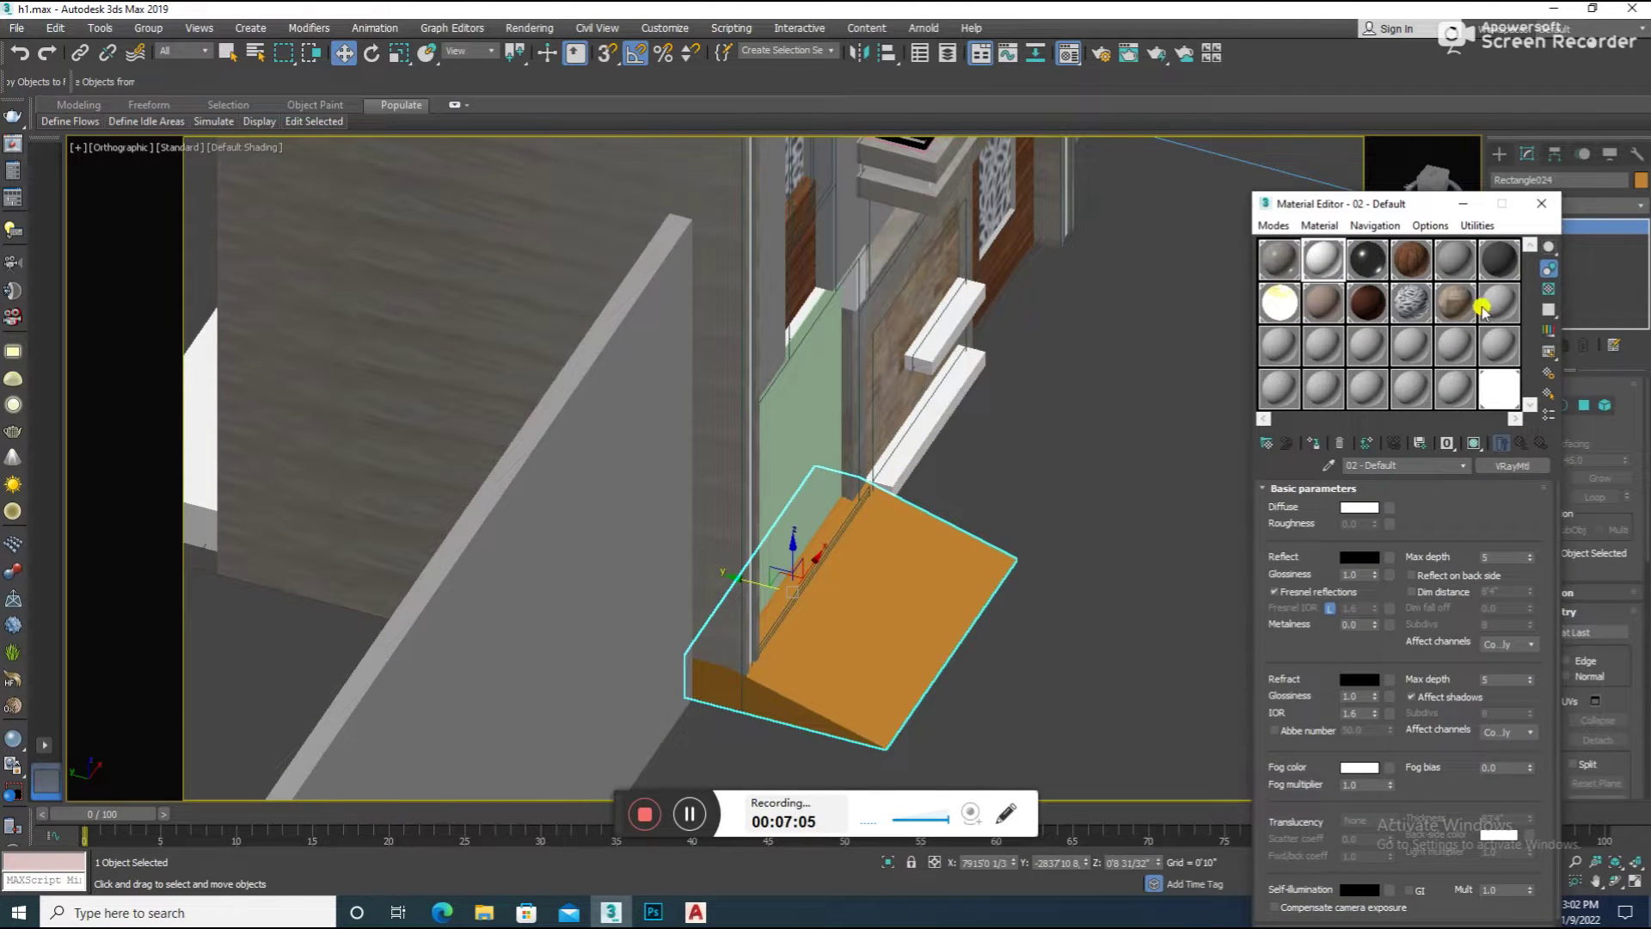
{"action": "left_click", "coordinate": [1499, 303]}
{"action": "left_click", "coordinate": [1511, 466]}
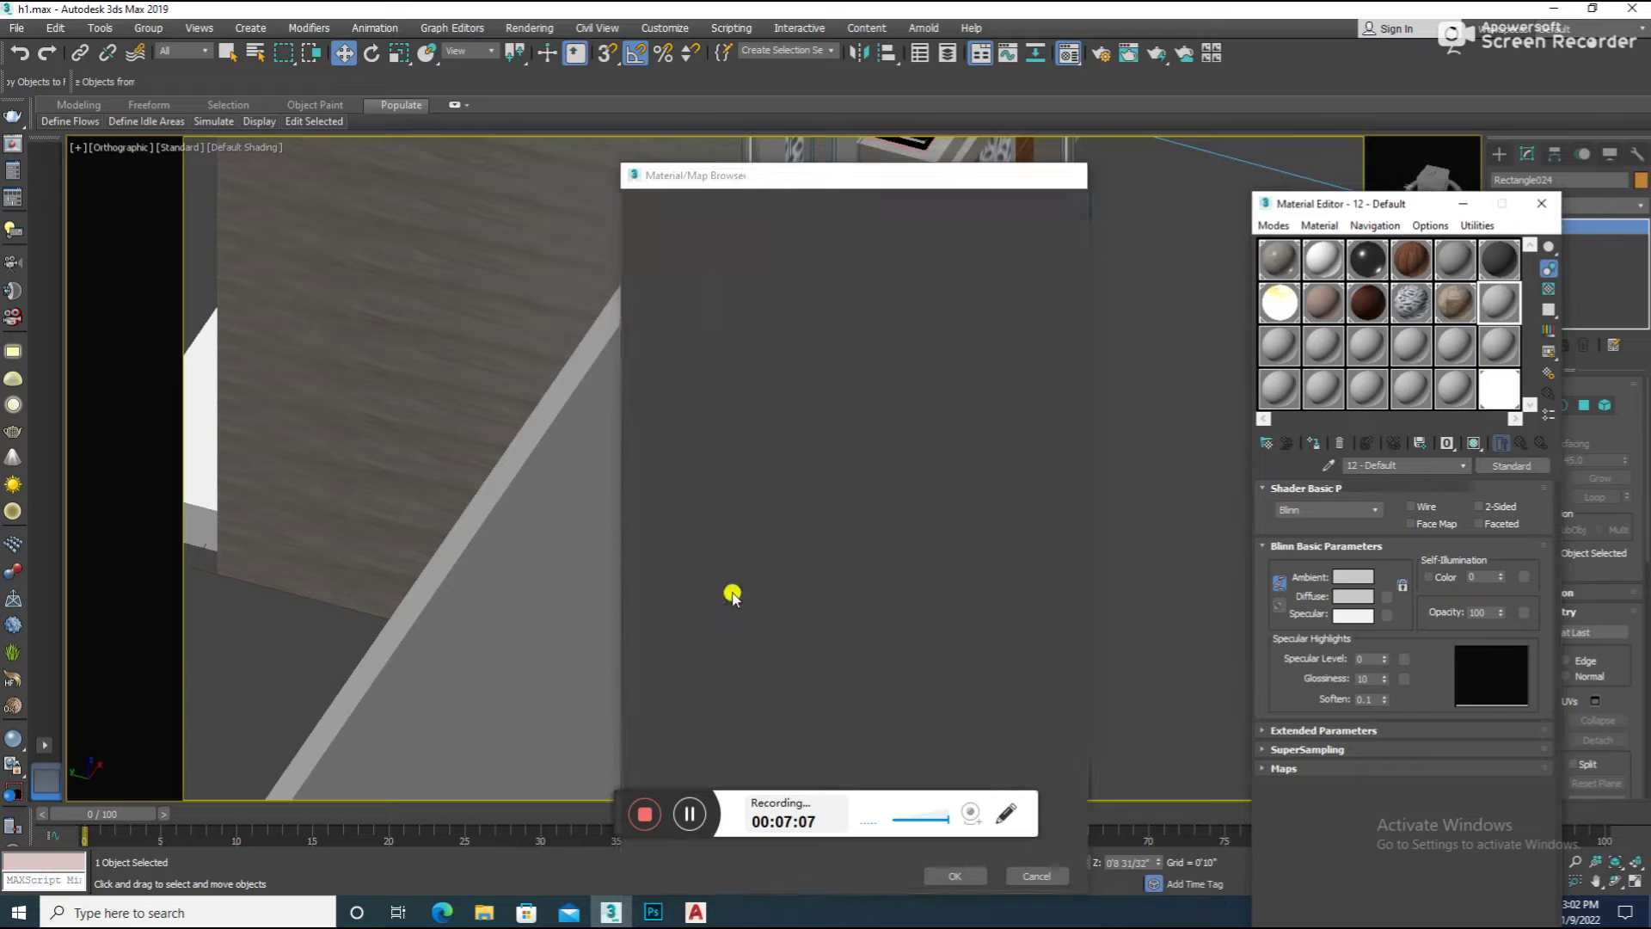
{"action": "double_click", "coordinate": [696, 594]}
{"action": "left_click", "coordinate": [1390, 506]}
{"action": "scroll", "coordinate": [732, 526], "scroll_direction": "down", "scroll_amount": 8}
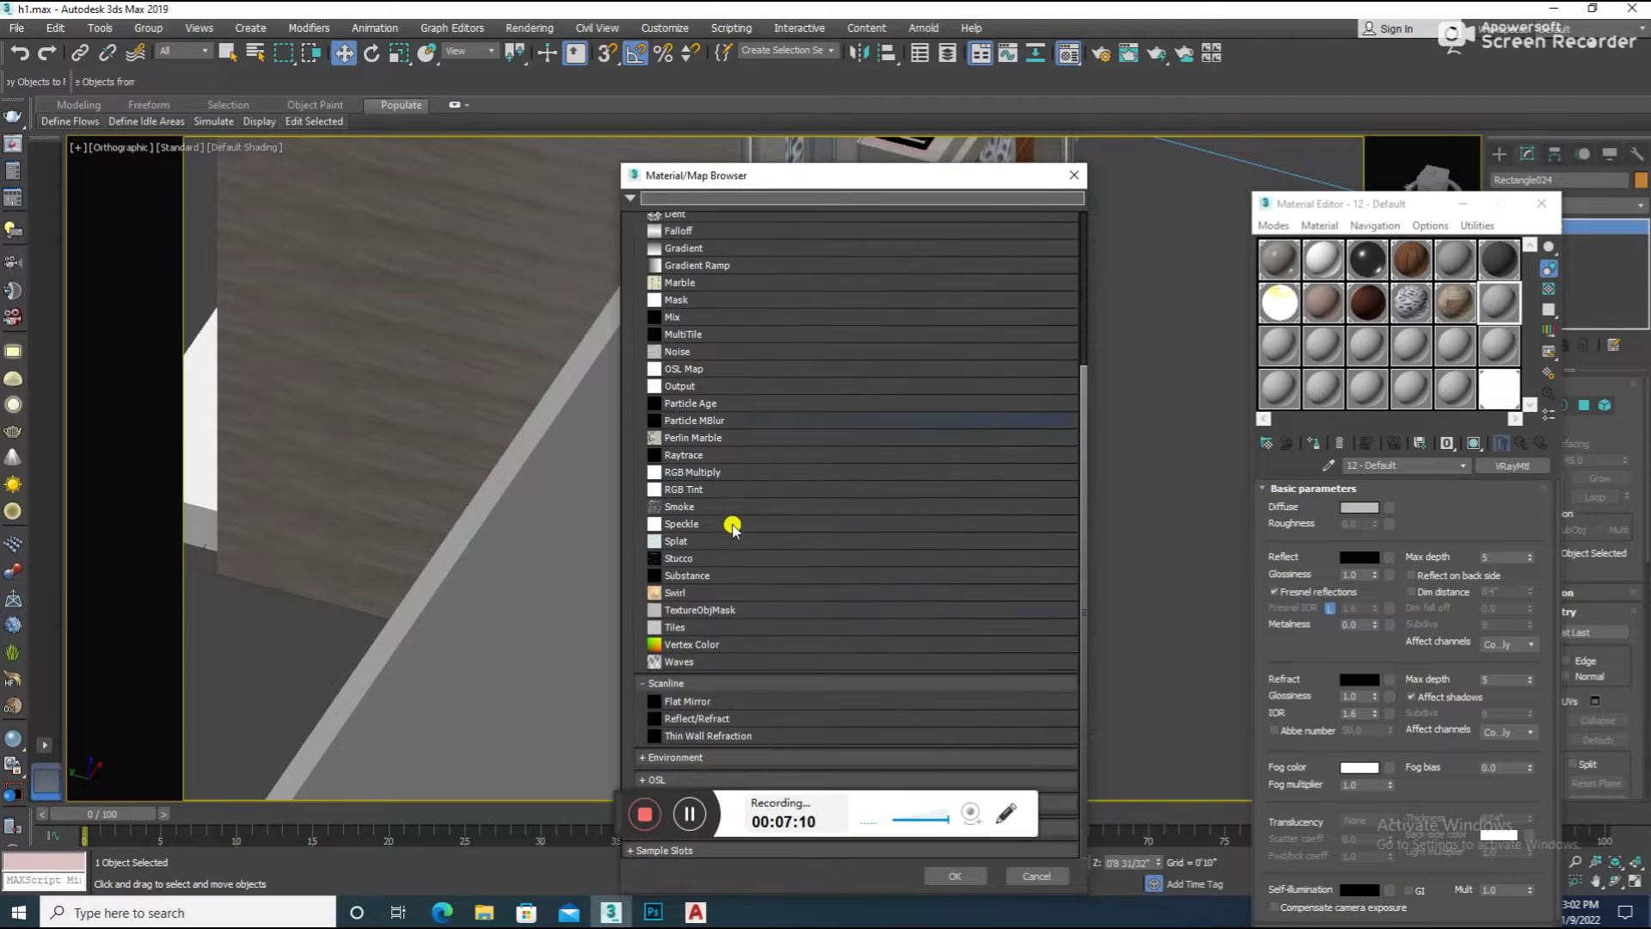
{"action": "double_click", "coordinate": [675, 640]}
Make the tiles white with black grout, assign the material to the ramp, and show it in viewport
{"action": "left_click", "coordinate": [1325, 764]}
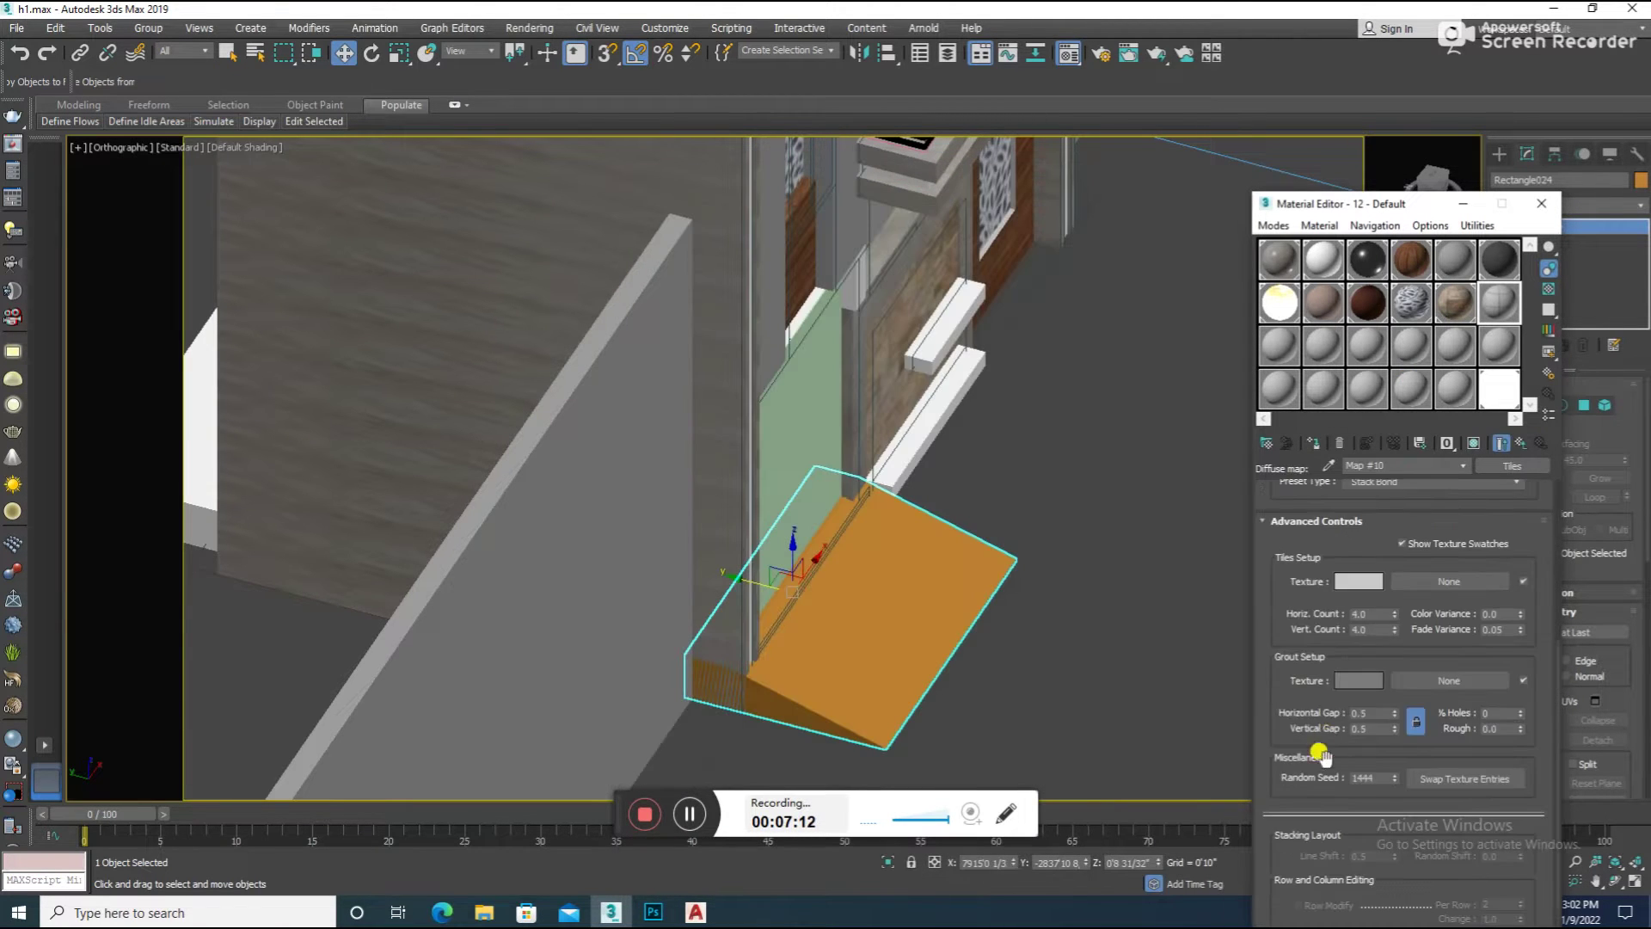
{"action": "left_click", "coordinate": [1371, 588]}
{"action": "left_click_drag", "start_coordinate": [628, 205], "coordinate": [668, 200]}
{"action": "left_click", "coordinate": [637, 264]}
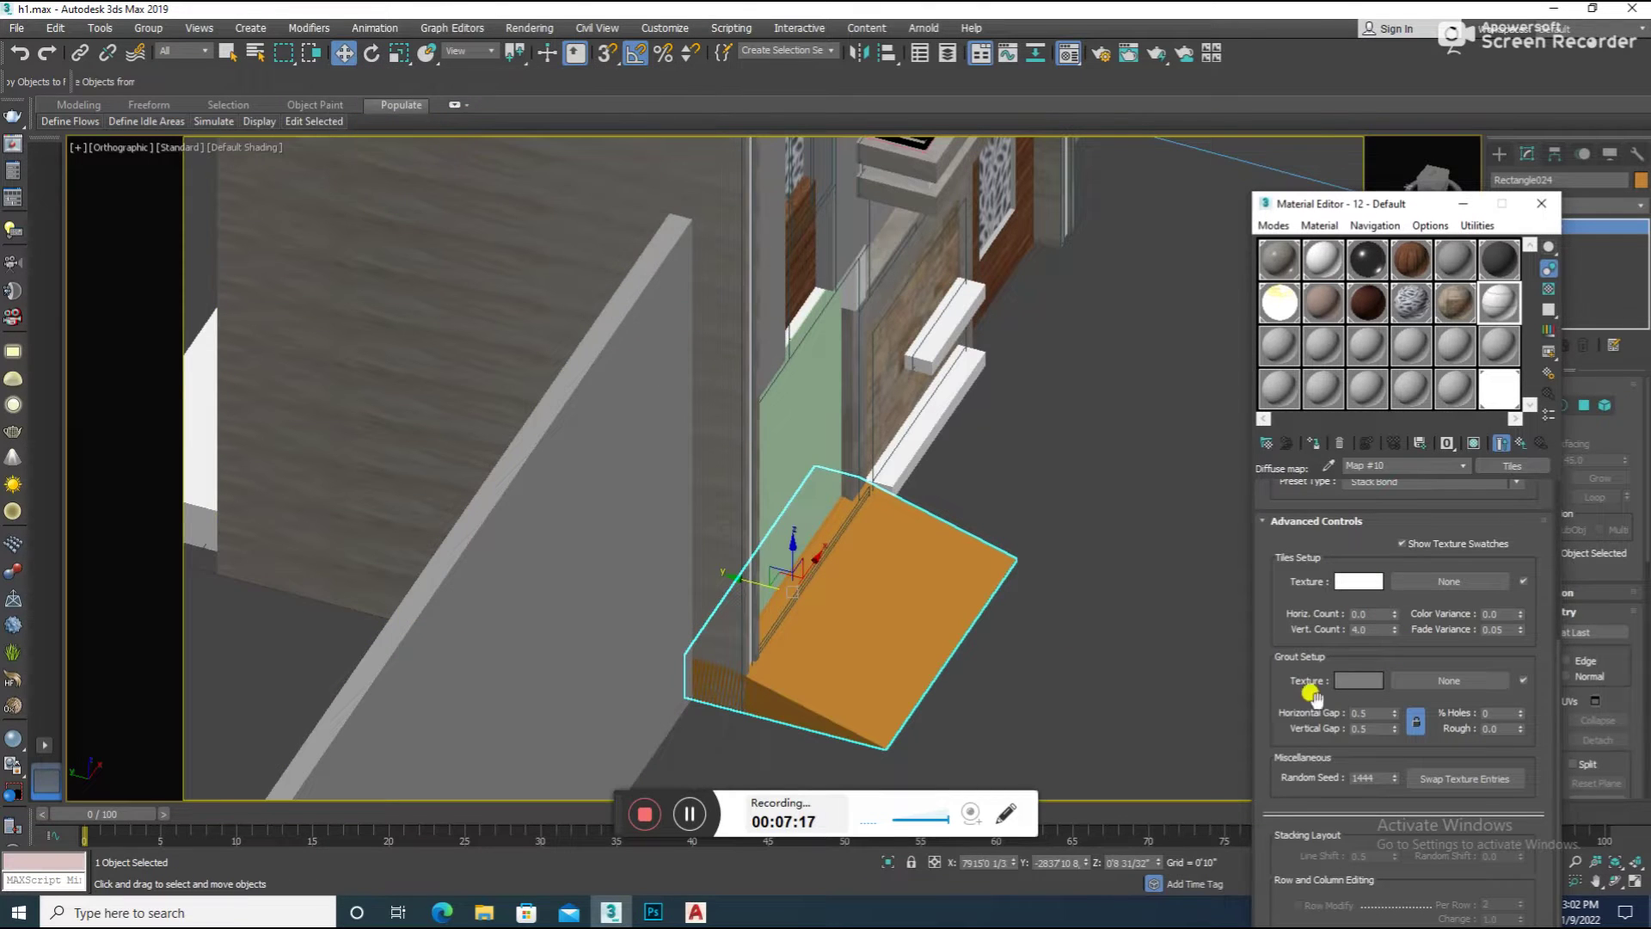
{"action": "left_click", "coordinate": [1359, 681]}
{"action": "left_click_drag", "start_coordinate": [573, 203], "coordinate": [547, 200]}
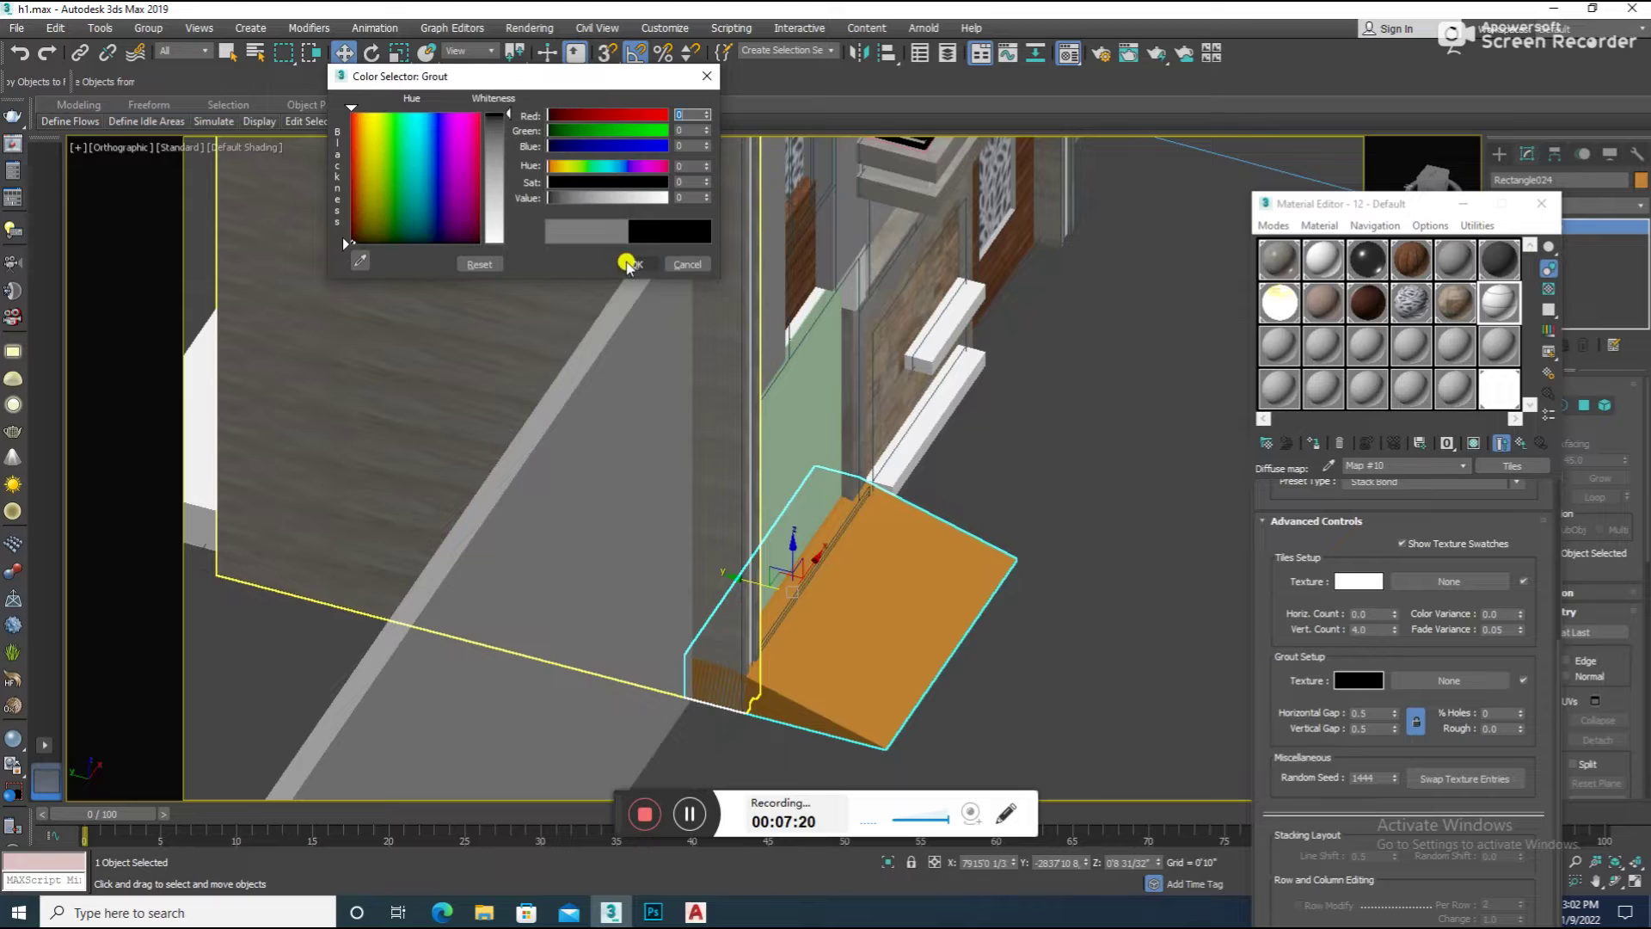
{"action": "left_click", "coordinate": [636, 264]}
{"action": "left_click", "coordinate": [1317, 444]}
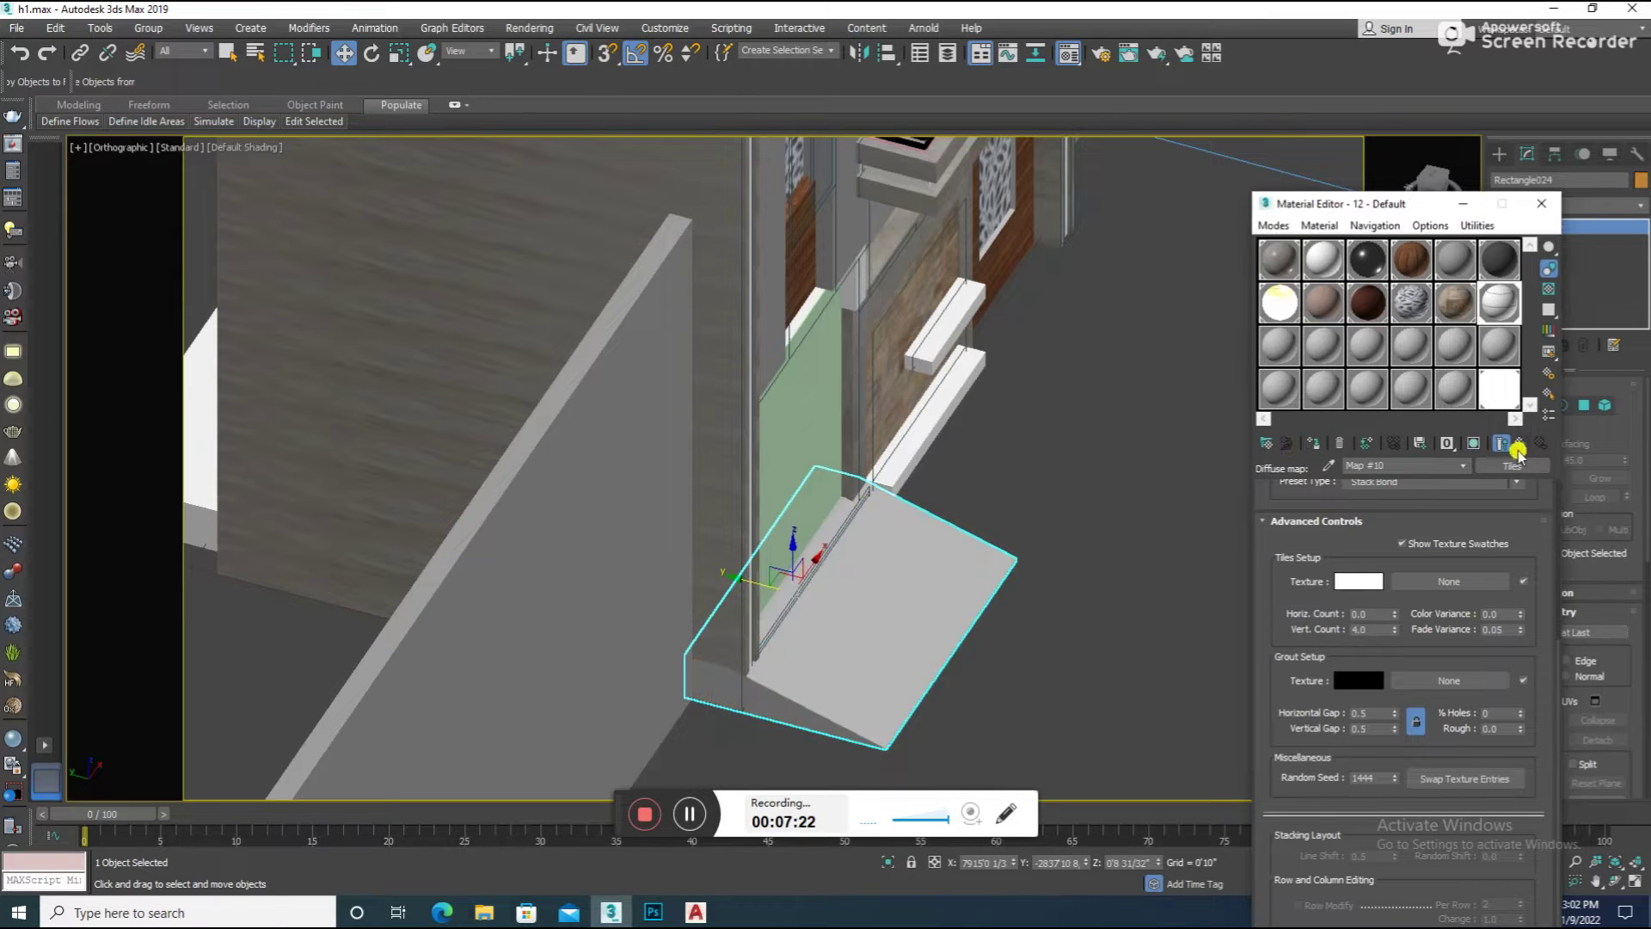
{"action": "left_click", "coordinate": [1477, 443]}
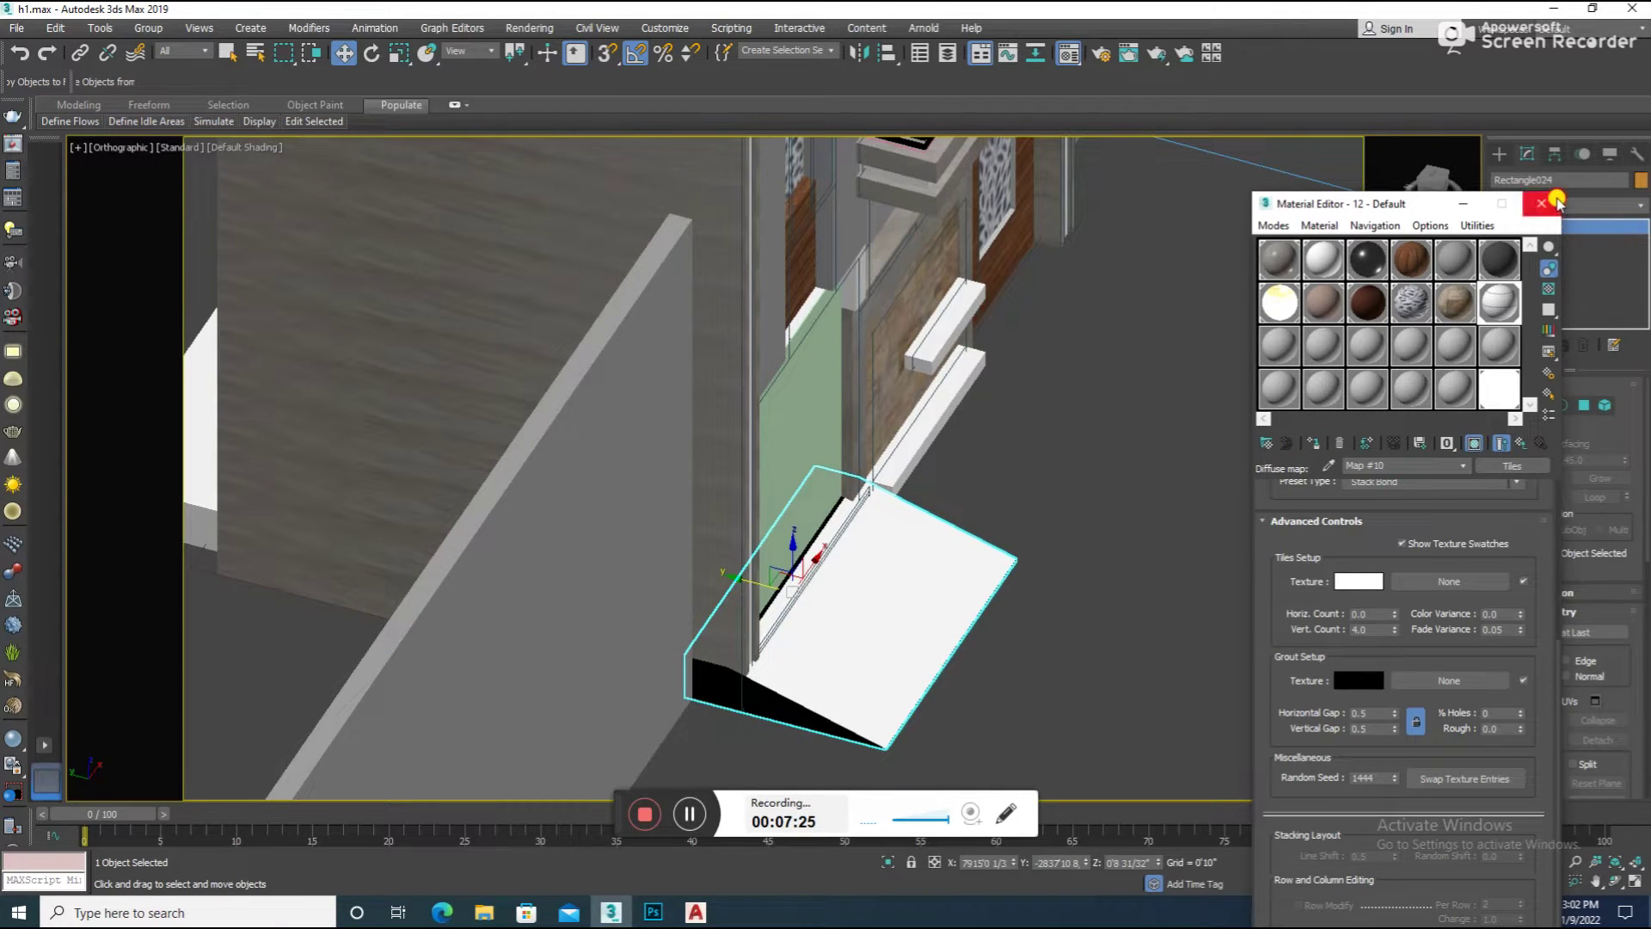
{"action": "left_click", "coordinate": [1556, 203]}
Add a Box UVW Map to the ramp, lower its Height to 2'1", and return to camera view
{"action": "left_click", "coordinate": [1612, 208]}
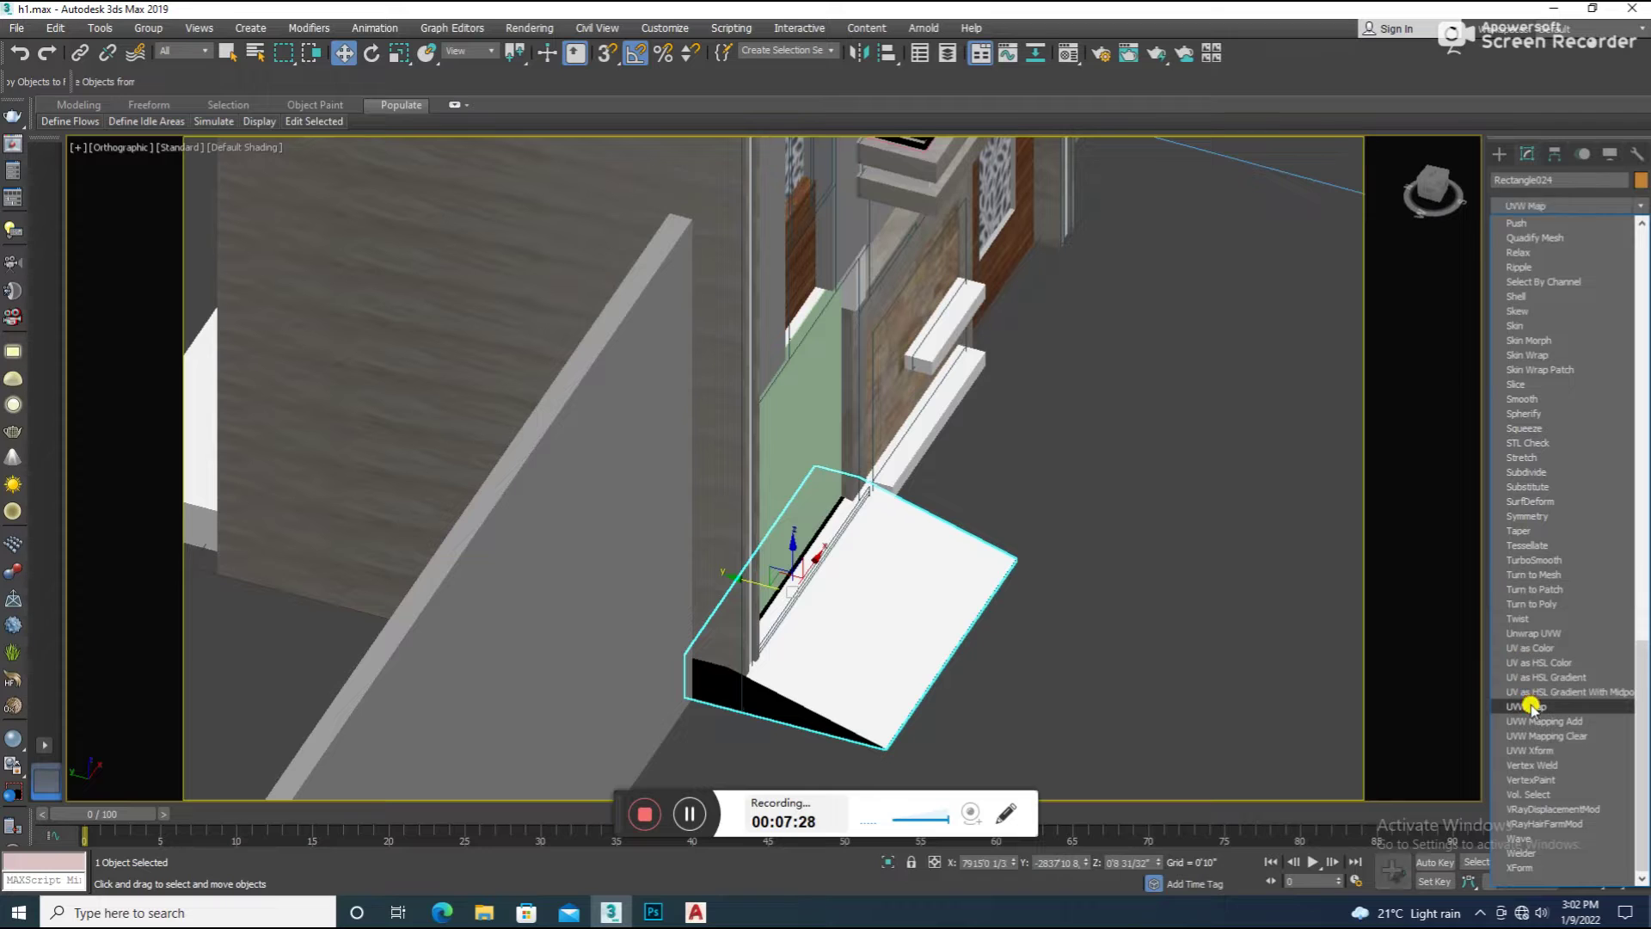
{"action": "left_click", "coordinate": [1531, 706]}
{"action": "left_click", "coordinate": [1532, 482]}
{"action": "middle_click_drag", "start_coordinate": [988, 630], "coordinate": [971, 643], "text": "alt"}
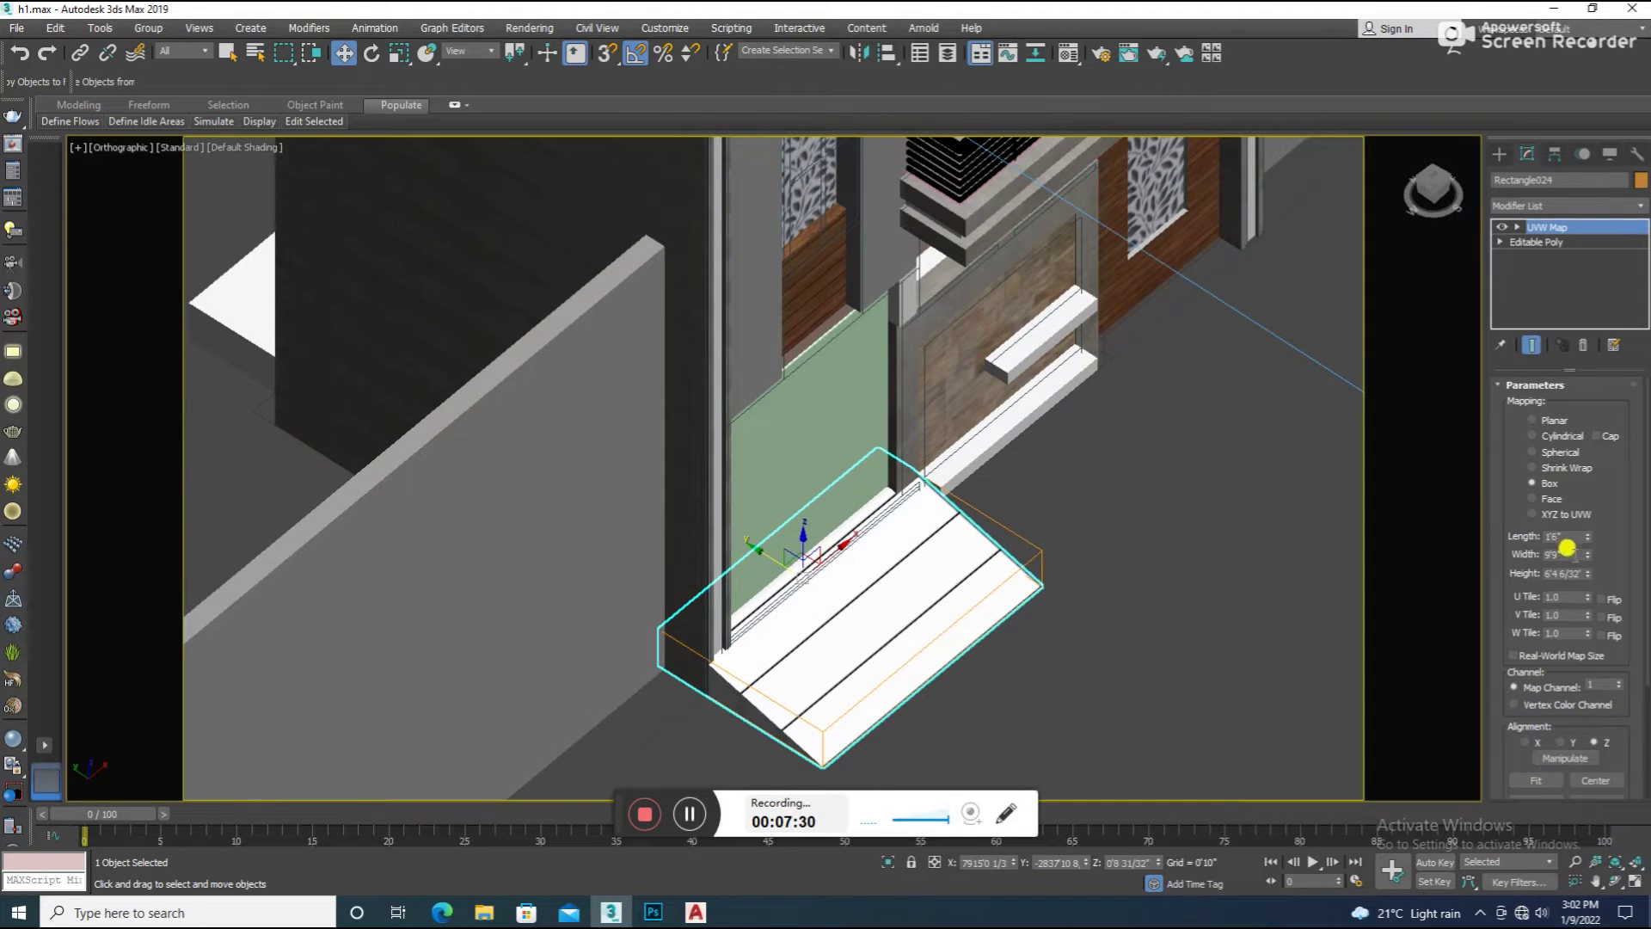
{"action": "left_click_drag", "start_coordinate": [1589, 574], "coordinate": [1593, 619]}
{"action": "key", "text": "c"}
{"action": "left_click", "coordinate": [1224, 412]}
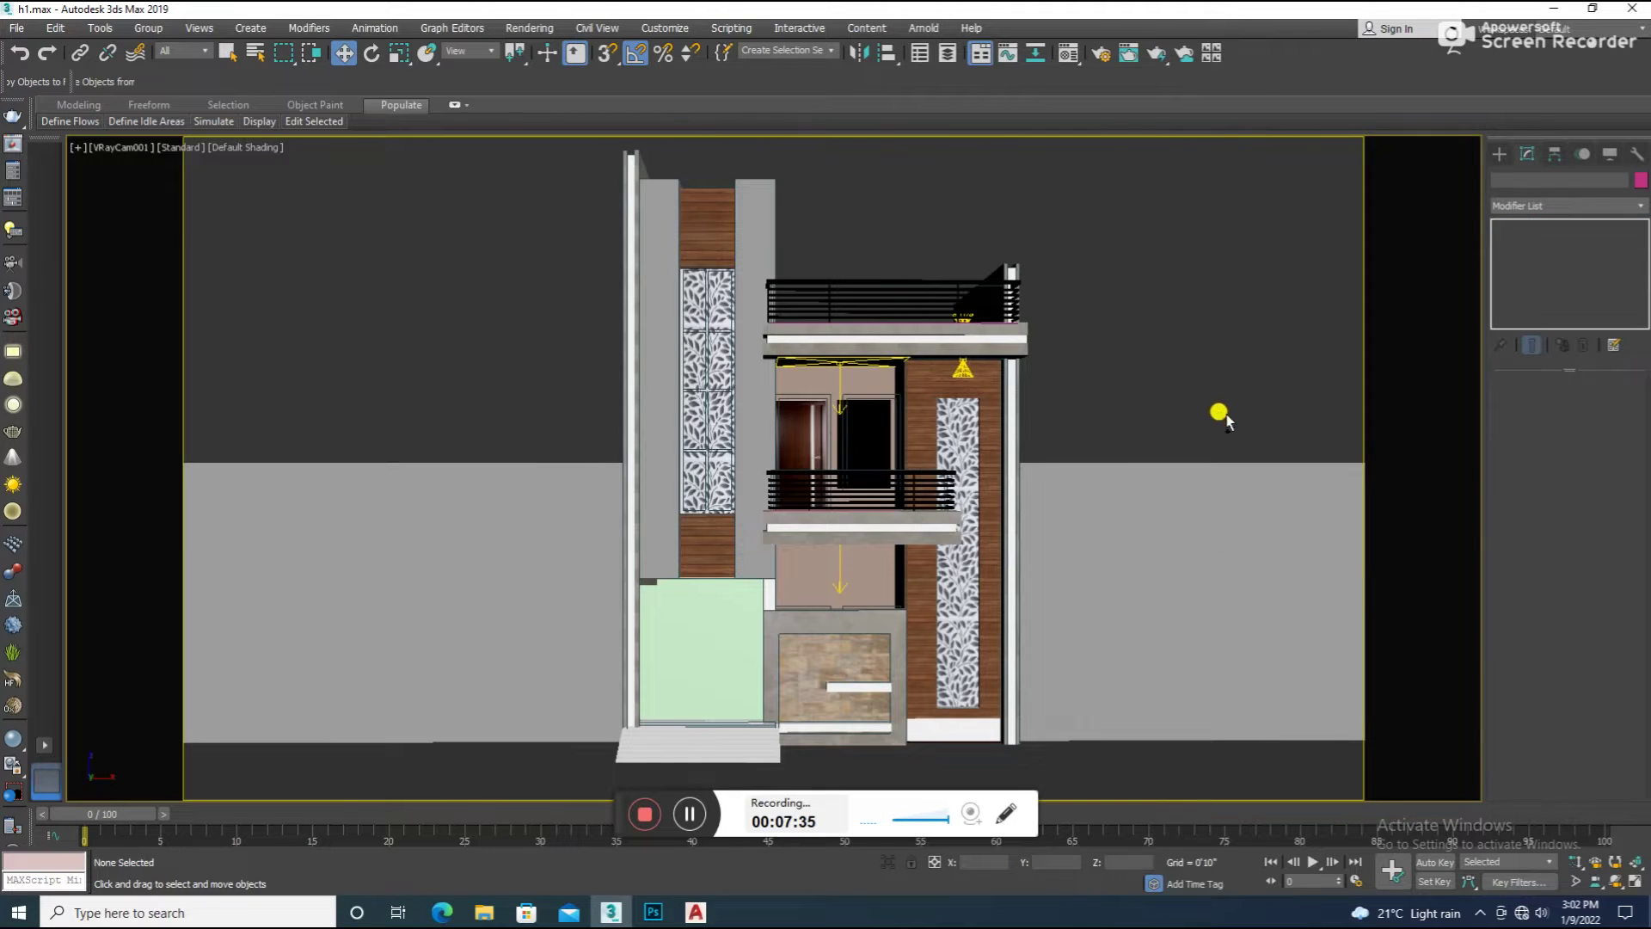
Render the camera view in V-Ray, then change the tiles colour to grey 128
{"action": "key", "text": "shift+q"}
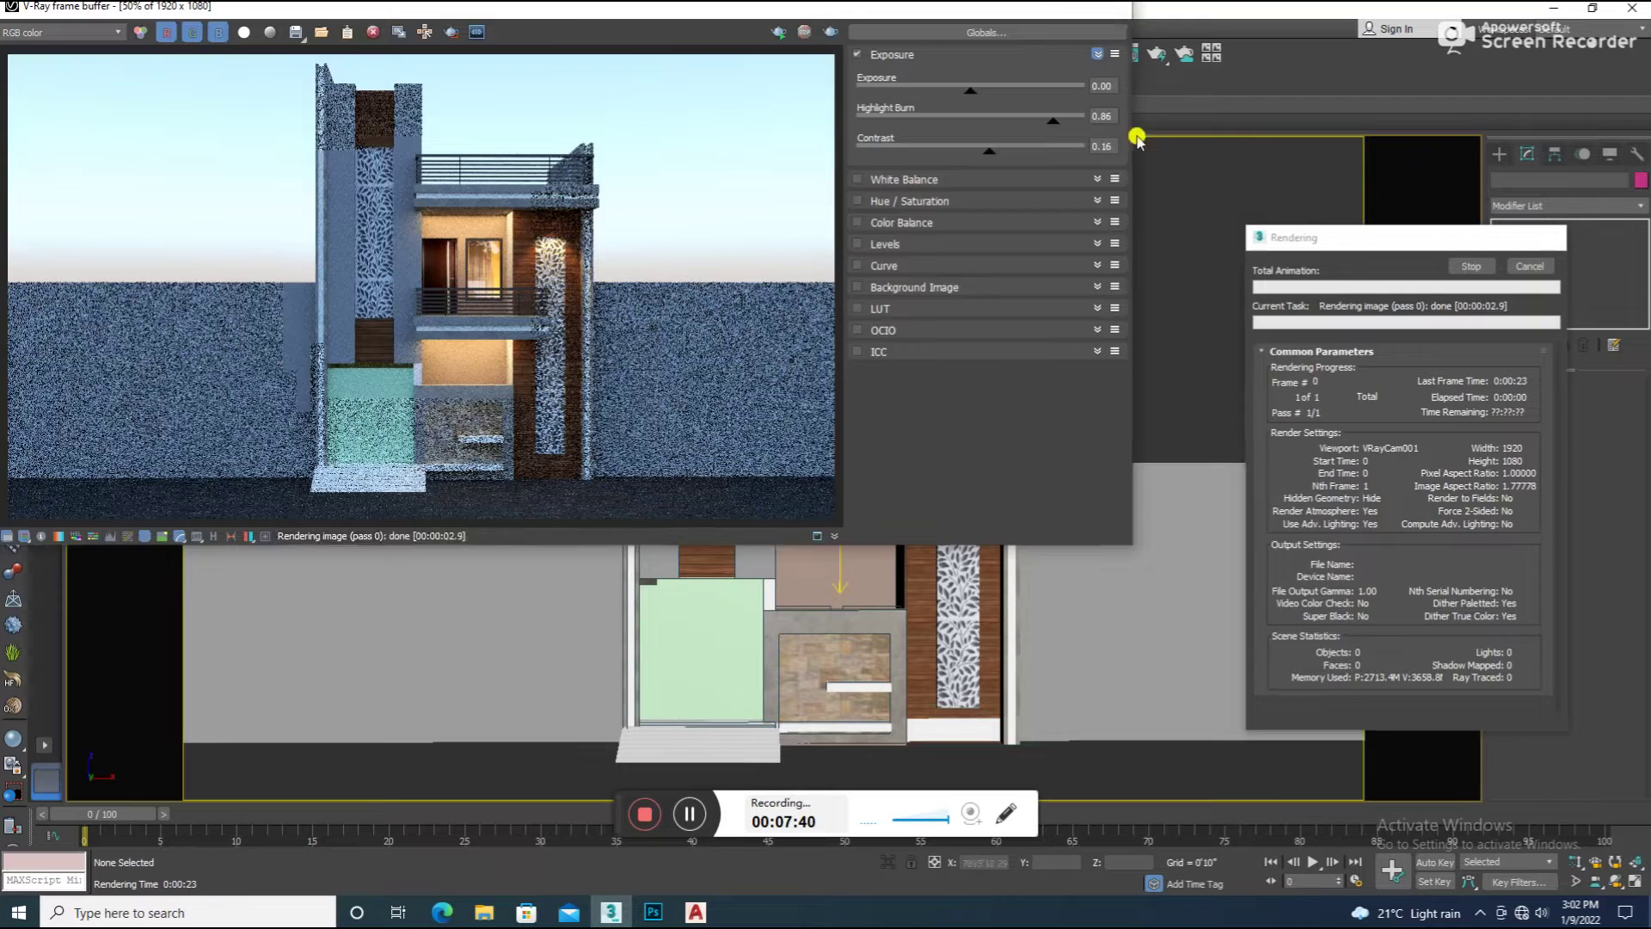
{"action": "left_click", "coordinate": [1112, 7]}
{"action": "left_click", "coordinate": [1359, 824]}
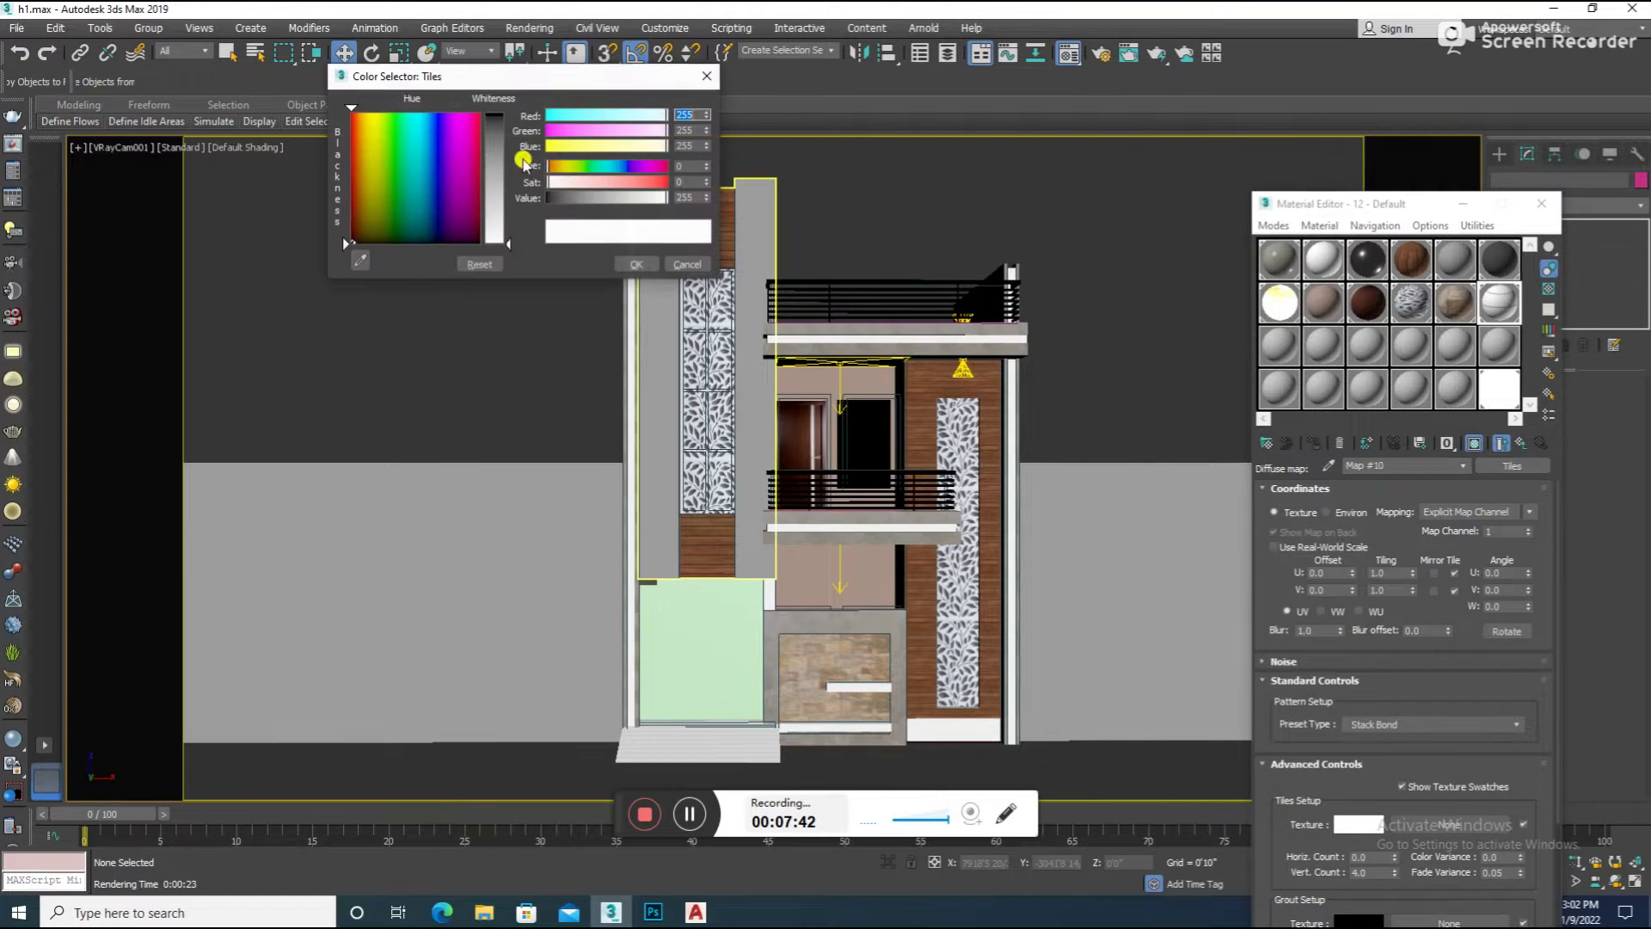
{"action": "left_click", "coordinate": [626, 264]}
Re-render to check the grey tiles and pick the empty 13 - Default material slot
{"action": "key", "text": "shift+q"}
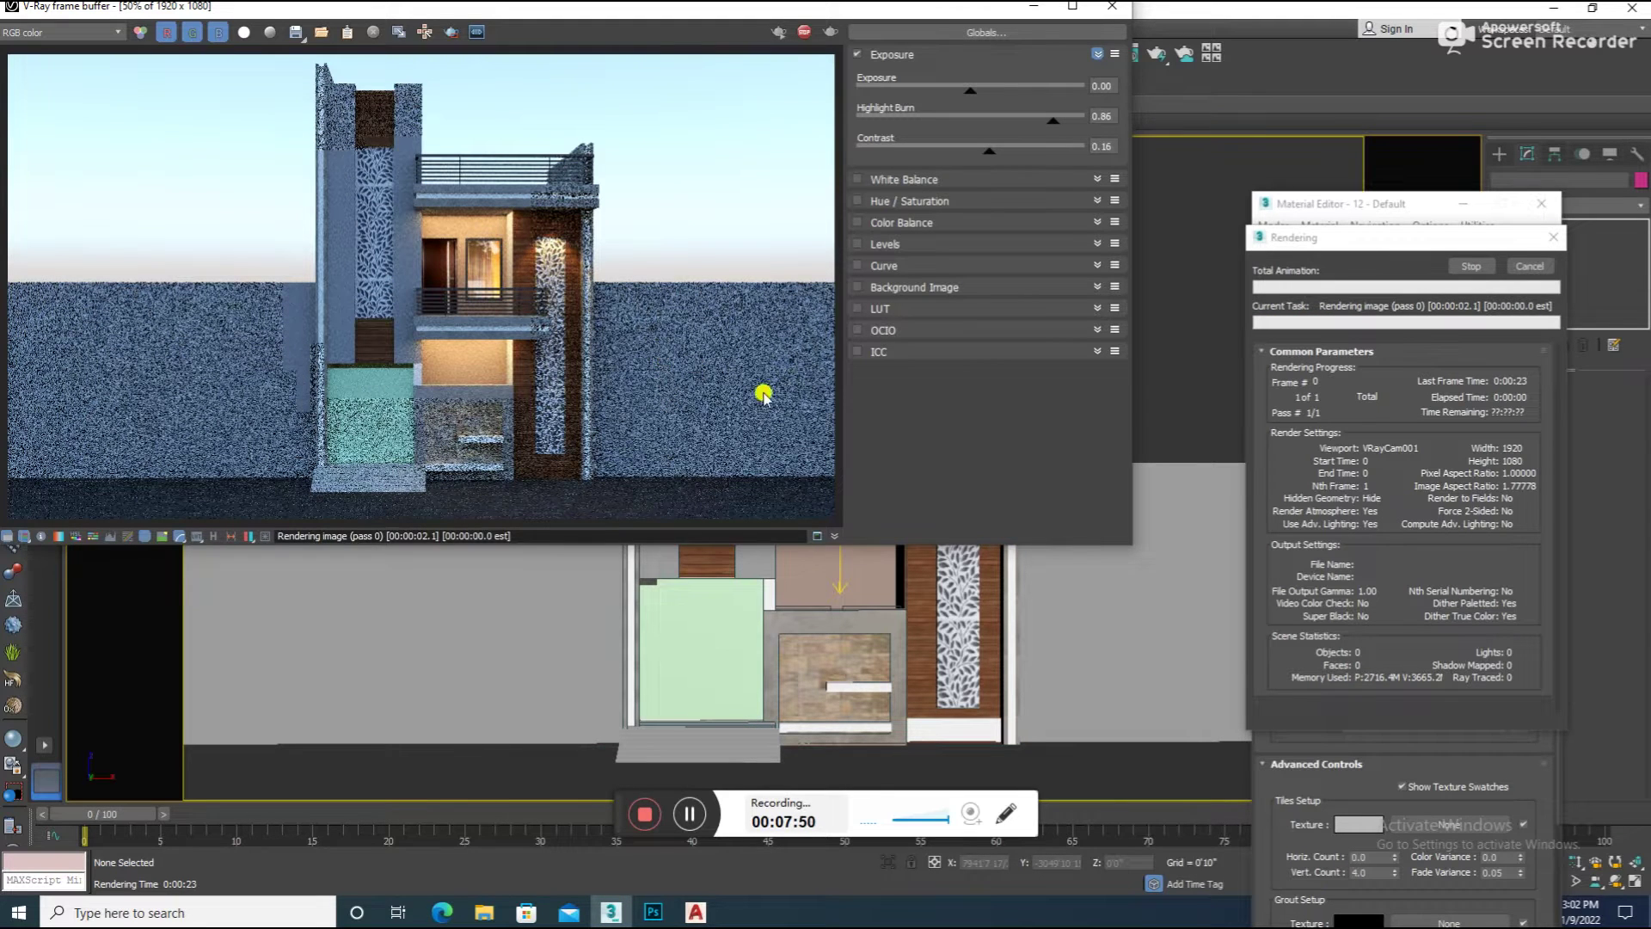
{"action": "left_click", "coordinate": [1123, 12]}
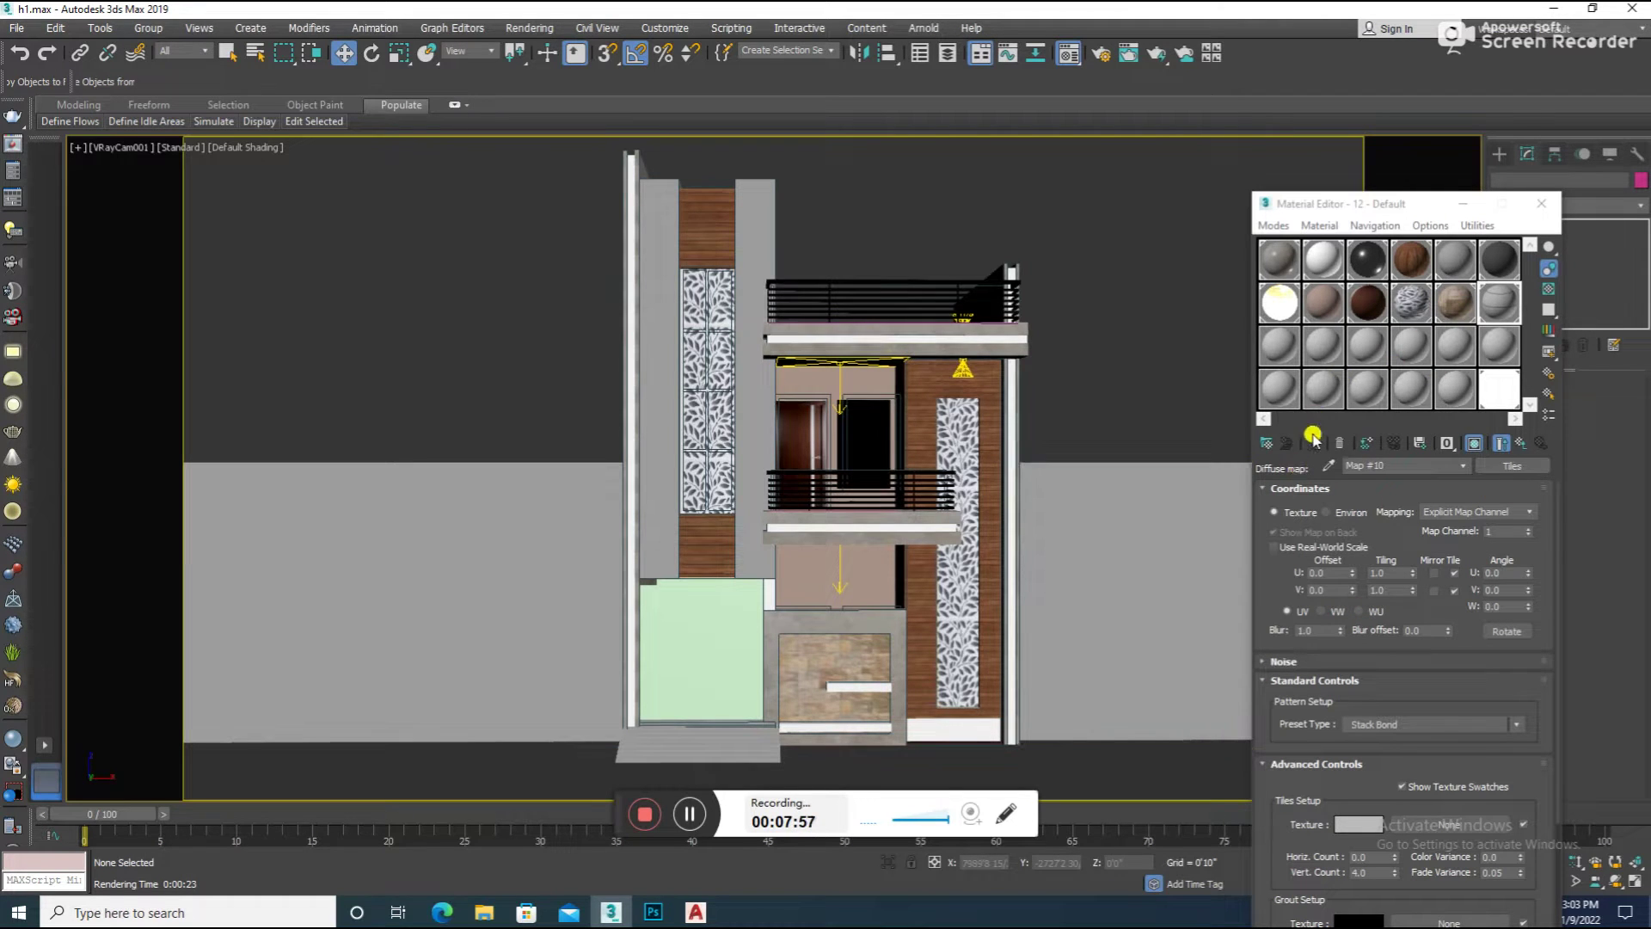
{"action": "left_click", "coordinate": [1279, 344]}
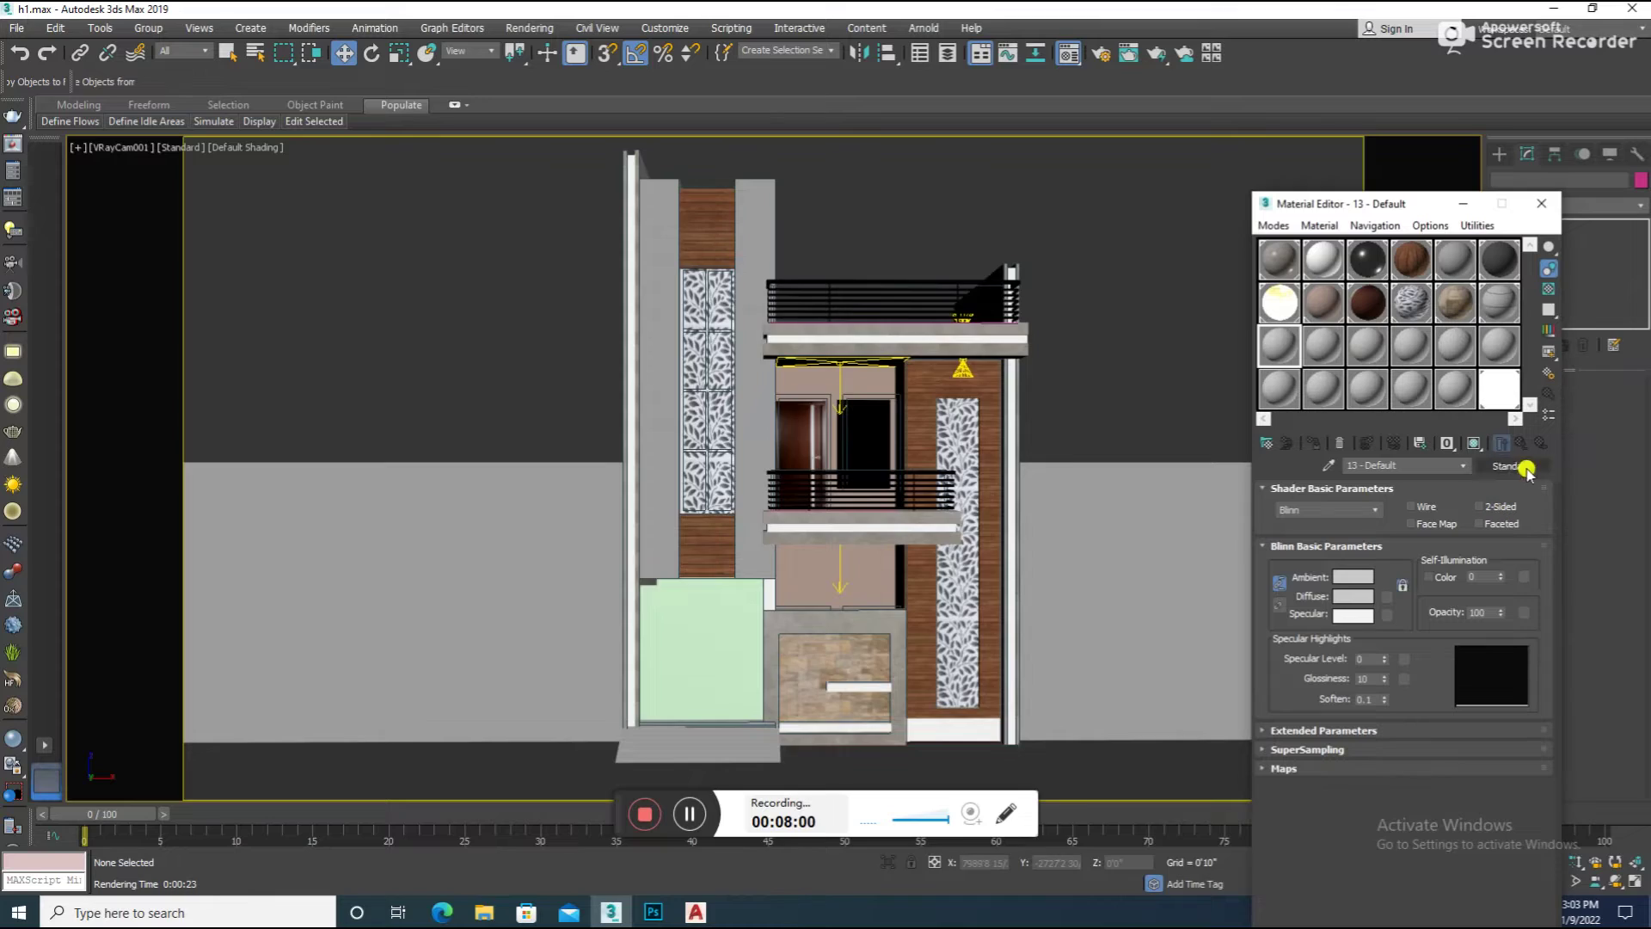
Convert the new material to a VRayMtl and assign a Bitmap to its Diffuse map
{"action": "left_click", "coordinate": [1512, 465]}
{"action": "double_click", "coordinate": [706, 597]}
{"action": "left_click", "coordinate": [1390, 507]}
{"action": "double_click", "coordinate": [796, 274]}
Scroll through the bitmap file browser's current folder looking for the texture image
{"action": "scroll", "coordinate": [689, 457], "scroll_direction": "down", "scroll_amount": 5}
{"action": "scroll", "coordinate": [602, 447], "scroll_direction": "down", "scroll_amount": 5}
{"action": "scroll", "coordinate": [587, 443], "scroll_direction": "down", "scroll_amount": 2}
{"action": "scroll", "coordinate": [588, 434], "scroll_direction": "down", "scroll_amount": 5}
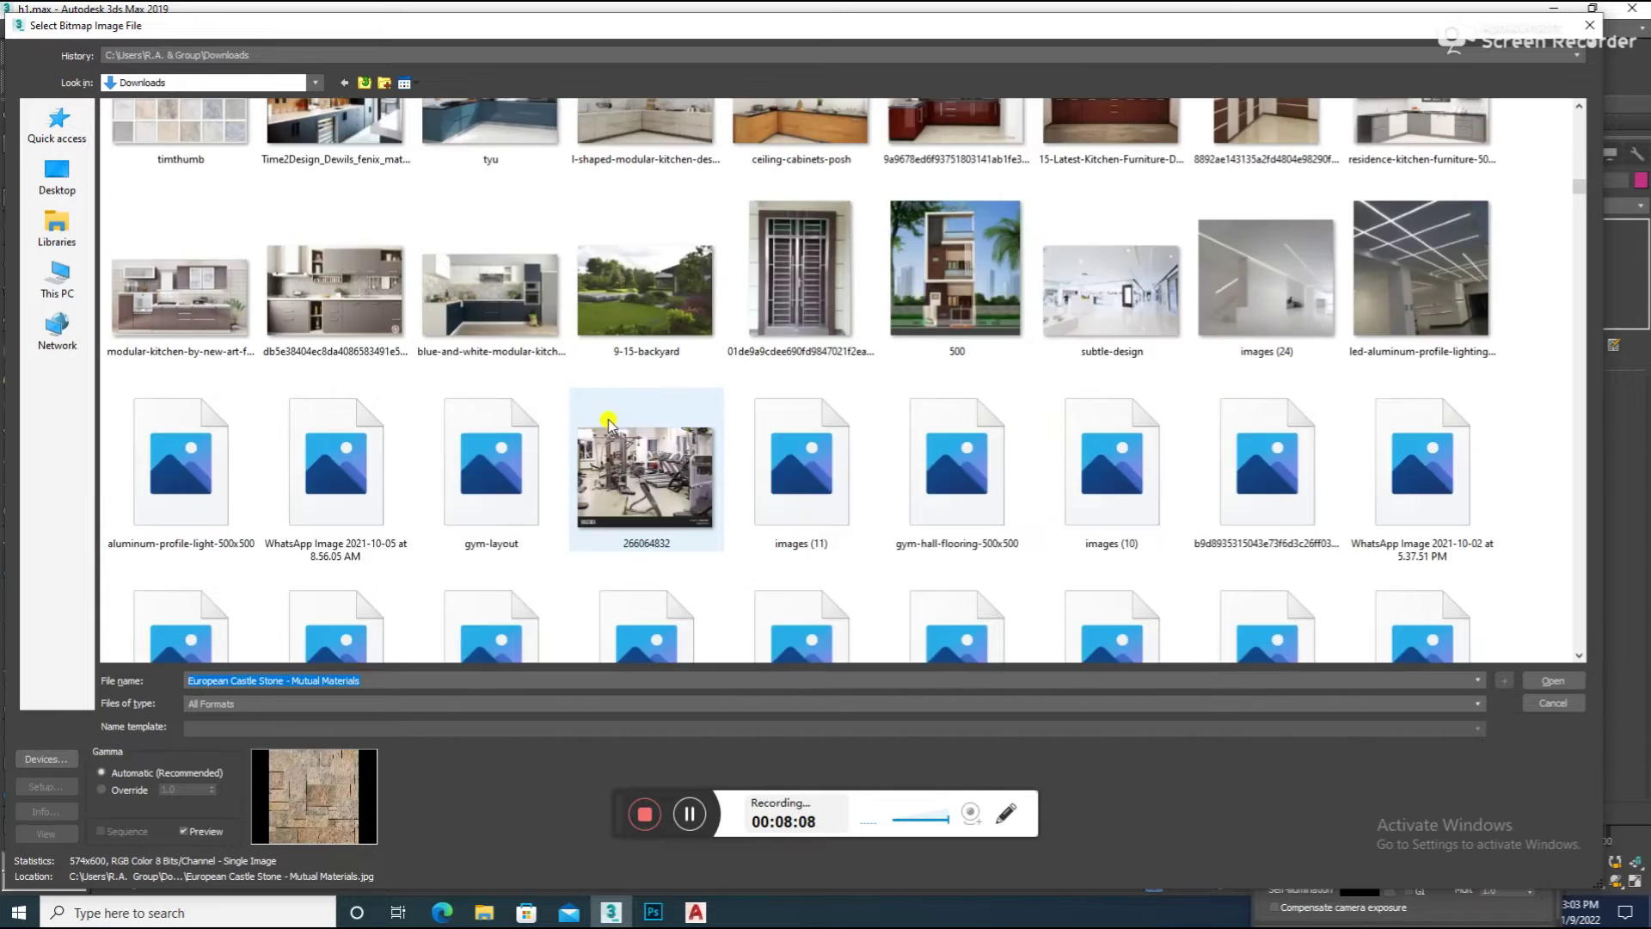
{"action": "scroll", "coordinate": [602, 421], "scroll_direction": "down", "scroll_amount": 5}
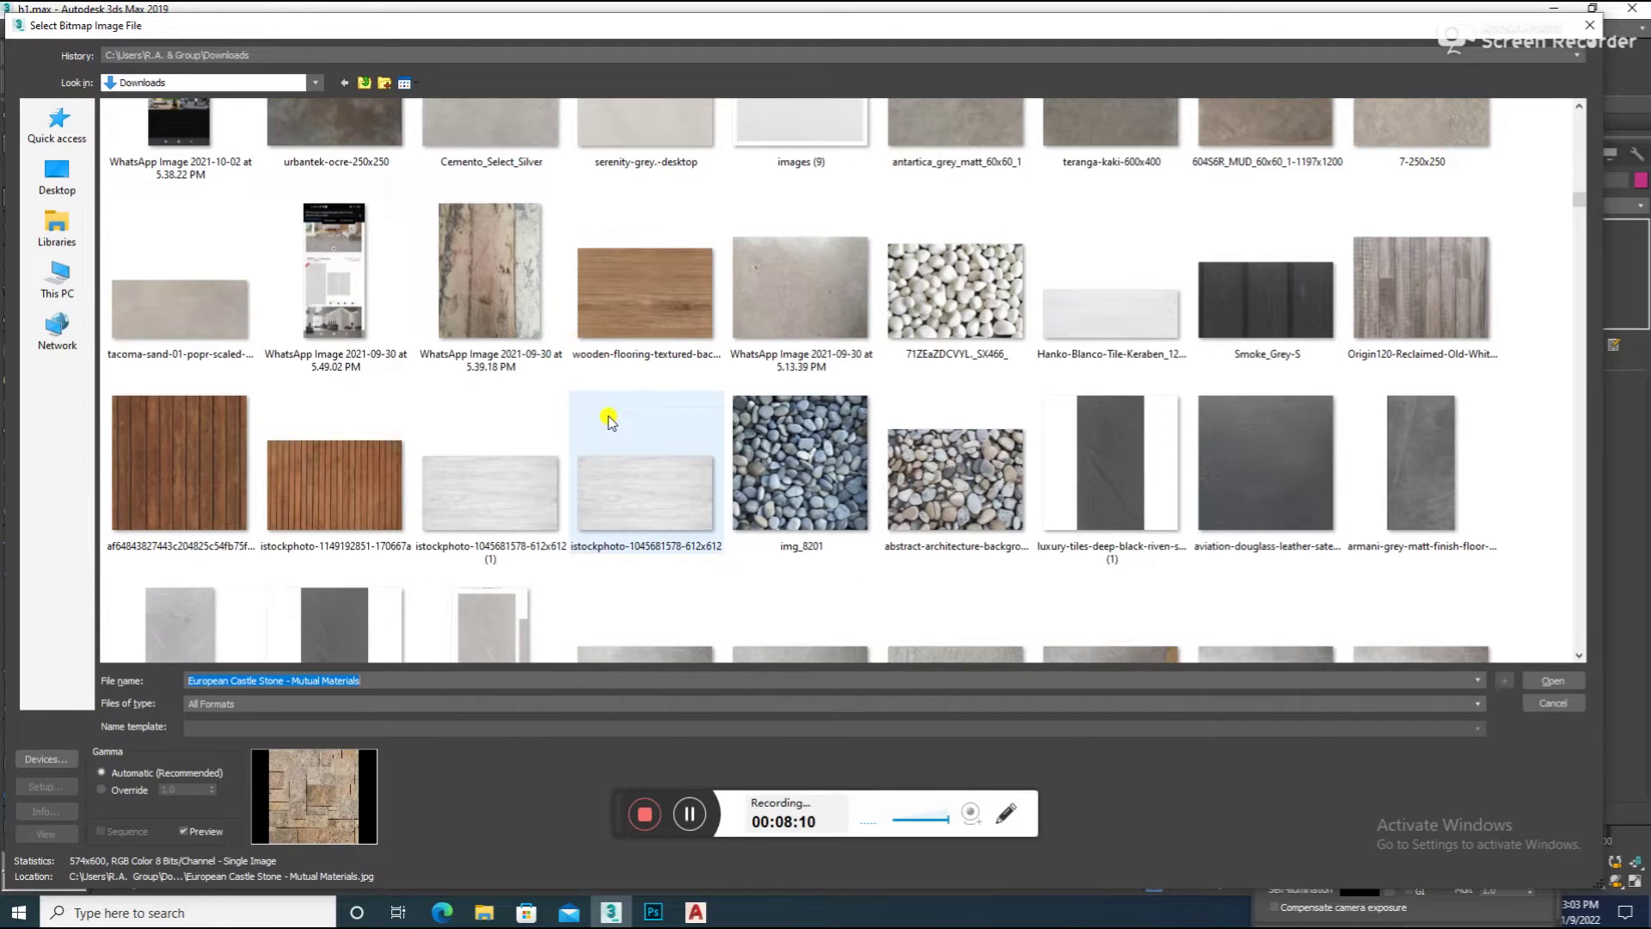
{"action": "scroll", "coordinate": [608, 420], "scroll_direction": "down", "scroll_amount": 5}
{"action": "scroll", "coordinate": [608, 421], "scroll_direction": "down", "scroll_amount": 5}
{"action": "scroll", "coordinate": [608, 420], "scroll_direction": "down", "scroll_amount": 5}
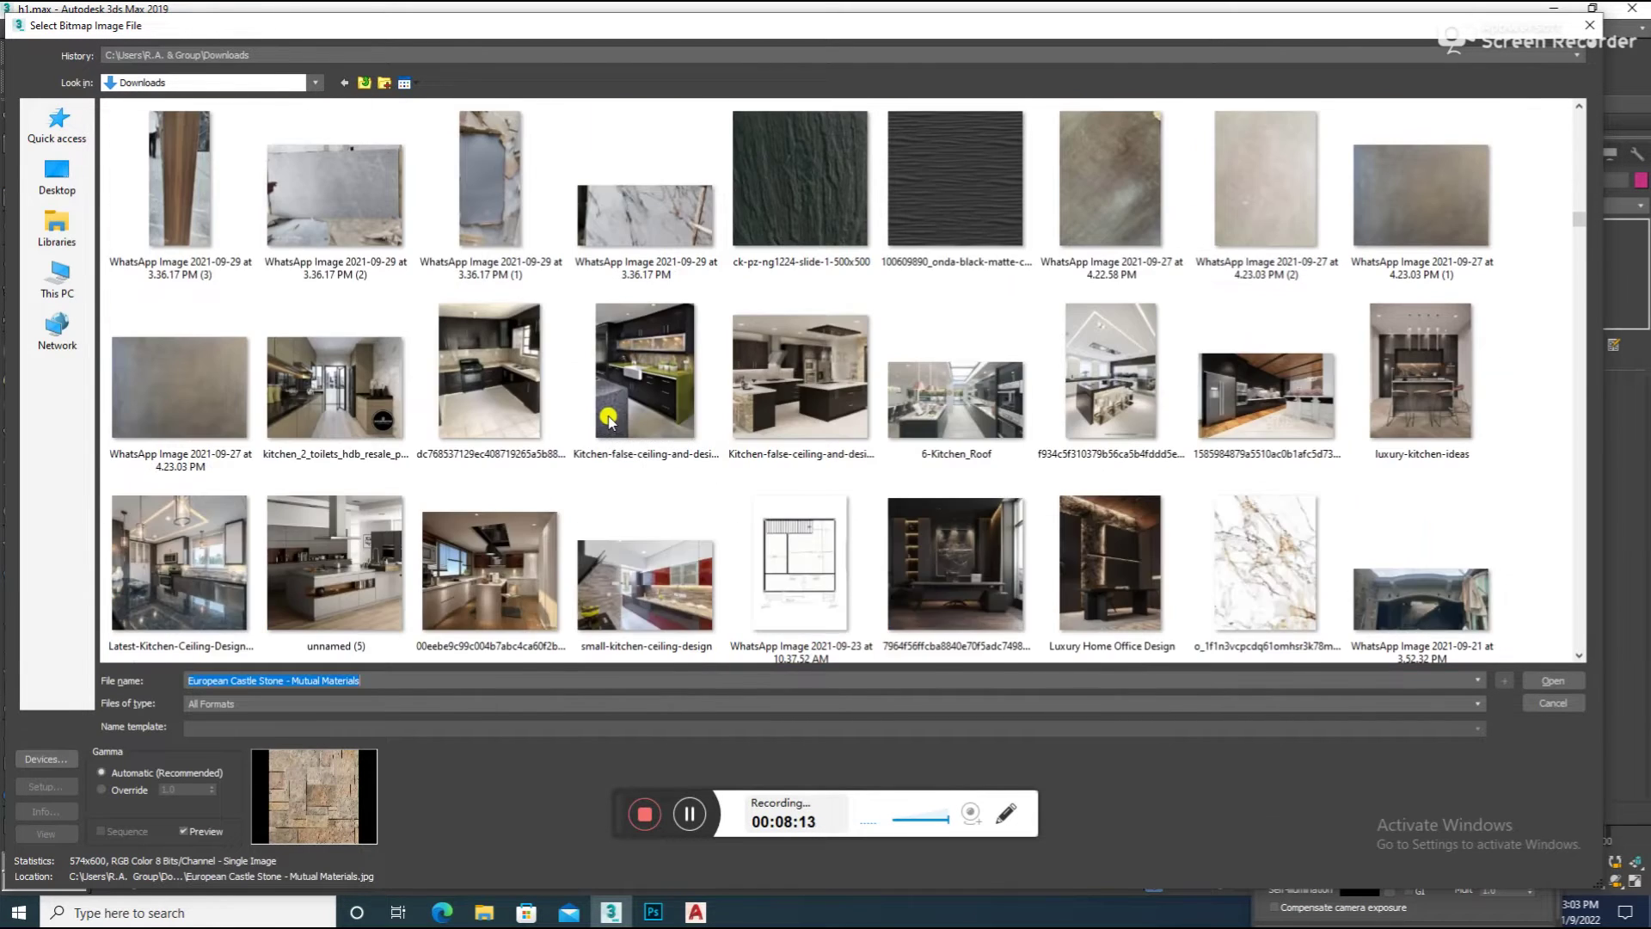
{"action": "scroll", "coordinate": [608, 421], "scroll_direction": "down", "scroll_amount": 5}
{"action": "scroll", "coordinate": [608, 420], "scroll_direction": "down", "scroll_amount": 5}
{"action": "scroll", "coordinate": [608, 420], "scroll_direction": "down", "scroll_amount": 5}
{"action": "scroll", "coordinate": [608, 421], "scroll_direction": "down", "scroll_amount": 5}
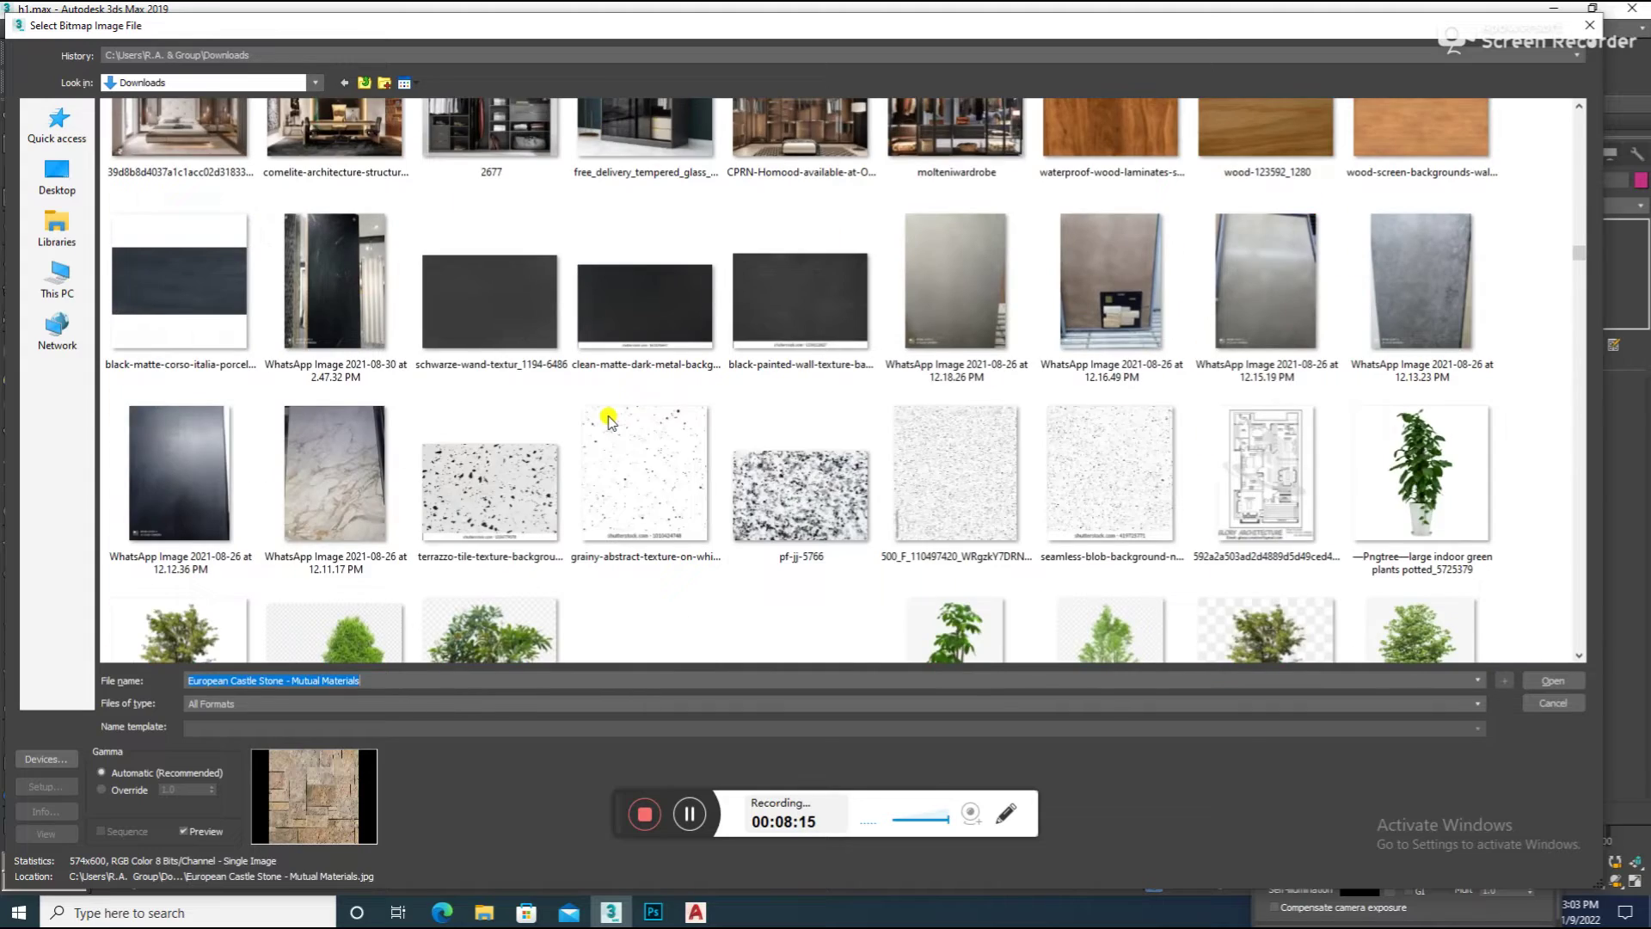
{"action": "scroll", "coordinate": [608, 421], "scroll_direction": "down", "scroll_amount": 4}
{"action": "scroll", "coordinate": [608, 421], "scroll_direction": "down", "scroll_amount": 5}
{"action": "scroll", "coordinate": [608, 420], "scroll_direction": "up", "scroll_amount": 5}
{"action": "scroll", "coordinate": [608, 421], "scroll_direction": "down", "scroll_amount": 5}
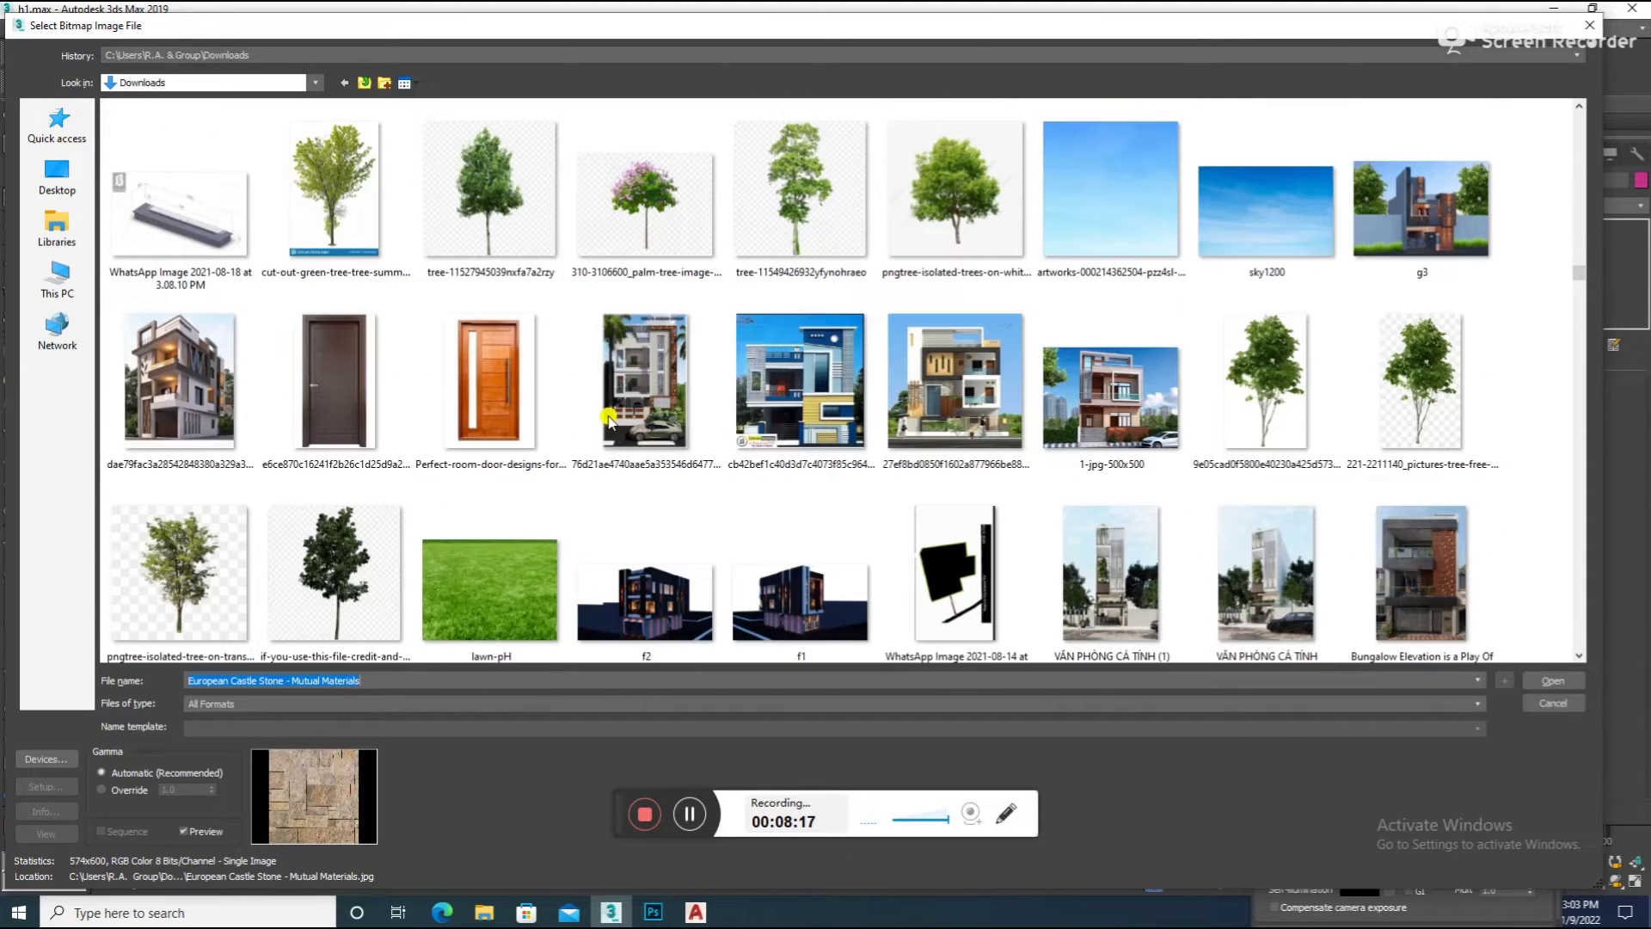
{"action": "scroll", "coordinate": [608, 420], "scroll_direction": "down", "scroll_amount": 3}
{"action": "scroll", "coordinate": [608, 419], "scroll_direction": "down", "scroll_amount": 3}
{"action": "scroll", "coordinate": [608, 419], "scroll_direction": "down", "scroll_amount": 4}
{"action": "scroll", "coordinate": [608, 419], "scroll_direction": "up", "scroll_amount": 4}
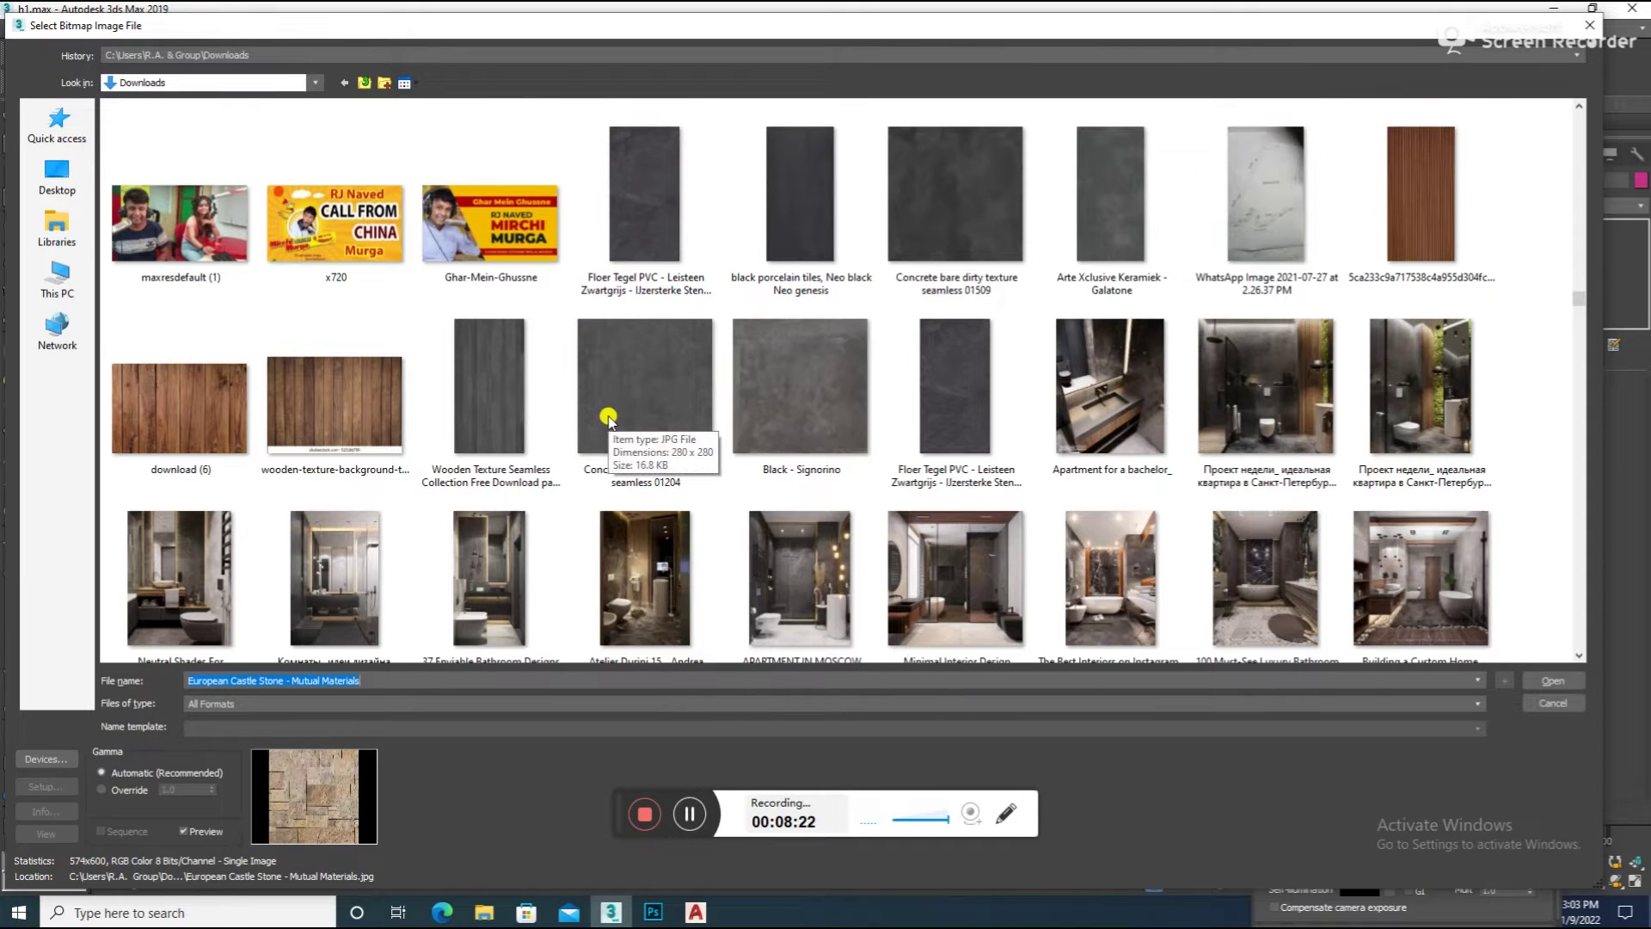
{"action": "scroll", "coordinate": [608, 418], "scroll_direction": "down", "scroll_amount": 3}
{"action": "scroll", "coordinate": [608, 419], "scroll_direction": "down", "scroll_amount": 5}
{"action": "scroll", "coordinate": [608, 419], "scroll_direction": "down", "scroll_amount": 5}
{"action": "scroll", "coordinate": [608, 419], "scroll_direction": "down", "scroll_amount": 3}
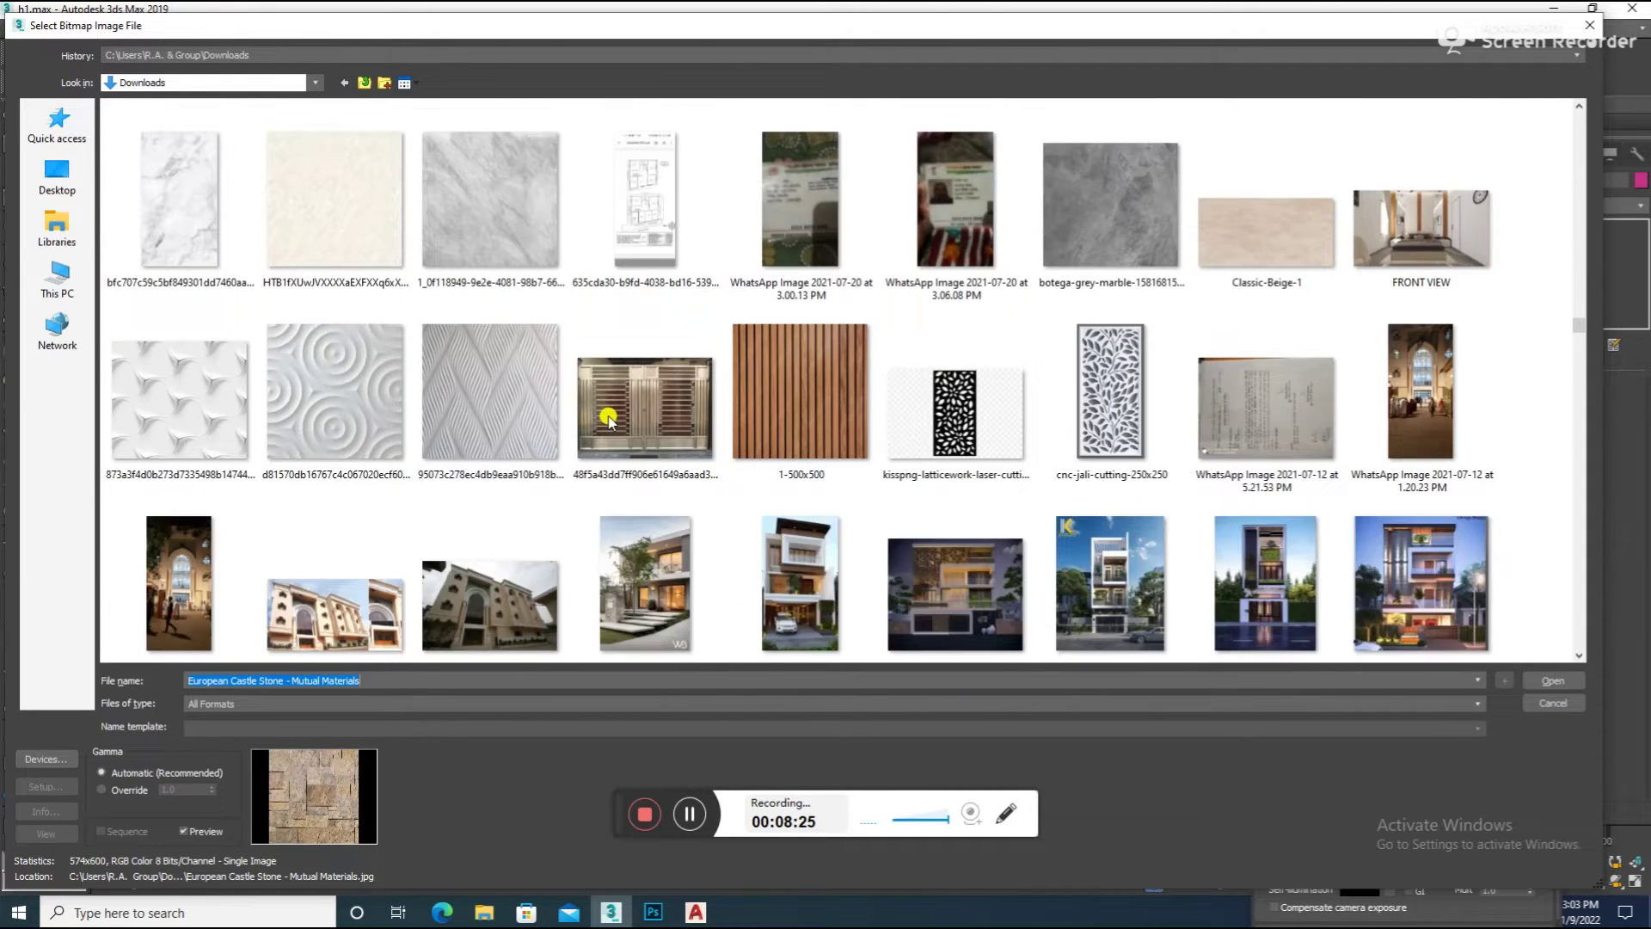
{"action": "scroll", "coordinate": [608, 419], "scroll_direction": "down", "scroll_amount": 3}
{"action": "scroll", "coordinate": [608, 418], "scroll_direction": "down", "scroll_amount": 5}
{"action": "scroll", "coordinate": [608, 418], "scroll_direction": "down", "scroll_amount": 3}
{"action": "scroll", "coordinate": [608, 419], "scroll_direction": "down", "scroll_amount": 3}
{"action": "scroll", "coordinate": [608, 419], "scroll_direction": "down", "scroll_amount": 3}
{"action": "scroll", "coordinate": [608, 419], "scroll_direction": "down", "scroll_amount": 3}
{"action": "scroll", "coordinate": [609, 419], "scroll_direction": "down", "scroll_amount": 3}
{"action": "scroll", "coordinate": [608, 419], "scroll_direction": "down", "scroll_amount": 3}
{"action": "scroll", "coordinate": [608, 419], "scroll_direction": "down", "scroll_amount": 3}
{"action": "scroll", "coordinate": [608, 419], "scroll_direction": "down", "scroll_amount": 3}
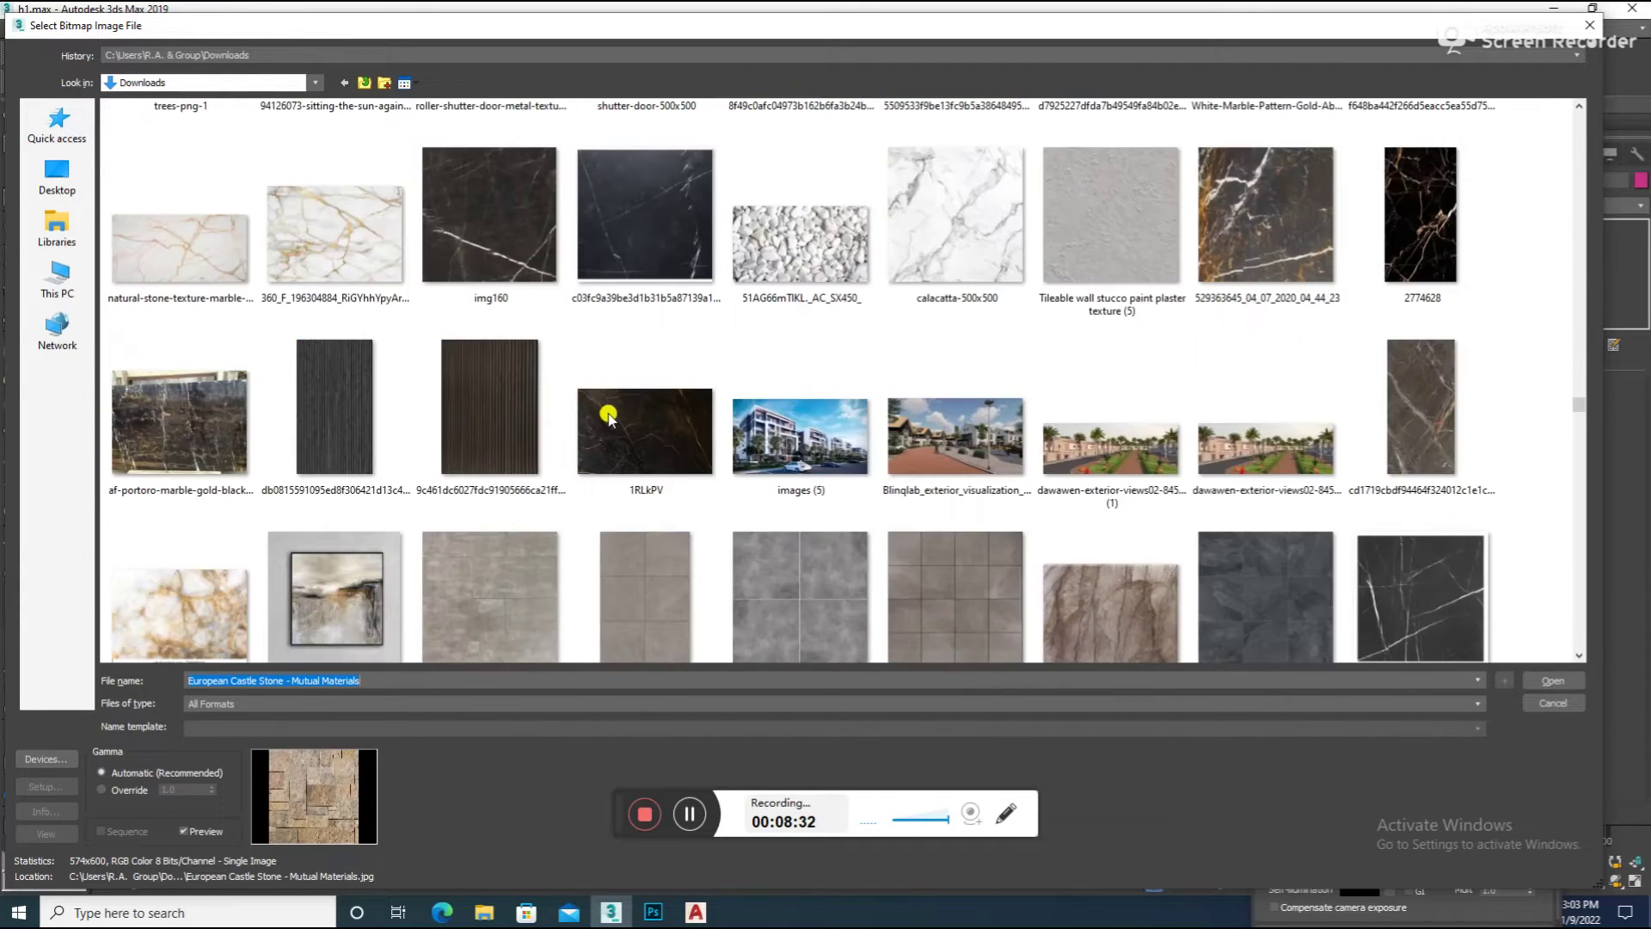
{"action": "scroll", "coordinate": [608, 419], "scroll_direction": "down", "scroll_amount": 3}
{"action": "scroll", "coordinate": [608, 419], "scroll_direction": "down", "scroll_amount": 3}
{"action": "scroll", "coordinate": [608, 418], "scroll_direction": "down", "scroll_amount": 3}
{"action": "scroll", "coordinate": [608, 419], "scroll_direction": "down", "scroll_amount": 3}
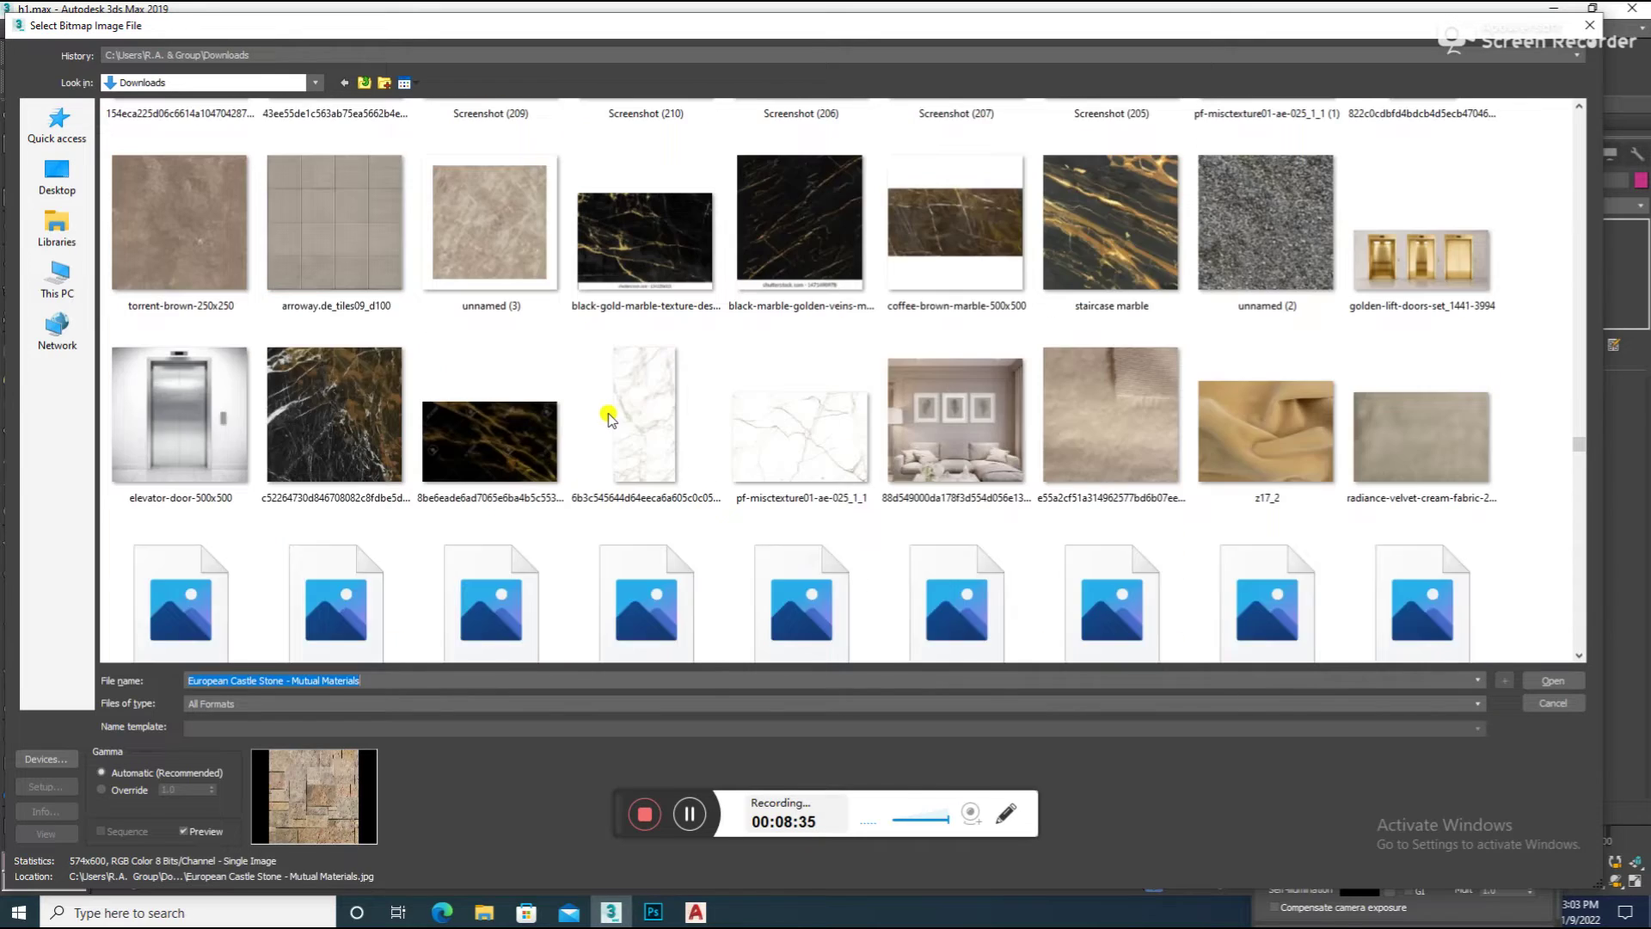
{"action": "scroll", "coordinate": [608, 419], "scroll_direction": "down", "scroll_amount": 3}
{"action": "scroll", "coordinate": [608, 419], "scroll_direction": "down", "scroll_amount": 3}
{"action": "scroll", "coordinate": [608, 419], "scroll_direction": "down", "scroll_amount": 3}
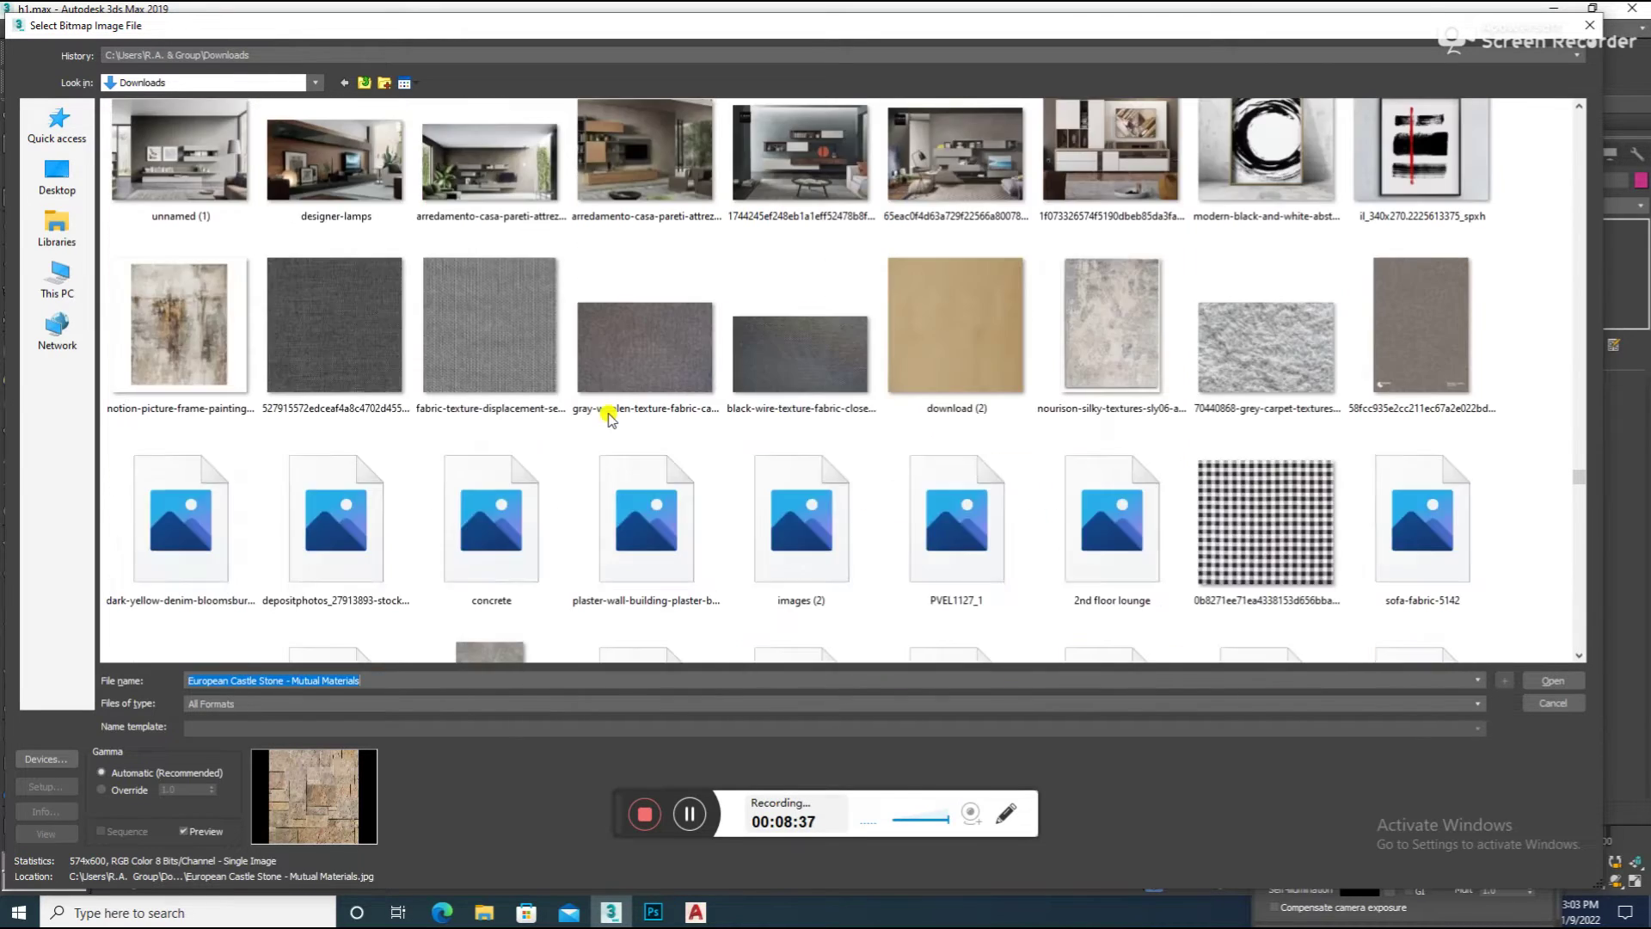
{"action": "scroll", "coordinate": [608, 418], "scroll_direction": "down", "scroll_amount": 3}
{"action": "scroll", "coordinate": [608, 418], "scroll_direction": "down", "scroll_amount": 3}
{"action": "scroll", "coordinate": [608, 417], "scroll_direction": "down", "scroll_amount": 3}
{"action": "scroll", "coordinate": [608, 418], "scroll_direction": "down", "scroll_amount": 3}
{"action": "scroll", "coordinate": [610, 419], "scroll_direction": "down", "scroll_amount": 3}
{"action": "scroll", "coordinate": [608, 419], "scroll_direction": "down", "scroll_amount": 3}
{"action": "scroll", "coordinate": [607, 413], "scroll_direction": "down", "scroll_amount": 3}
{"action": "scroll", "coordinate": [608, 416], "scroll_direction": "down", "scroll_amount": 3}
{"action": "scroll", "coordinate": [608, 417], "scroll_direction": "down", "scroll_amount": 3}
{"action": "scroll", "coordinate": [608, 418], "scroll_direction": "down", "scroll_amount": 3}
{"action": "scroll", "coordinate": [608, 417], "scroll_direction": "down", "scroll_amount": 3}
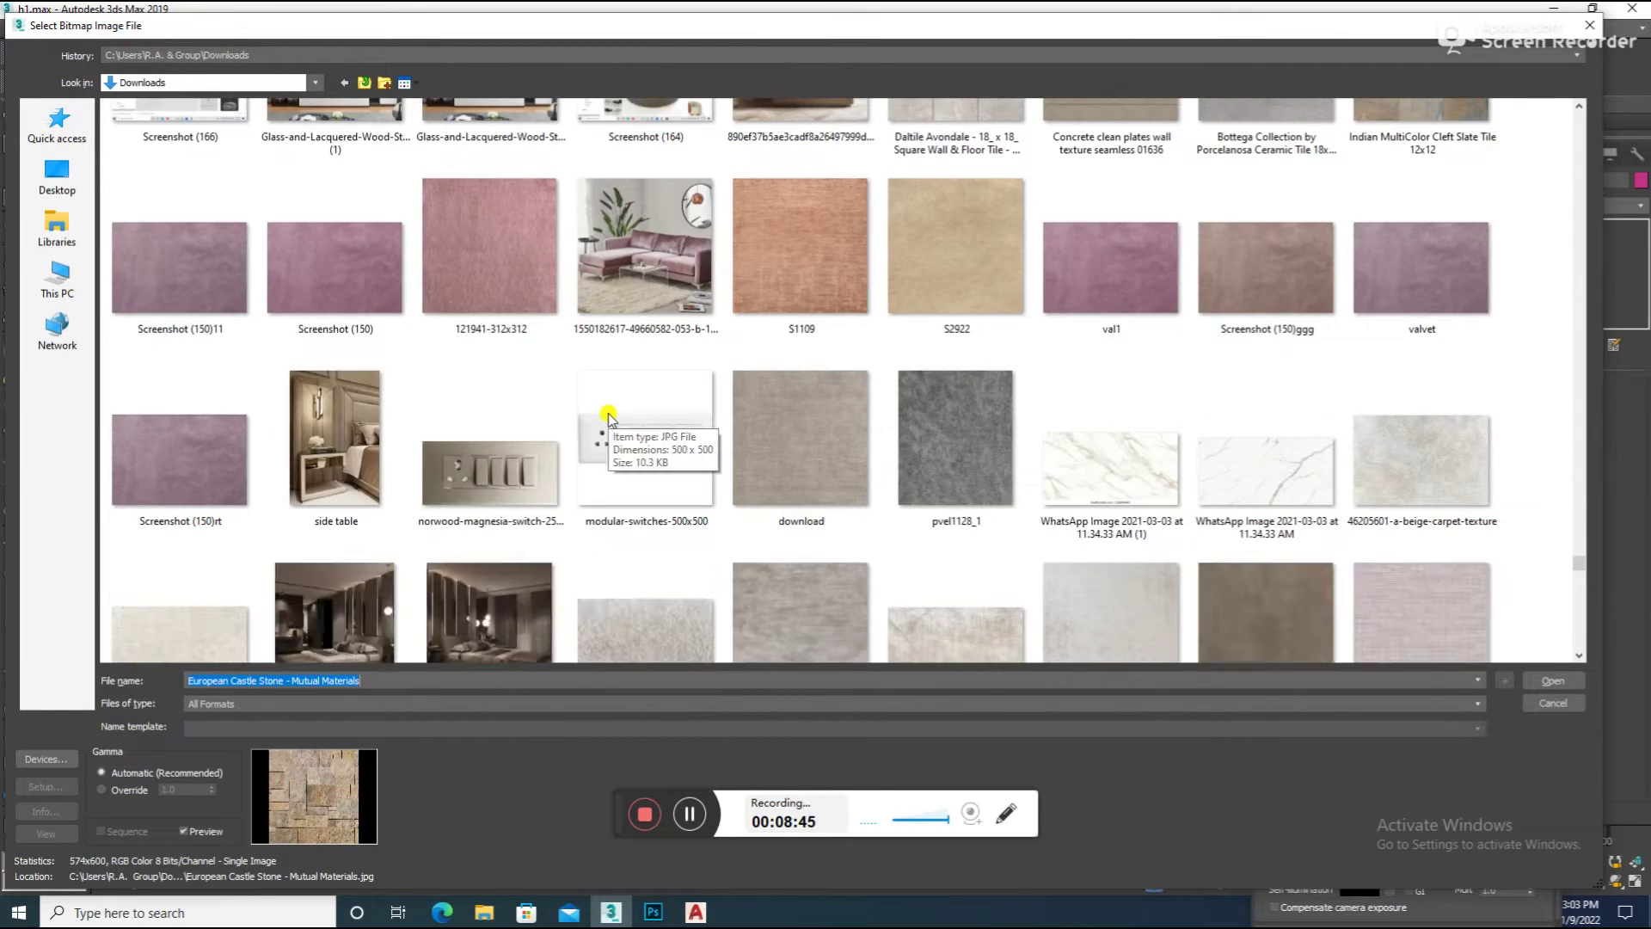
{"action": "scroll", "coordinate": [608, 419], "scroll_direction": "down", "scroll_amount": 3}
{"action": "scroll", "coordinate": [608, 413], "scroll_direction": "down", "scroll_amount": 3}
{"action": "scroll", "coordinate": [607, 404], "scroll_direction": "down", "scroll_amount": 3}
{"action": "scroll", "coordinate": [606, 397], "scroll_direction": "down", "scroll_amount": 3}
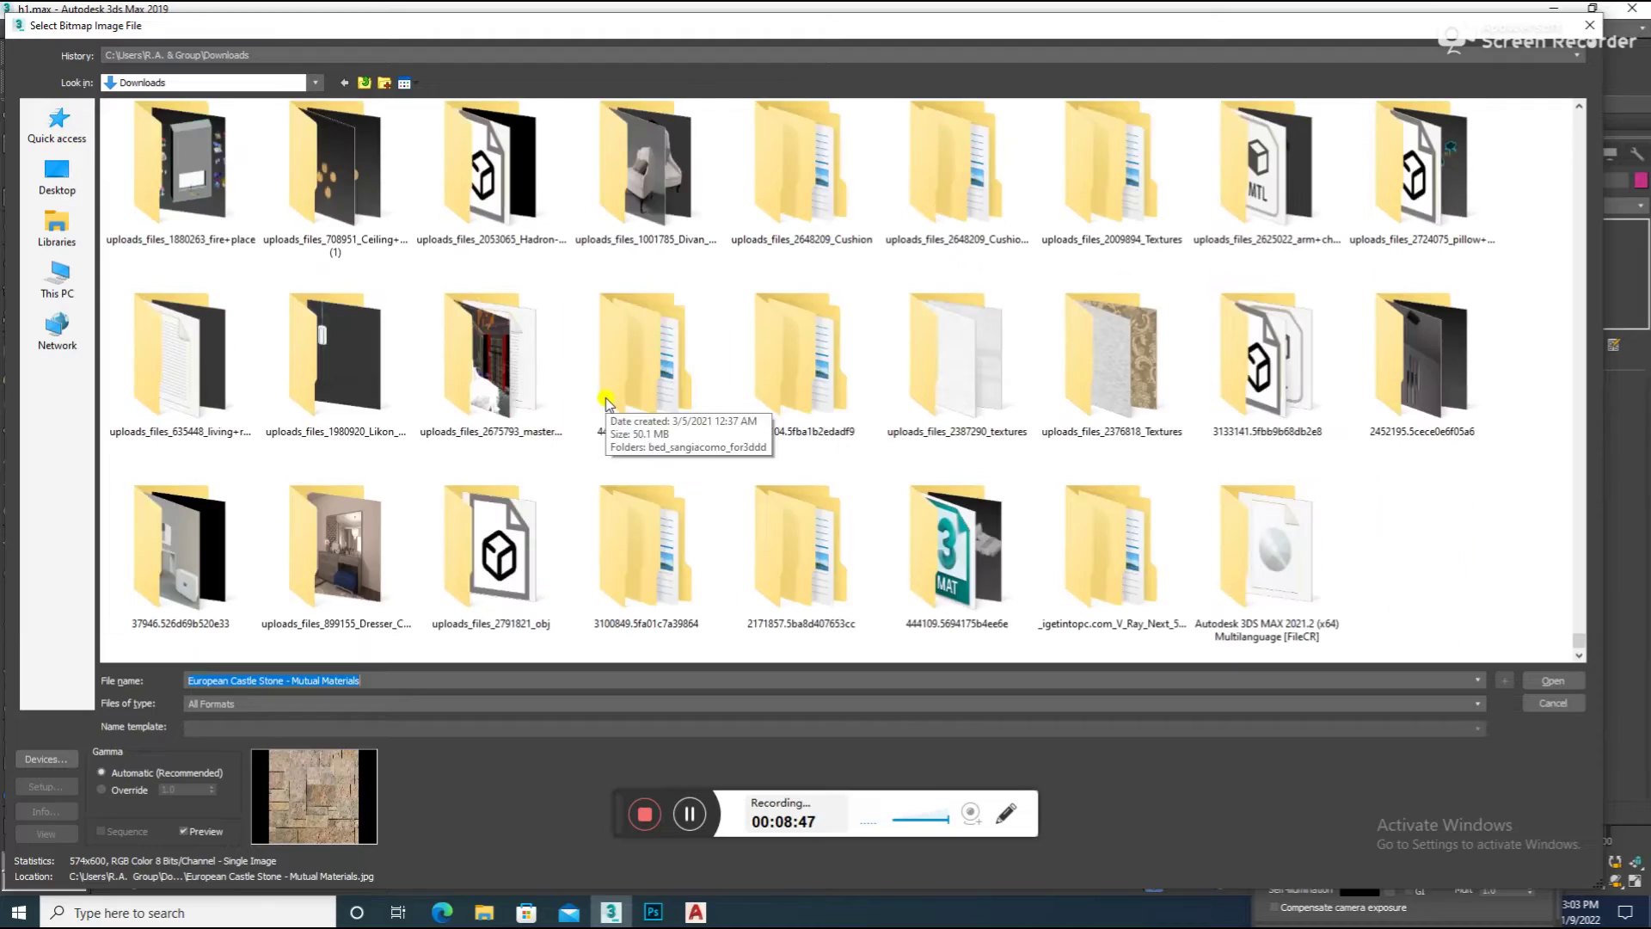
{"action": "scroll", "coordinate": [606, 402], "scroll_direction": "down", "scroll_amount": 3}
{"action": "scroll", "coordinate": [605, 401], "scroll_direction": "up", "scroll_amount": 3}
{"action": "scroll", "coordinate": [606, 401], "scroll_direction": "up", "scroll_amount": 3}
{"action": "scroll", "coordinate": [606, 402], "scroll_direction": "up", "scroll_amount": 3}
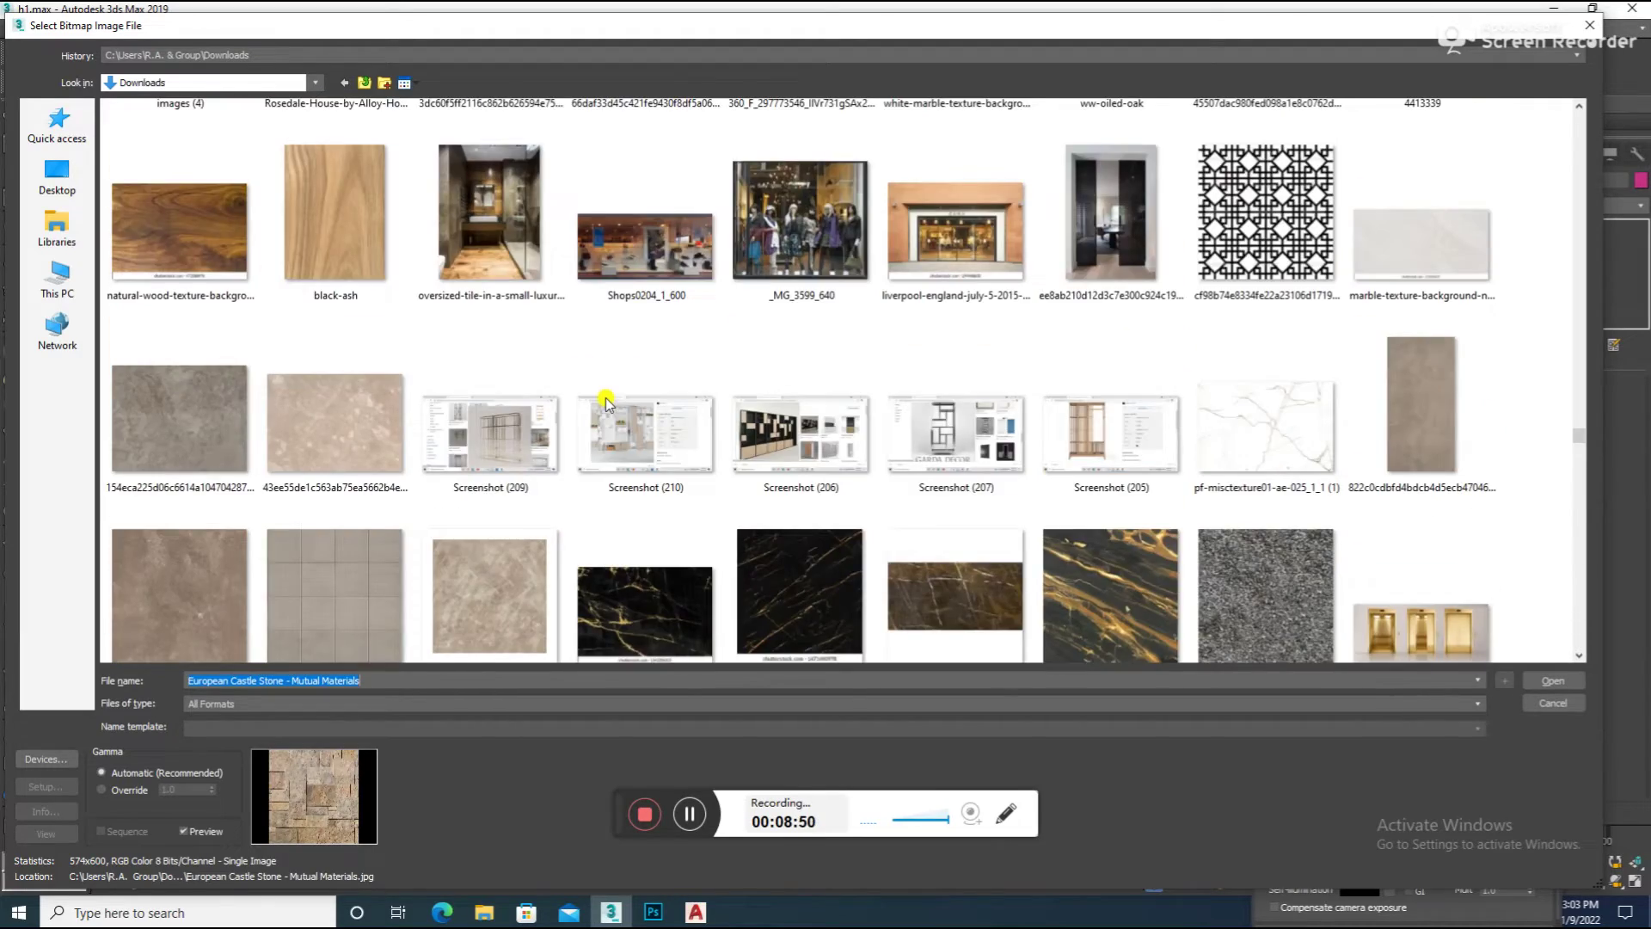
{"action": "scroll", "coordinate": [606, 402], "scroll_direction": "up", "scroll_amount": 3}
{"action": "scroll", "coordinate": [605, 402], "scroll_direction": "up", "scroll_amount": 3}
{"action": "scroll", "coordinate": [606, 401], "scroll_direction": "up", "scroll_amount": 3}
{"action": "scroll", "coordinate": [605, 402], "scroll_direction": "up", "scroll_amount": 3}
{"action": "scroll", "coordinate": [606, 402], "scroll_direction": "up", "scroll_amount": 3}
{"action": "scroll", "coordinate": [606, 401], "scroll_direction": "up", "scroll_amount": 3}
{"action": "scroll", "coordinate": [605, 402], "scroll_direction": "up", "scroll_amount": 3}
{"action": "scroll", "coordinate": [606, 402], "scroll_direction": "up", "scroll_amount": 3}
{"action": "scroll", "coordinate": [606, 401], "scroll_direction": "up", "scroll_amount": 3}
{"action": "scroll", "coordinate": [606, 402], "scroll_direction": "up", "scroll_amount": 3}
{"action": "scroll", "coordinate": [605, 402], "scroll_direction": "up", "scroll_amount": 3}
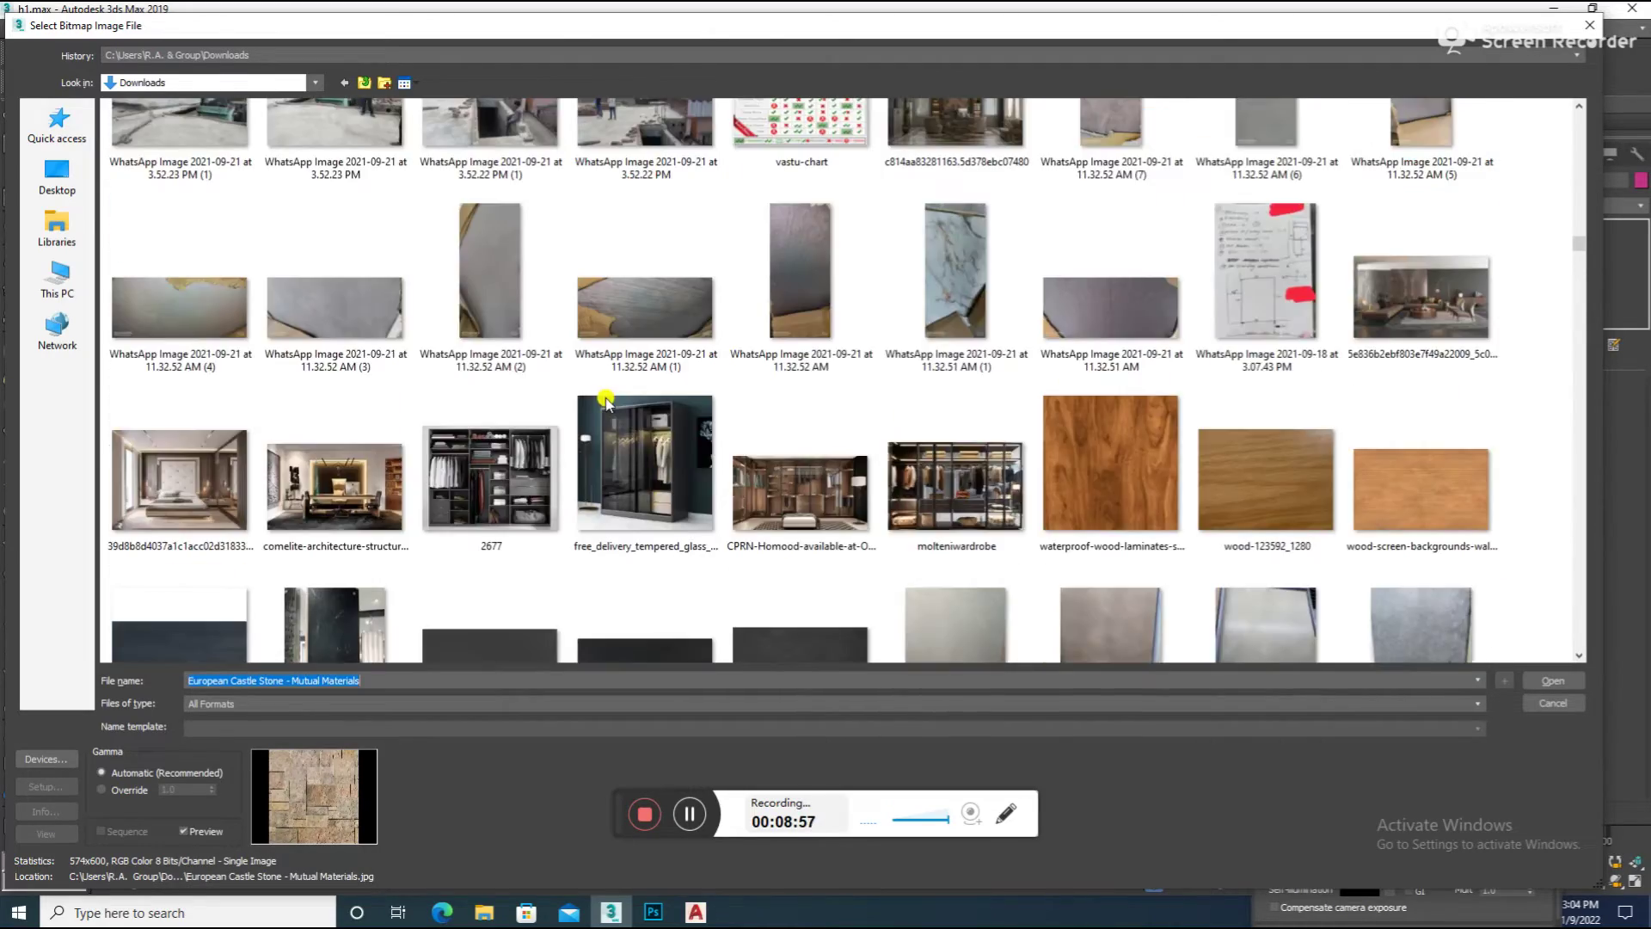
{"action": "scroll", "coordinate": [605, 401], "scroll_direction": "up", "scroll_amount": 3}
{"action": "scroll", "coordinate": [605, 401], "scroll_direction": "up", "scroll_amount": 3}
{"action": "scroll", "coordinate": [605, 402], "scroll_direction": "up", "scroll_amount": 3}
{"action": "scroll", "coordinate": [606, 402], "scroll_direction": "up", "scroll_amount": 3}
{"action": "scroll", "coordinate": [605, 402], "scroll_direction": "up", "scroll_amount": 3}
{"action": "scroll", "coordinate": [606, 402], "scroll_direction": "up", "scroll_amount": 3}
{"action": "scroll", "coordinate": [606, 402], "scroll_direction": "up", "scroll_amount": 3}
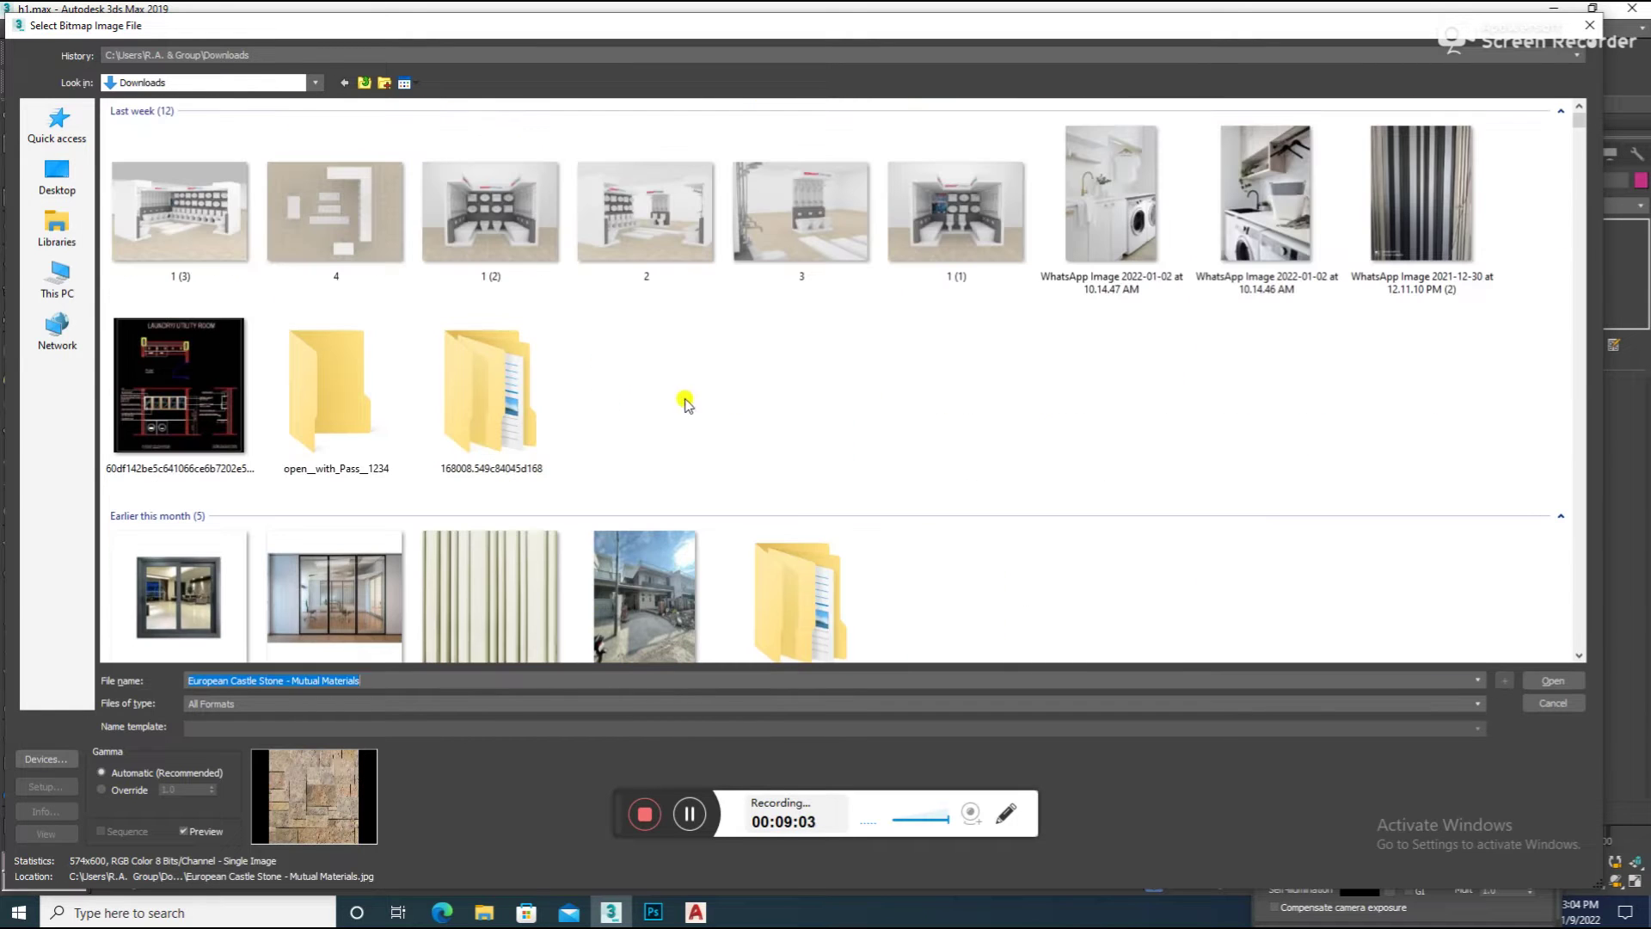
Go to This PC > Local Disk (D:) and search the folder d for the texture
{"action": "left_click", "coordinate": [60, 292]}
{"action": "double_click", "coordinate": [431, 226]}
{"action": "scroll", "coordinate": [656, 433], "scroll_direction": "down", "scroll_amount": 5}
{"action": "scroll", "coordinate": [656, 434], "scroll_direction": "up", "scroll_amount": 5}
{"action": "left_click", "coordinate": [57, 284]}
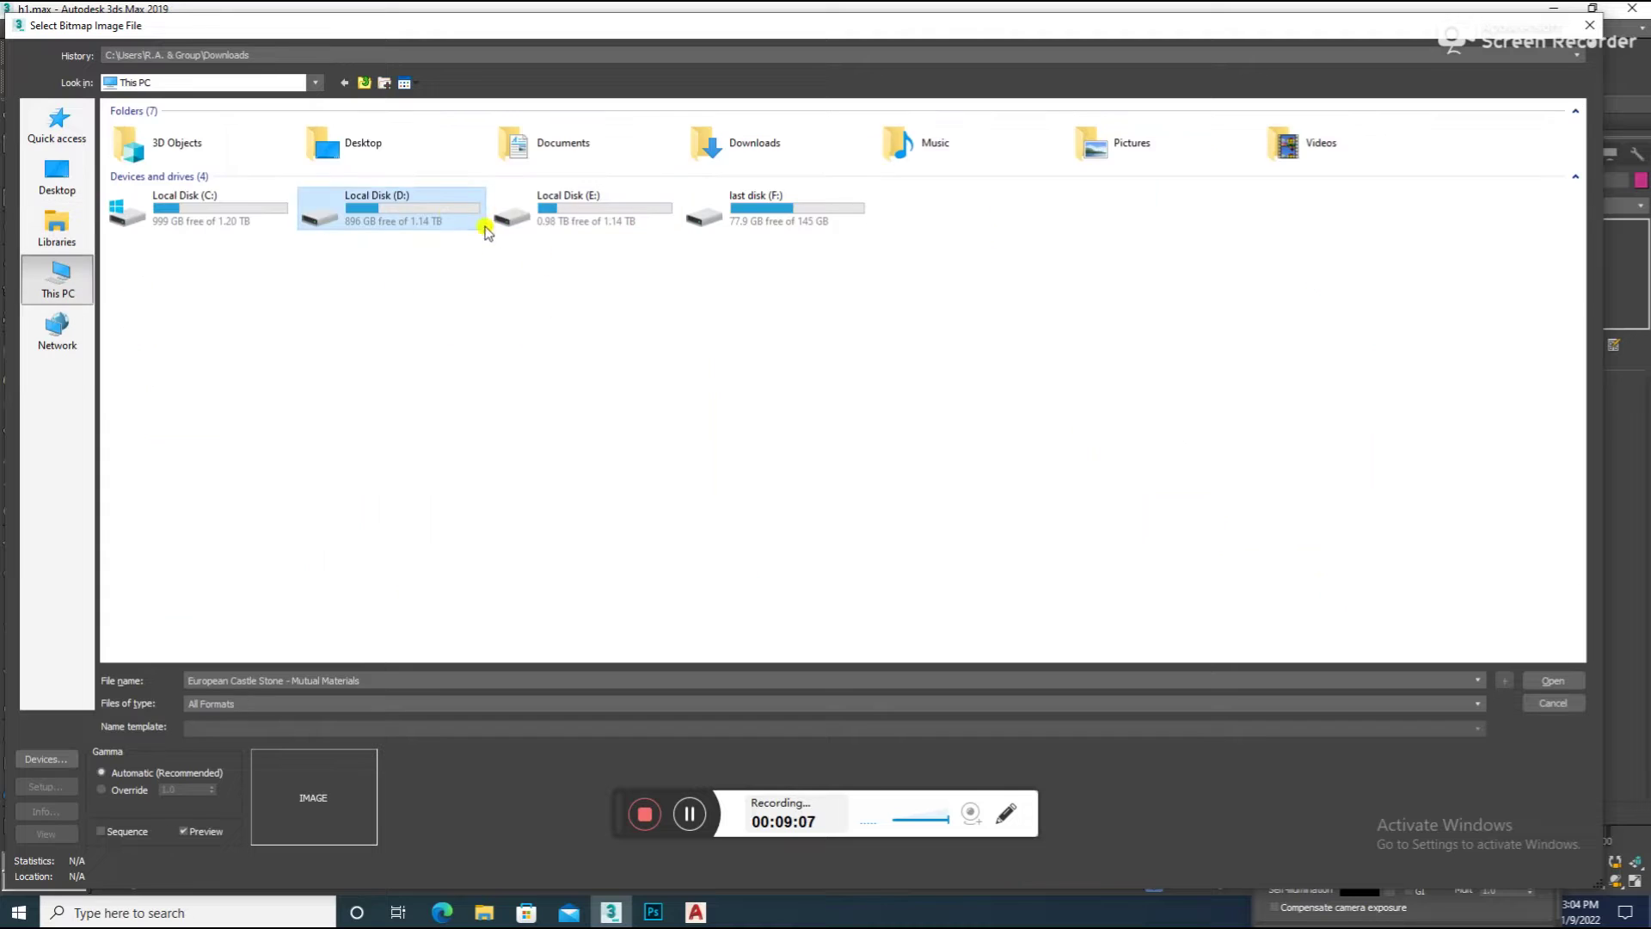
{"action": "double_click", "coordinate": [482, 219]}
{"action": "double_click", "coordinate": [465, 478]}
{"action": "scroll", "coordinate": [472, 468], "scroll_direction": "down", "scroll_amount": 3}
{"action": "scroll", "coordinate": [476, 469], "scroll_direction": "down", "scroll_amount": 3}
{"action": "scroll", "coordinate": [476, 465], "scroll_direction": "down", "scroll_amount": 3}
{"action": "scroll", "coordinate": [476, 465], "scroll_direction": "up", "scroll_amount": 3}
{"action": "scroll", "coordinate": [476, 464], "scroll_direction": "up", "scroll_amount": 5}
{"action": "scroll", "coordinate": [476, 465], "scroll_direction": "up", "scroll_amount": 3}
{"action": "scroll", "coordinate": [476, 462], "scroll_direction": "up", "scroll_amount": 3}
{"action": "scroll", "coordinate": [475, 462], "scroll_direction": "down", "scroll_amount": 3}
{"action": "scroll", "coordinate": [475, 461], "scroll_direction": "down", "scroll_amount": 5}
{"action": "scroll", "coordinate": [475, 462], "scroll_direction": "down", "scroll_amount": 3}
{"action": "scroll", "coordinate": [476, 462], "scroll_direction": "down", "scroll_amount": 3}
{"action": "scroll", "coordinate": [475, 462], "scroll_direction": "down", "scroll_amount": 3}
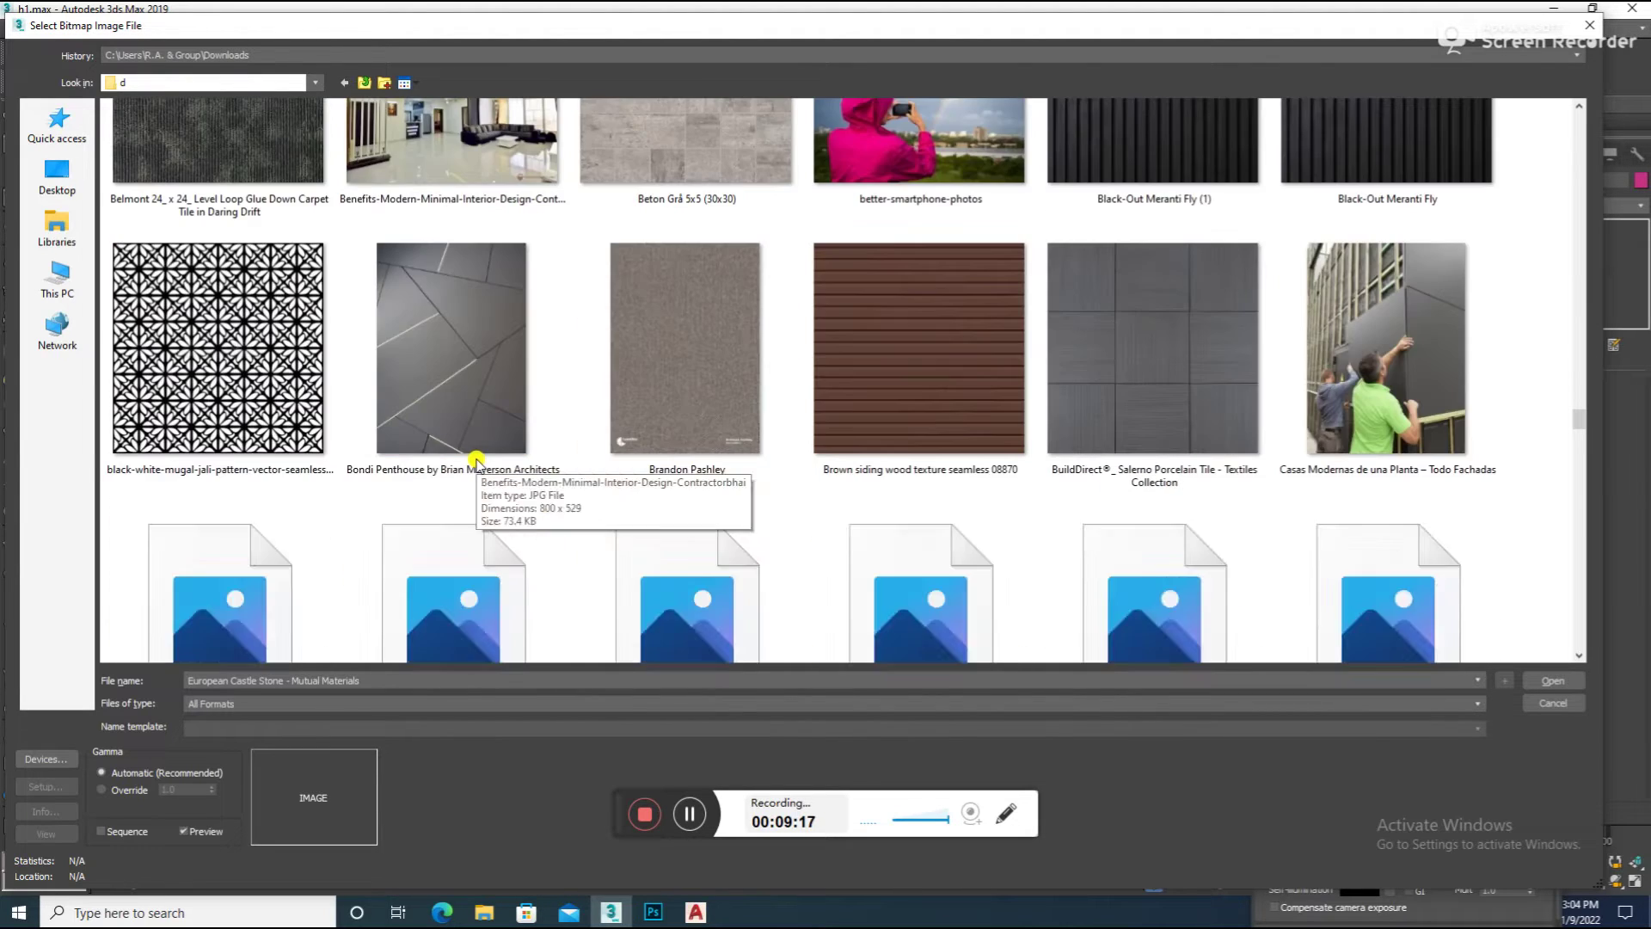
{"action": "scroll", "coordinate": [476, 462], "scroll_direction": "down", "scroll_amount": 5}
{"action": "scroll", "coordinate": [475, 462], "scroll_direction": "down", "scroll_amount": 3}
{"action": "scroll", "coordinate": [475, 462], "scroll_direction": "down", "scroll_amount": 3}
{"action": "scroll", "coordinate": [476, 462], "scroll_direction": "down", "scroll_amount": 3}
{"action": "scroll", "coordinate": [476, 462], "scroll_direction": "down", "scroll_amount": 2}
{"action": "scroll", "coordinate": [476, 462], "scroll_direction": "down", "scroll_amount": 3}
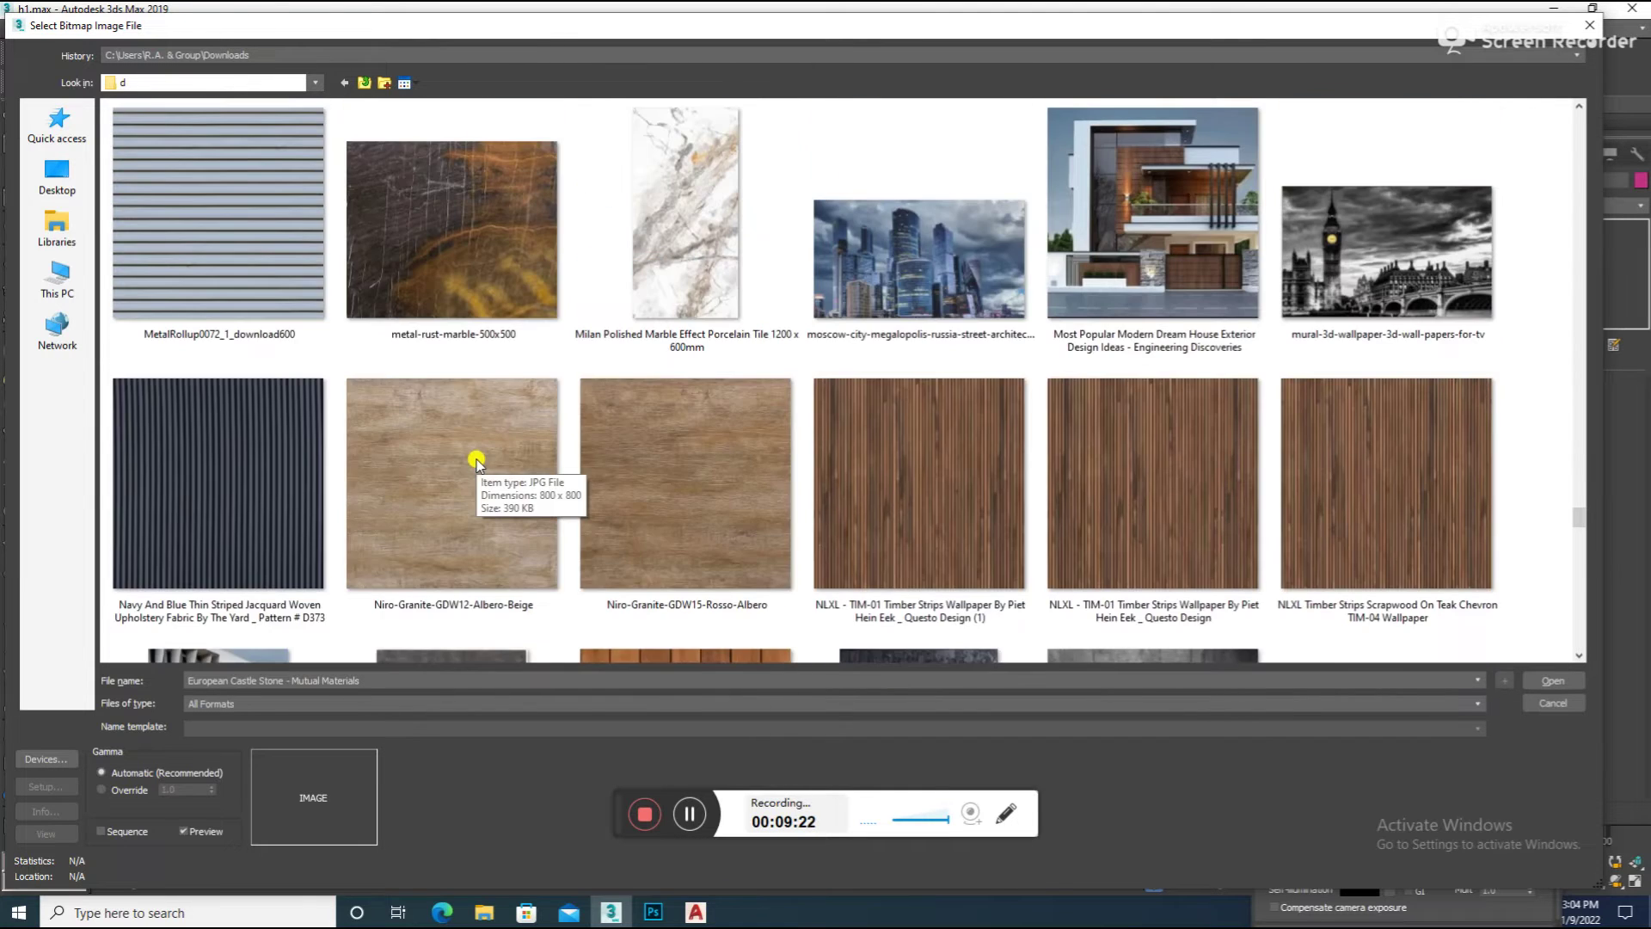
{"action": "scroll", "coordinate": [476, 461], "scroll_direction": "down", "scroll_amount": 3}
{"action": "scroll", "coordinate": [476, 462], "scroll_direction": "down", "scroll_amount": 3}
{"action": "scroll", "coordinate": [476, 462], "scroll_direction": "down", "scroll_amount": 3}
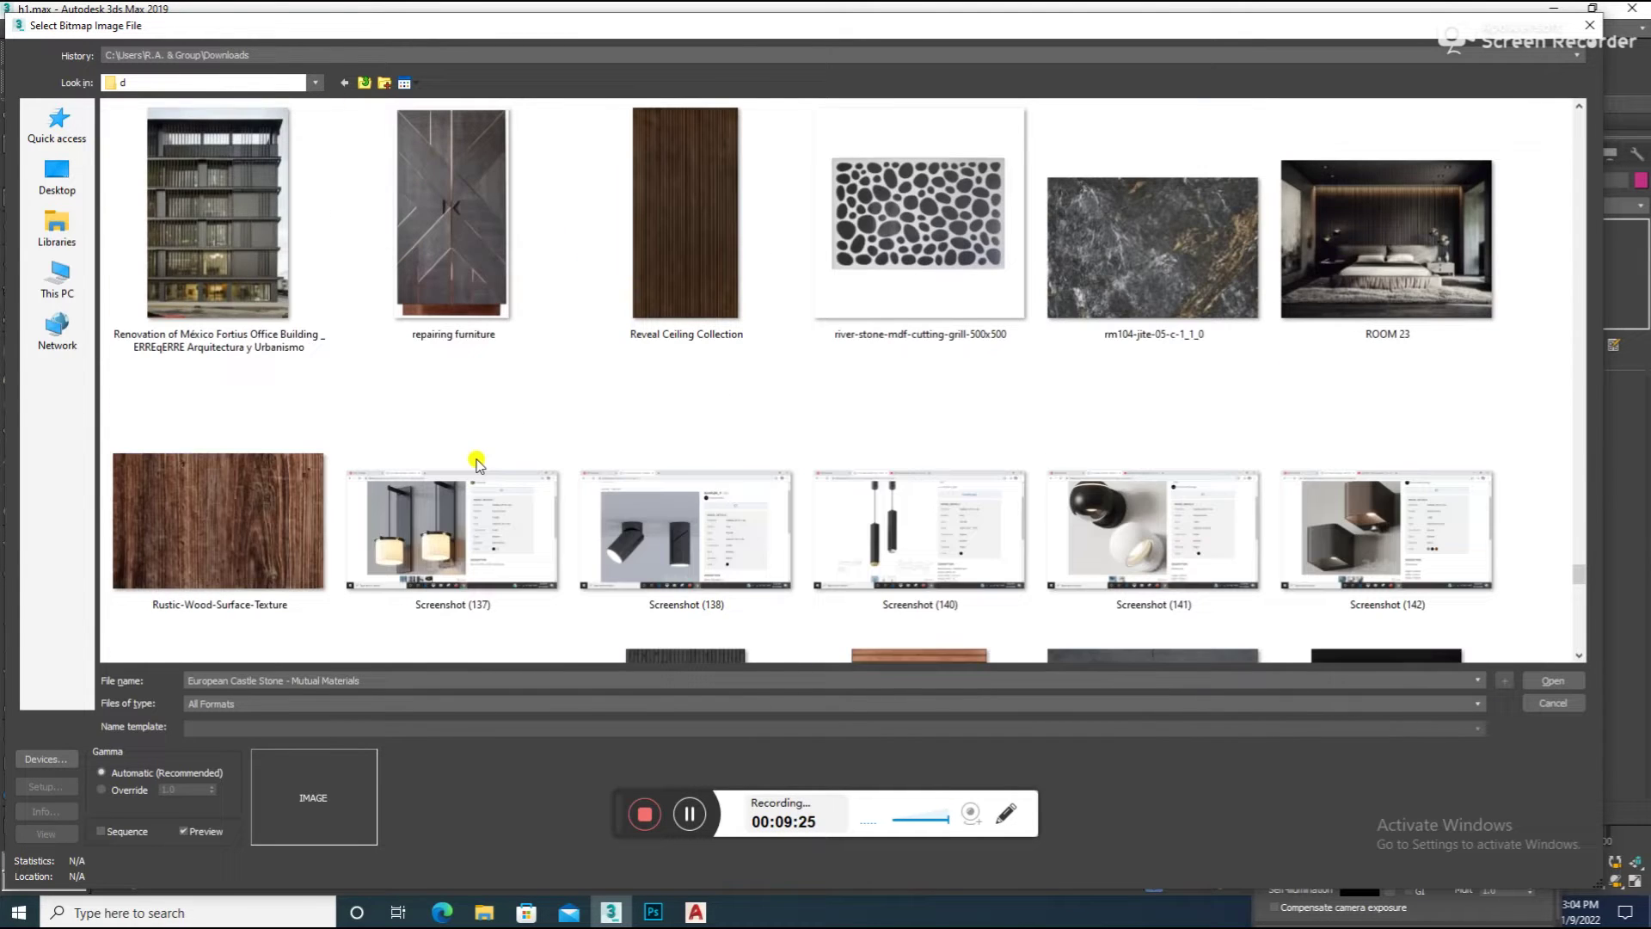
{"action": "scroll", "coordinate": [476, 462], "scroll_direction": "down", "scroll_amount": 3}
{"action": "scroll", "coordinate": [475, 462], "scroll_direction": "down", "scroll_amount": 3}
{"action": "scroll", "coordinate": [476, 462], "scroll_direction": "down", "scroll_amount": 3}
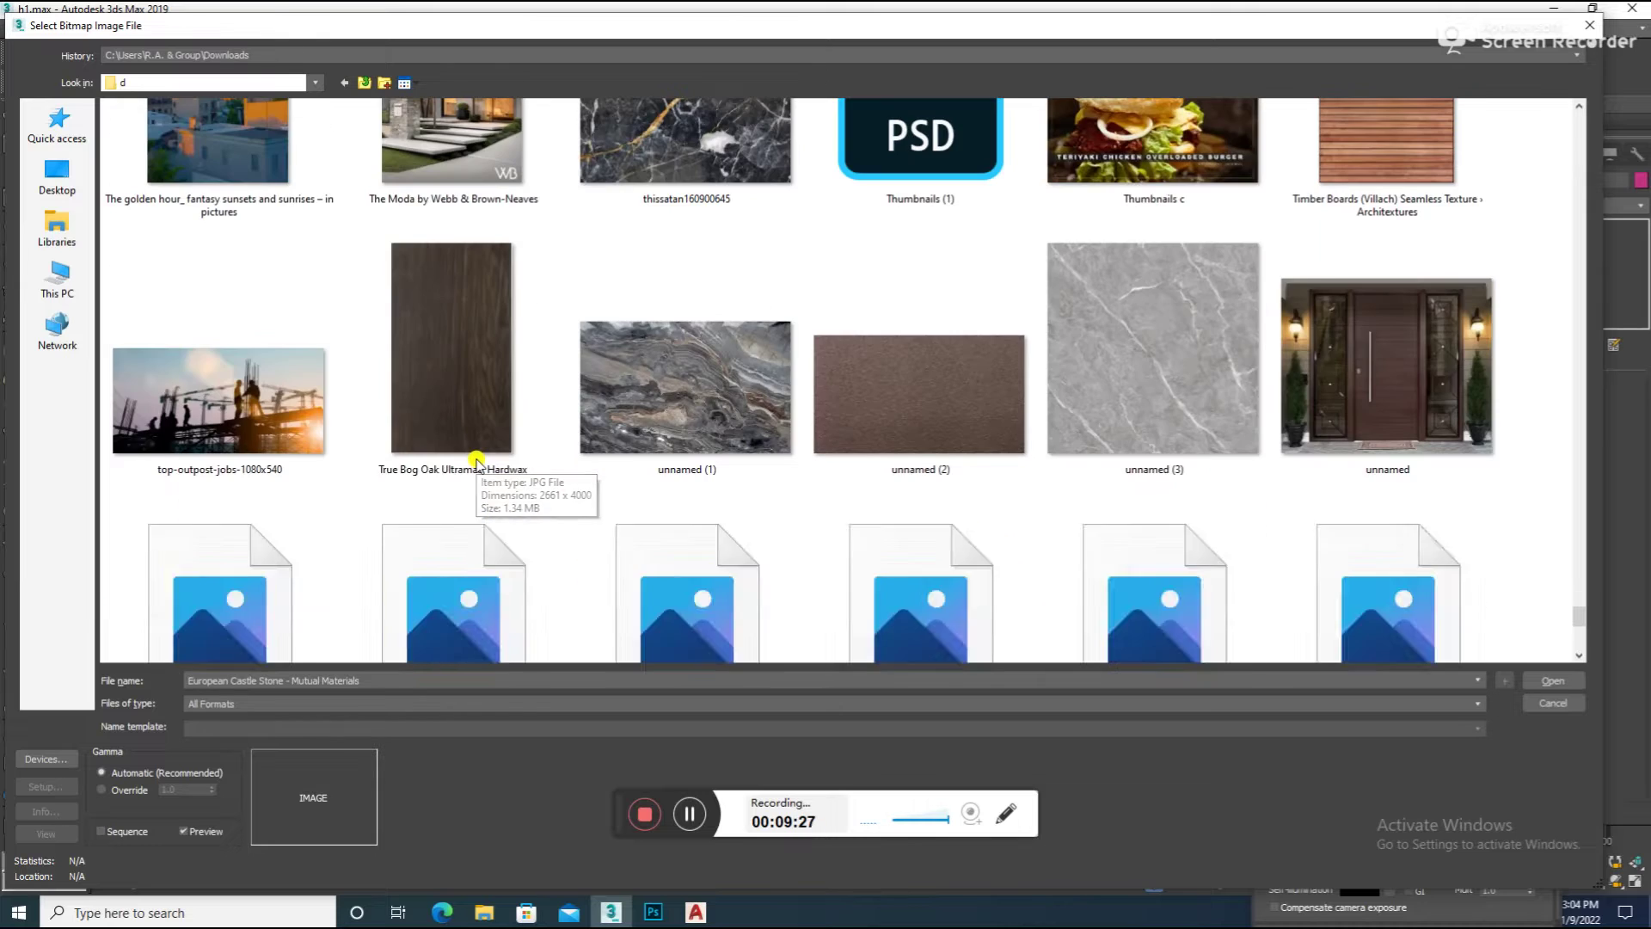
{"action": "scroll", "coordinate": [475, 462], "scroll_direction": "down", "scroll_amount": 3}
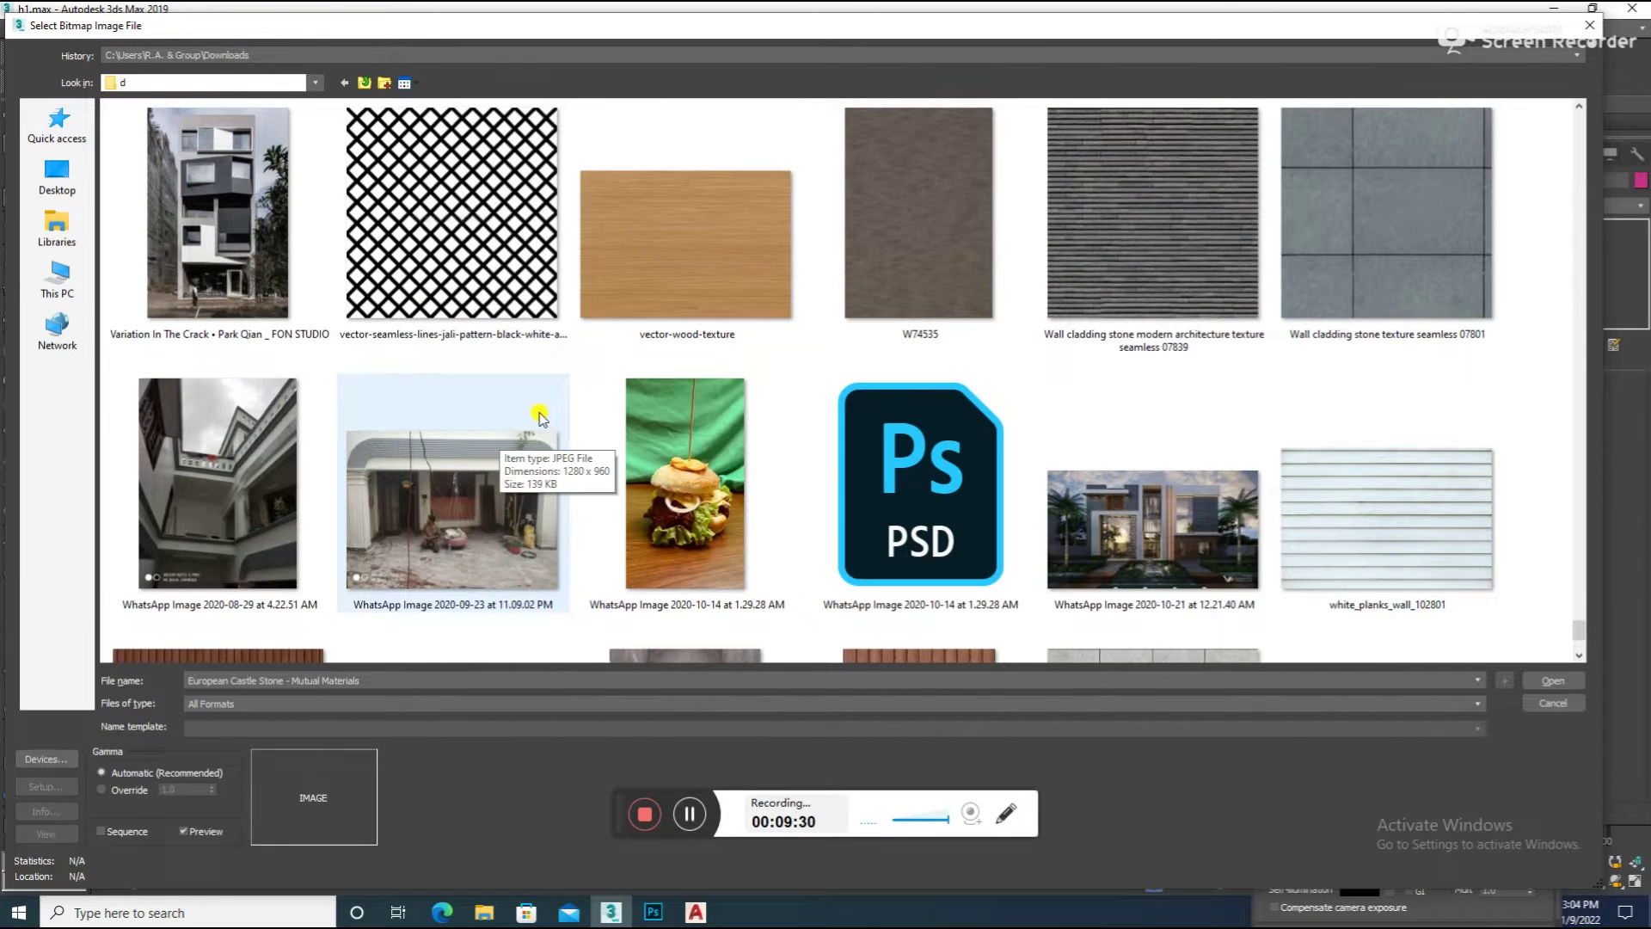
{"action": "scroll", "coordinate": [542, 421], "scroll_direction": "down", "scroll_amount": 3}
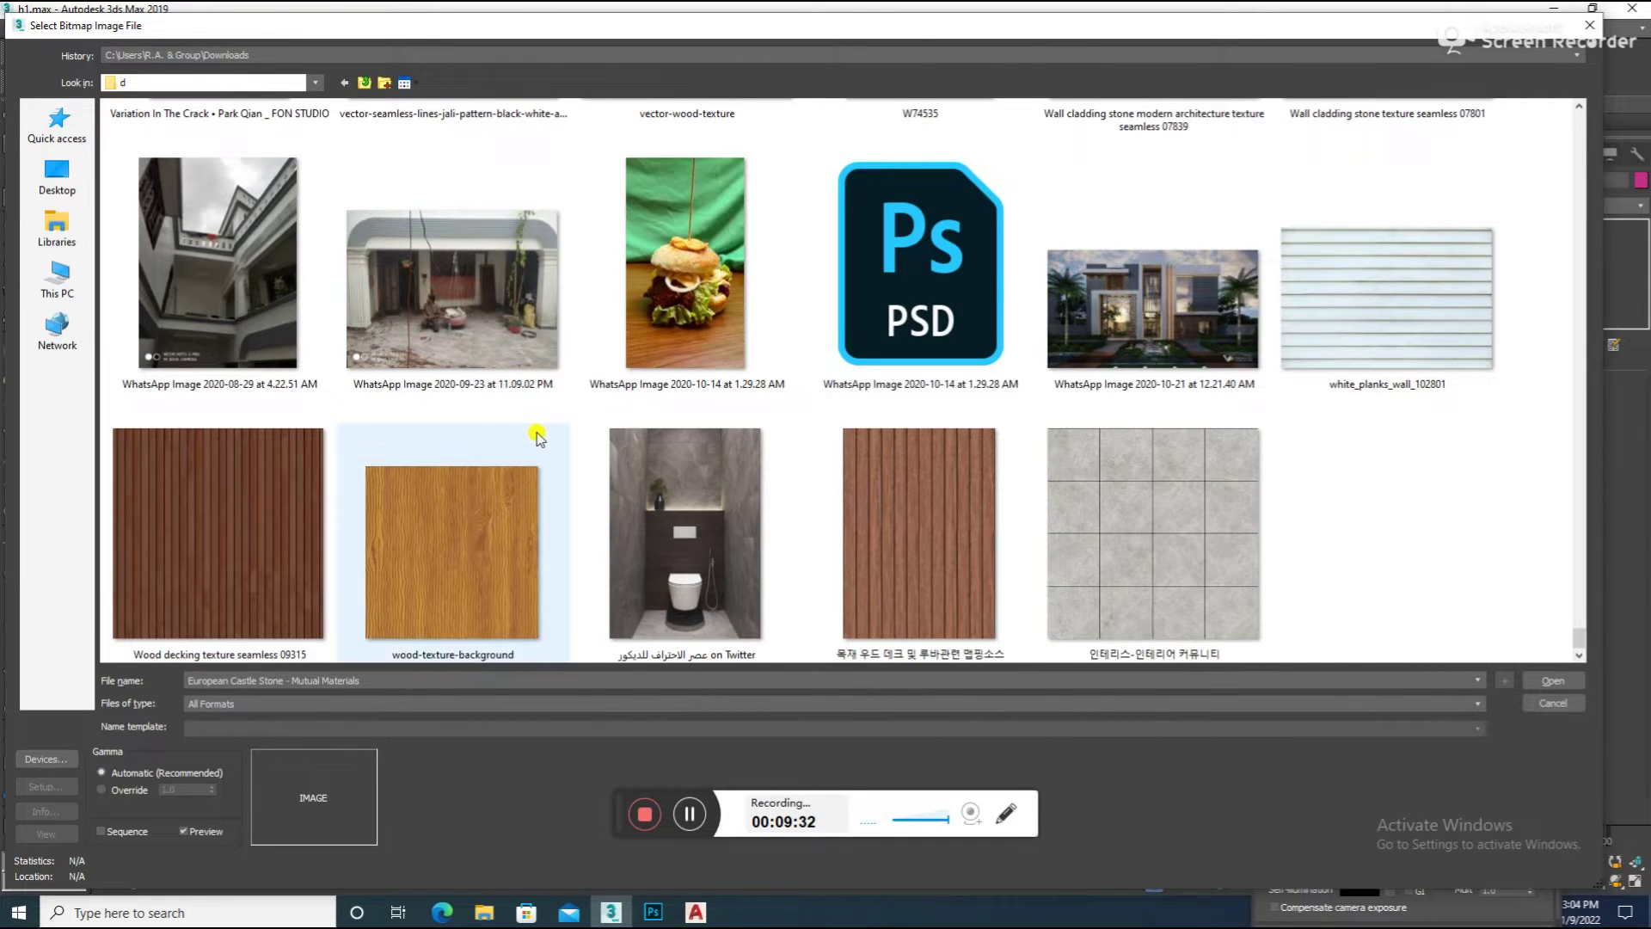
{"action": "scroll", "coordinate": [430, 387], "scroll_direction": "up", "scroll_amount": 15}
Load a door image from D:\3d file\wall\door image as the diffuse bitmap
{"action": "left_click", "coordinate": [364, 83]}
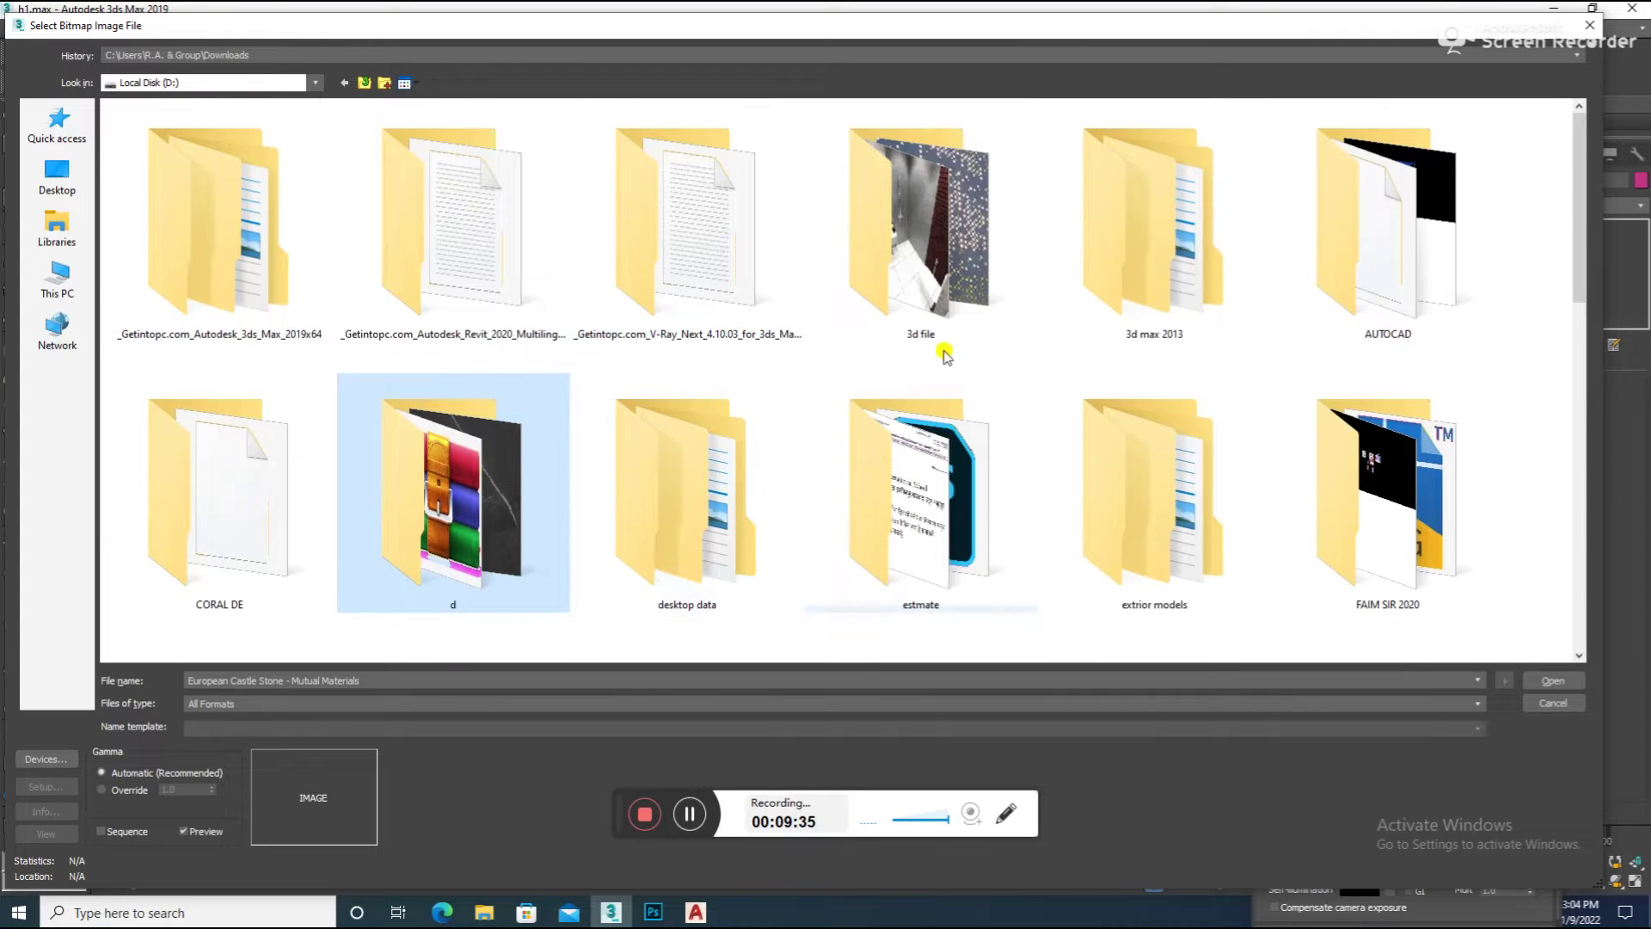
{"action": "double_click", "coordinate": [946, 276]}
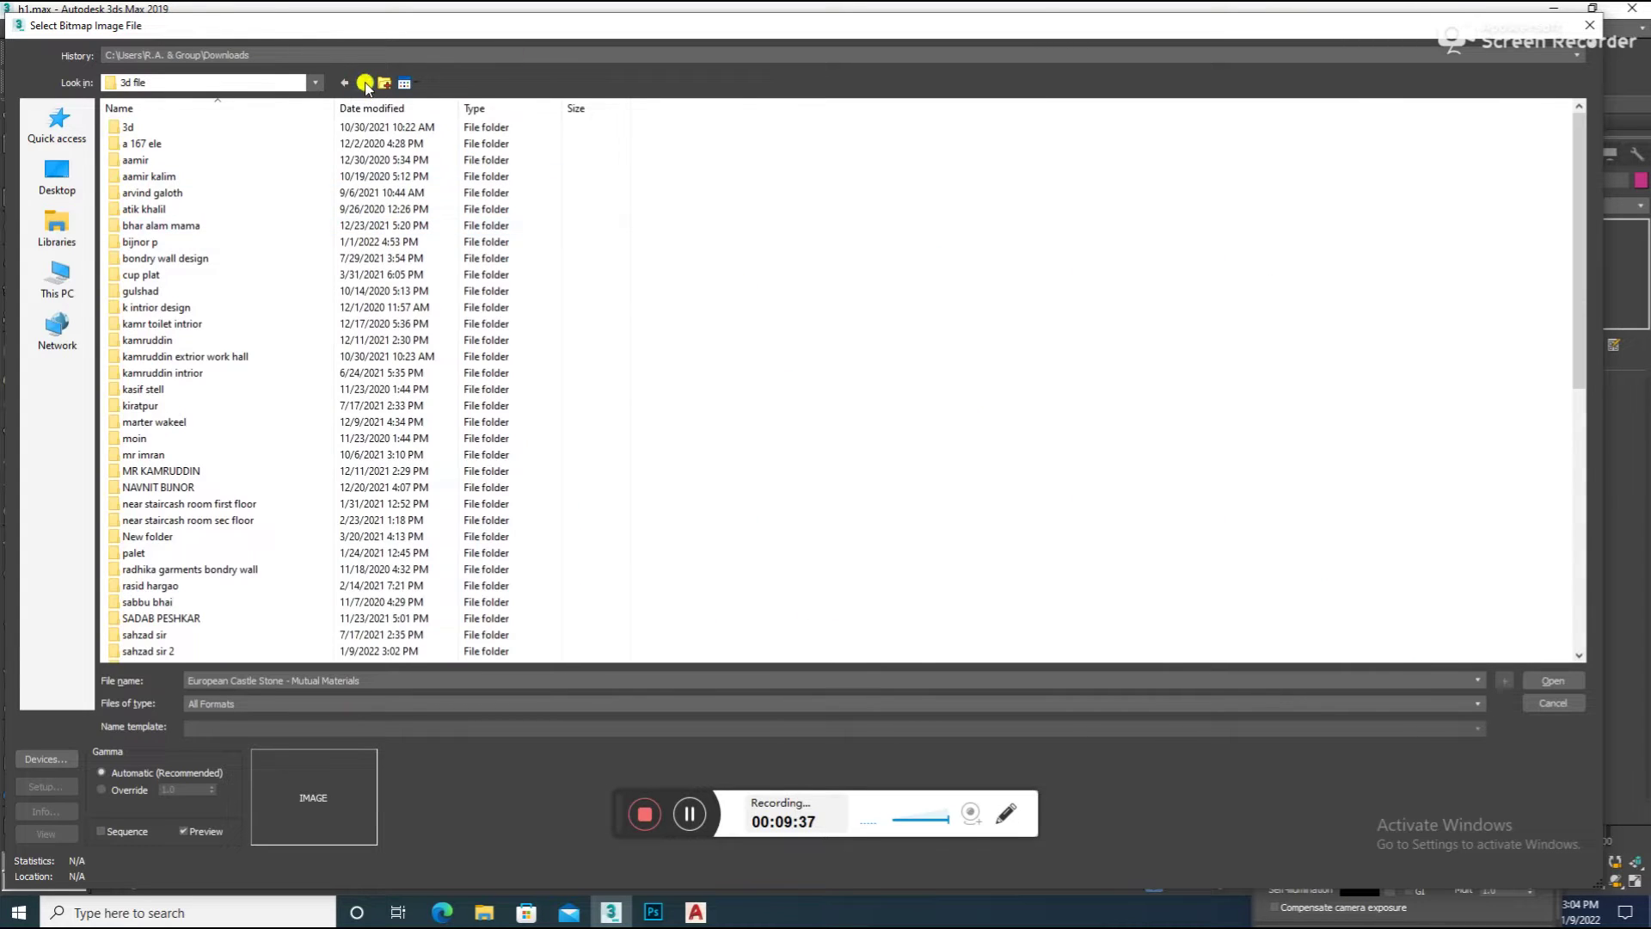
{"action": "double_click", "coordinate": [885, 344]}
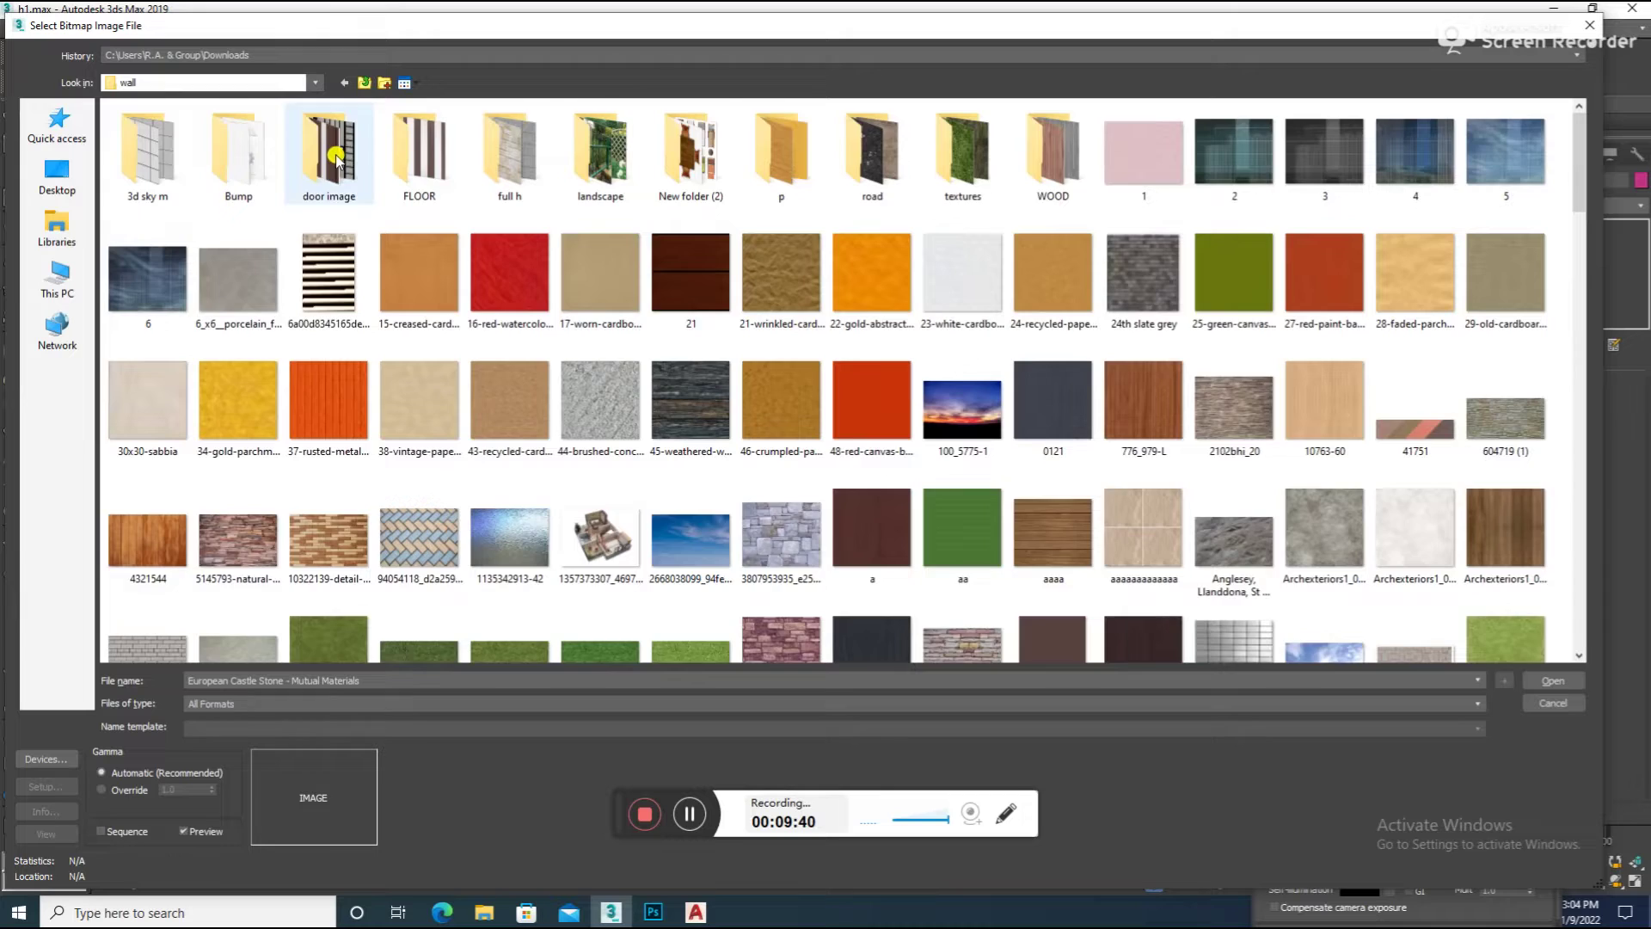
{"action": "double_click", "coordinate": [335, 159]}
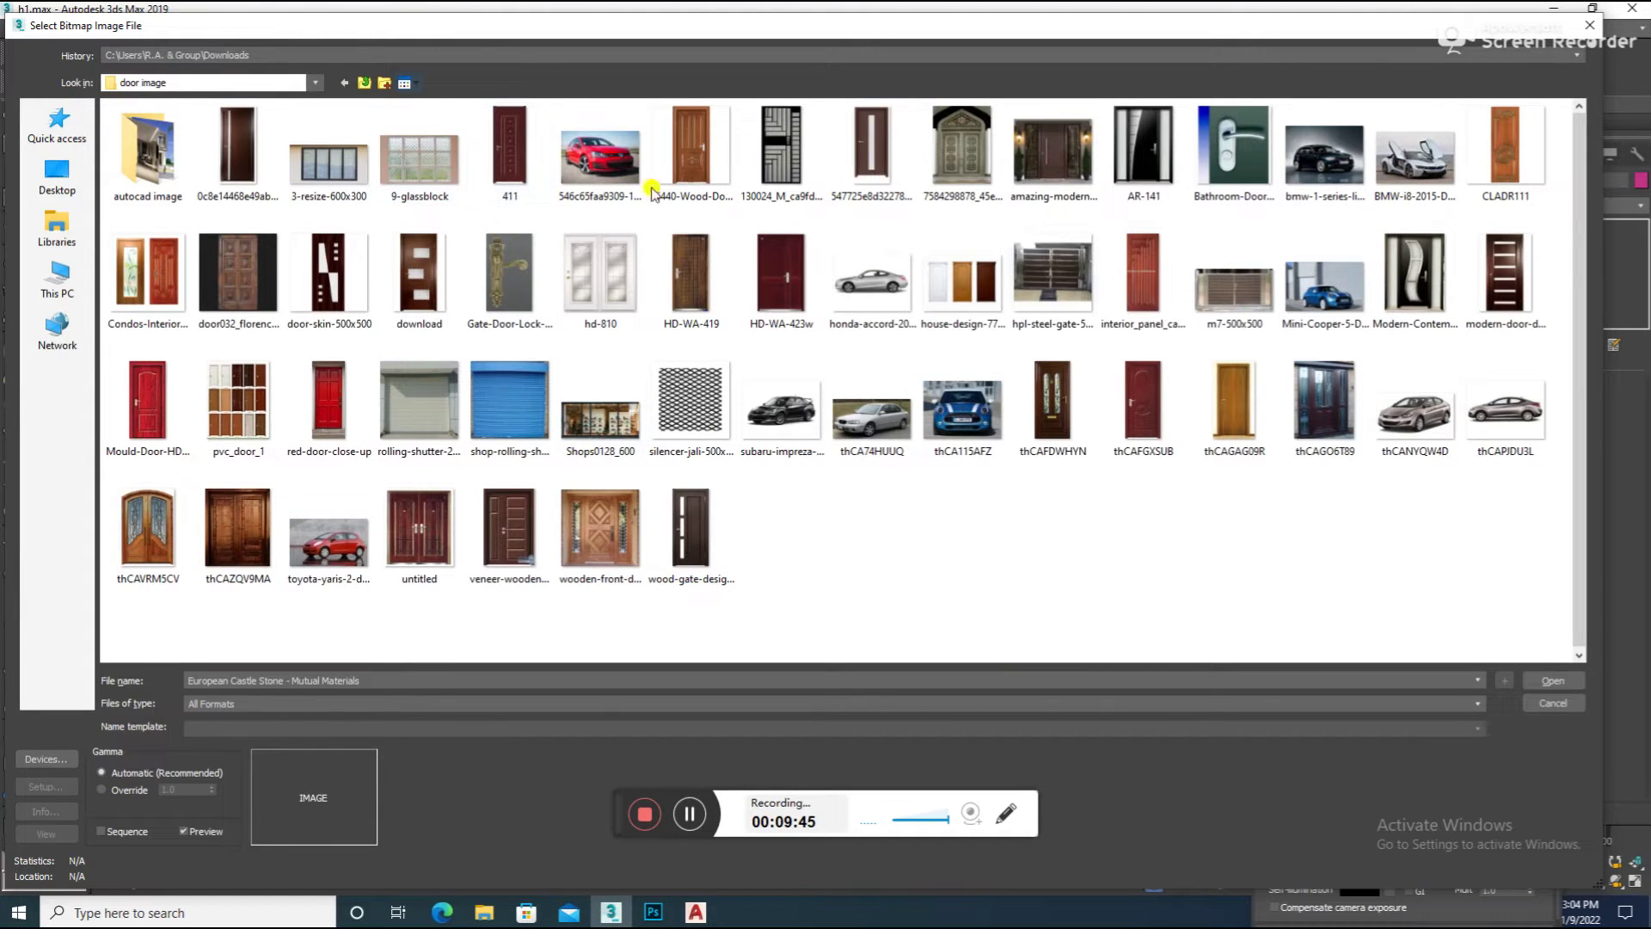
{"action": "double_click", "coordinate": [1233, 288]}
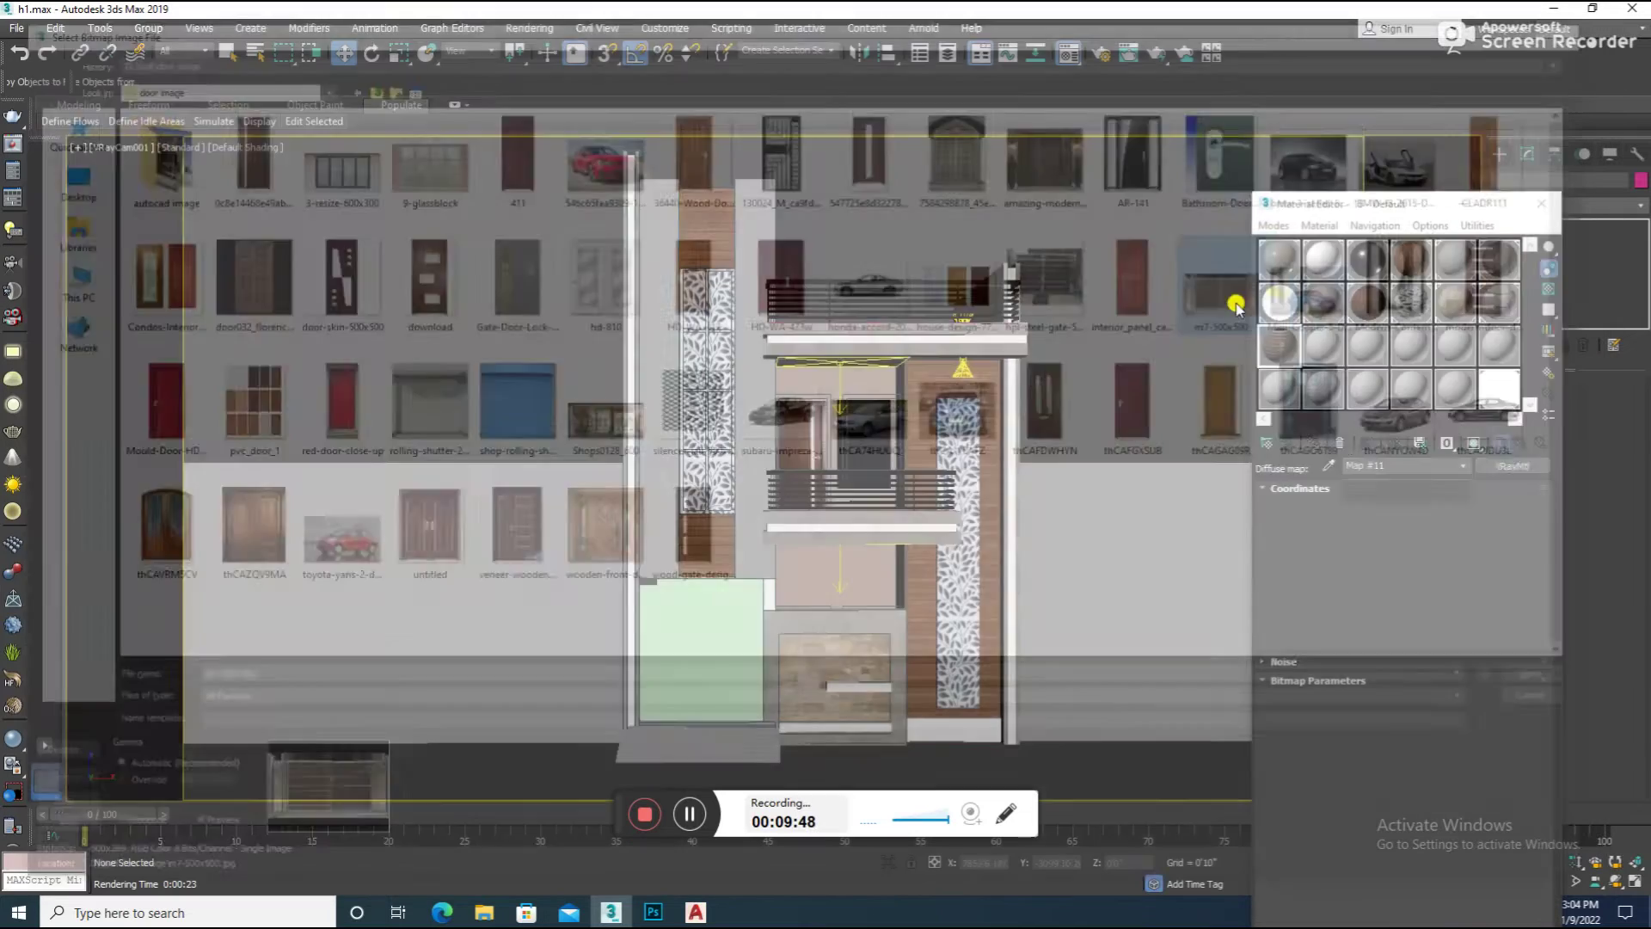
Crop the m7-500x500.jpg gate bitmap and apply it to the green gate panel with a UVW Map
{"action": "left_click", "coordinate": [1497, 749]}
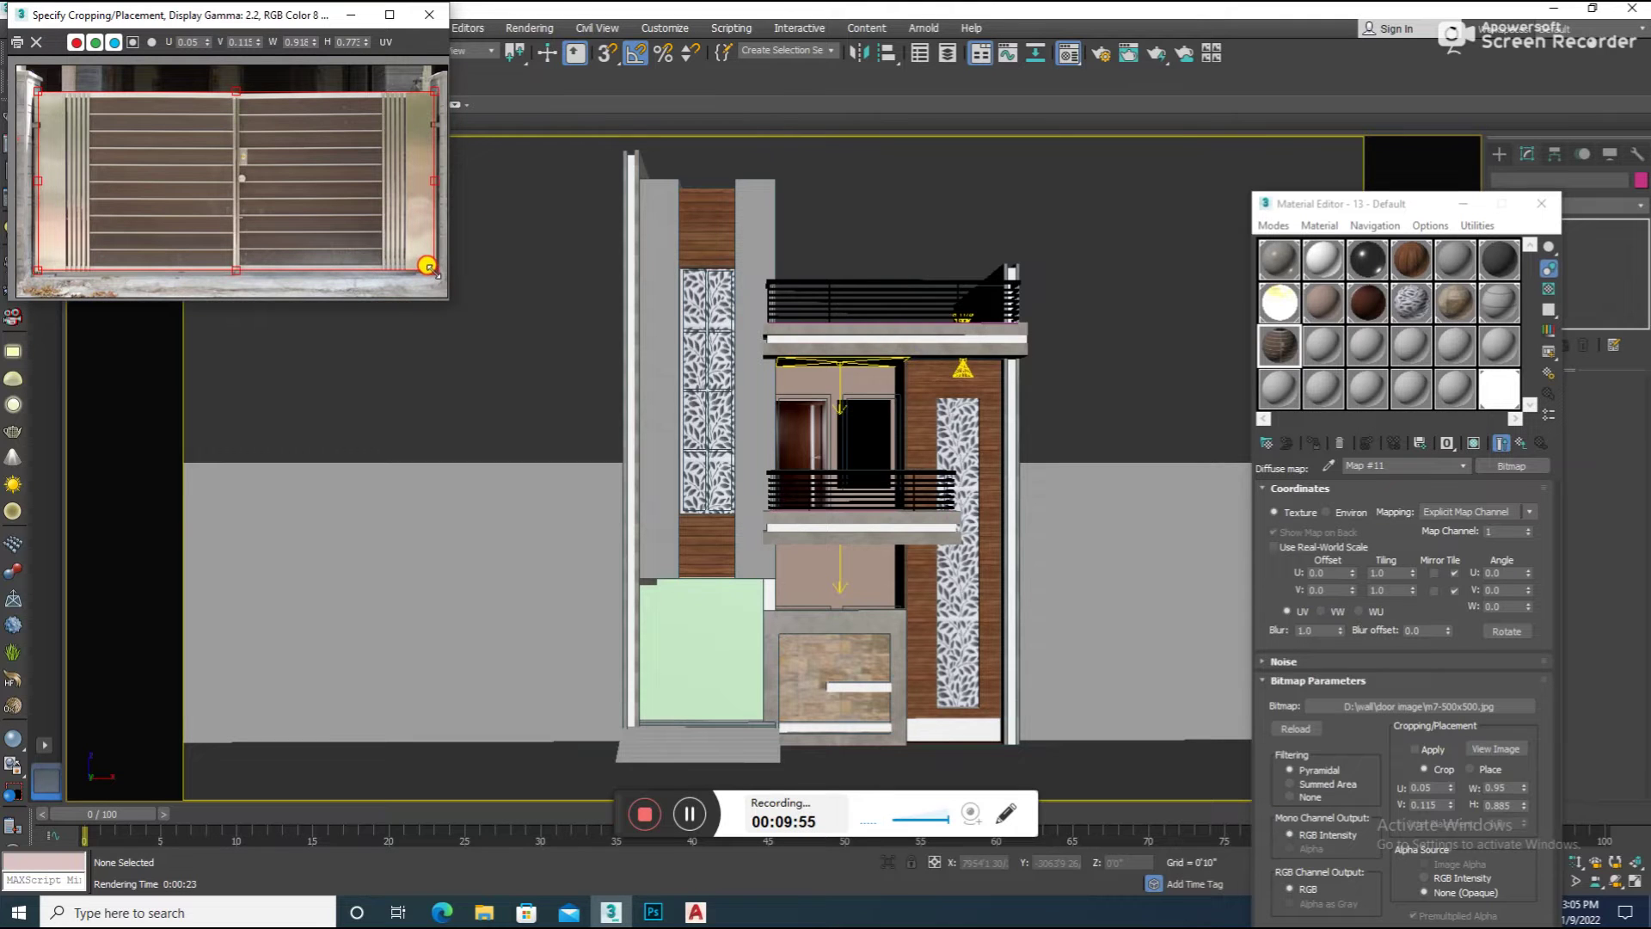
{"action": "left_click", "coordinate": [1419, 747]}
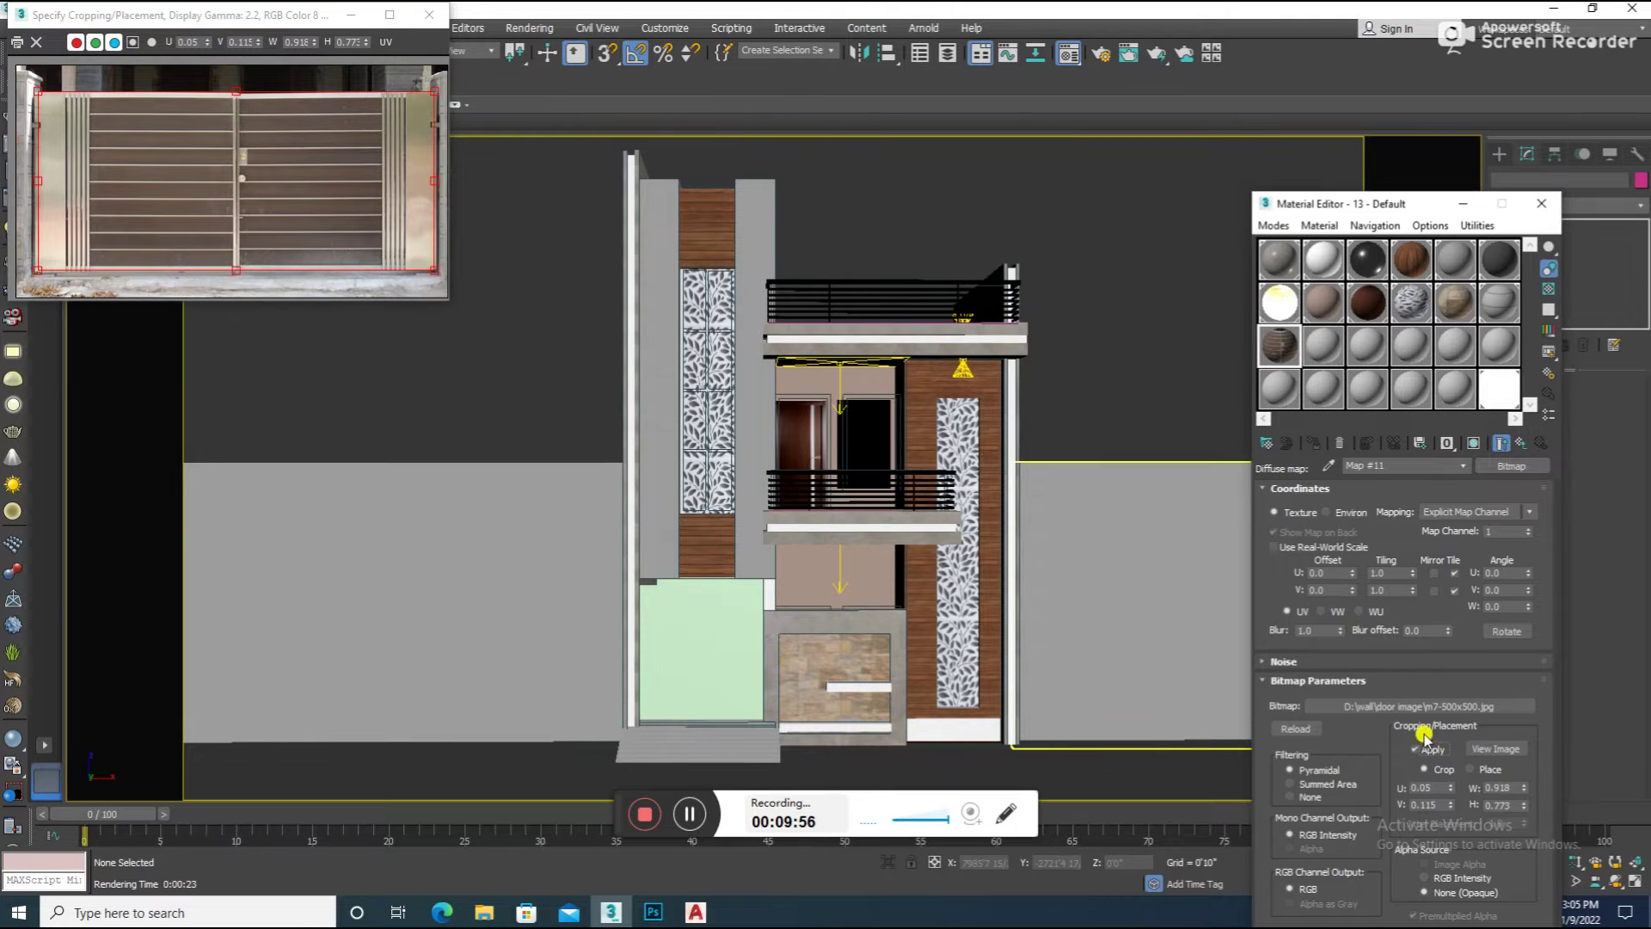
{"action": "left_click", "coordinate": [437, 24]}
{"action": "left_click", "coordinate": [663, 619]}
{"action": "left_click", "coordinate": [1314, 442]}
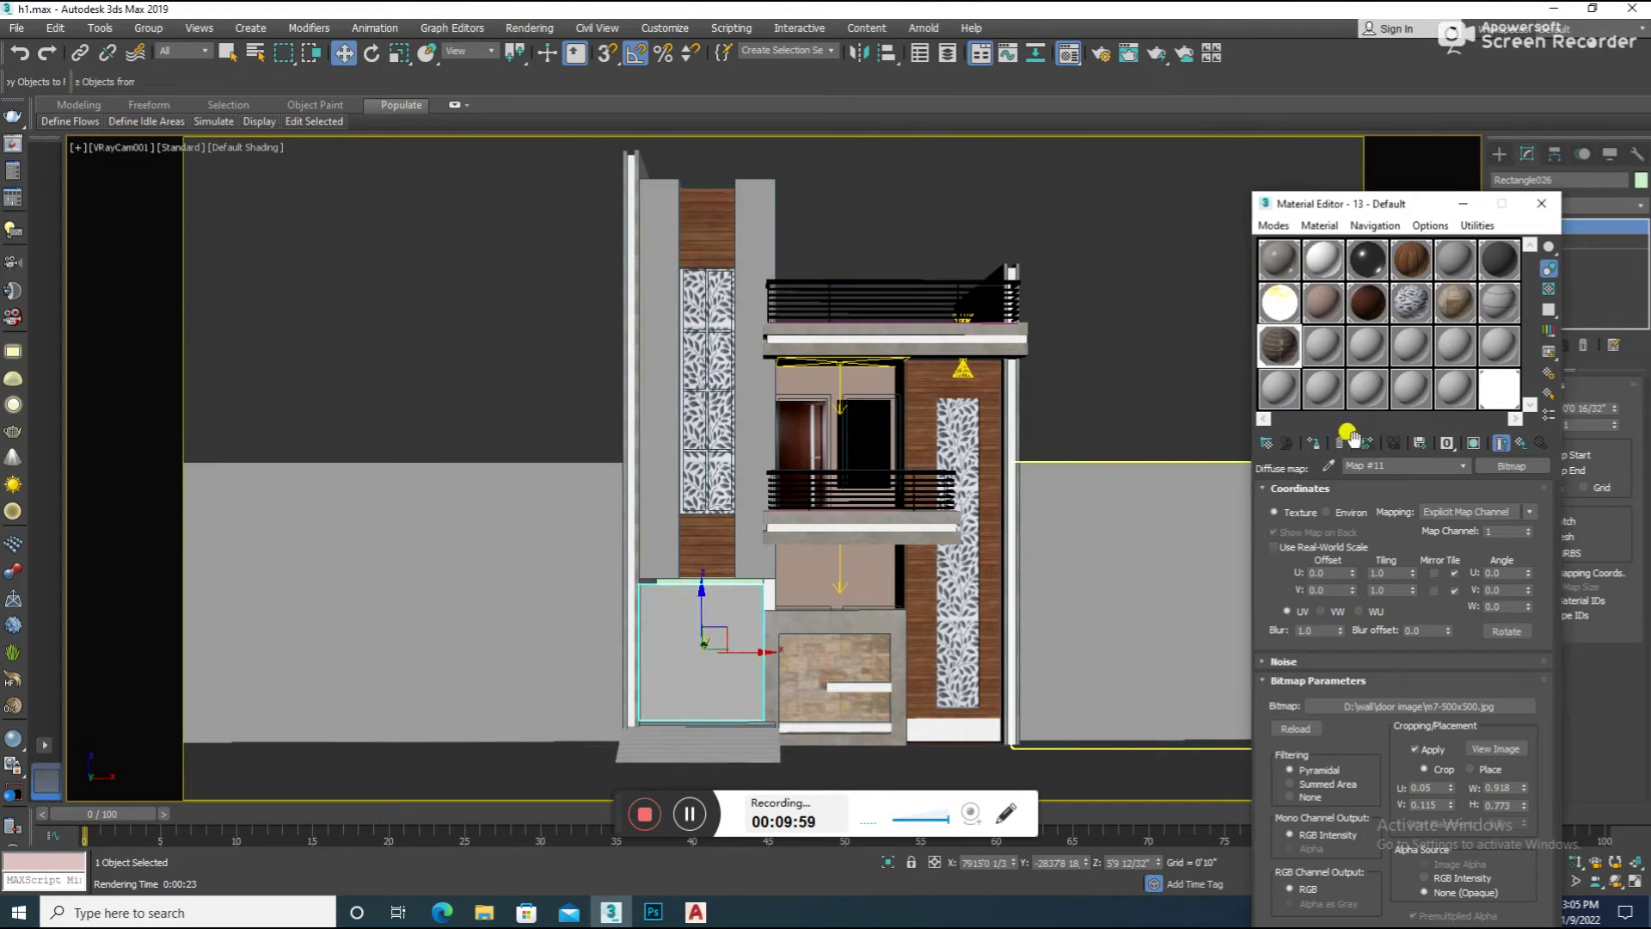
{"action": "left_click", "coordinate": [1473, 442]}
{"action": "left_click", "coordinate": [1542, 203]}
{"action": "left_click", "coordinate": [1566, 206]}
{"action": "scroll", "coordinate": [1531, 602], "scroll_direction": "down", "scroll_amount": 10}
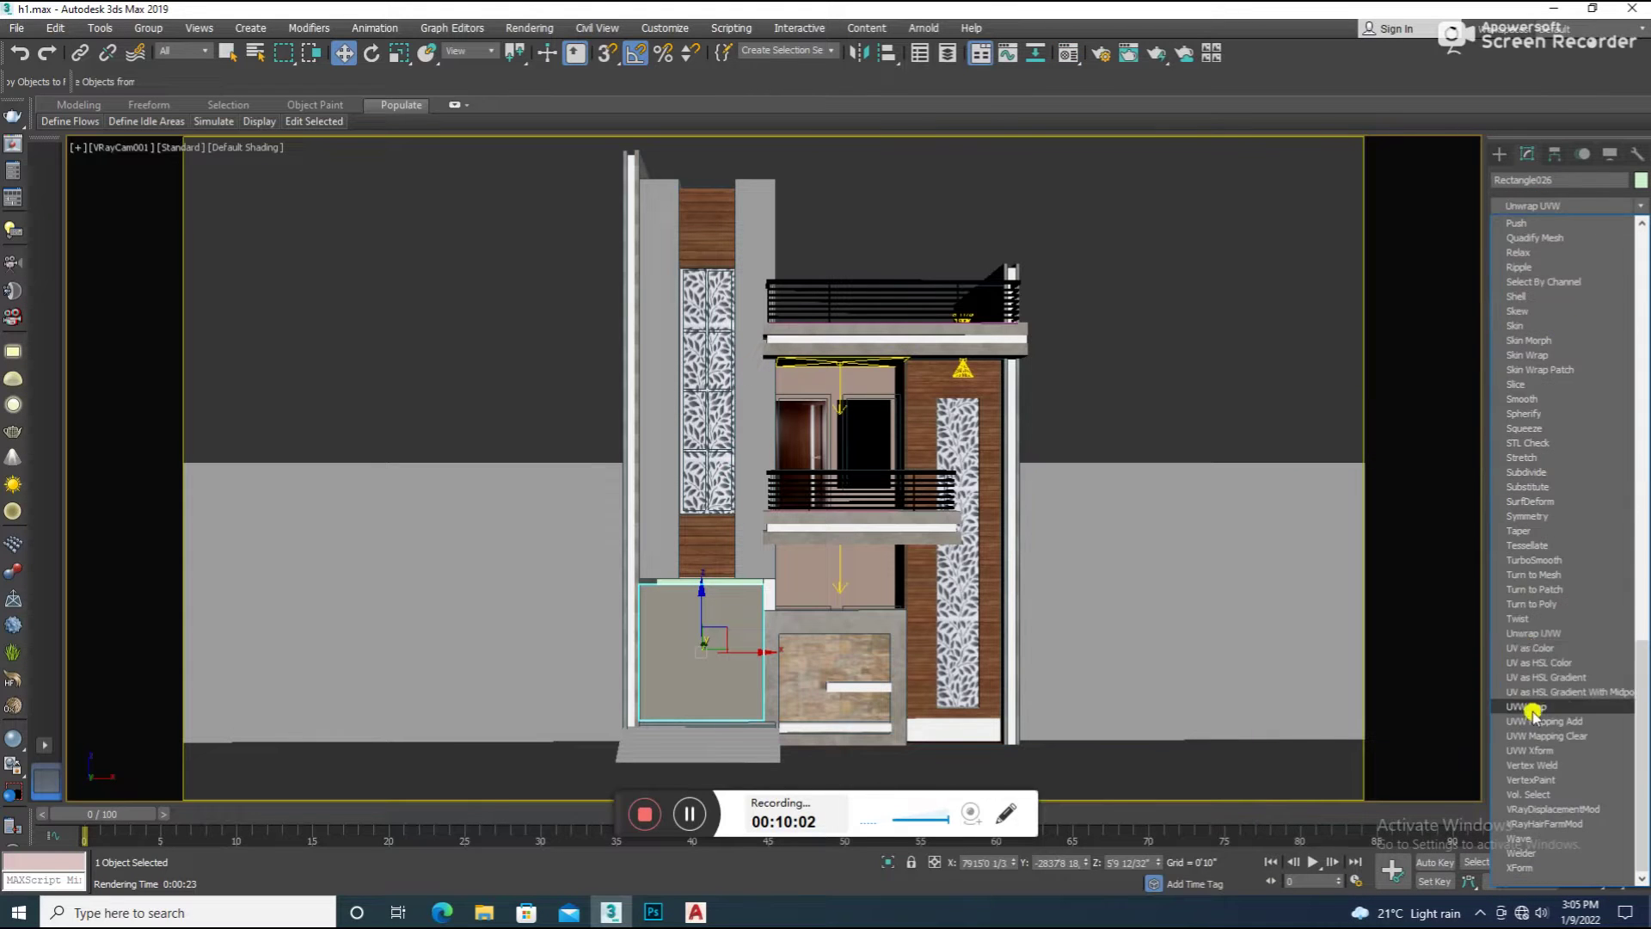
{"action": "left_click", "coordinate": [1527, 707]}
Give the long boundary wall box and the green panel the plain white material
{"action": "left_click", "coordinate": [1170, 496]}
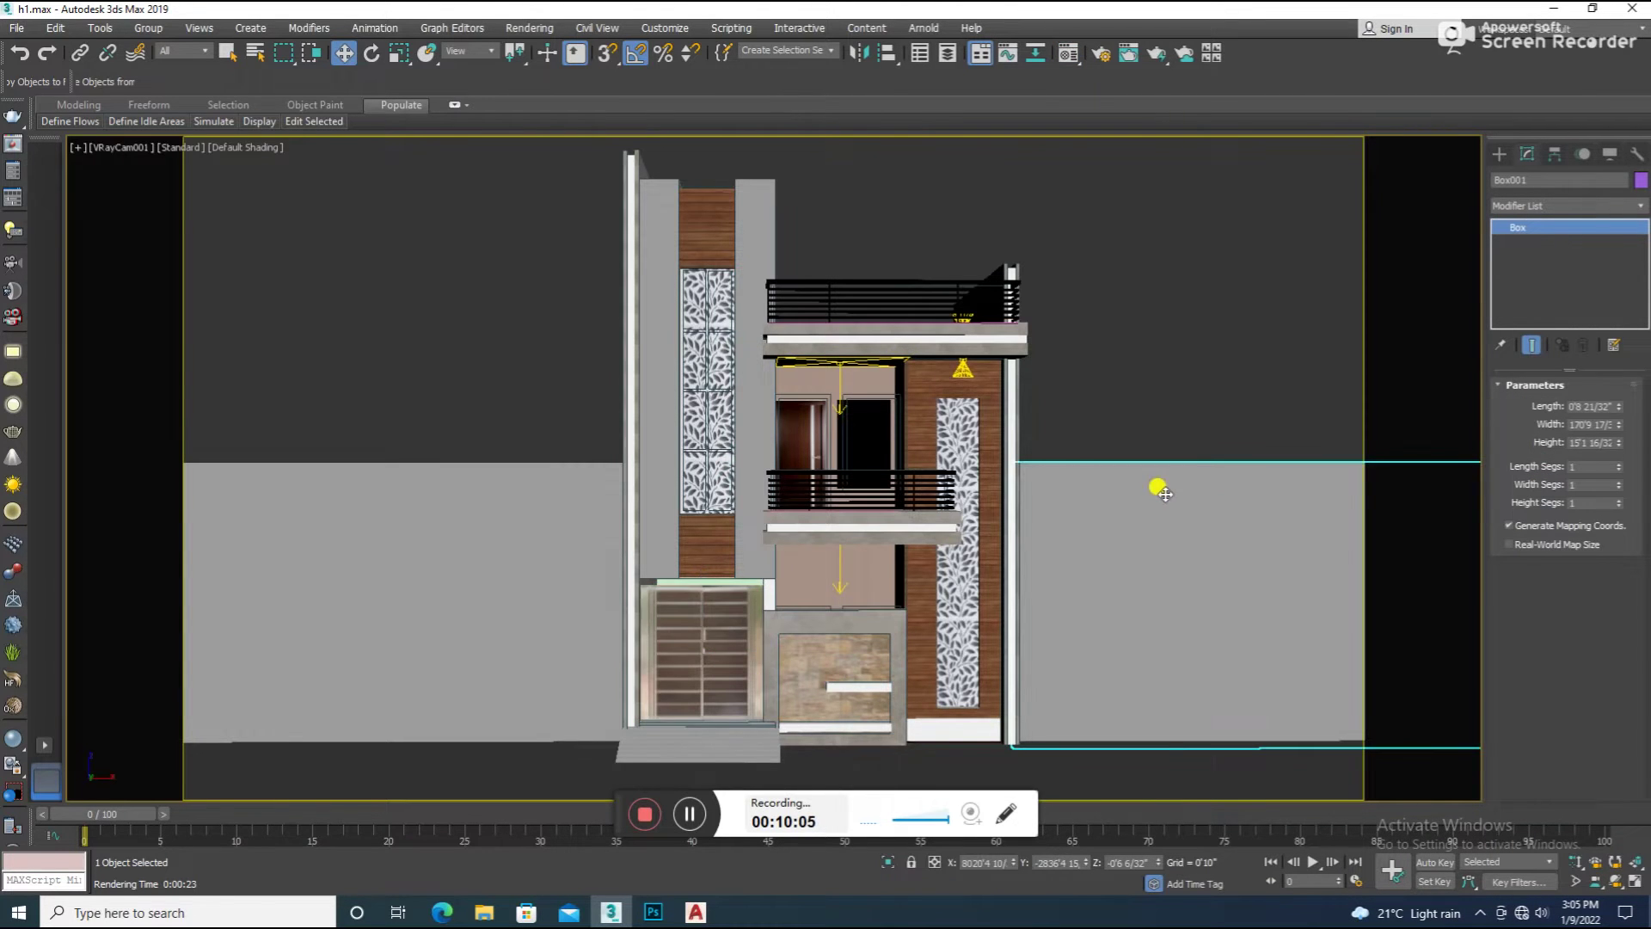
{"action": "key", "text": "u"}
{"action": "key", "text": "z"}
{"action": "mouse_move", "coordinate": [869, 487]}
{"action": "middle_mouse_down", "text": "alt"}
{"action": "mouse_move", "coordinate": [663, 534]}
{"action": "mouse_move", "coordinate": [802, 439]}
{"action": "mouse_move", "coordinate": [755, 526]}
{"action": "middle_mouse_up", "text": "alt"}
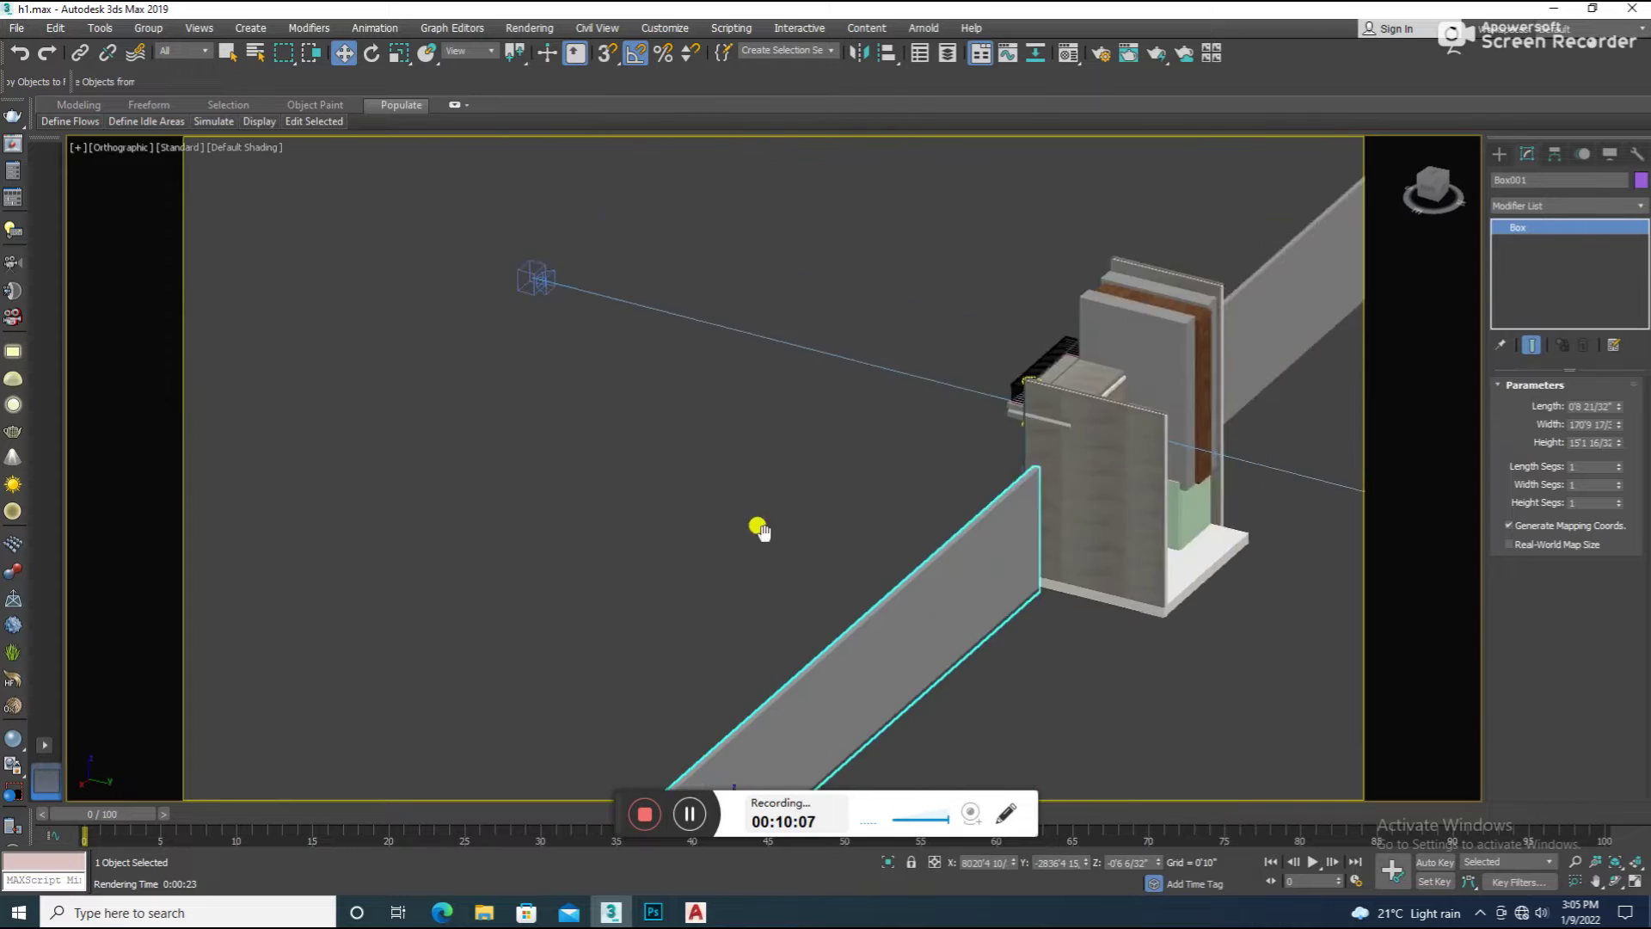
{"action": "scroll", "coordinate": [1165, 601], "scroll_direction": "up", "scroll_amount": 5}
{"action": "left_click", "coordinate": [1154, 527]}
{"action": "key", "text": "m"}
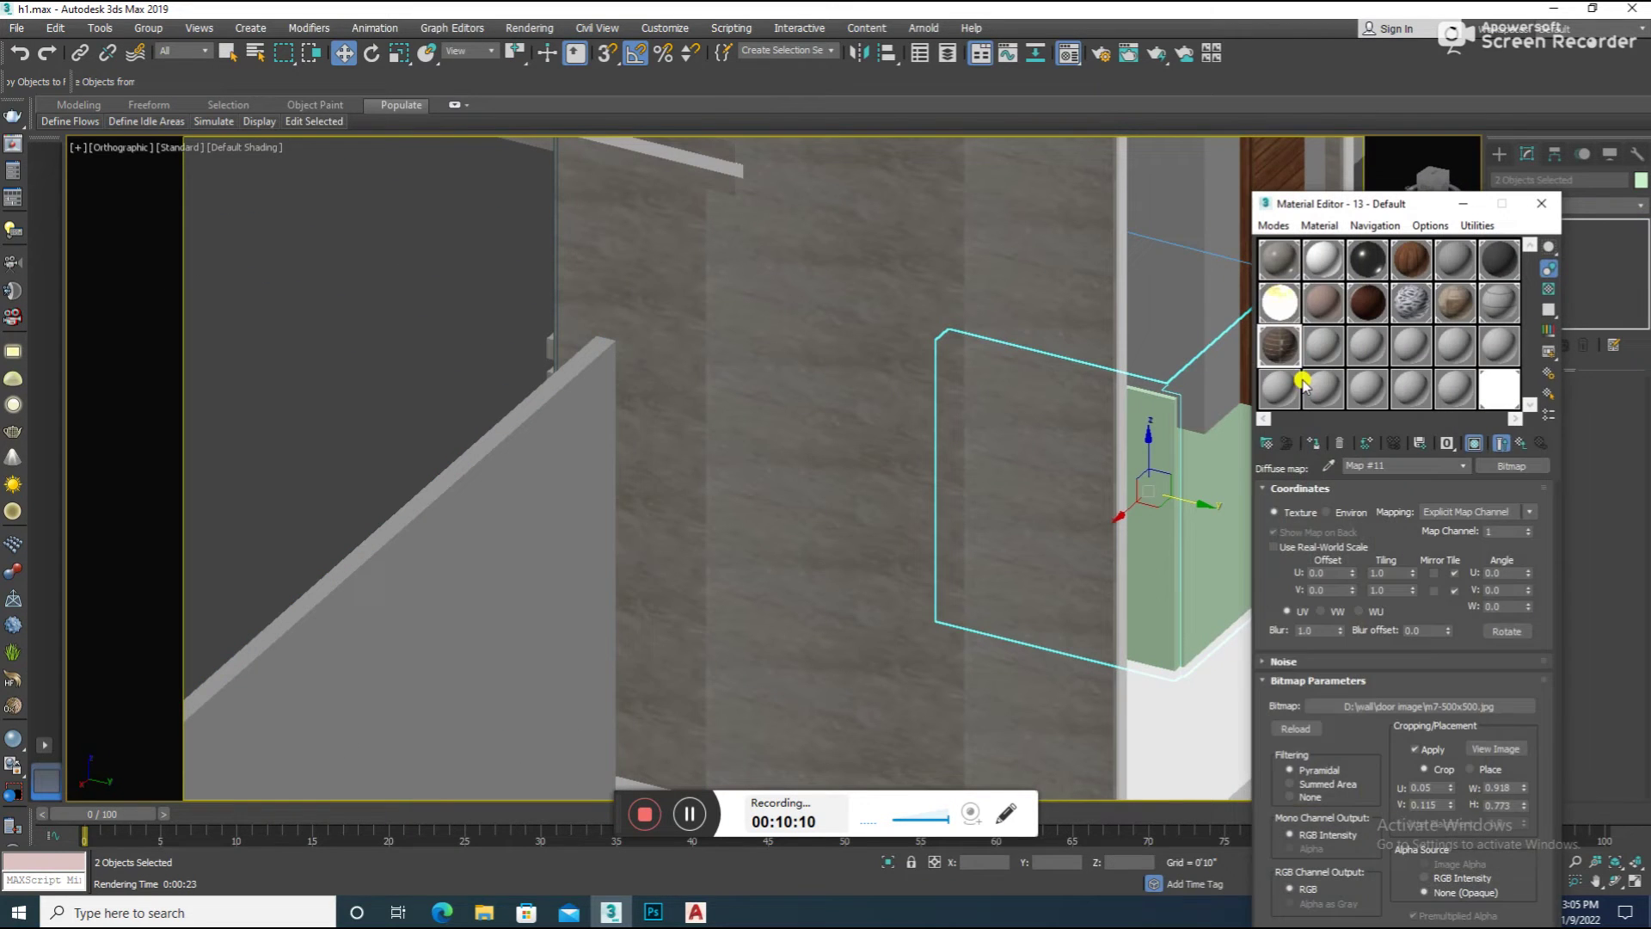
{"action": "left_click", "coordinate": [1321, 326]}
Run a test render of the elevation from the camera view, then close it
{"action": "left_click", "coordinate": [917, 442]}
{"action": "key", "text": "c"}
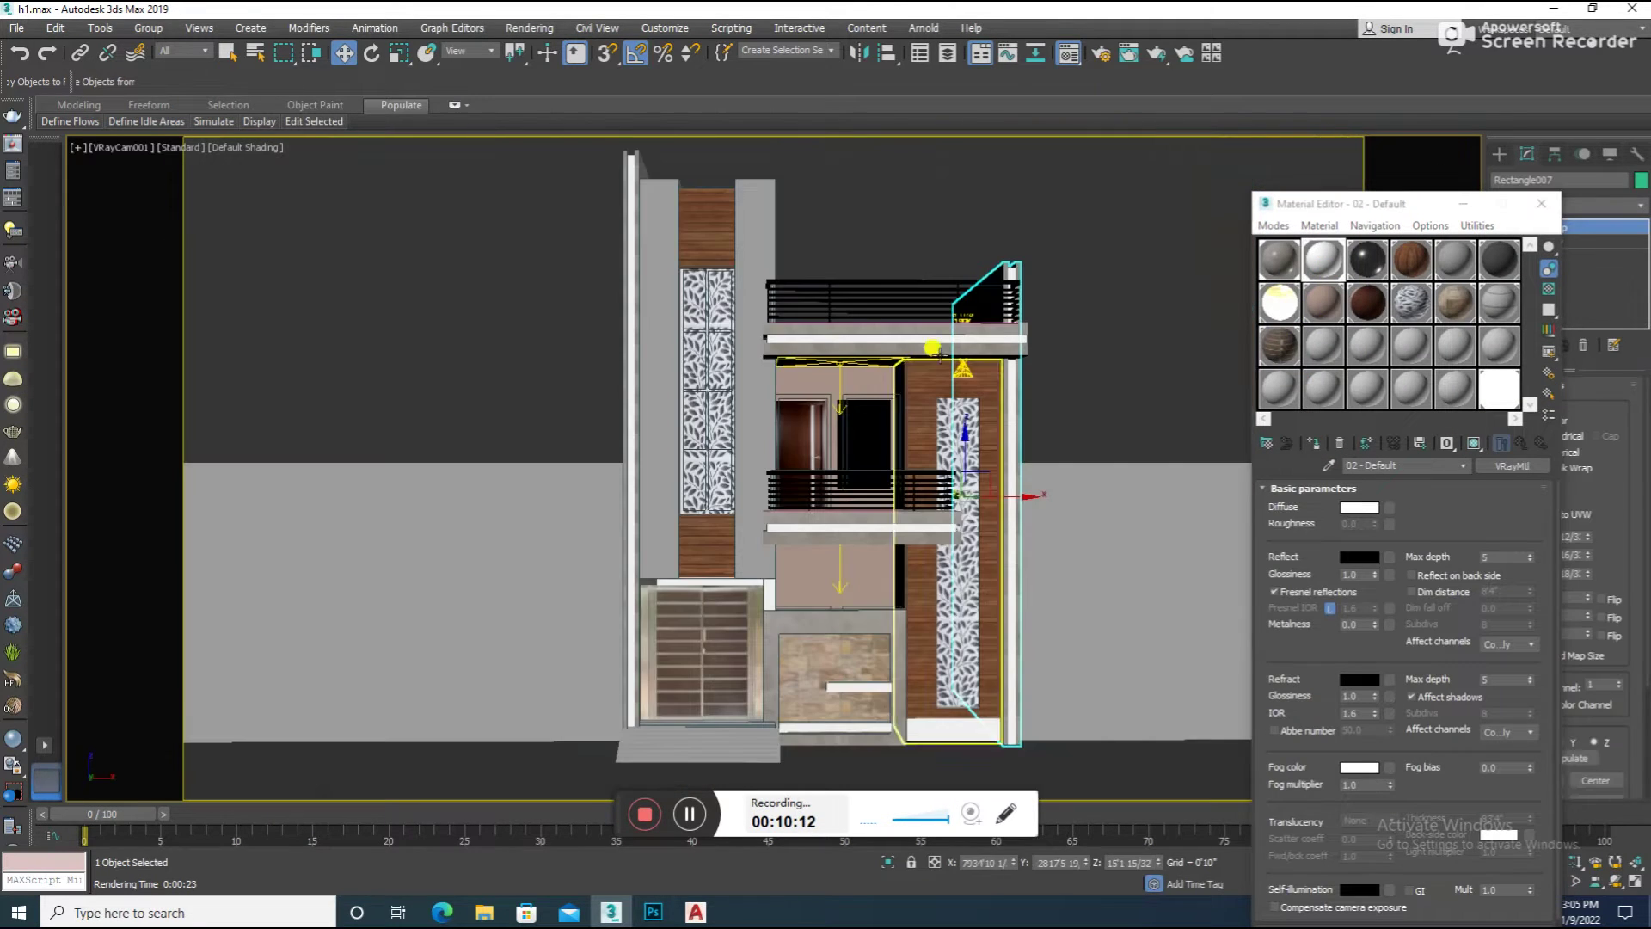
{"action": "key", "text": "shift+q"}
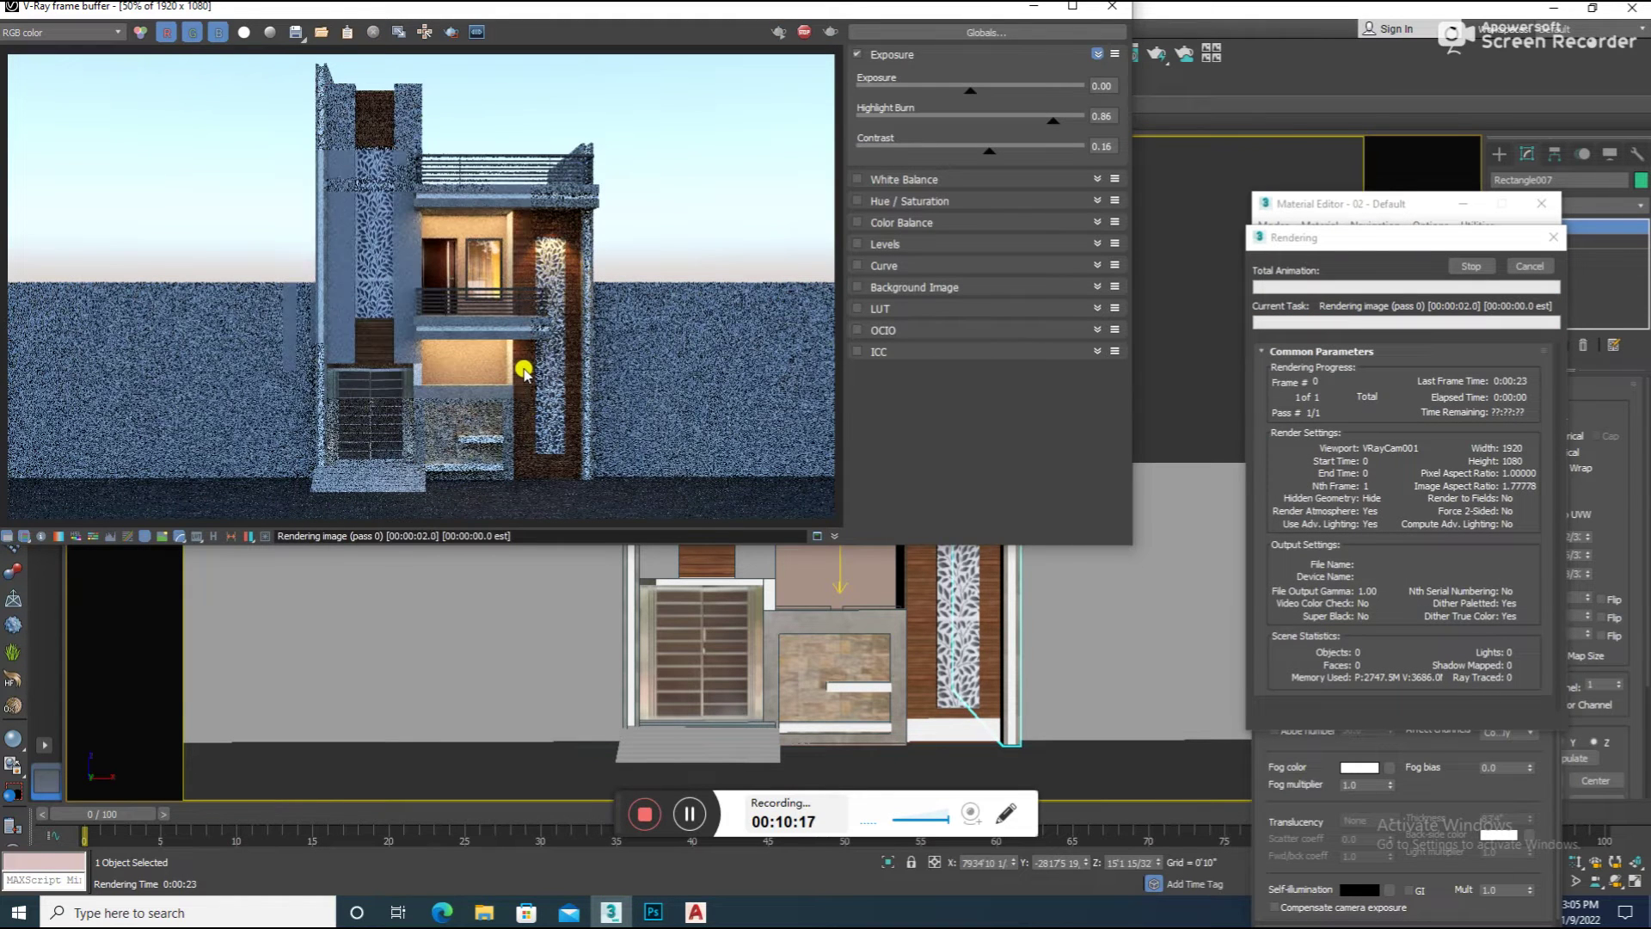
{"action": "left_click", "coordinate": [1112, 6]}
Clone the wall light fixture group as one copy toward the building's left edge
{"action": "scroll", "coordinate": [1008, 388], "scroll_direction": "up", "scroll_amount": 2}
{"action": "scroll", "coordinate": [1008, 389], "scroll_direction": "down", "scroll_amount": 2}
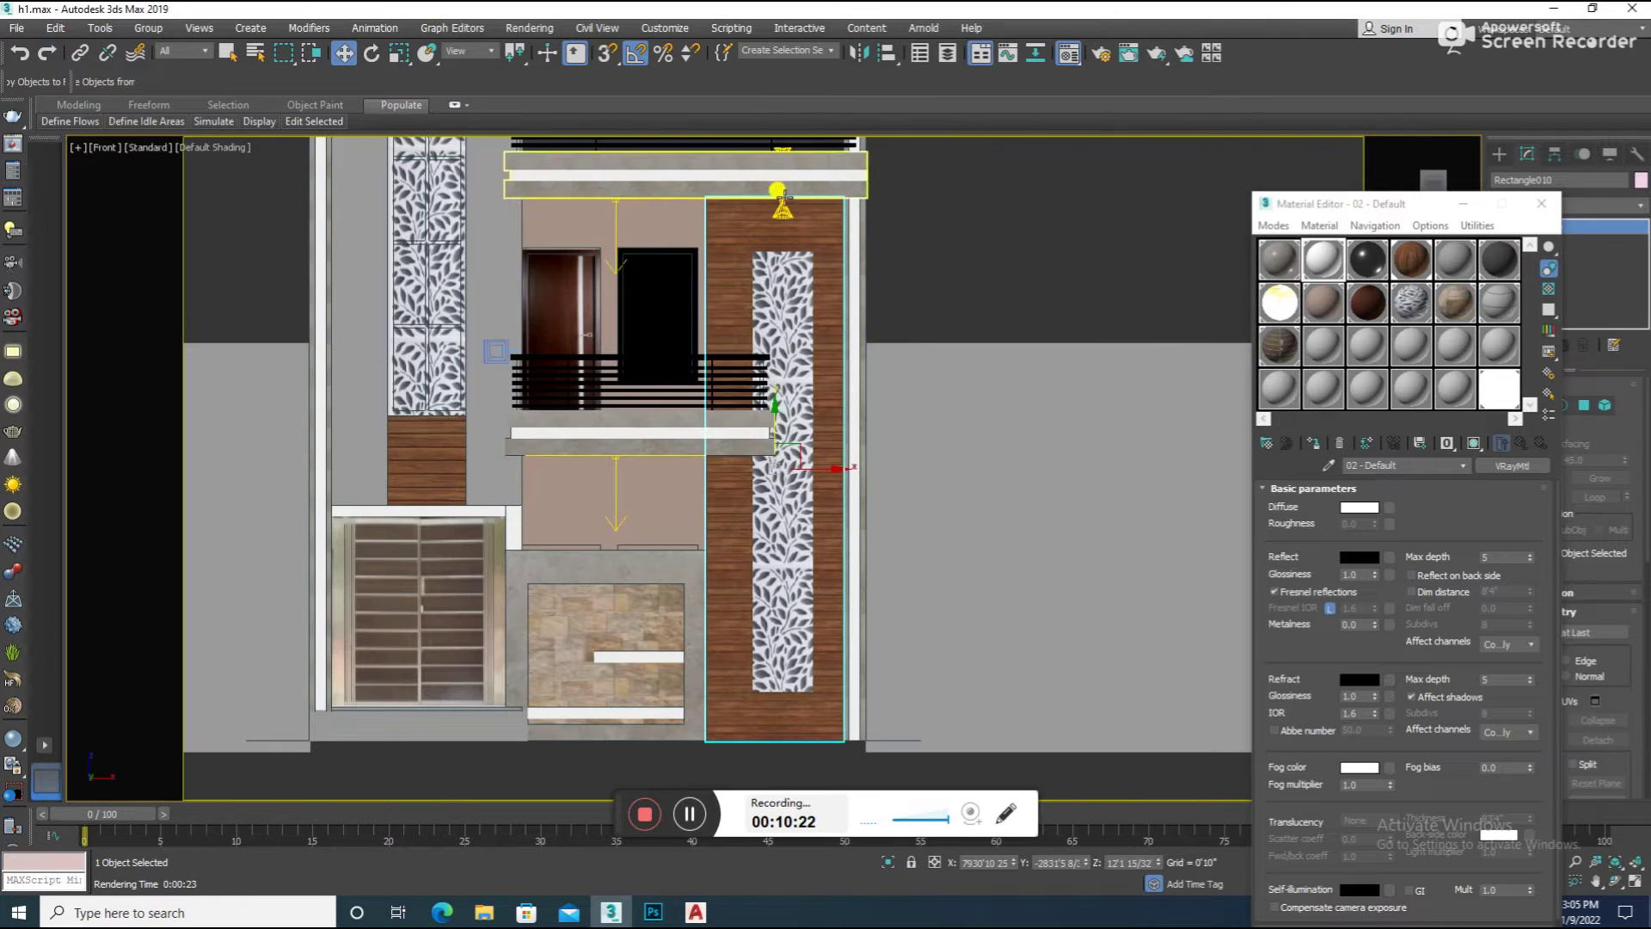
{"action": "left_click", "coordinate": [774, 387]}
{"action": "scroll", "coordinate": [774, 387], "scroll_direction": "down", "scroll_amount": 3}
{"action": "left_click_drag", "start_coordinate": [783, 284], "coordinate": [826, 329], "text": "shift"}
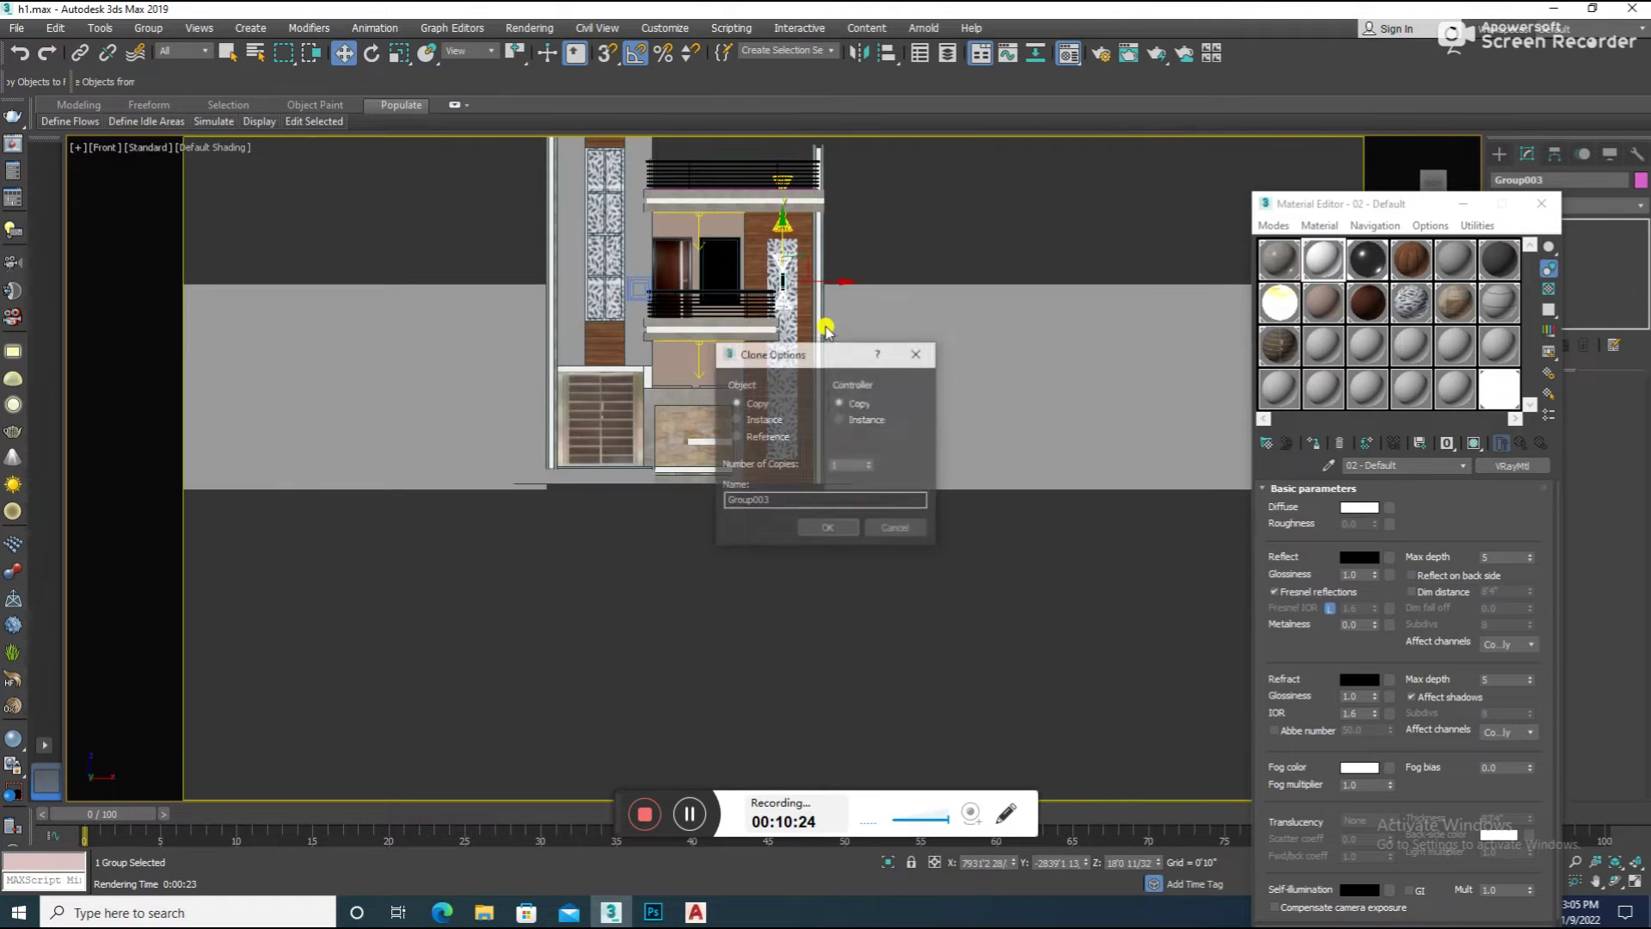
{"action": "left_click", "coordinate": [828, 526]}
Position the copied light on the left pillar face beside the leaf panel
{"action": "scroll", "coordinate": [637, 413], "scroll_direction": "up", "scroll_amount": 1}
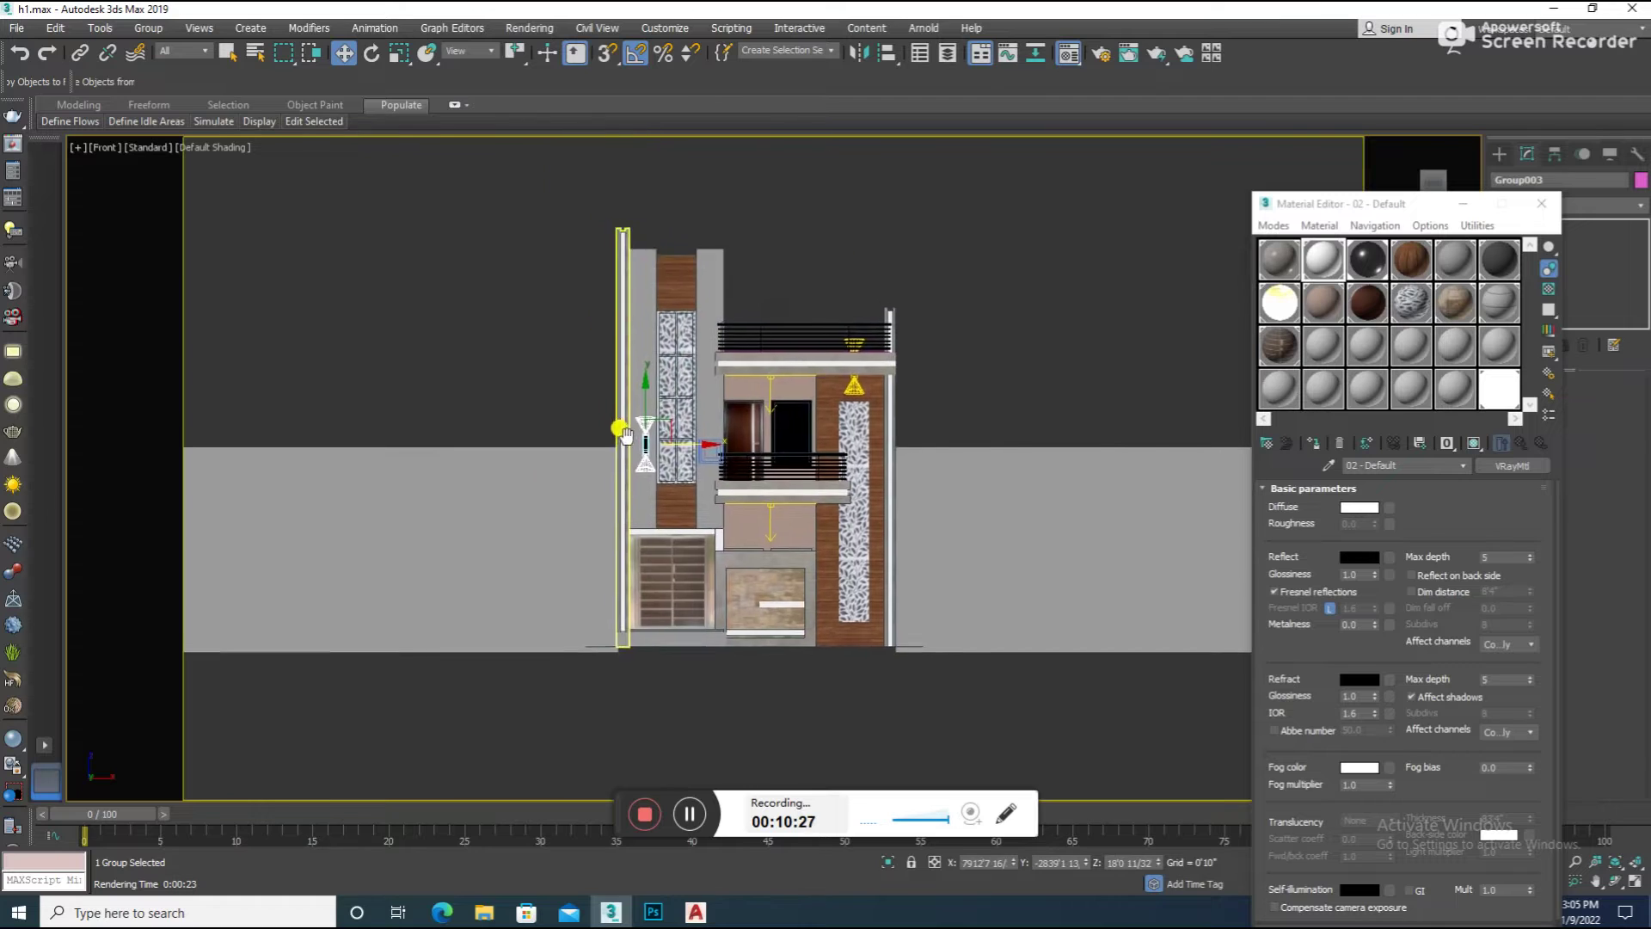
{"action": "scroll", "coordinate": [645, 425], "scroll_direction": "up", "scroll_amount": 2}
{"action": "middle_click_drag", "start_coordinate": [645, 433], "coordinate": [620, 417], "text": "alt"}
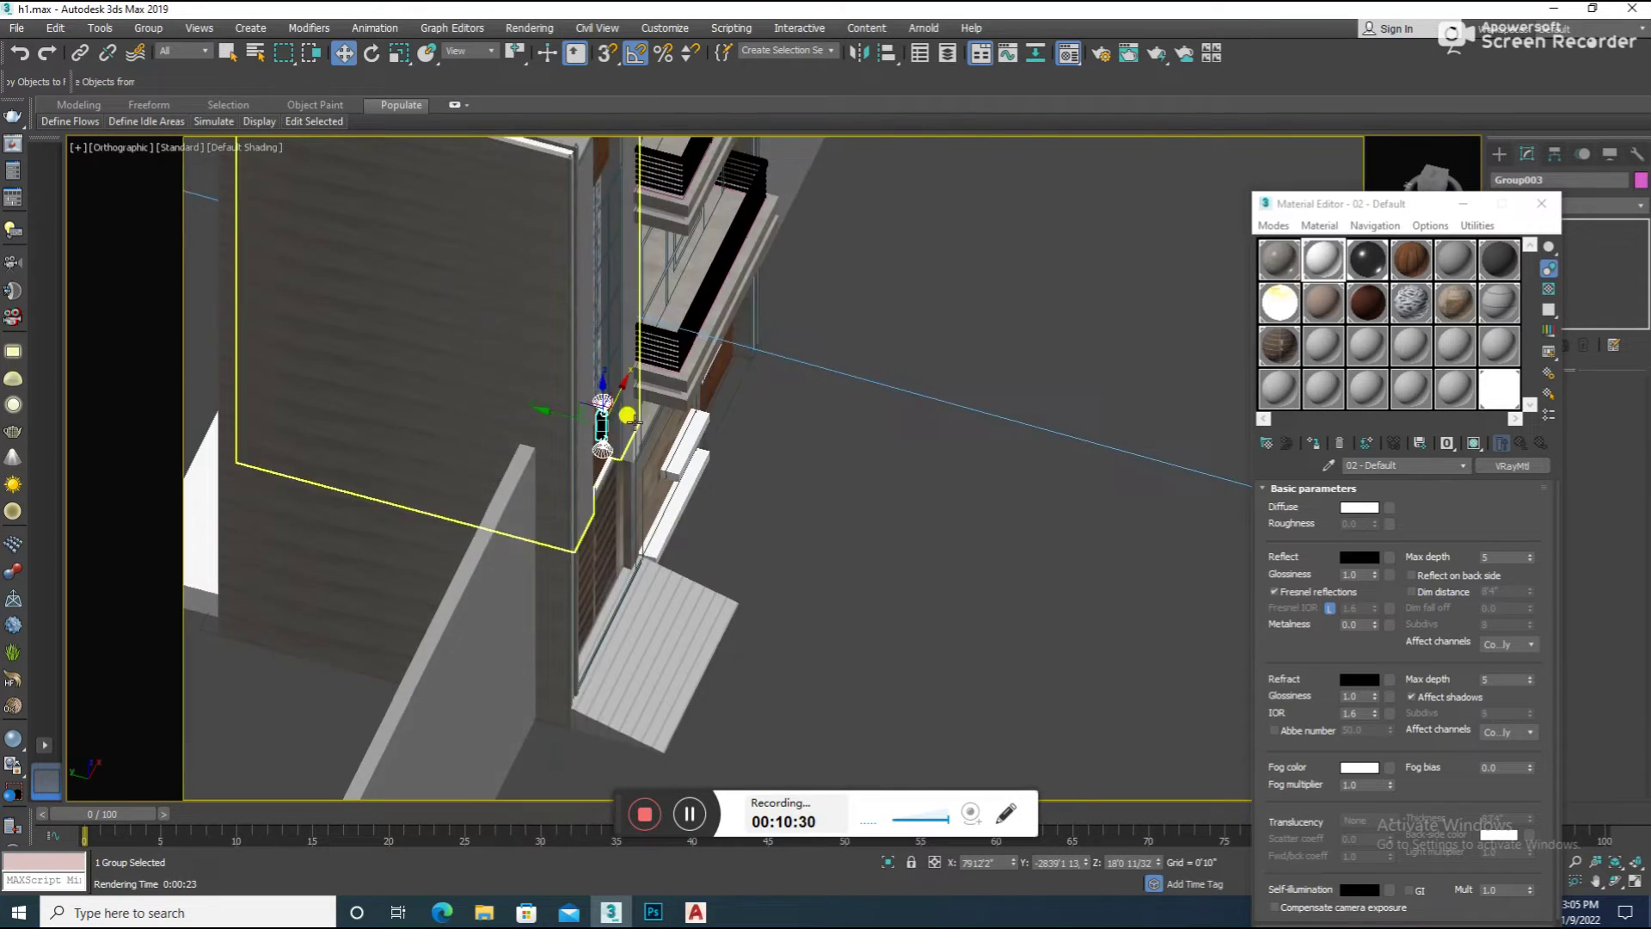
{"action": "scroll", "coordinate": [620, 417], "scroll_direction": "up", "scroll_amount": 2}
{"action": "left_click_drag", "start_coordinate": [505, 449], "coordinate": [423, 423]}
{"action": "middle_click_drag", "start_coordinate": [423, 423], "coordinate": [486, 442], "text": "alt"}
{"action": "scroll", "coordinate": [559, 408], "scroll_direction": "up", "scroll_amount": 3}
{"action": "scroll", "coordinate": [384, 441], "scroll_direction": "up", "scroll_amount": 2}
{"action": "mouse_move", "coordinate": [379, 437]}
{"action": "middle_mouse_down", "text": "alt"}
{"action": "mouse_move", "coordinate": [310, 417]}
{"action": "mouse_move", "coordinate": [468, 399]}
{"action": "mouse_move", "coordinate": [295, 461]}
{"action": "middle_mouse_up", "text": "alt"}
{"action": "scroll", "coordinate": [313, 473], "scroll_direction": "up", "scroll_amount": 1}
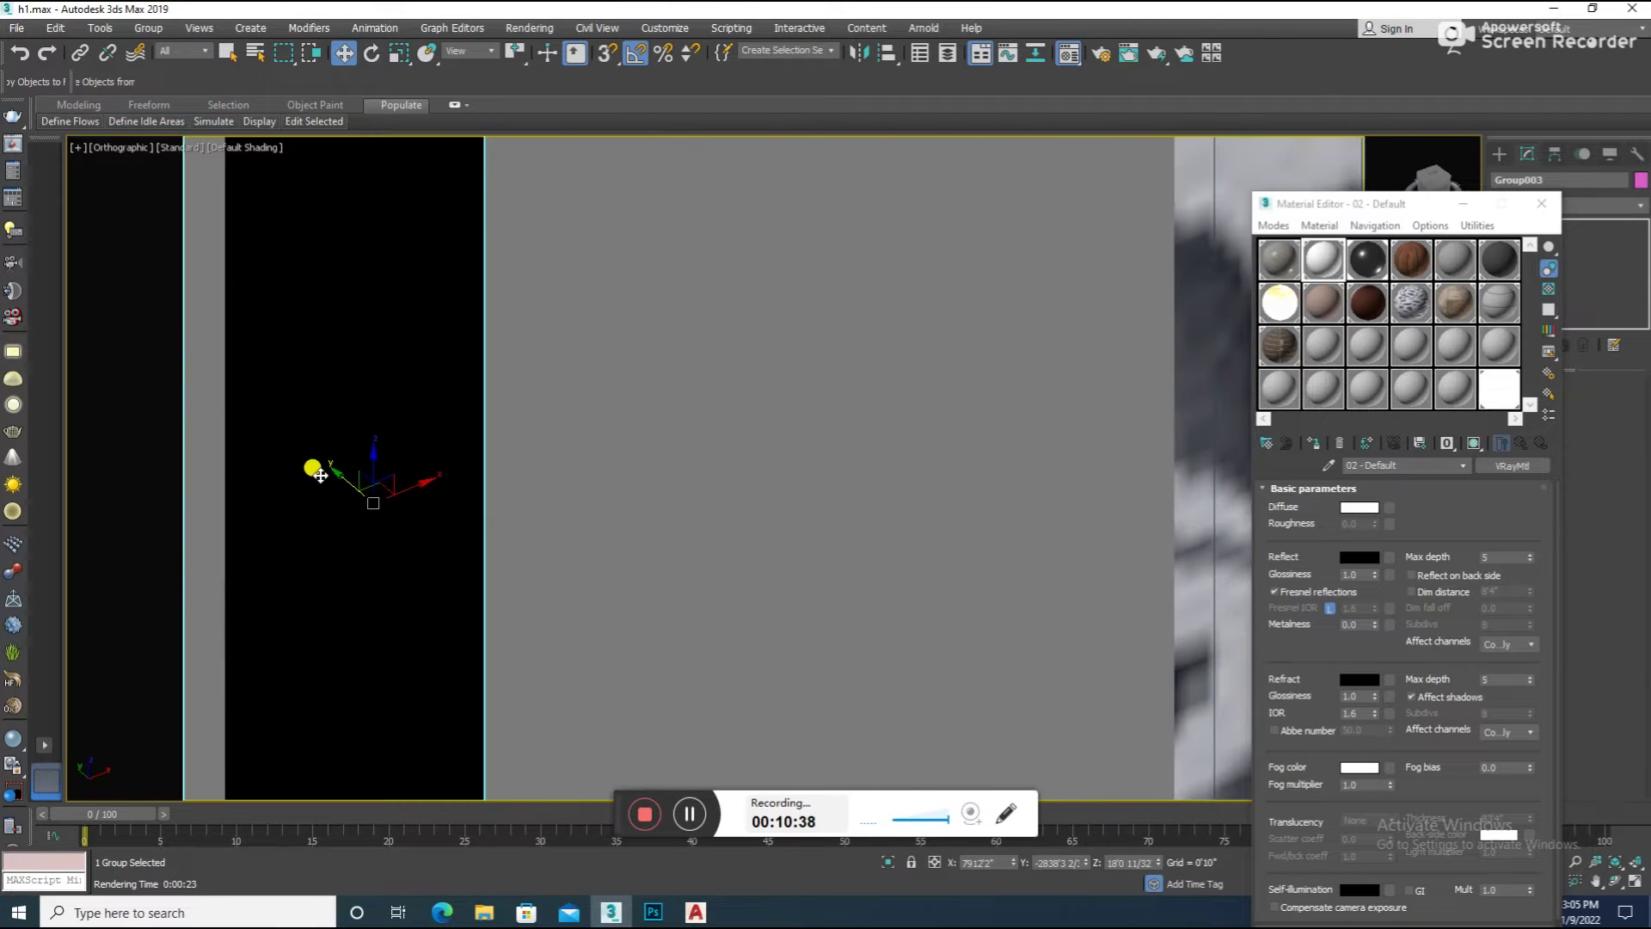
{"action": "scroll", "coordinate": [321, 461], "scroll_direction": "down", "scroll_amount": 1}
{"action": "key", "text": "f"}
{"action": "scroll", "coordinate": [344, 478], "scroll_direction": "down", "scroll_amount": 5}
{"action": "scroll", "coordinate": [336, 465], "scroll_direction": "up", "scroll_amount": 3}
{"action": "scroll", "coordinate": [333, 462], "scroll_direction": "up", "scroll_amount": 2}
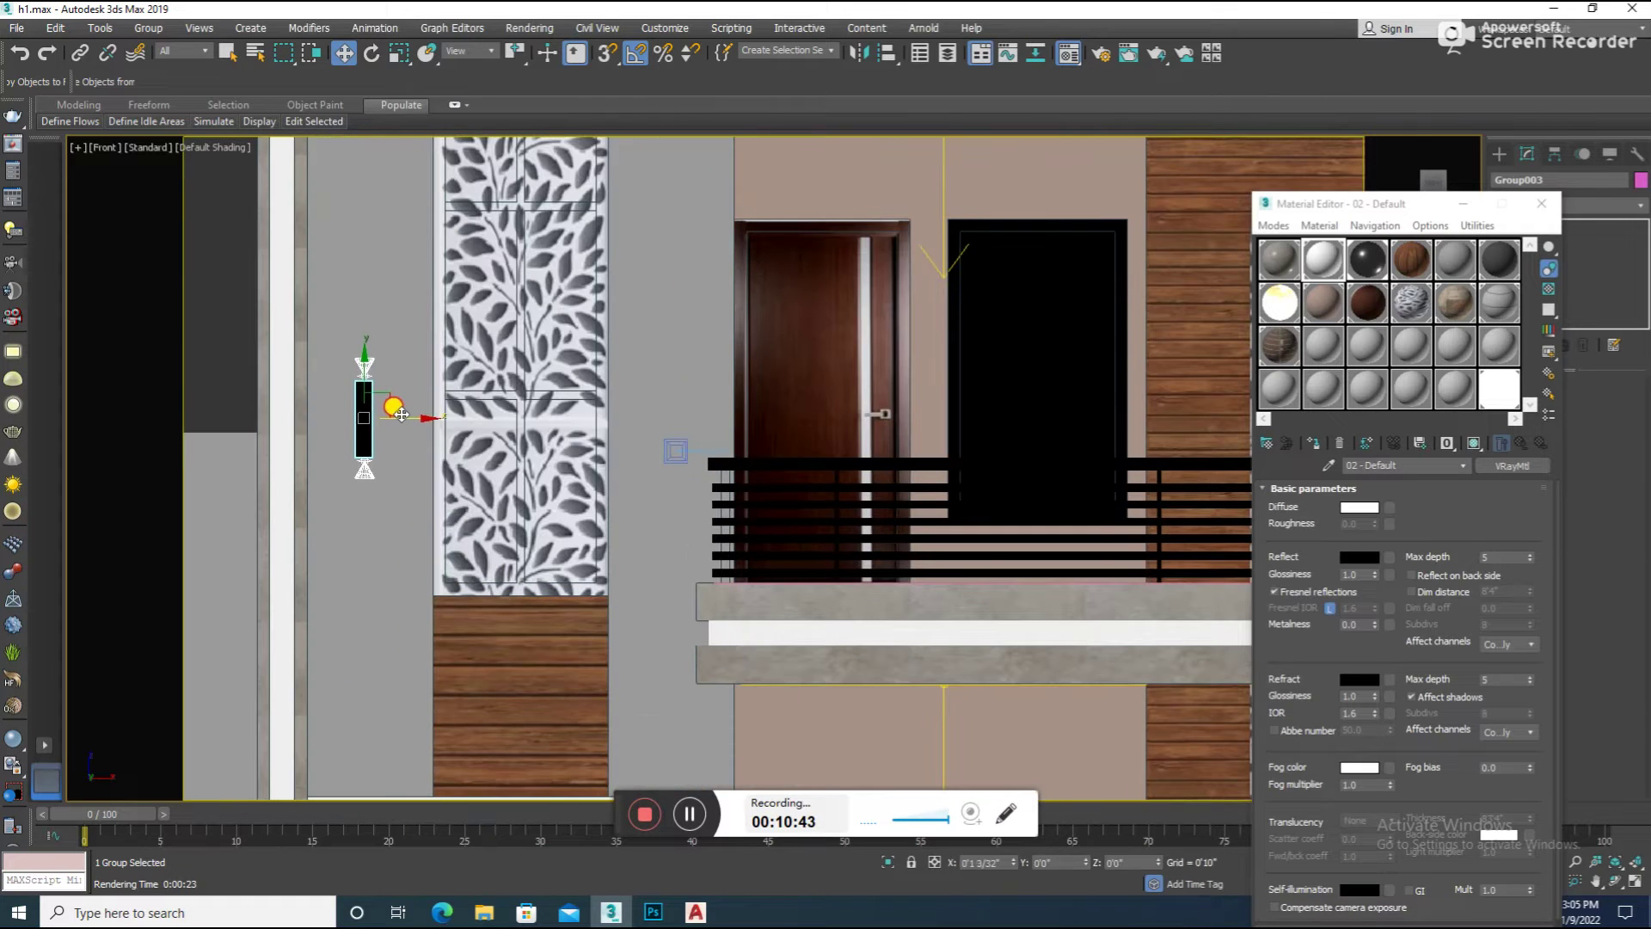
{"action": "scroll", "coordinate": [404, 416], "scroll_direction": "down", "scroll_amount": 5}
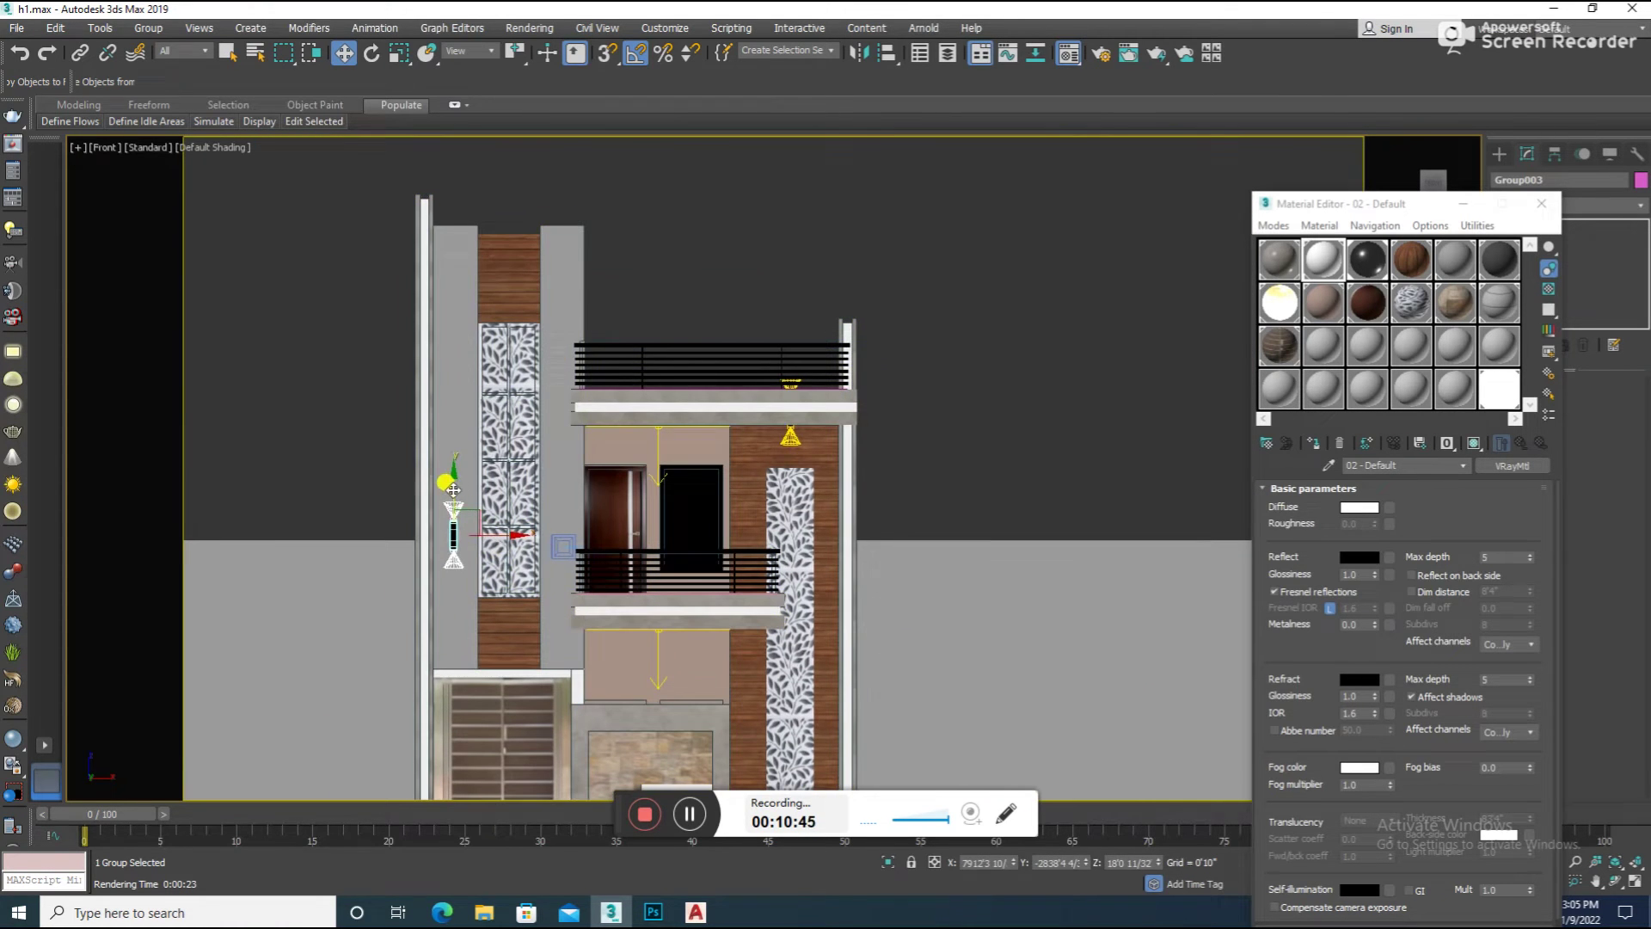
Add light copies higher up the pillar and beside the upper-floor doorway
{"action": "left_click_drag", "start_coordinate": [471, 262], "coordinate": [472, 263], "text": "shift"}
{"action": "left_click", "coordinate": [860, 553]}
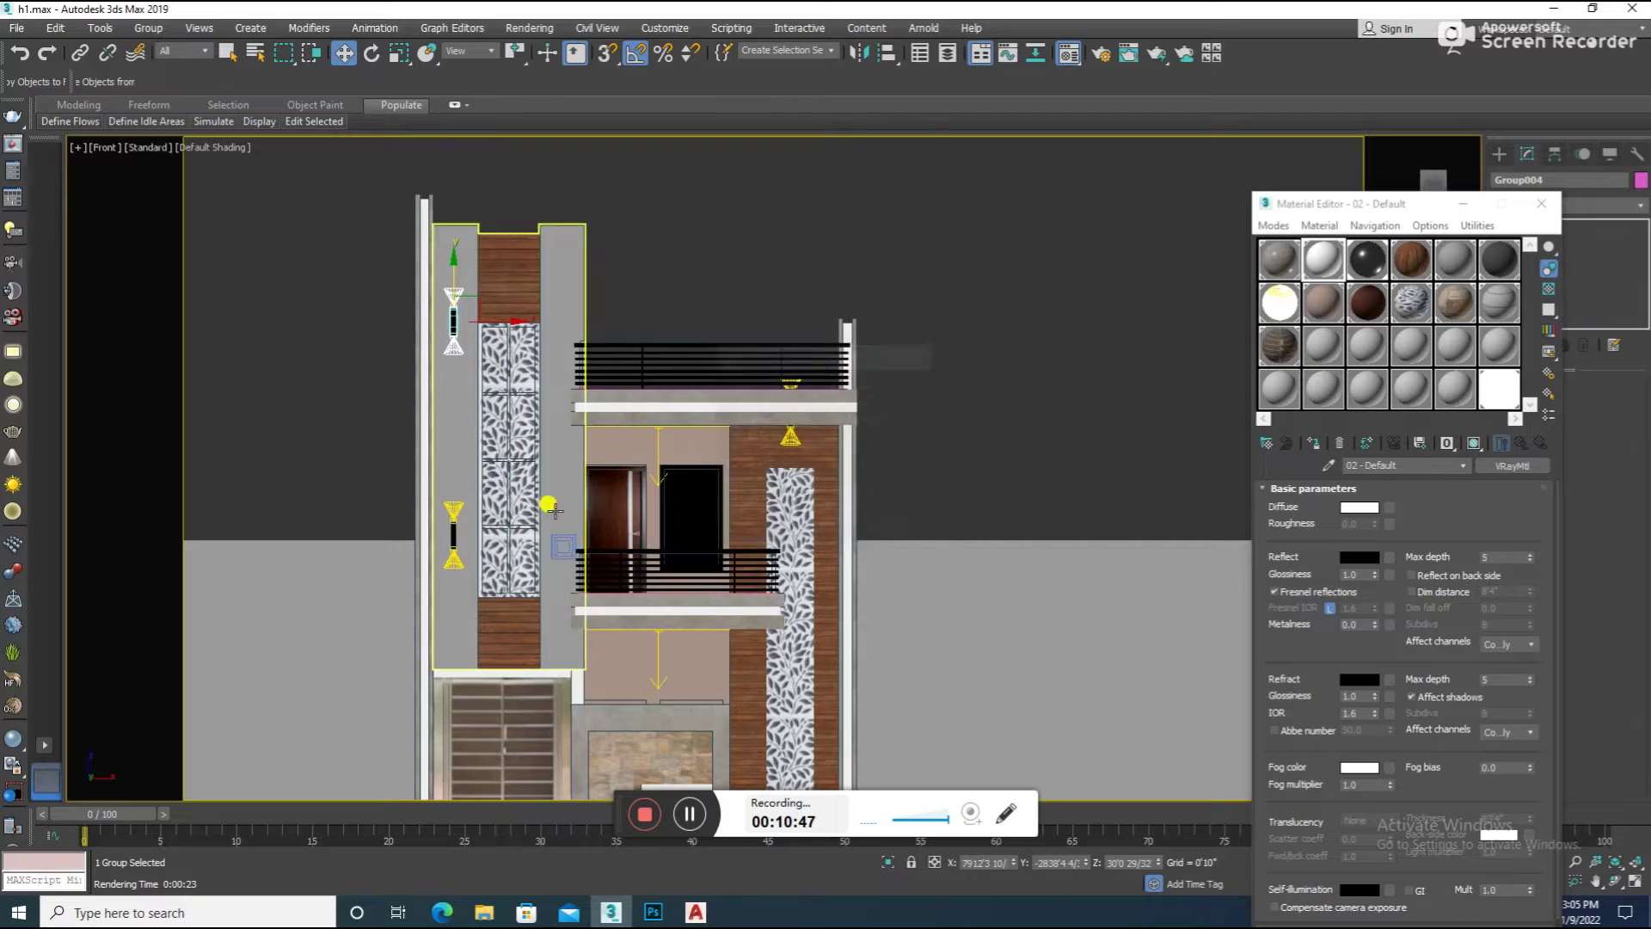
{"action": "left_click", "coordinate": [457, 534]}
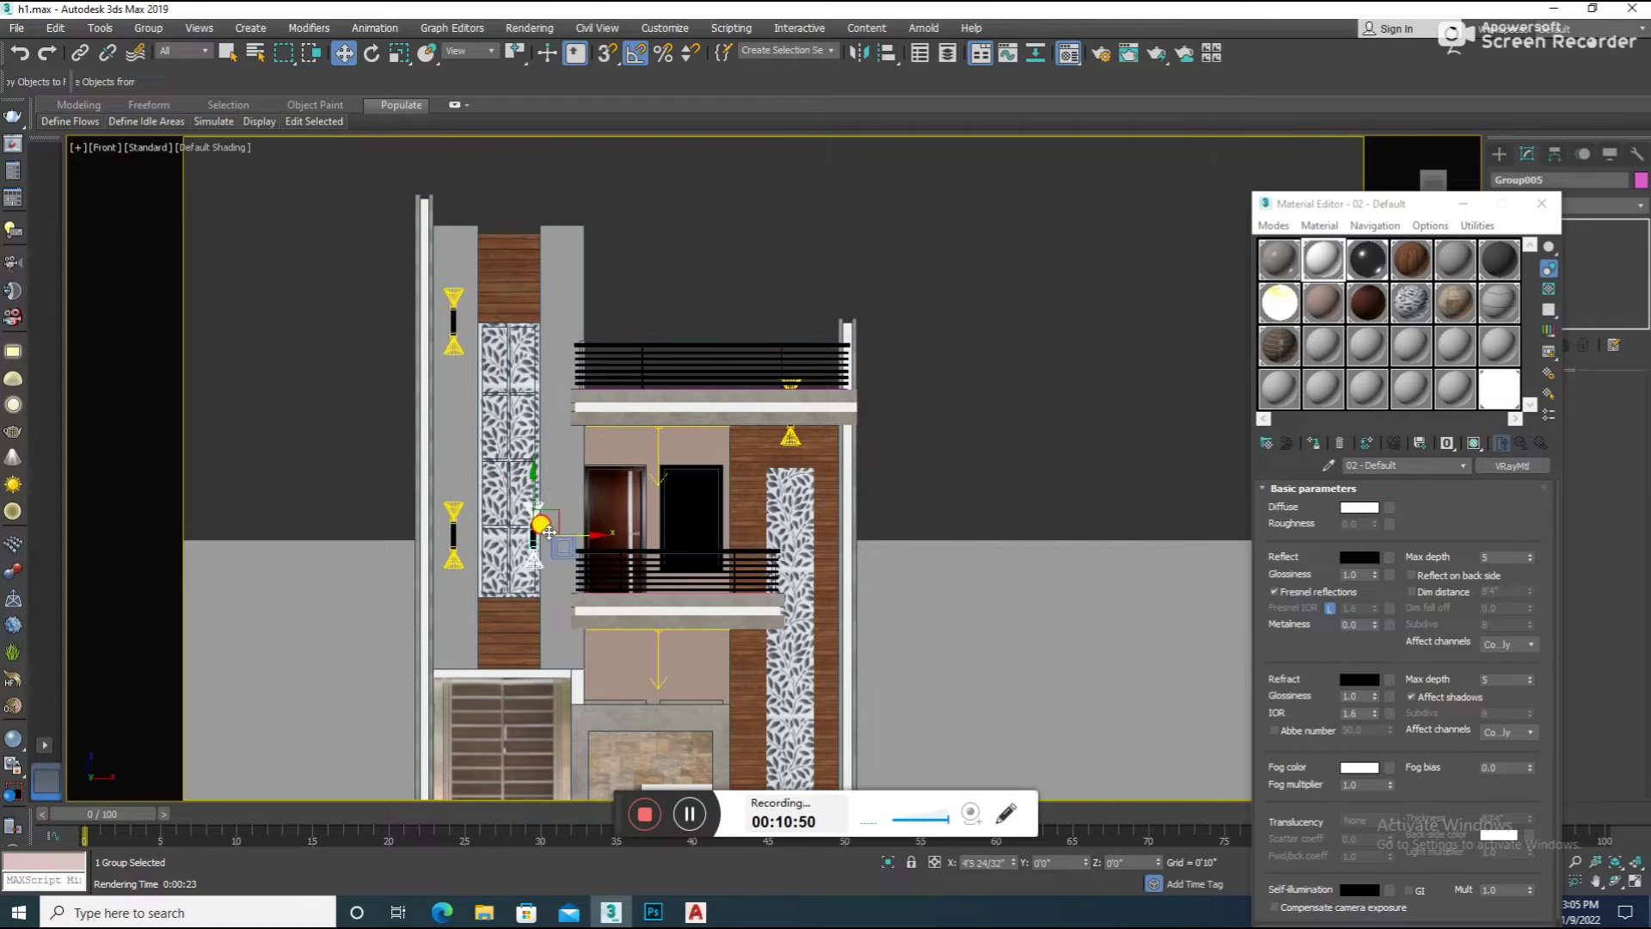
{"action": "left_click_drag", "start_coordinate": [581, 534], "coordinate": [576, 531], "text": "shift"}
{"action": "left_click", "coordinate": [829, 534]}
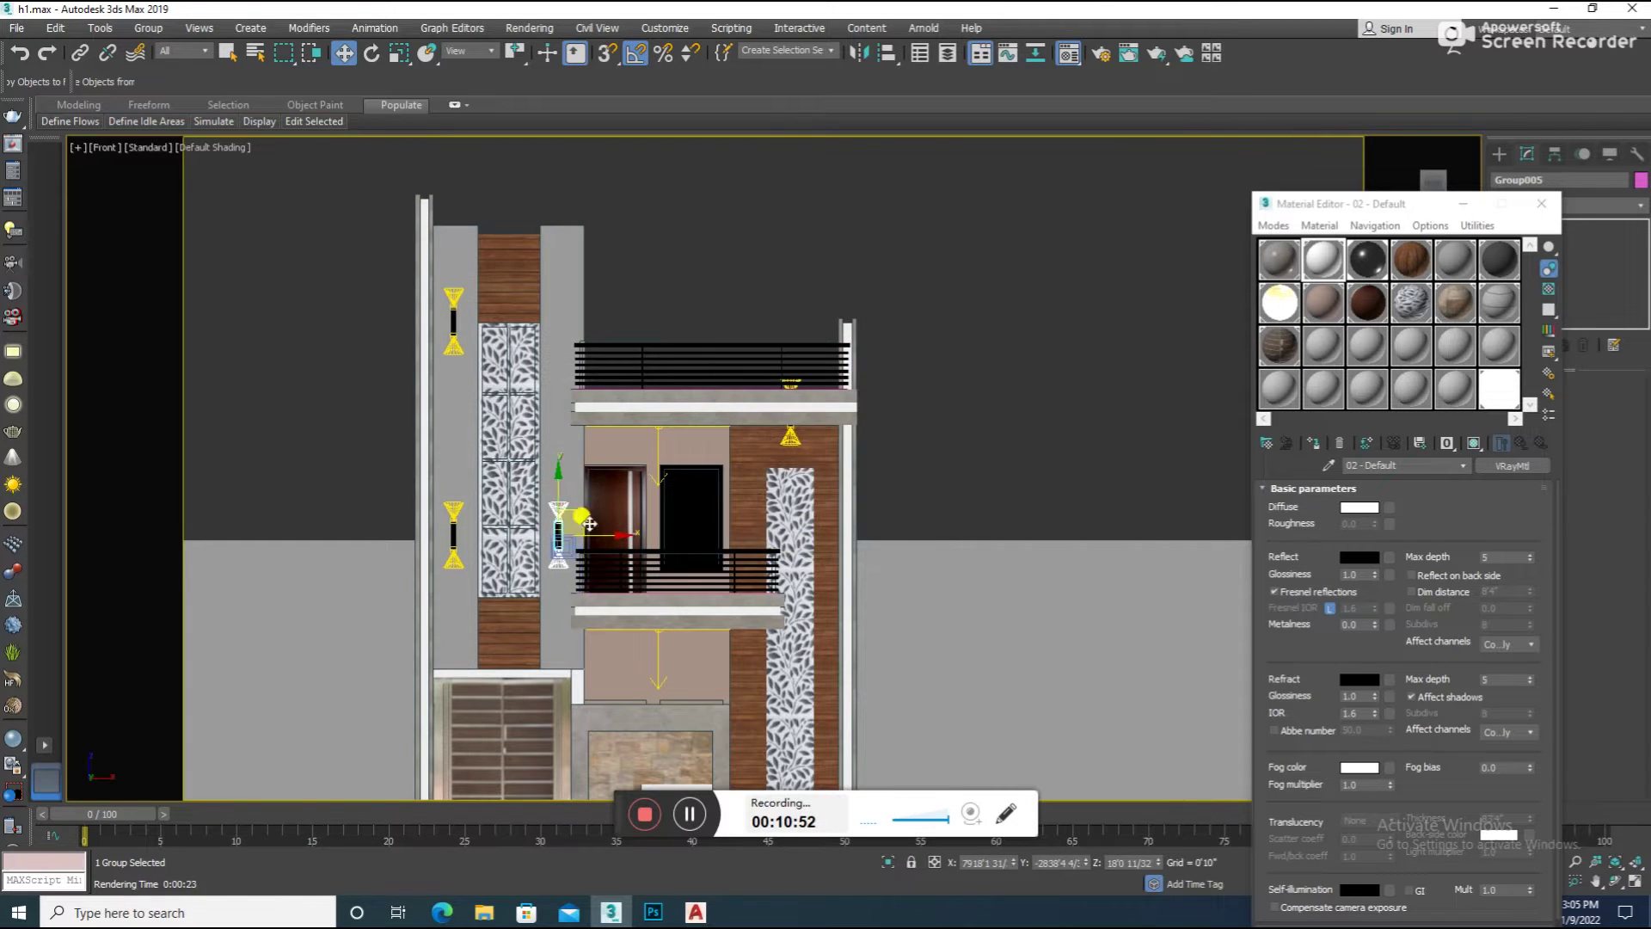
Frame the upper floor, switch to the camera view and render it
{"action": "scroll", "coordinate": [572, 444], "scroll_direction": "up", "scroll_amount": 5}
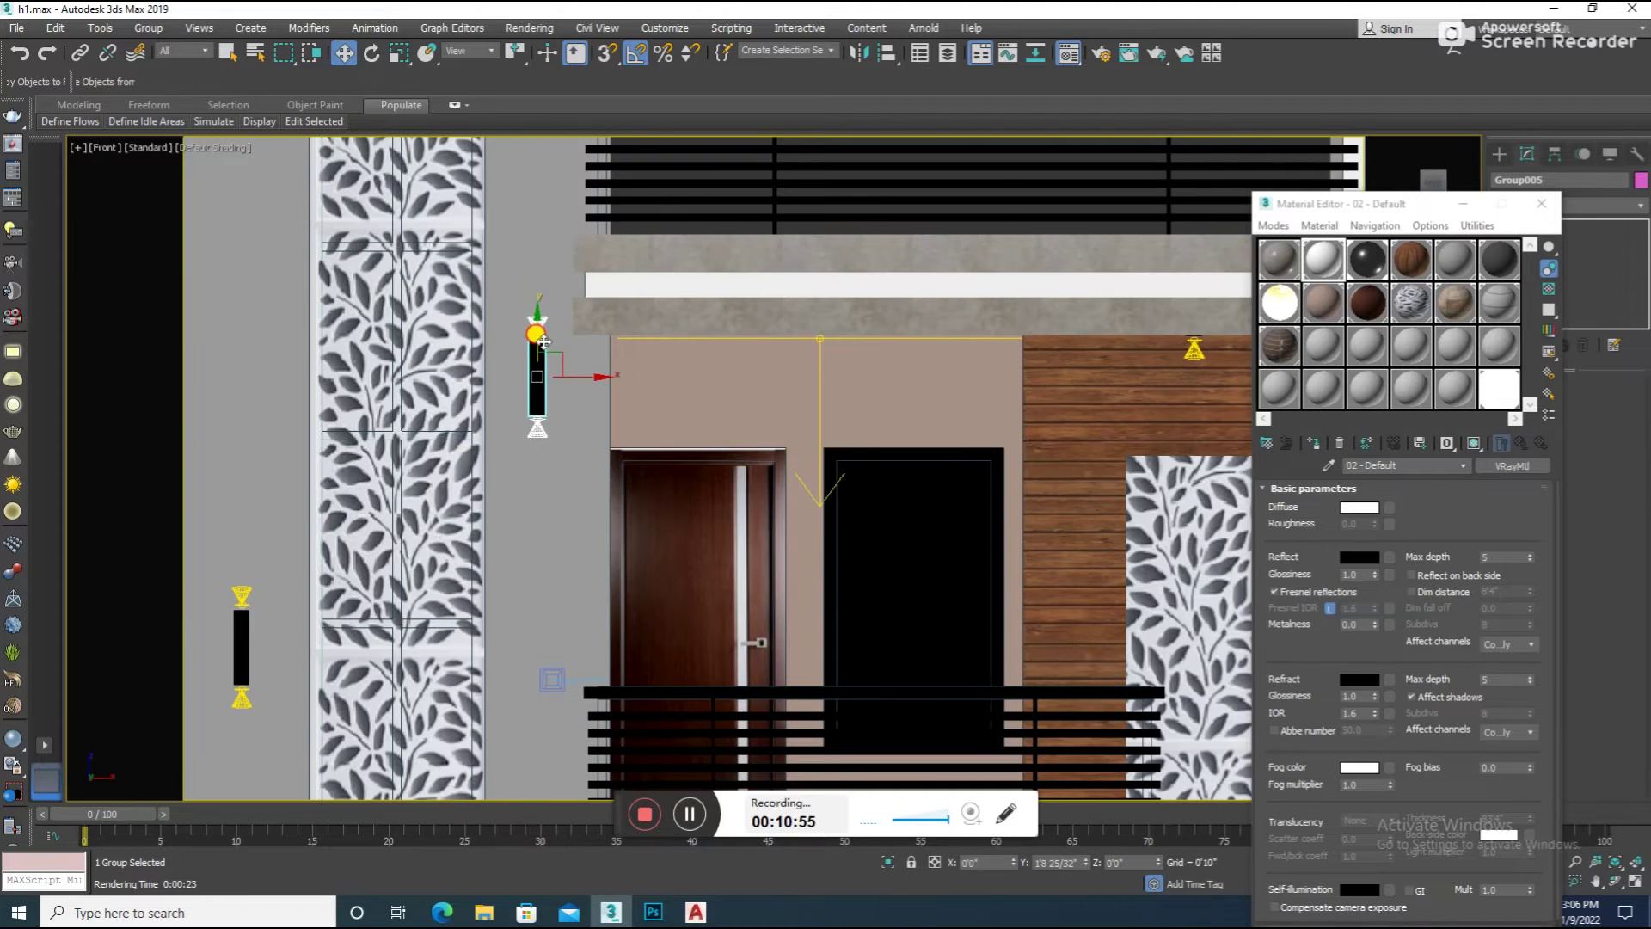
{"action": "scroll", "coordinate": [544, 342], "scroll_direction": "down", "scroll_amount": 4}
{"action": "middle_click_drag", "start_coordinate": [563, 443], "coordinate": [591, 464]}
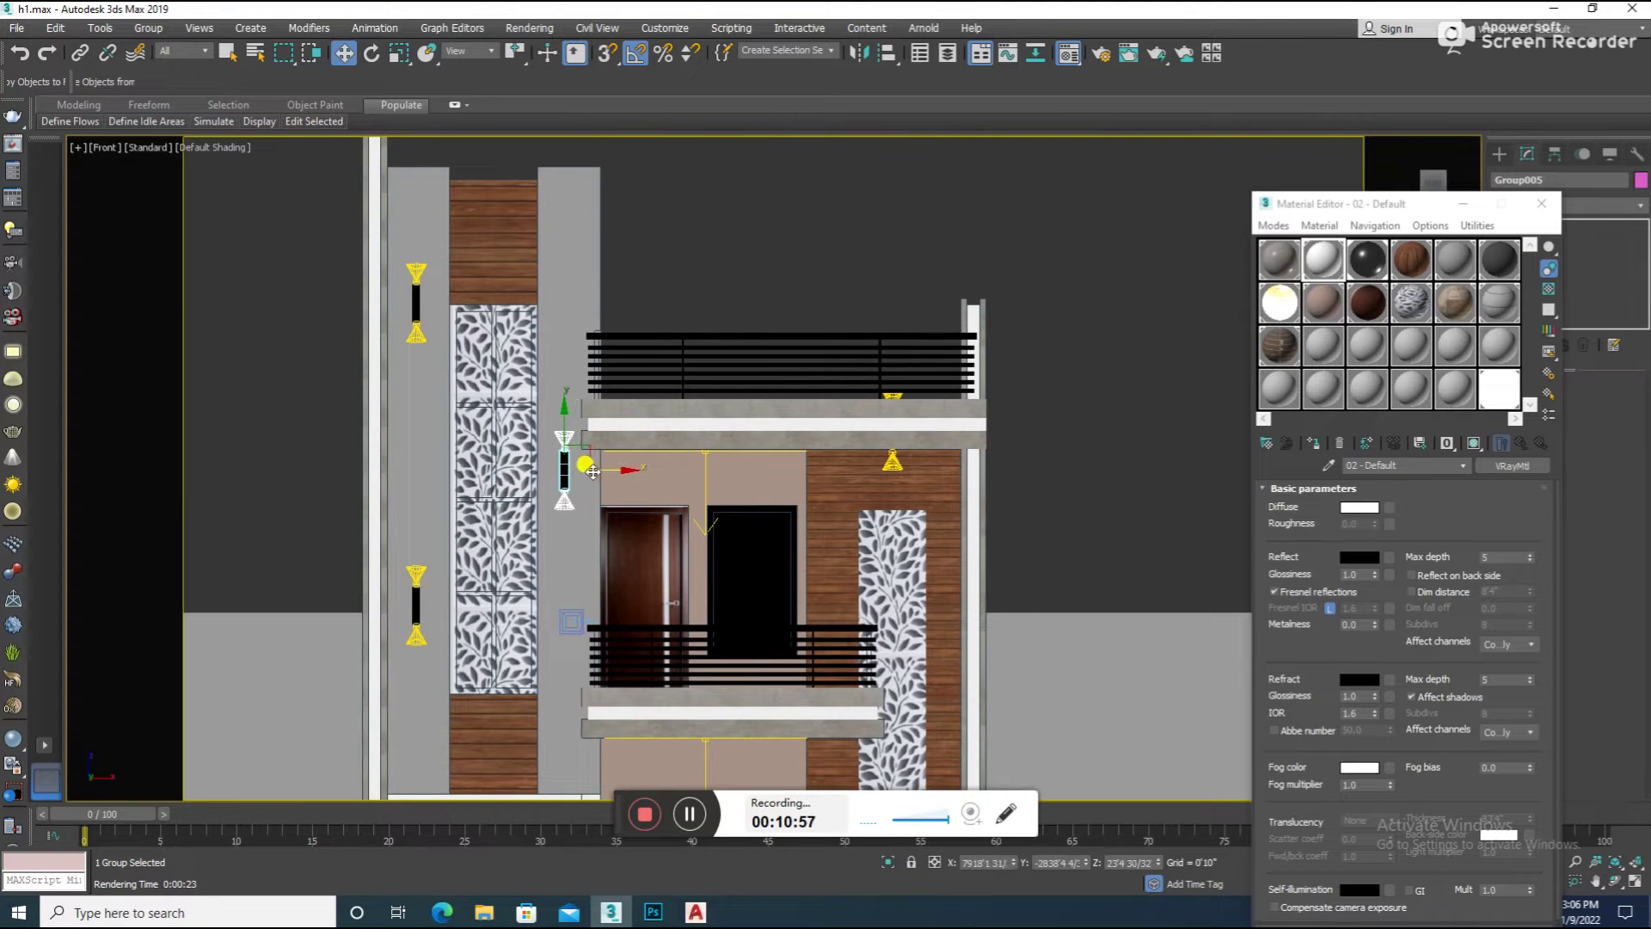
{"action": "key", "text": "c"}
{"action": "left_click", "coordinate": [977, 192]}
{"action": "key", "text": "shift+q"}
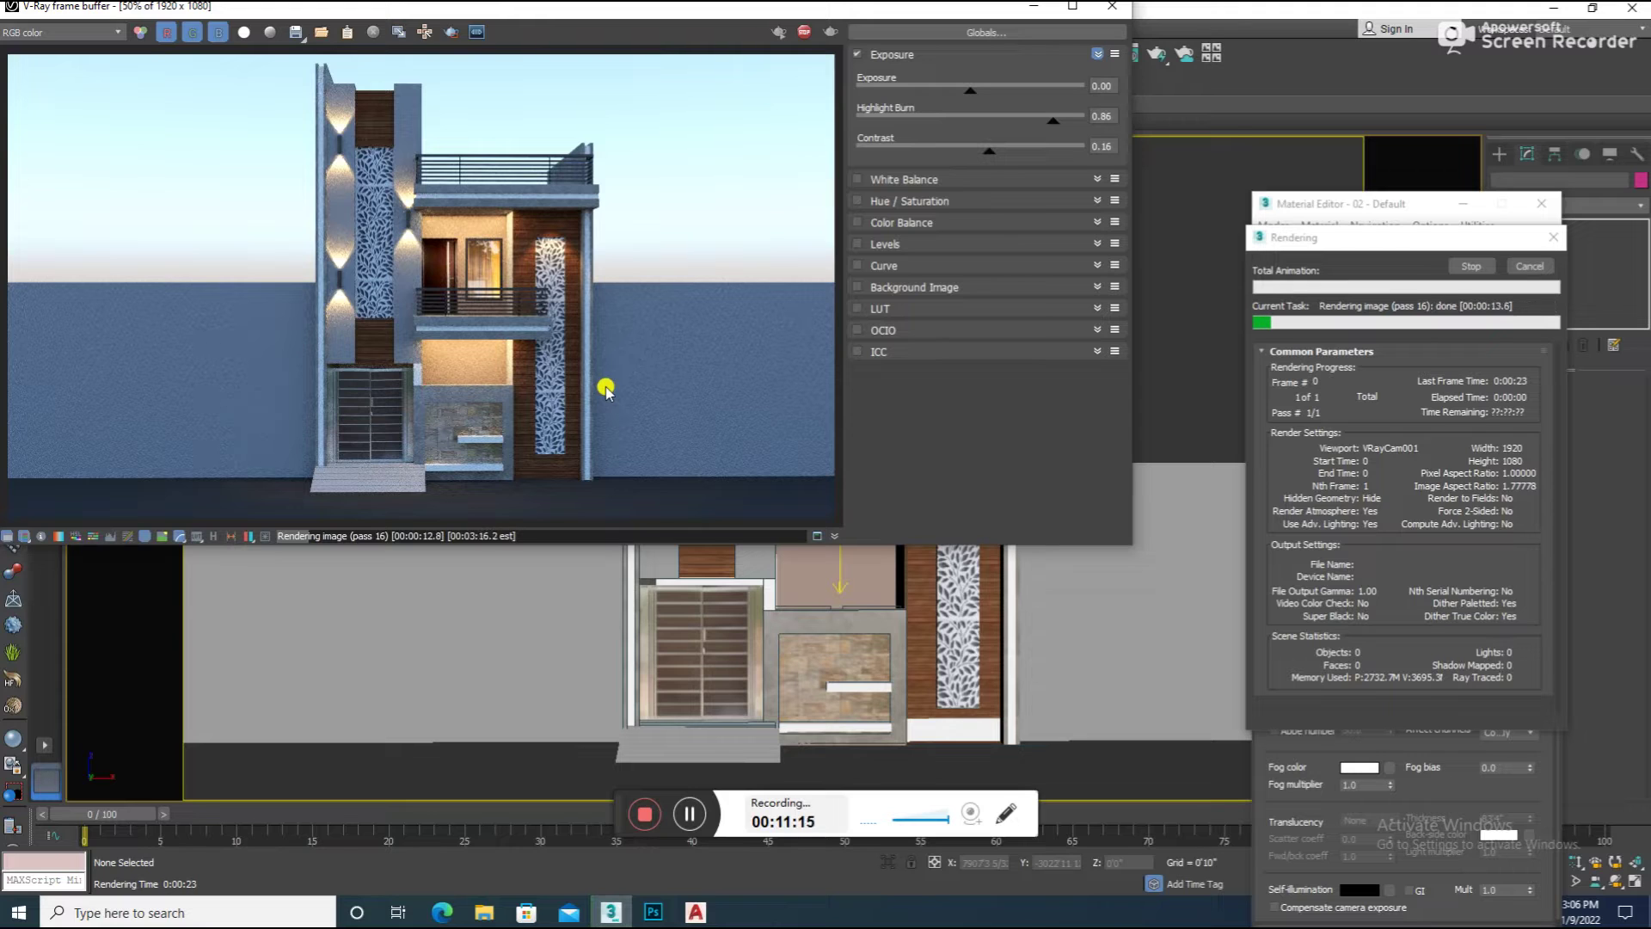
Re-render the VRayCam001 view to check the glowing lights, then activate the 05 - Default material
{"action": "left_click", "coordinate": [1112, 7]}
{"action": "left_click", "coordinate": [862, 617]}
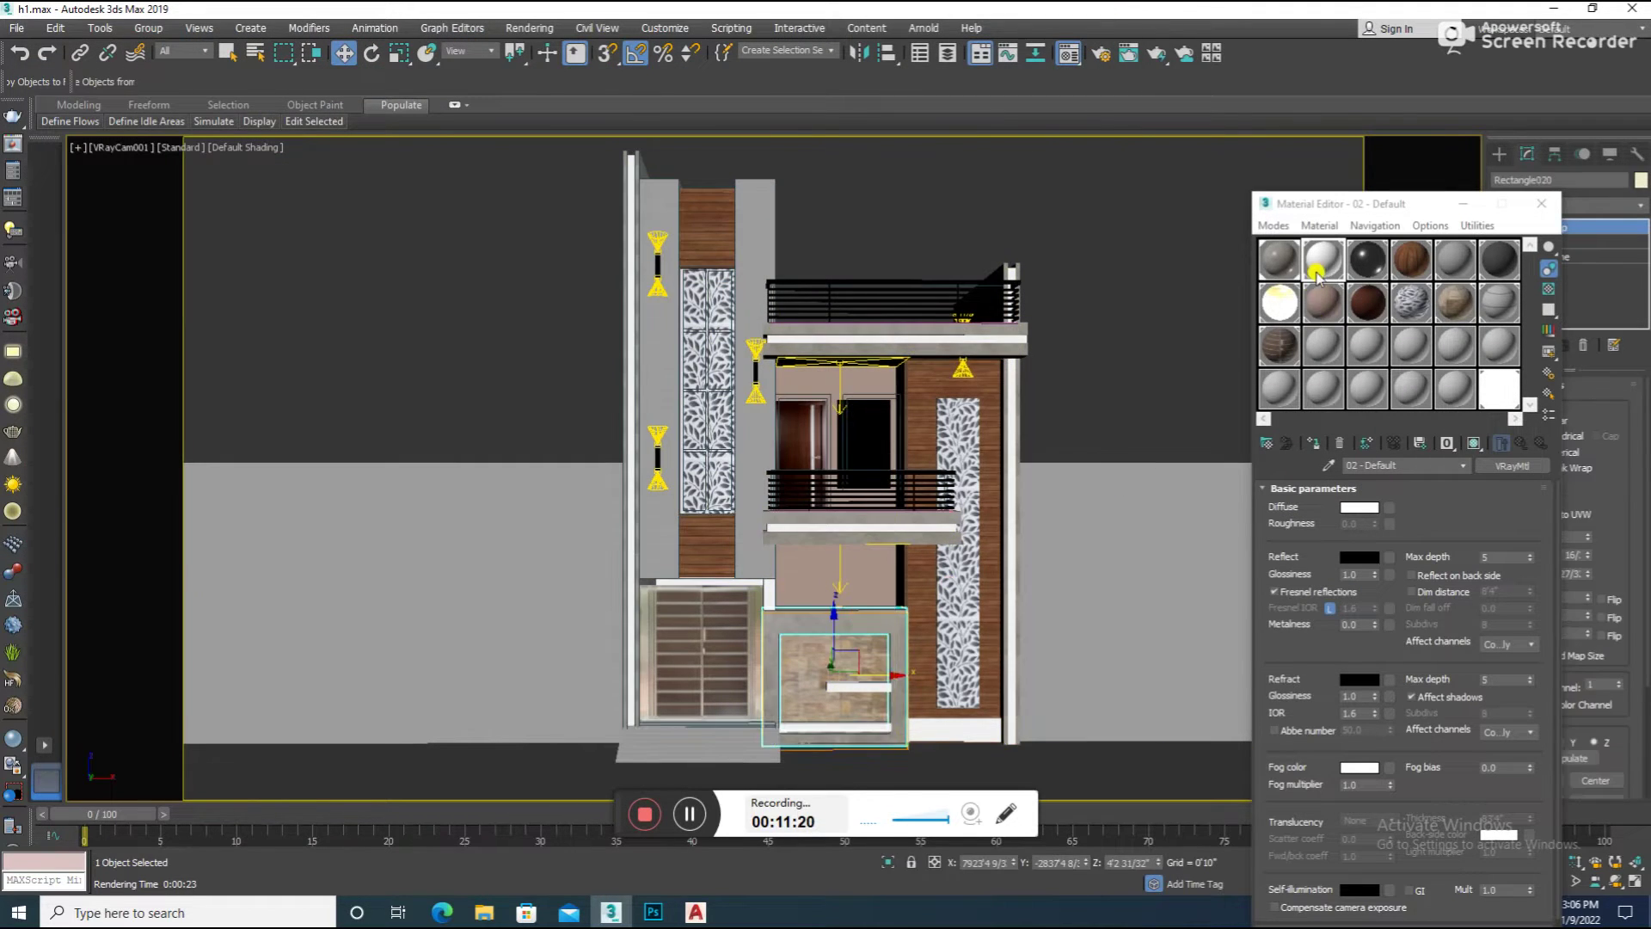
{"action": "left_click", "coordinate": [1087, 368]}
{"action": "key", "text": "shift+q"}
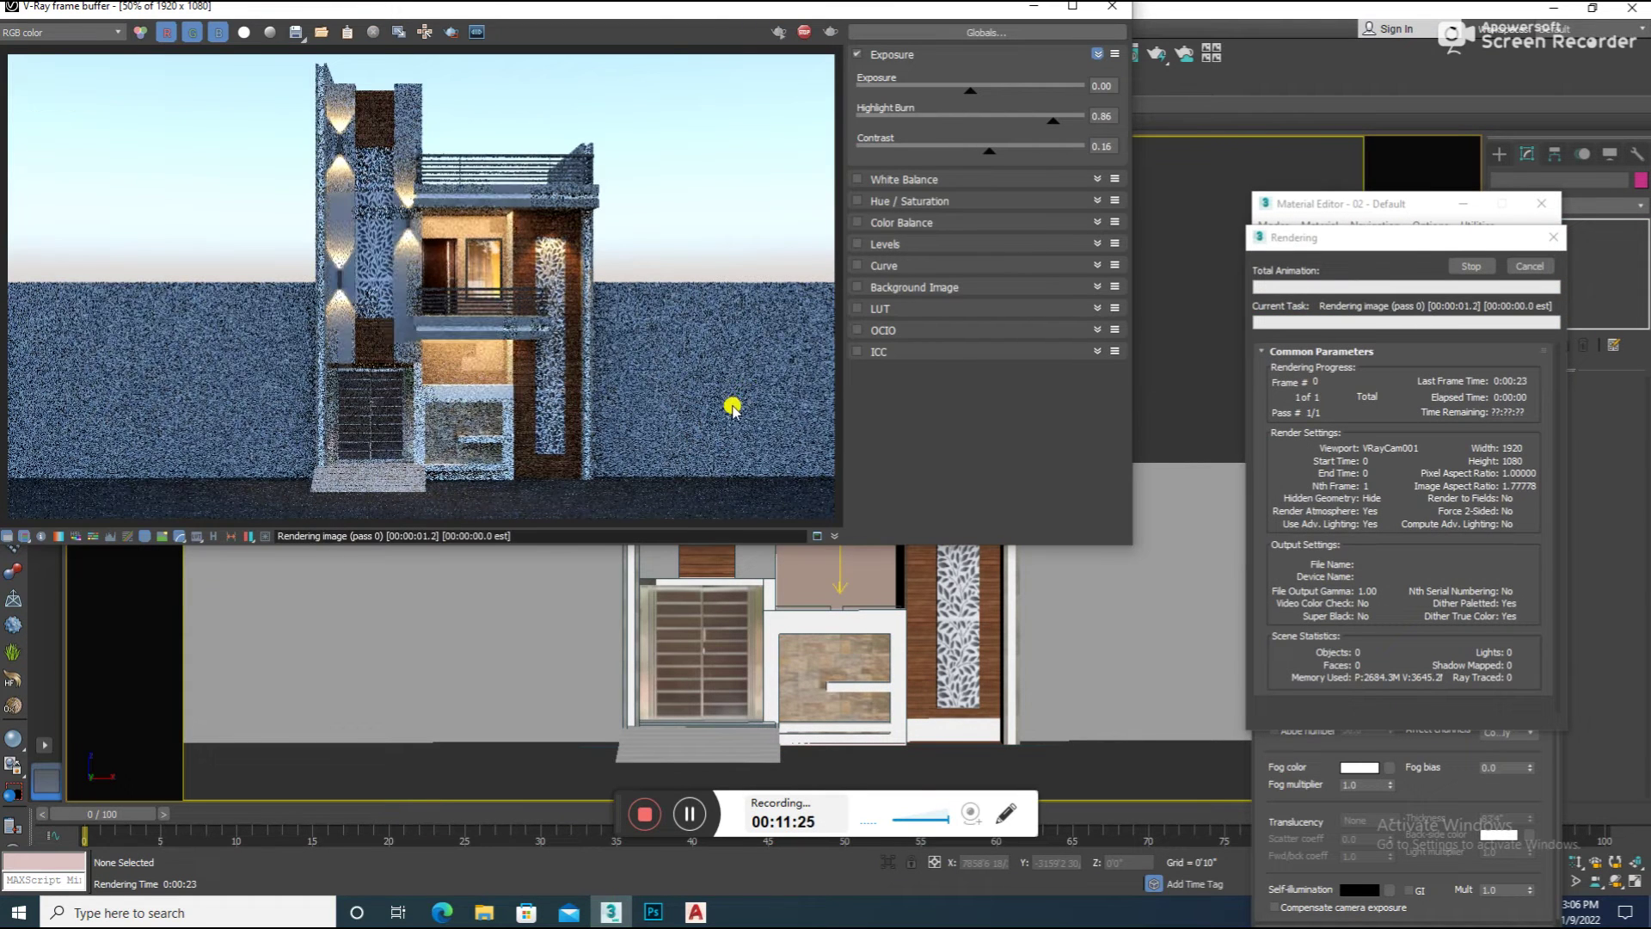
{"action": "left_click", "coordinate": [1104, 15]}
{"action": "left_click", "coordinate": [1414, 265]}
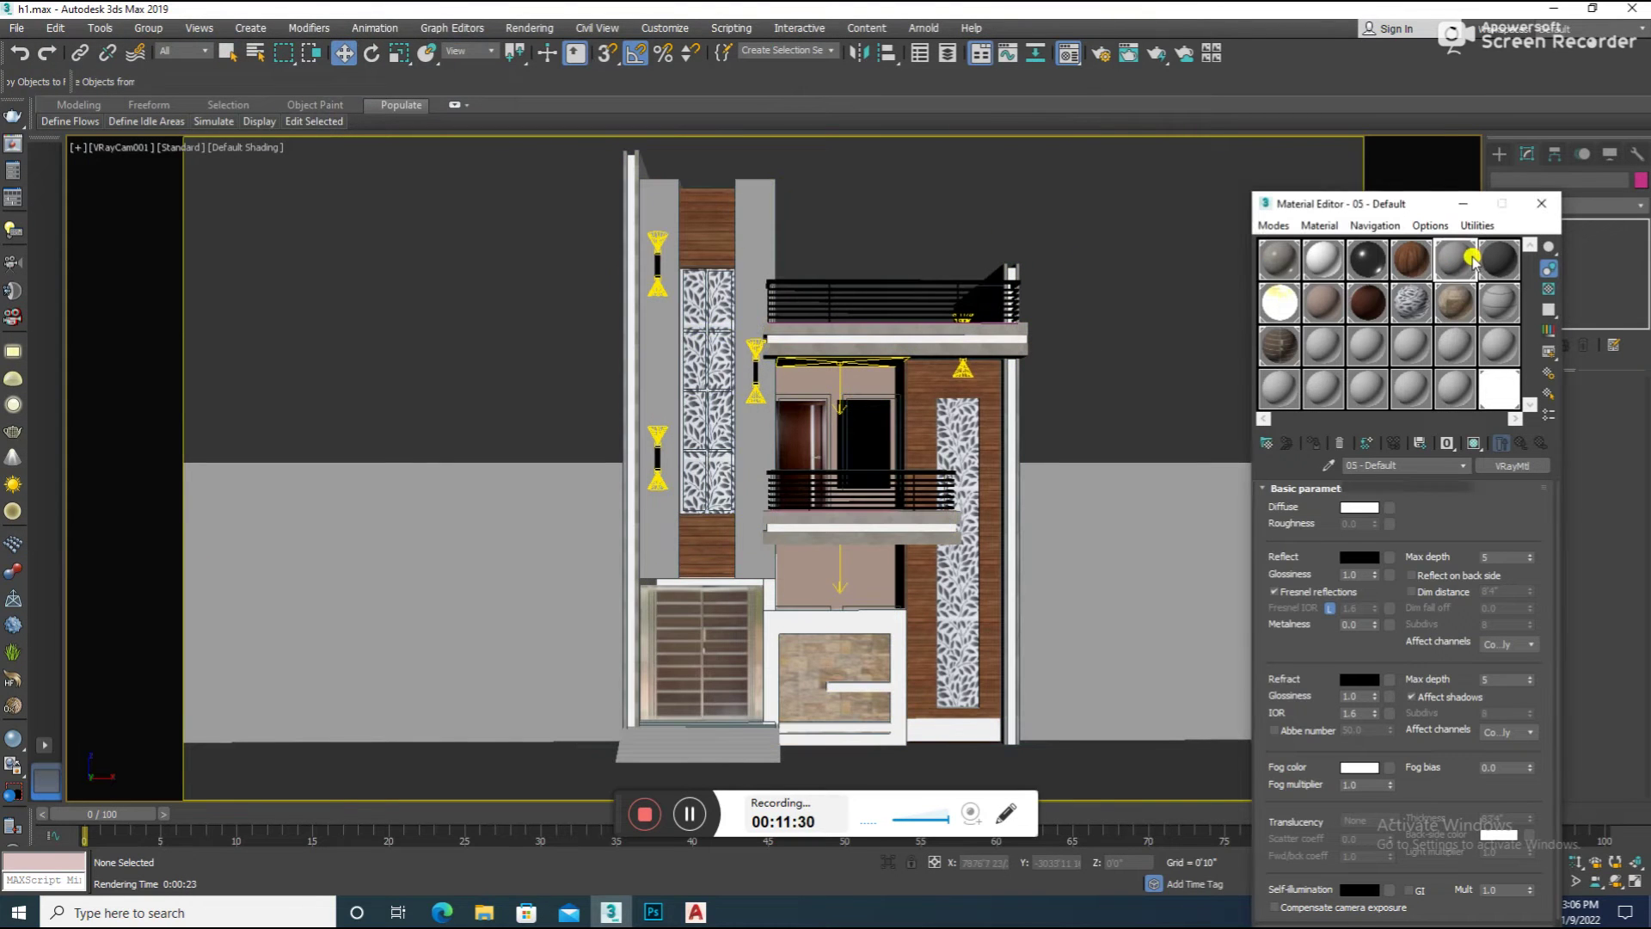
Turn the unused 14-Default material slot into a VRayMtl
{"action": "left_click", "coordinate": [1391, 507]}
{"action": "key", "text": "Escape"}
{"action": "left_click", "coordinate": [1342, 353]}
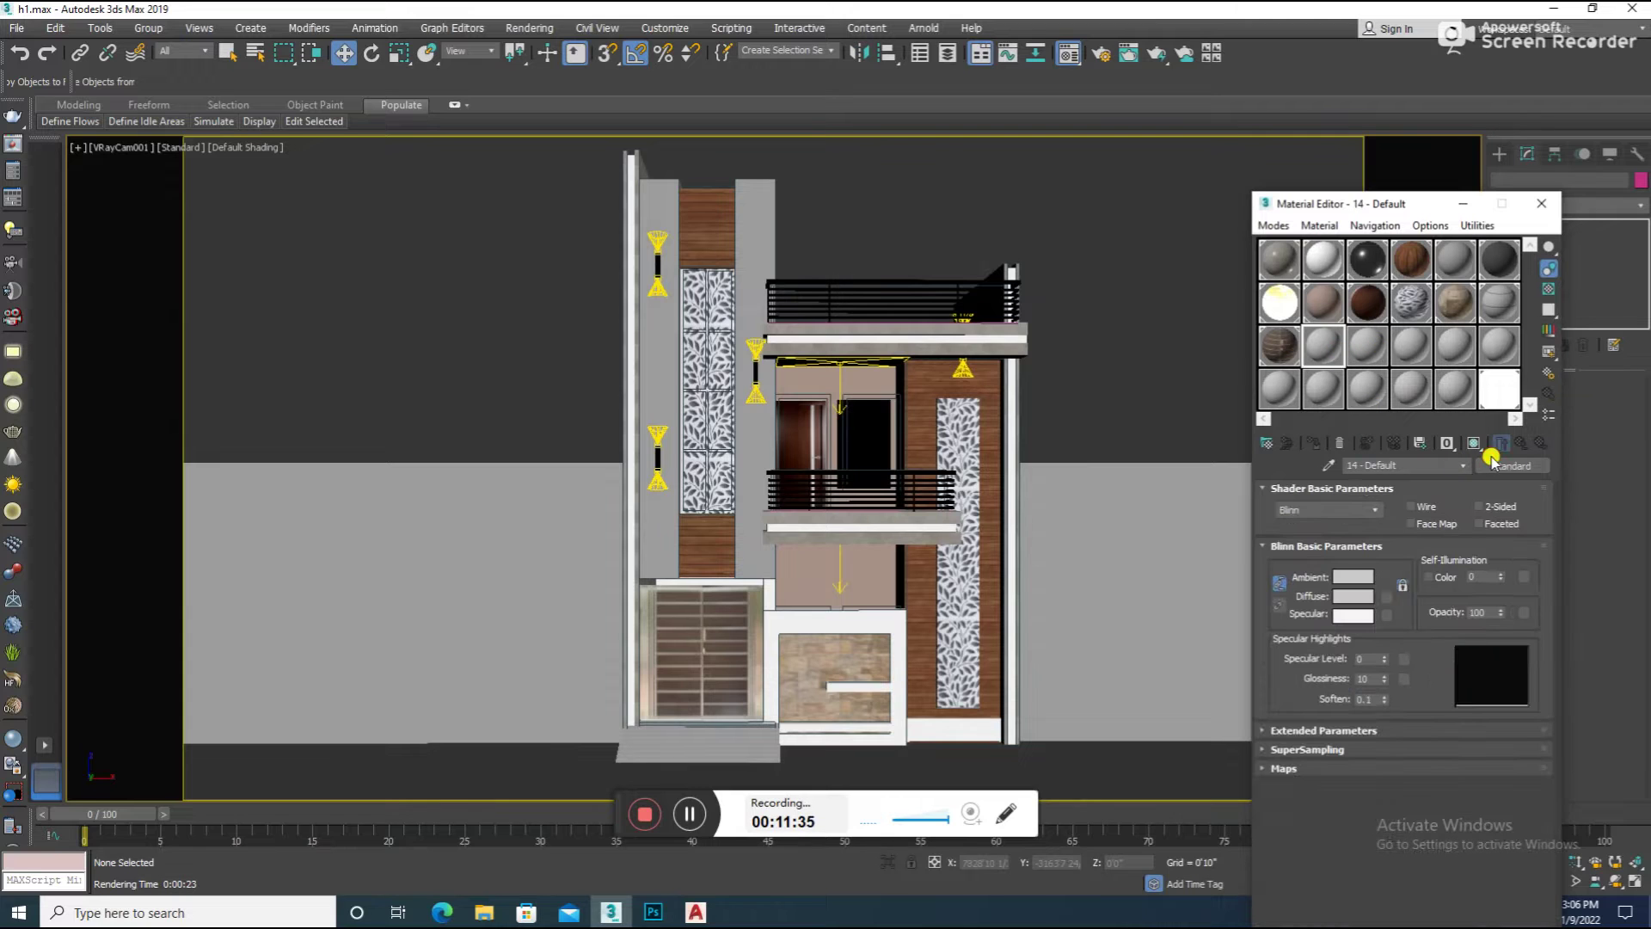
{"action": "left_click", "coordinate": [1519, 466]}
{"action": "double_click", "coordinate": [732, 601]}
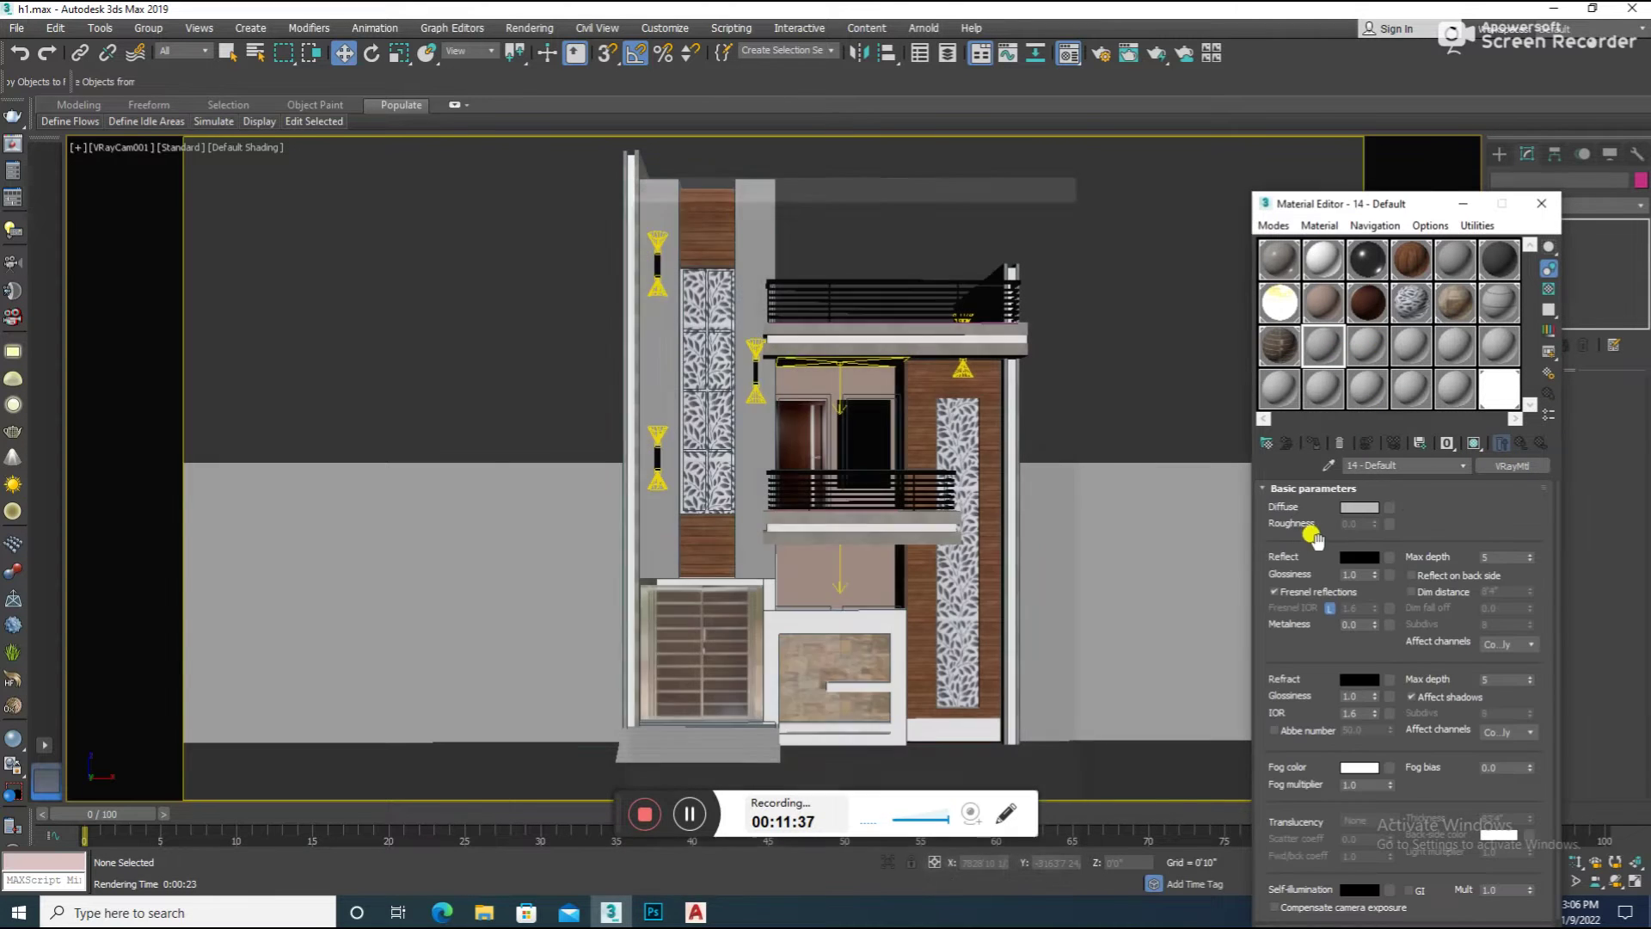
Load the 100155734_1 bark image from the 'full h' folder as its diffuse bitmap
{"action": "left_click", "coordinate": [1390, 507]}
{"action": "double_click", "coordinate": [707, 275]}
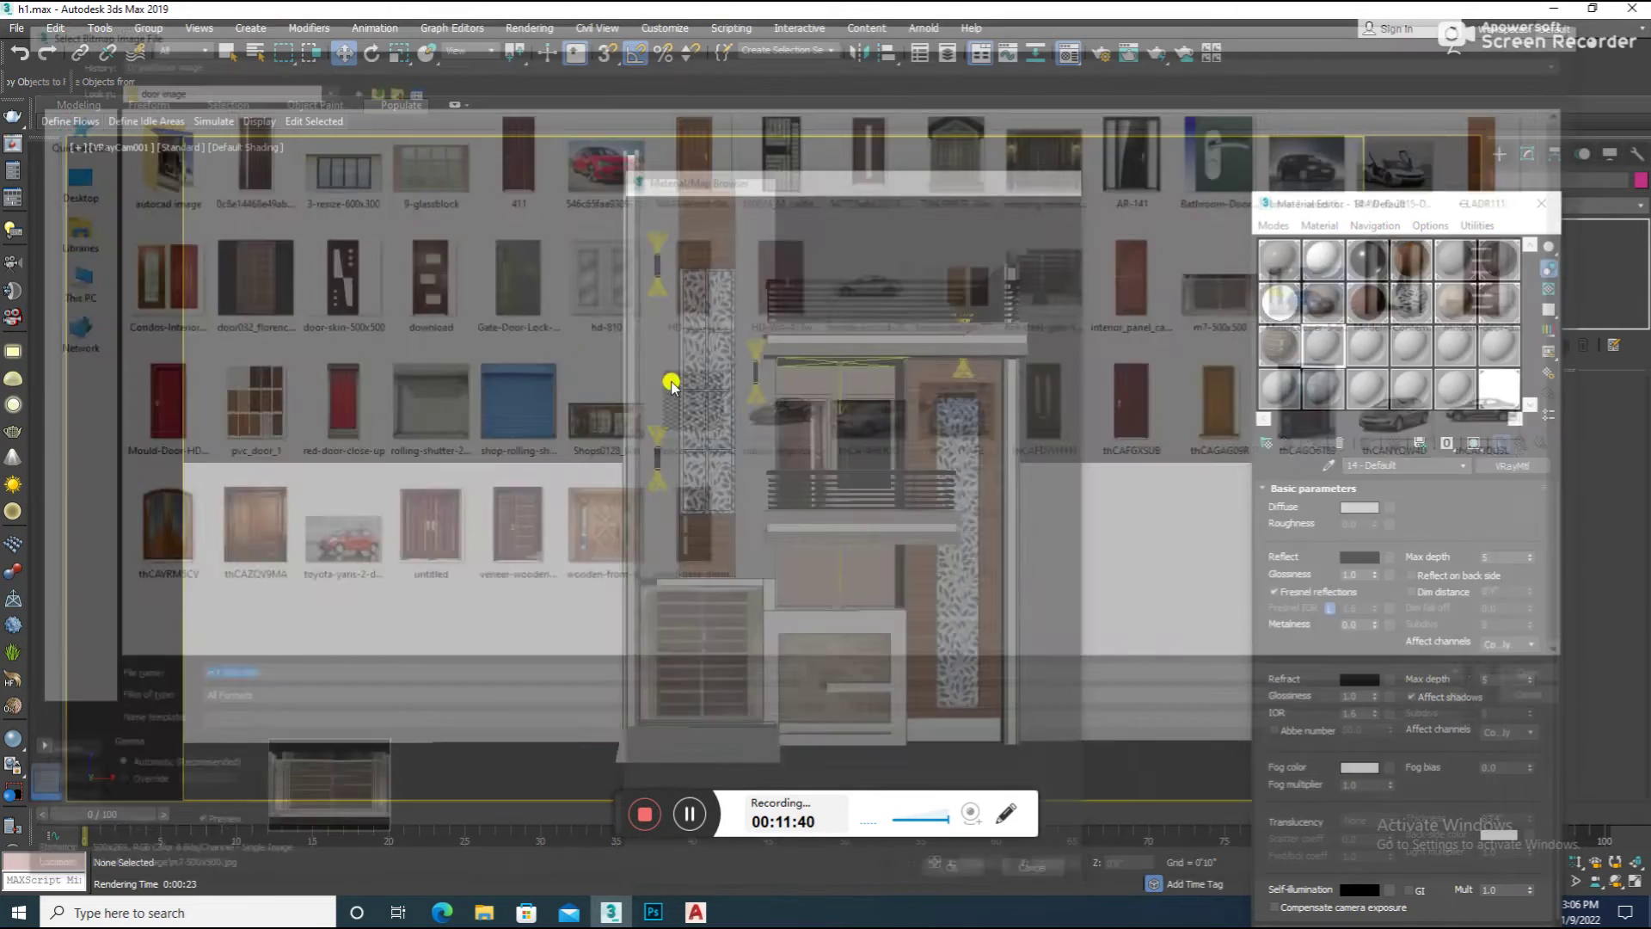
{"action": "left_click", "coordinate": [361, 83]}
{"action": "double_click", "coordinate": [492, 159]}
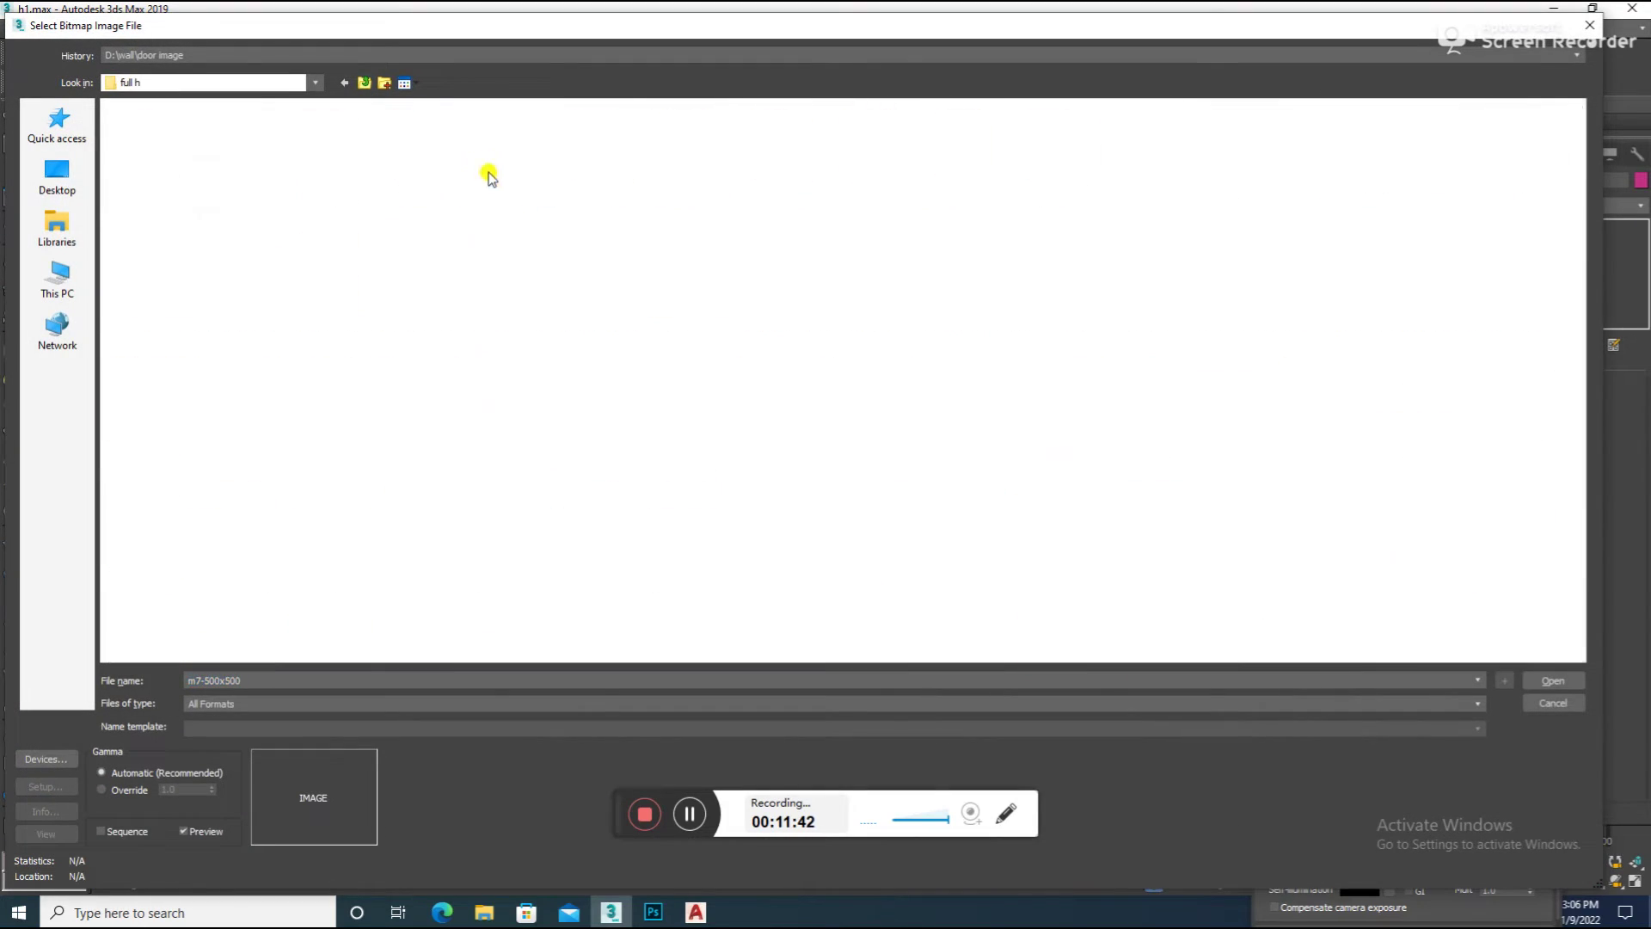
{"action": "scroll", "coordinate": [576, 357], "scroll_direction": "down", "scroll_amount": 2}
{"action": "double_click", "coordinate": [572, 249]}
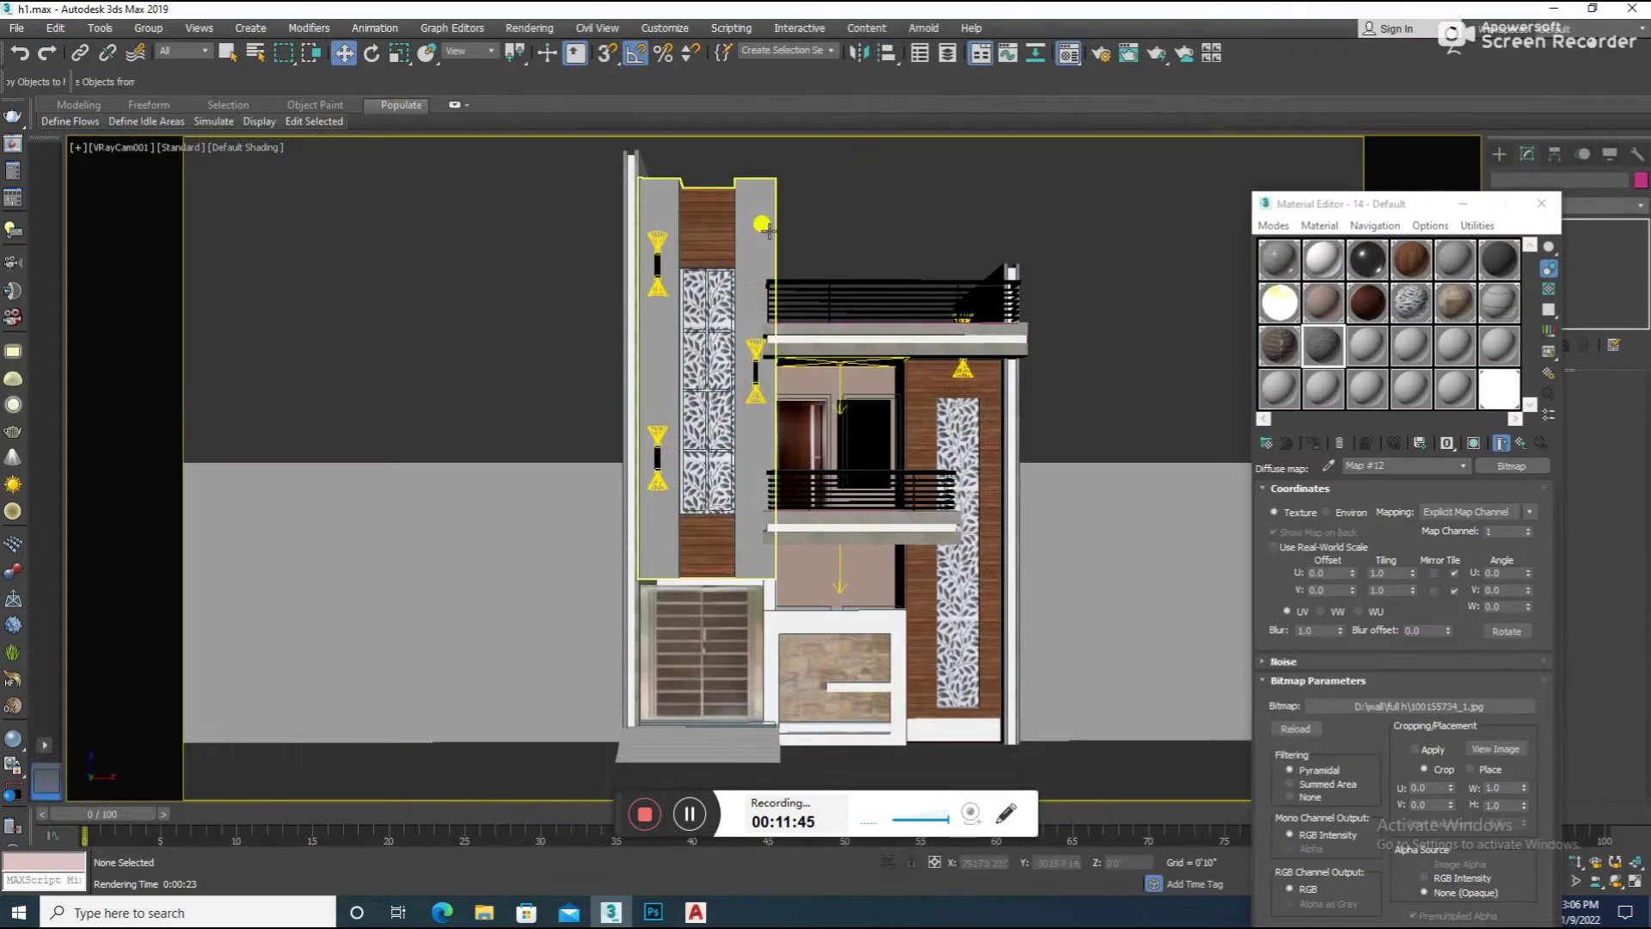
Isolate the tall left wall panel, convert it to Editable Poly, and enter polygon mode
{"action": "left_click", "coordinate": [755, 214]}
{"action": "key", "text": "u"}
{"action": "middle_click_drag", "start_coordinate": [755, 214], "coordinate": [860, 224], "text": "alt"}
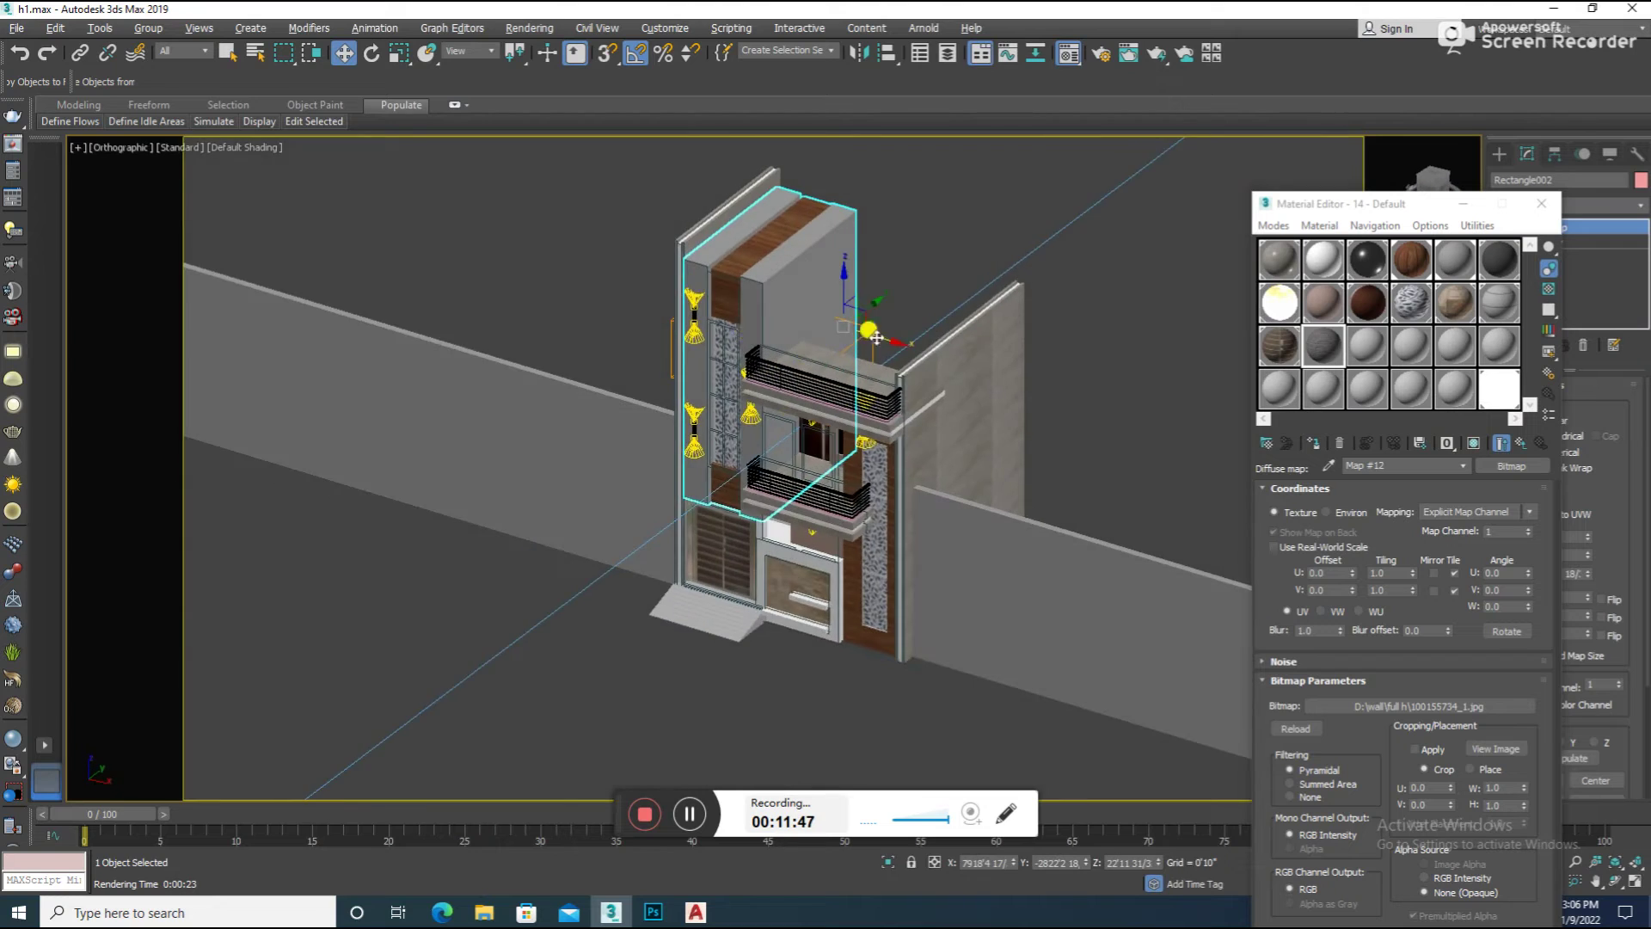
{"action": "key", "text": "alt+q"}
{"action": "right_click", "coordinate": [908, 293]}
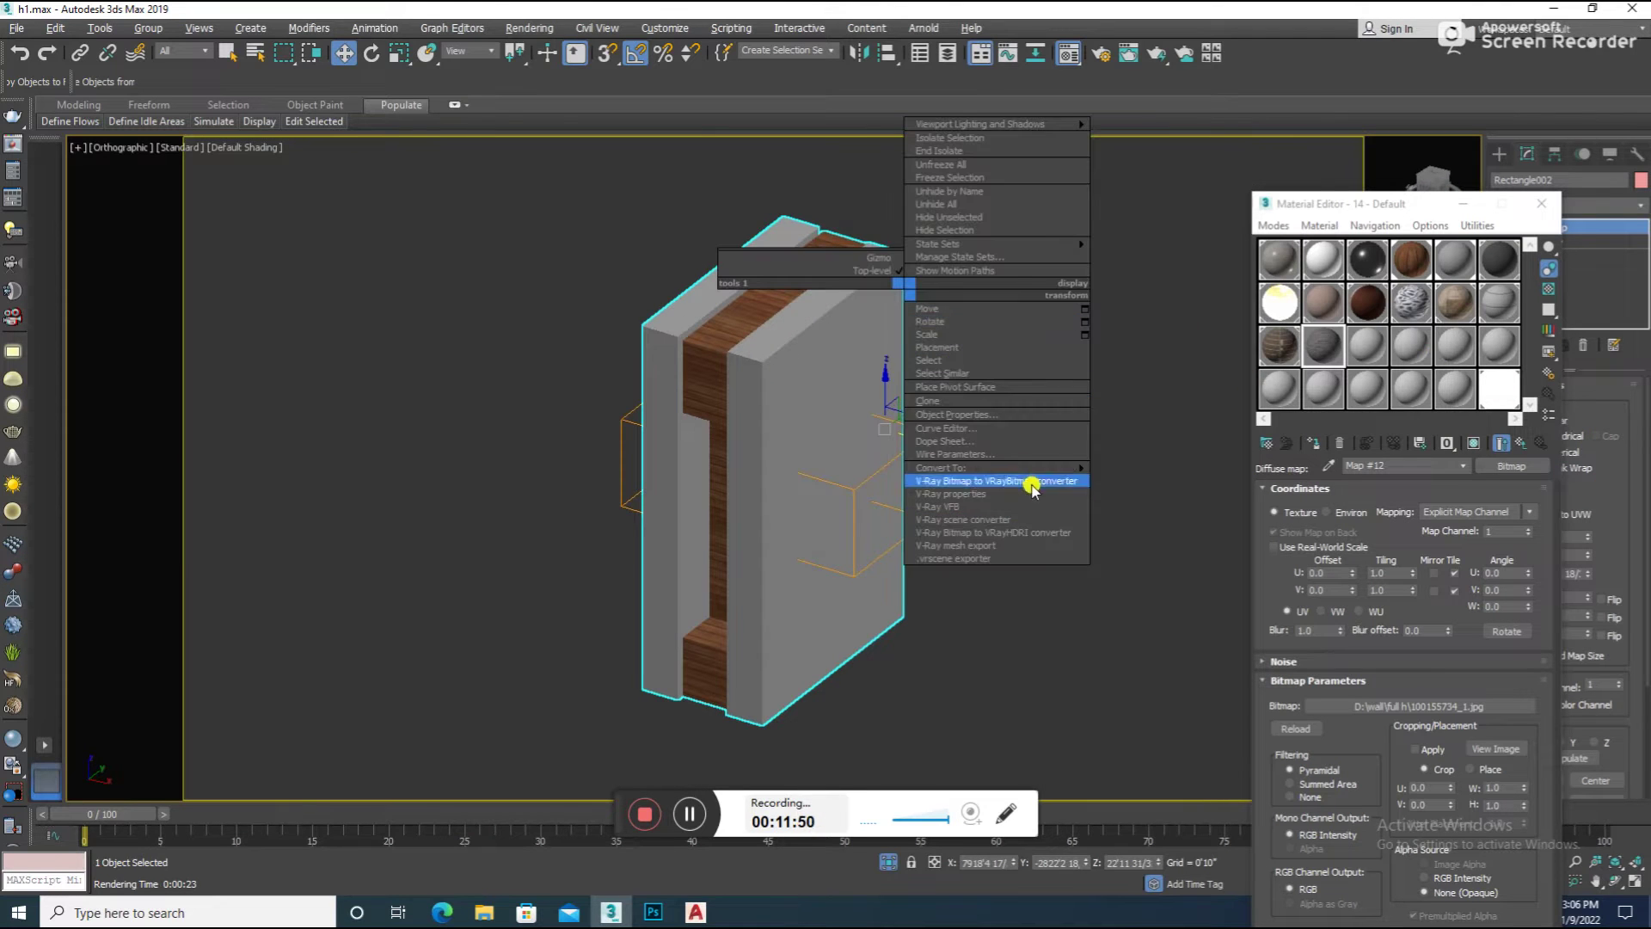
{"action": "left_click", "coordinate": [1135, 481]}
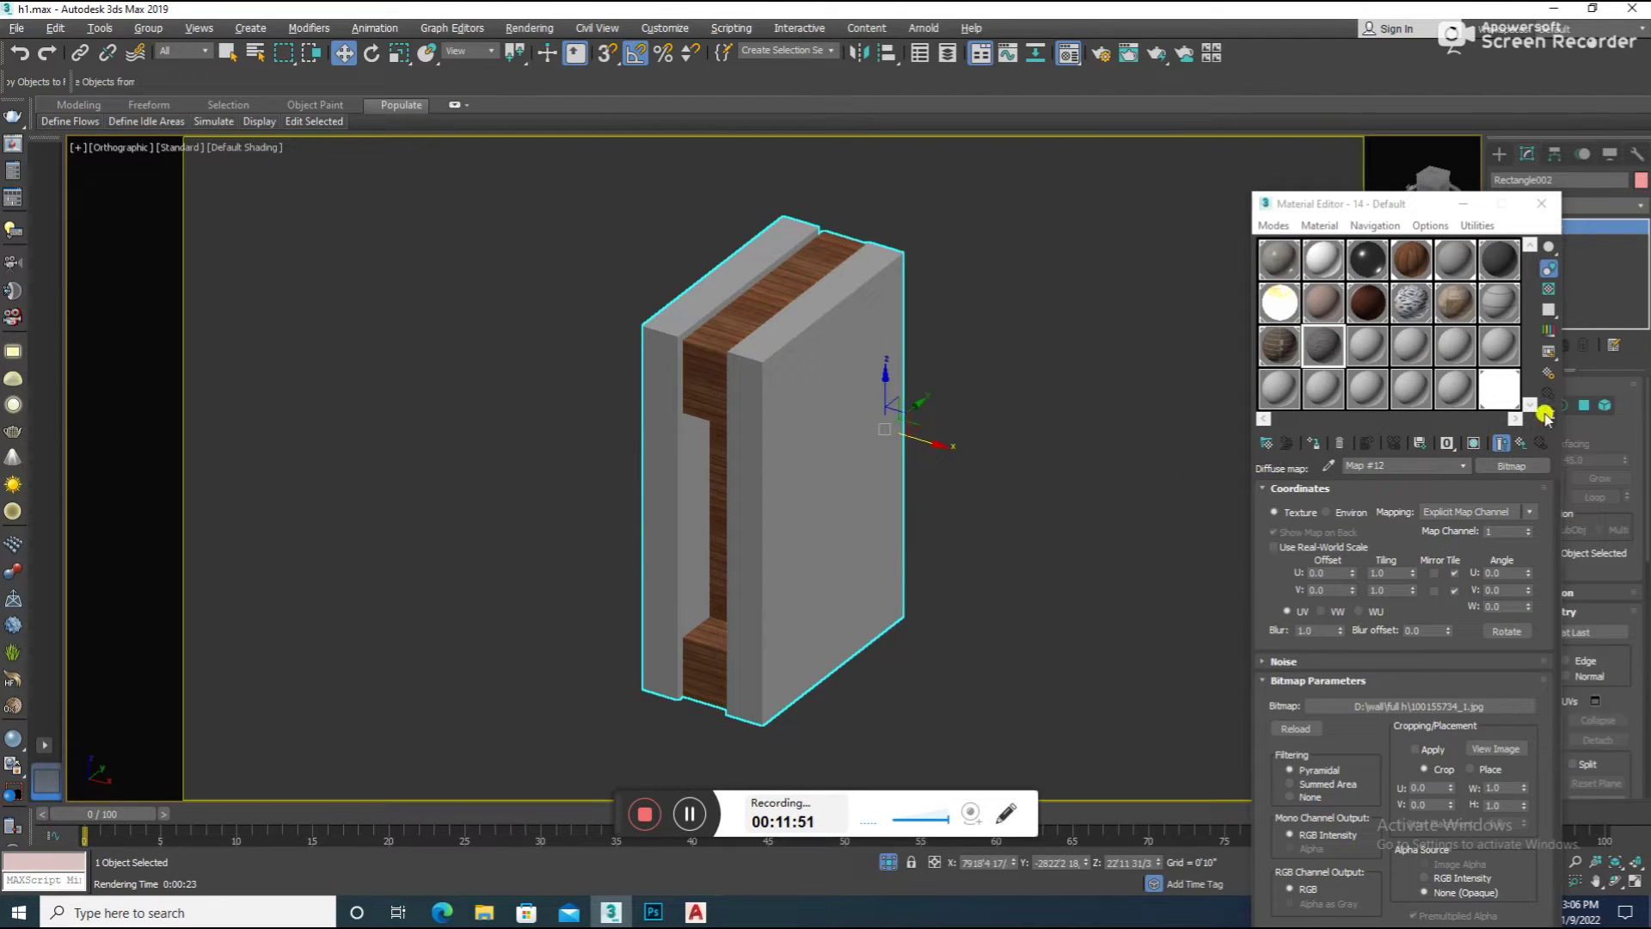
{"action": "left_click", "coordinate": [1602, 406]}
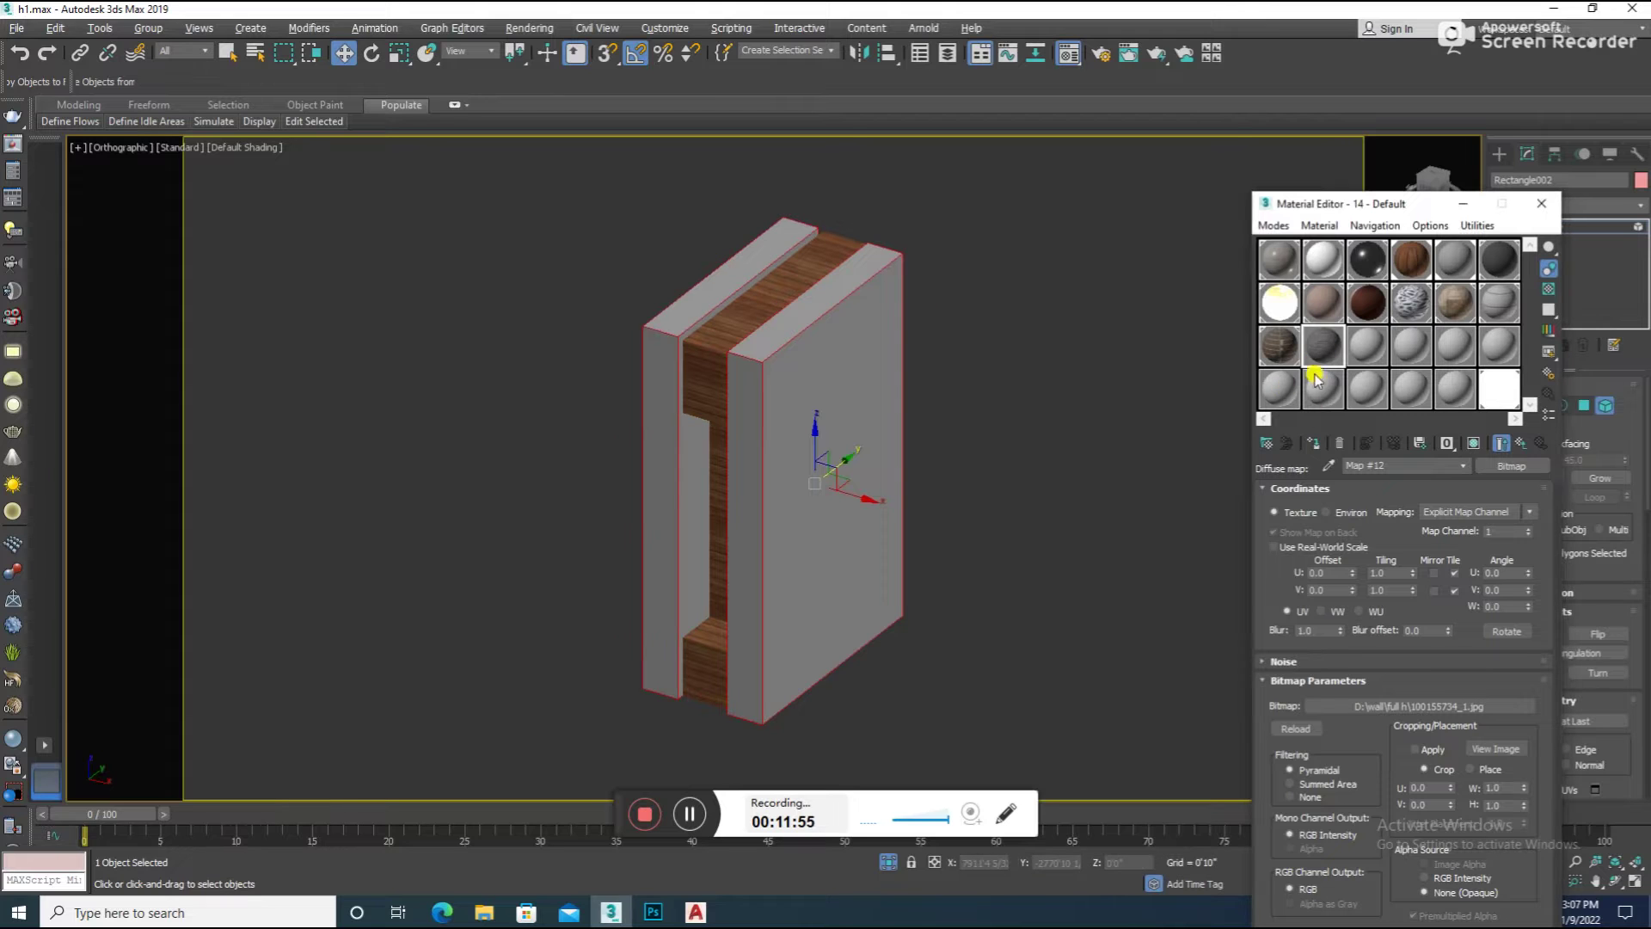
Assign the bark material to the wall's grey faces, rotated 90, and render the camera view
{"action": "left_click", "coordinate": [1314, 443]}
{"action": "left_click", "coordinate": [1587, 408]}
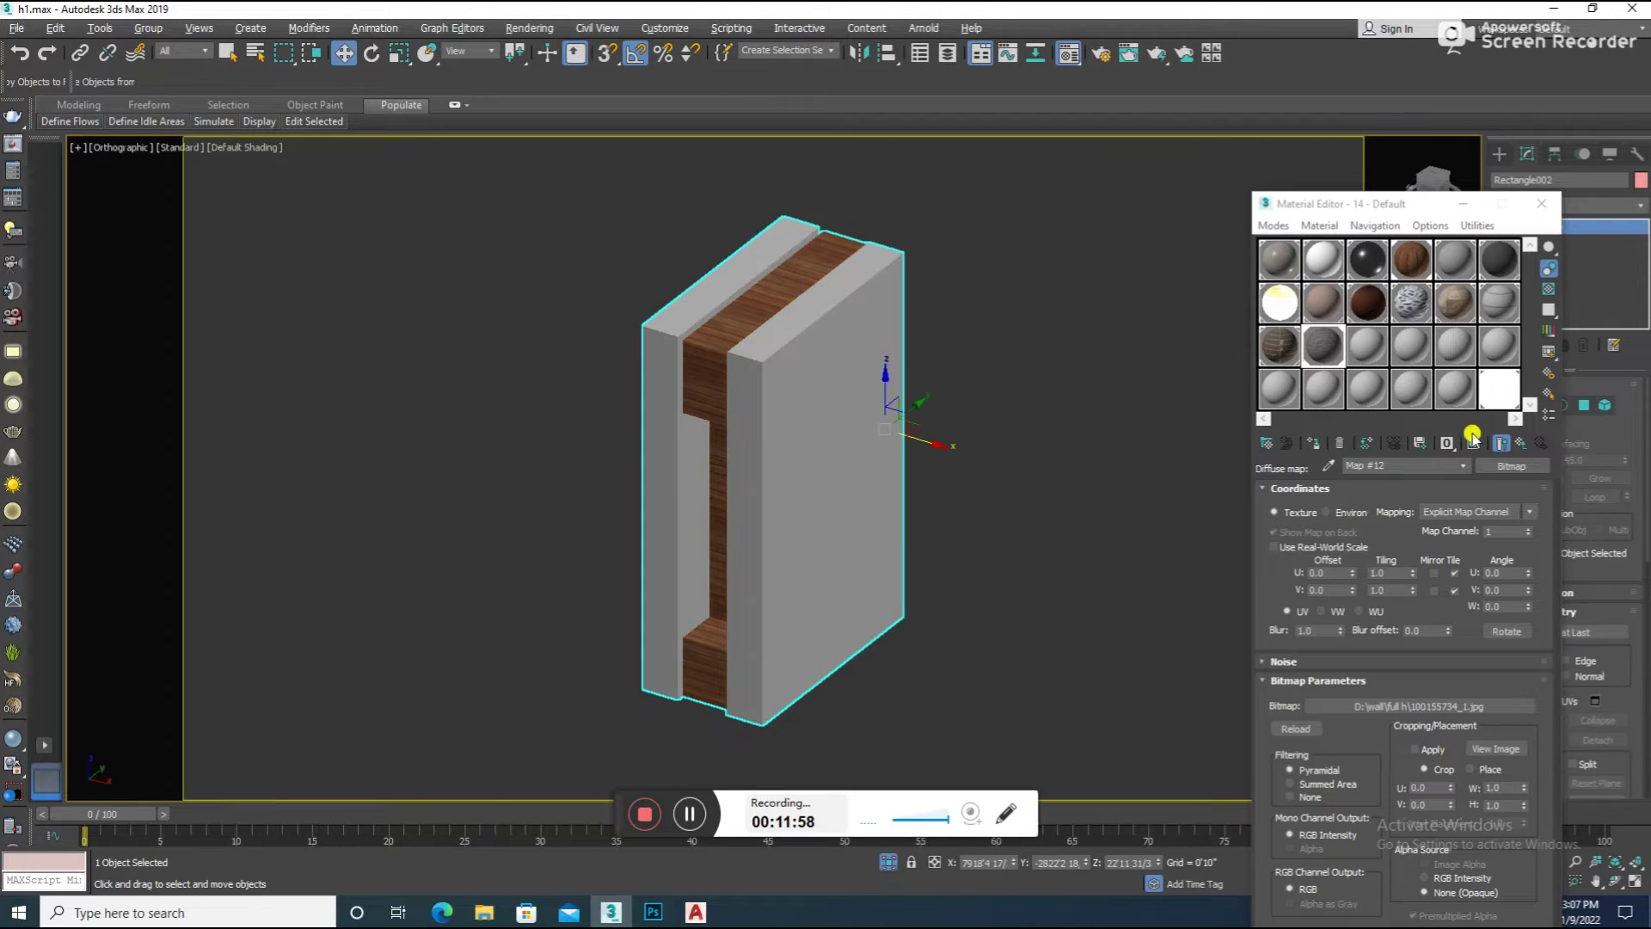
{"action": "left_click", "coordinate": [1447, 442]}
{"action": "left_click", "coordinate": [1075, 464]}
{"action": "scroll", "coordinate": [933, 480], "scroll_direction": "up", "scroll_amount": 3}
{"action": "scroll", "coordinate": [1125, 429], "scroll_direction": "up", "scroll_amount": 4}
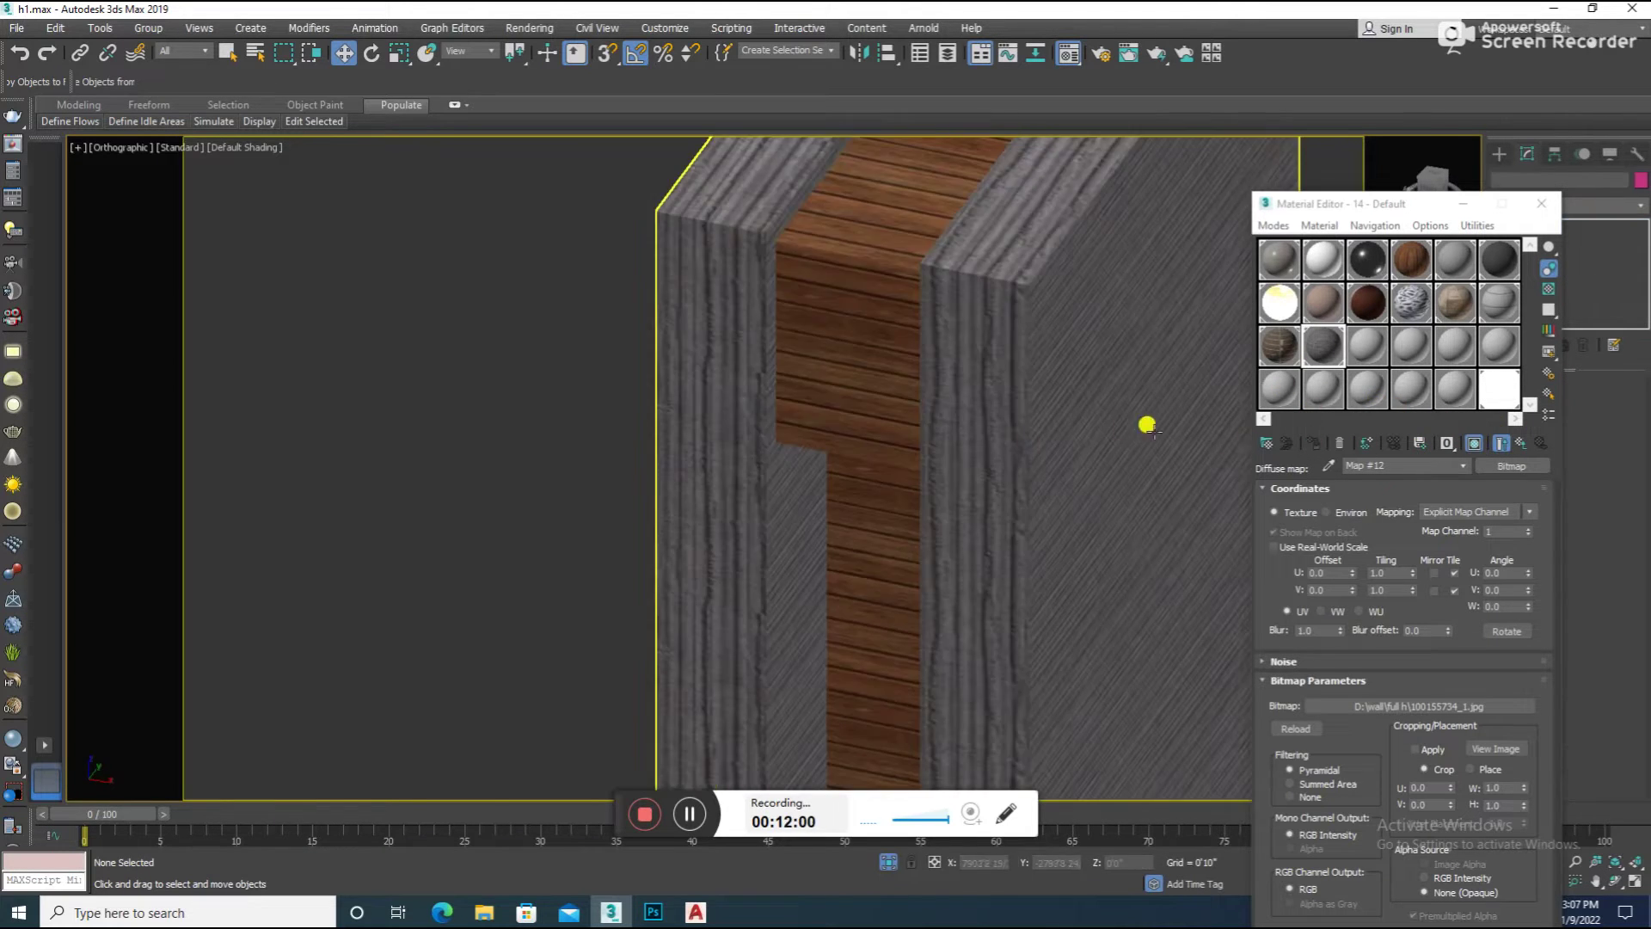
{"action": "left_click", "coordinate": [1102, 451]}
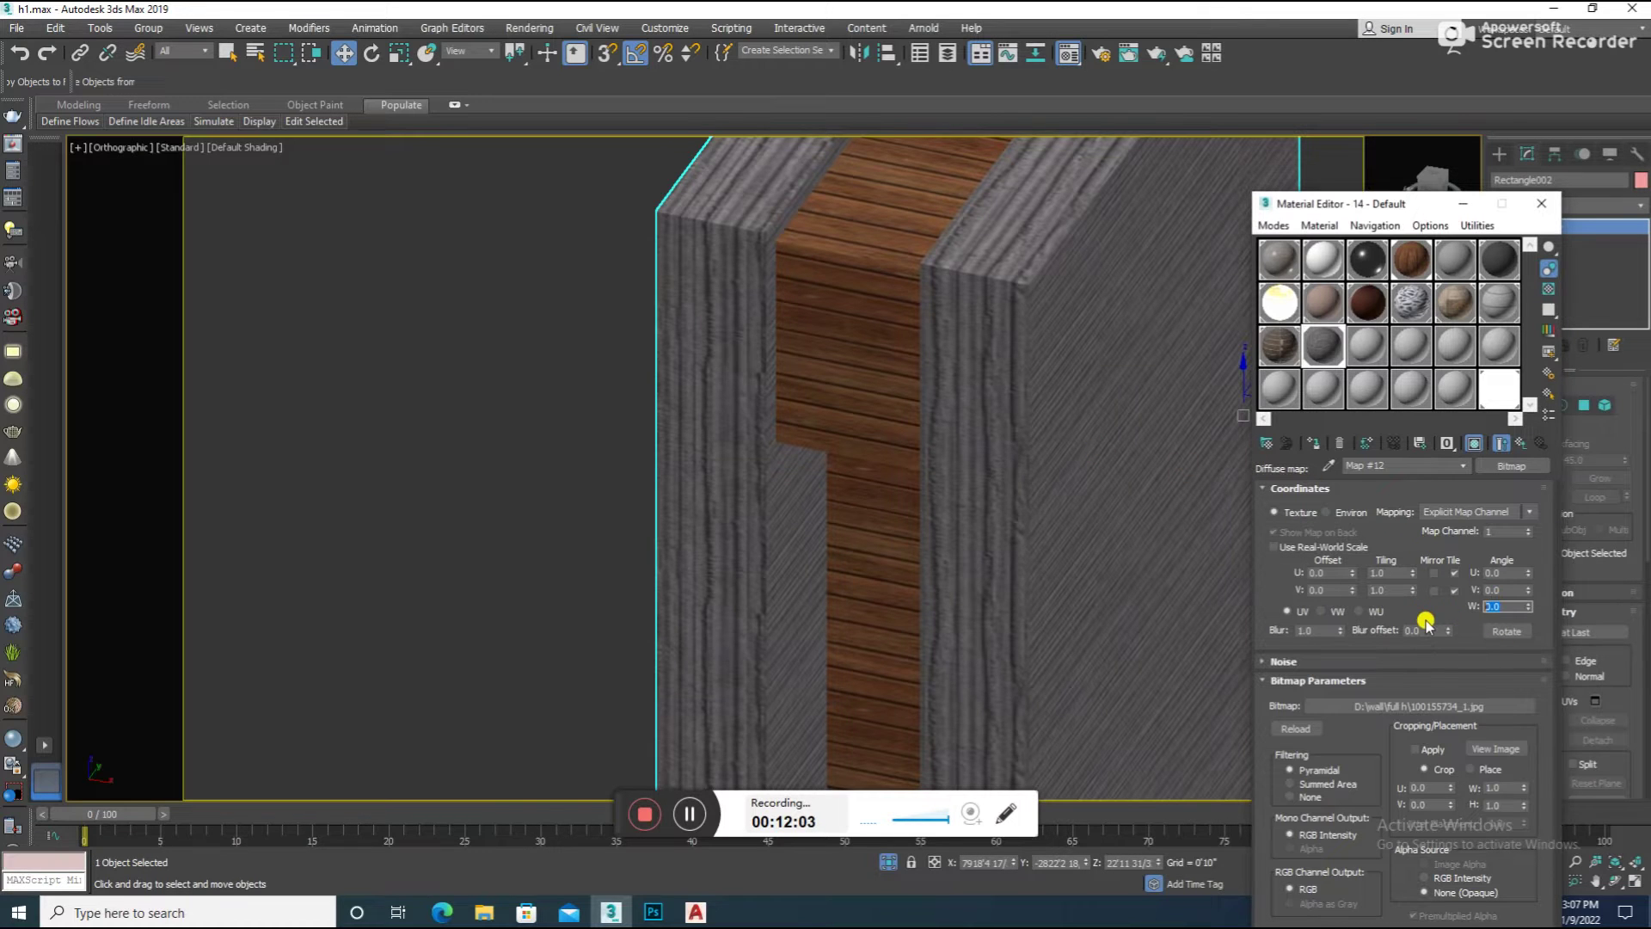
{"action": "type", "text": "90"}
{"action": "scroll", "coordinate": [1200, 578], "scroll_direction": "down", "scroll_amount": 2}
{"action": "scroll", "coordinate": [1114, 530], "scroll_direction": "down", "scroll_amount": 3}
{"action": "left_click", "coordinate": [990, 645]}
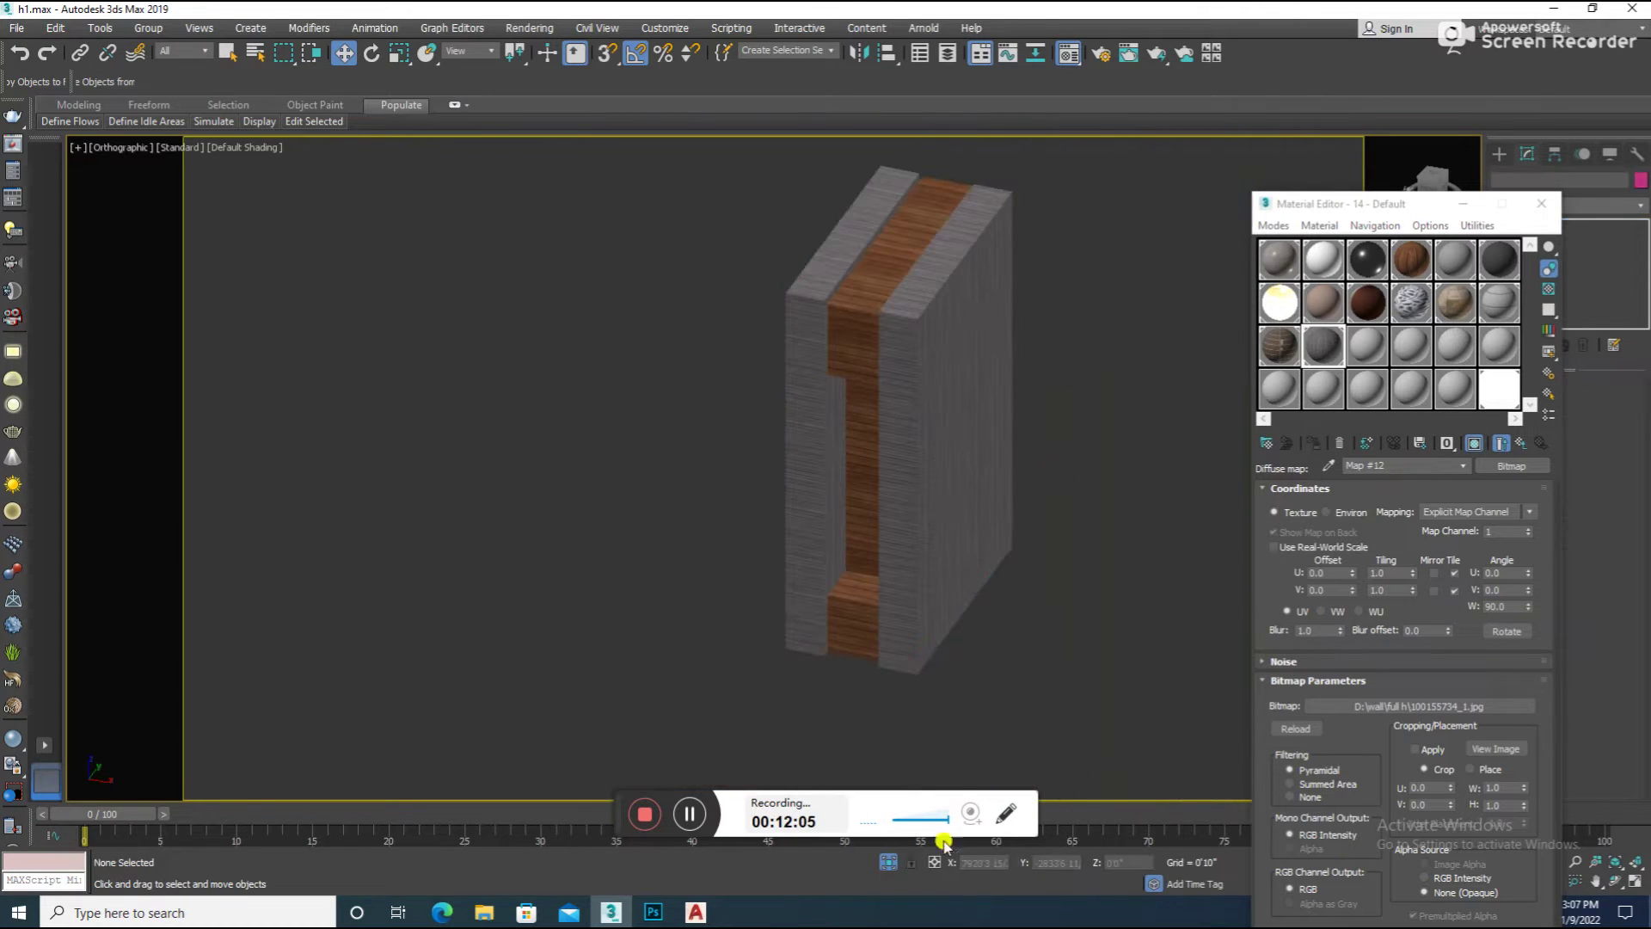
{"action": "key", "text": "c"}
{"action": "key", "text": "shift+q"}
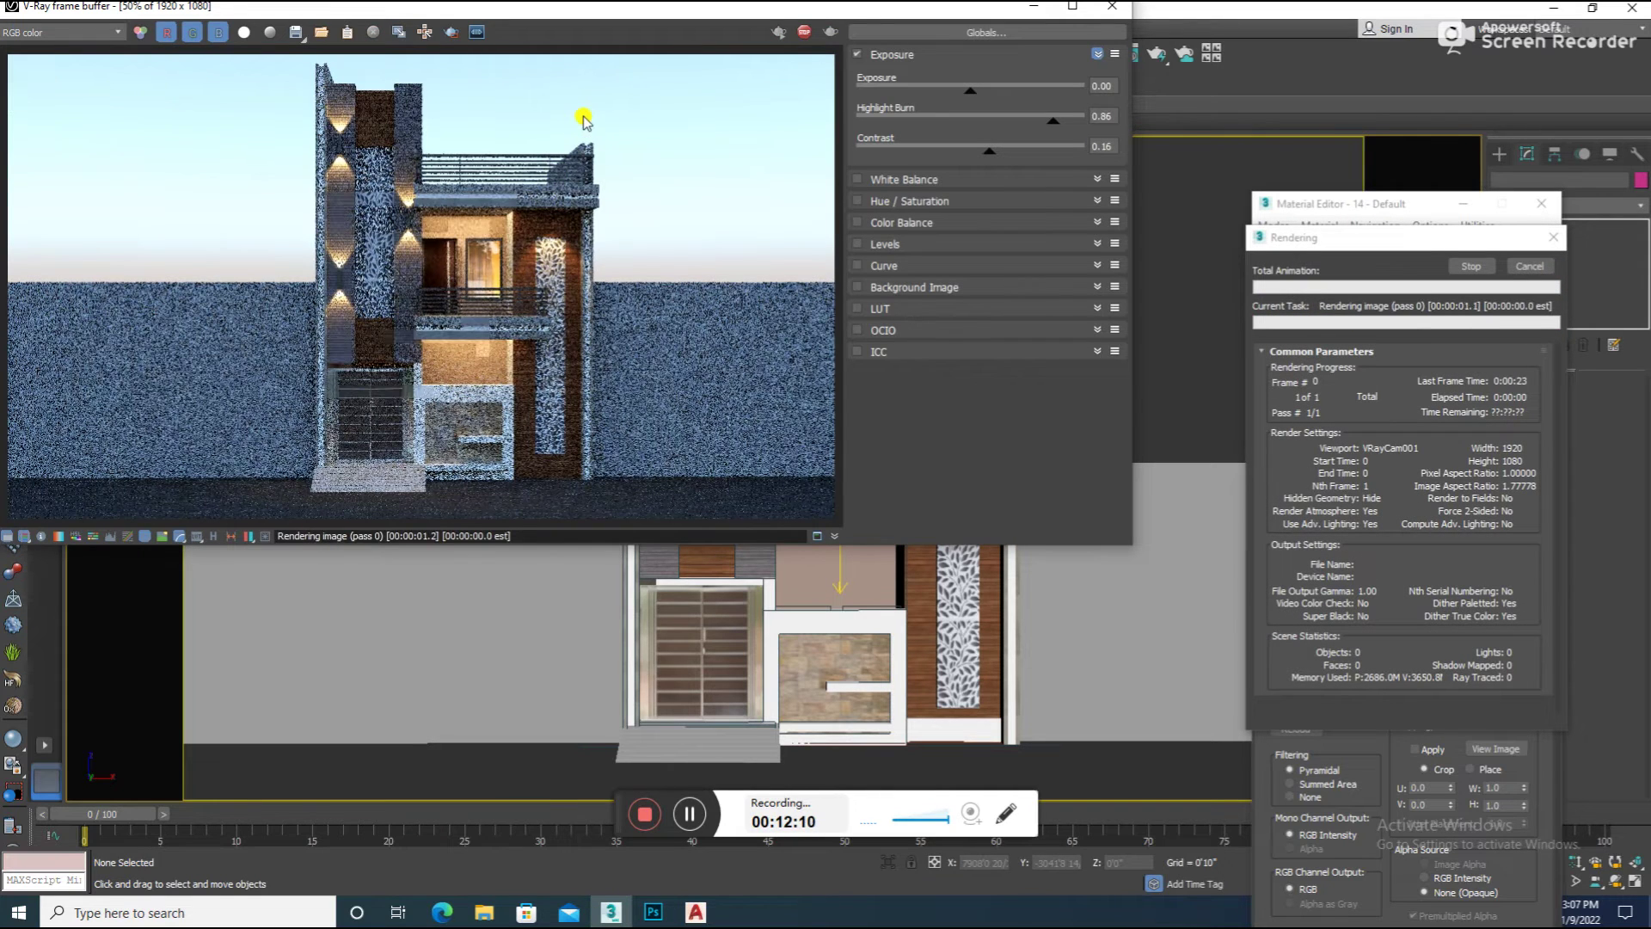
Apply the plain white material to the wood strip faces on the tall front pillar
{"action": "scroll", "coordinate": [516, 189], "scroll_direction": "up", "scroll_amount": 1}
{"action": "scroll", "coordinate": [500, 211], "scroll_direction": "down", "scroll_amount": 1}
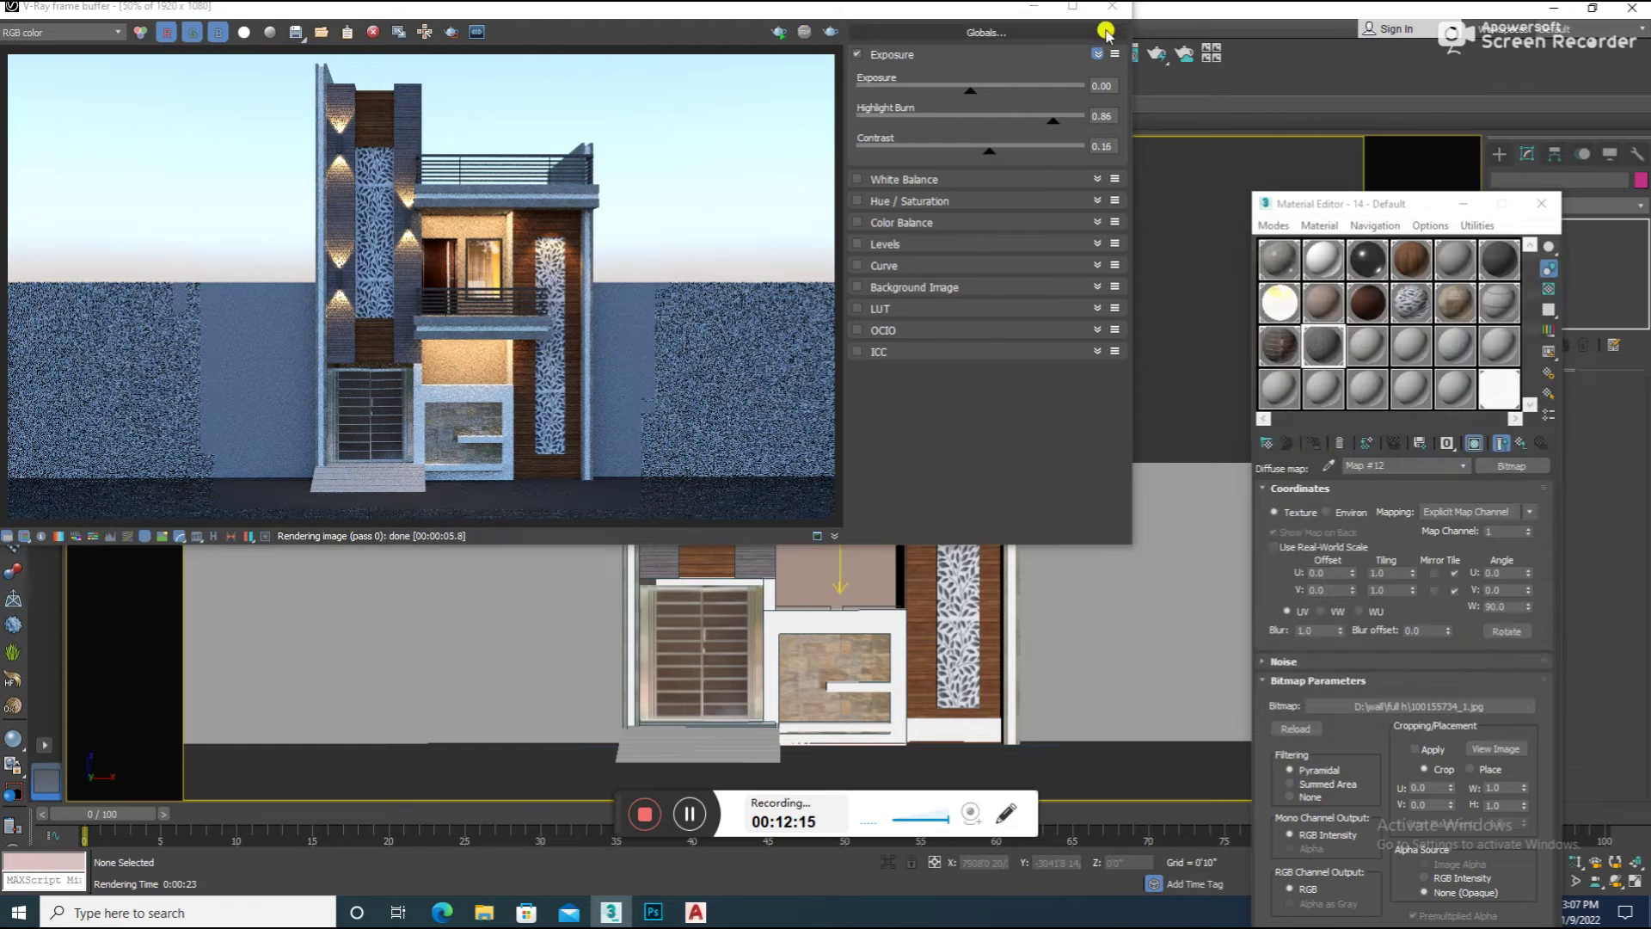
{"action": "left_click", "coordinate": [1112, 6]}
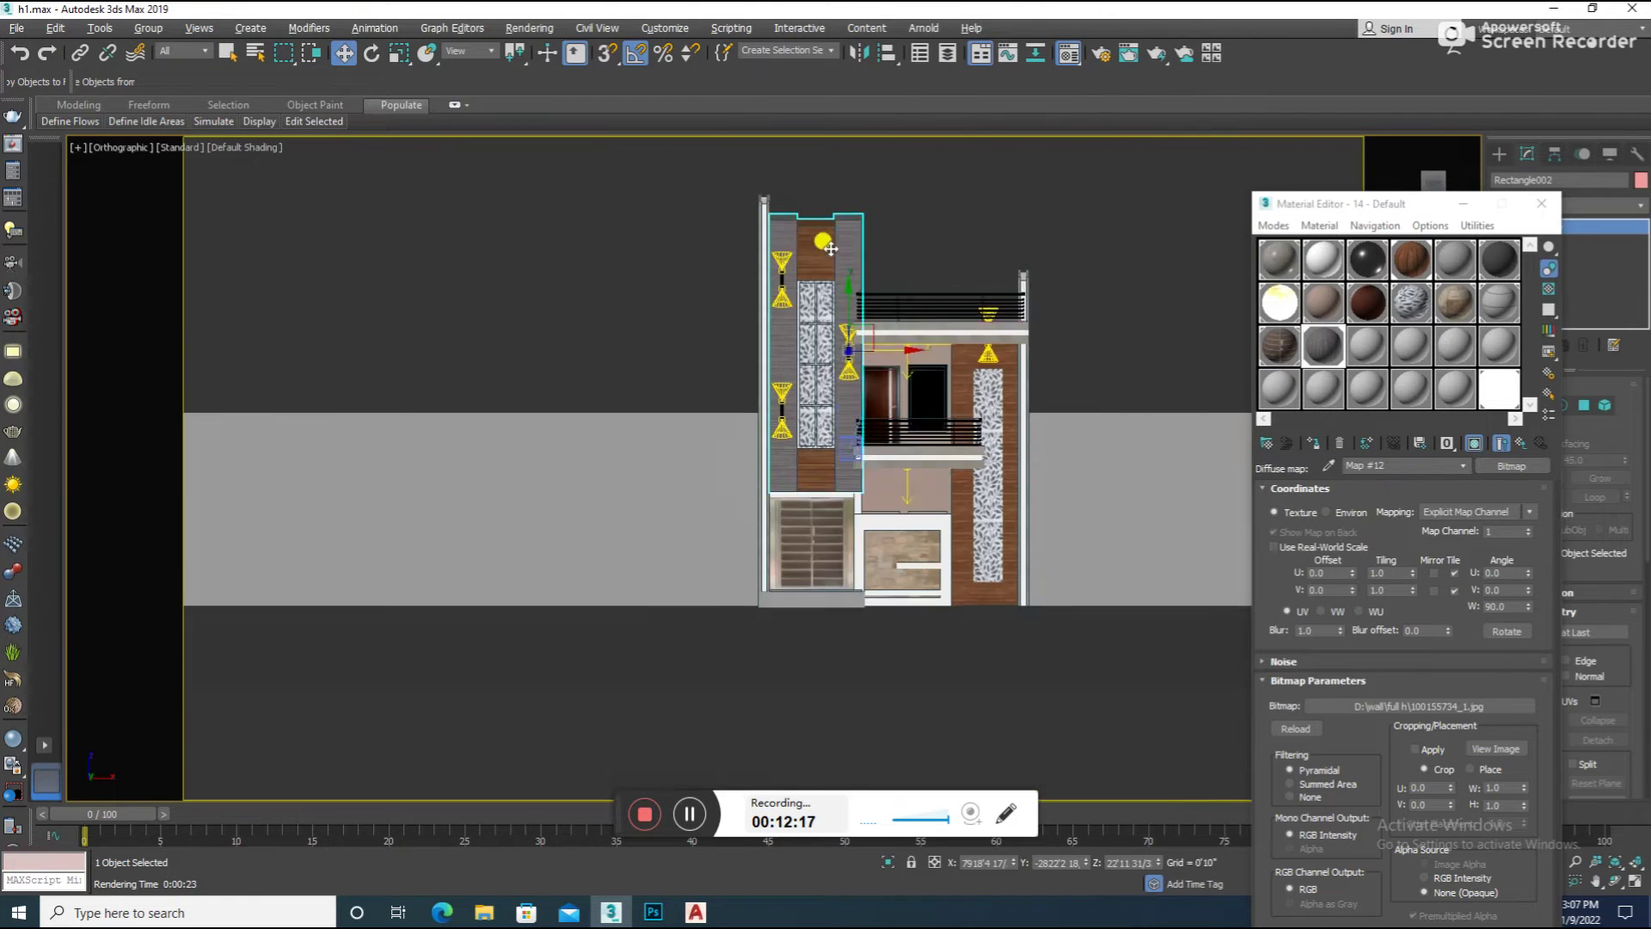
{"action": "key", "text": "shift+z"}
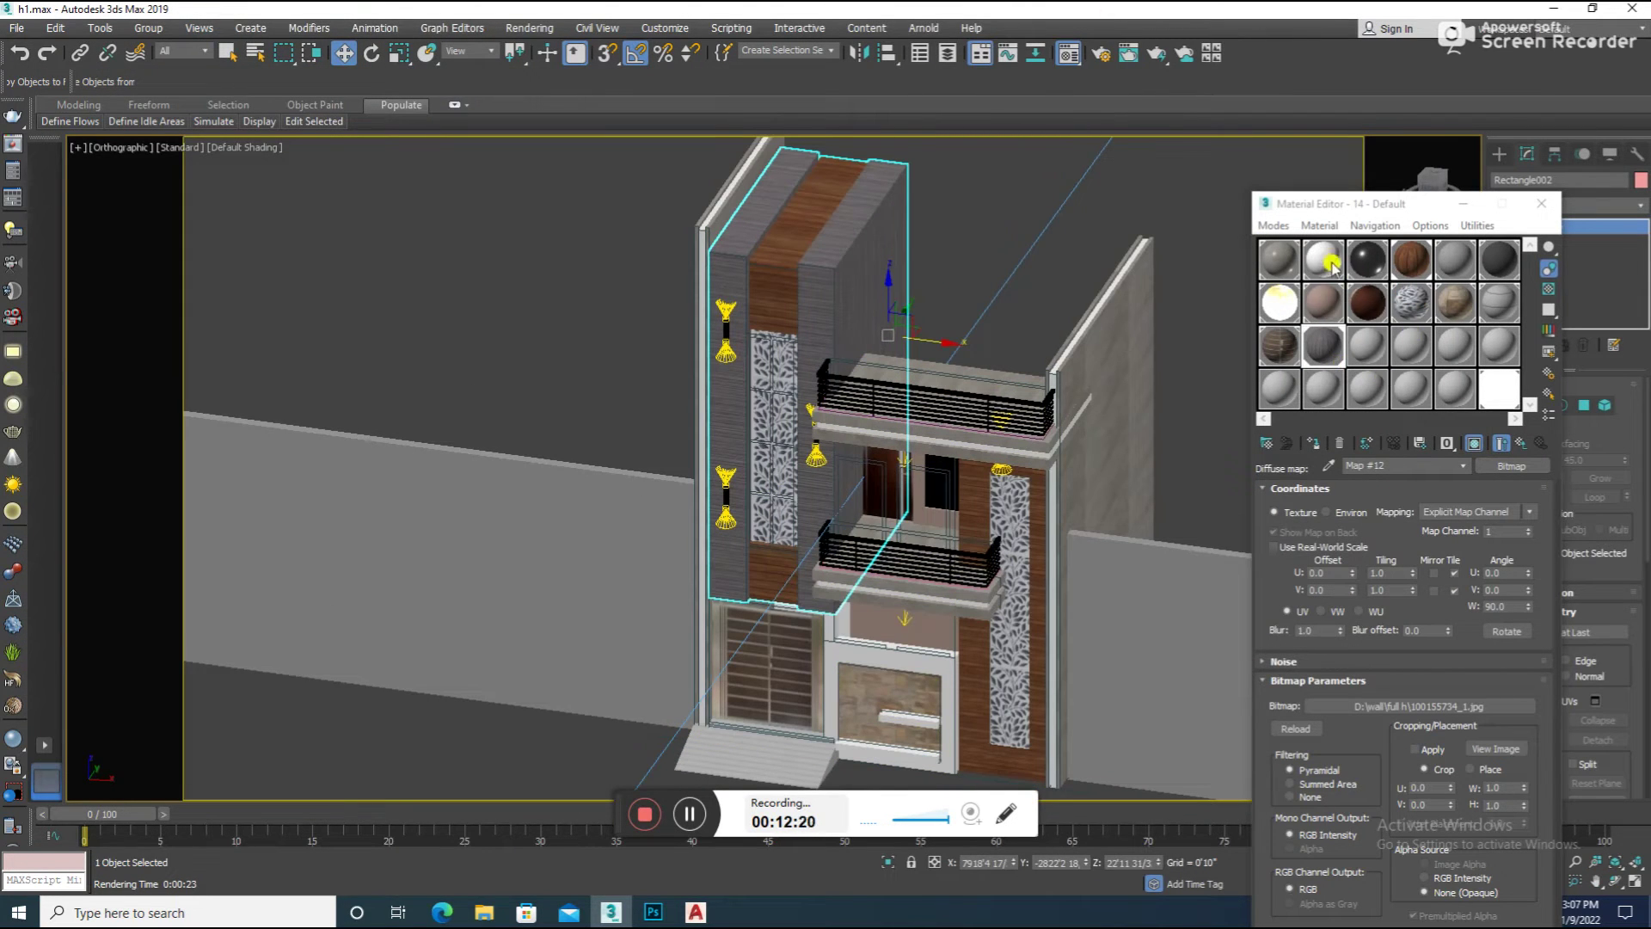
{"action": "left_click", "coordinate": [1617, 408]}
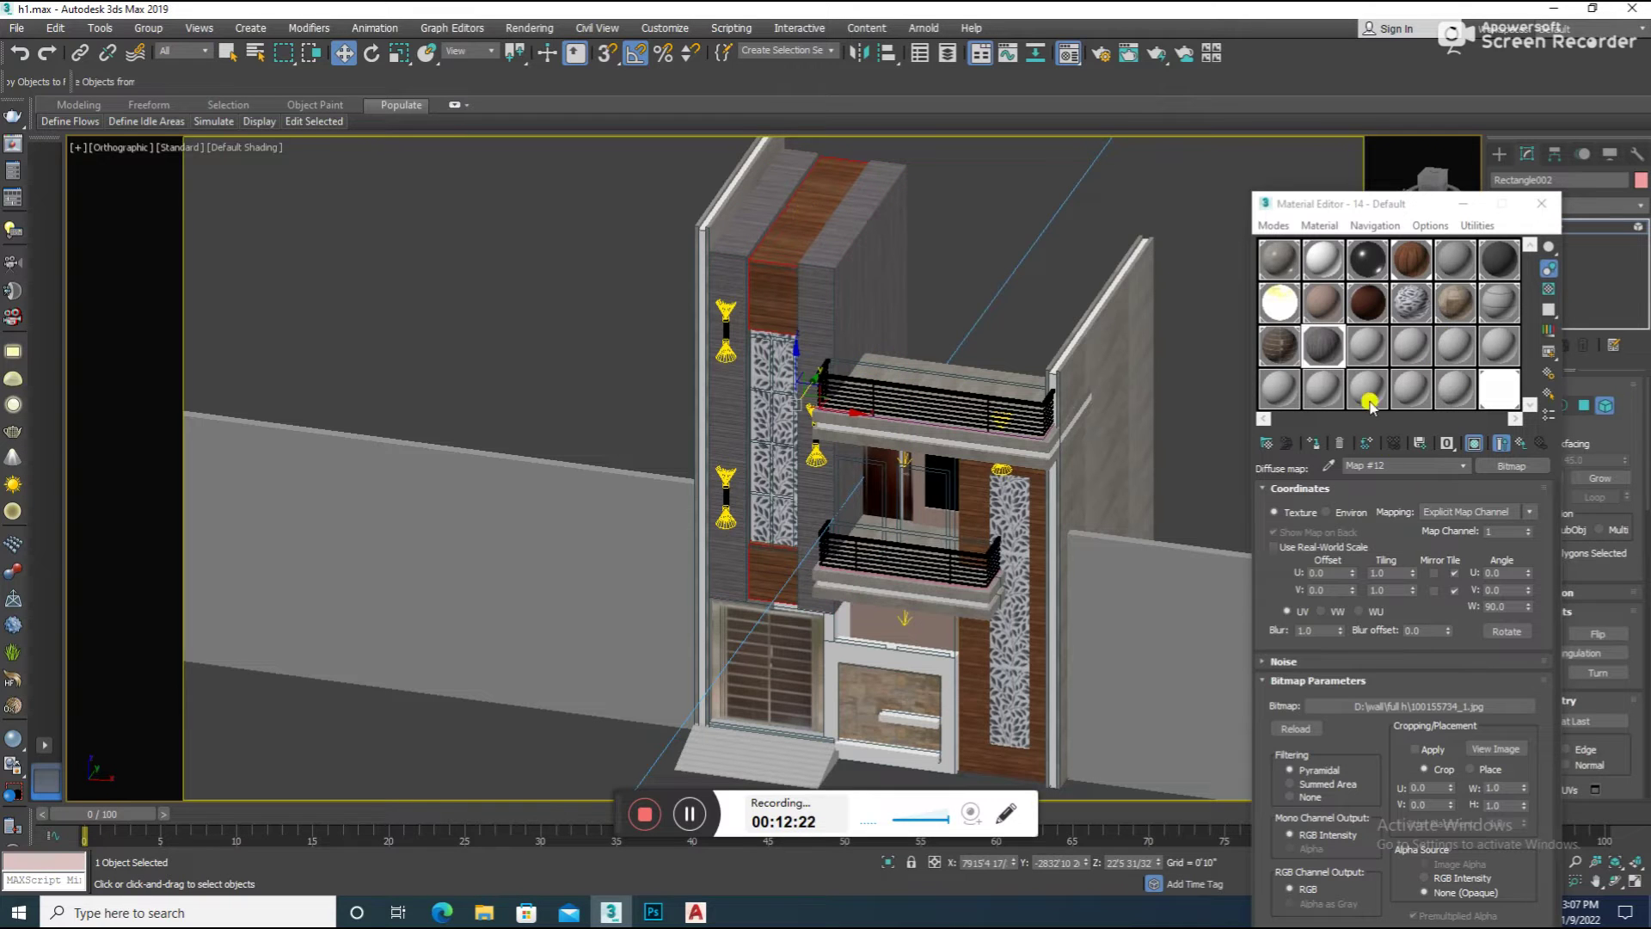
{"action": "left_click", "coordinate": [1323, 258]}
{"action": "left_click", "coordinate": [1398, 442]}
Render the building again from the camera view and close the render
{"action": "key", "text": "c"}
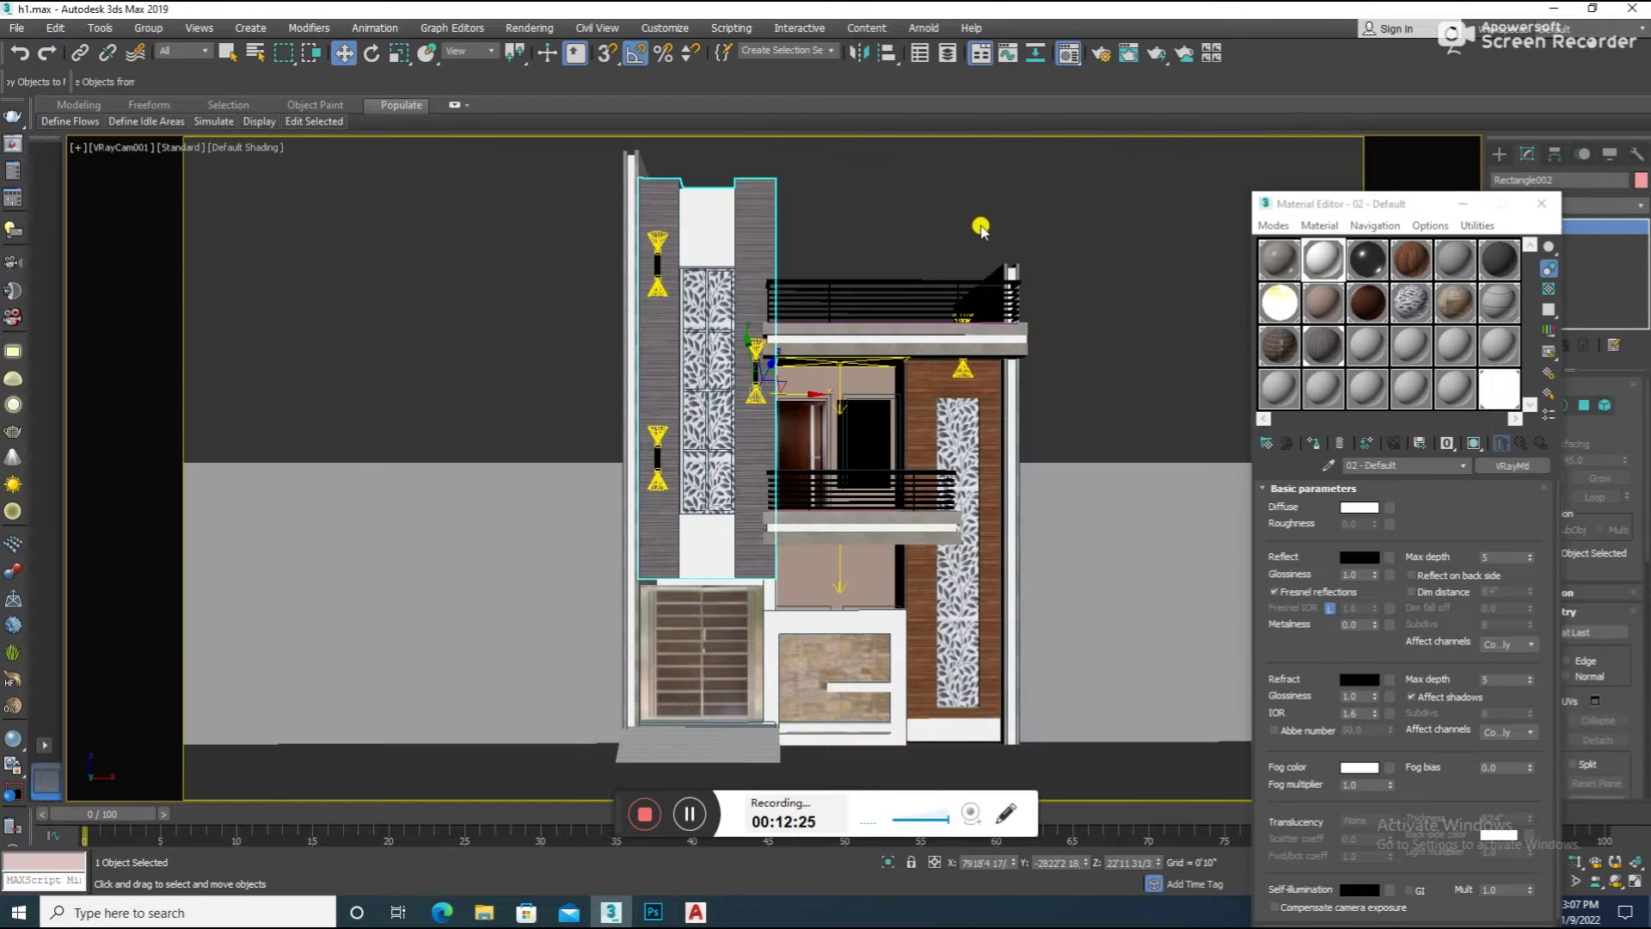
{"action": "key", "text": "shift+q"}
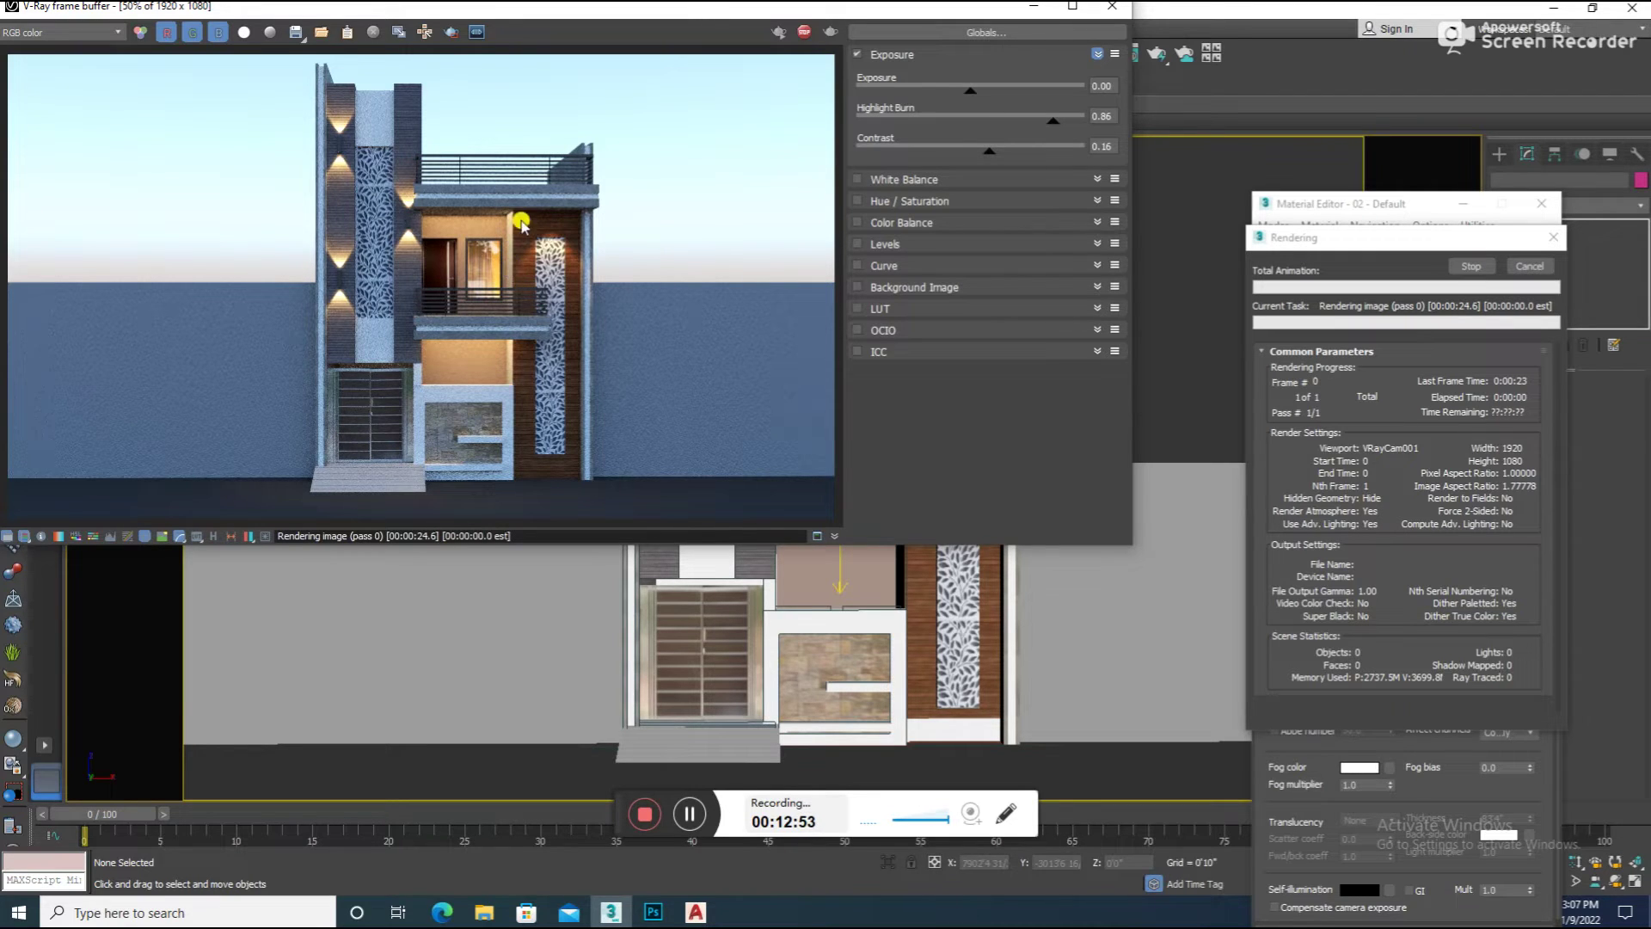
{"action": "left_click", "coordinate": [1097, 10]}
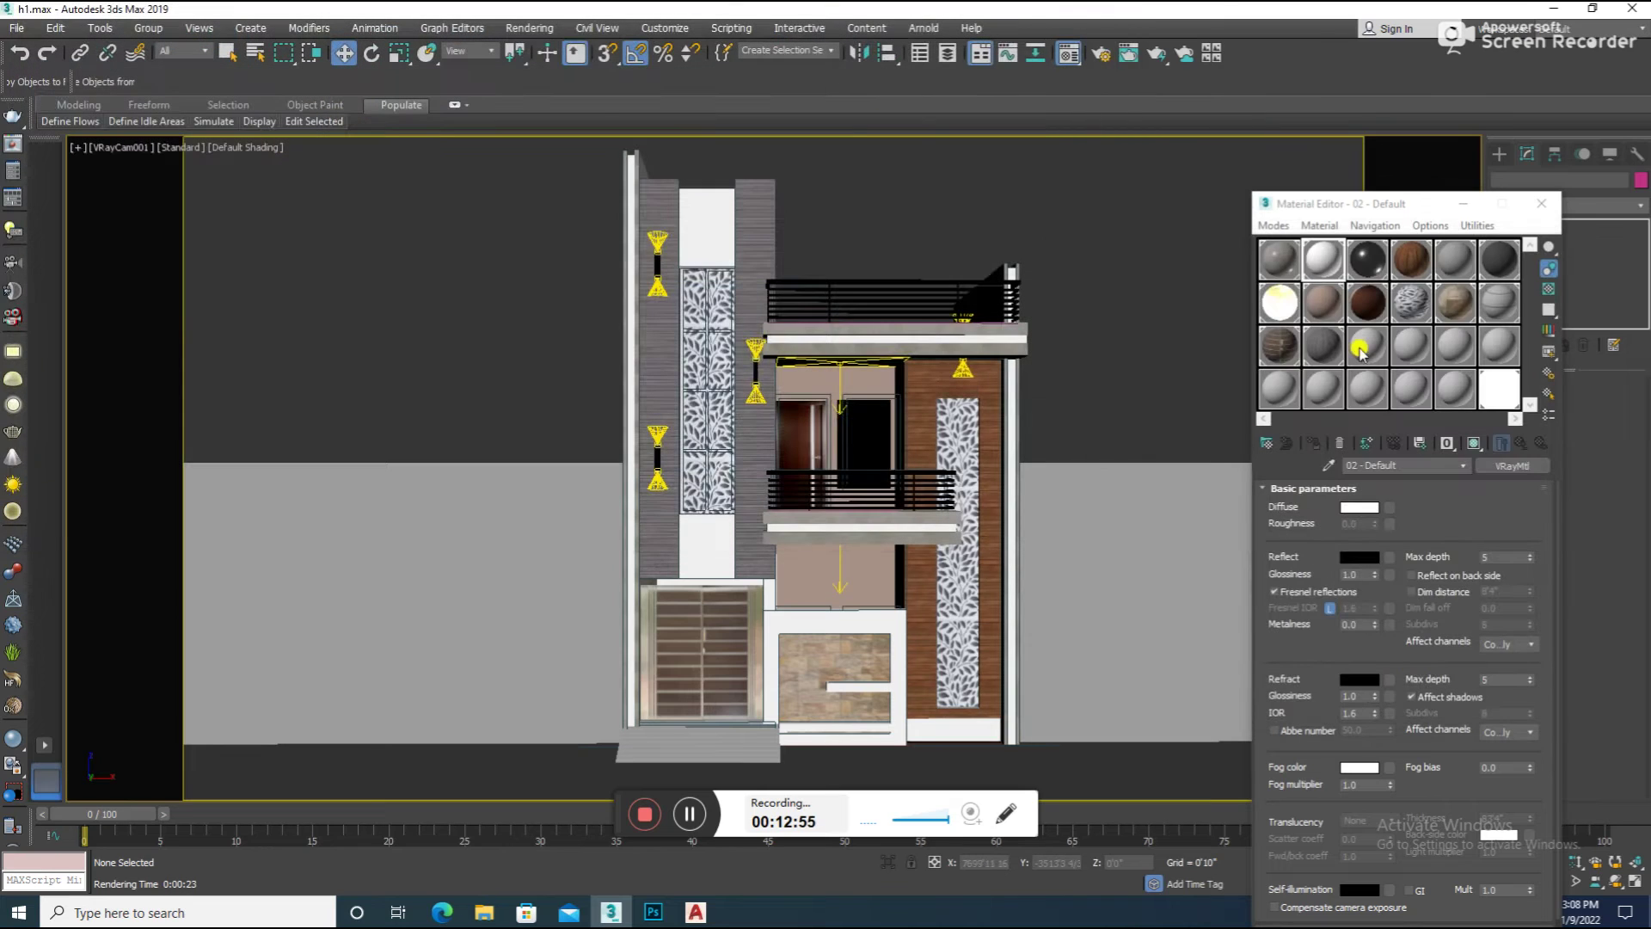
Swap slot 11's stone bitmap for the wooden-decor jpg and show it in the viewport
{"action": "left_click", "coordinate": [1437, 315]}
{"action": "left_click", "coordinate": [1528, 471]}
{"action": "double_click", "coordinate": [688, 266]}
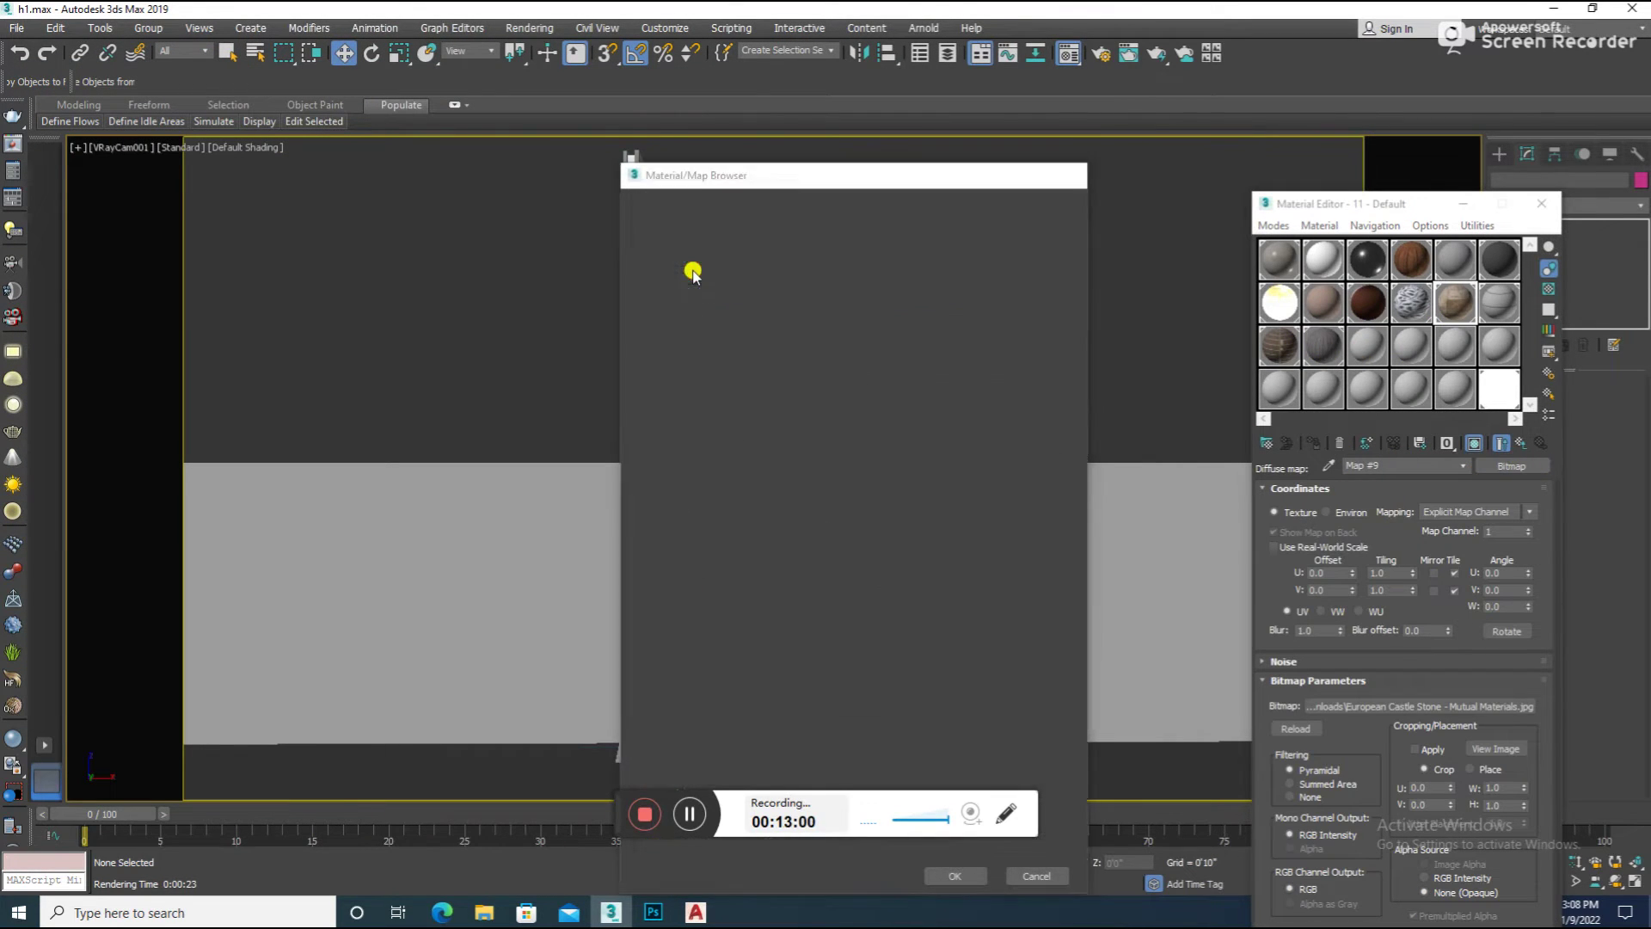
{"action": "scroll", "coordinate": [383, 396], "scroll_direction": "down", "scroll_amount": 2}
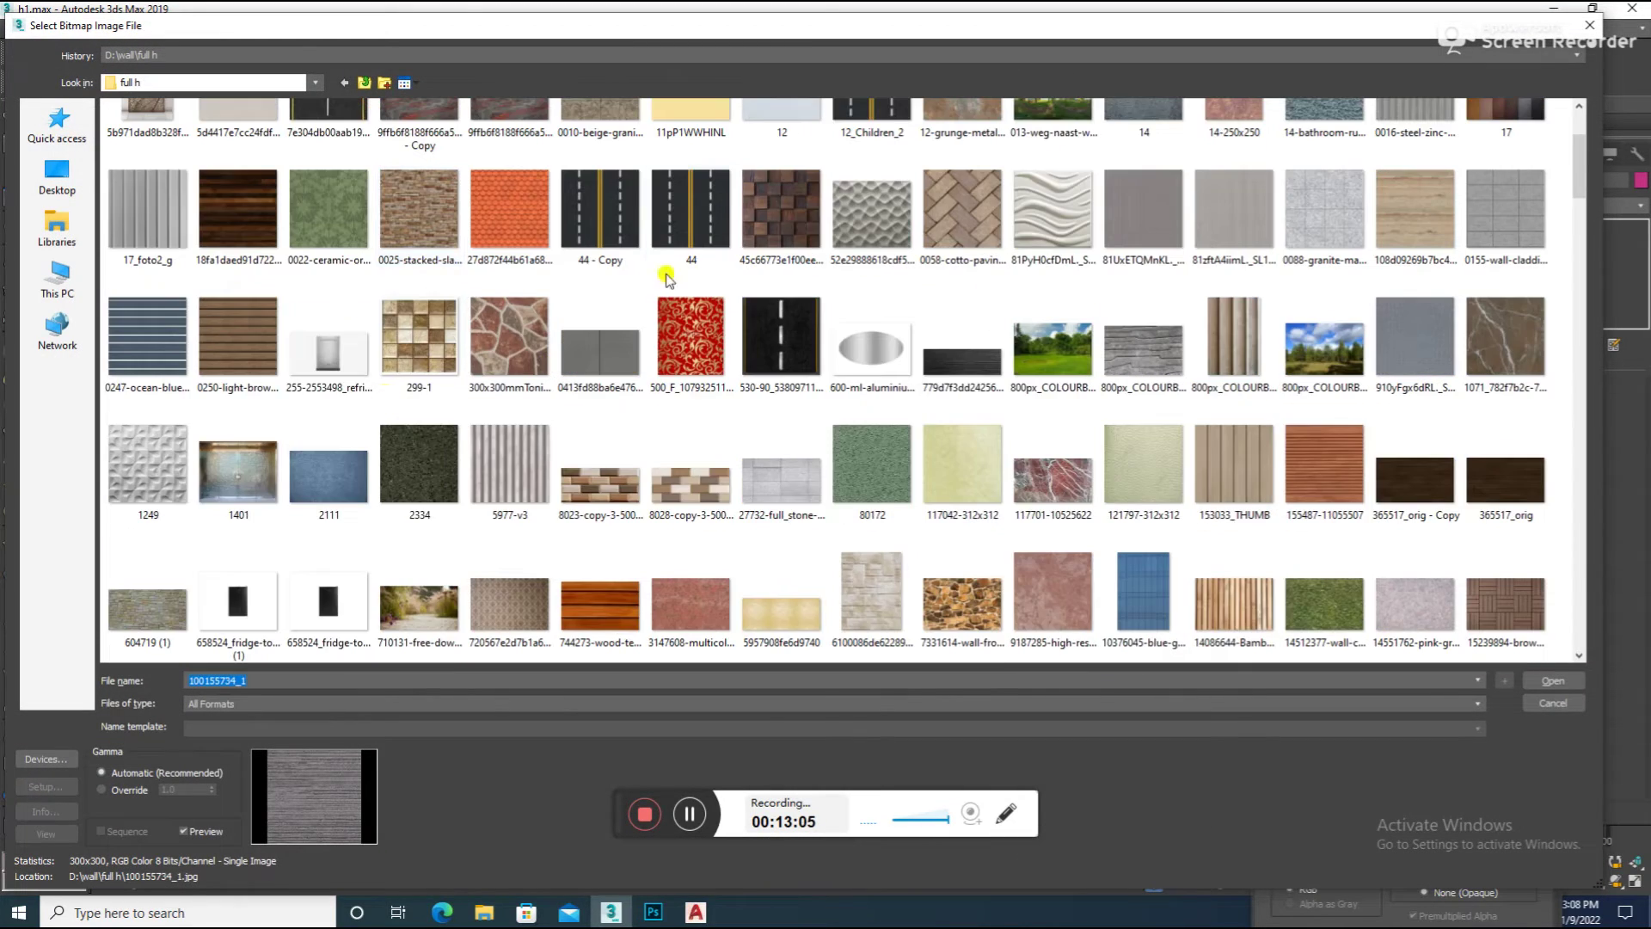
{"action": "double_click", "coordinate": [781, 209]}
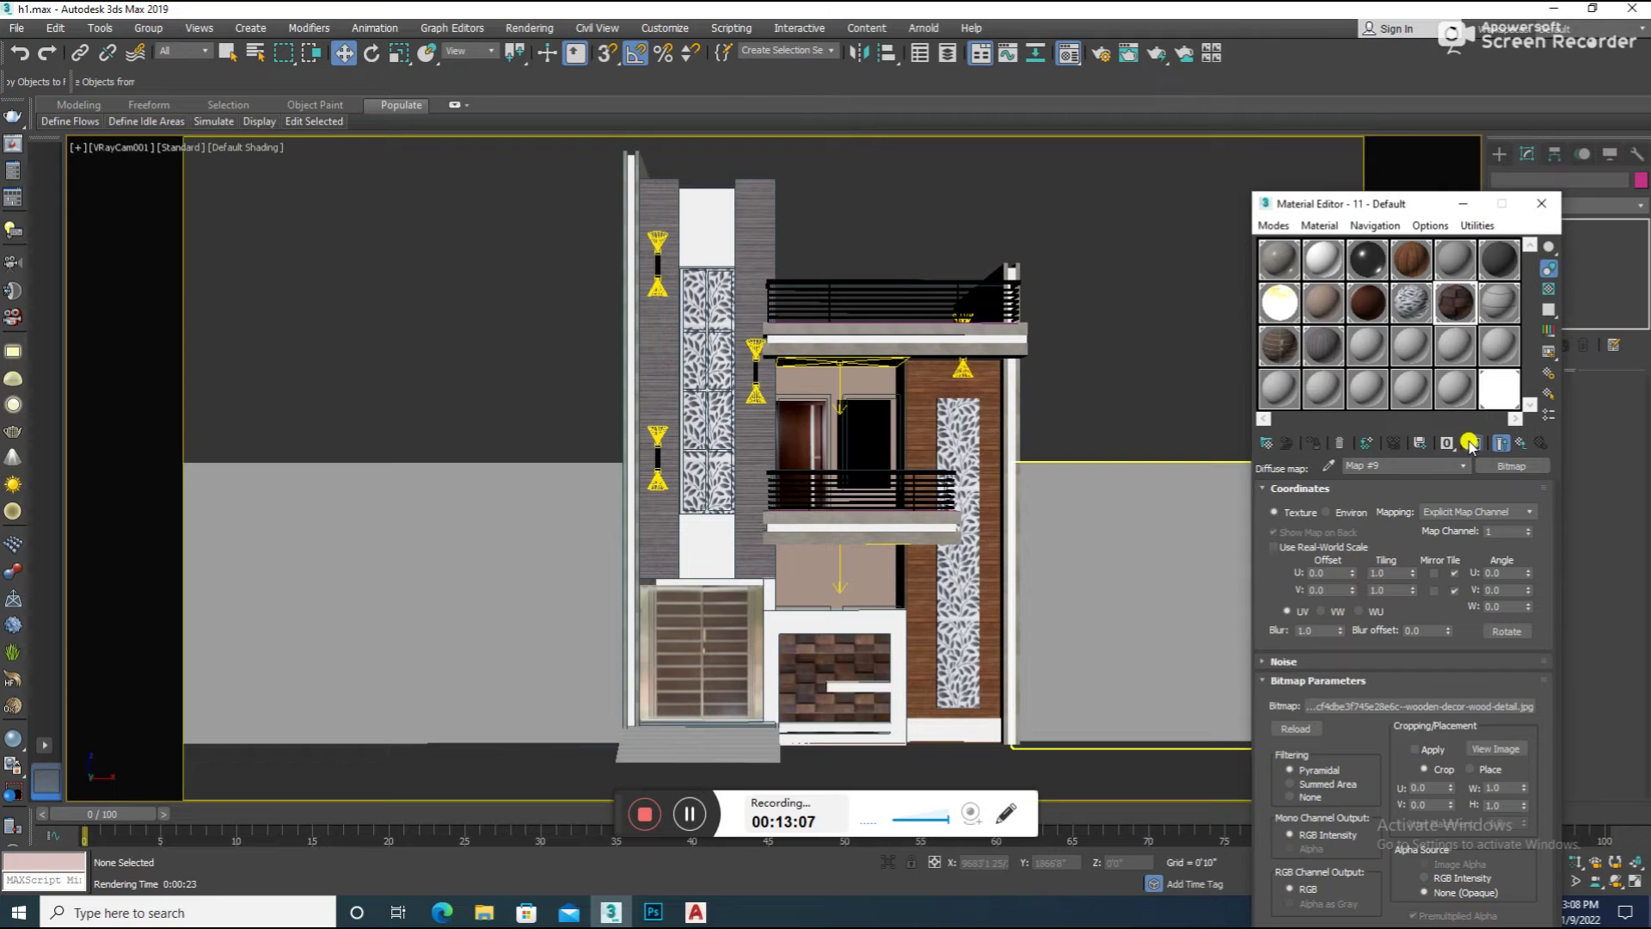
{"action": "left_click", "coordinate": [1466, 444]}
Adjust the UVW Map tiling on the Rectangle021 panel beside the gate
{"action": "key", "text": "f"}
{"action": "scroll", "coordinate": [852, 448], "scroll_direction": "up", "scroll_amount": 6}
{"action": "left_click", "coordinate": [851, 448]}
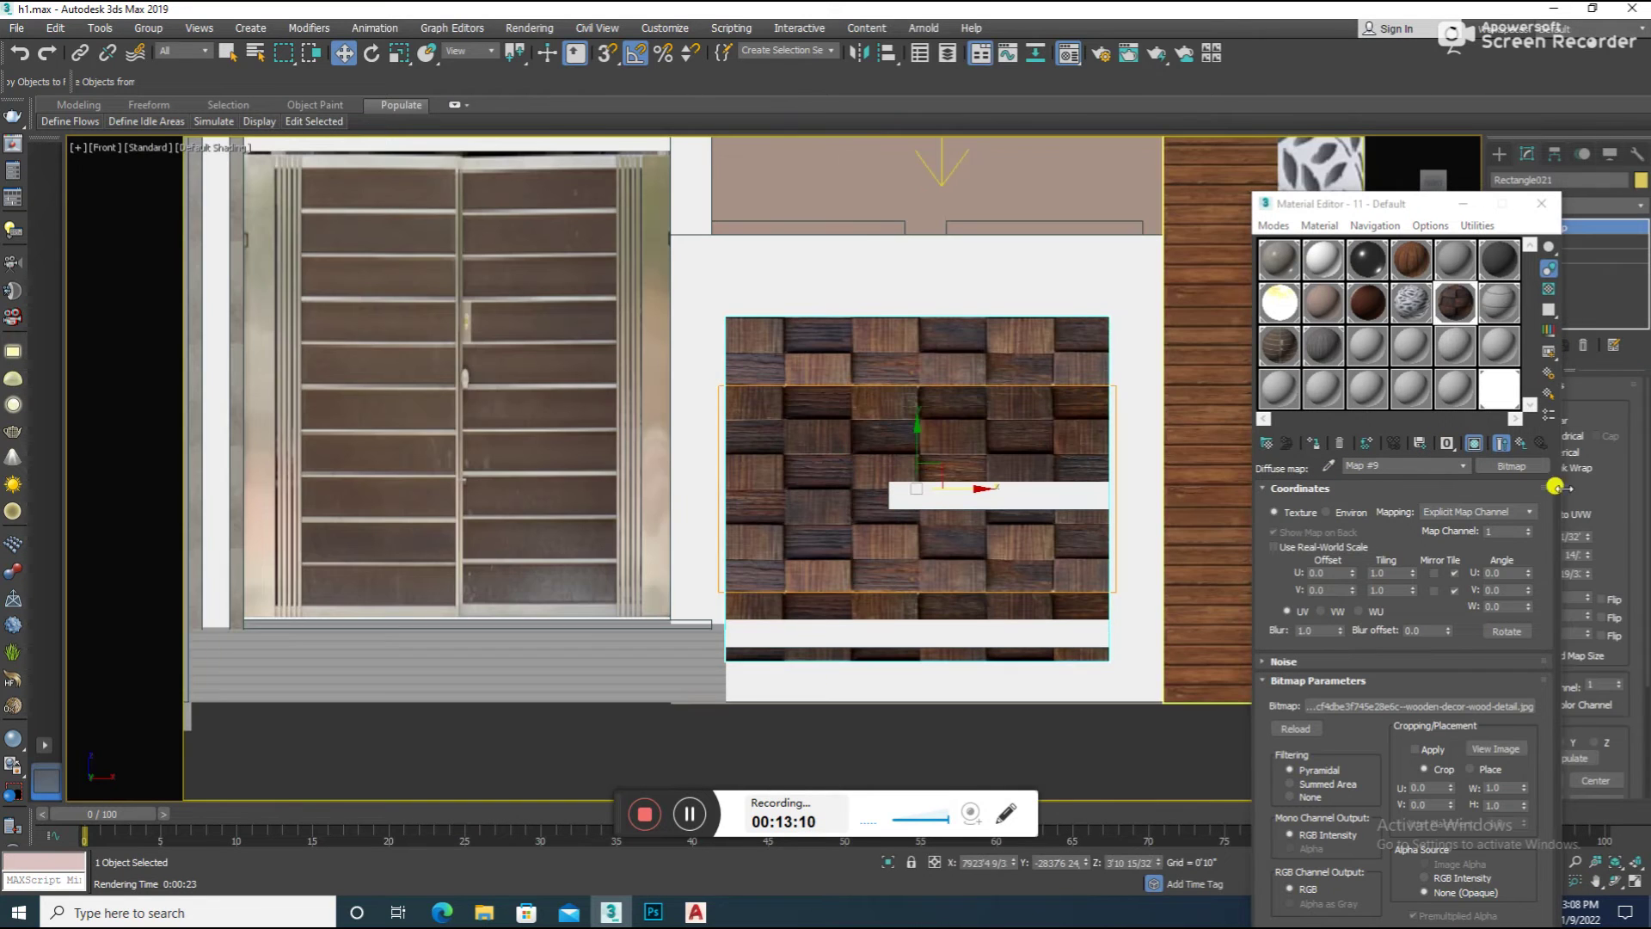
{"action": "left_click_drag", "start_coordinate": [1587, 535], "coordinate": [1588, 471]}
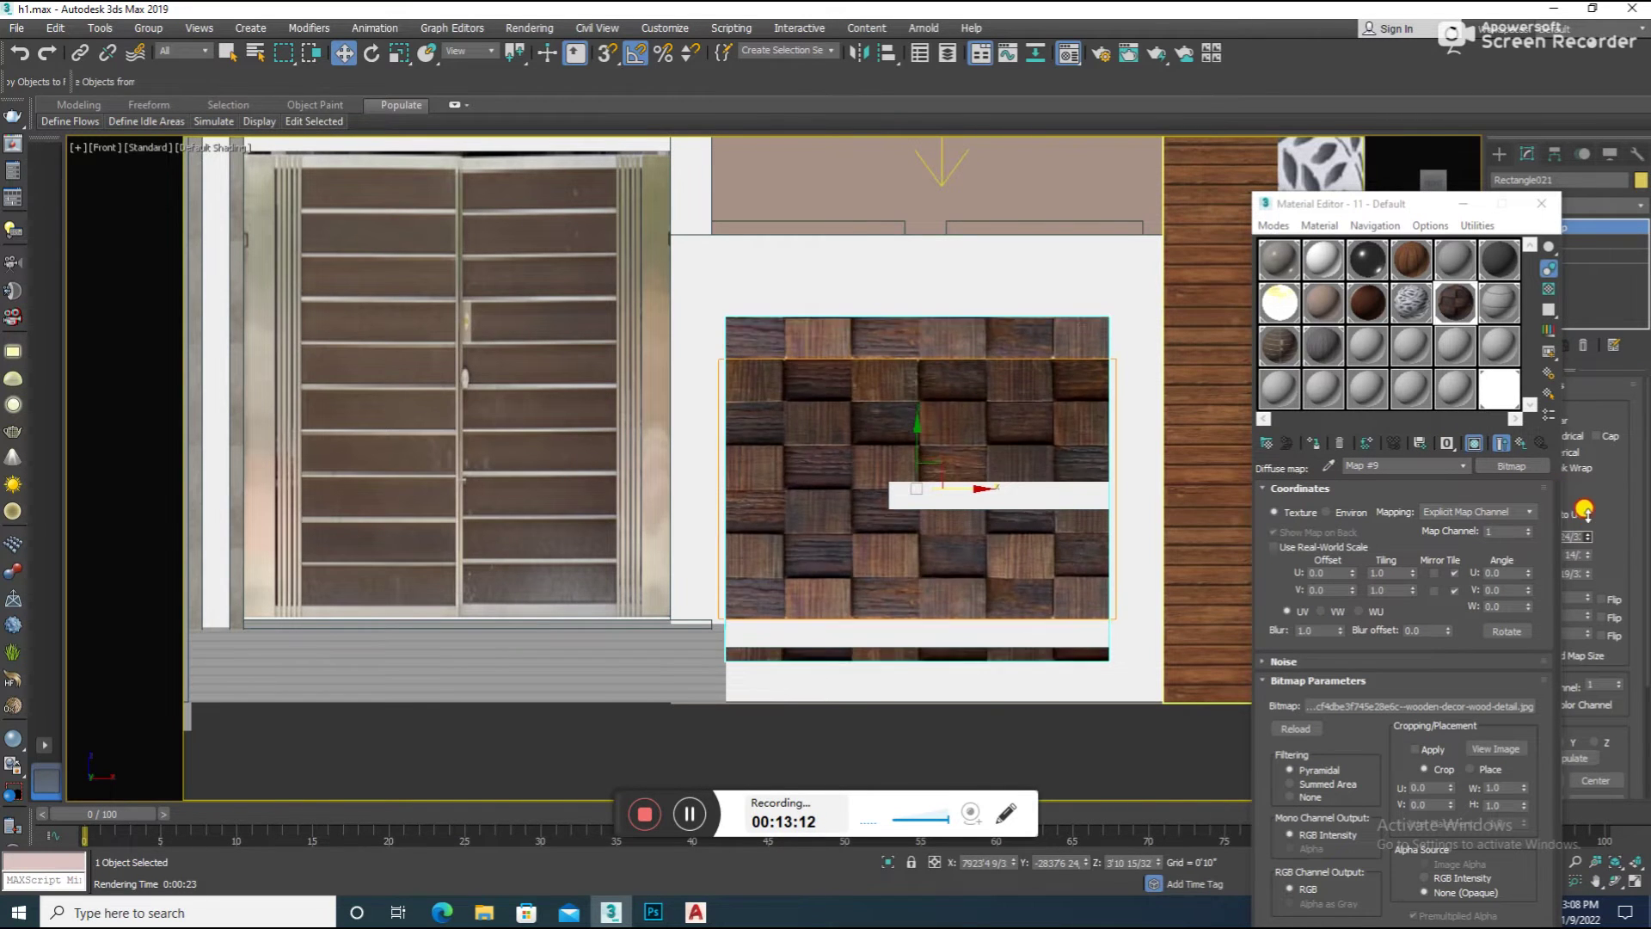
Render the camera view with the new woven texture and enlarge the result
{"action": "key", "text": "c"}
{"action": "left_click", "coordinate": [1109, 391]}
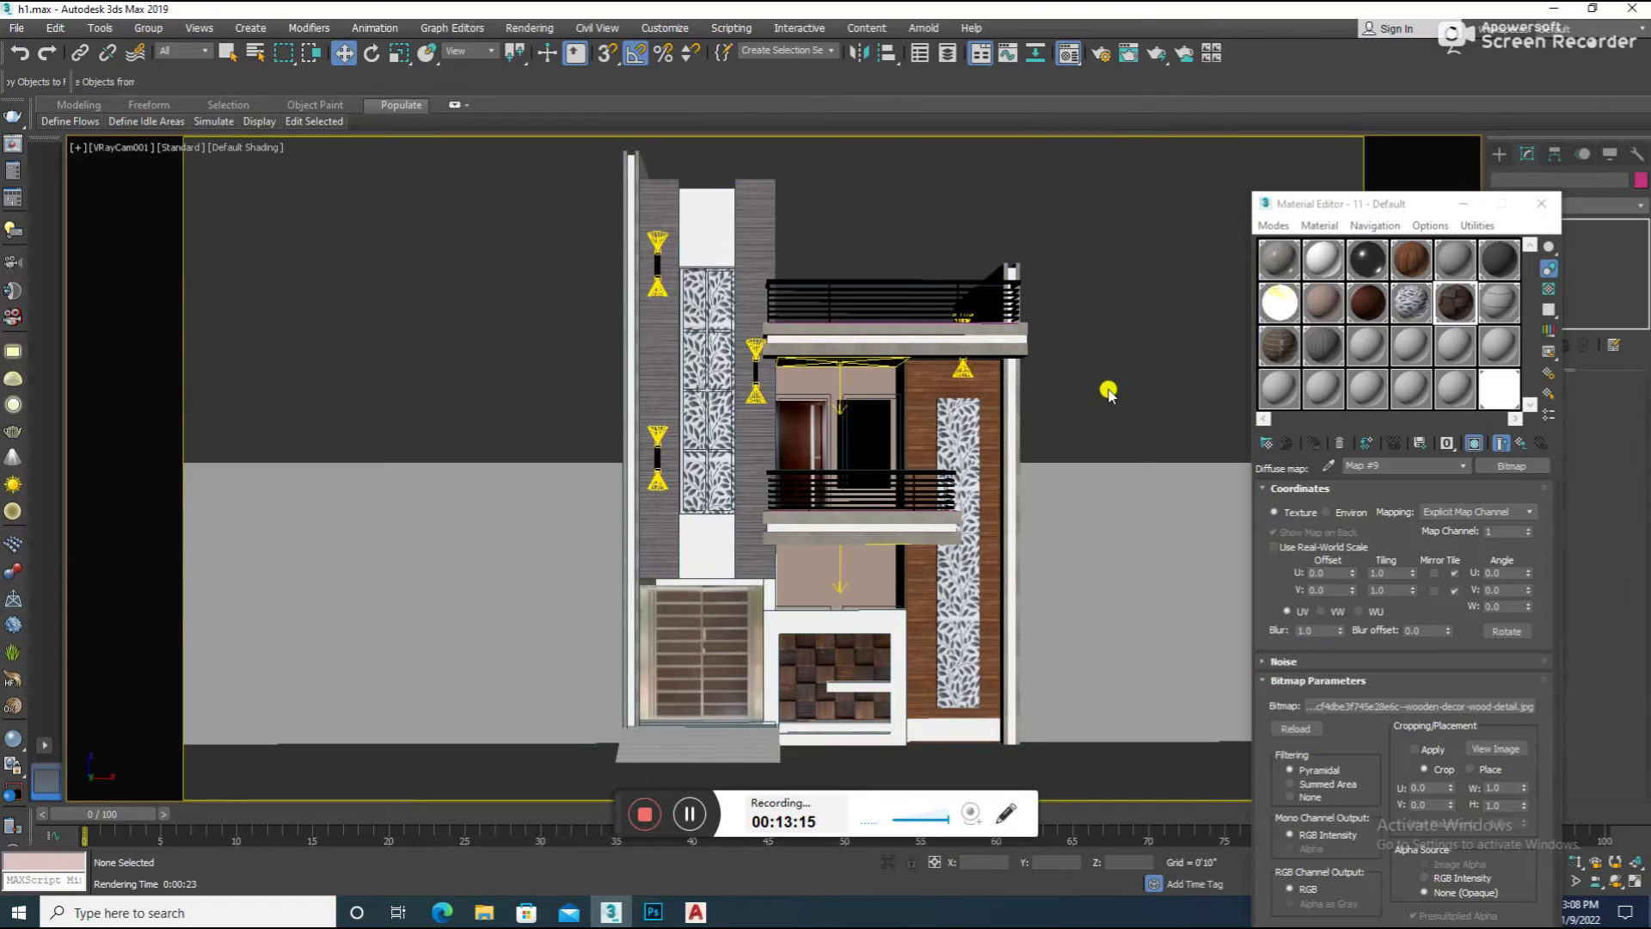
{"action": "key", "text": "shift+q"}
{"action": "scroll", "coordinate": [464, 395], "scroll_direction": "up", "scroll_amount": 3}
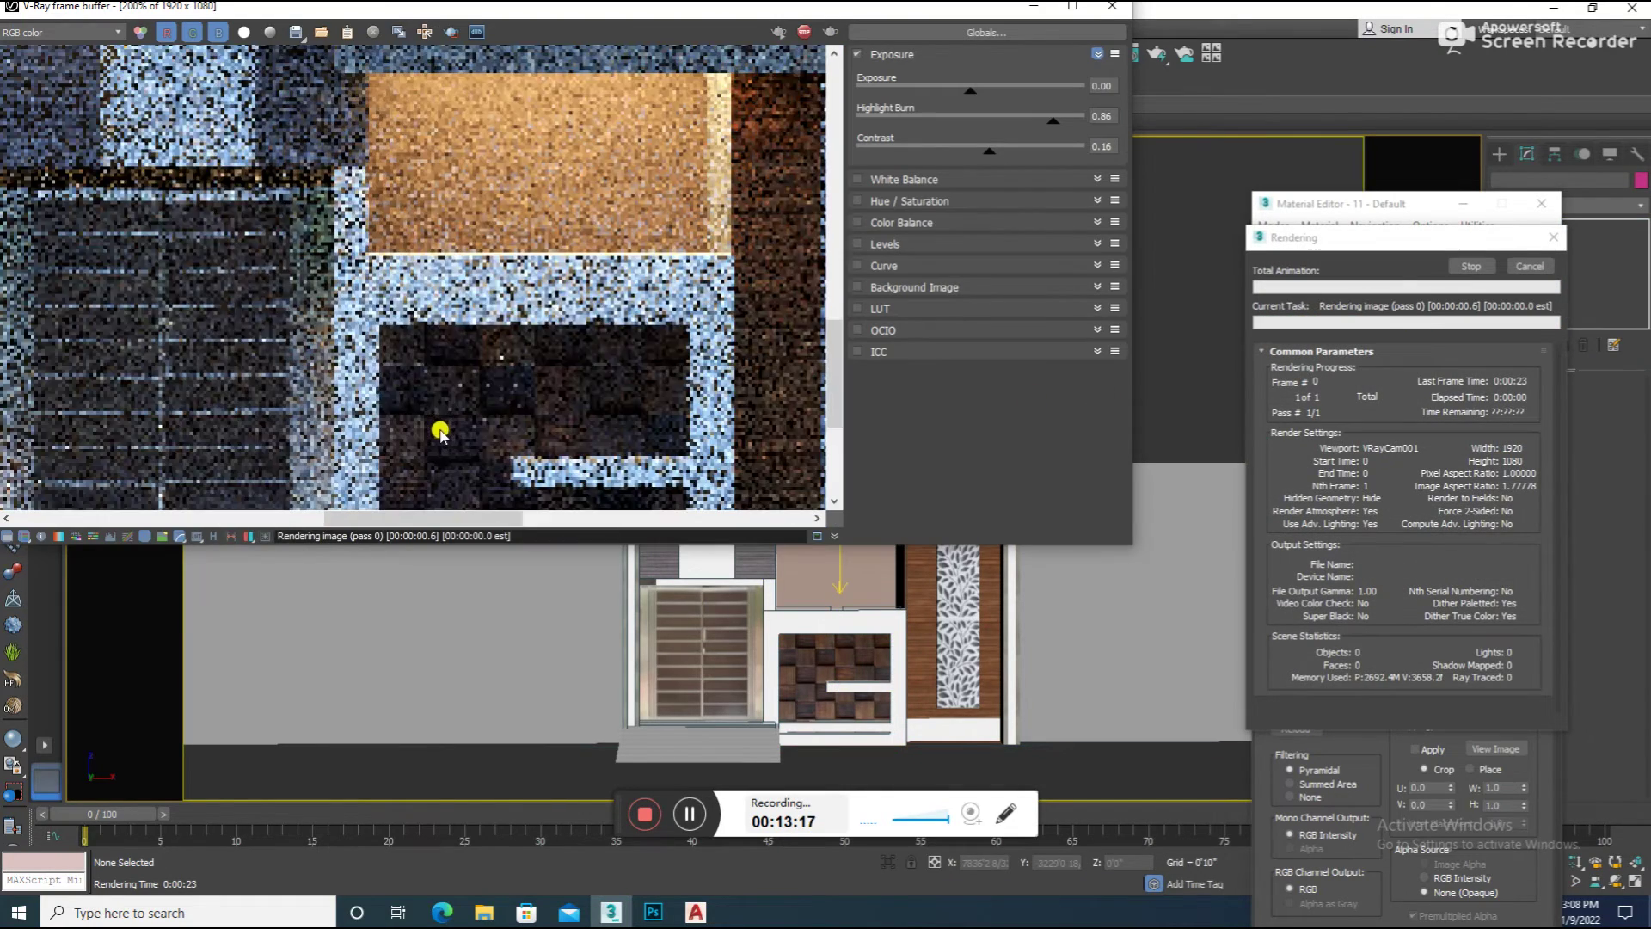
{"action": "scroll", "coordinate": [723, 430], "scroll_direction": "down", "scroll_amount": 1}
{"action": "scroll", "coordinate": [594, 357], "scroll_direction": "down", "scroll_amount": 2}
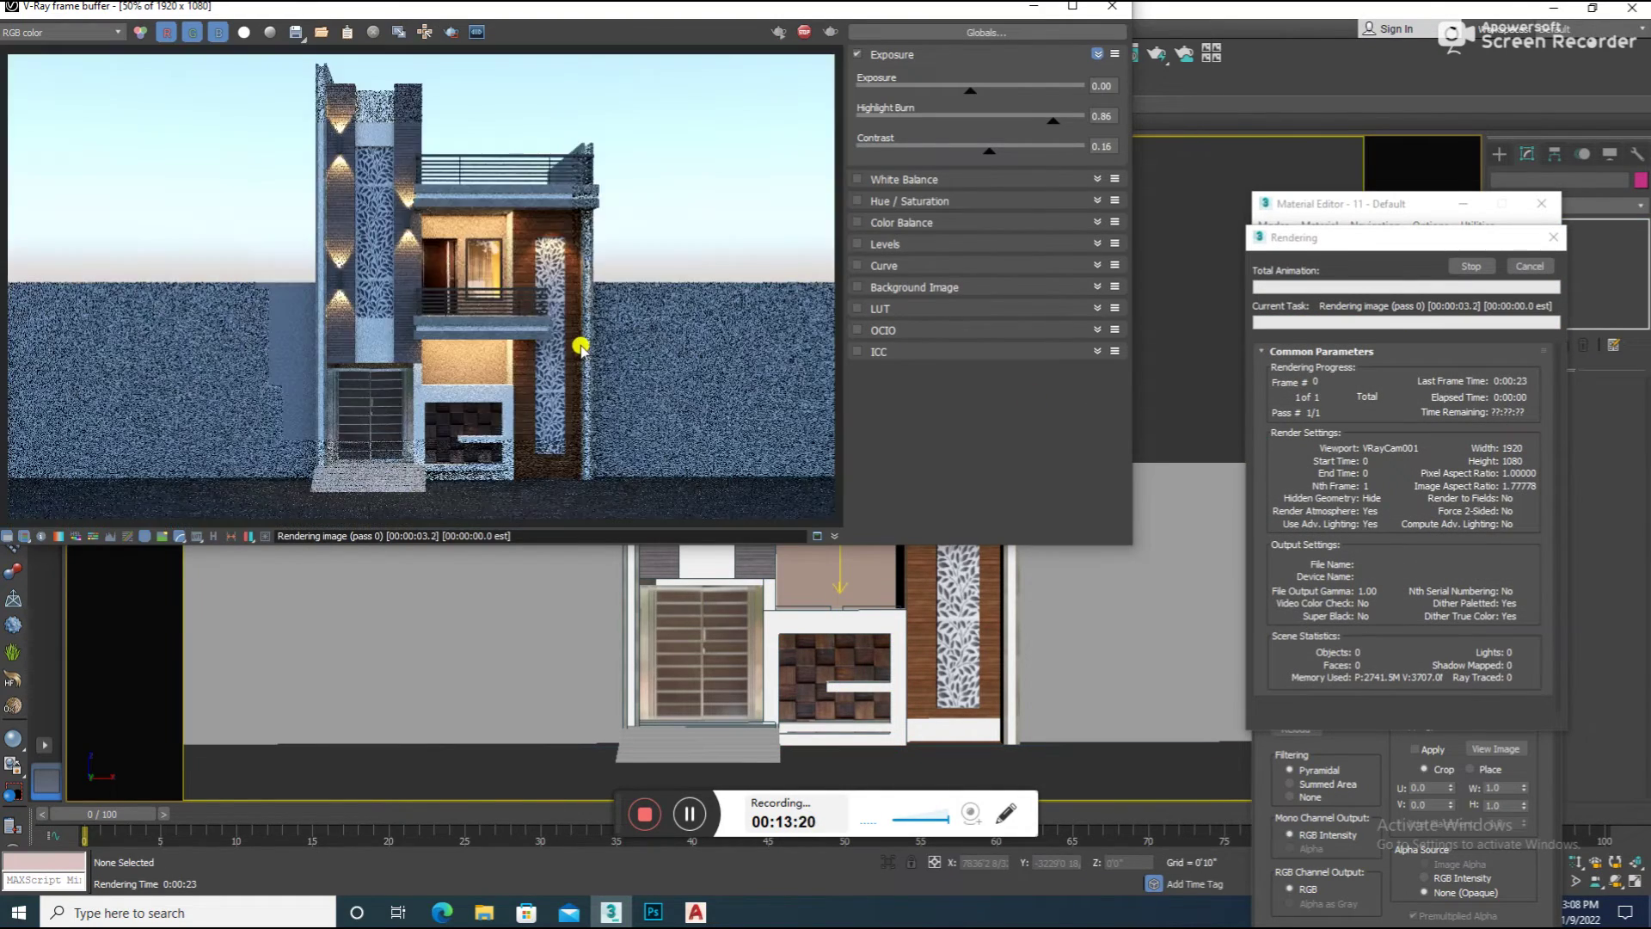
{"action": "scroll", "coordinate": [431, 468], "scroll_direction": "up", "scroll_amount": 2}
{"action": "scroll", "coordinate": [600, 402], "scroll_direction": "down", "scroll_amount": 2}
{"action": "scroll", "coordinate": [472, 398], "scroll_direction": "up", "scroll_amount": 2}
{"action": "scroll", "coordinate": [472, 398], "scroll_direction": "down", "scroll_amount": 2}
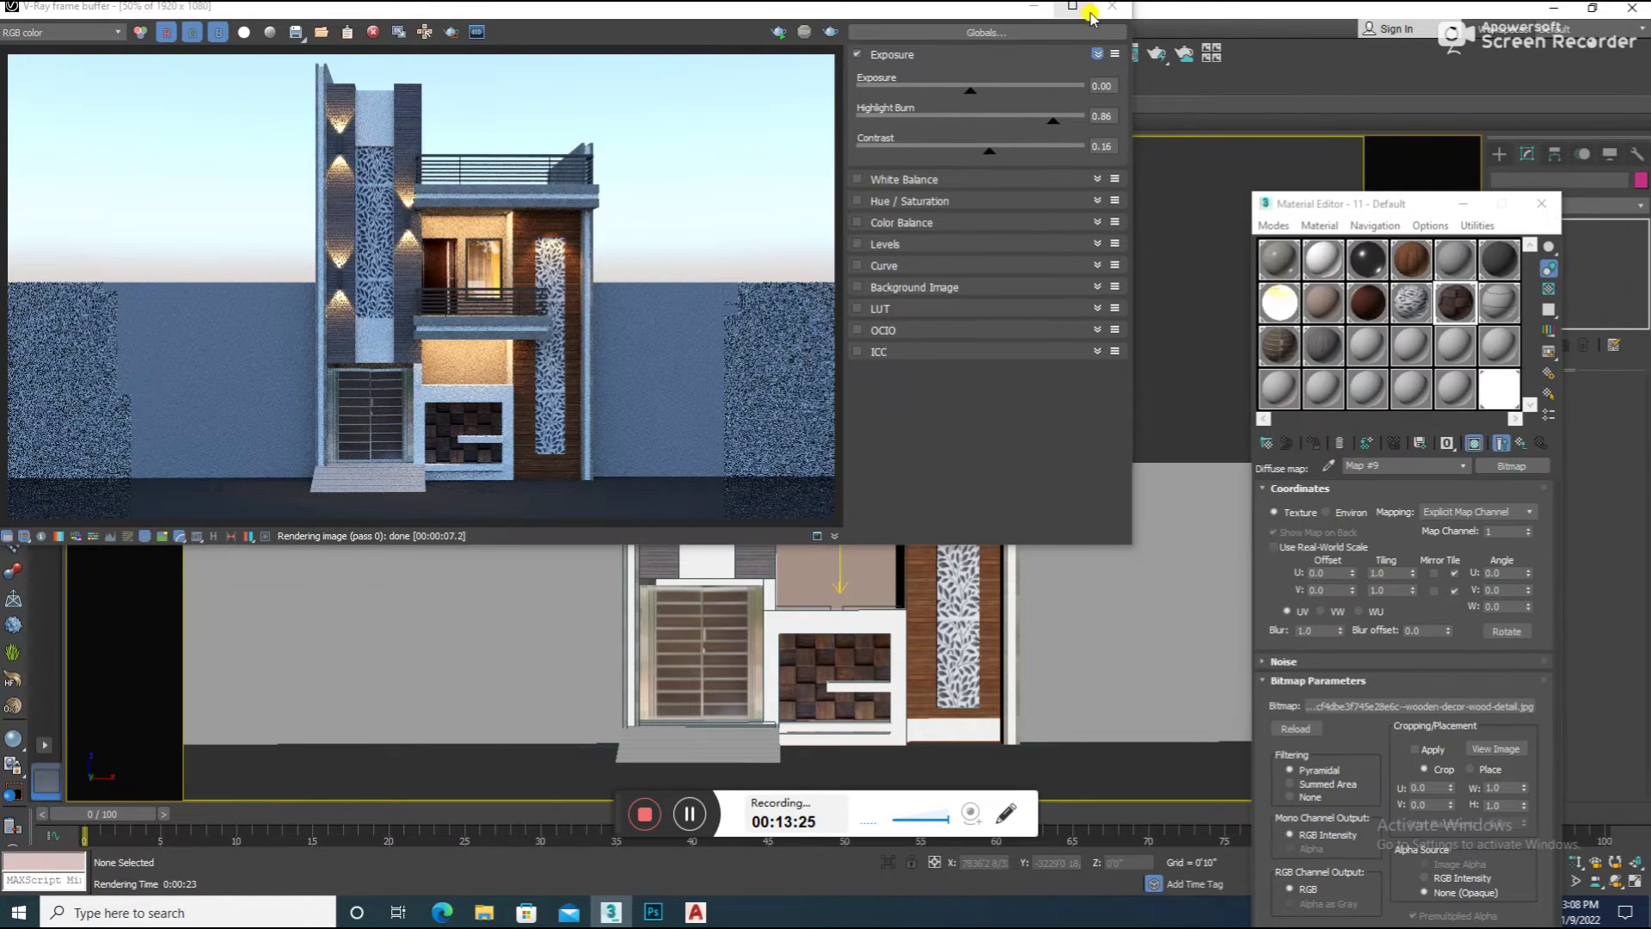
{"action": "left_click", "coordinate": [1088, 12]}
Clone a pillar wall light lower down the wall and flatten the copy
{"action": "left_click", "coordinate": [1605, 10]}
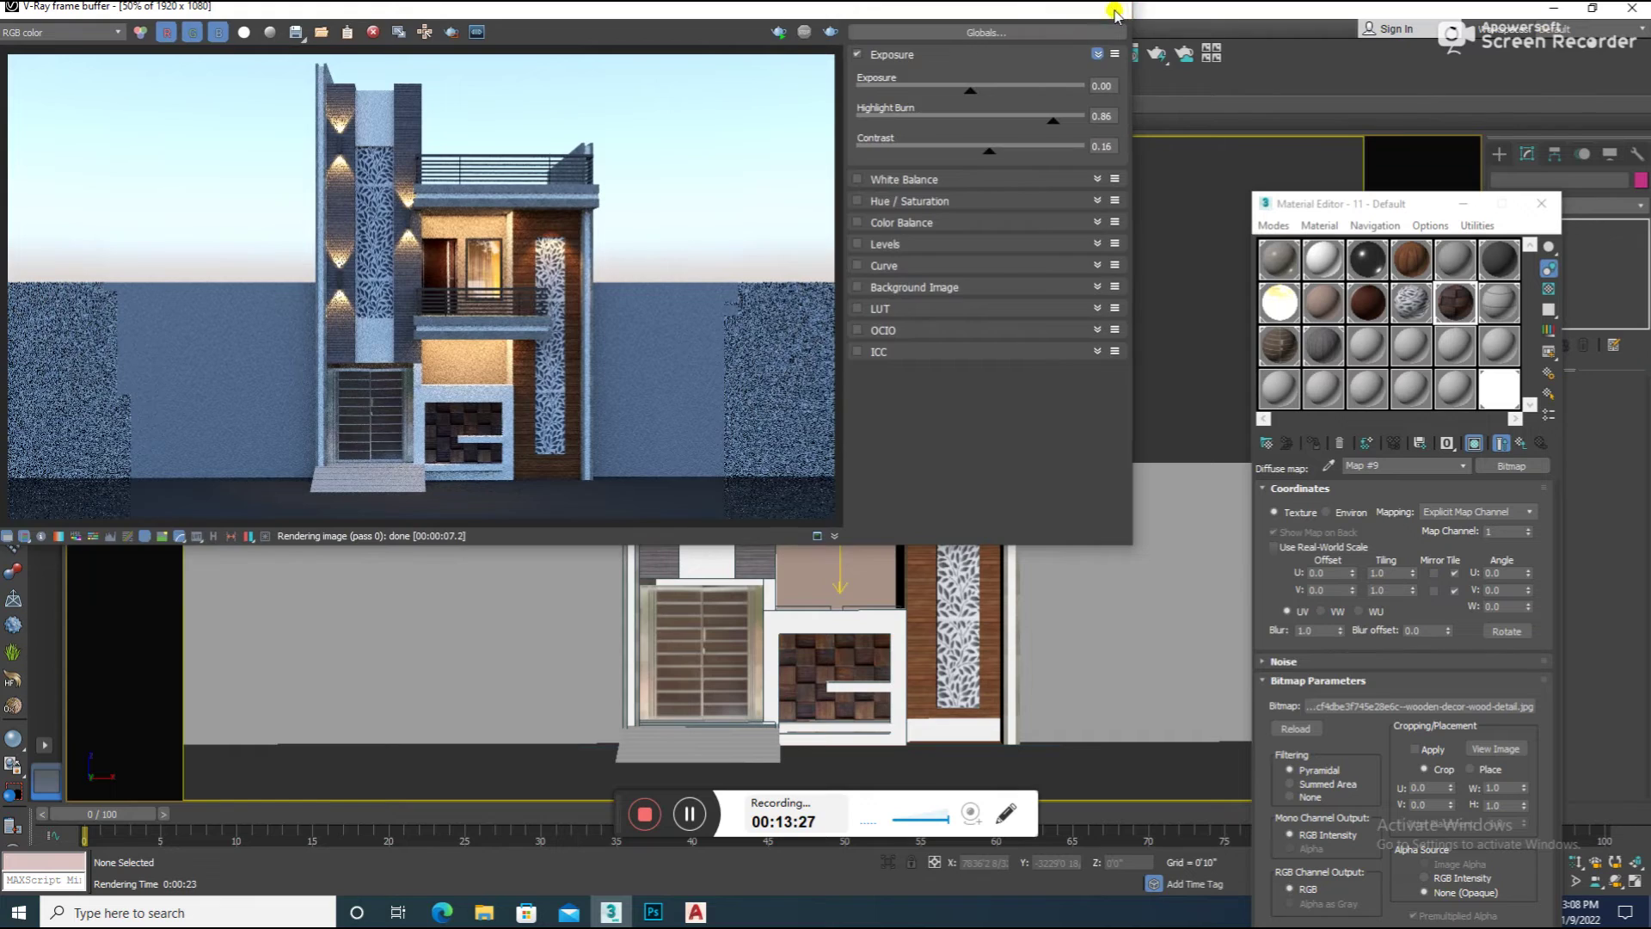
{"action": "left_click", "coordinate": [1118, 10]}
{"action": "left_click", "coordinate": [833, 384]}
{"action": "scroll", "coordinate": [833, 384], "scroll_direction": "up", "scroll_amount": 5}
{"action": "middle_click_drag", "start_coordinate": [840, 379], "coordinate": [912, 387], "text": "alt"}
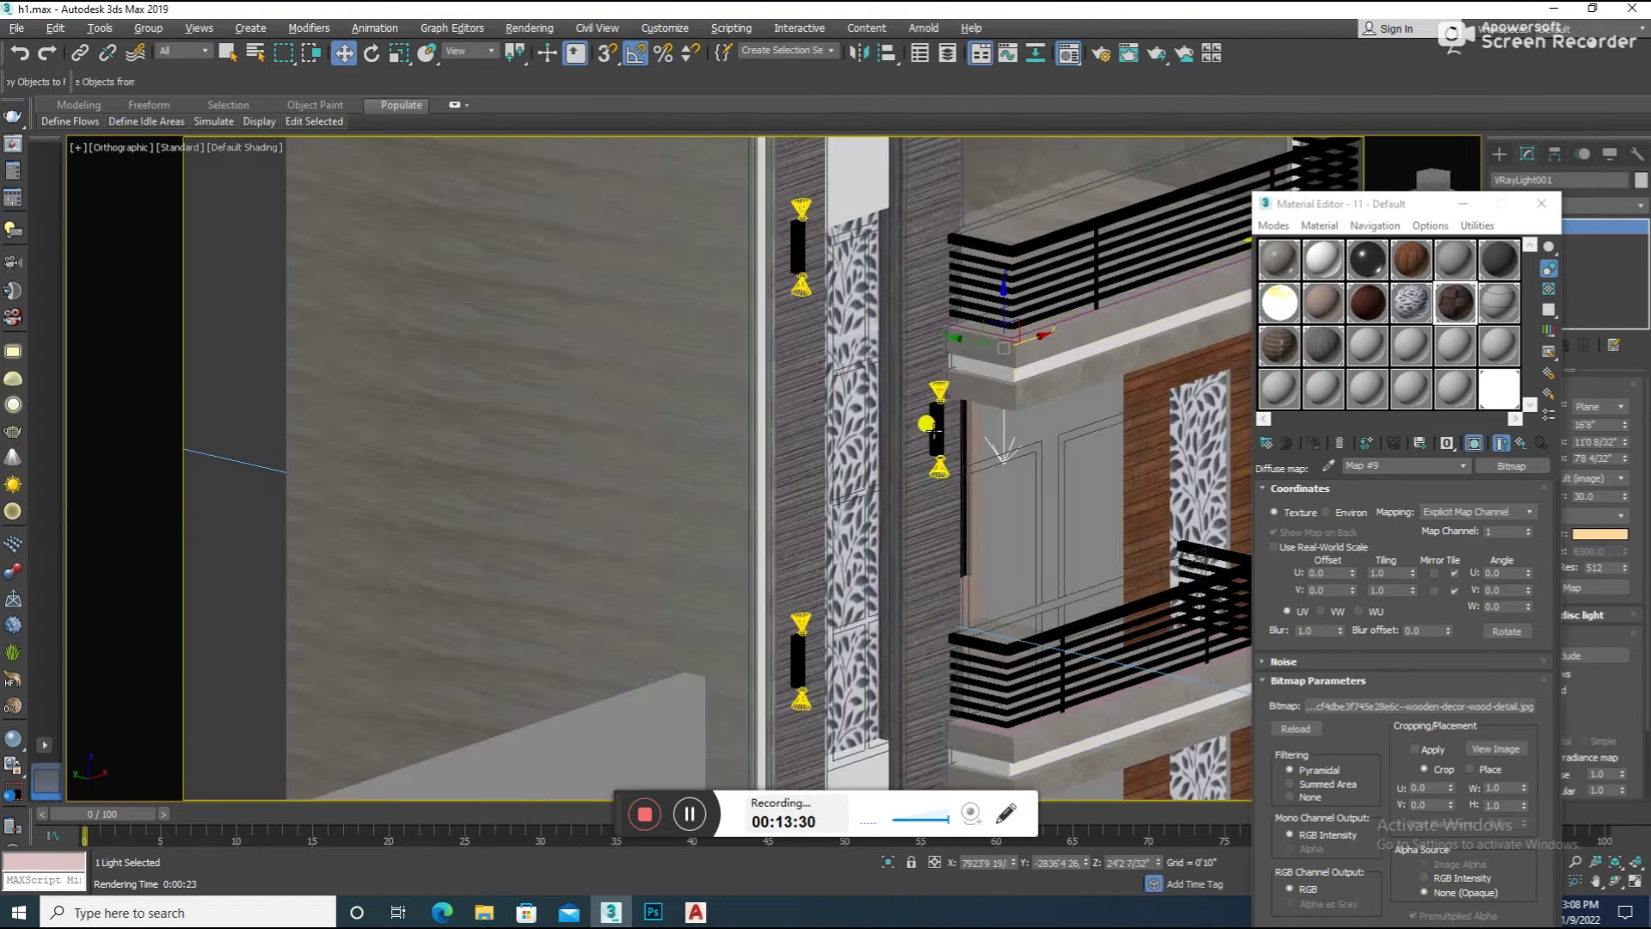
{"action": "left_click_drag", "start_coordinate": [989, 351], "coordinate": [999, 472], "text": "shift"}
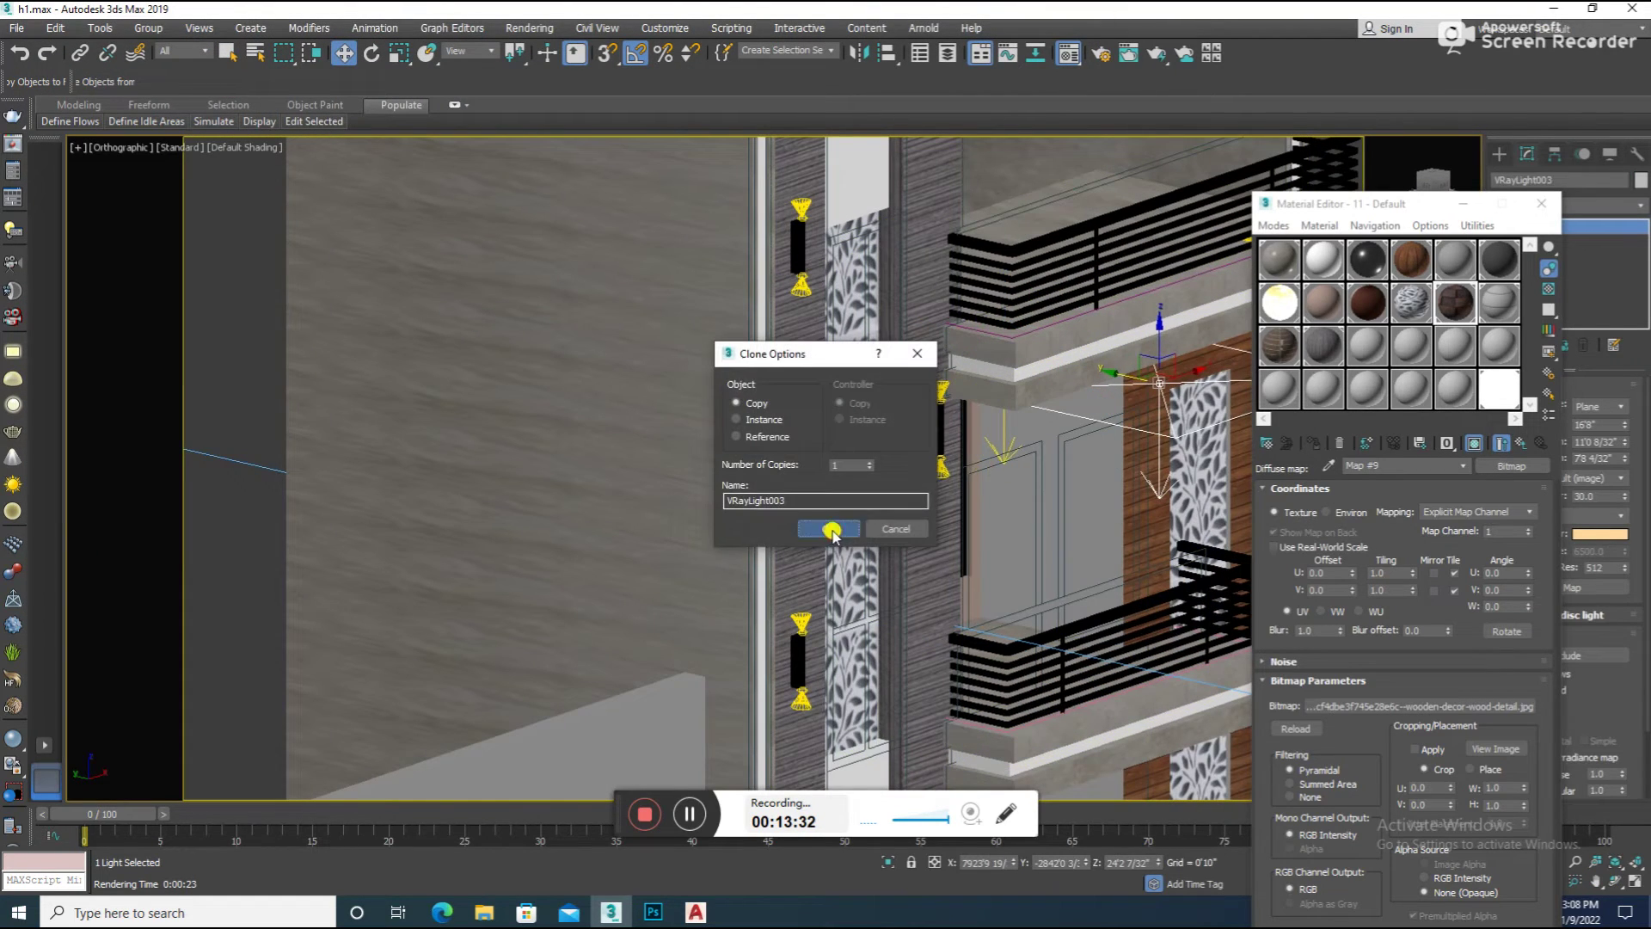
{"action": "left_click", "coordinate": [832, 531]}
{"action": "middle_click_drag", "start_coordinate": [833, 530], "coordinate": [451, 565]}
{"action": "key", "text": "r"}
{"action": "left_click_drag", "start_coordinate": [785, 418], "coordinate": [675, 384]}
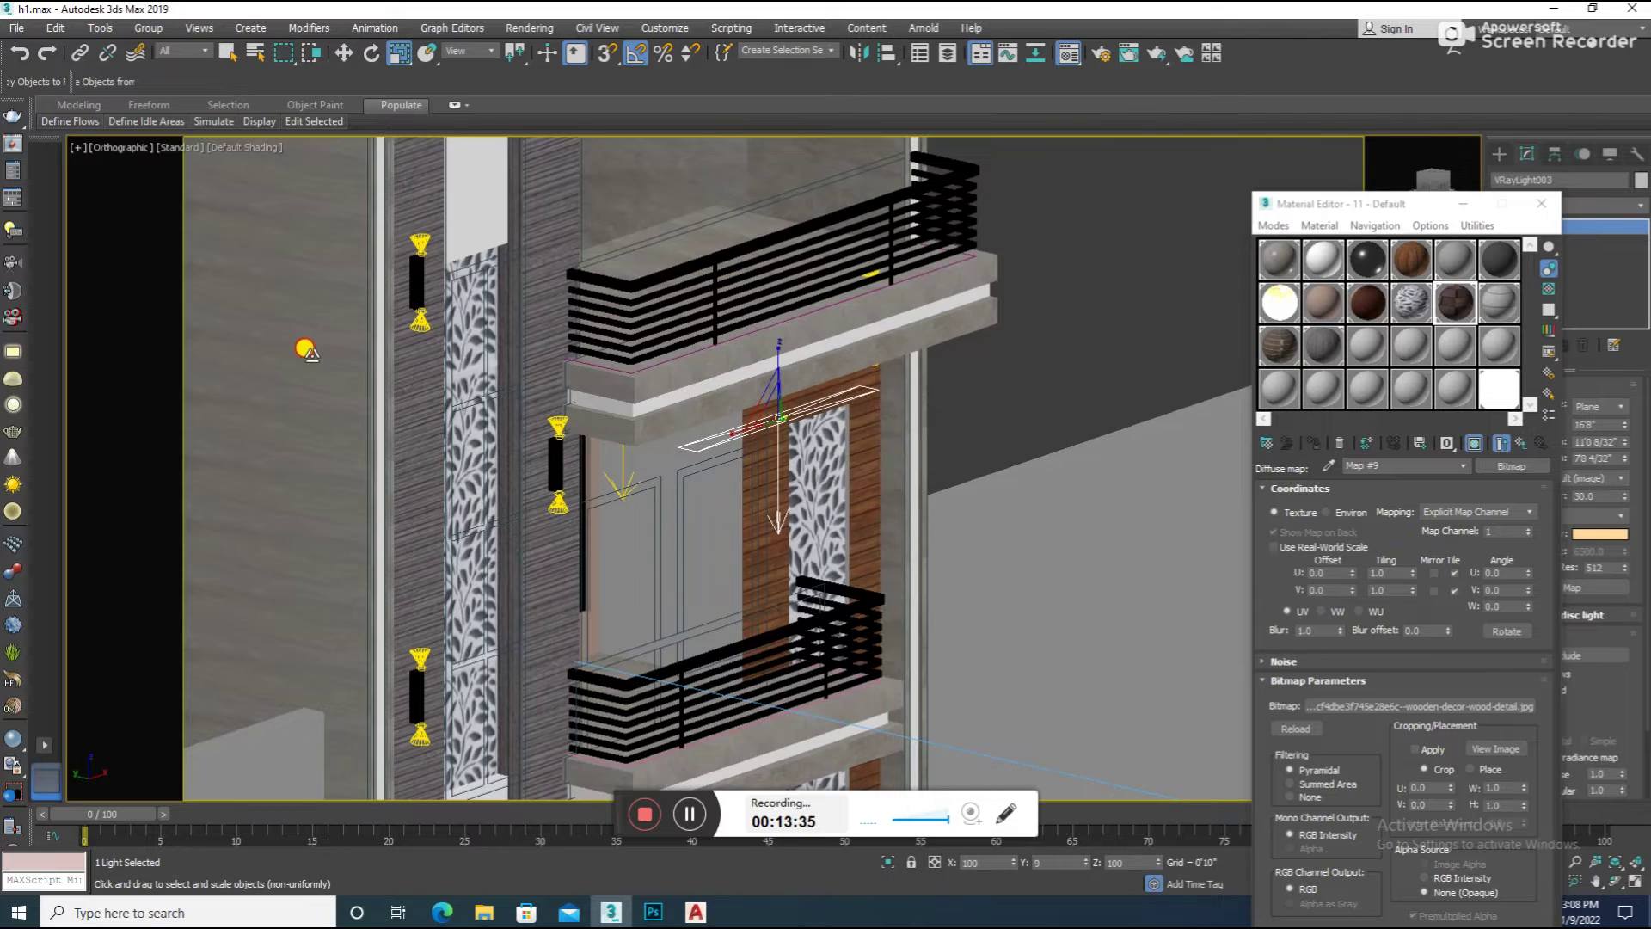
Raise the copied light in the front view to the top of the wood panel
{"action": "key", "text": "w"}
{"action": "key", "text": "f"}
{"action": "scroll", "coordinate": [850, 274], "scroll_direction": "down", "scroll_amount": 5}
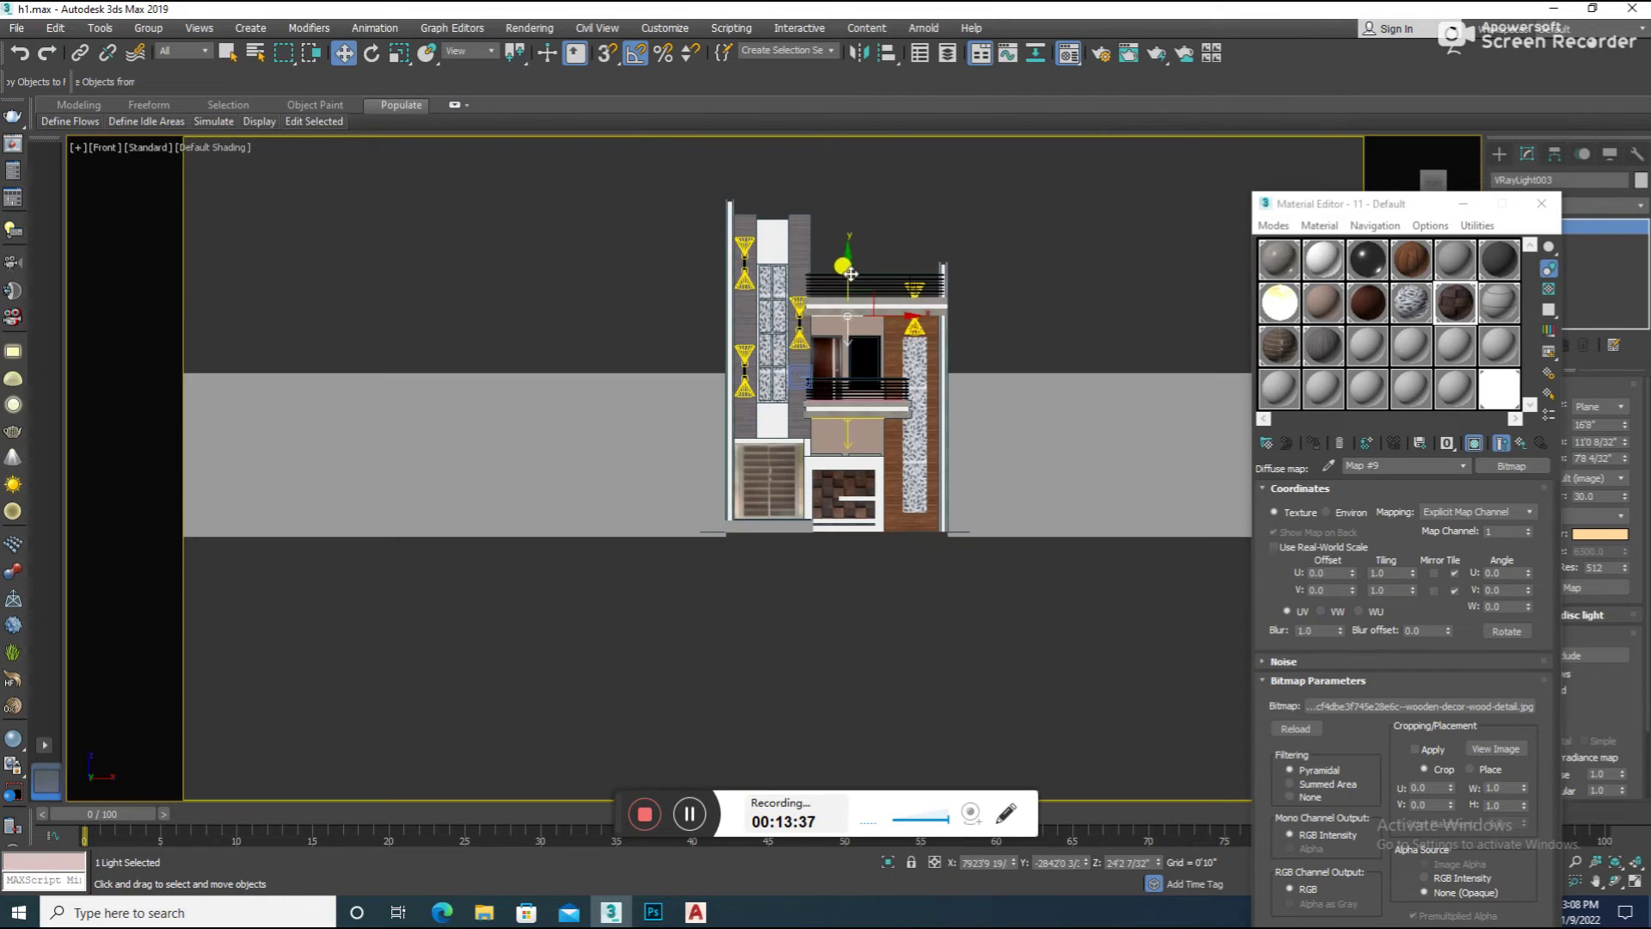
{"action": "scroll", "coordinate": [869, 437], "scroll_direction": "up", "scroll_amount": 5}
{"action": "scroll", "coordinate": [869, 437], "scroll_direction": "up", "scroll_amount": 5}
{"action": "left_click_drag", "start_coordinate": [795, 489], "coordinate": [847, 169]}
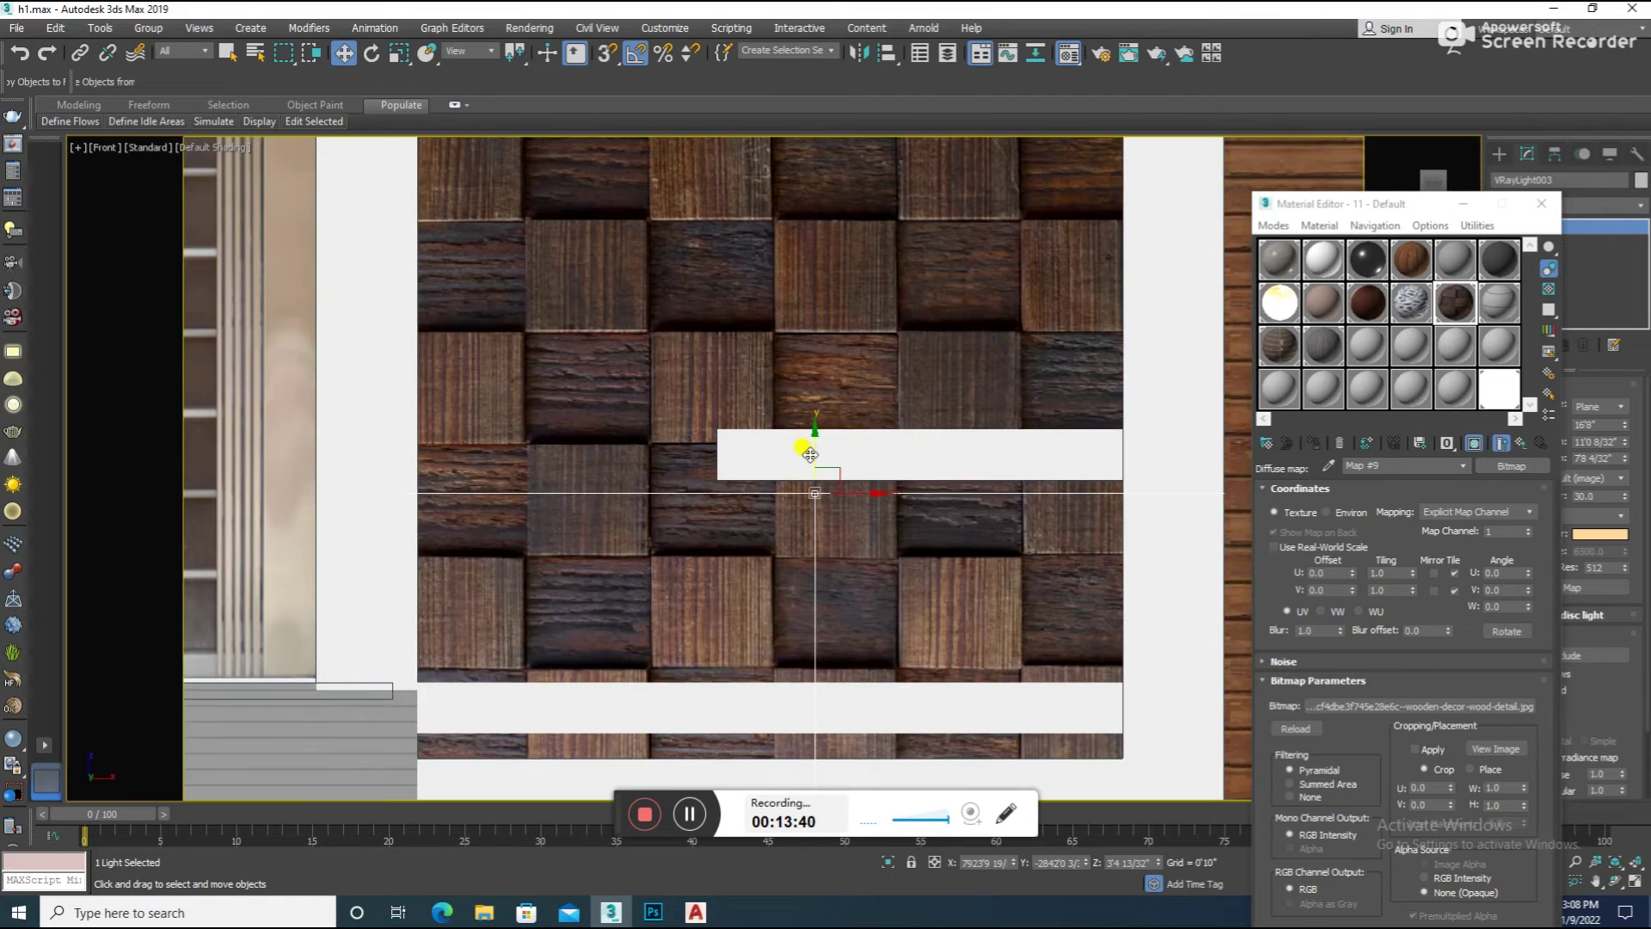
{"action": "scroll", "coordinate": [847, 170], "scroll_direction": "up", "scroll_amount": 2}
{"action": "mouse_move", "coordinate": [785, 368]}
{"action": "left_mouse_down"}
{"action": "mouse_move", "coordinate": [817, 344]}
{"action": "mouse_move", "coordinate": [818, 277]}
{"action": "mouse_move", "coordinate": [832, 280]}
{"action": "left_mouse_up"}
{"action": "scroll", "coordinate": [831, 279], "scroll_direction": "down", "scroll_amount": 3}
Shift the panel light VRayLight003 slightly left in the front wireframe view
{"action": "mouse_move", "coordinate": [837, 339]}
{"action": "middle_mouse_down", "text": "alt"}
{"action": "mouse_move", "coordinate": [922, 406]}
{"action": "mouse_move", "coordinate": [737, 295]}
{"action": "mouse_move", "coordinate": [802, 355]}
{"action": "mouse_move", "coordinate": [559, 271]}
{"action": "middle_mouse_up", "text": "alt"}
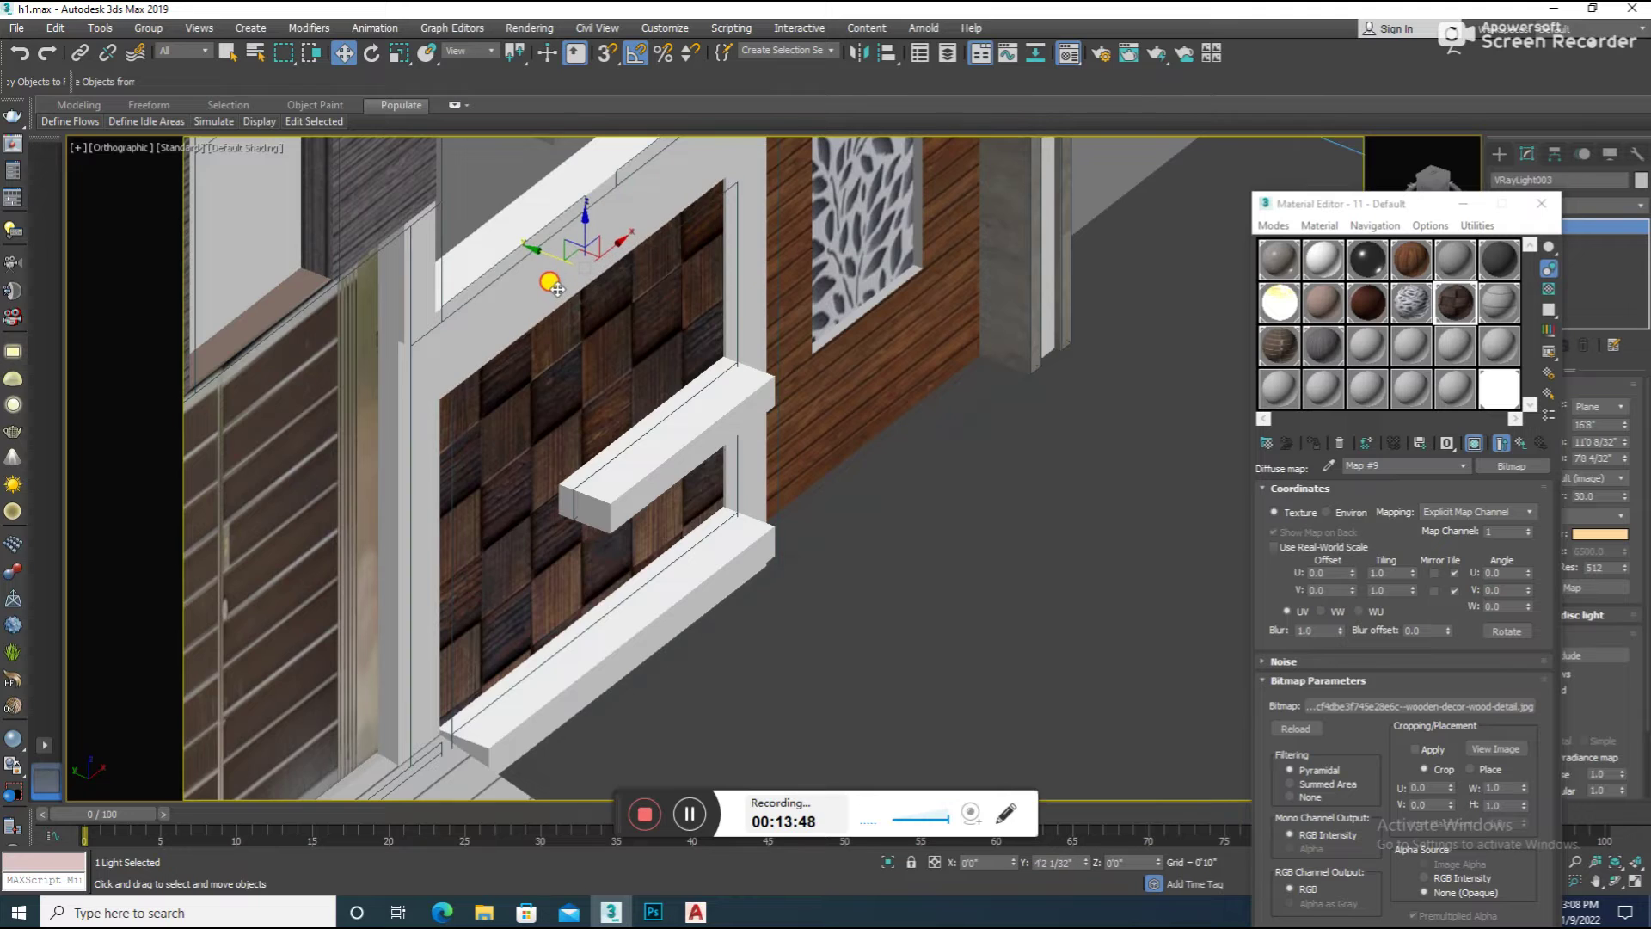
{"action": "key", "text": "f"}
{"action": "scroll", "coordinate": [689, 306], "scroll_direction": "down", "scroll_amount": 5}
{"action": "middle_click_drag", "start_coordinate": [700, 276], "coordinate": [763, 339]}
{"action": "key", "text": "F3"}
{"action": "key", "text": "F3"}
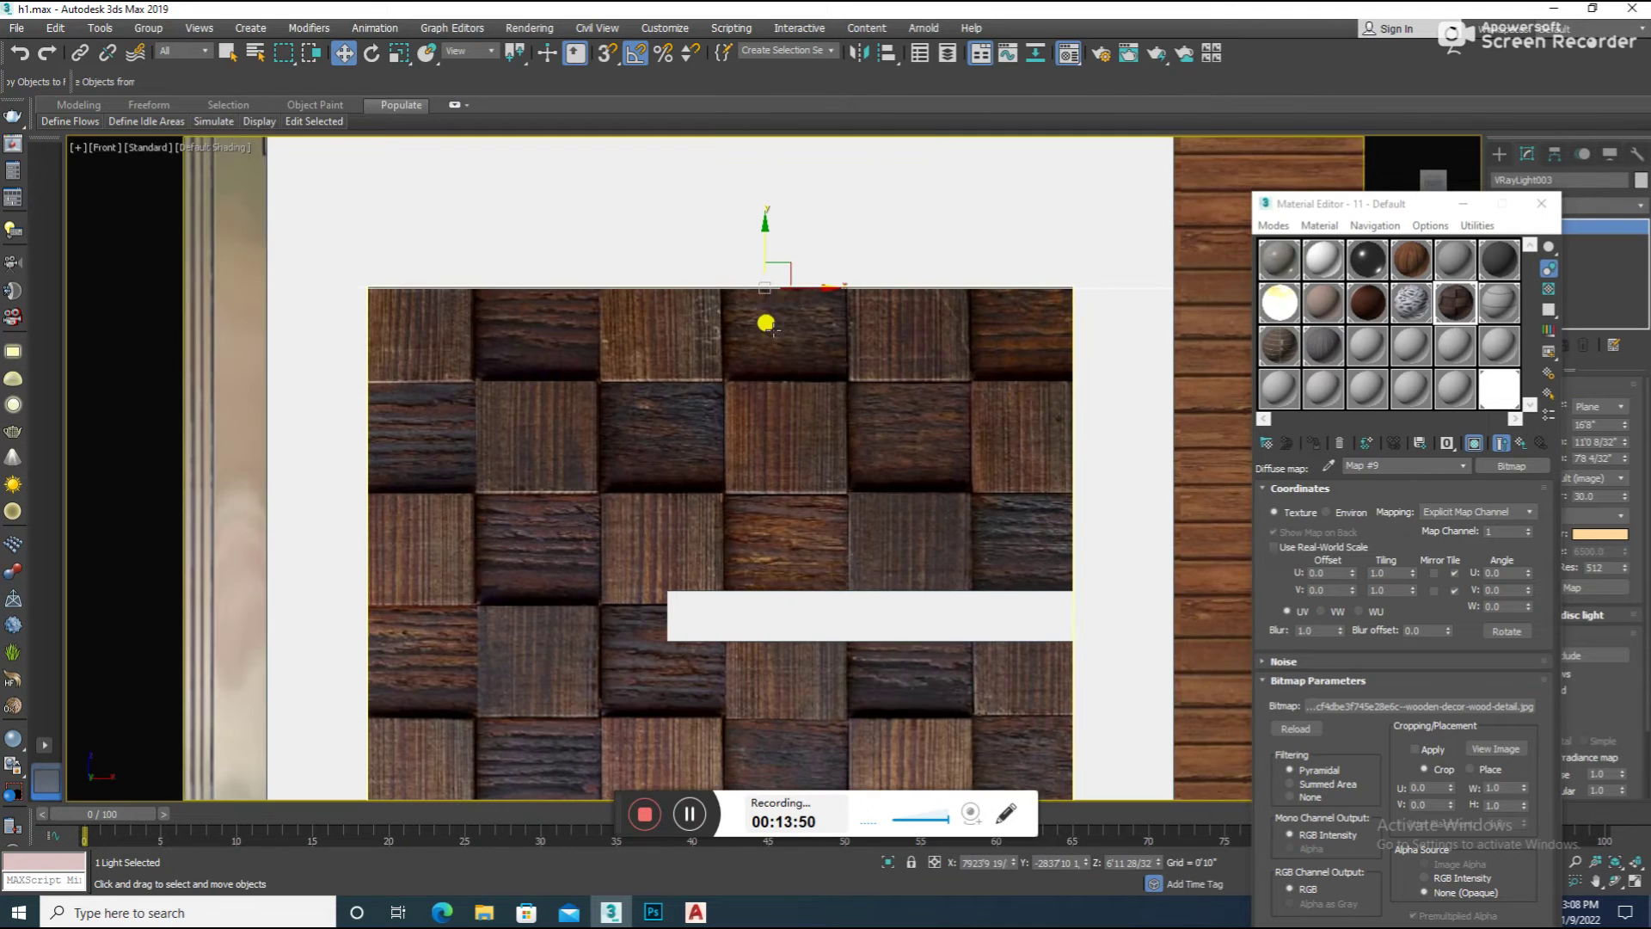
{"action": "key", "text": "F3"}
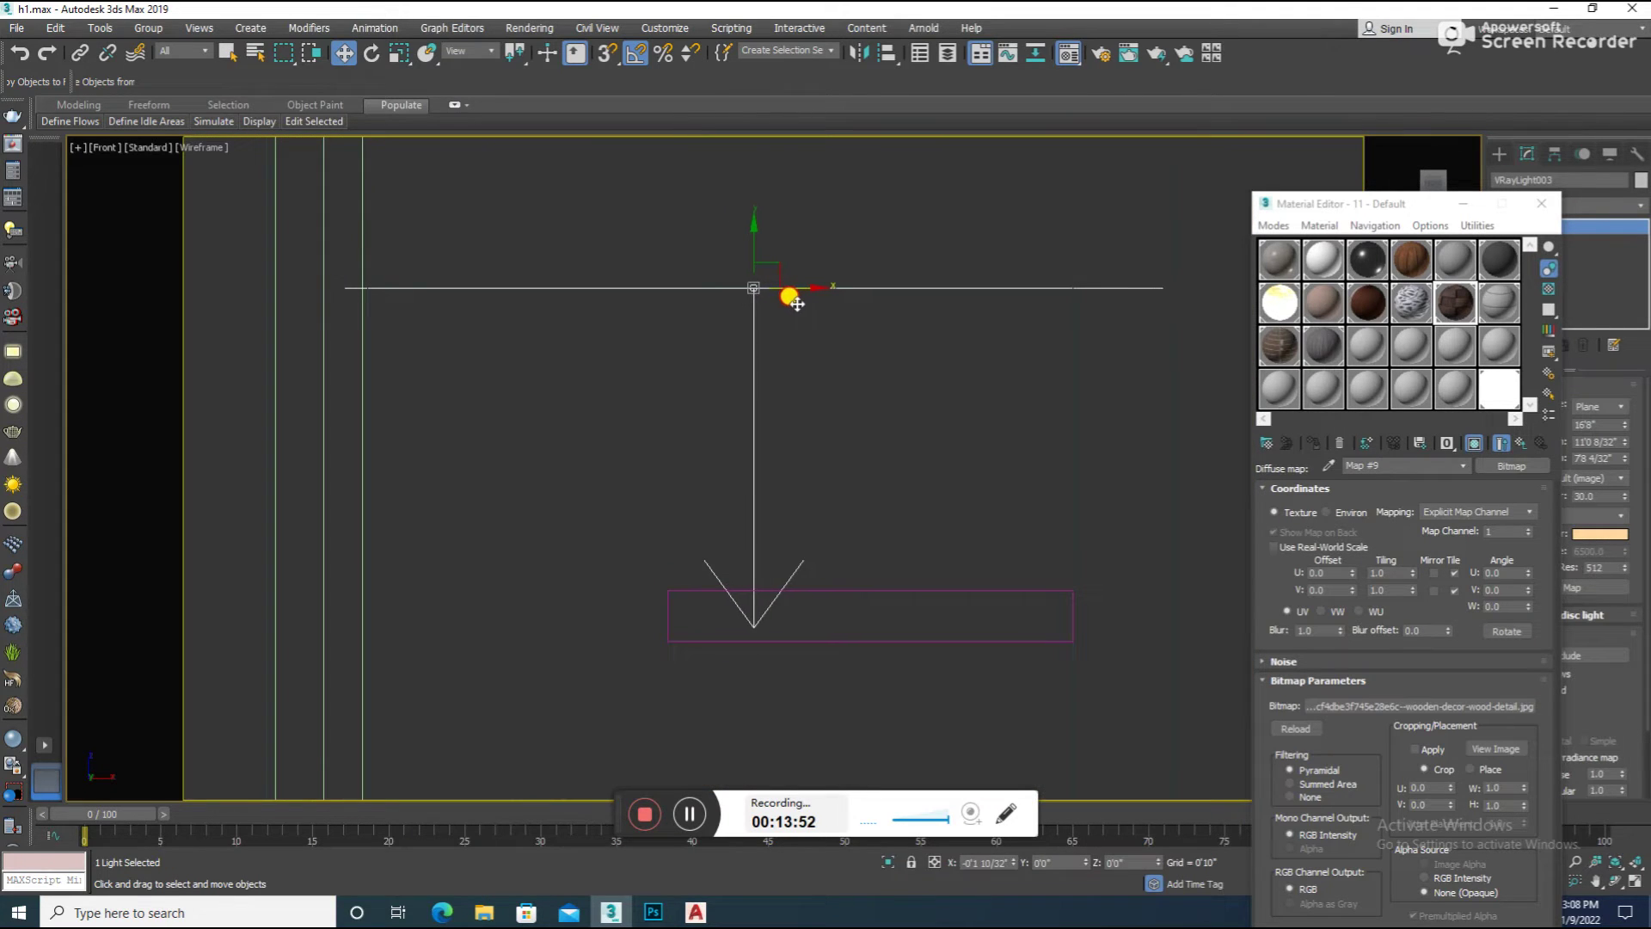
{"action": "key", "text": "r"}
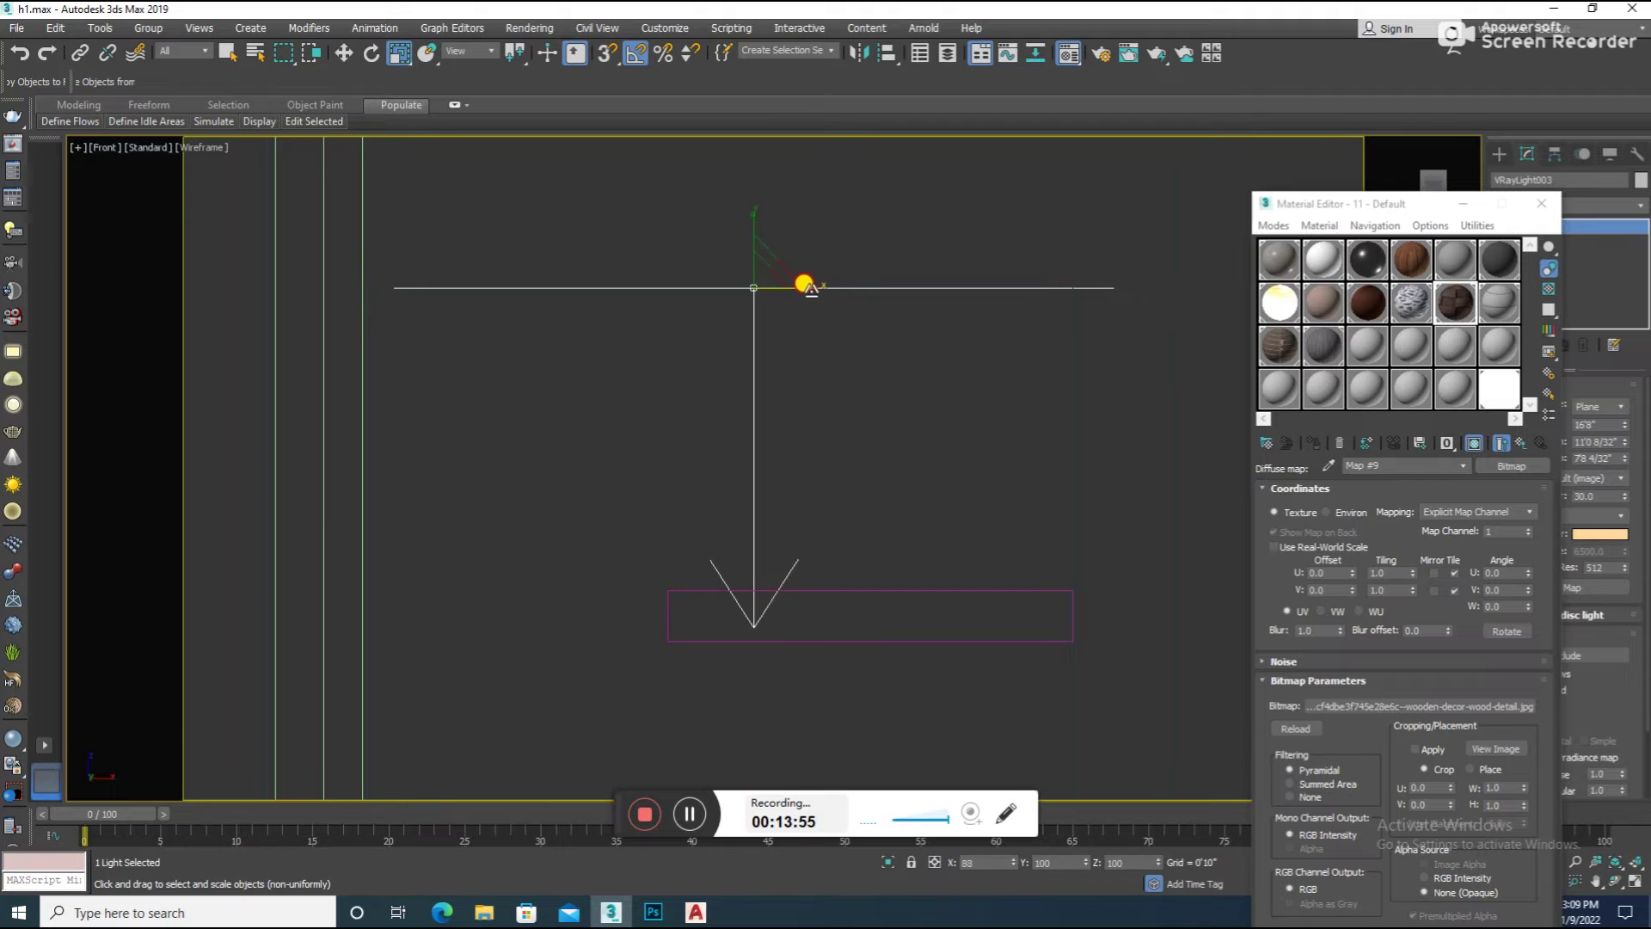
{"action": "left_click_drag", "start_coordinate": [796, 290], "coordinate": [772, 290]}
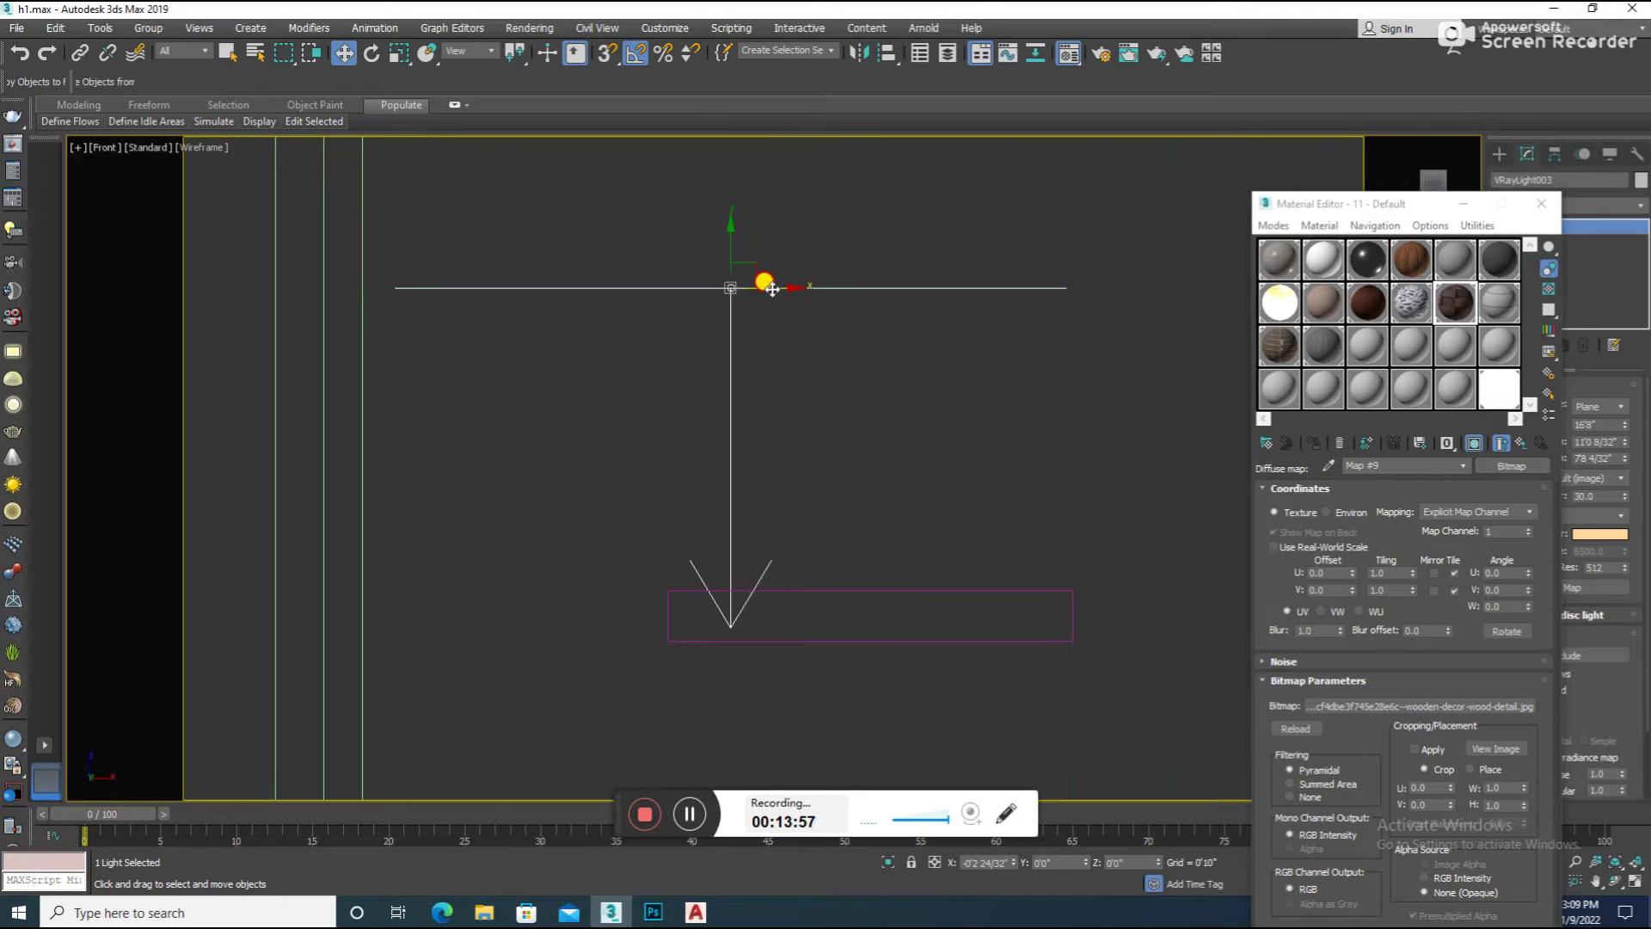
{"action": "middle_click_drag", "start_coordinate": [778, 314], "coordinate": [874, 379], "text": "alt"}
{"action": "key", "text": "F3"}
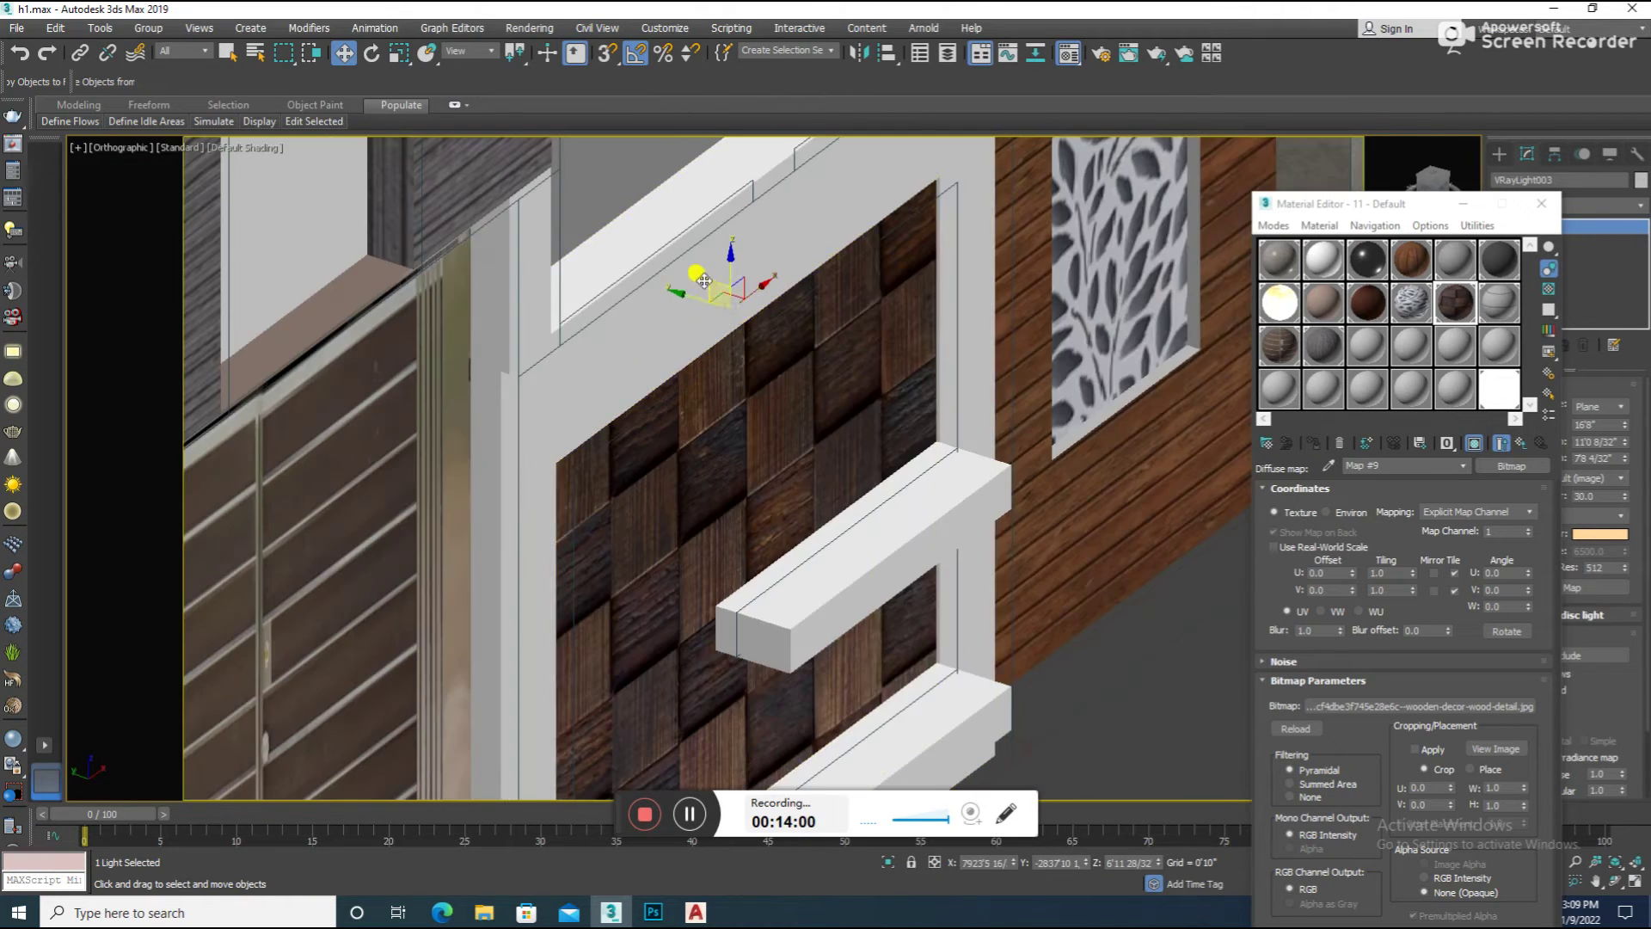
Test-render the VRayCam001 camera view with V-Ray
{"action": "key", "text": "c"}
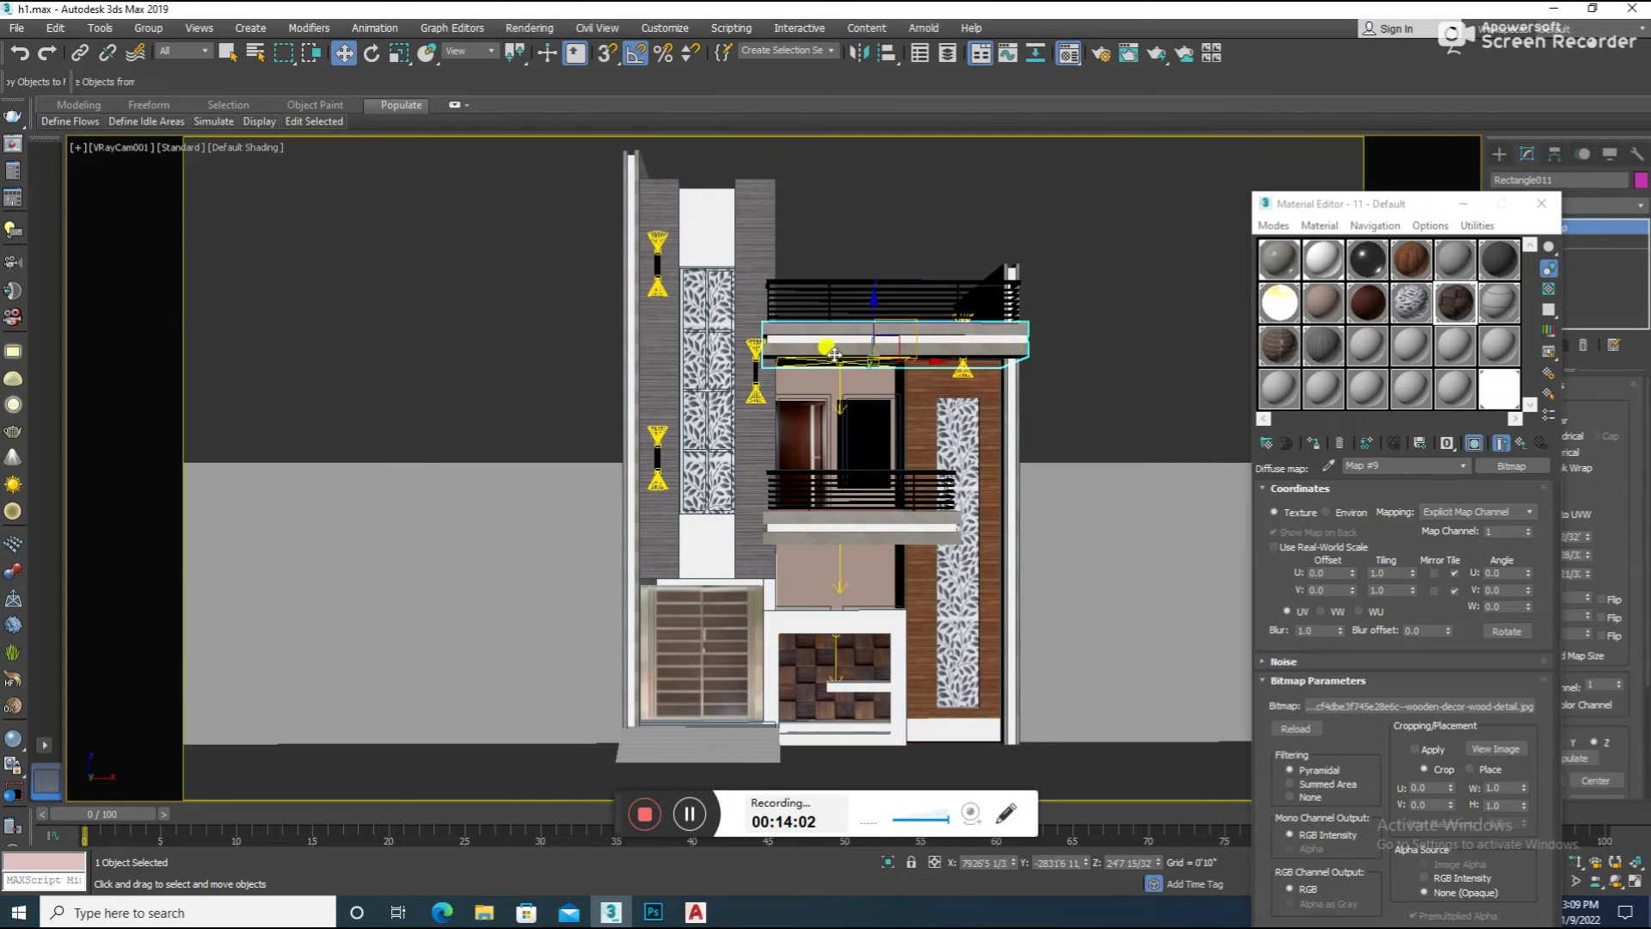
{"action": "key", "text": "shift+q"}
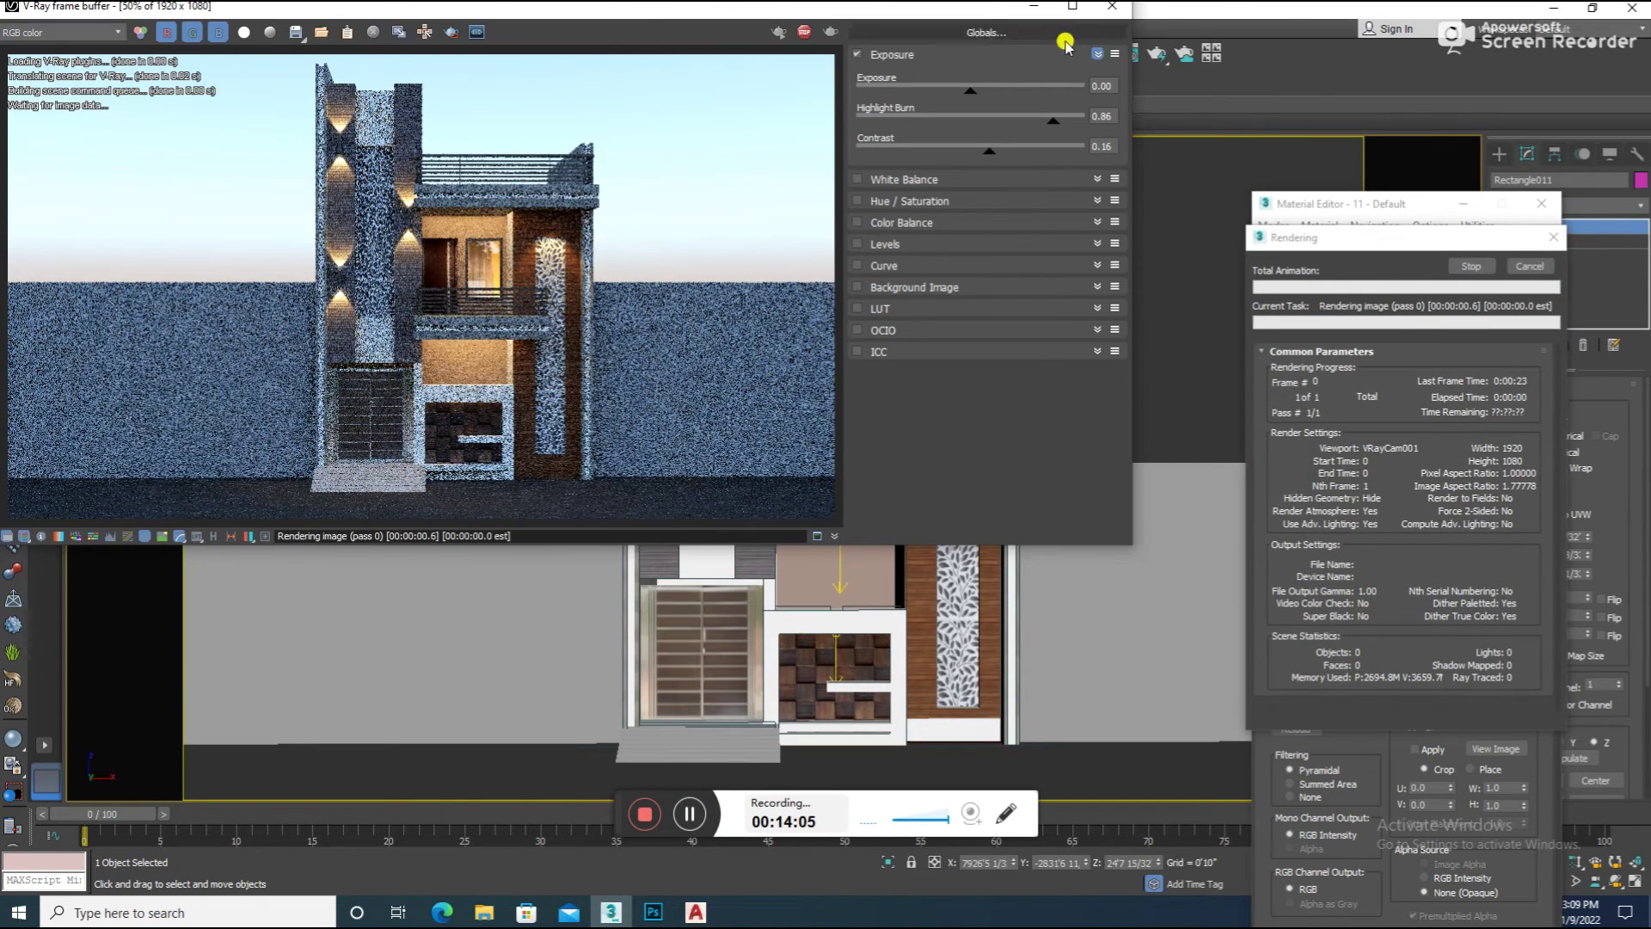
{"action": "left_click", "coordinate": [1101, 10]}
Reselect the light above the wood panel and test-render the camera view twice more
{"action": "left_click", "coordinate": [830, 638]}
{"action": "scroll", "coordinate": [835, 636], "scroll_direction": "up", "scroll_amount": 5}
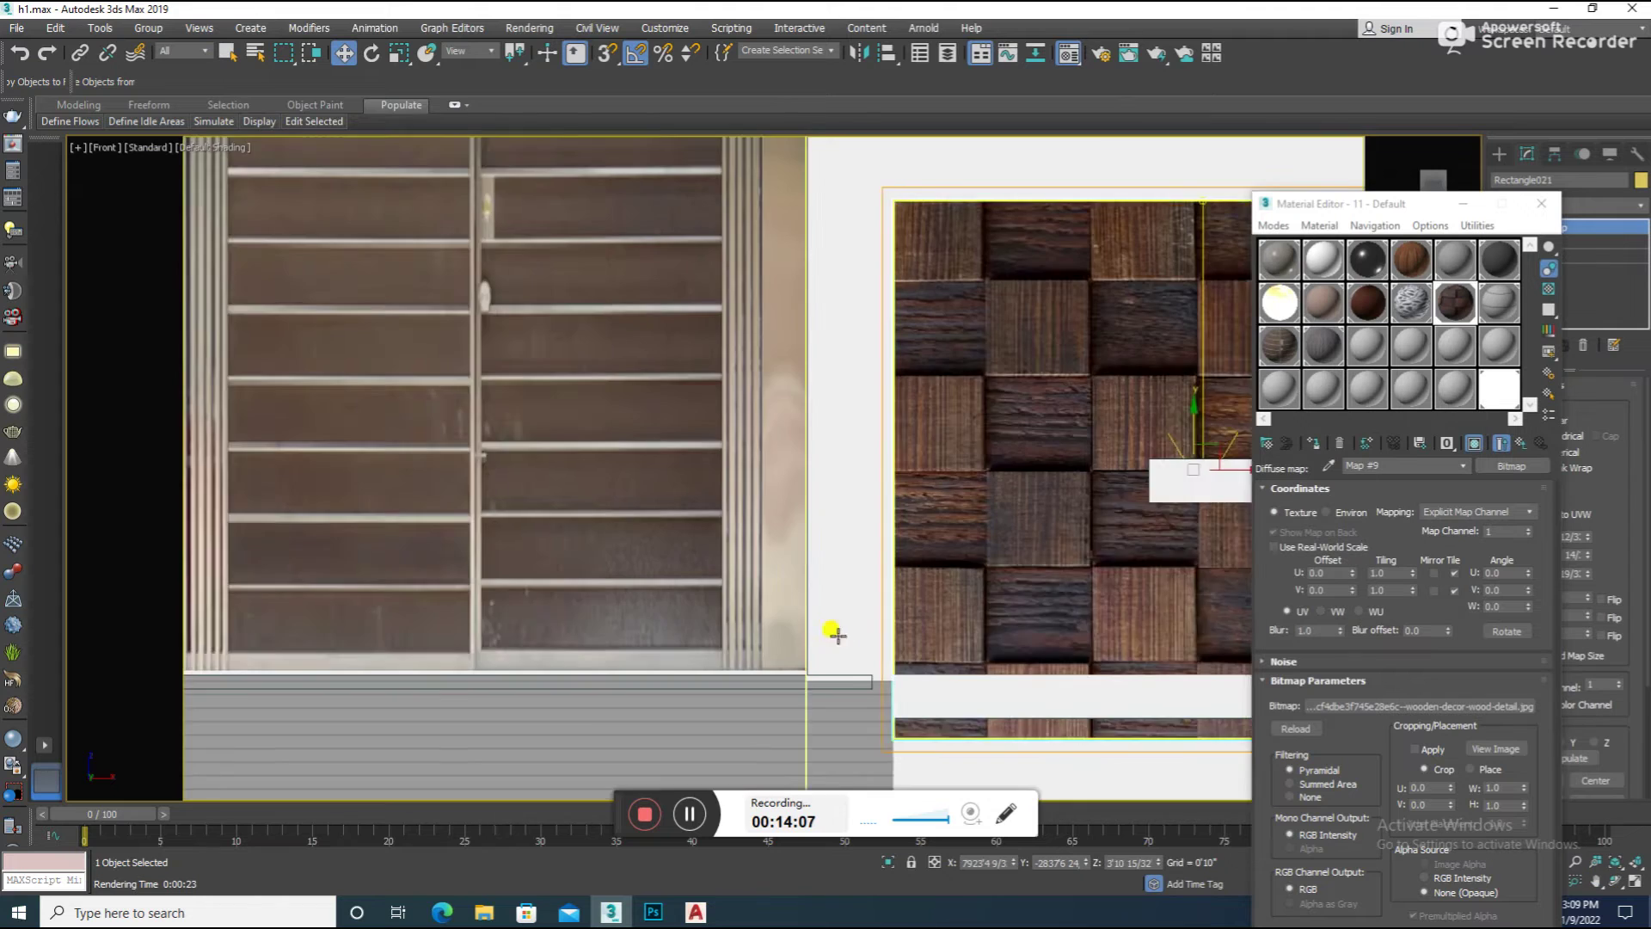
{"action": "scroll", "coordinate": [886, 555], "scroll_direction": "up", "scroll_amount": 3}
{"action": "key", "text": "F3"}
{"action": "left_click", "coordinate": [774, 276]}
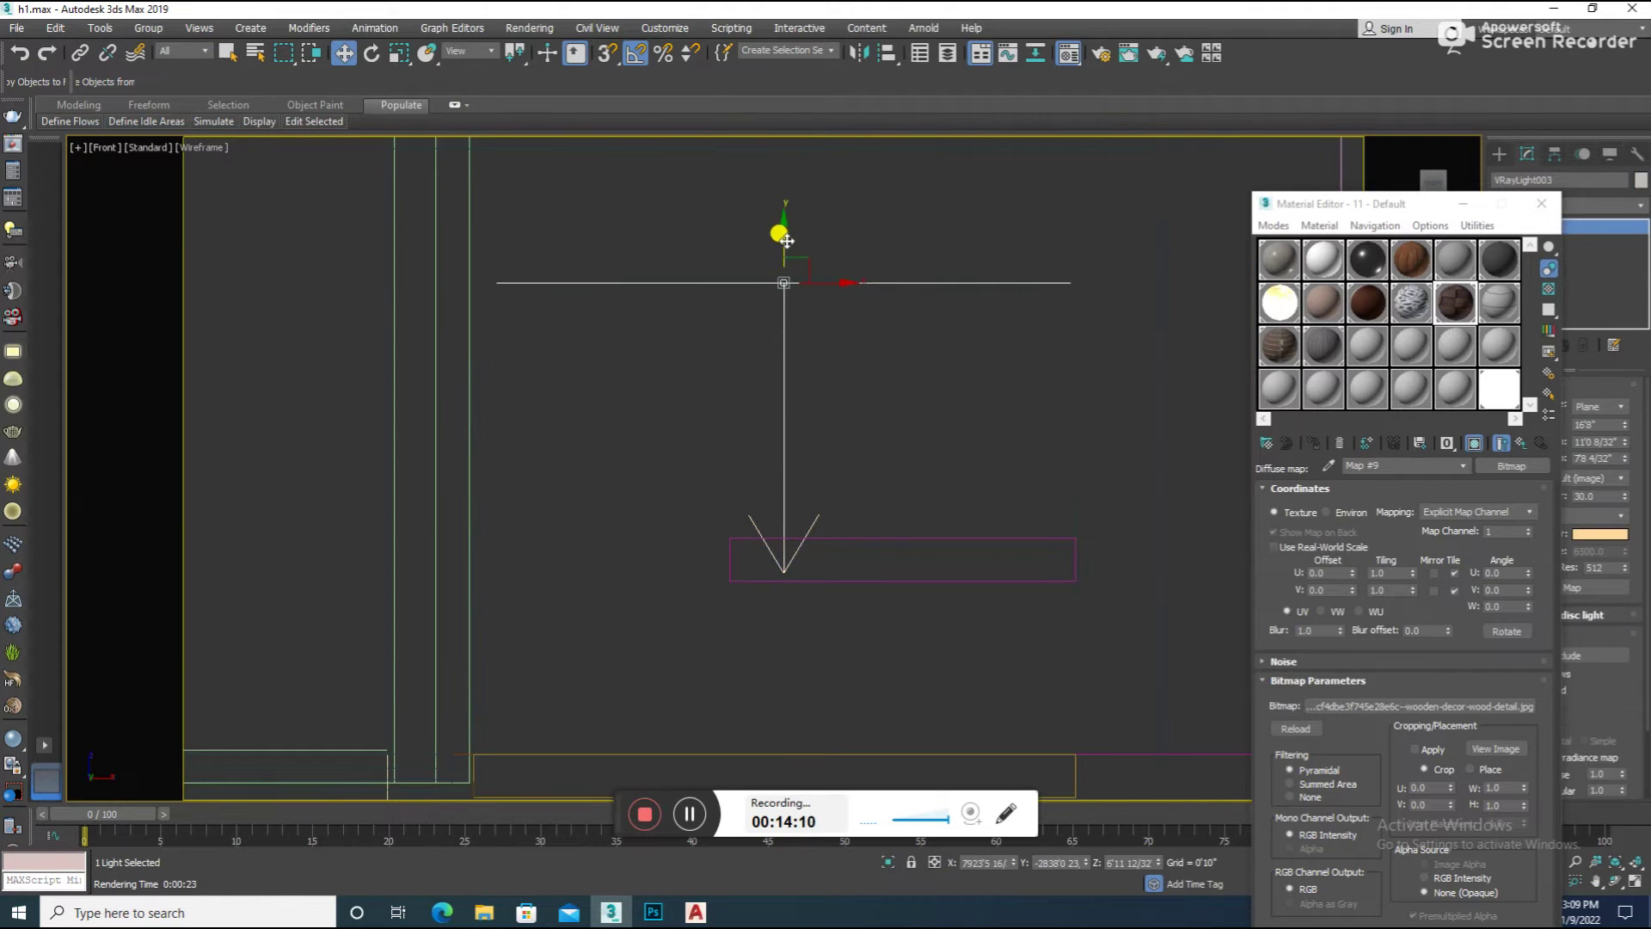
{"action": "key", "text": "c"}
{"action": "key", "text": "F3"}
{"action": "key", "text": "shift+q"}
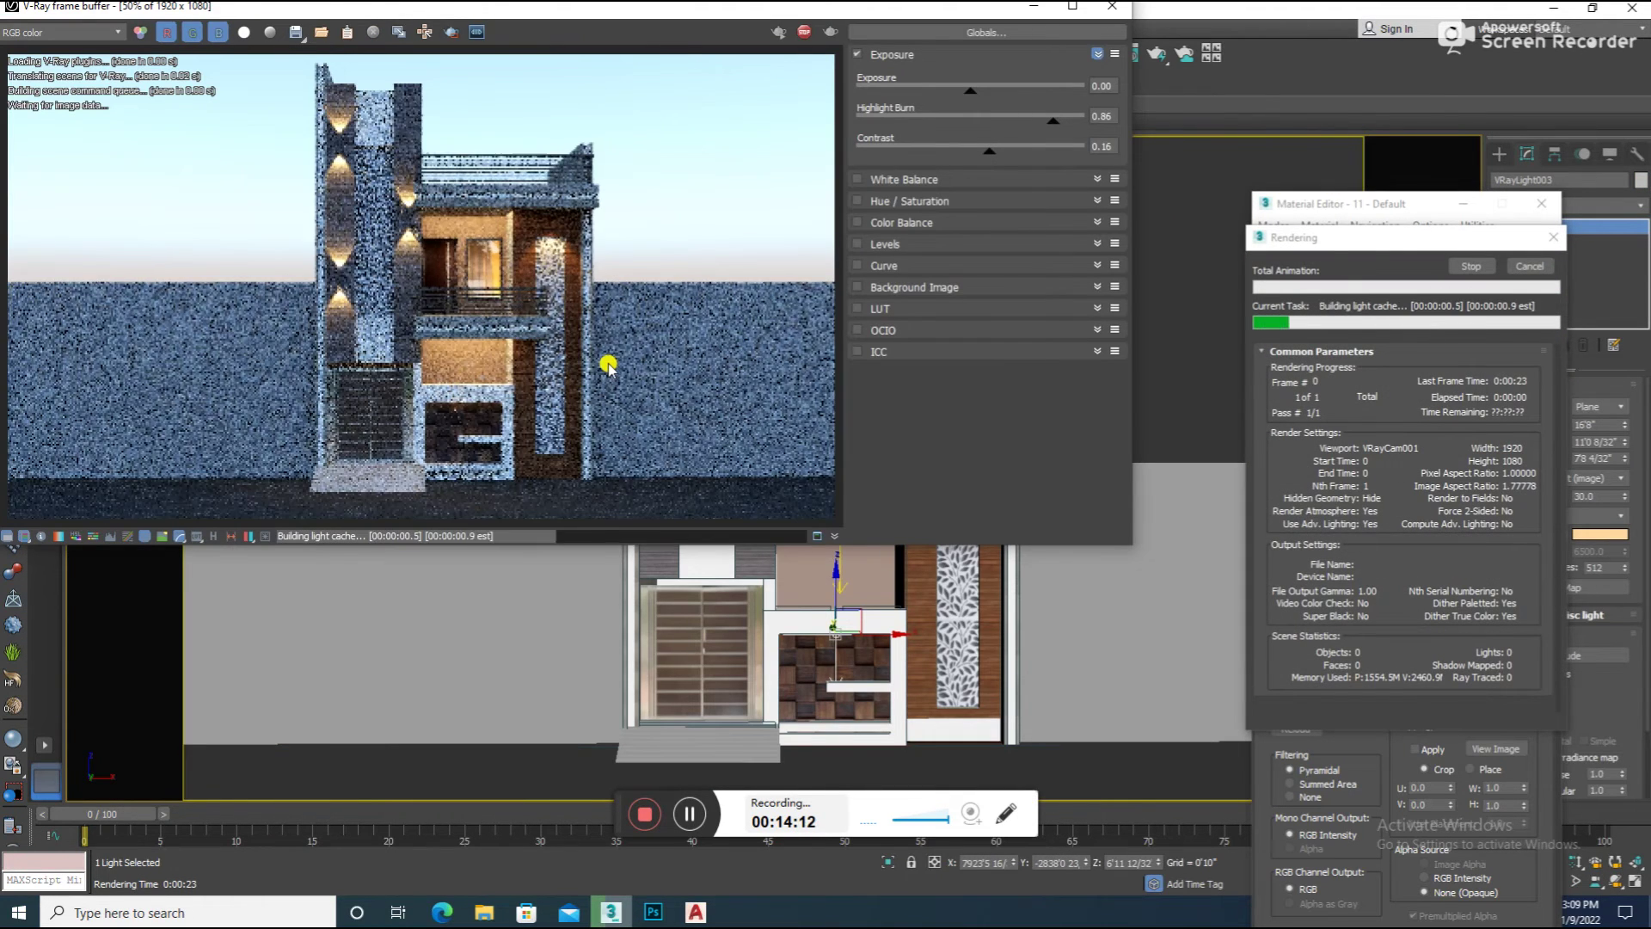
{"action": "left_click", "coordinate": [1113, 6]}
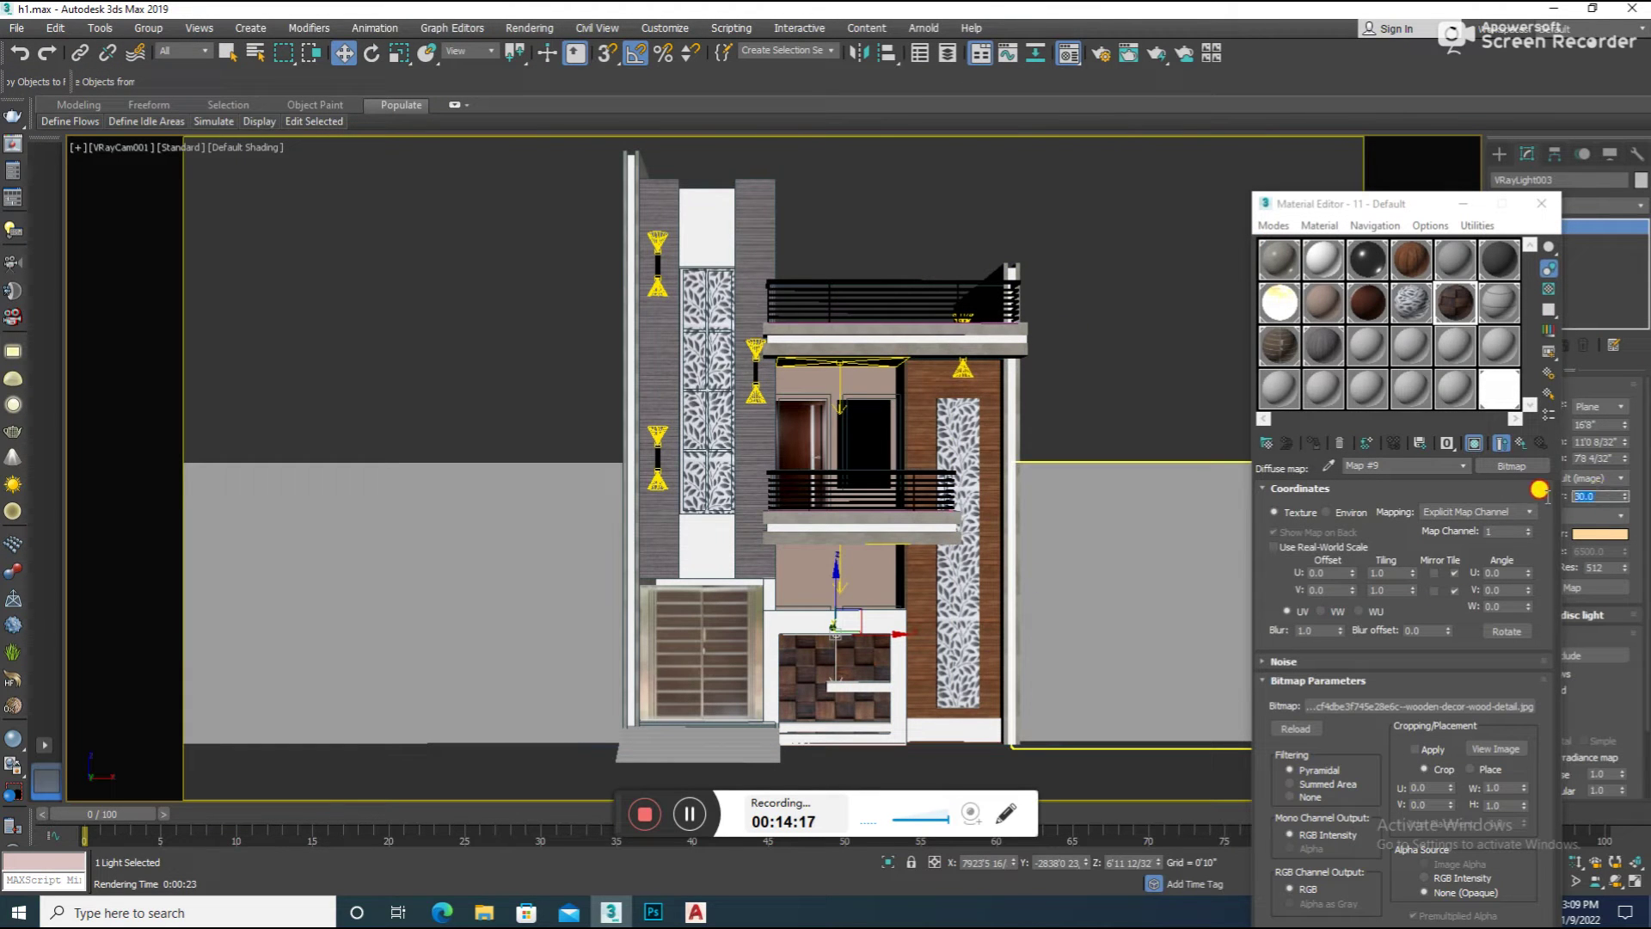
{"action": "key", "text": "shift+q"}
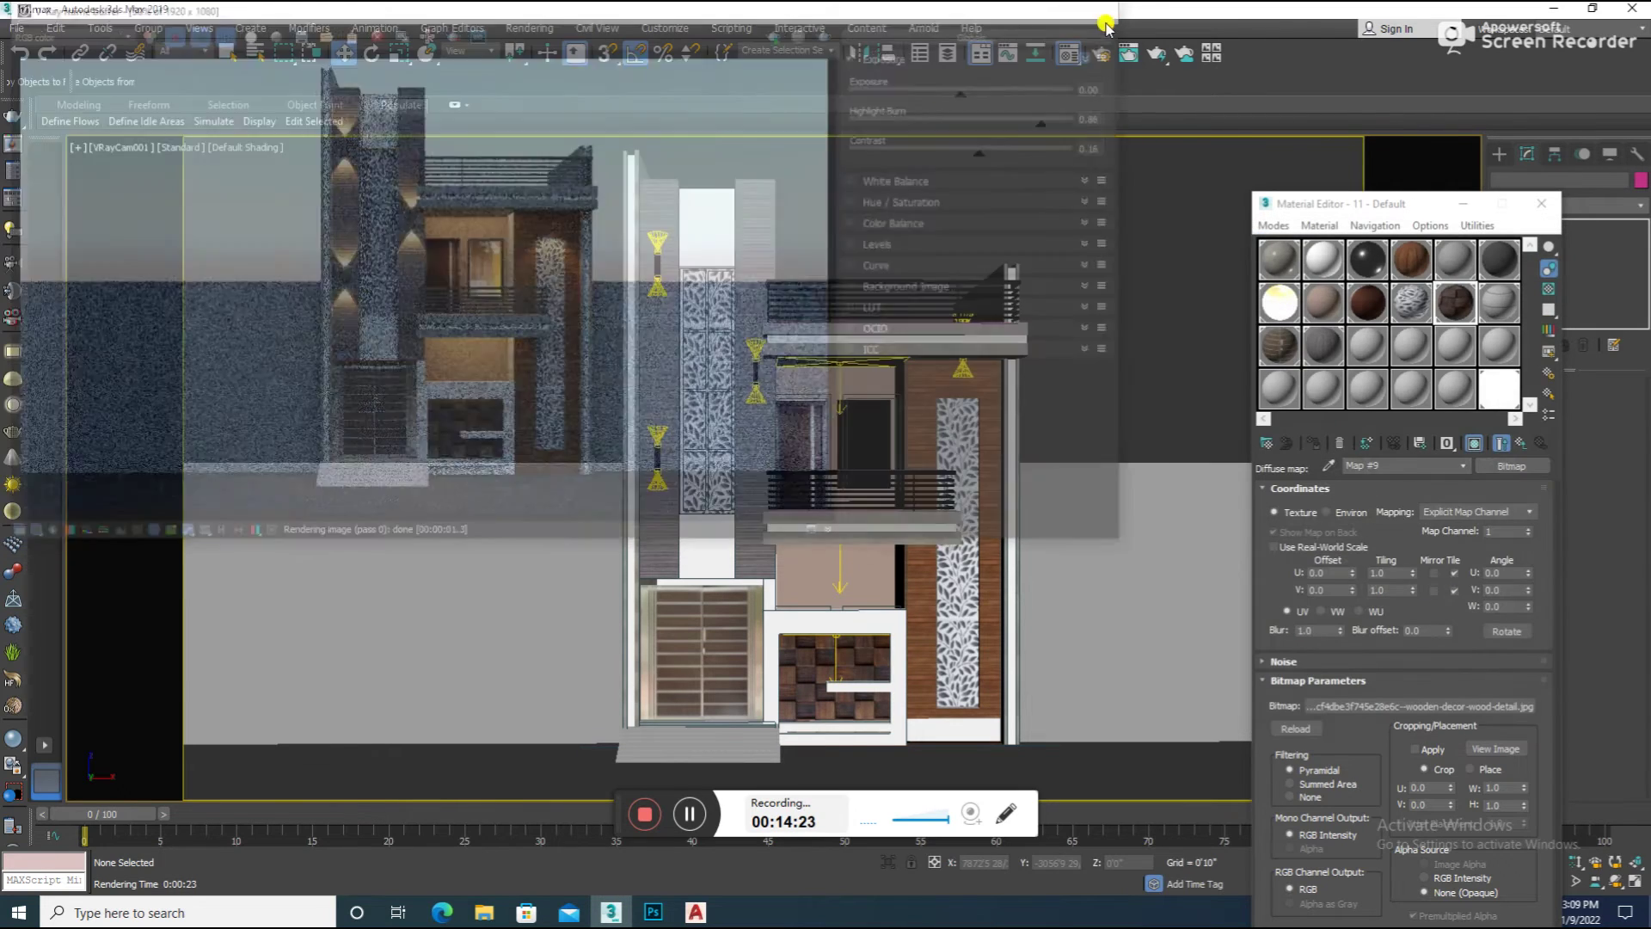
{"action": "left_click", "coordinate": [1113, 6]}
{"action": "left_click", "coordinate": [839, 465]}
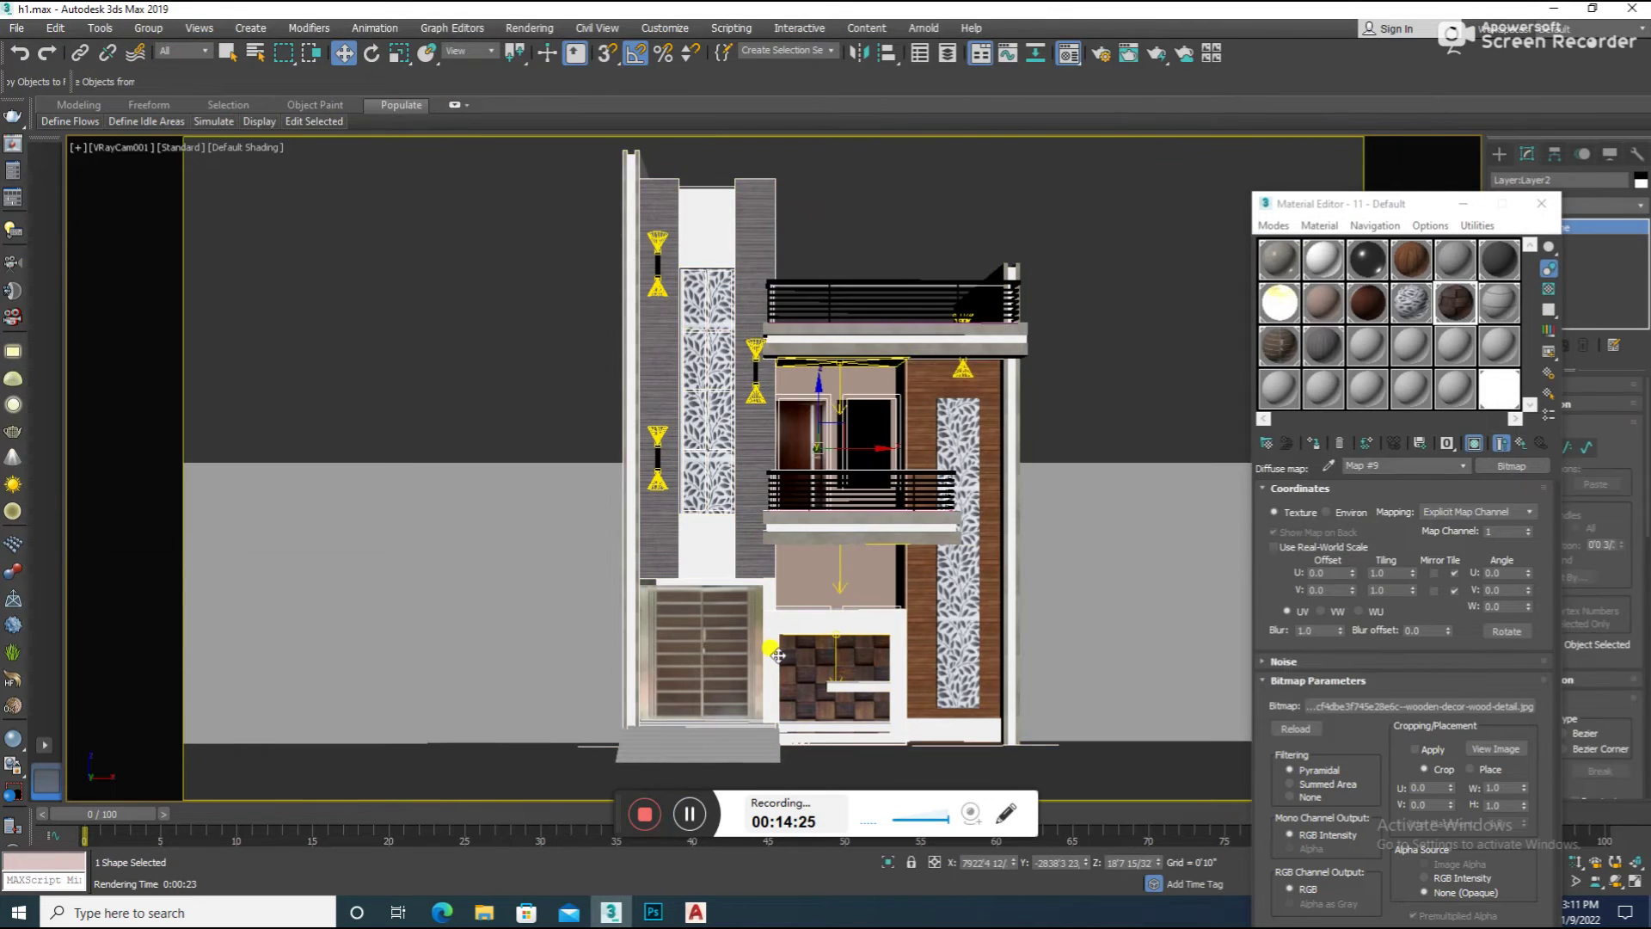
Select the light on the wood panel's top edge and rotate it against the panel
{"action": "key", "text": "f"}
{"action": "scroll", "coordinate": [751, 641], "scroll_direction": "up", "scroll_amount": 5}
{"action": "left_click", "coordinate": [763, 649]}
{"action": "left_click", "coordinate": [757, 621]}
{"action": "left_click", "coordinate": [1541, 203]}
{"action": "mouse_move", "coordinate": [1415, 522]}
{"action": "middle_mouse_down", "text": "alt"}
{"action": "mouse_move", "coordinate": [803, 660]}
{"action": "mouse_move", "coordinate": [860, 640]}
{"action": "mouse_move", "coordinate": [722, 579]}
{"action": "middle_mouse_up", "text": "alt"}
{"action": "key", "text": "e"}
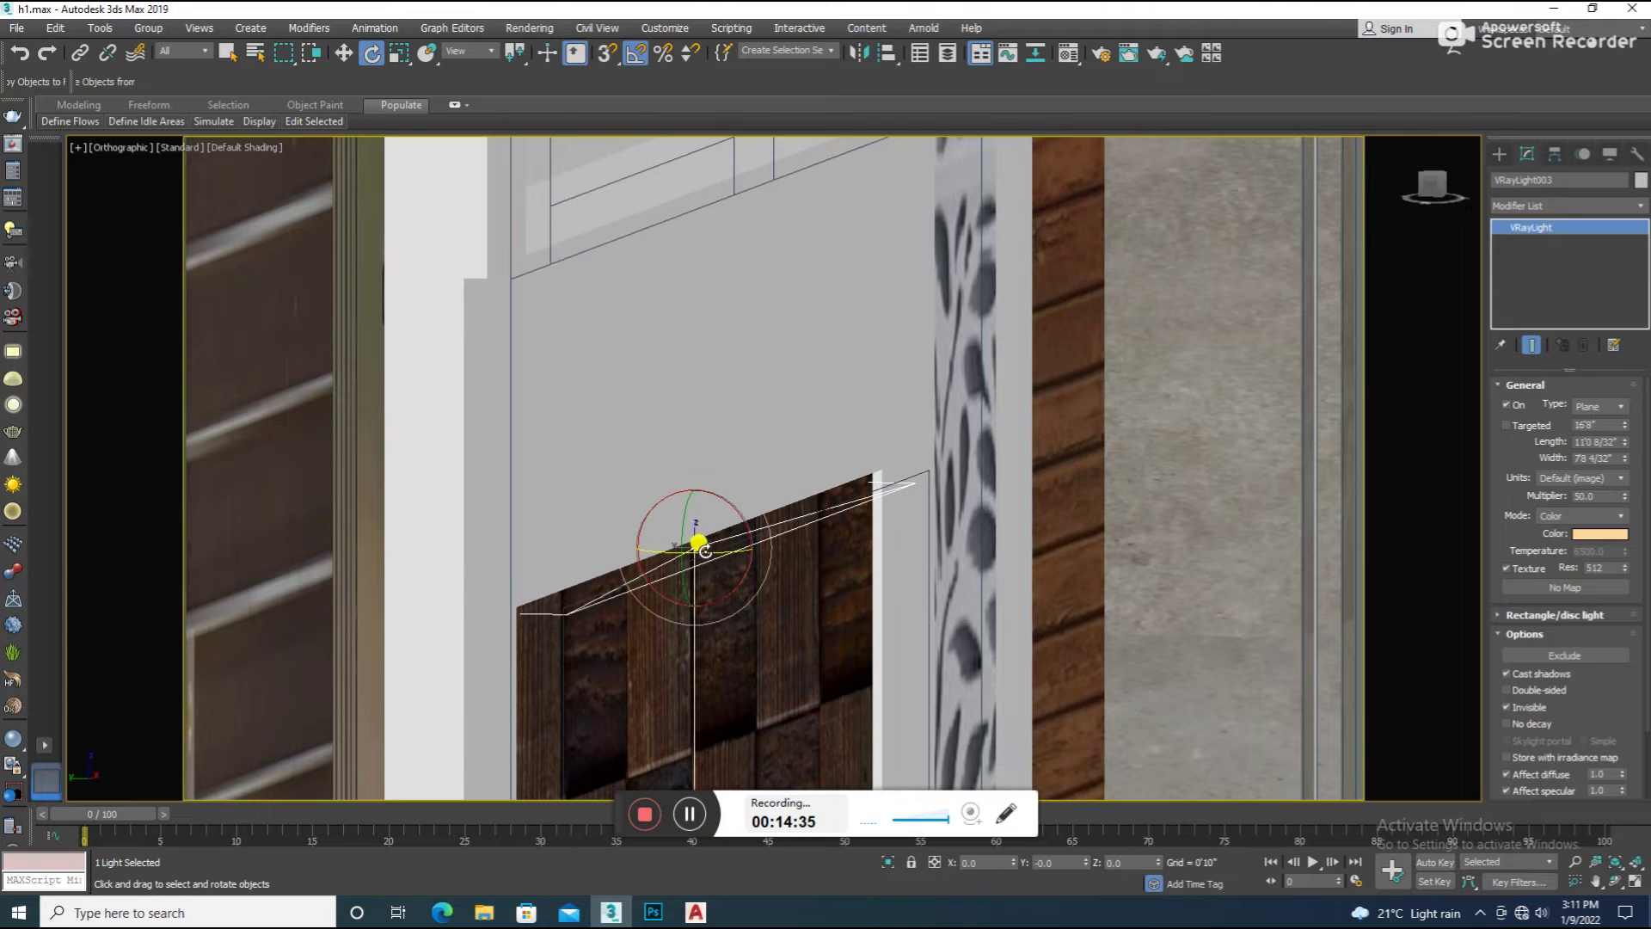
{"action": "middle_click_drag", "start_coordinate": [727, 506], "coordinate": [727, 502], "text": "alt"}
{"action": "scroll", "coordinate": [712, 553], "scroll_direction": "up", "scroll_amount": 3}
{"action": "scroll", "coordinate": [725, 529], "scroll_direction": "up", "scroll_amount": 2}
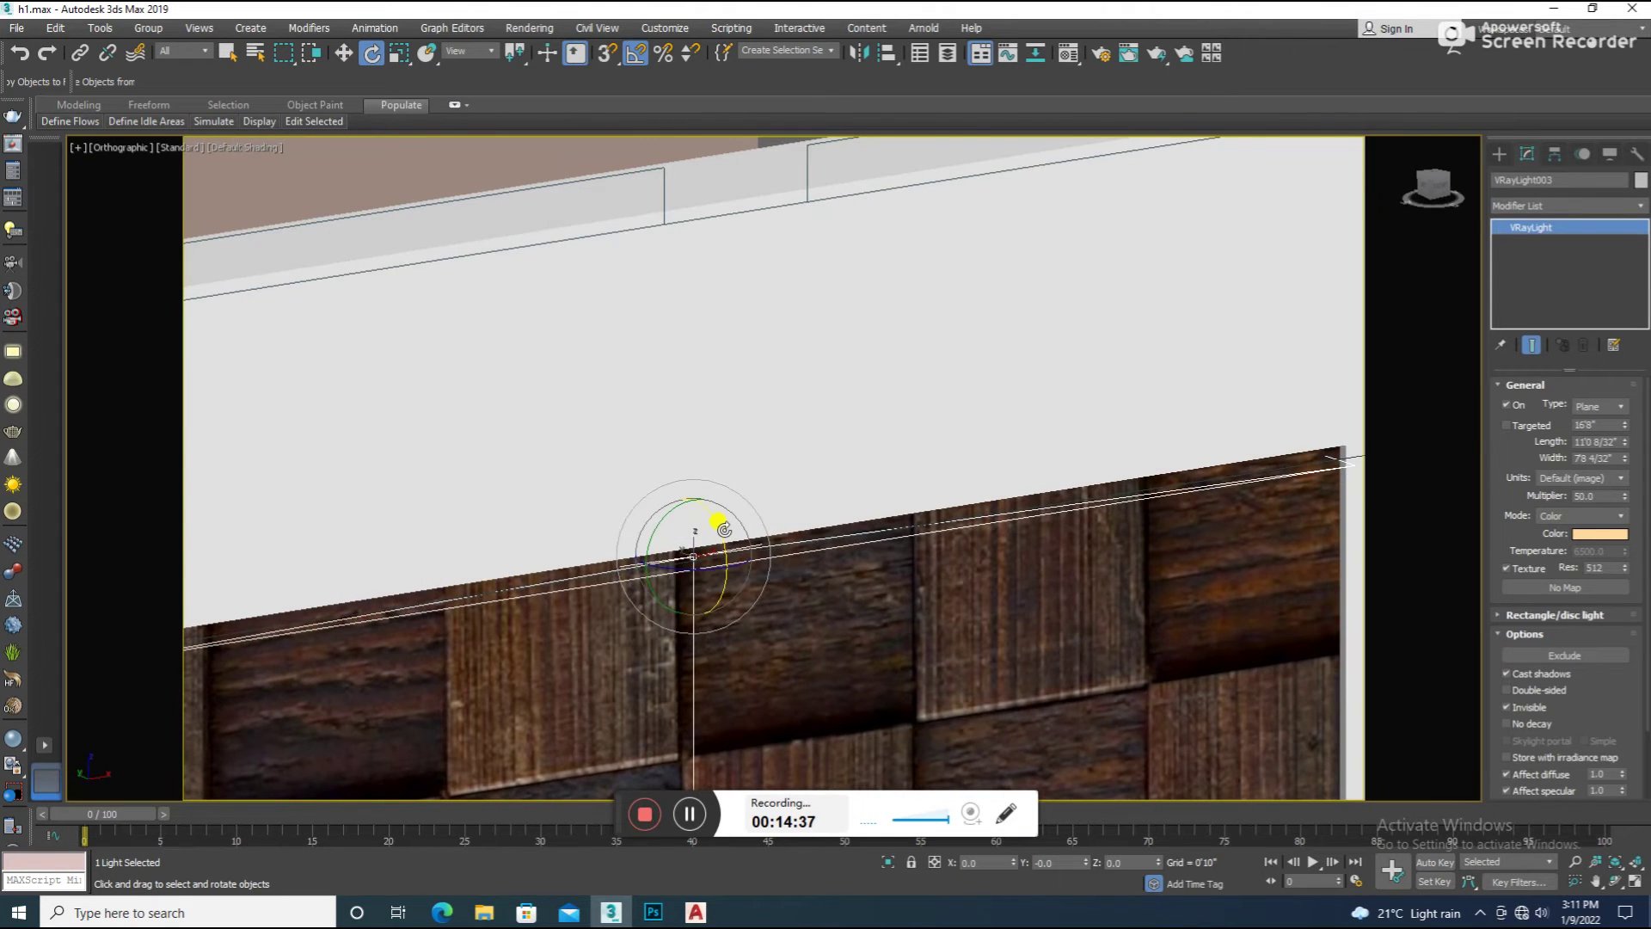
{"action": "key", "text": "w"}
{"action": "middle_click_drag", "start_coordinate": [721, 538], "coordinate": [700, 572], "text": "alt"}
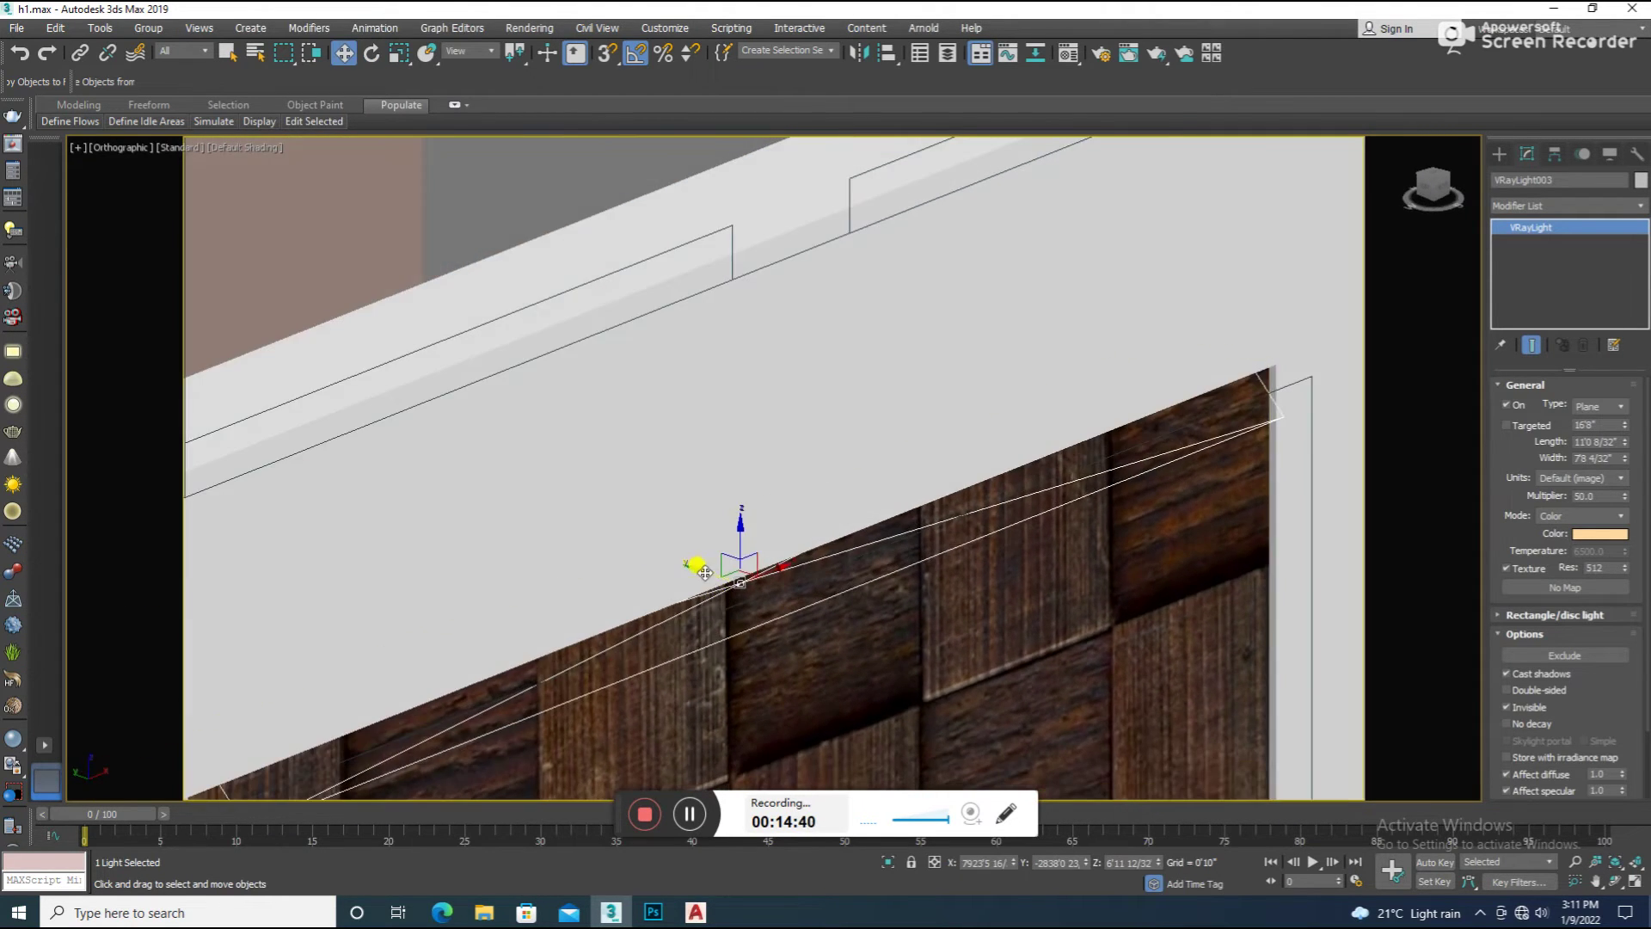
Test-render the camera view, check the light's Multiplier, and render again
{"action": "key", "text": "c"}
{"action": "key", "text": "shift+q"}
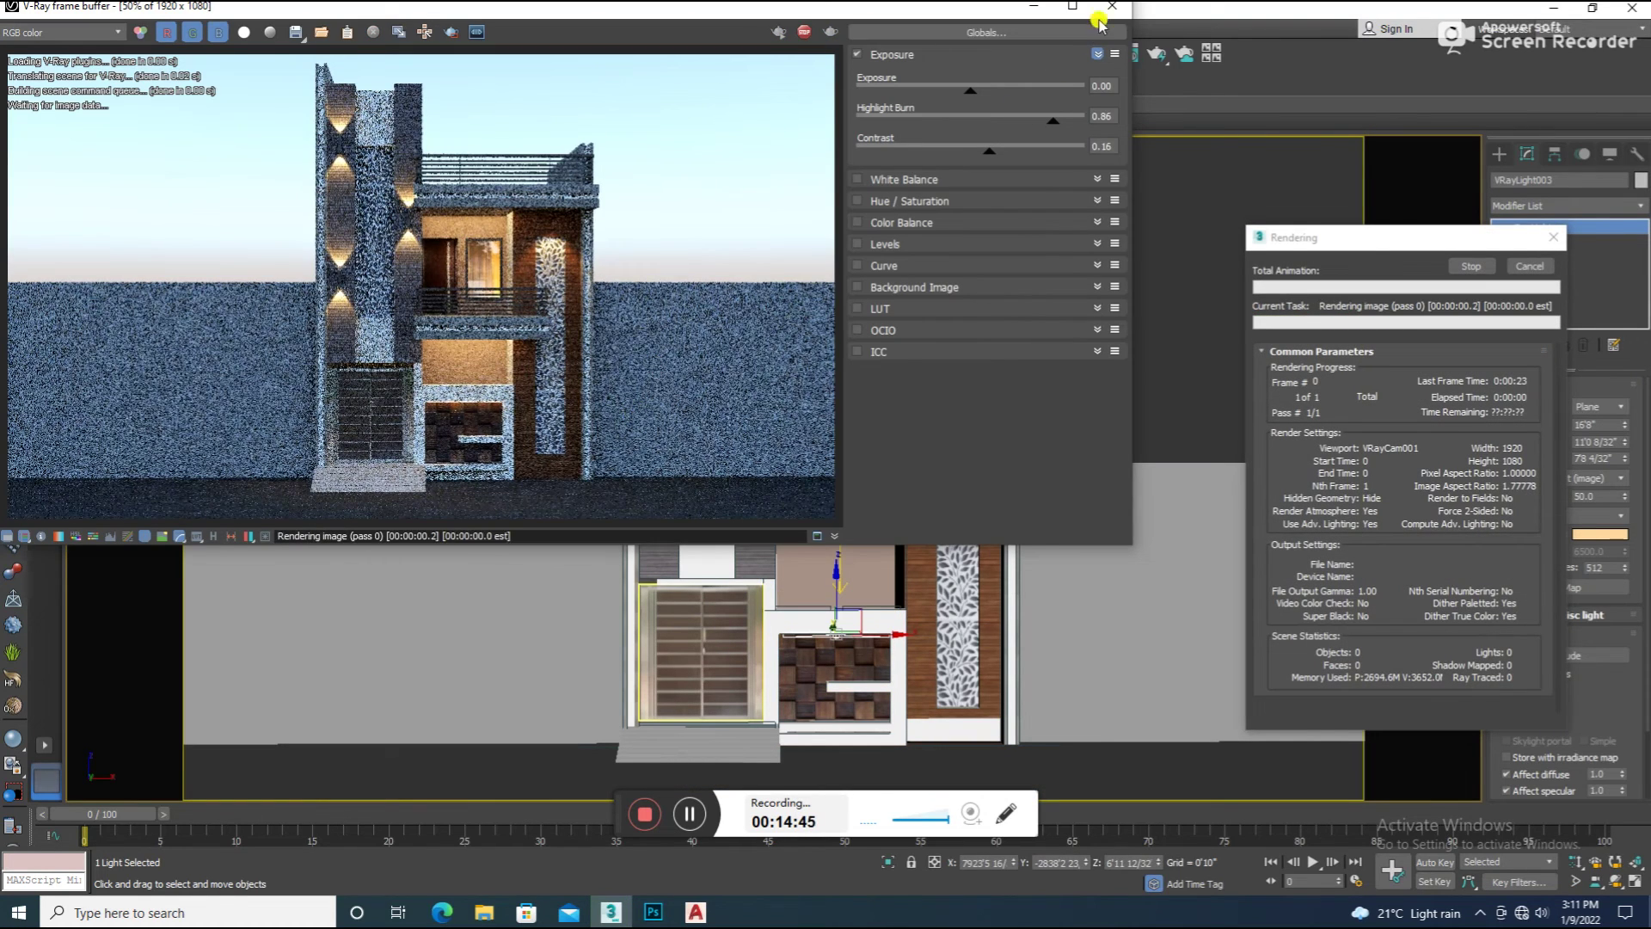
{"action": "left_click", "coordinate": [1112, 6]}
{"action": "double_click", "coordinate": [1597, 497]}
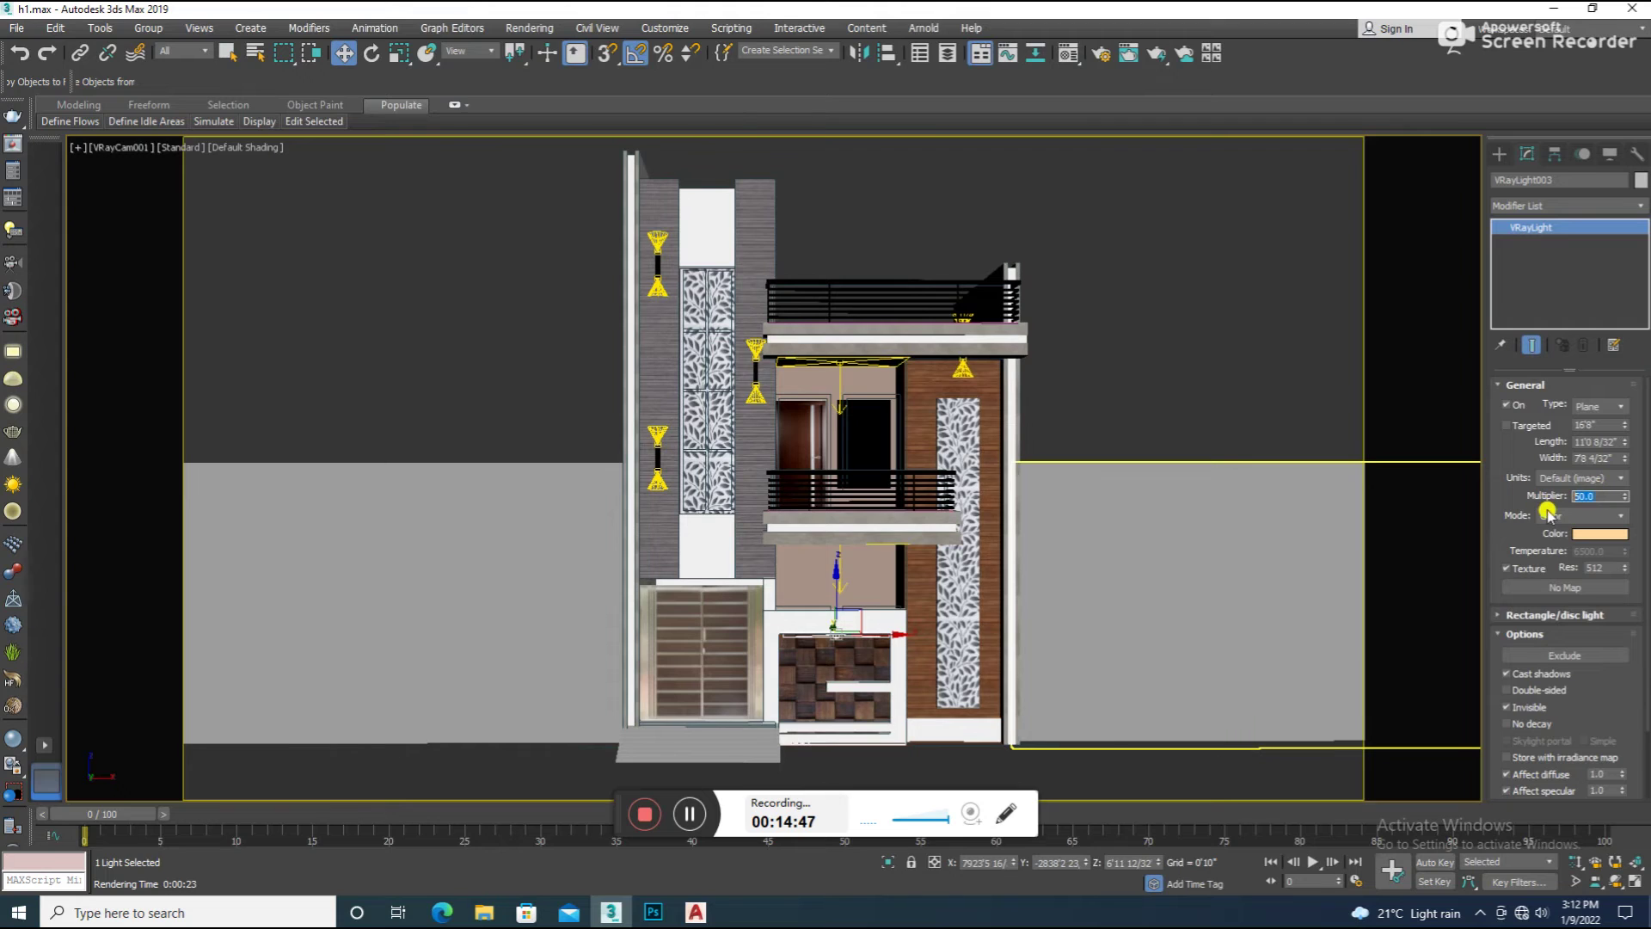
{"action": "type", "text": "100"}
{"action": "left_click", "coordinate": [860, 490]}
{"action": "key", "text": "shift+q"}
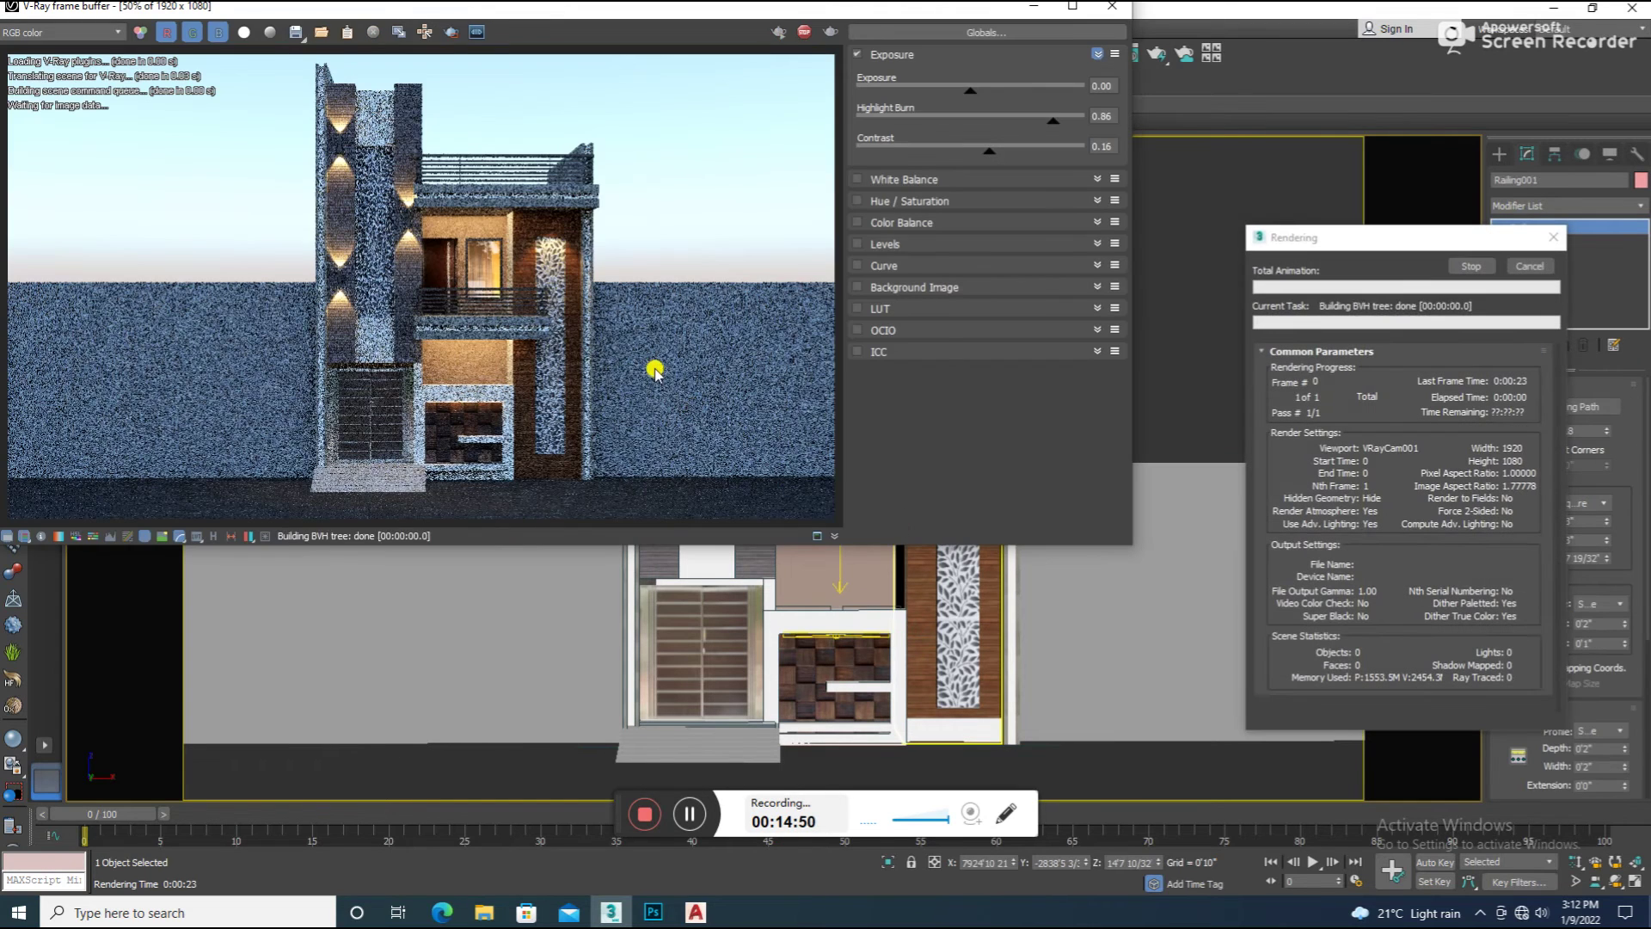
{"action": "left_click", "coordinate": [1095, 10]}
{"action": "scroll", "coordinate": [841, 561], "scroll_direction": "up", "scroll_amount": 5}
{"action": "middle_click_drag", "start_coordinate": [841, 560], "coordinate": [841, 369]}
{"action": "scroll", "coordinate": [747, 509], "scroll_direction": "down", "scroll_amount": 2}
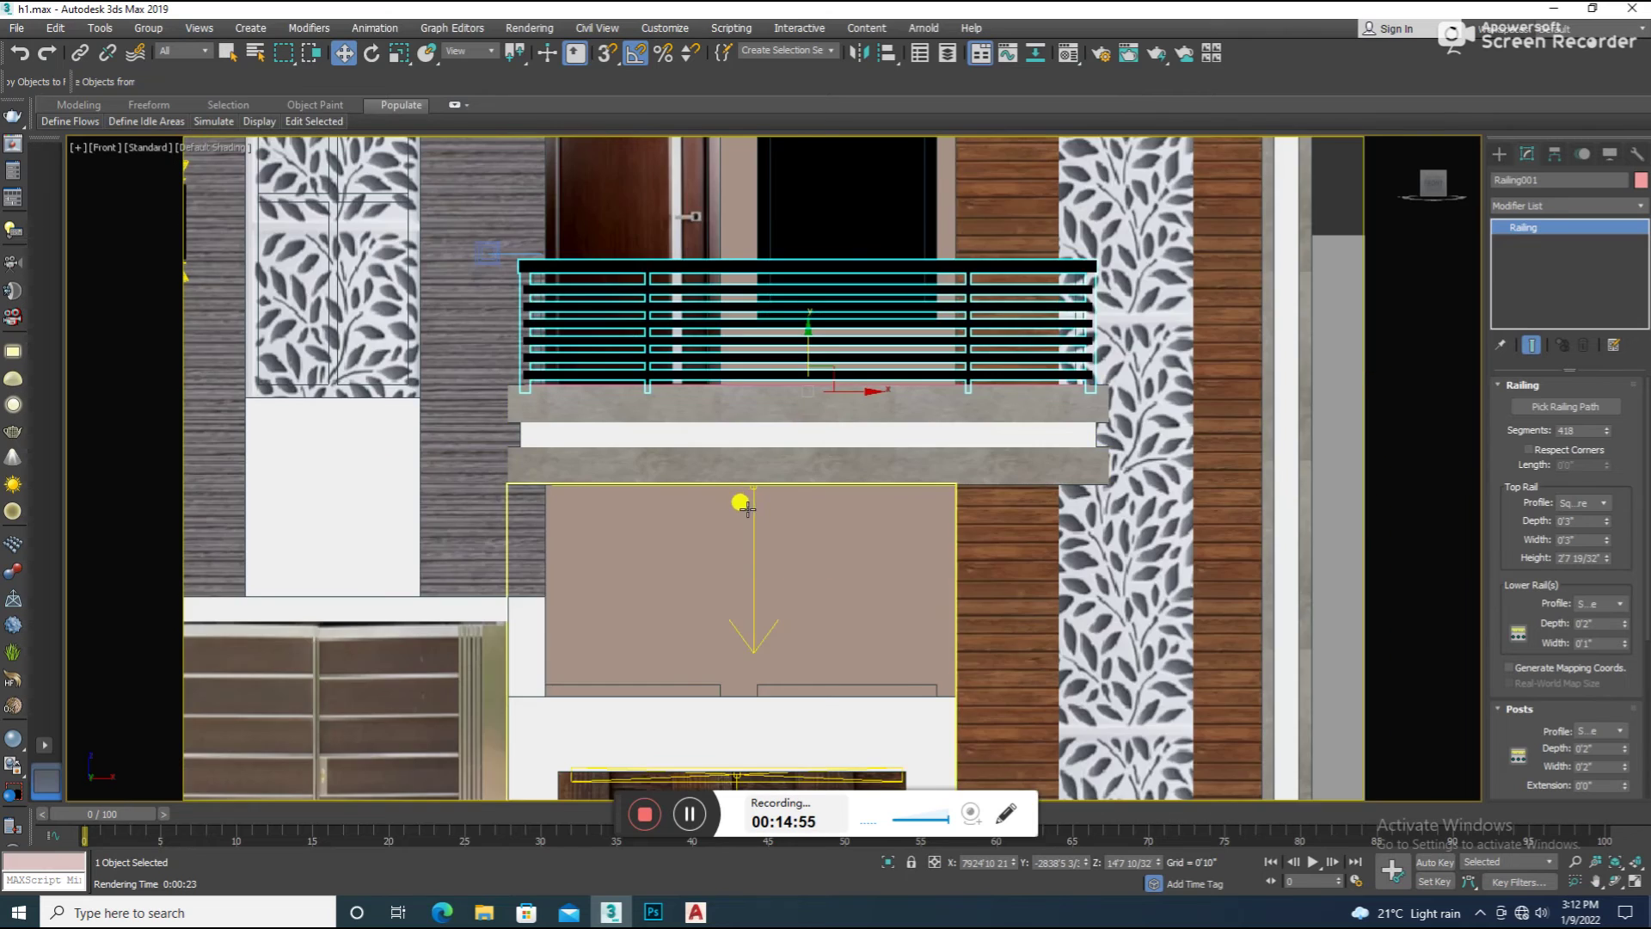
Clone the shelf light VRayLight004 and shrink the copy to the shelf width
{"action": "scroll", "coordinate": [747, 508], "scroll_direction": "down", "scroll_amount": 3}
{"action": "scroll", "coordinate": [740, 658], "scroll_direction": "up", "scroll_amount": 4}
{"action": "left_click", "coordinate": [740, 658]}
{"action": "middle_click_drag", "start_coordinate": [740, 658], "coordinate": [745, 398]}
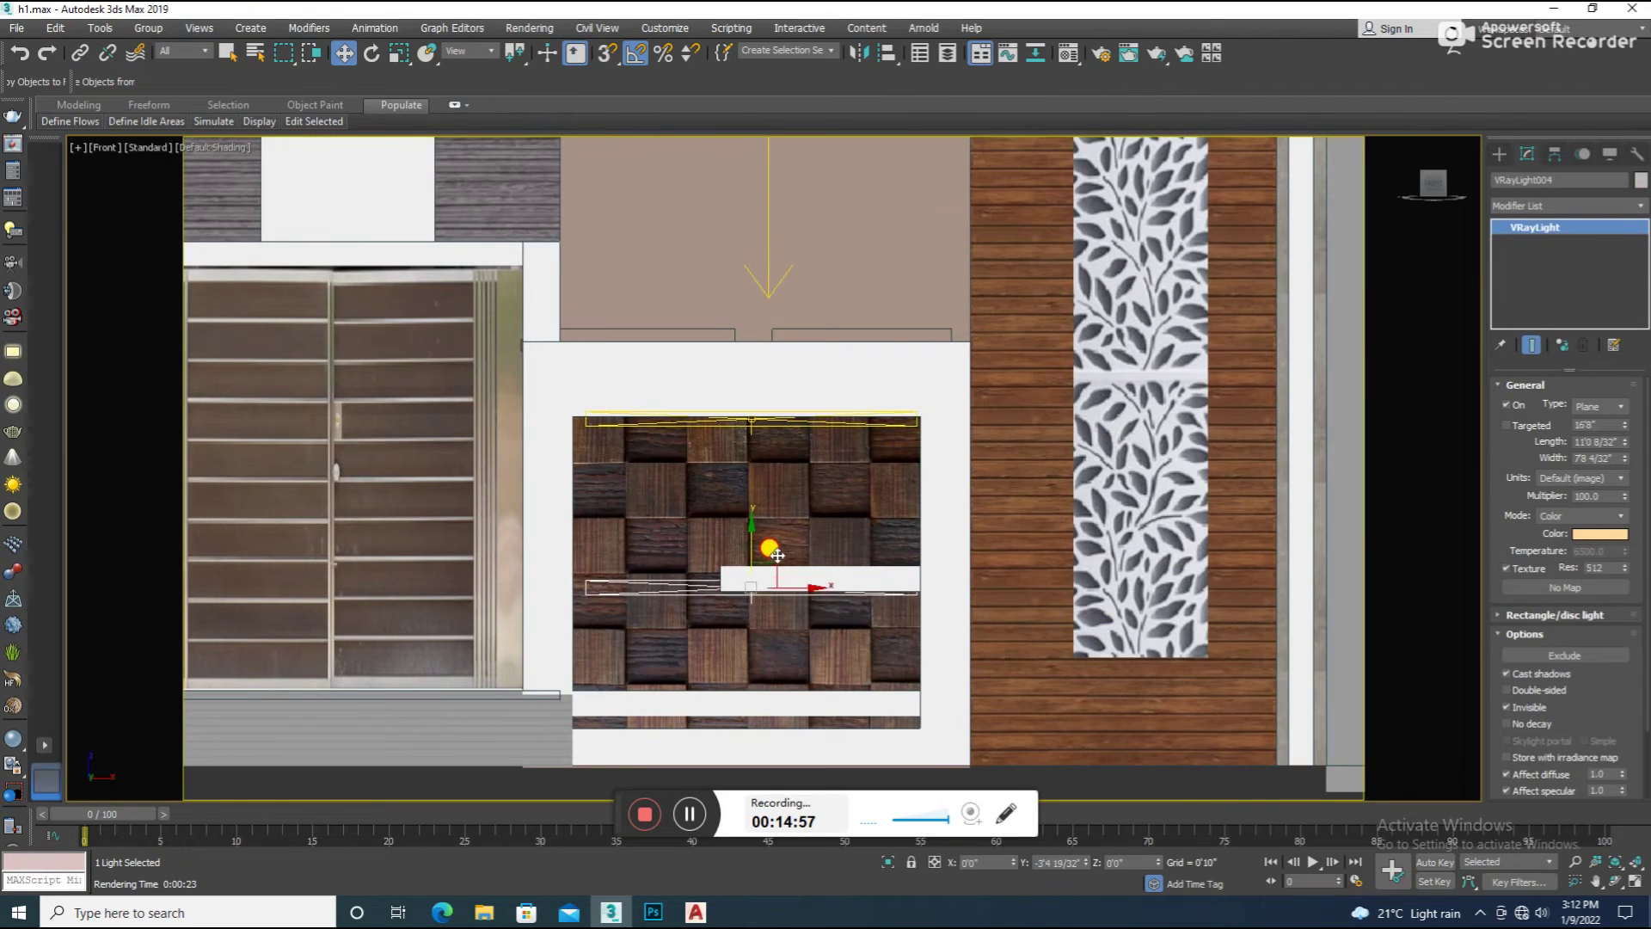
{"action": "left_click_drag", "start_coordinate": [777, 555], "coordinate": [784, 609], "text": "shift"}
{"action": "left_click", "coordinate": [822, 530]}
{"action": "key", "text": "r"}
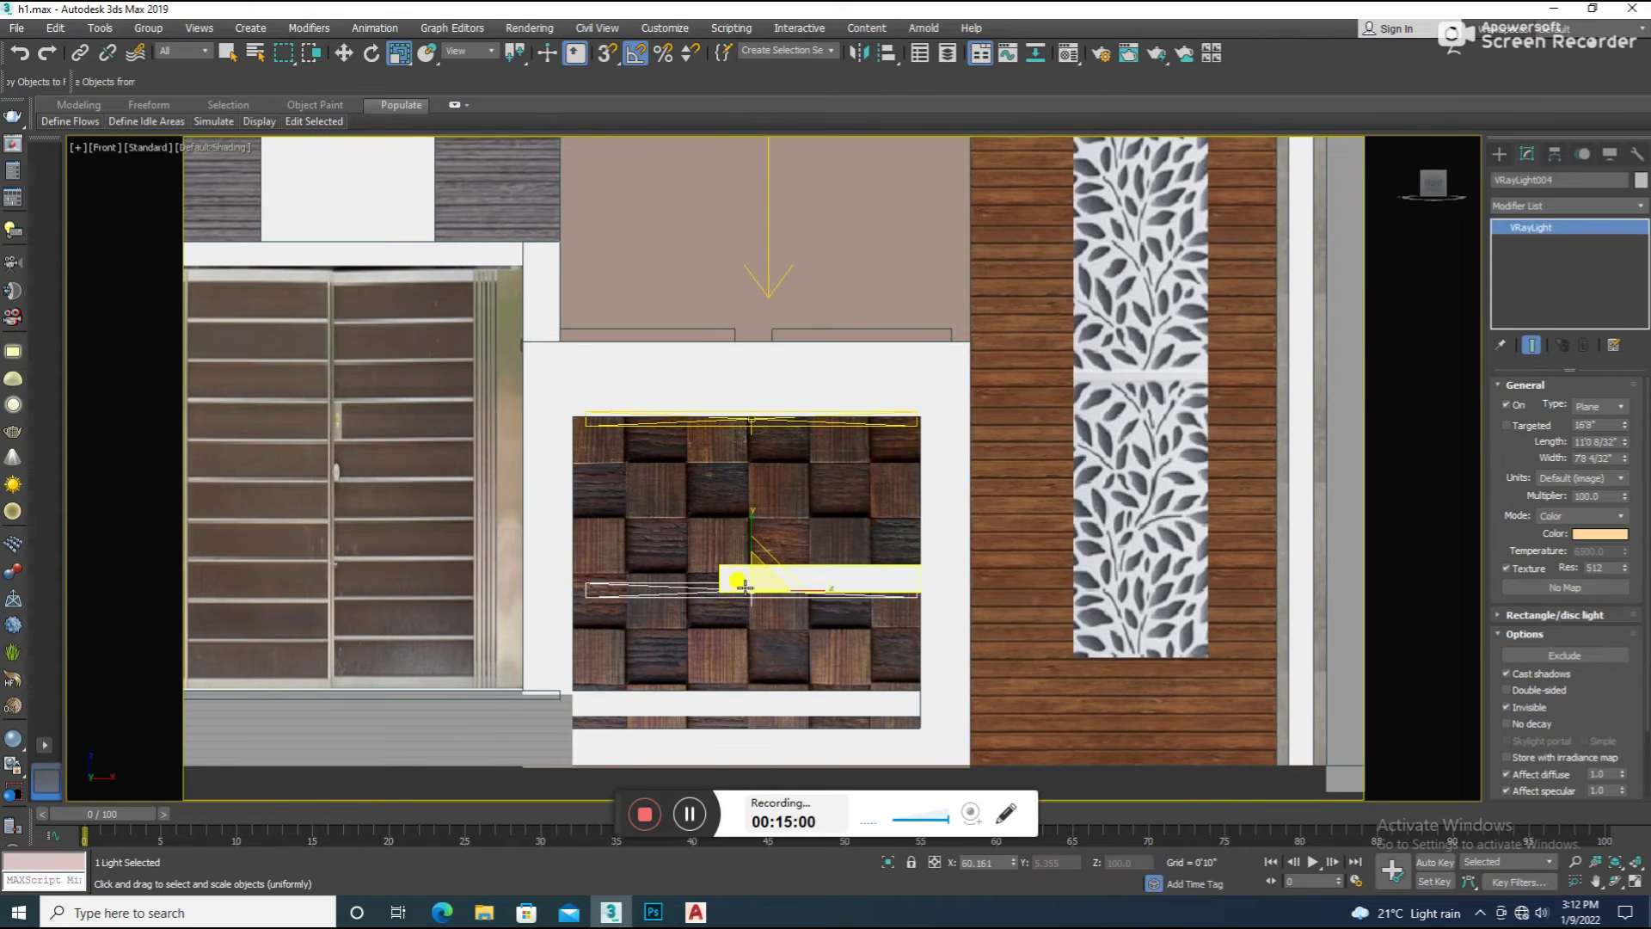
{"action": "left_click_drag", "start_coordinate": [745, 587], "coordinate": [746, 588]}
Slide the copied light left under the shelf and test-render the camera view
{"action": "key", "text": "w"}
{"action": "scroll", "coordinate": [860, 592], "scroll_direction": "up", "scroll_amount": 2}
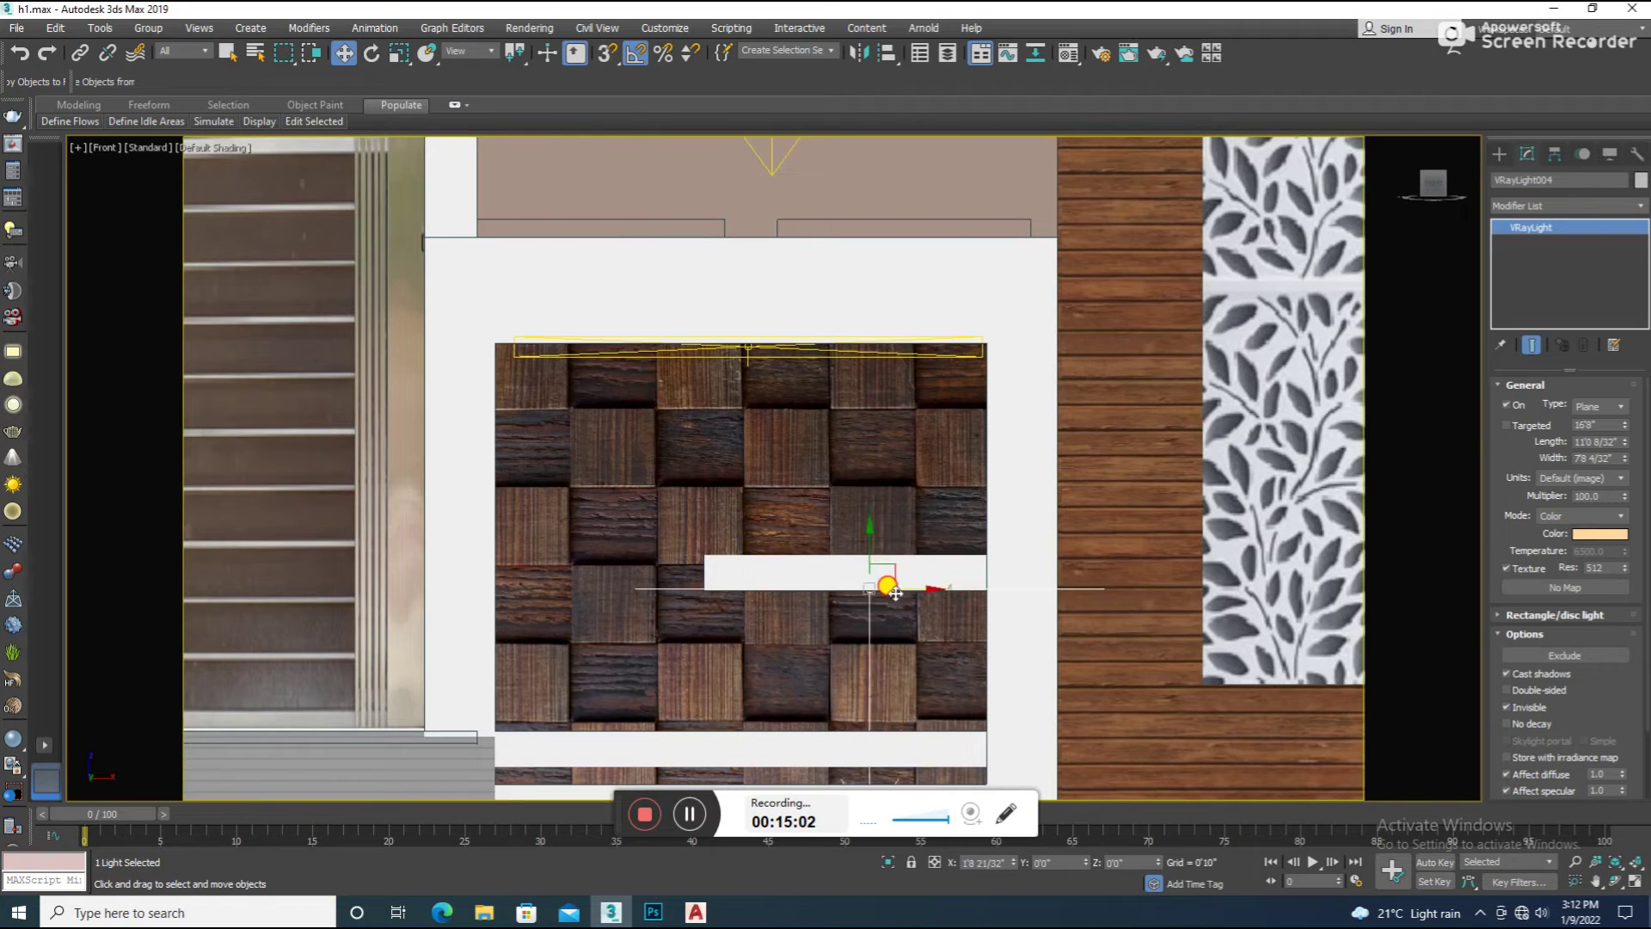
{"action": "key", "text": "F3"}
{"action": "key", "text": "r"}
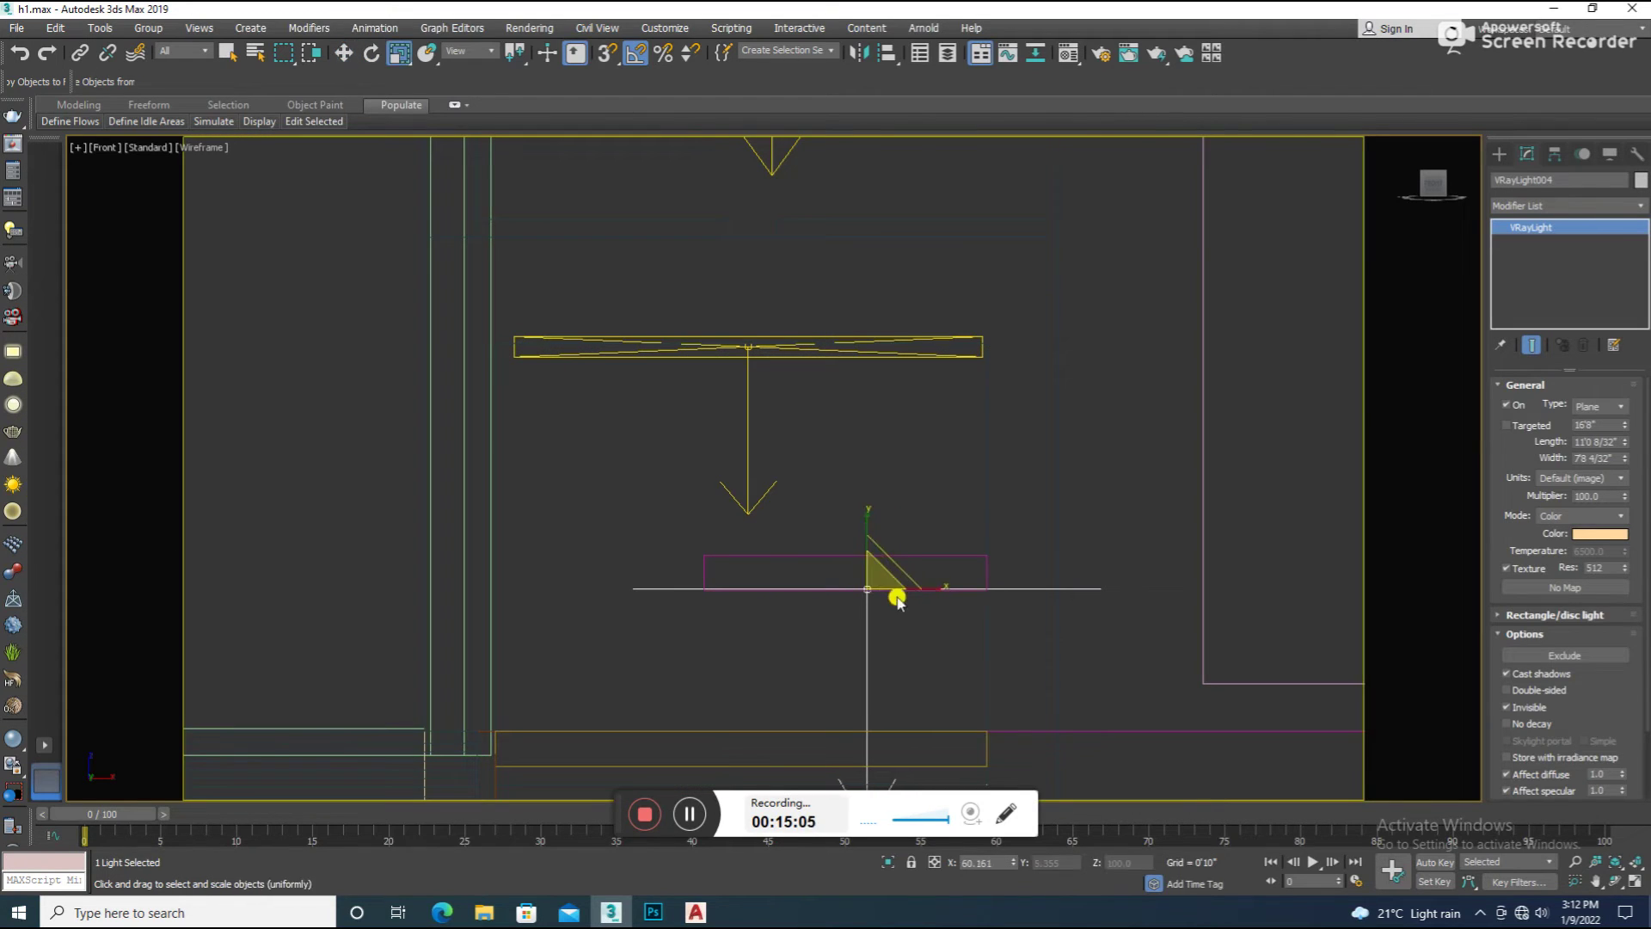
{"action": "key", "text": "w"}
{"action": "left_click_drag", "start_coordinate": [899, 589], "coordinate": [872, 592]}
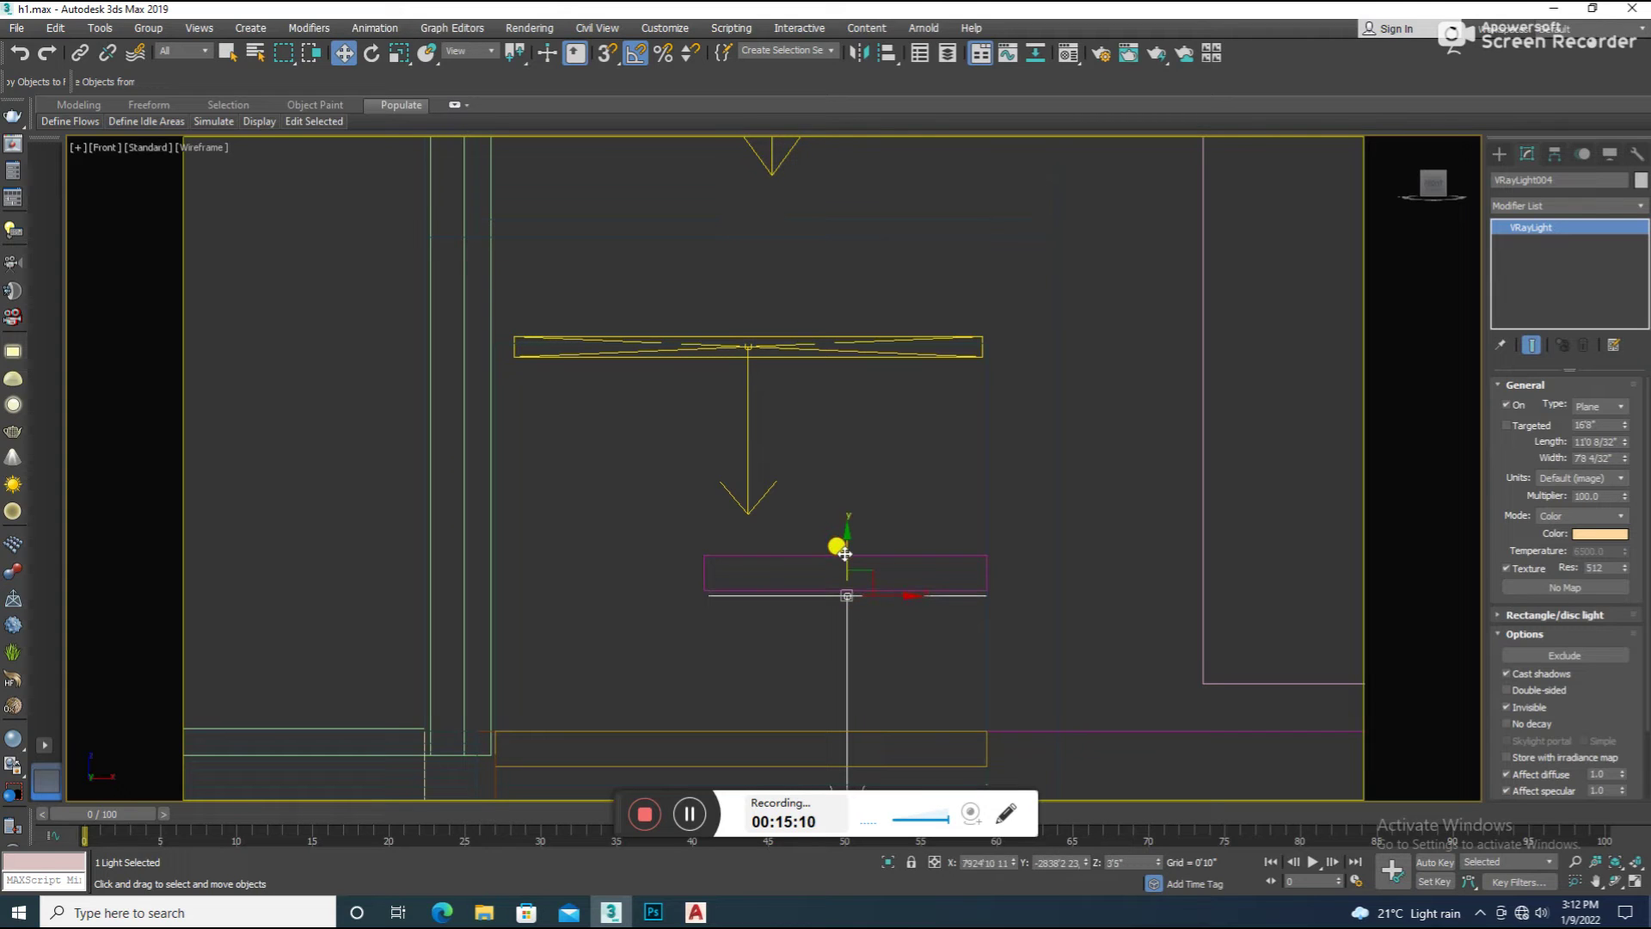
{"action": "scroll", "coordinate": [844, 550], "scroll_direction": "down", "scroll_amount": 5}
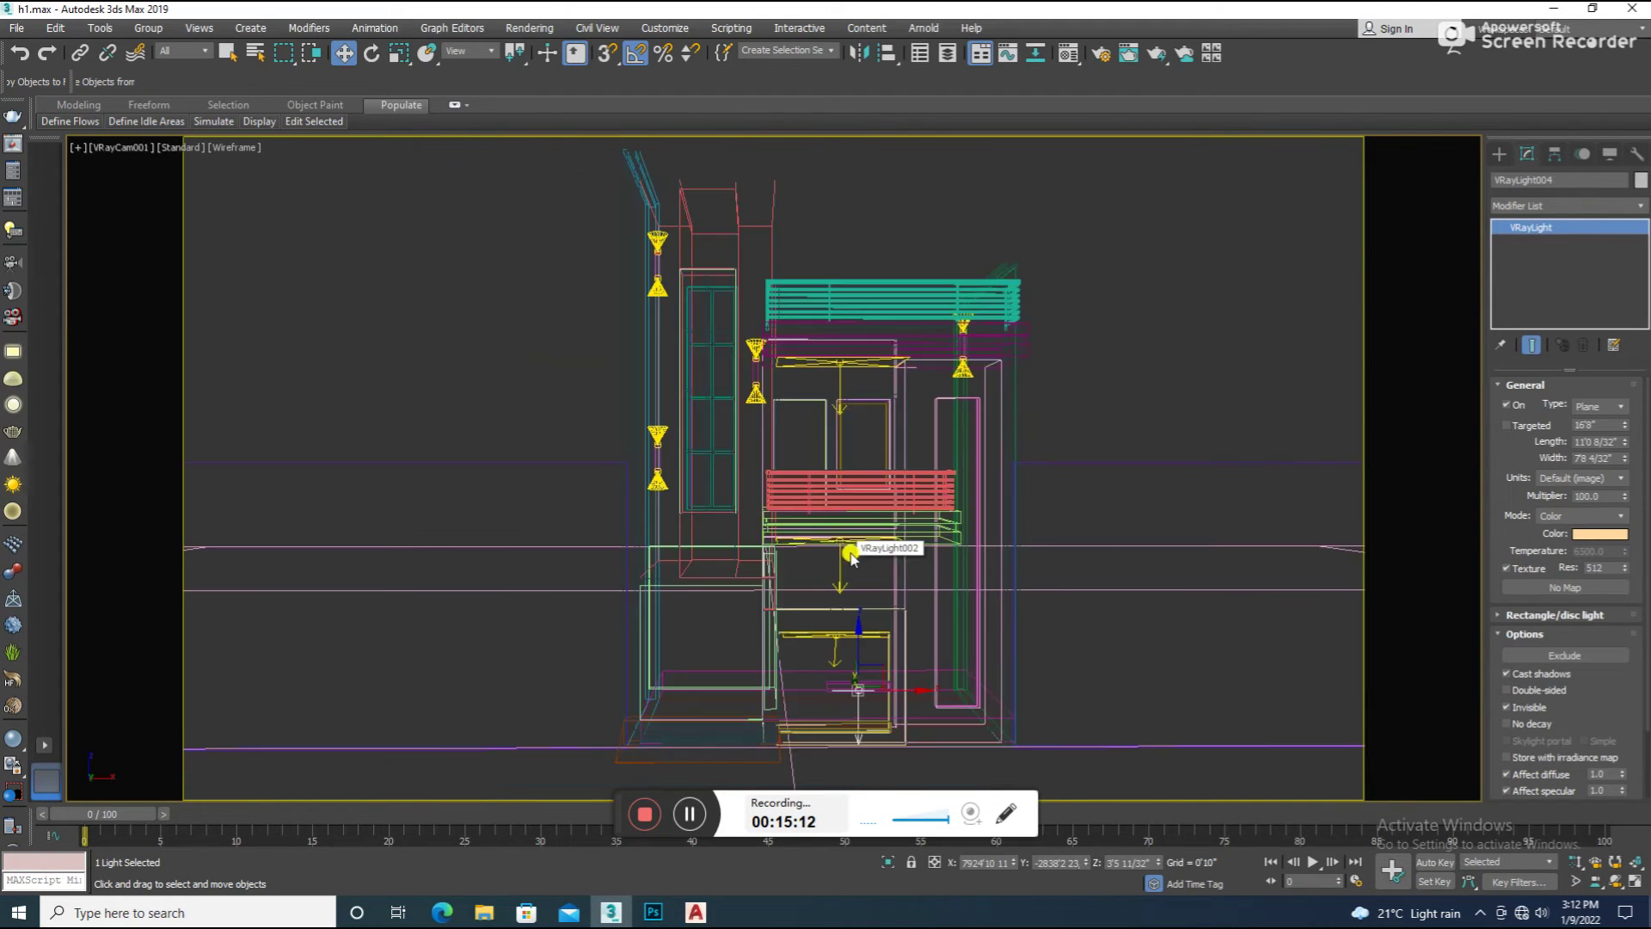
{"action": "key", "text": "F3"}
{"action": "left_click", "coordinate": [1039, 424]}
{"action": "key", "text": "shift+q"}
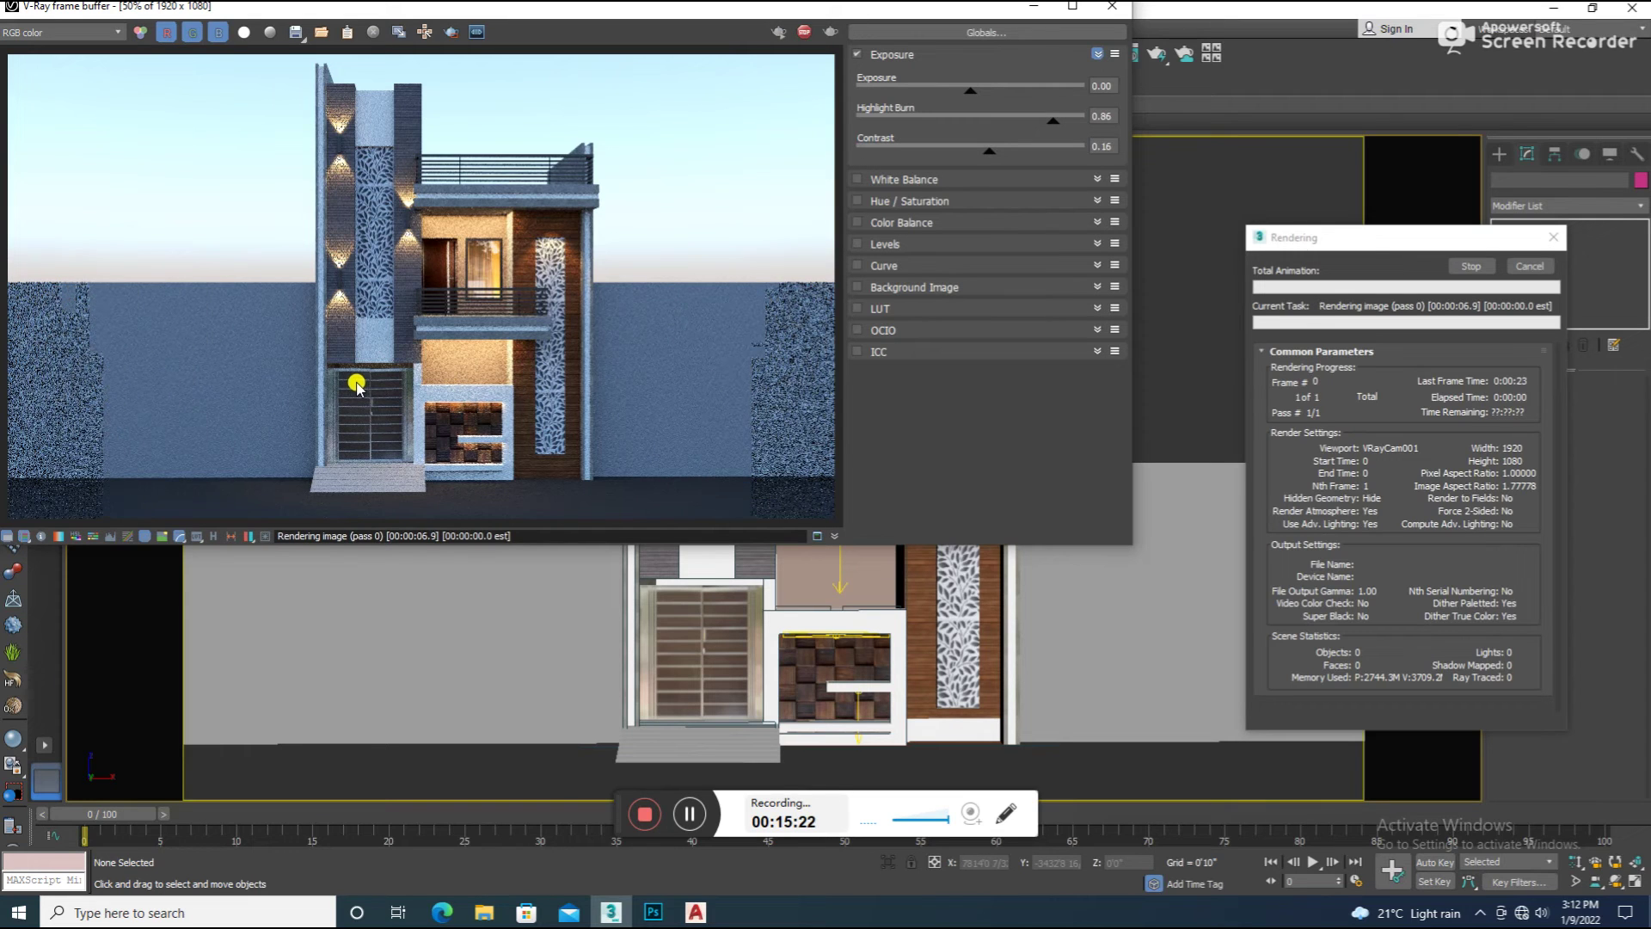
Raise the V-Ray frame buffer contrast to 0.23
{"action": "left_click_drag", "start_coordinate": [983, 162], "coordinate": [996, 157]}
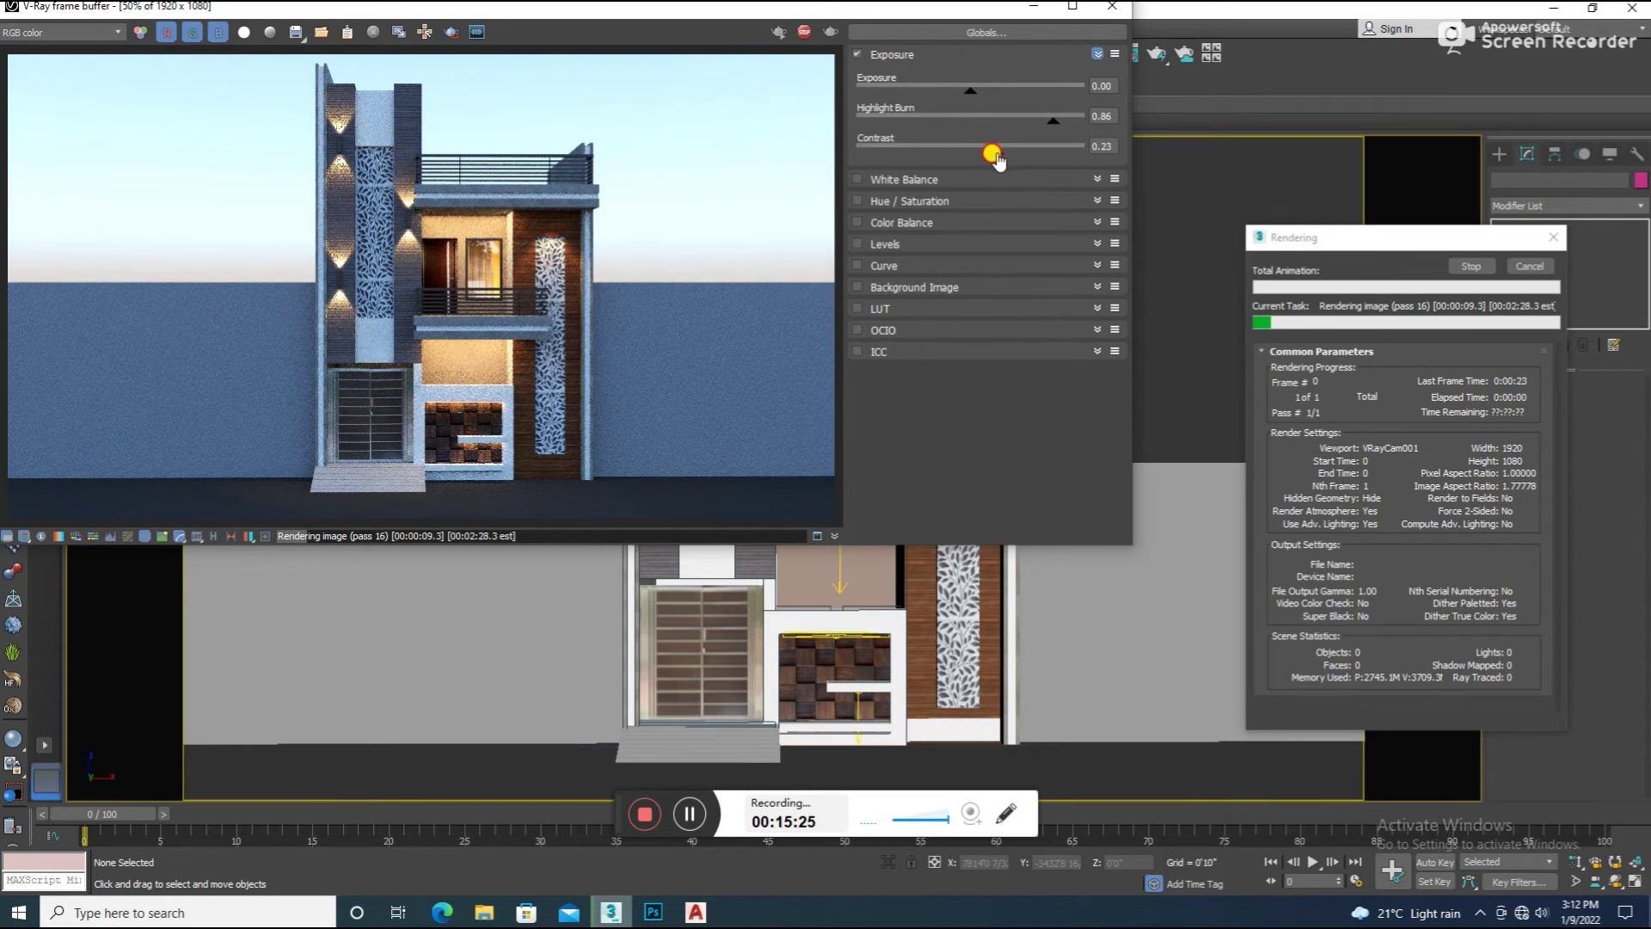
{"action": "scroll", "coordinate": [318, 261], "scroll_direction": "up", "scroll_amount": 1}
{"action": "scroll", "coordinate": [446, 390], "scroll_direction": "down", "scroll_amount": 1}
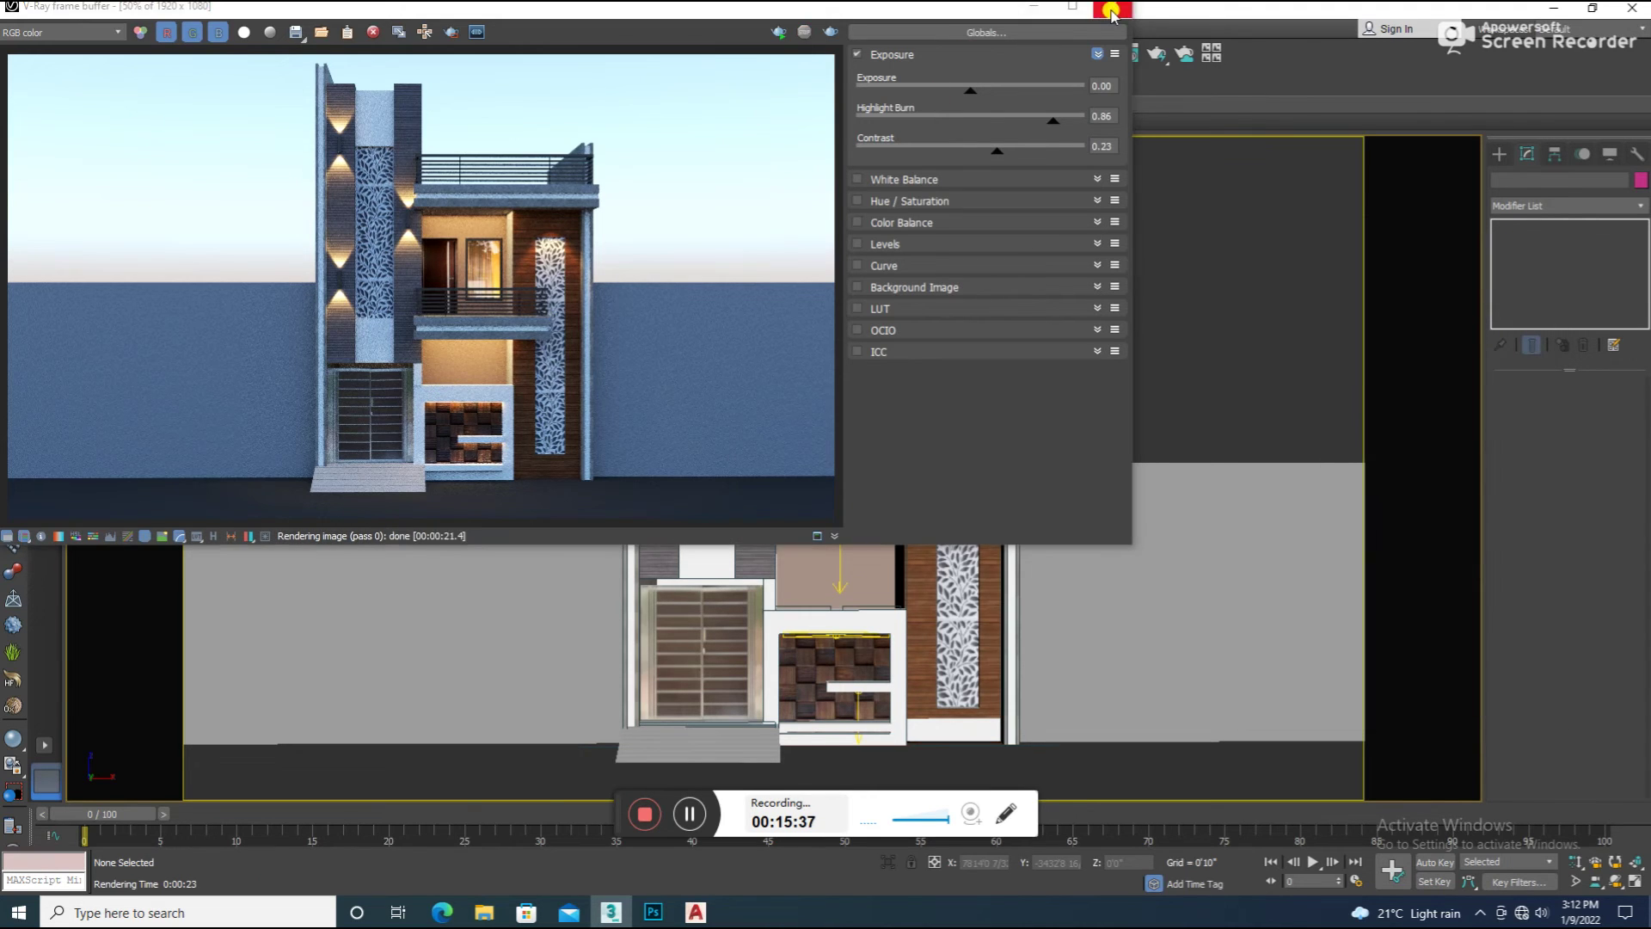
Clone the thin bar beneath the balcony slab
{"action": "left_click", "coordinate": [826, 675]}
{"action": "scroll", "coordinate": [824, 671], "scroll_direction": "up", "scroll_amount": 10}
{"action": "scroll", "coordinate": [824, 670], "scroll_direction": "down", "scroll_amount": 10}
{"action": "left_click_drag", "start_coordinate": [804, 553], "coordinate": [826, 424], "text": "shift"}
{"action": "left_click", "coordinate": [835, 527]}
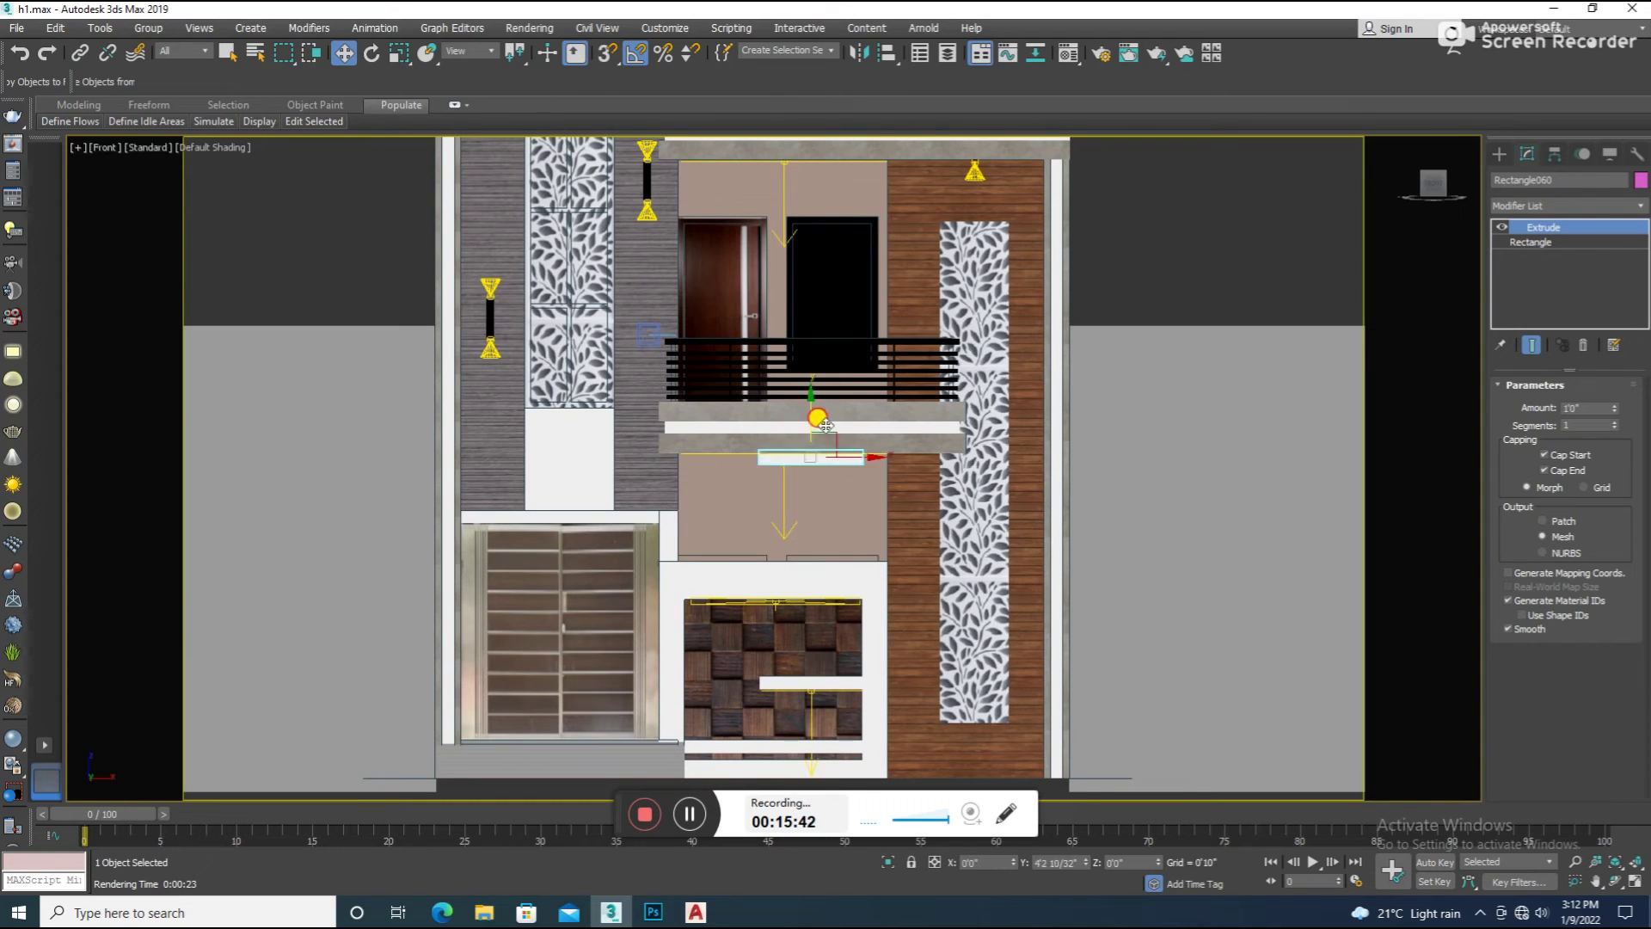
Raise the vertical bar higher on the facade and nudge it along its height
{"action": "key", "text": "r"}
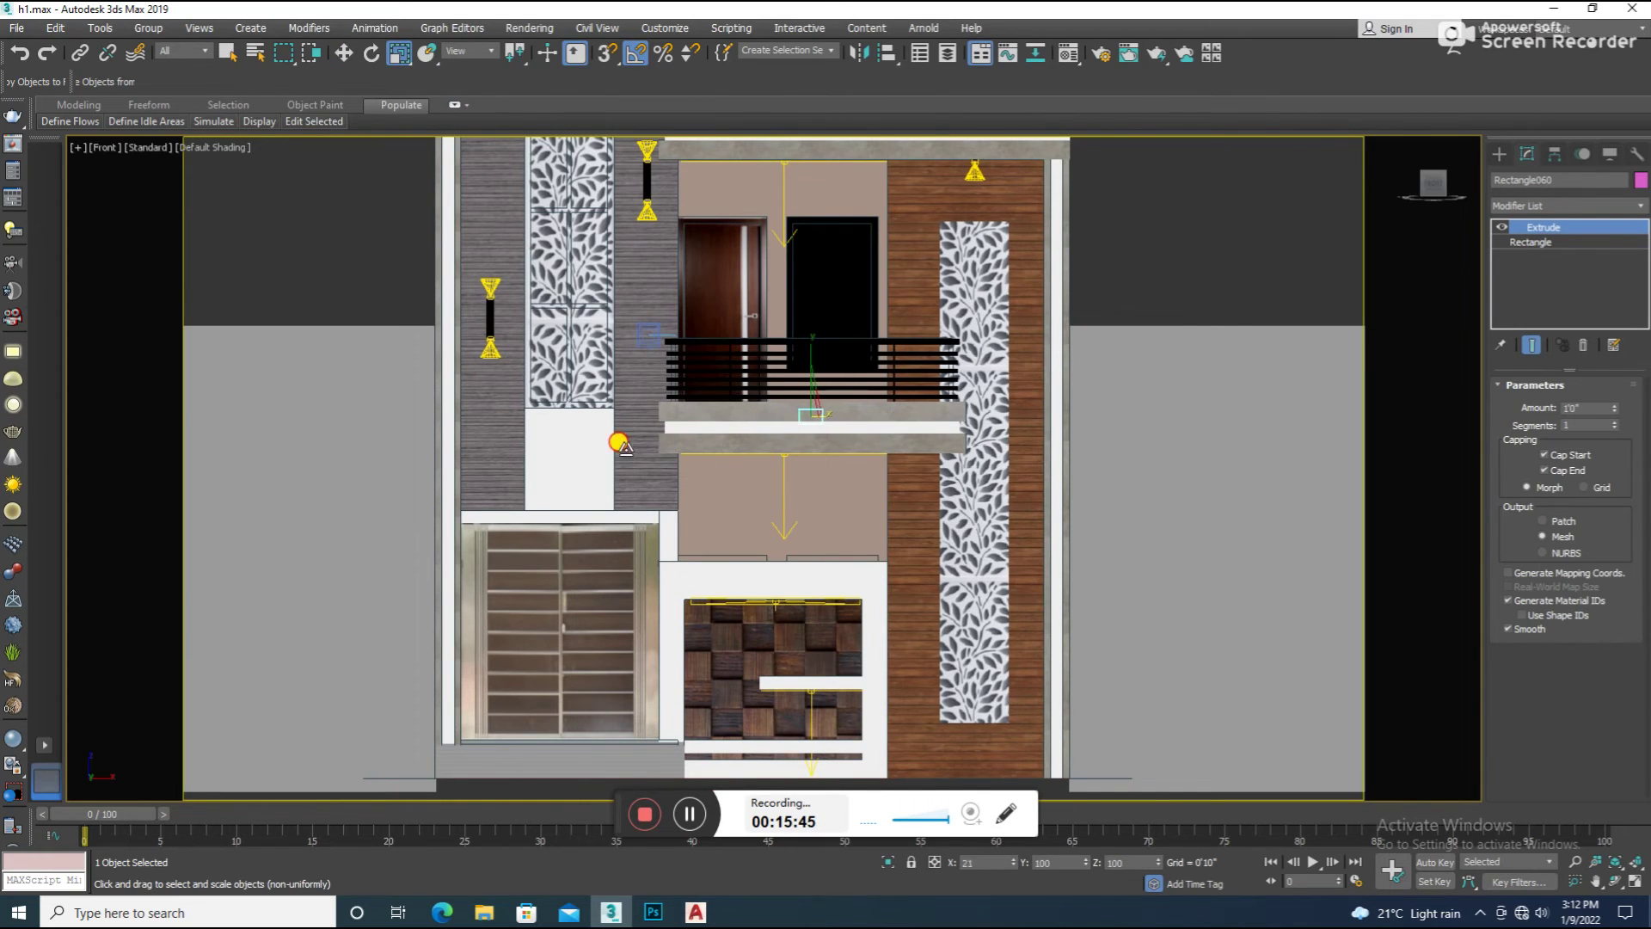
{"action": "key", "text": "w"}
{"action": "scroll", "coordinate": [779, 434], "scroll_direction": "down", "scroll_amount": 3}
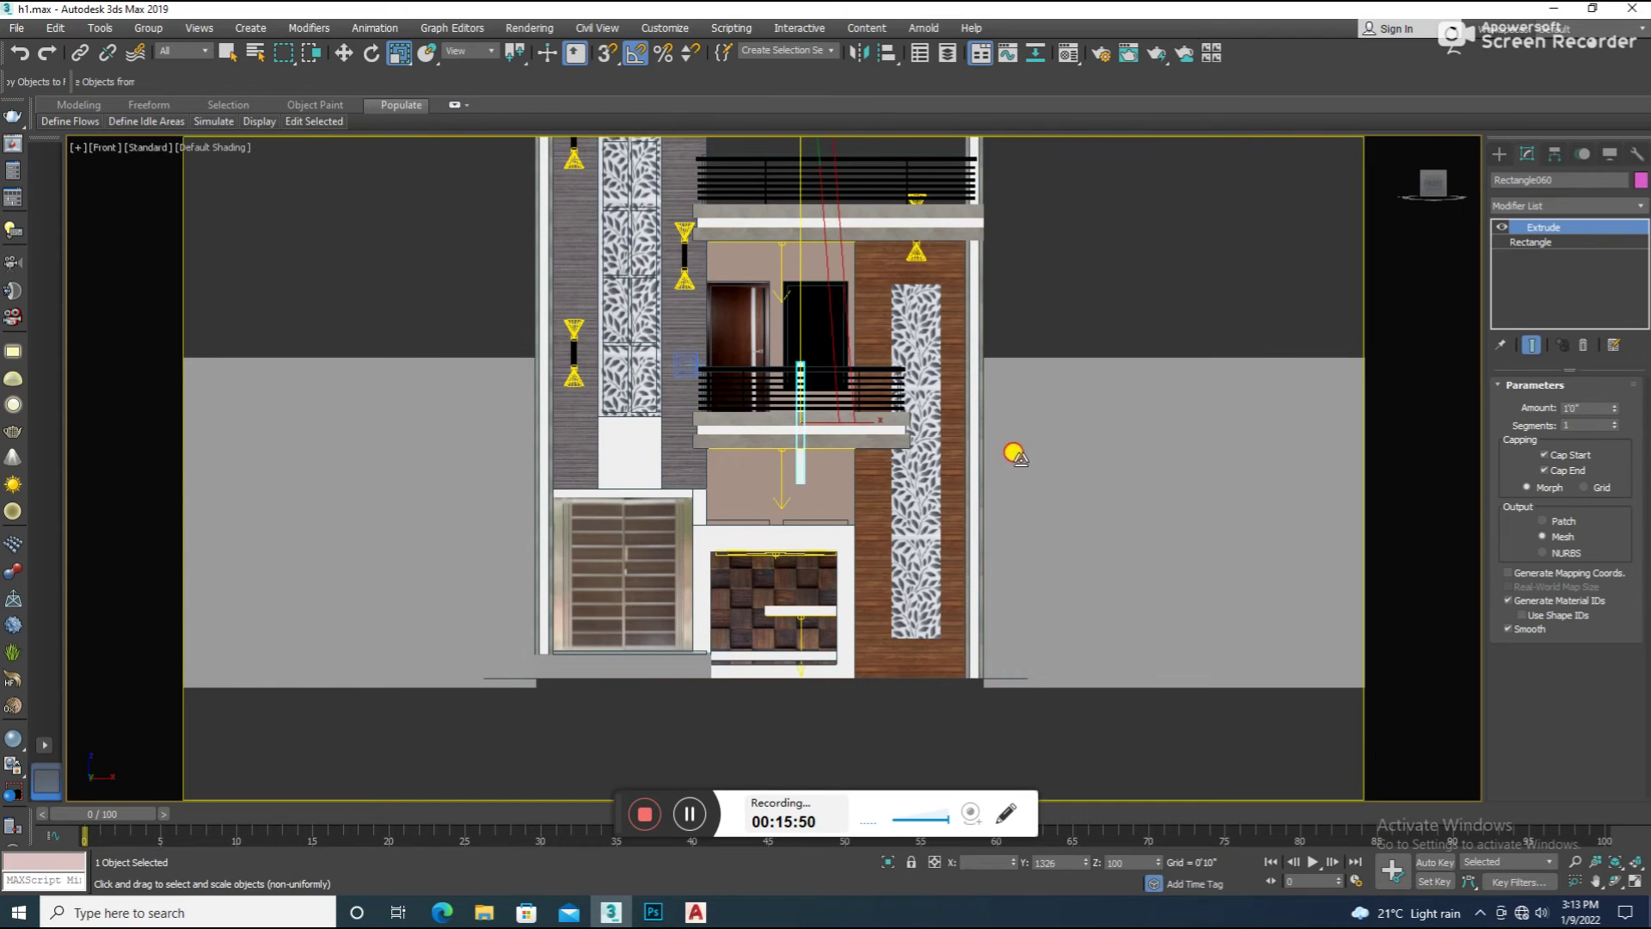
{"action": "left_click_drag", "start_coordinate": [817, 374], "coordinate": [817, 269]}
{"action": "middle_click_drag", "start_coordinate": [817, 284], "coordinate": [805, 328], "text": "alt"}
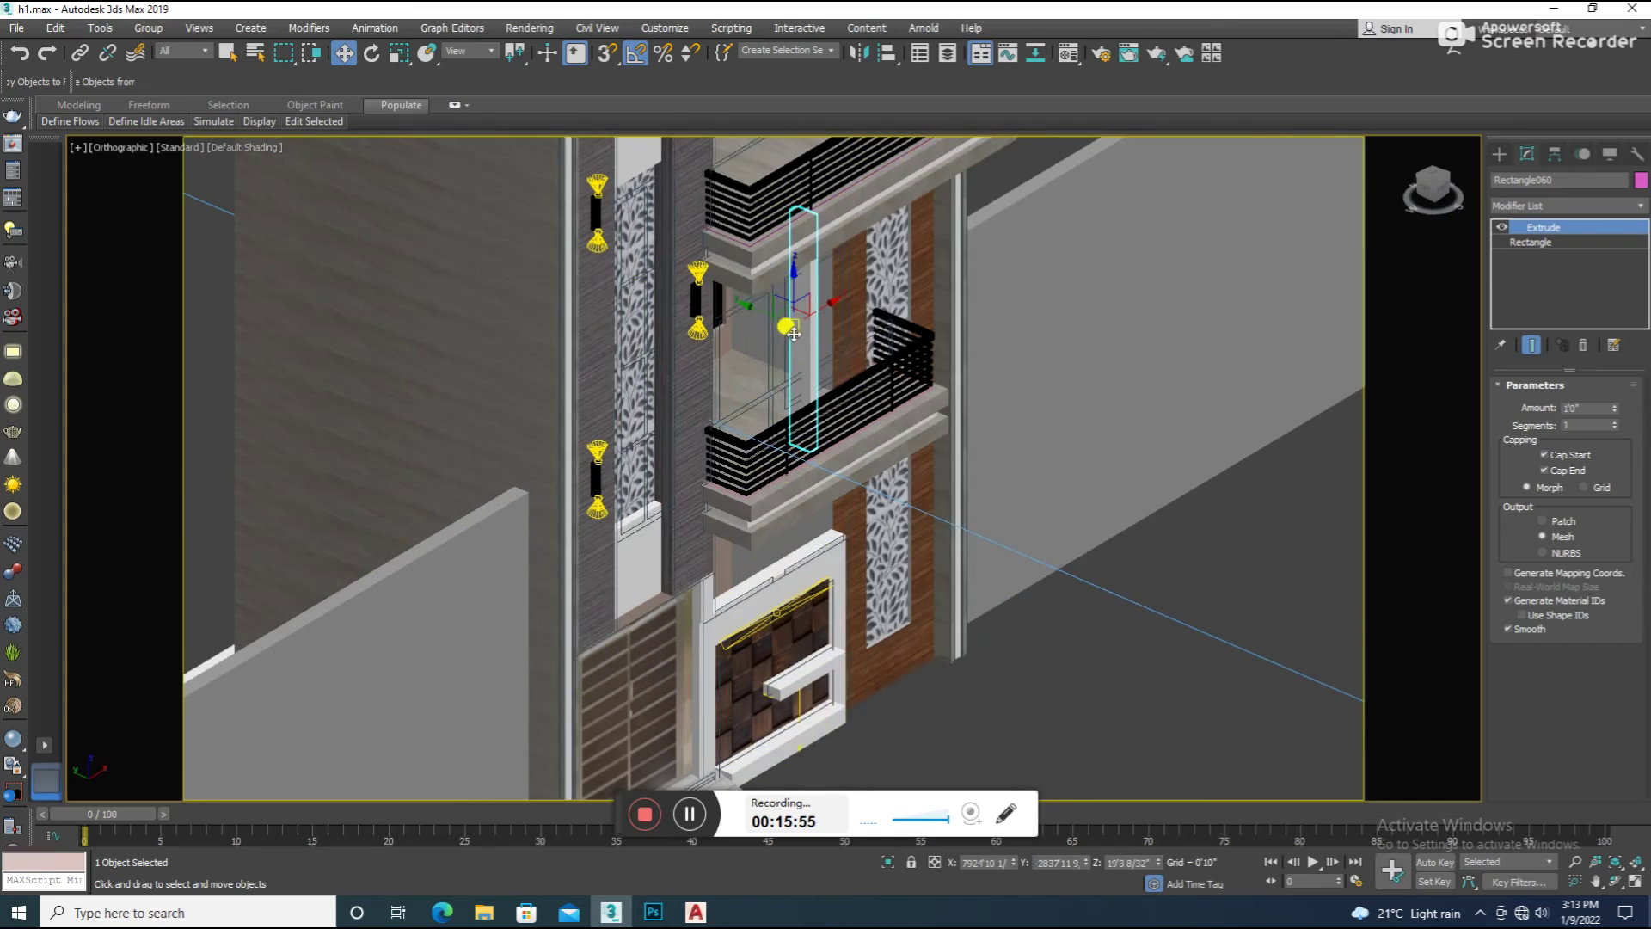
{"action": "key", "text": "r"}
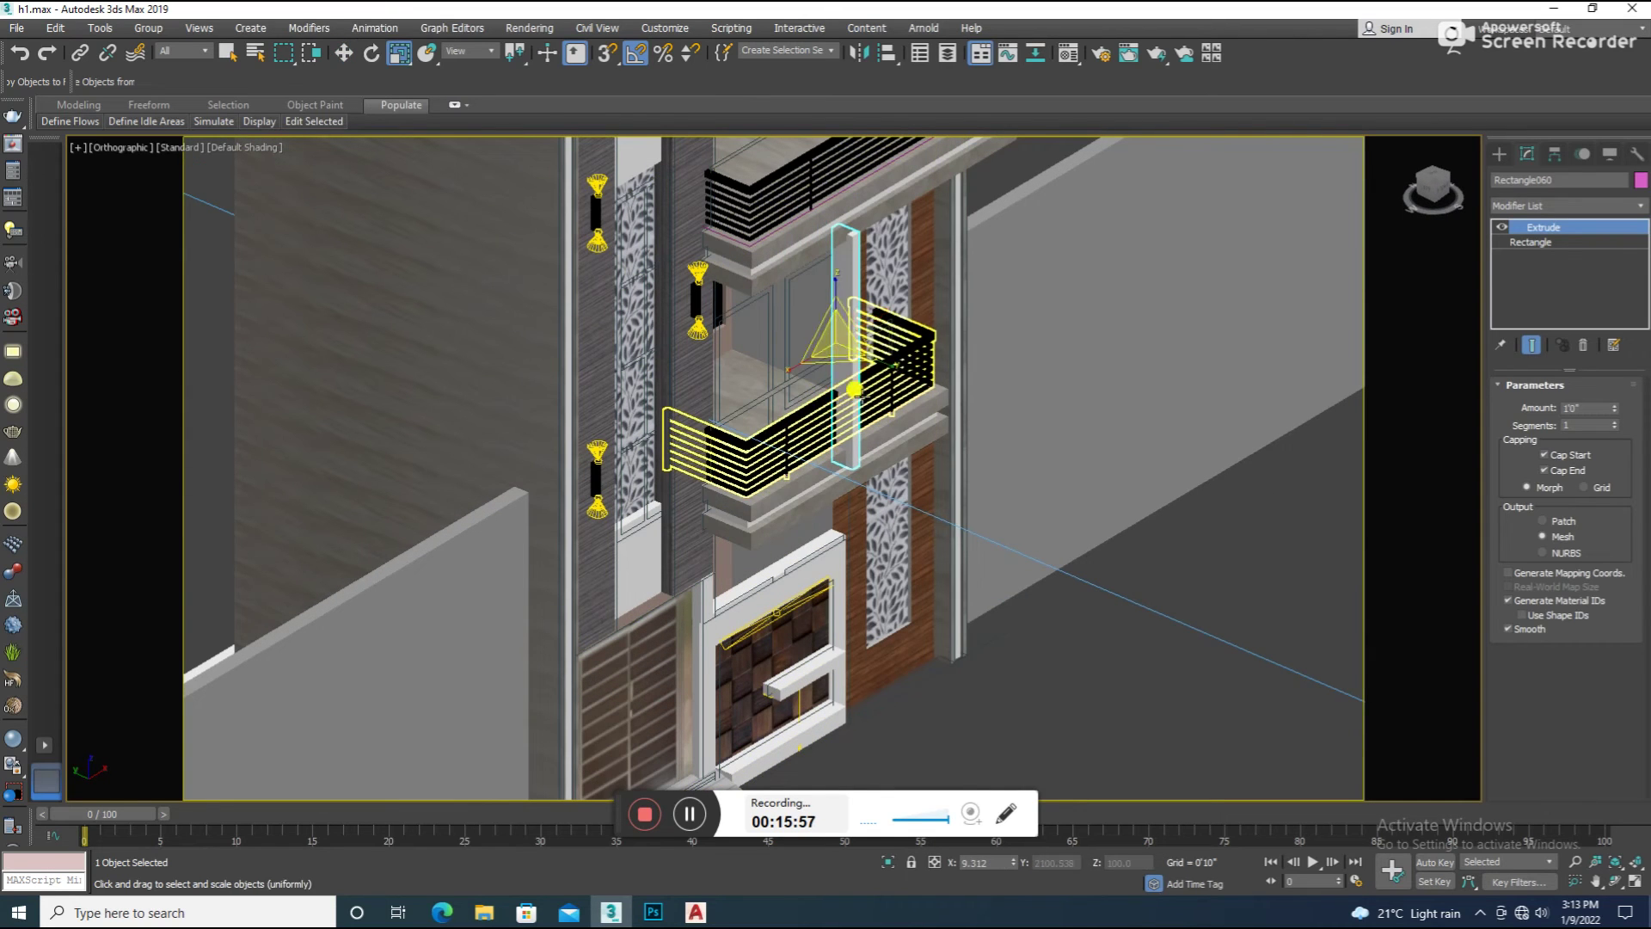
{"action": "key", "text": "w"}
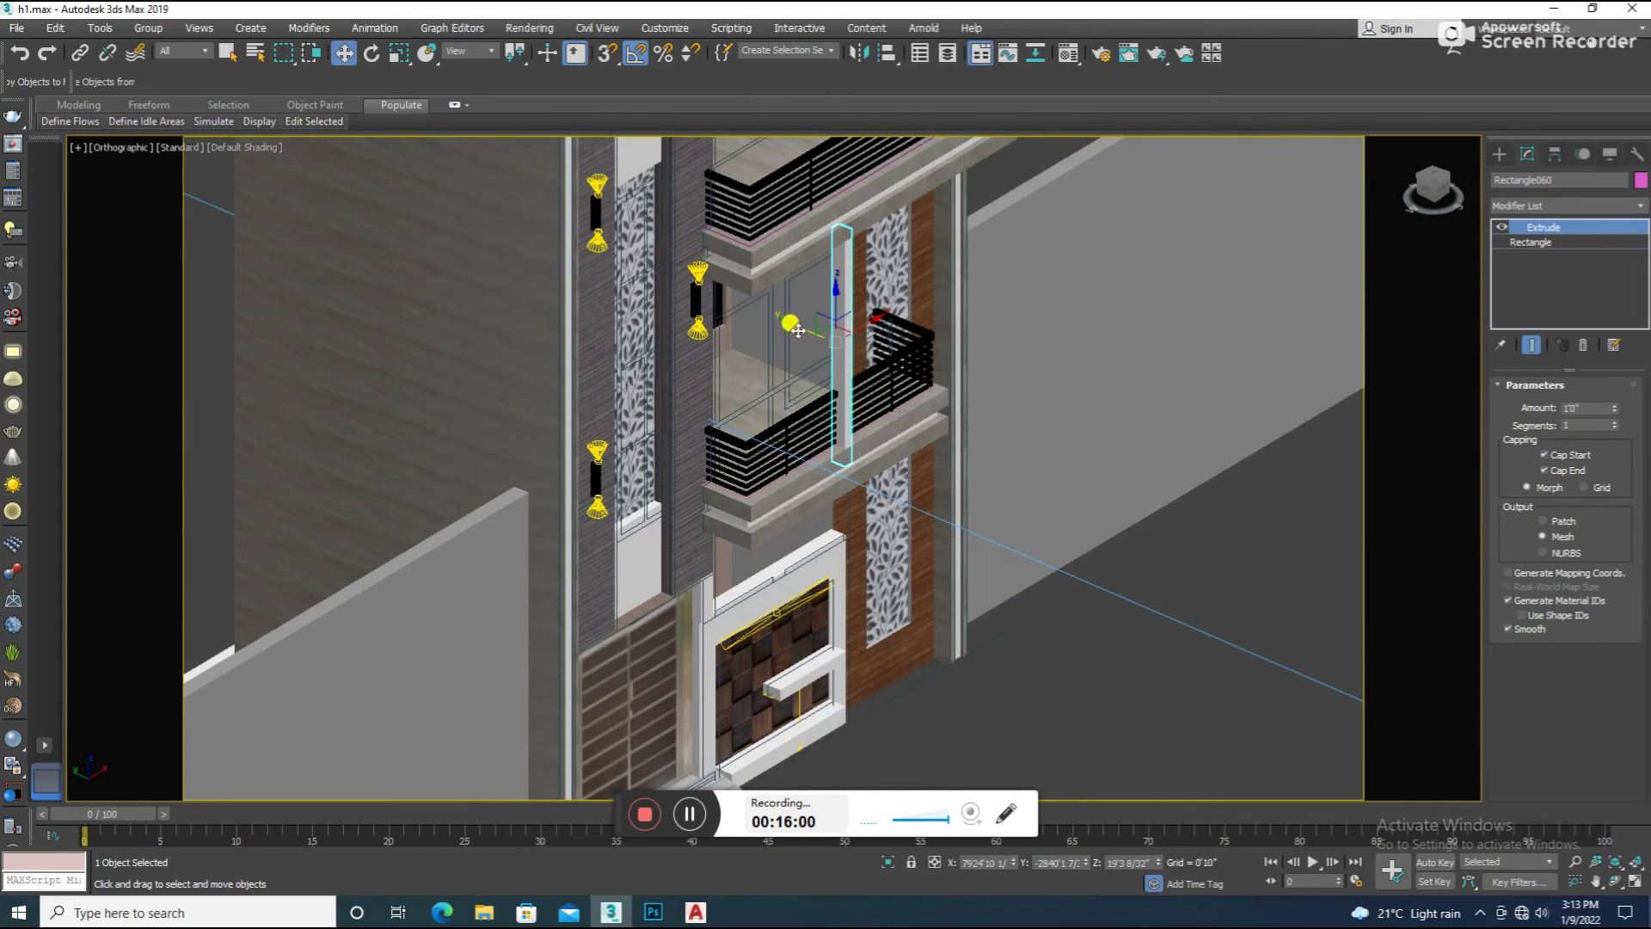
{"action": "left_click_drag", "start_coordinate": [799, 328], "coordinate": [802, 329]}
{"action": "key", "text": "f"}
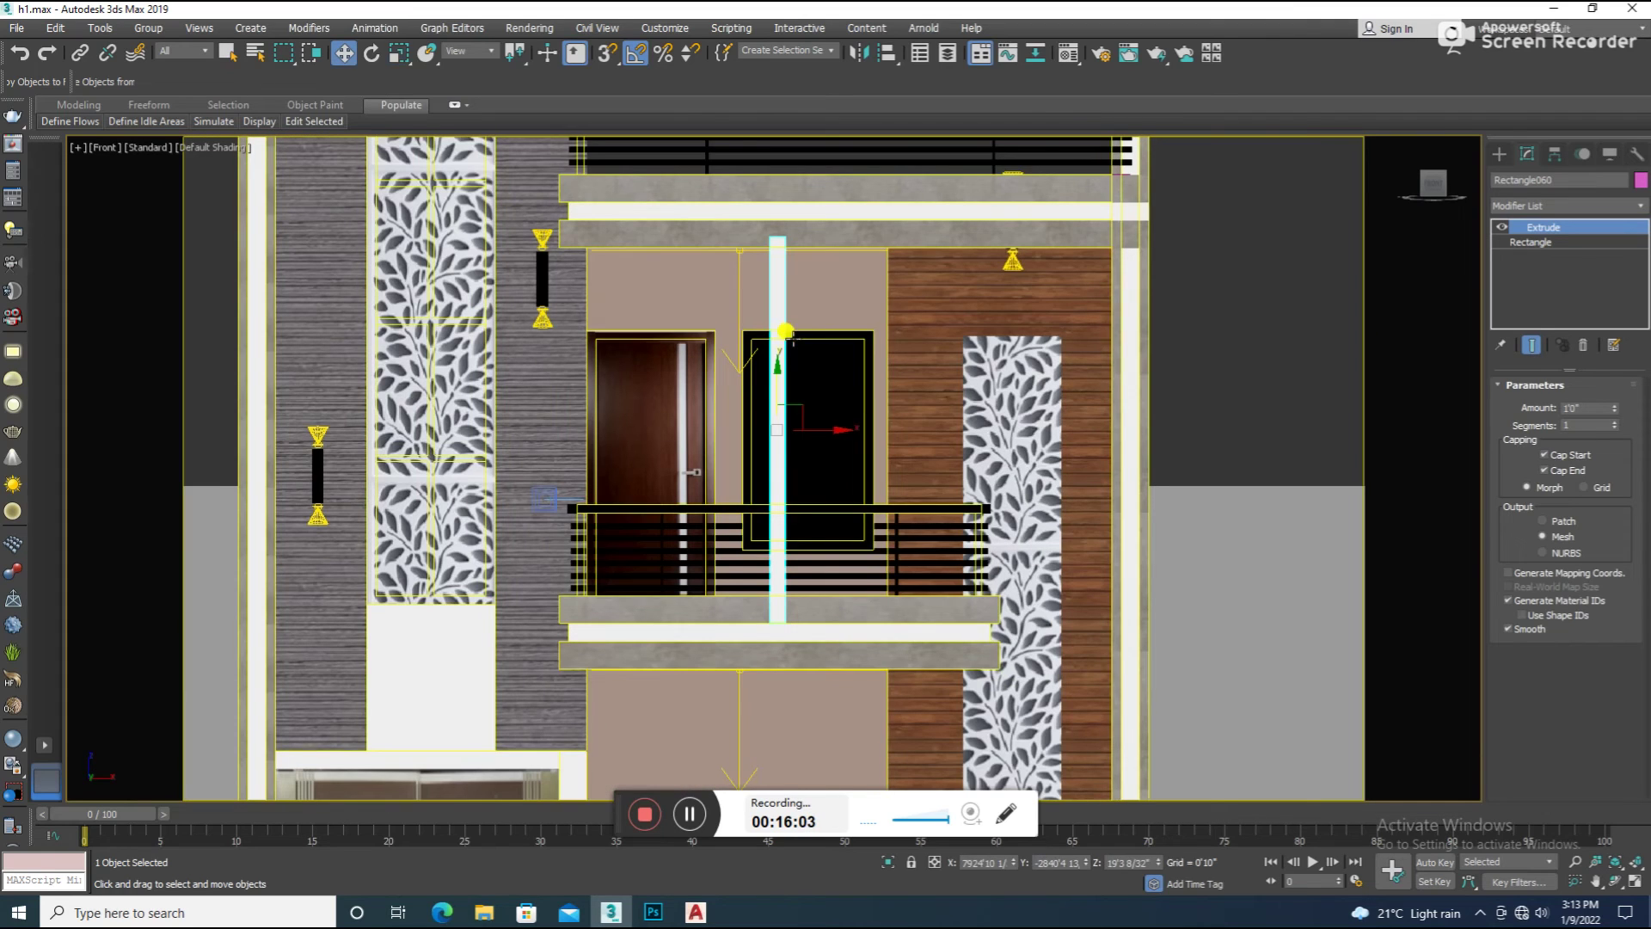
Scale the bar to about 720% width on X and 137% height
{"action": "key", "text": "r"}
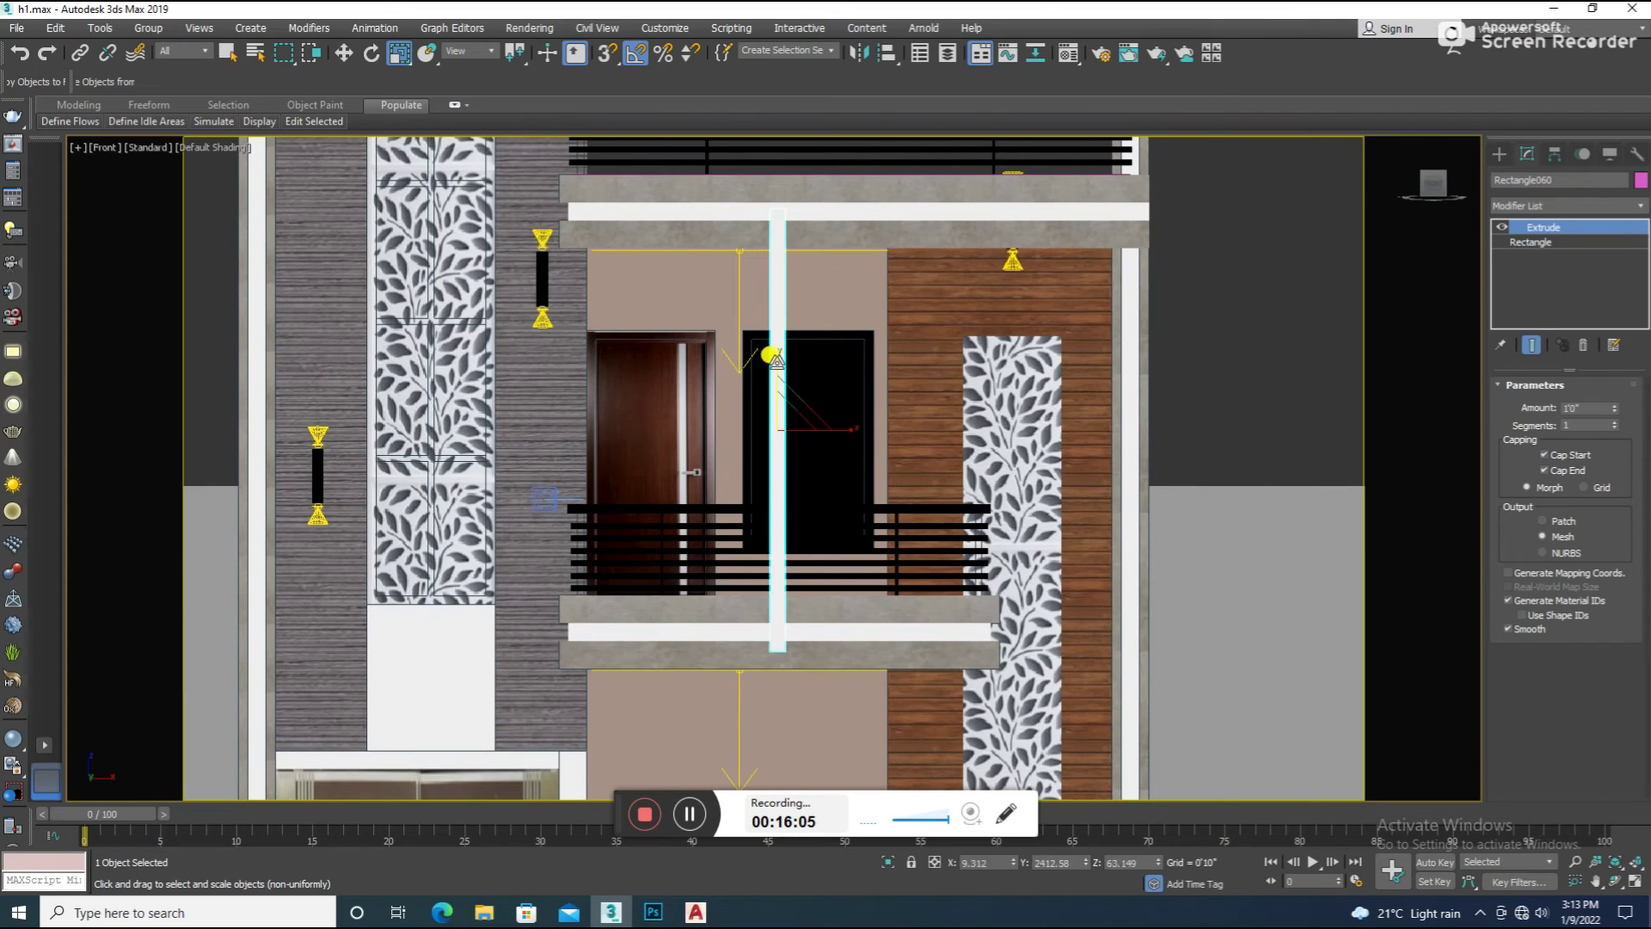
{"action": "mouse_move", "coordinate": [780, 368]}
{"action": "middle_mouse_down", "text": "alt"}
{"action": "mouse_move", "coordinate": [804, 389]}
{"action": "mouse_move", "coordinate": [792, 413]}
{"action": "middle_mouse_up", "text": "alt"}
{"action": "key", "text": "r"}
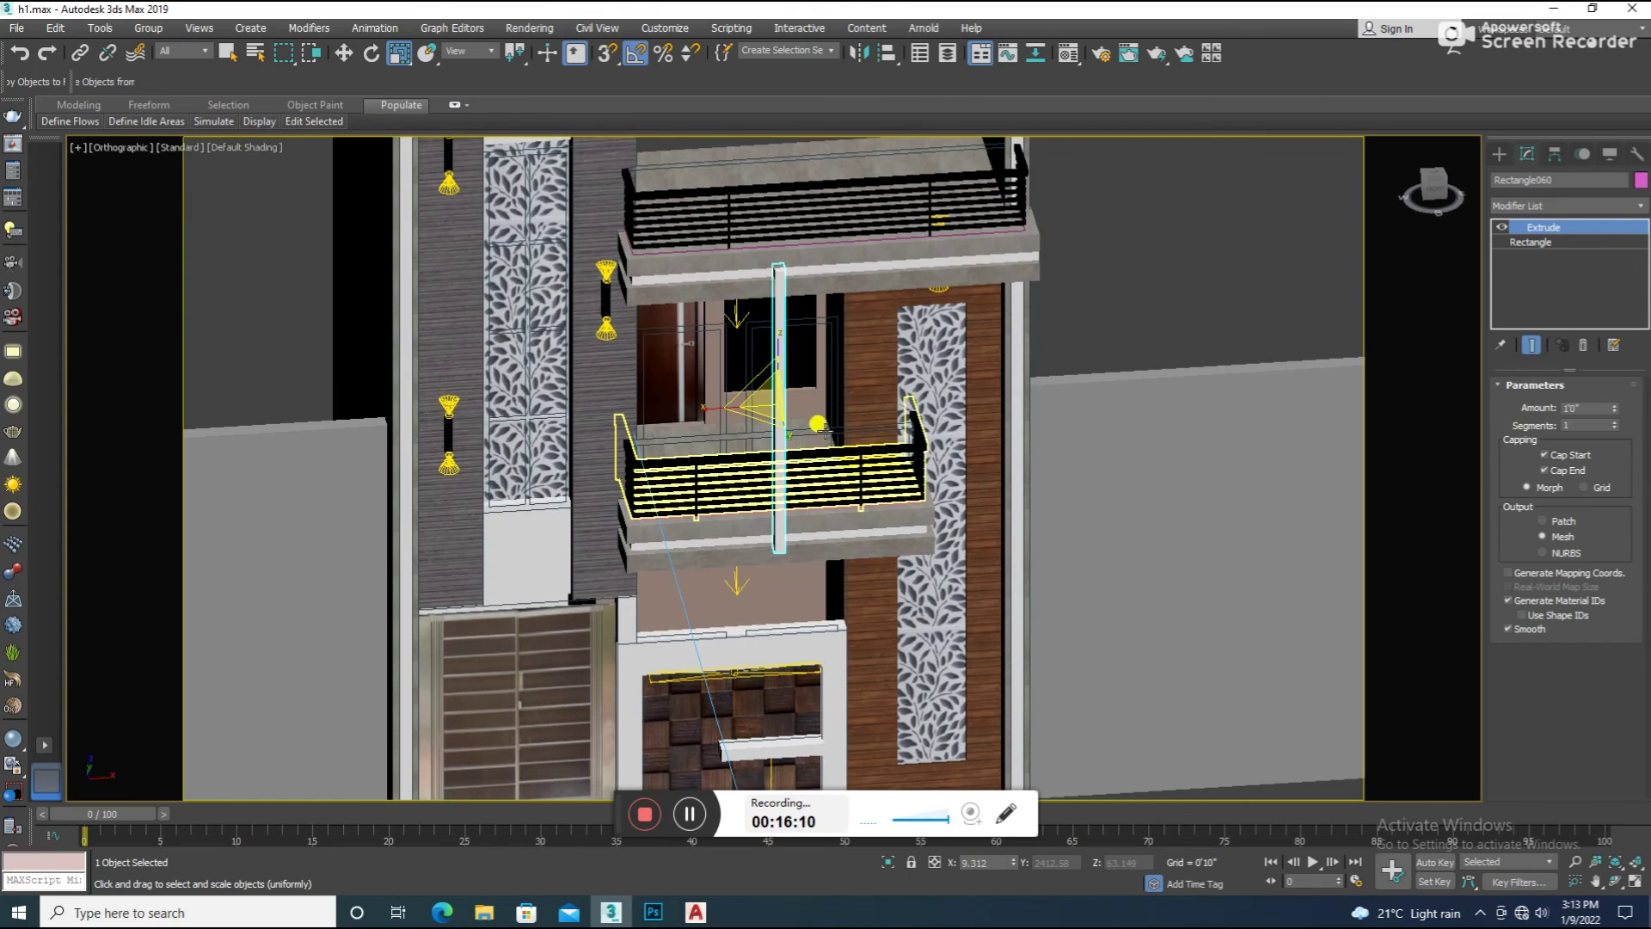
{"action": "mouse_move", "coordinate": [791, 413]}
{"action": "left_mouse_down"}
{"action": "mouse_move", "coordinate": [318, 473]}
{"action": "mouse_move", "coordinate": [332, 490]}
{"action": "left_mouse_up"}
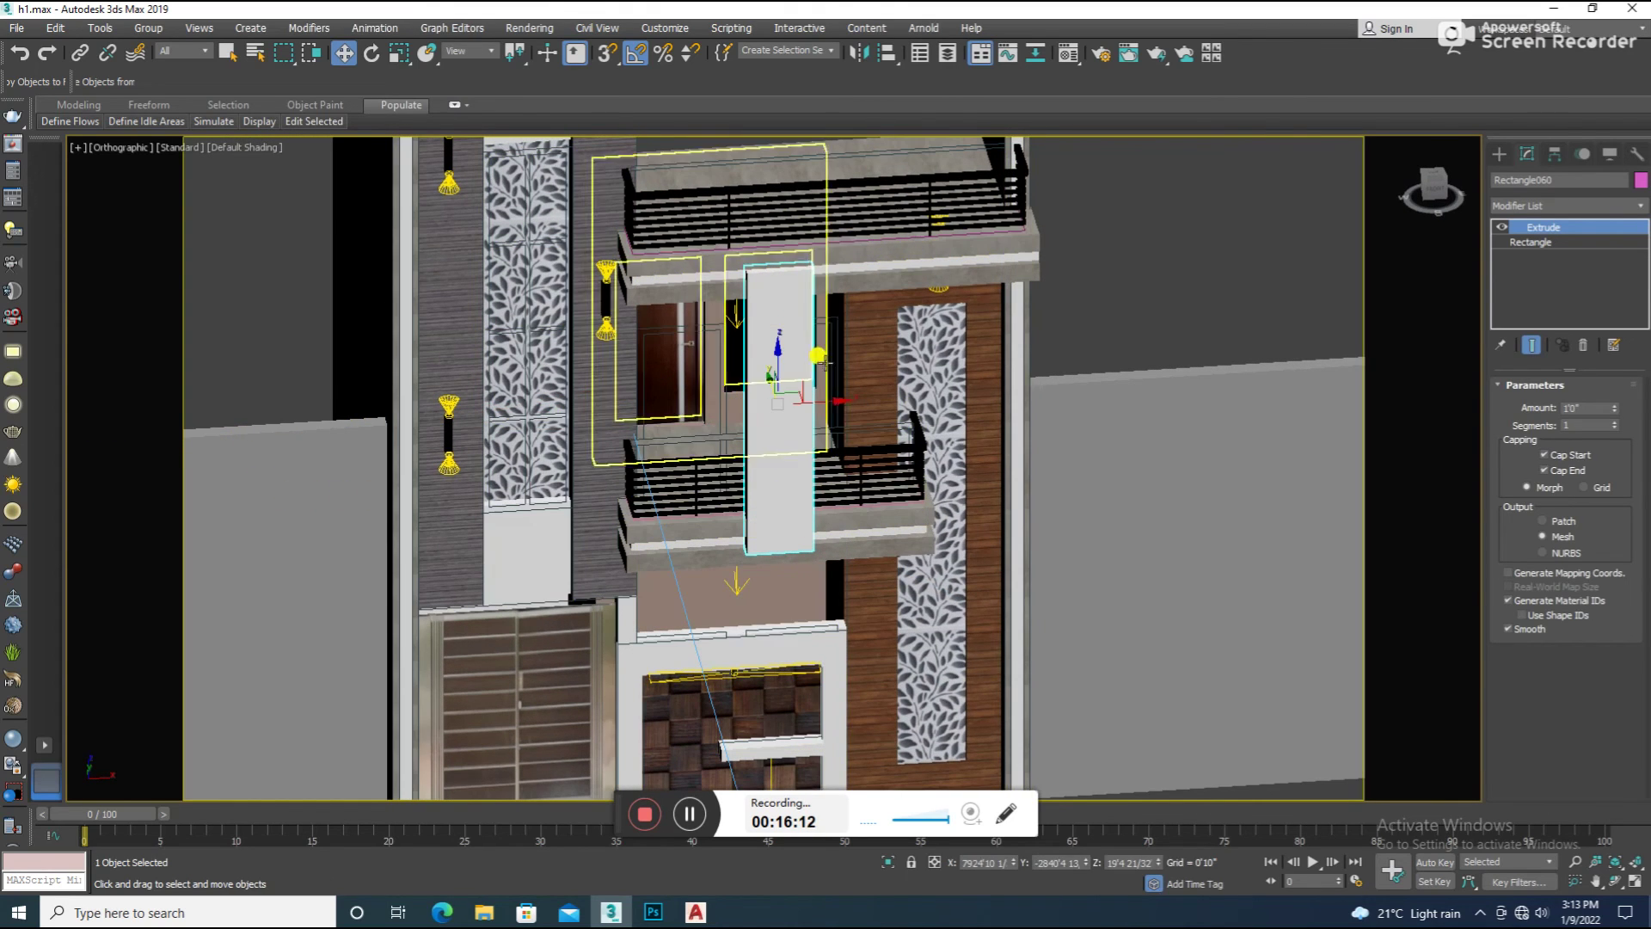
{"action": "left_click_drag", "start_coordinate": [768, 341], "coordinate": [775, 317]}
{"action": "middle_click_drag", "start_coordinate": [785, 406], "coordinate": [742, 410], "text": "alt"}
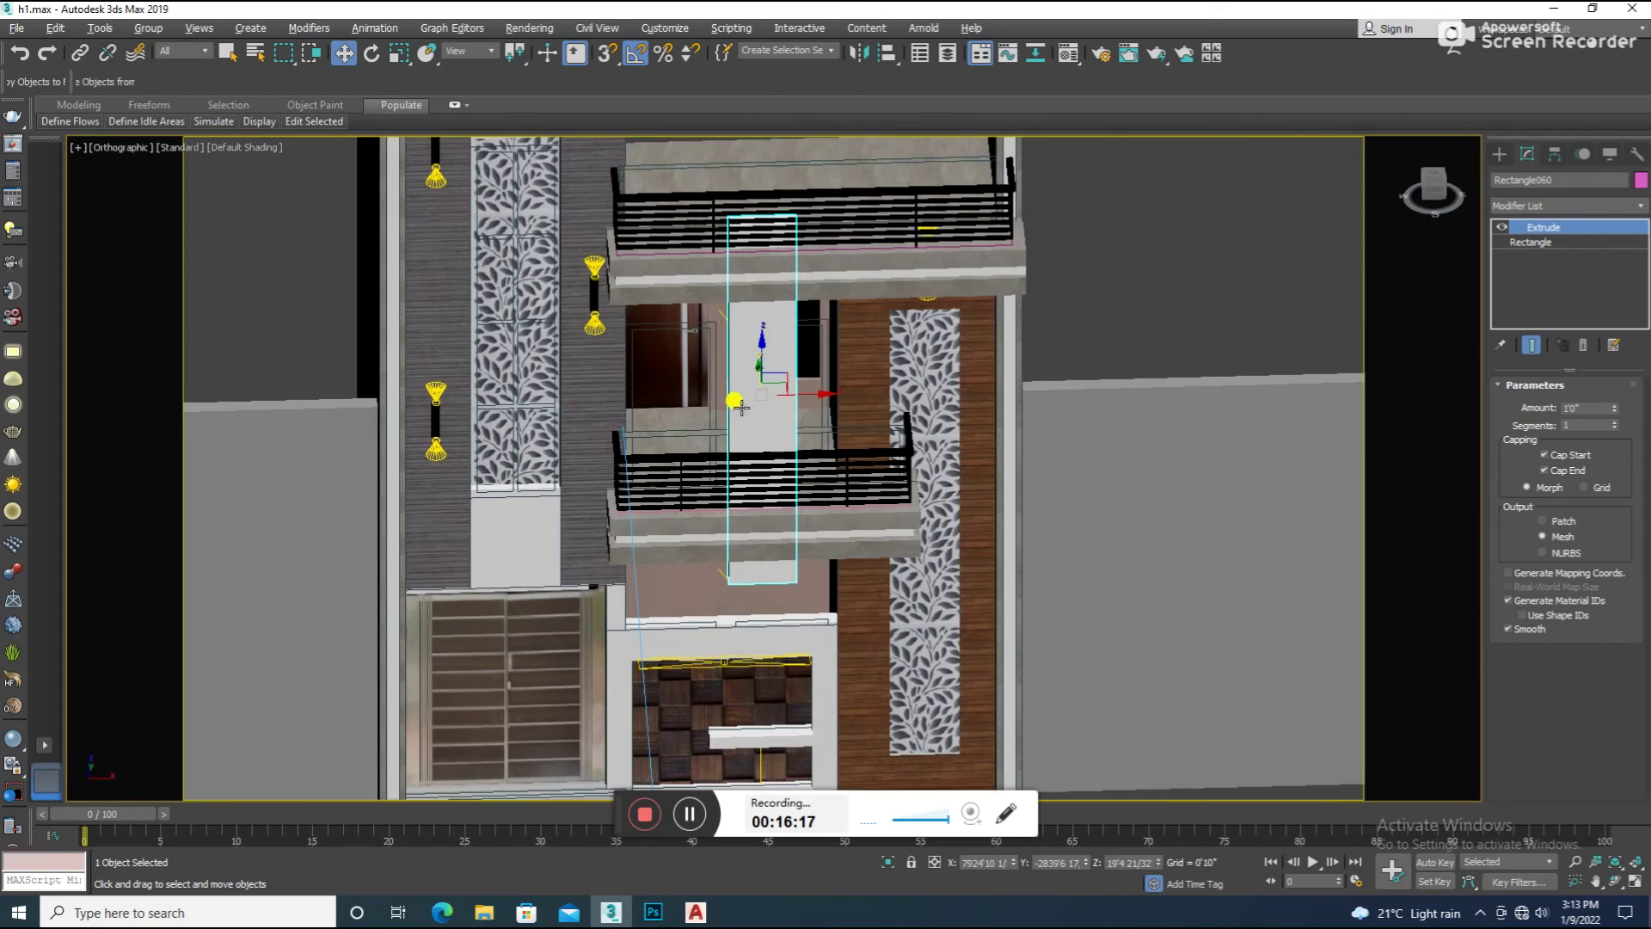
{"action": "key", "text": "f"}
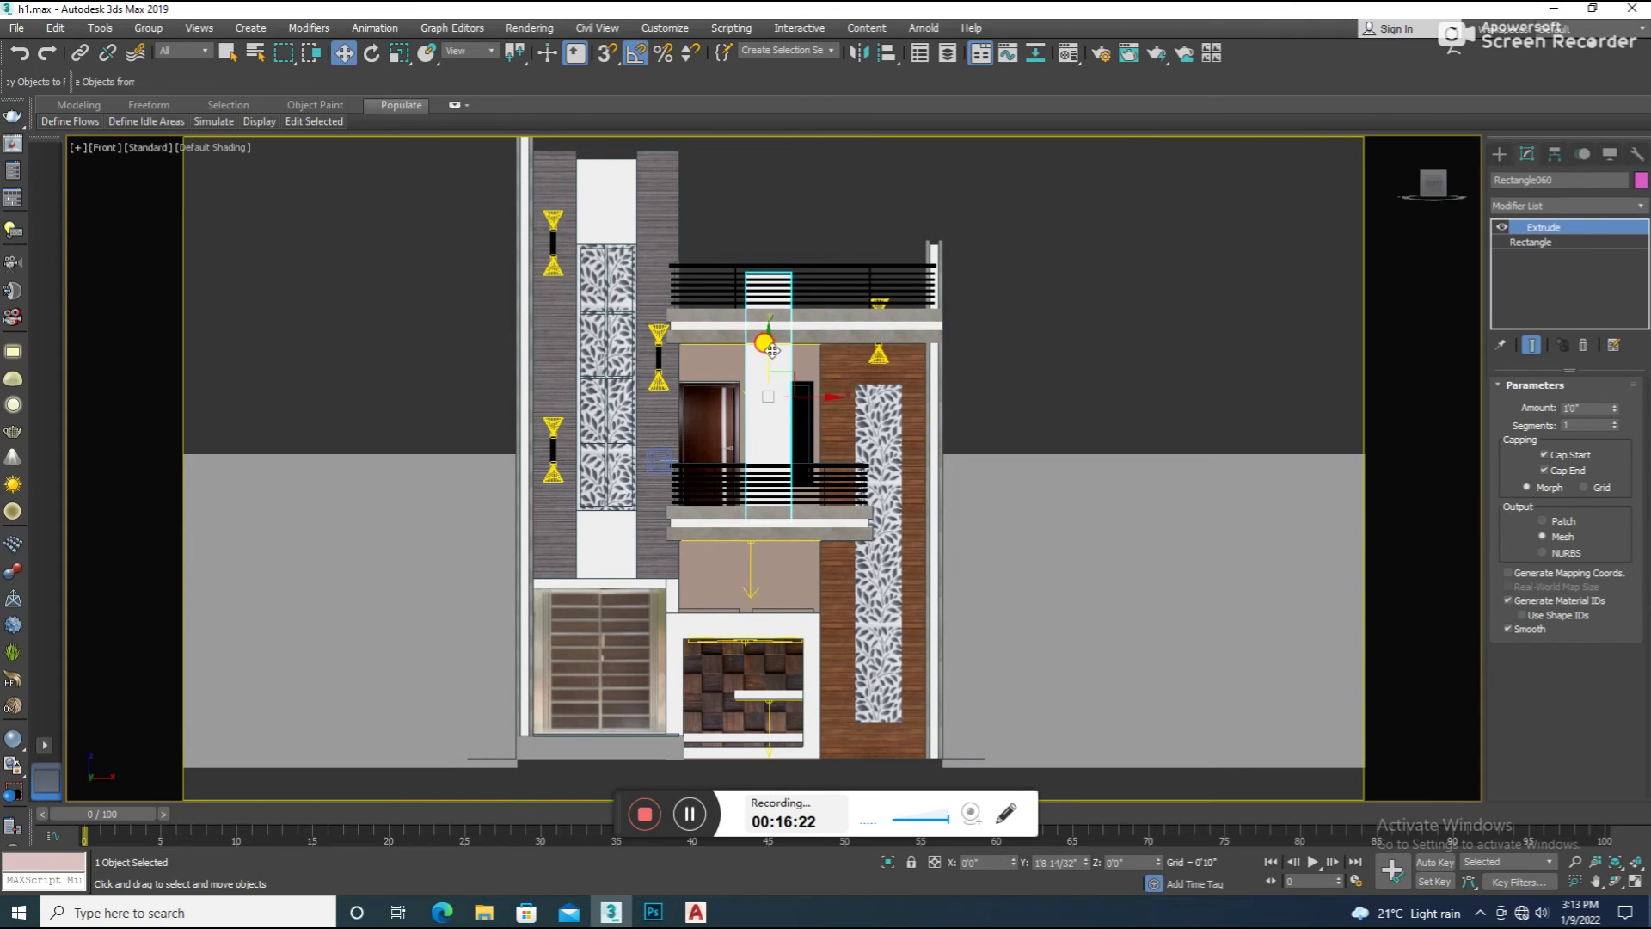
Shift the pillar slightly against the balconies and narrow it to 62% width
{"action": "middle_click_drag", "start_coordinate": [792, 402], "coordinate": [688, 344], "text": "alt"}
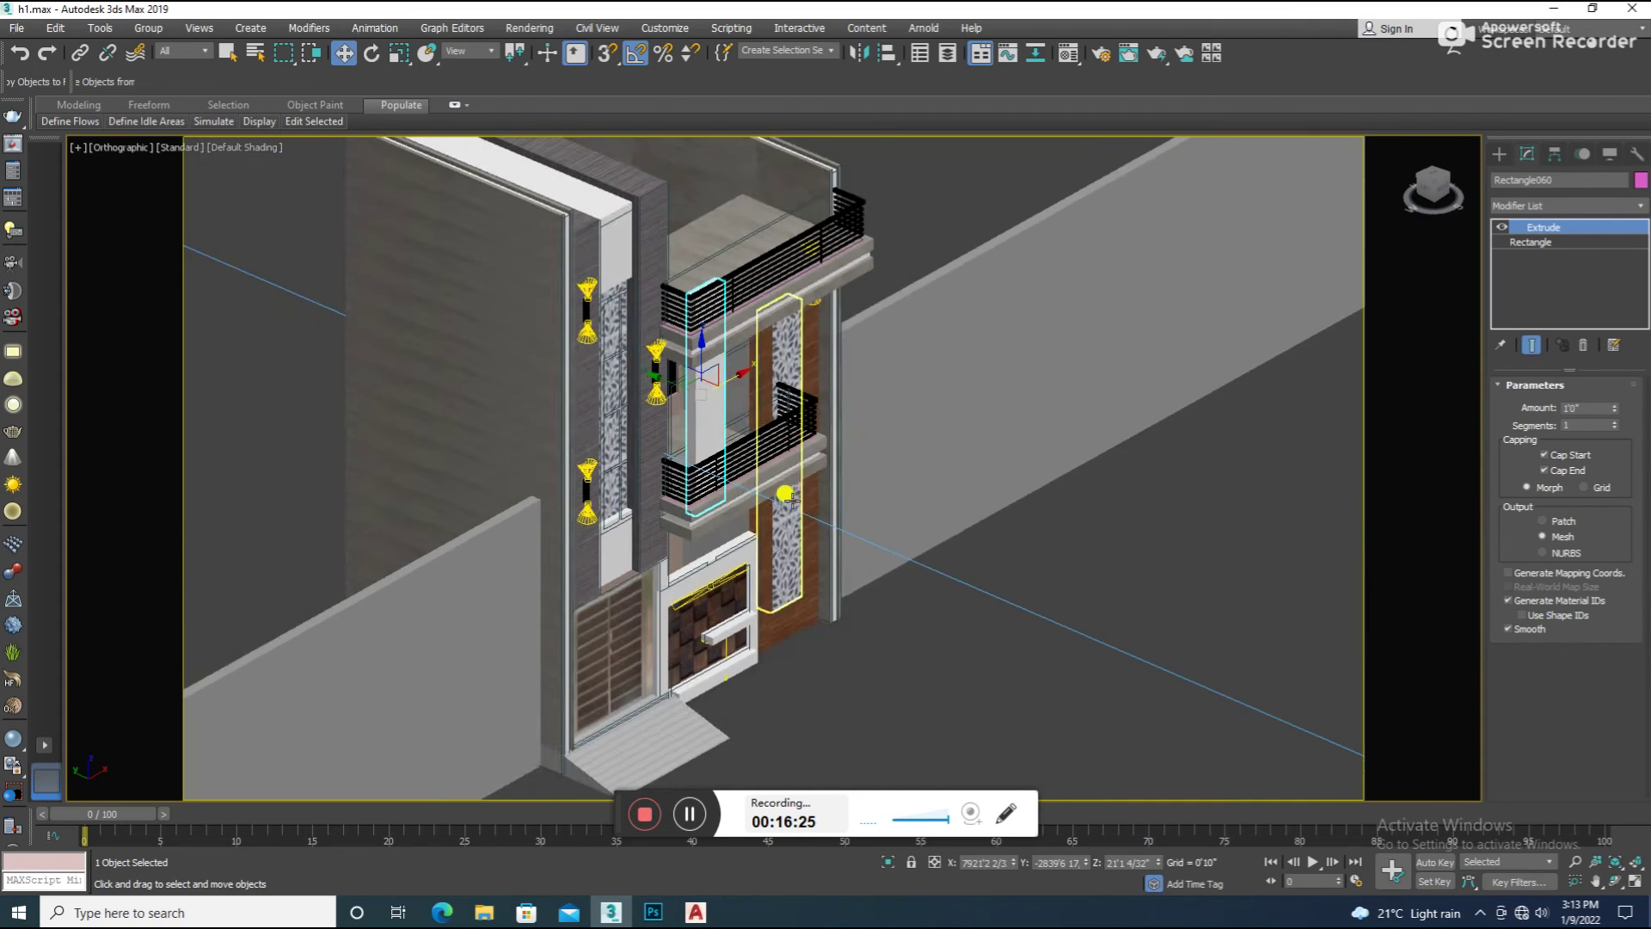
{"action": "scroll", "coordinate": [686, 340], "scroll_direction": "up", "scroll_amount": 3}
{"action": "left_click_drag", "start_coordinate": [687, 339], "coordinate": [683, 350]}
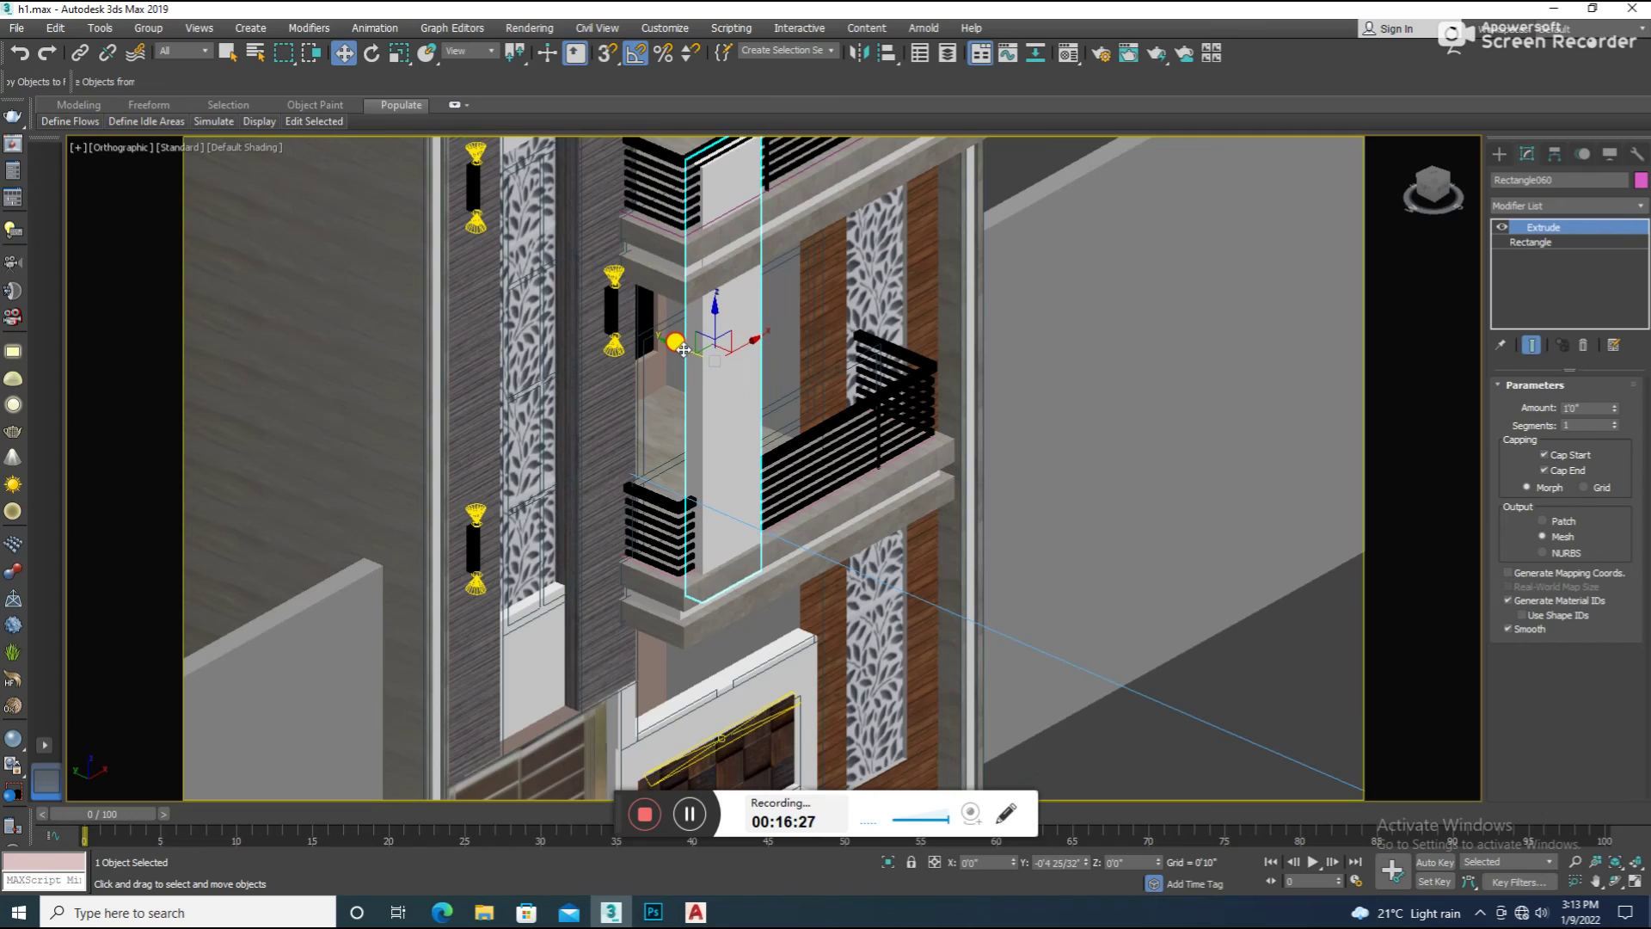
{"action": "scroll", "coordinate": [702, 372], "scroll_direction": "up", "scroll_amount": 2}
{"action": "scroll", "coordinate": [702, 371], "scroll_direction": "down", "scroll_amount": 3}
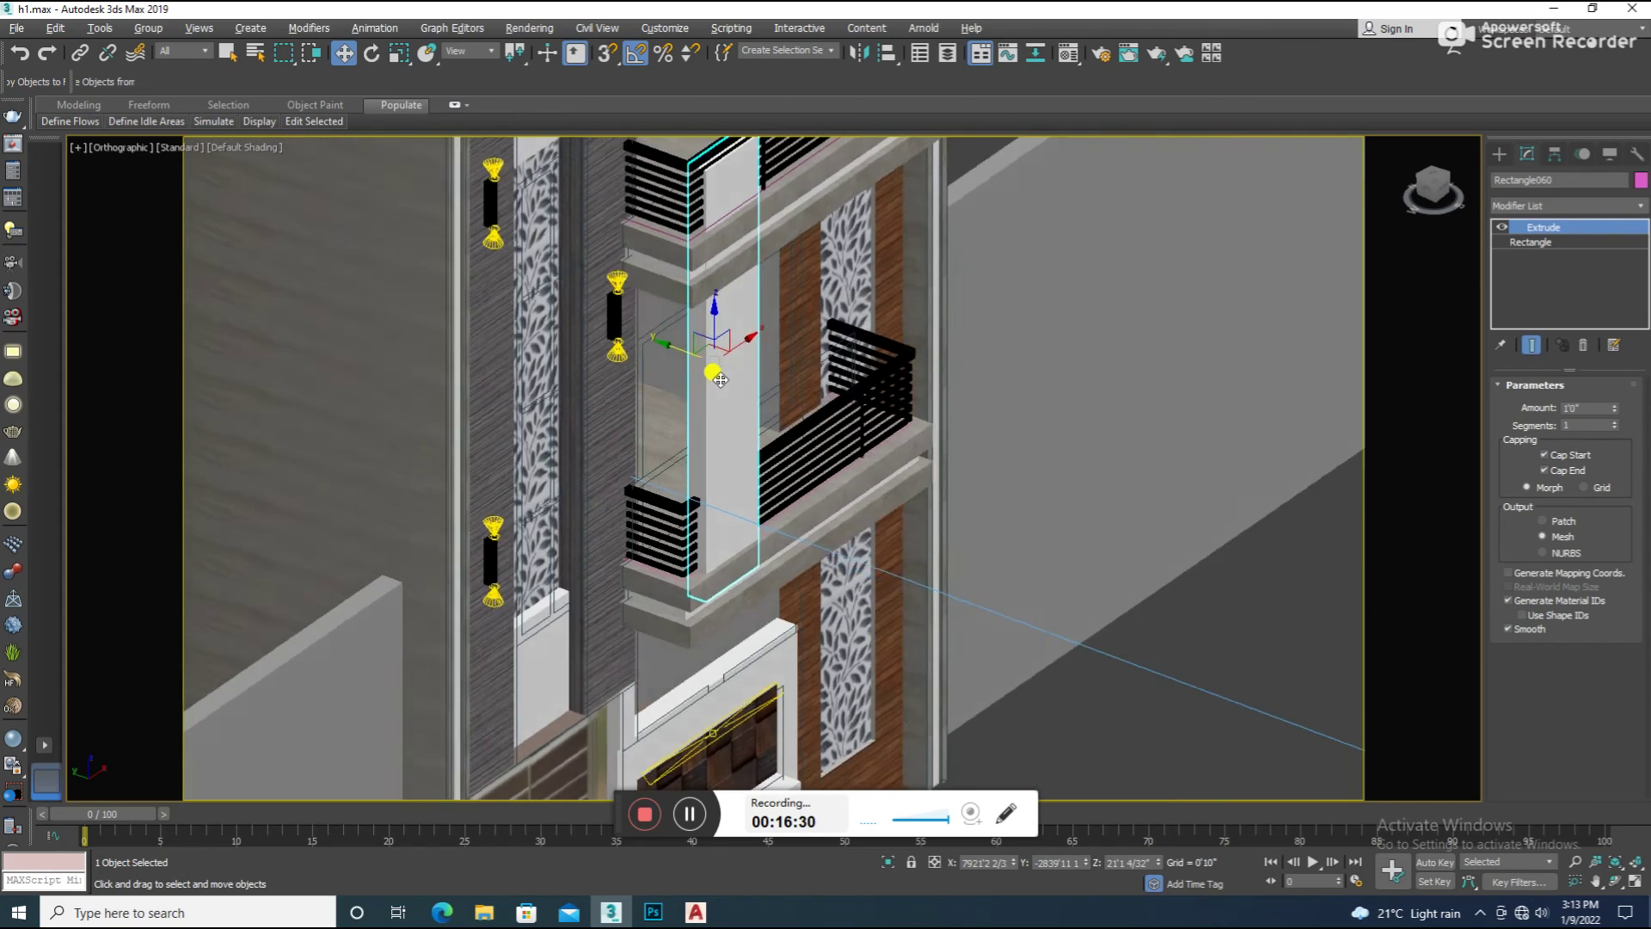
{"action": "key", "text": "f"}
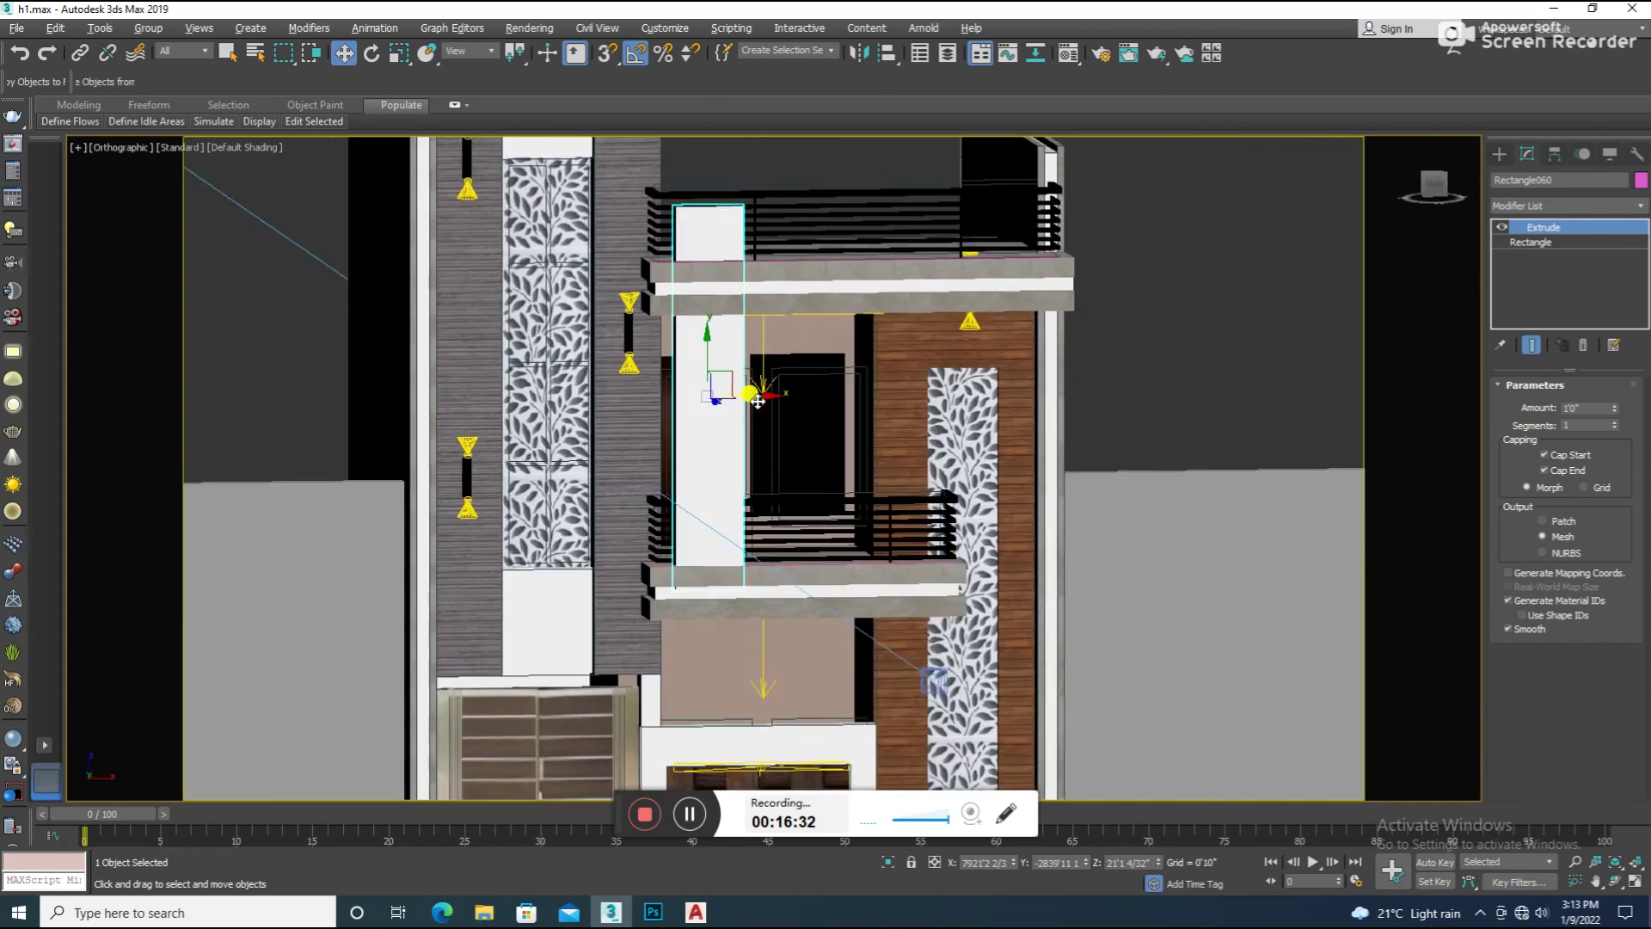
{"action": "middle_click_drag", "start_coordinate": [703, 372], "coordinate": [776, 422], "text": "alt"}
{"action": "key", "text": "r"}
{"action": "left_click_drag", "start_coordinate": [705, 378], "coordinate": [675, 394]}
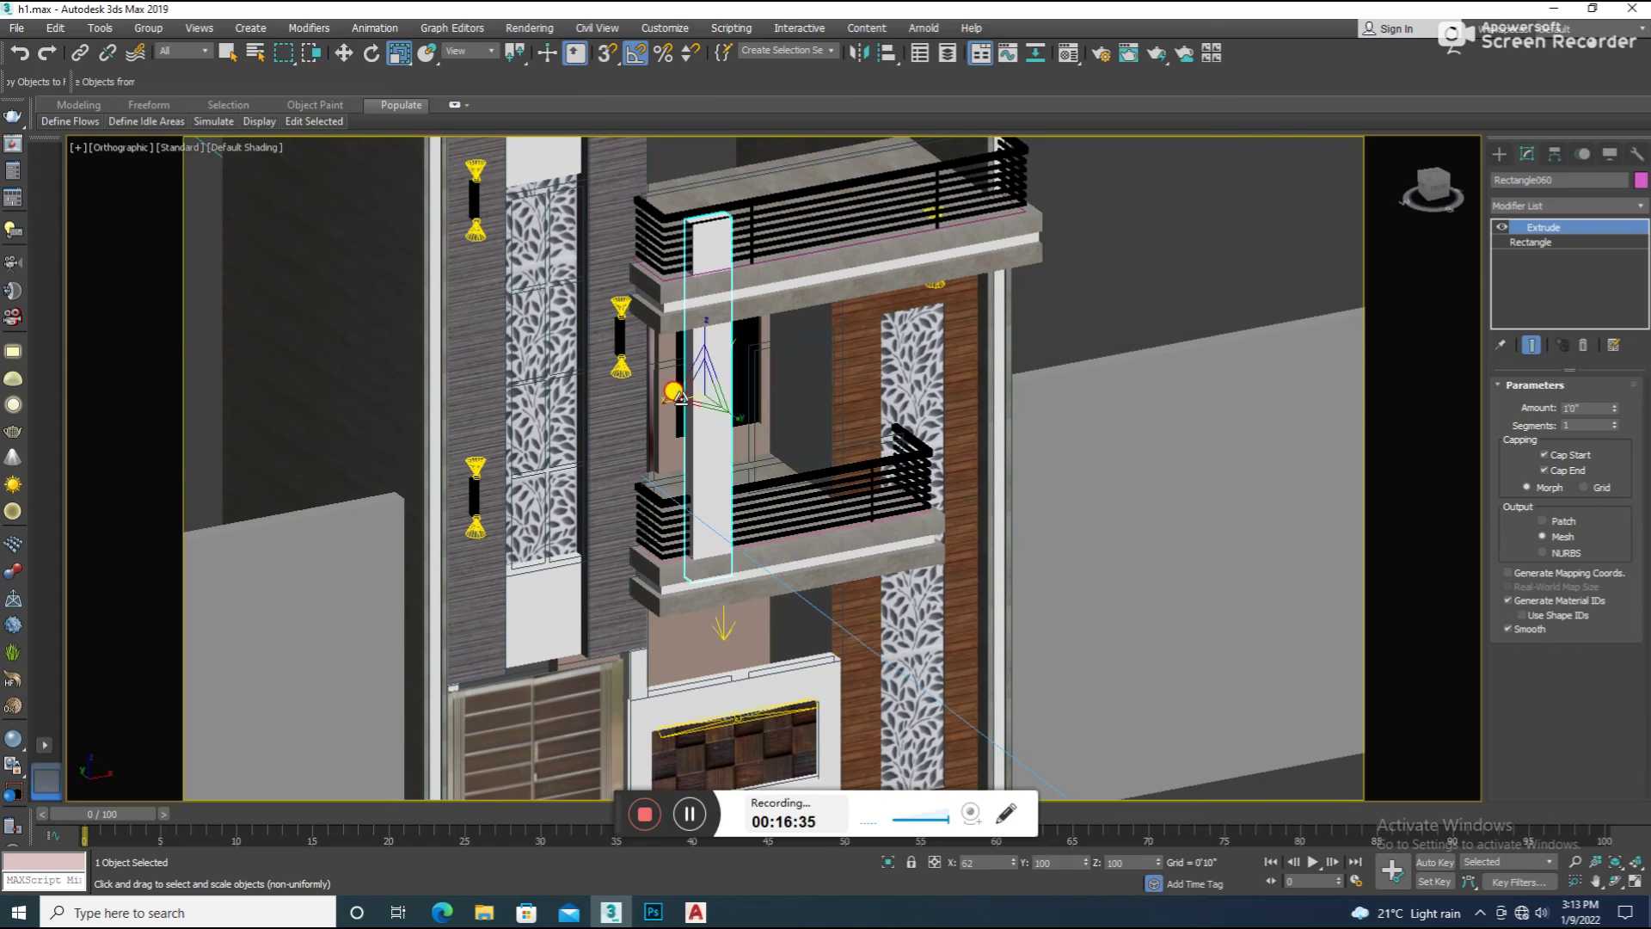
{"action": "scroll", "coordinate": [989, 379], "scroll_direction": "up", "scroll_amount": 2}
{"action": "middle_click_drag", "start_coordinate": [990, 378], "coordinate": [721, 395], "text": "alt"}
{"action": "key", "text": "w"}
Push the bar back toward the railings, lower it slightly, and drag a copy rightward
{"action": "scroll", "coordinate": [738, 404], "scroll_direction": "up", "scroll_amount": 1}
{"action": "scroll", "coordinate": [726, 394], "scroll_direction": "up", "scroll_amount": 1}
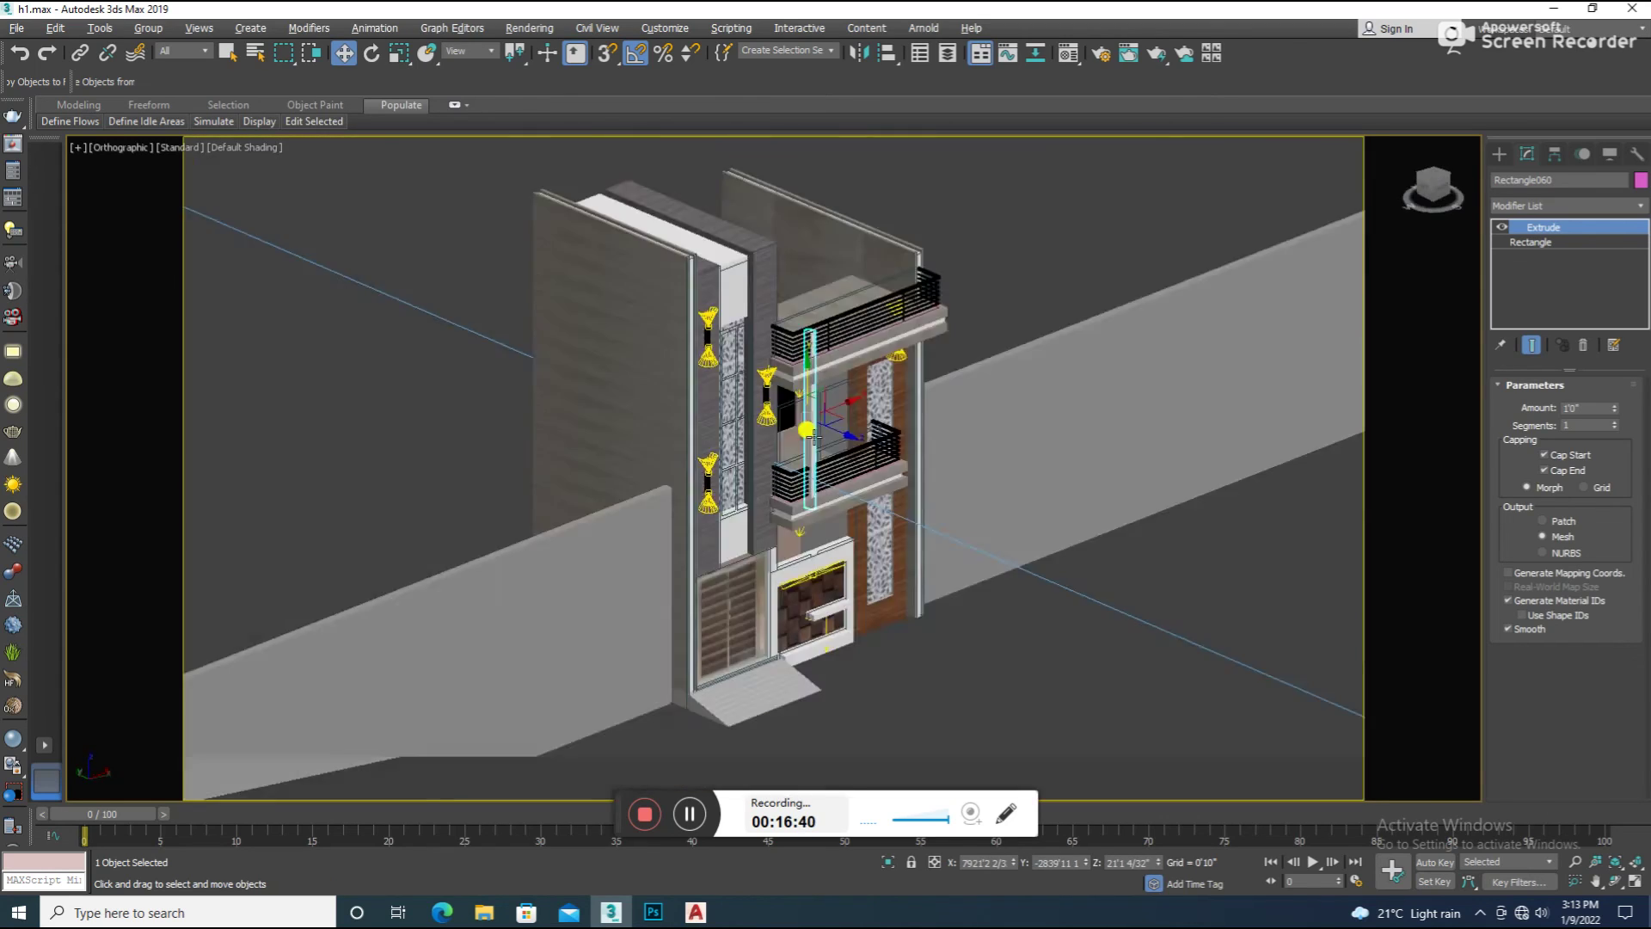
{"action": "scroll", "coordinate": [726, 395], "scroll_direction": "up", "scroll_amount": 4}
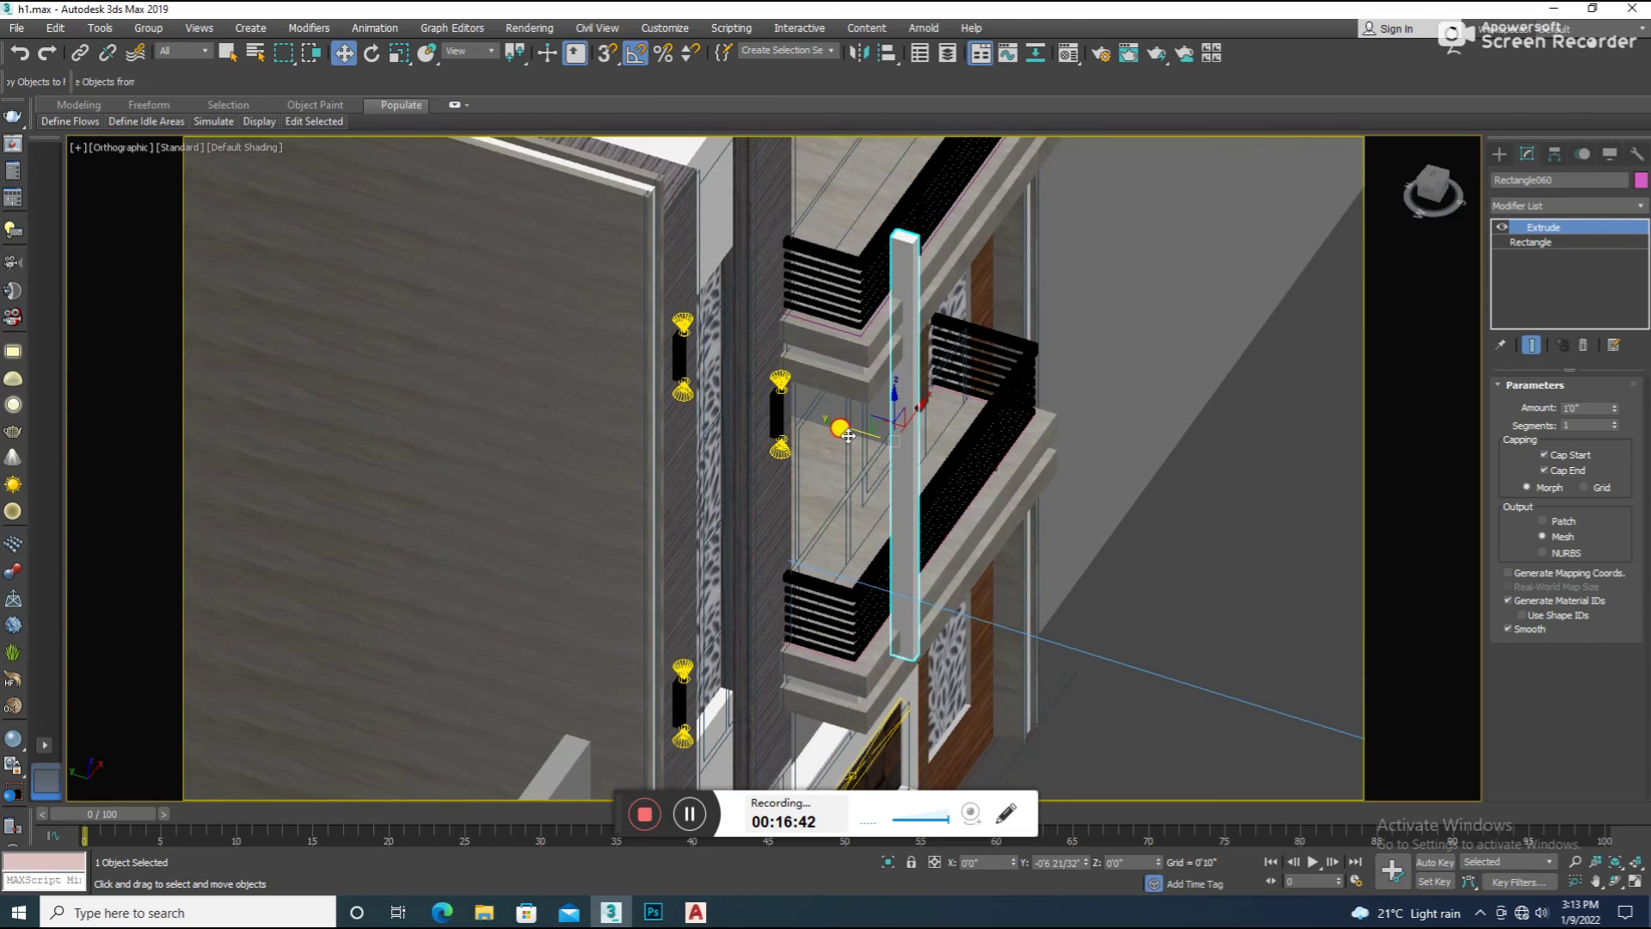
{"action": "key", "text": "f"}
{"action": "left_click_drag", "start_coordinate": [798, 395], "coordinate": [798, 392]}
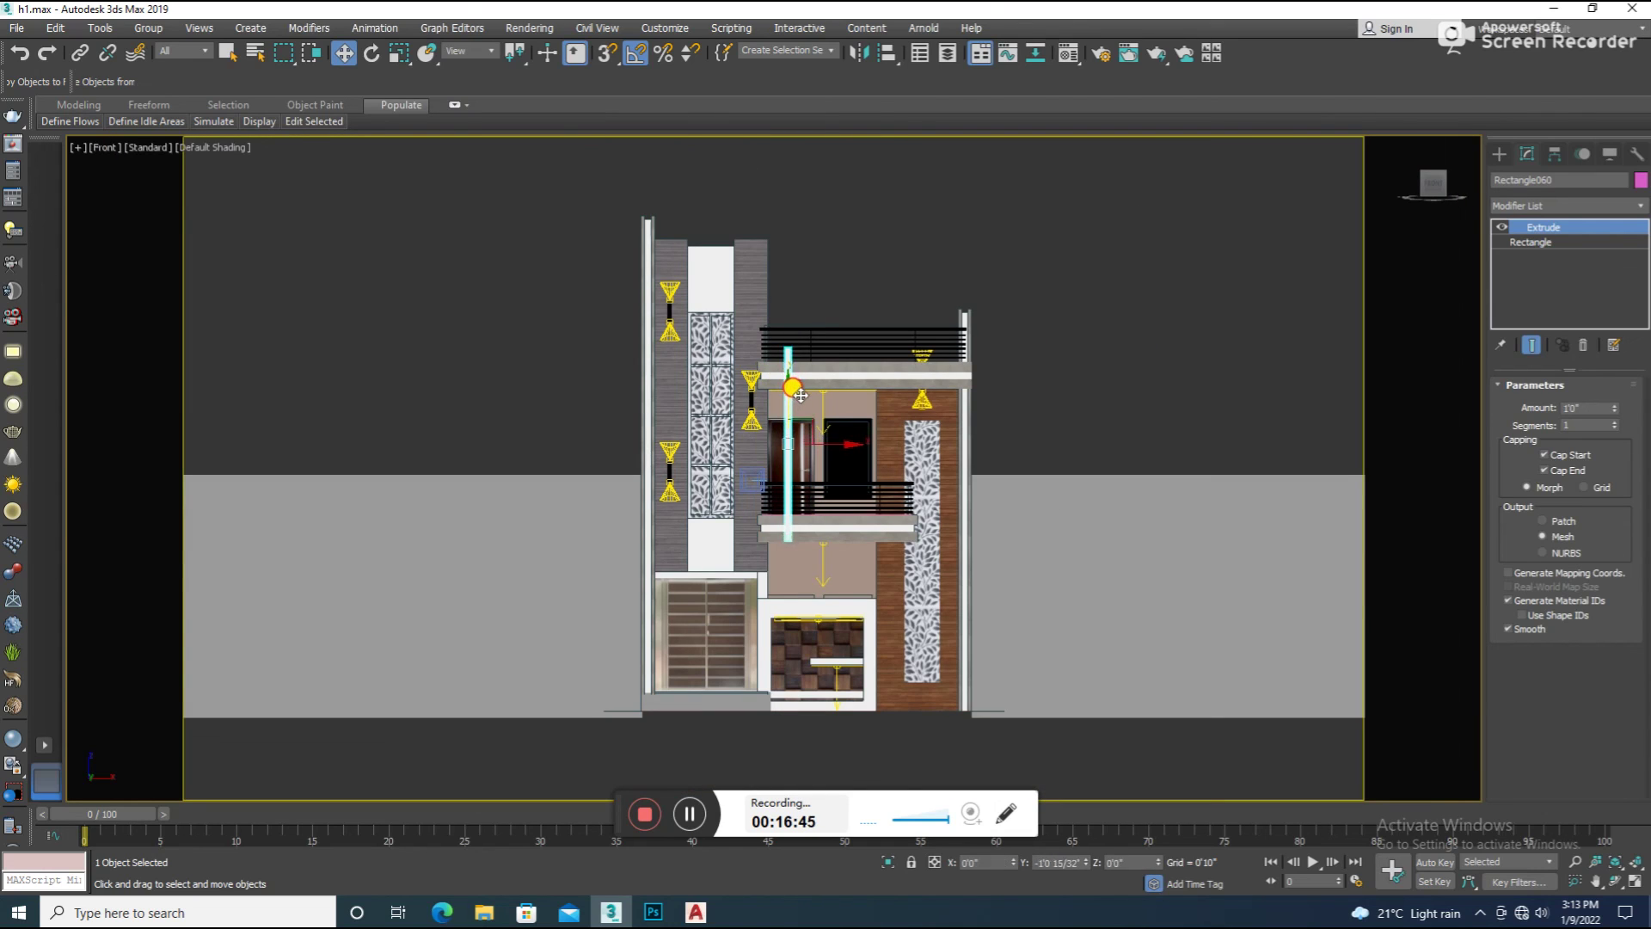
{"action": "key", "text": "w"}
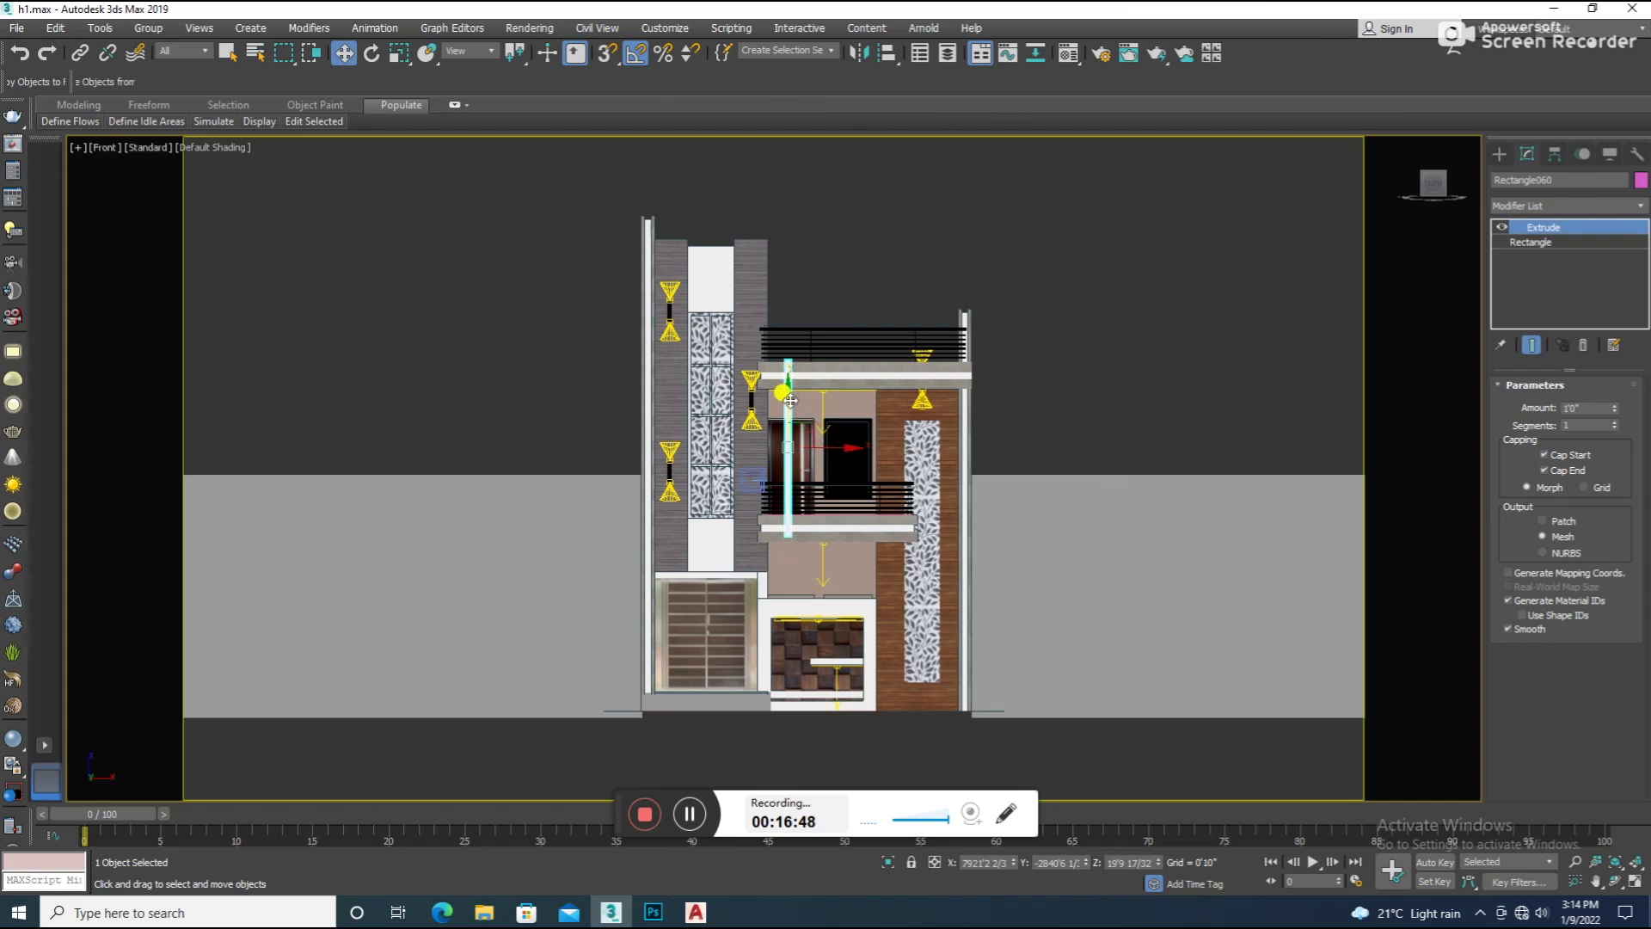
{"action": "scroll", "coordinate": [787, 392], "scroll_direction": "up", "scroll_amount": 4}
{"action": "left_click_drag", "start_coordinate": [783, 430], "coordinate": [790, 443]}
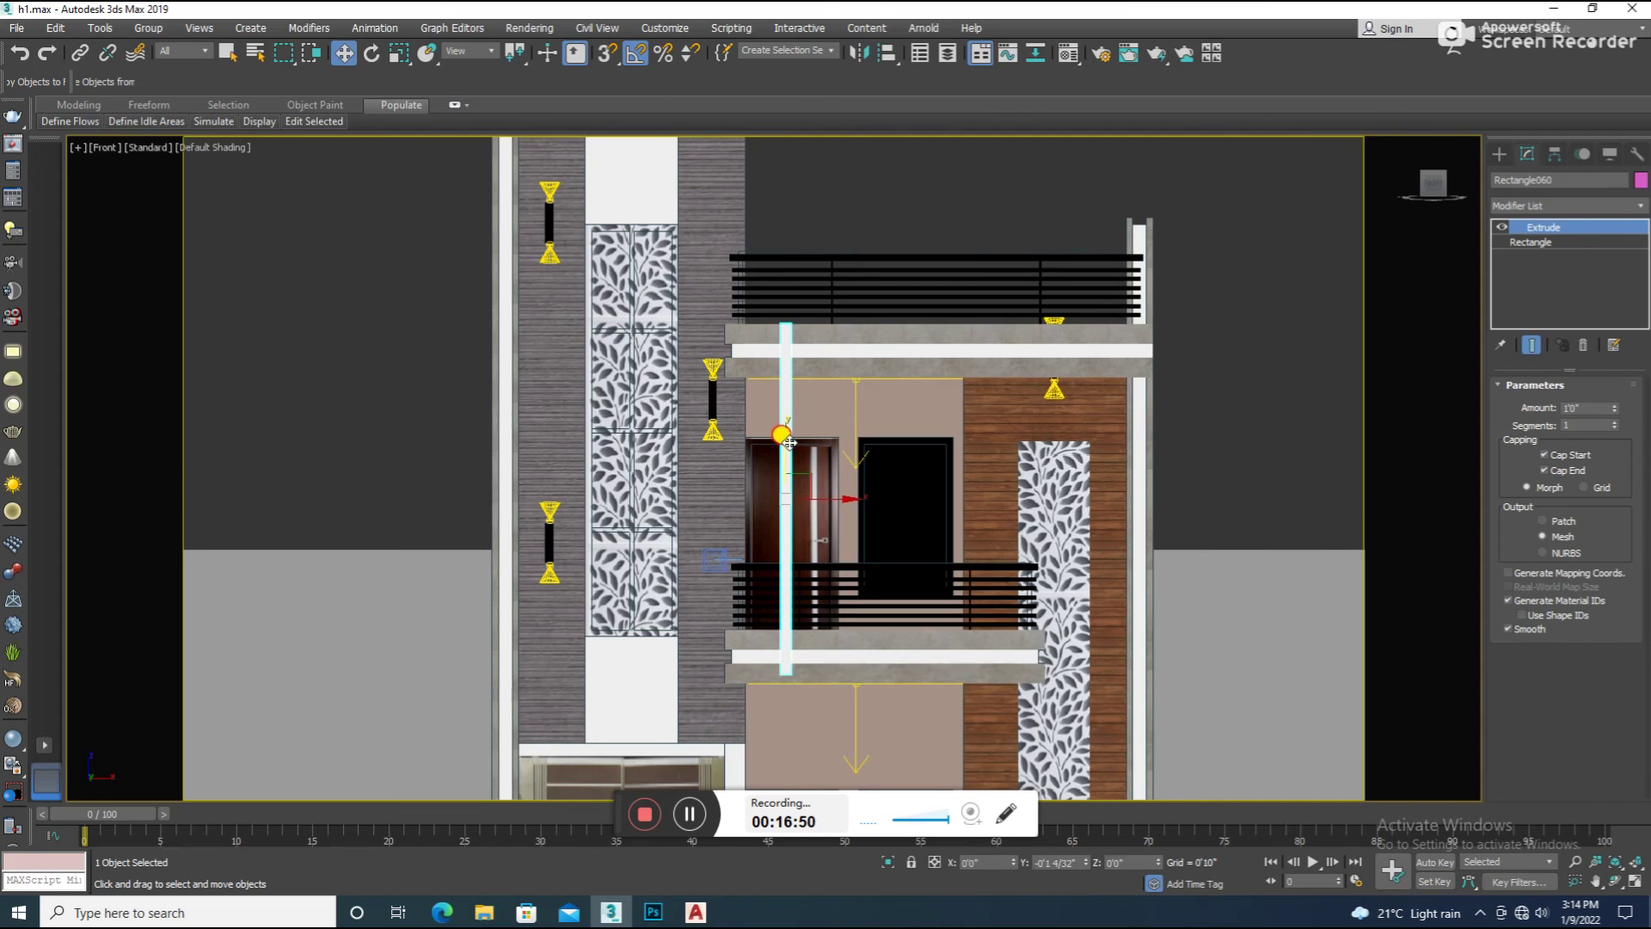
{"action": "left_click_drag", "start_coordinate": [827, 500], "coordinate": [844, 500], "text": "shift"}
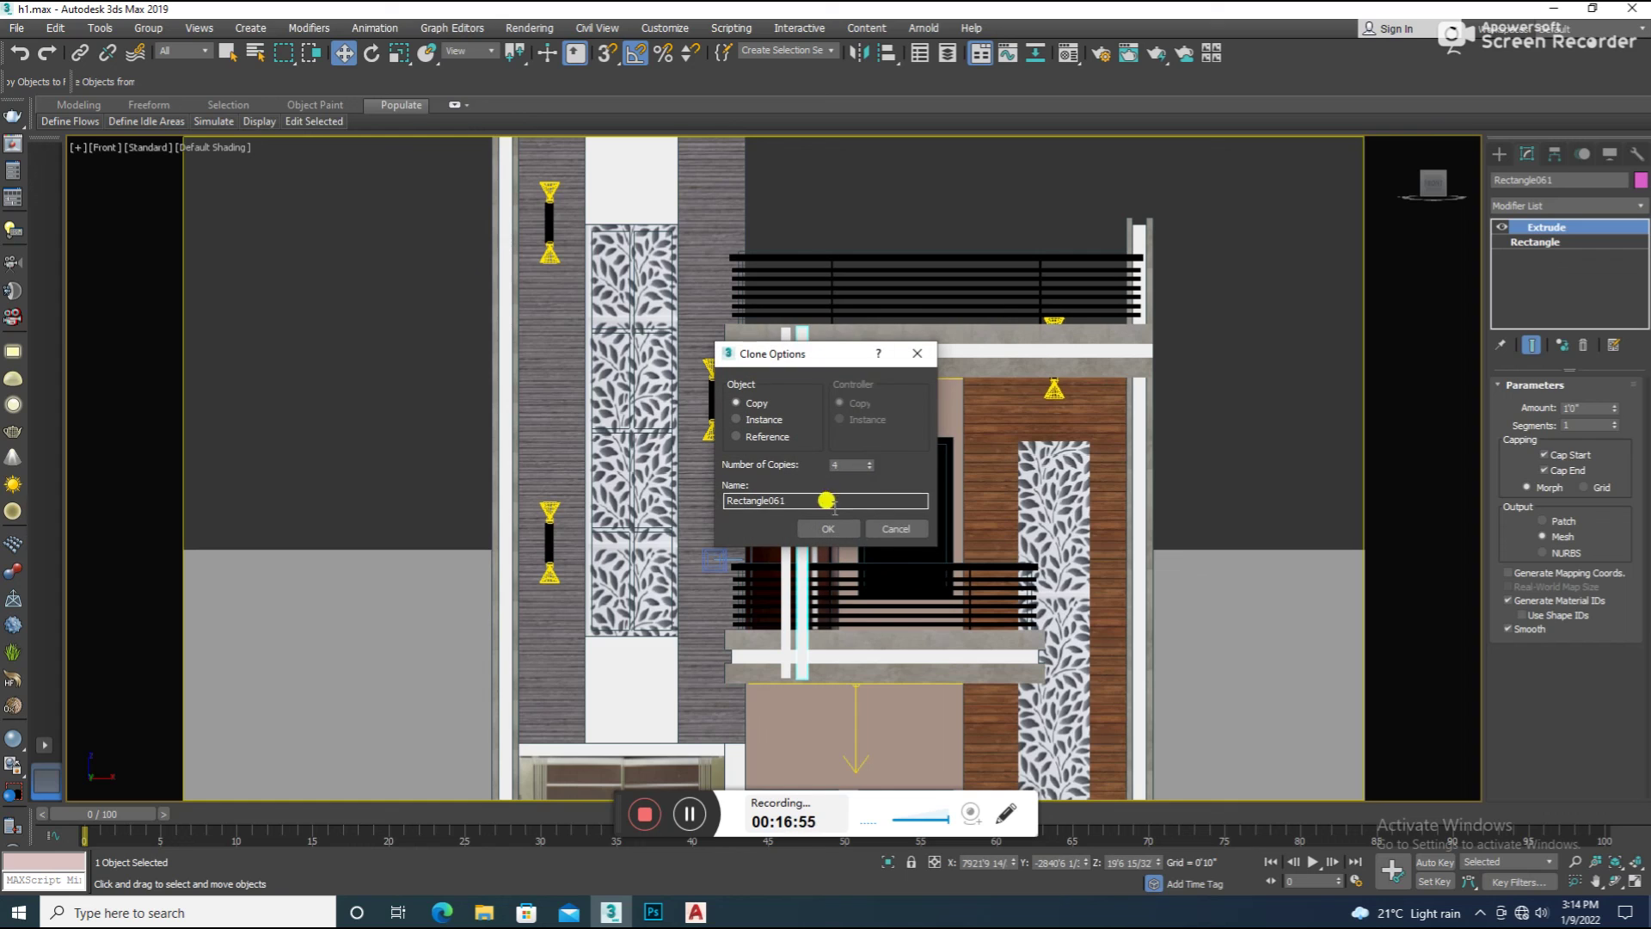
Accept the column copy and start a V-Ray render of the VRayCam001 view
{"action": "left_click", "coordinate": [829, 528]}
{"action": "key", "text": "c"}
{"action": "key", "text": "shift+q"}
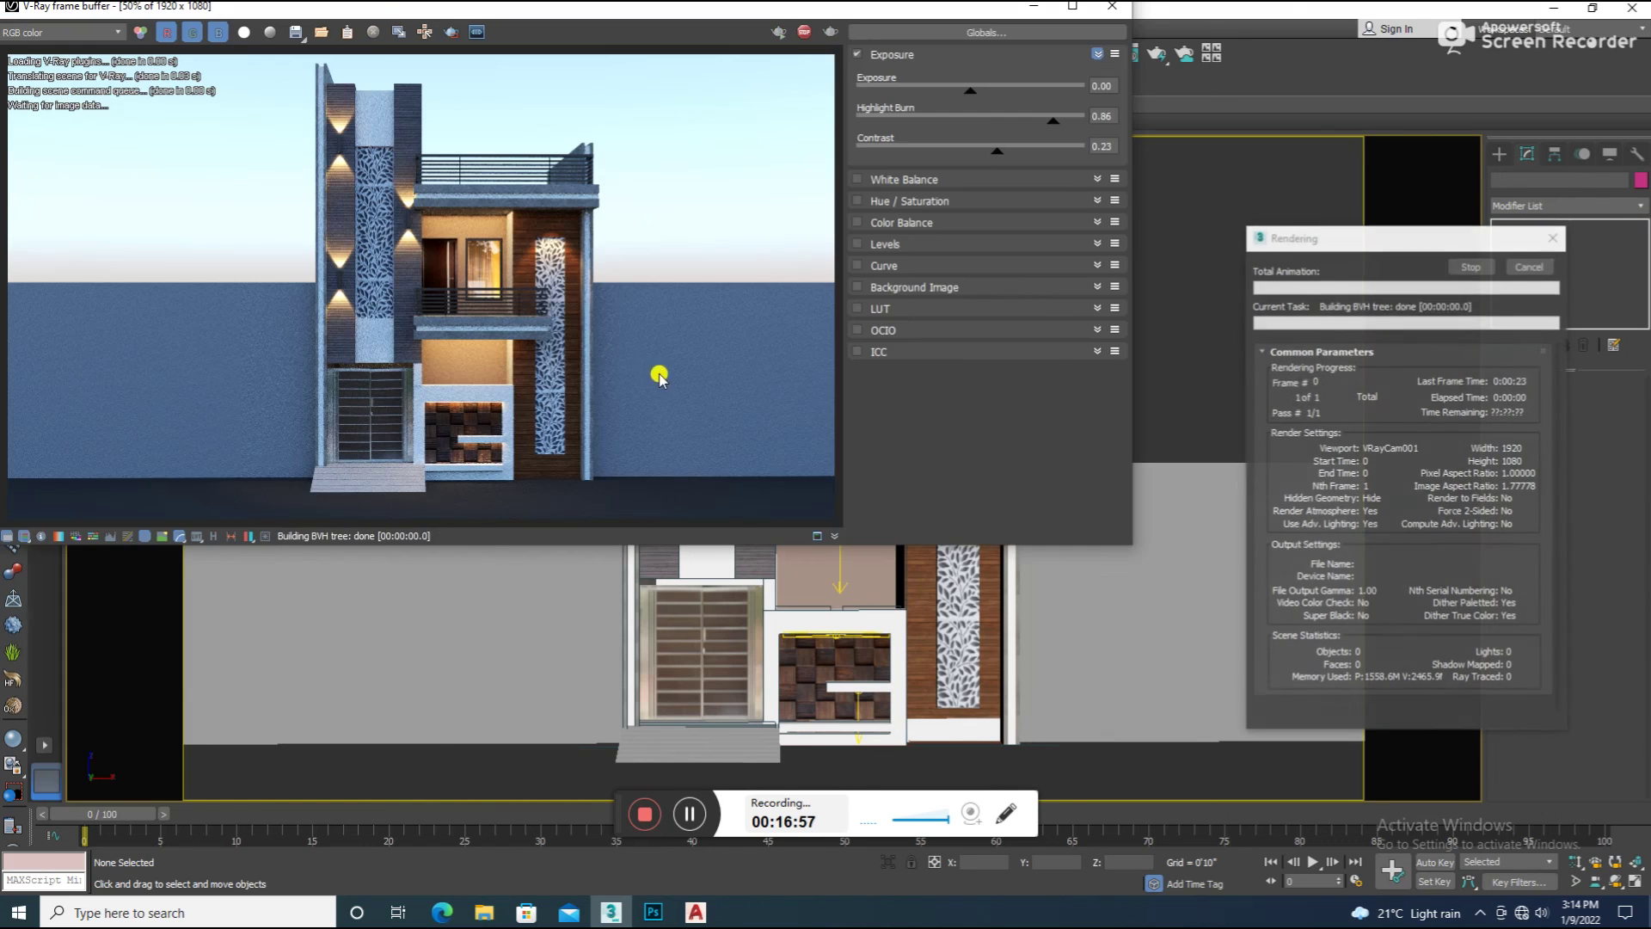